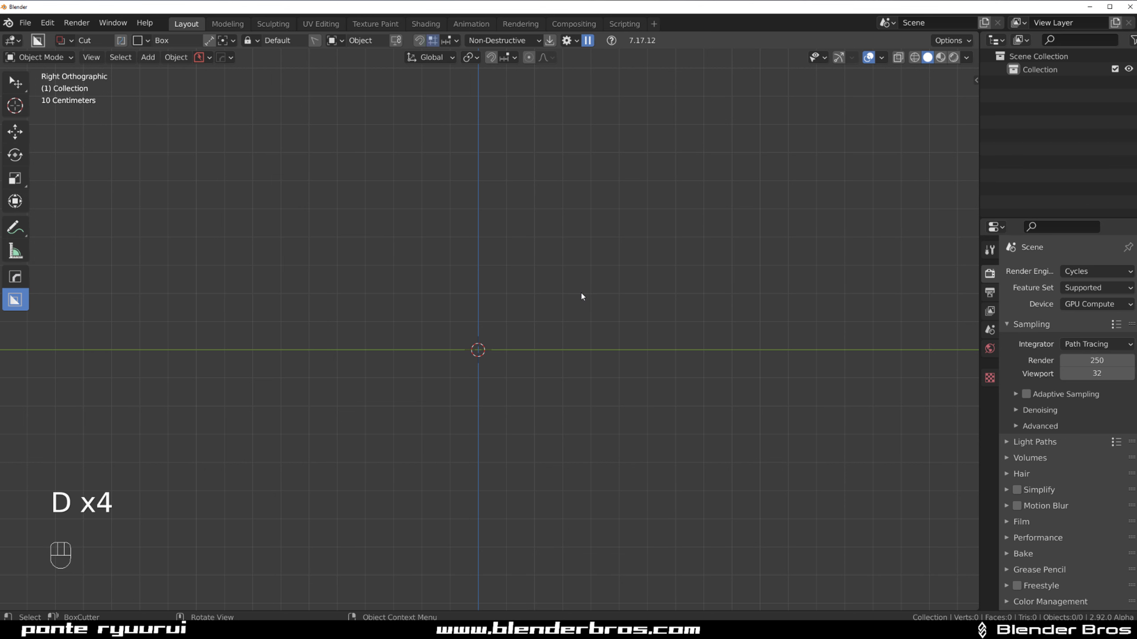
Draw a three-segment Ngon line profile with BoxCutter in the right view: short base, vertical wall and a top arm angled up and back
mouse_move(531, 292)
middle_mouse_down("shift")
mouse_move(517, 320)
mouse_move(525, 343)
mouse_move(541, 343)
mouse_move(530, 309)
middle_mouse_up("shift")
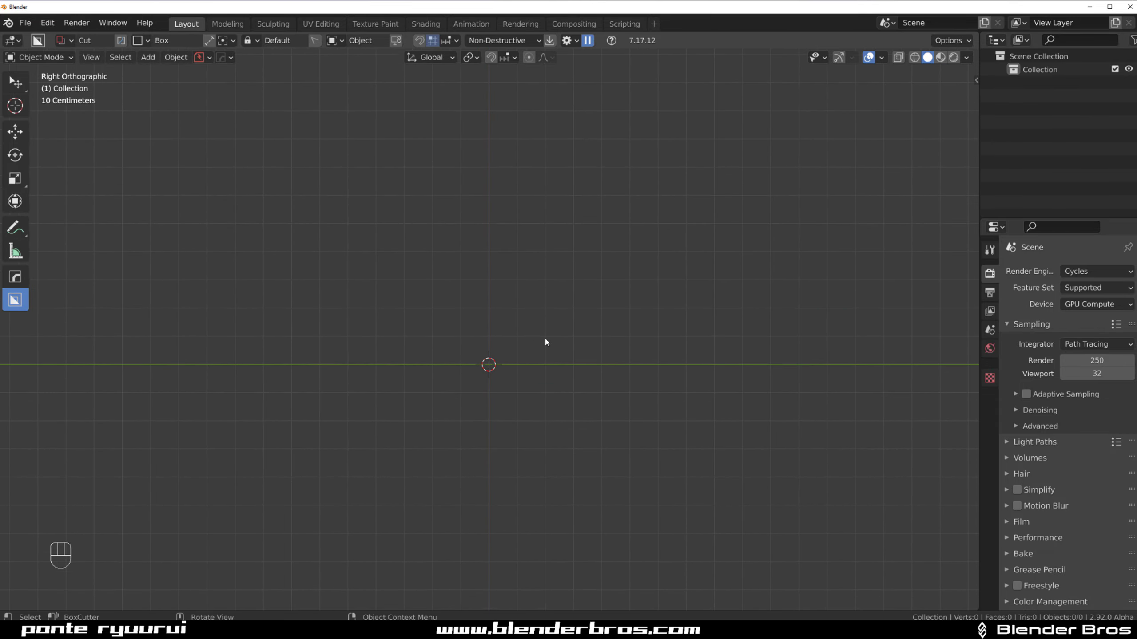
middle_click_drag(571, 310, 572, 325, "shift")
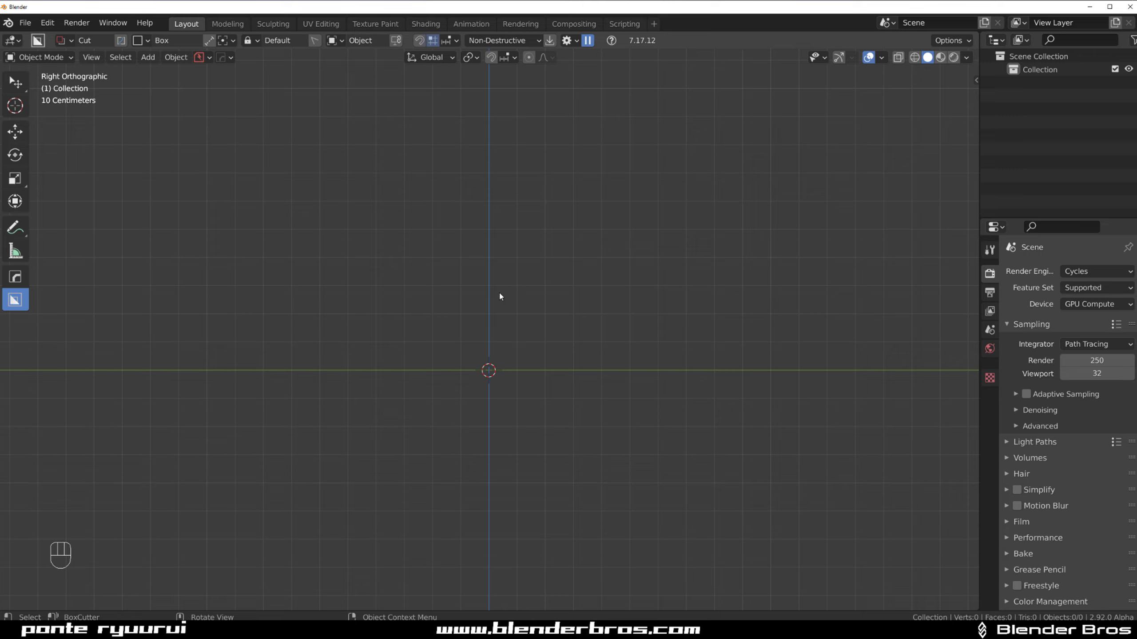
key("d")
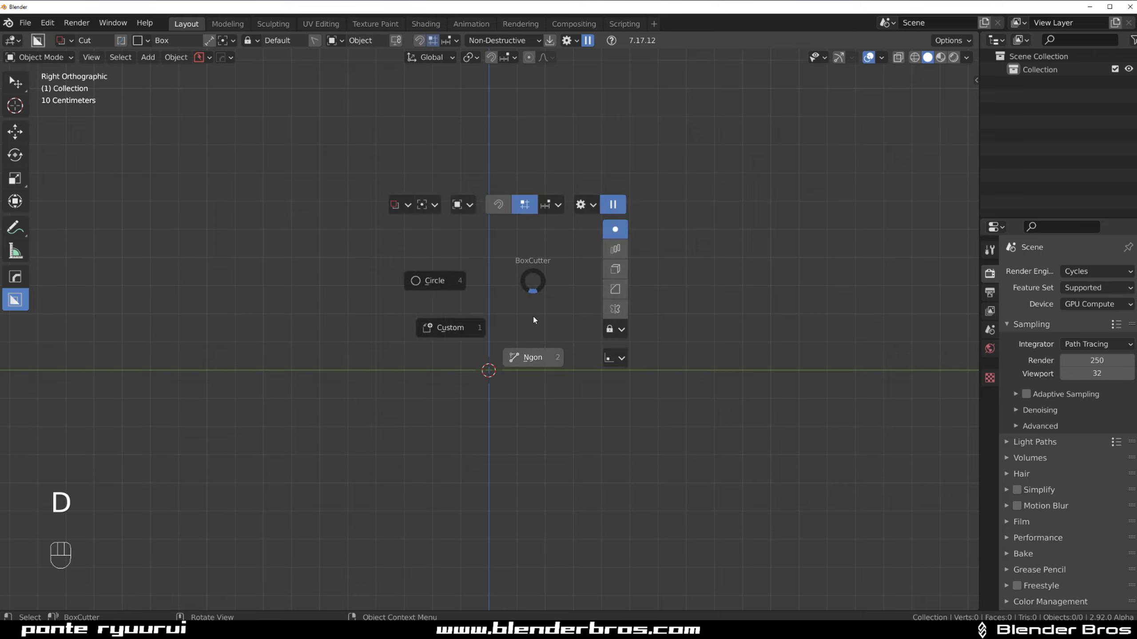
left_click(533, 359)
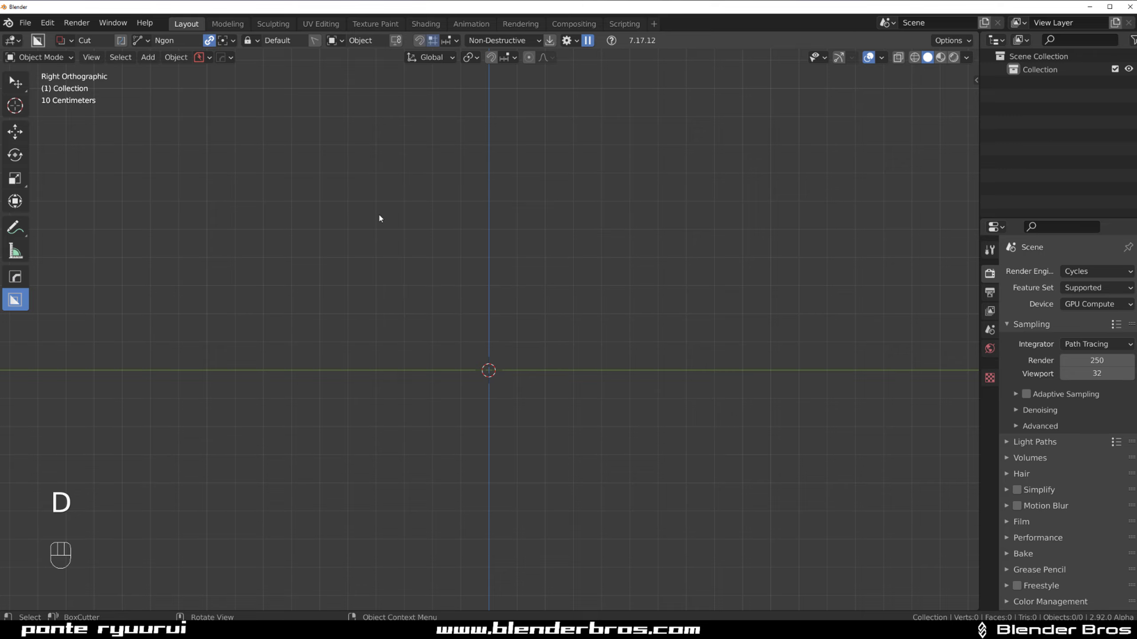
left_click(209, 41)
left_click_drag(449, 367, 530, 367)
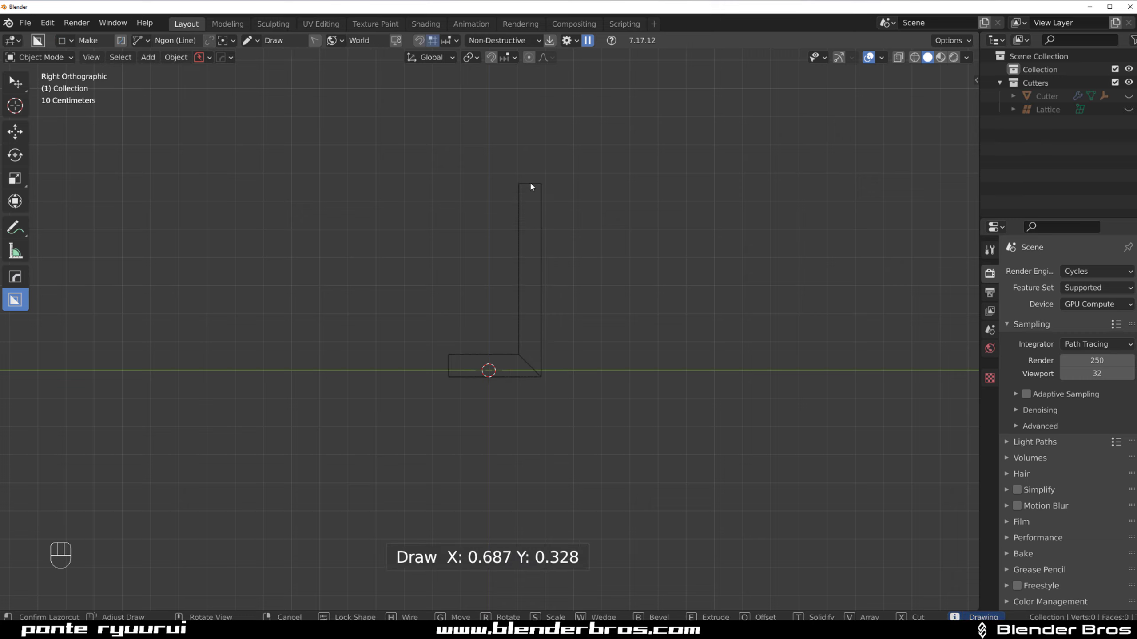
left_click(530, 183)
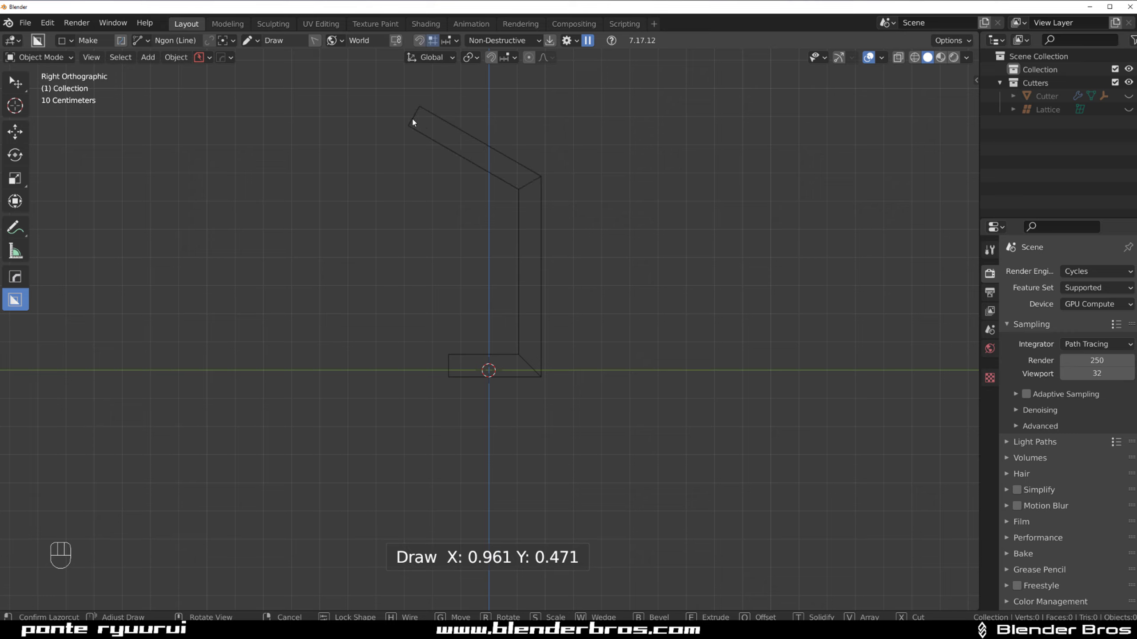
Set the line profile's solidify thickness to about -0.047, lock the shape and extrude it sideways into a solid bent panel
key("Tab")
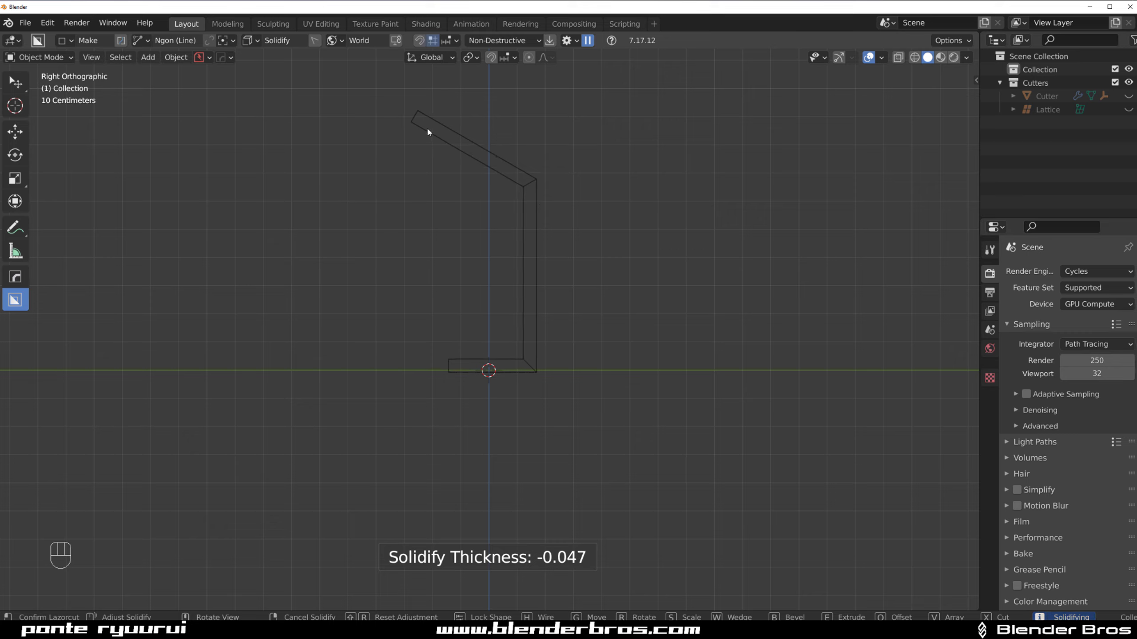
left_click(425, 131, "shift")
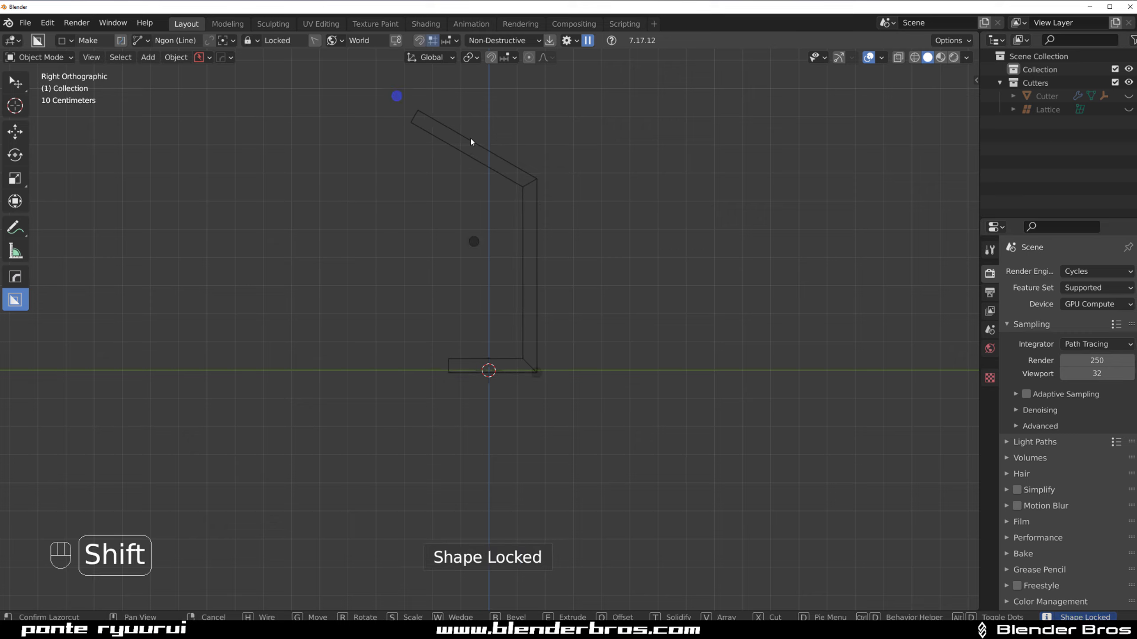
middle_click_drag(552, 186, 531, 222)
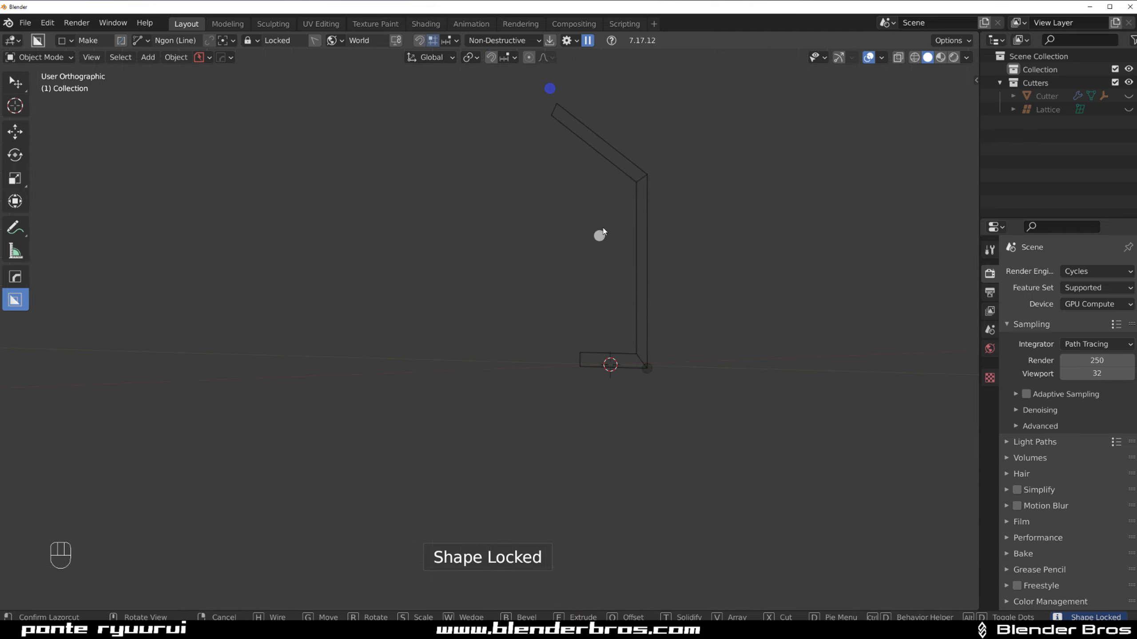
left_click_drag(603, 230, 689, 228)
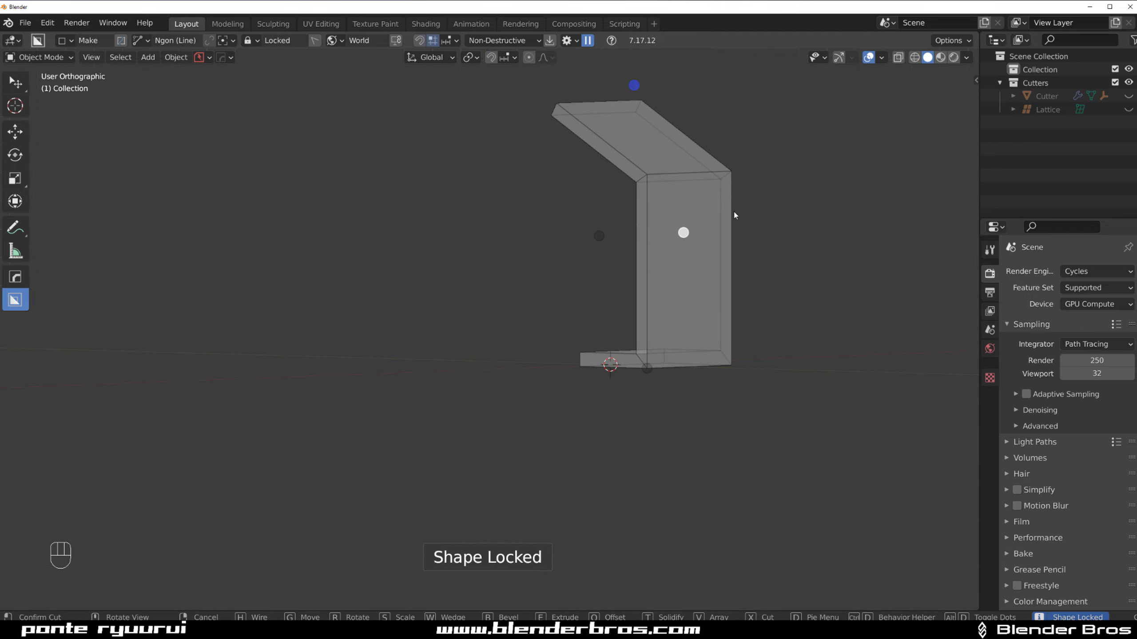
left_click(782, 183)
Put the bent panel into Edit Mode with edge selection and turn on see-through display
key("grave")
middle_click_drag(550, 287, 577, 314, "shift")
scroll(549, 293, "up", 2)
middle_click_drag(441, 252, 524, 332, "shift")
key("KP_5")
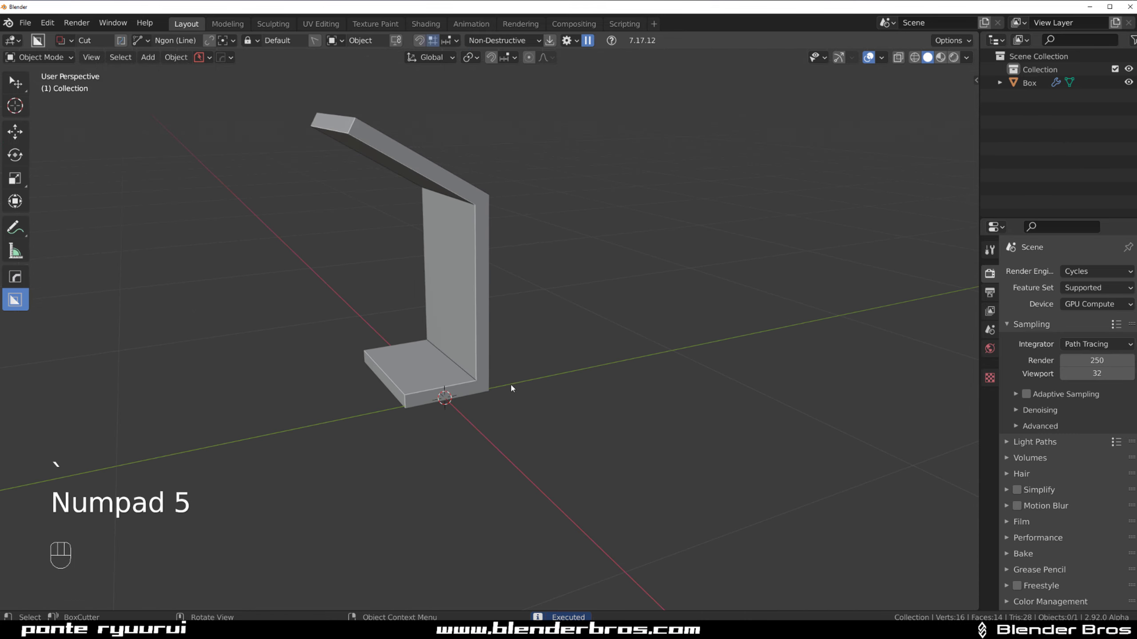
middle_click_drag(513, 388, 496, 347, "shift")
key("Tab")
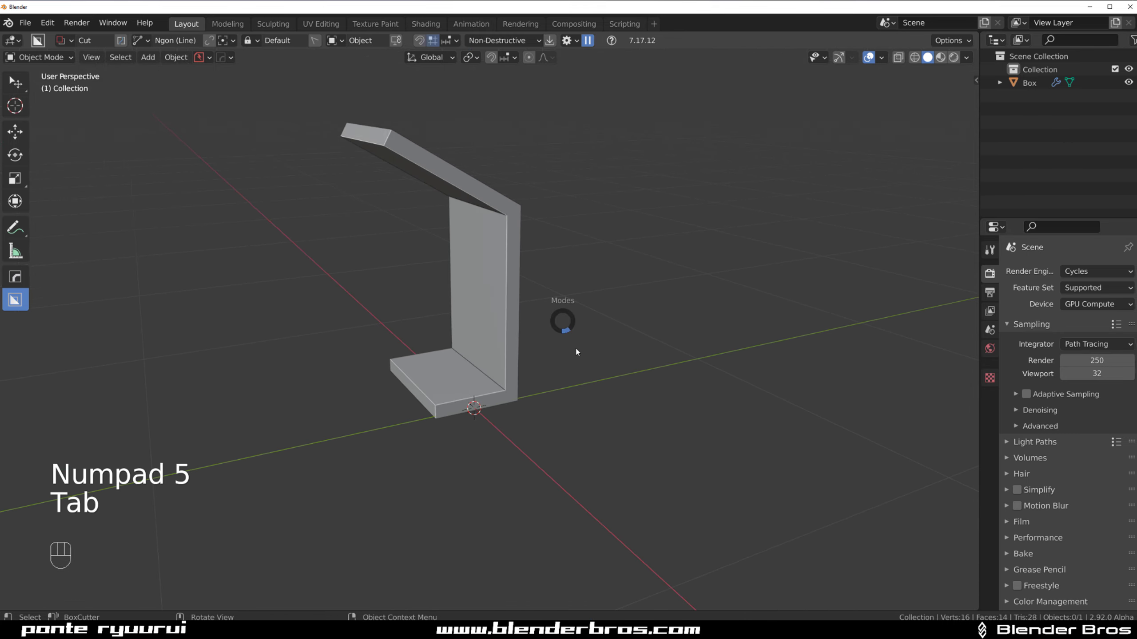
left_click(500, 309)
key("Tab")
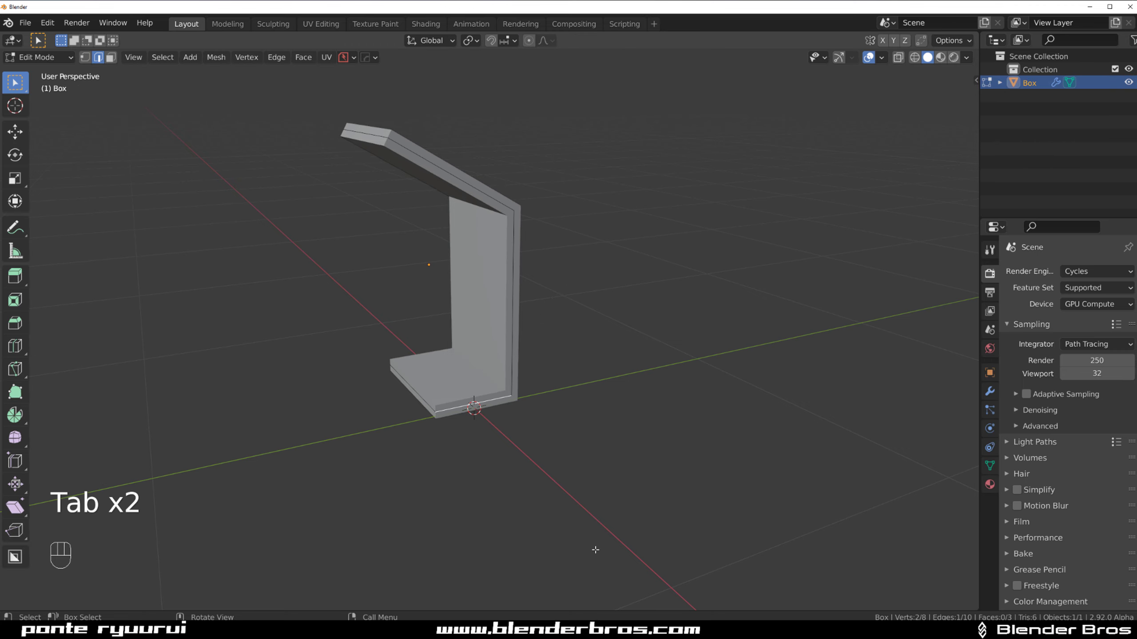
key("Tab")
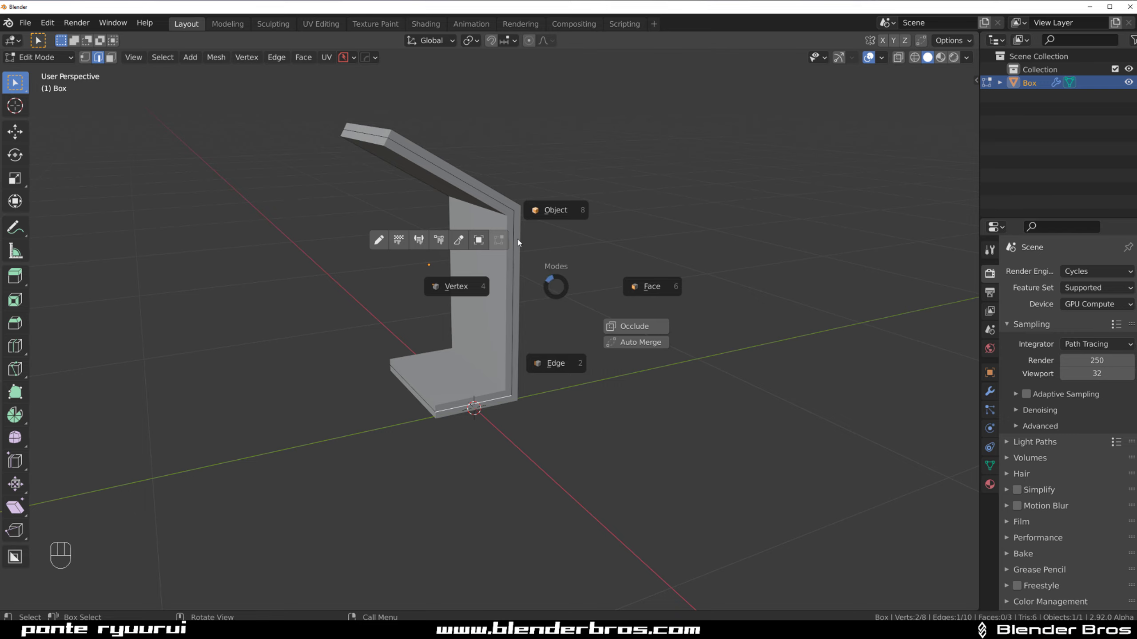
left_click(563, 371)
middle_click_drag(441, 329, 489, 333)
key("Tab")
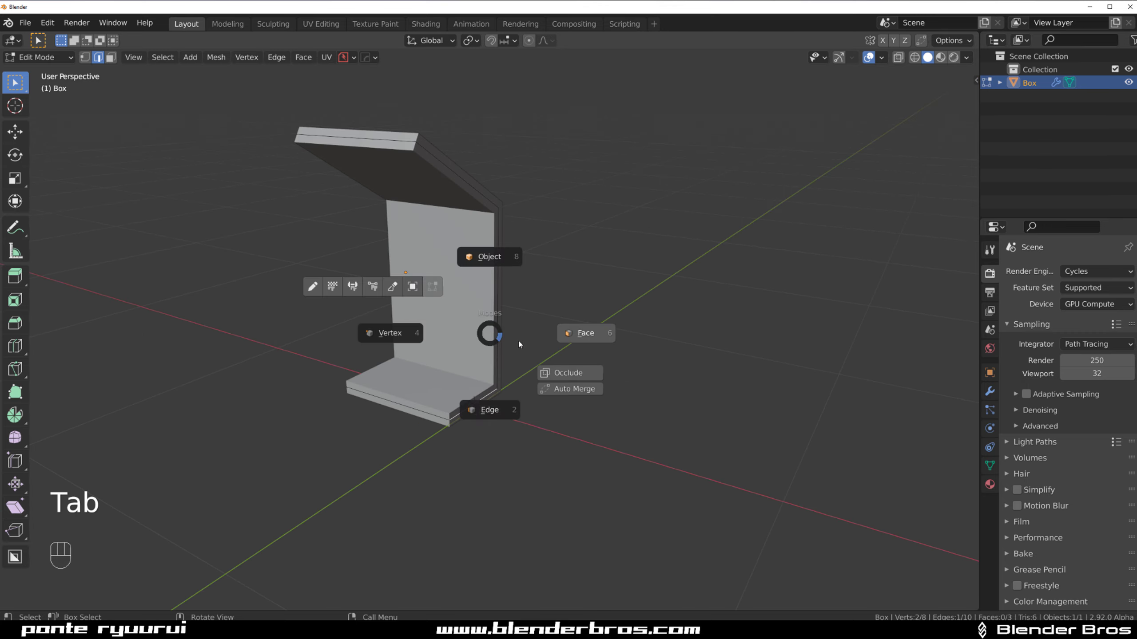
left_click(577, 373)
Bevel the edges at the panel's two bends with 11 segments to round the corners, and return to Object Mode
middle_click_drag(500, 337, 498, 306, "shift")
scroll(558, 276, "up", 3)
left_click(531, 305)
scroll(552, 269, "down", 2)
left_click(510, 239, "shift")
key("ctrl+b")
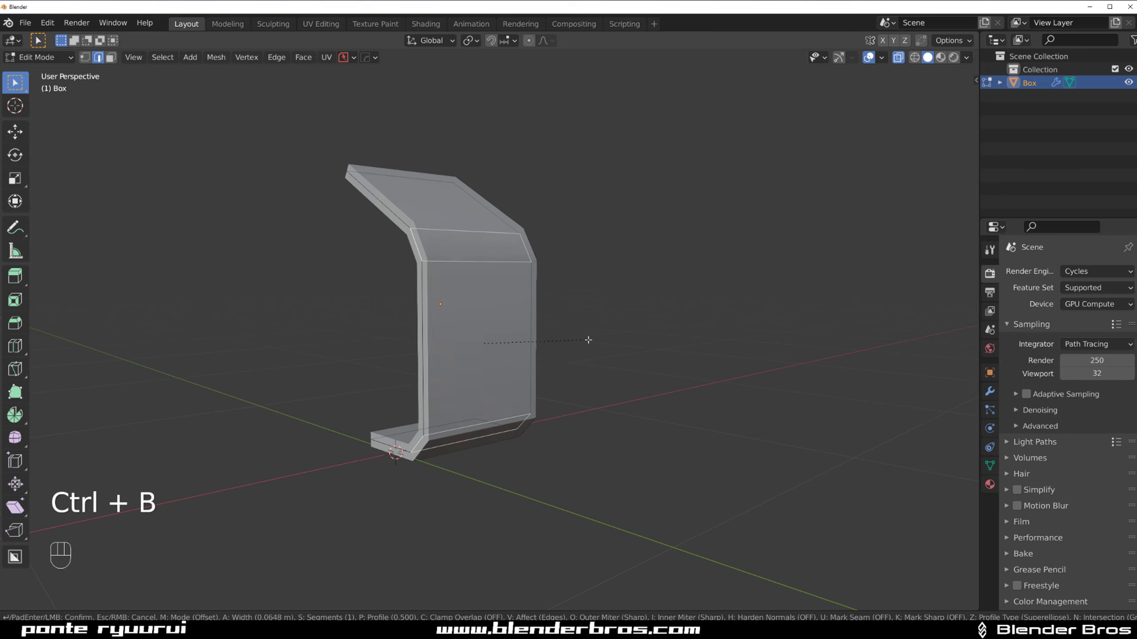
scroll(595, 340, "up", 10)
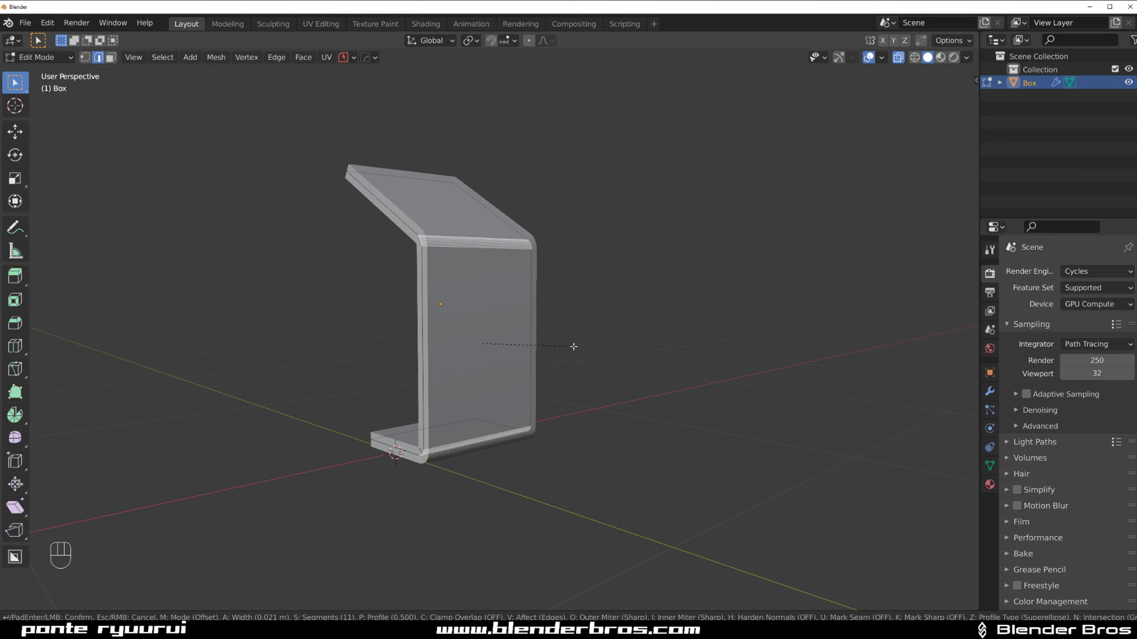
left_click(587, 352)
key("Tab")
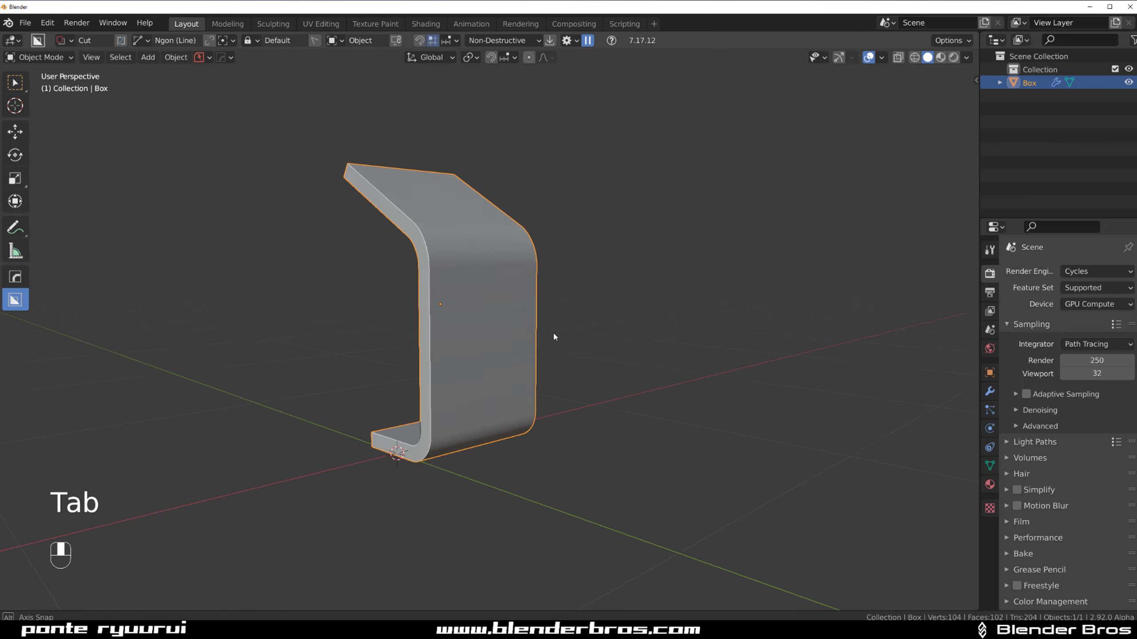
Set the BoxCutter shape to Box and move the panel about 0.22 m along global X in top view to roughly centre it
middle_click_drag(553, 330, 567, 184)
key("KP_5")
middle_click_drag(549, 295, 522, 322, "shift")
key("d")
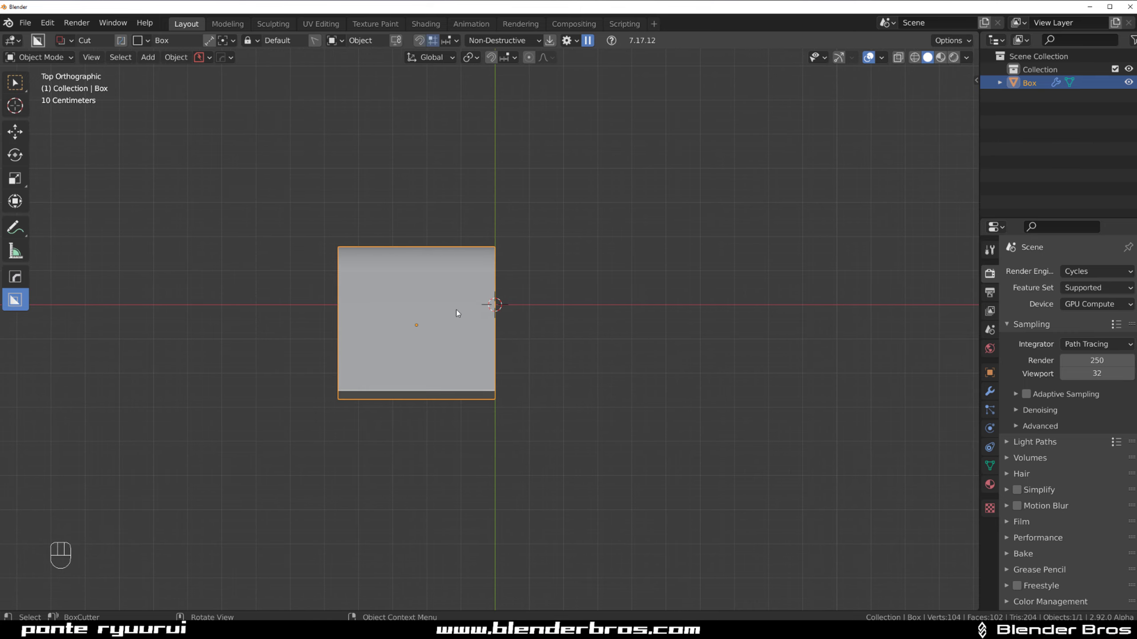
key("g")
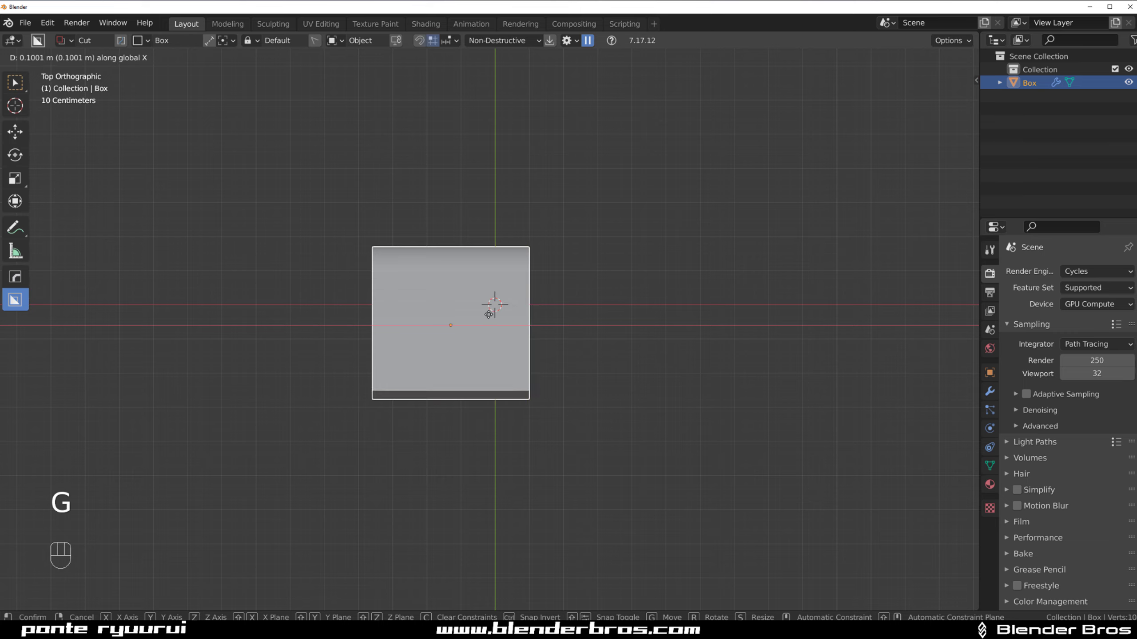
left_click(524, 314)
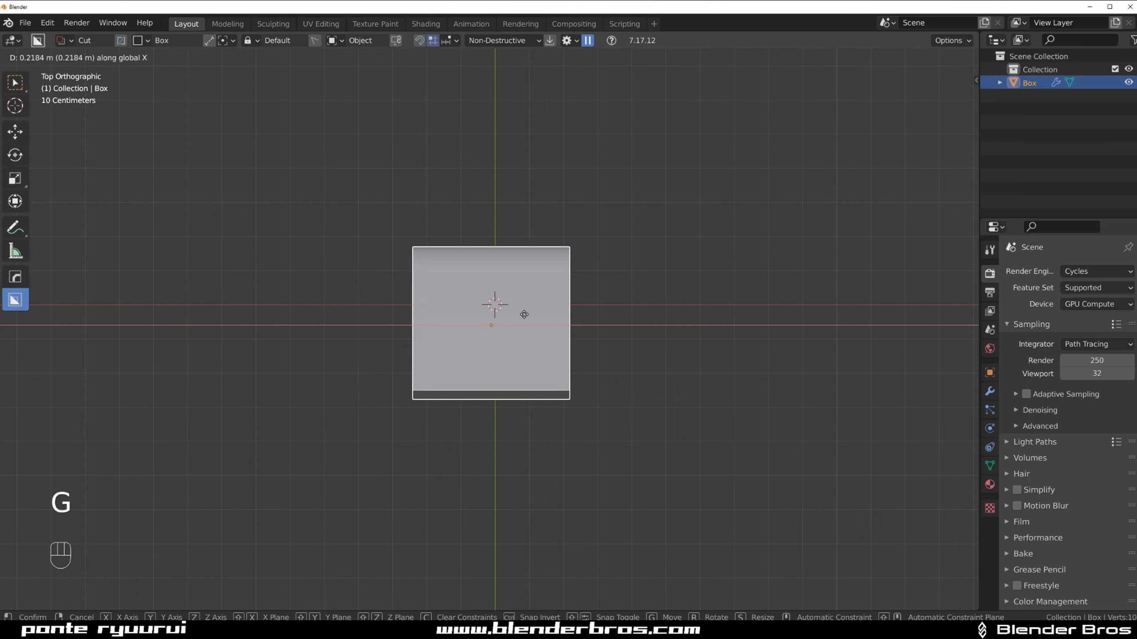
Mirror the panel along its local Z axis with the Mirror gizmo and apply all its modifiers with Smart Apply
key("alt+x")
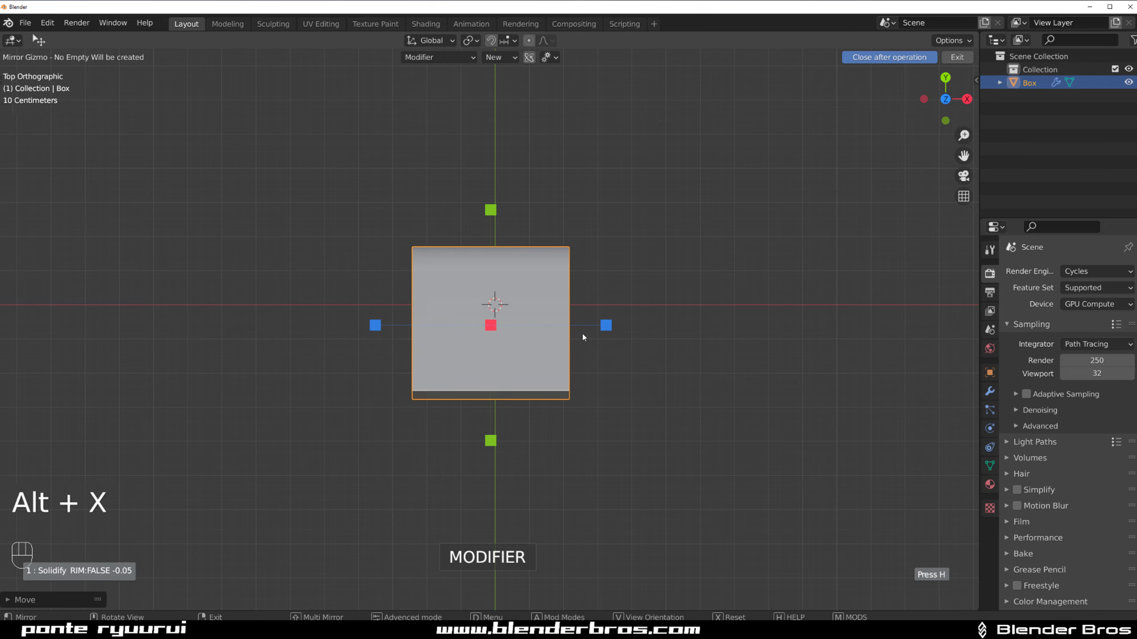
left_click(375, 327)
key("q")
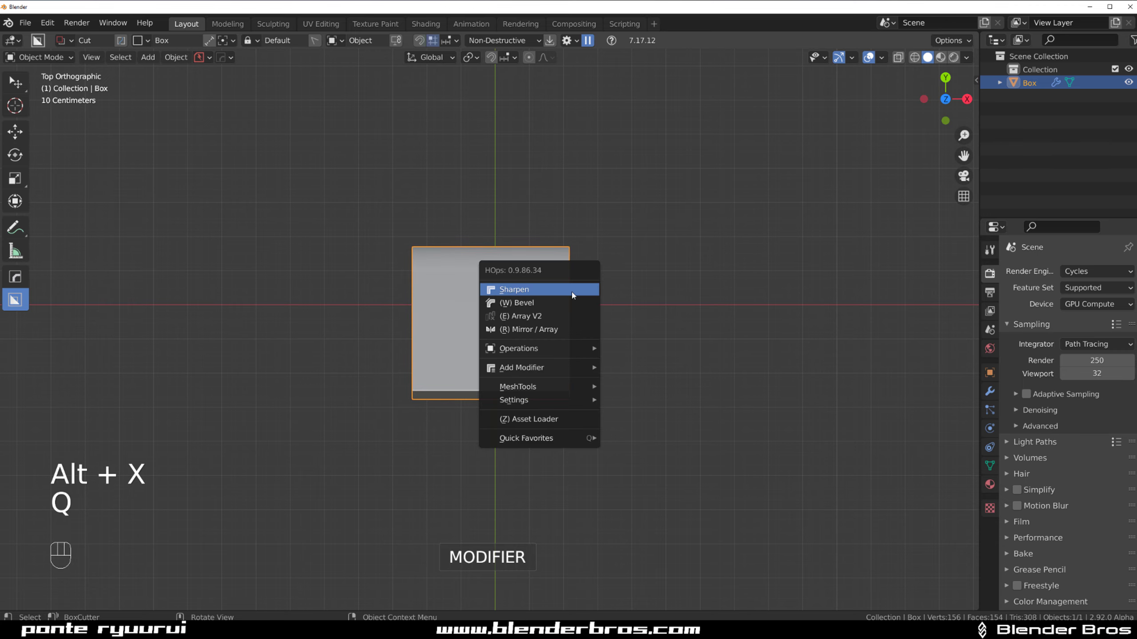
mouse_move(536, 349)
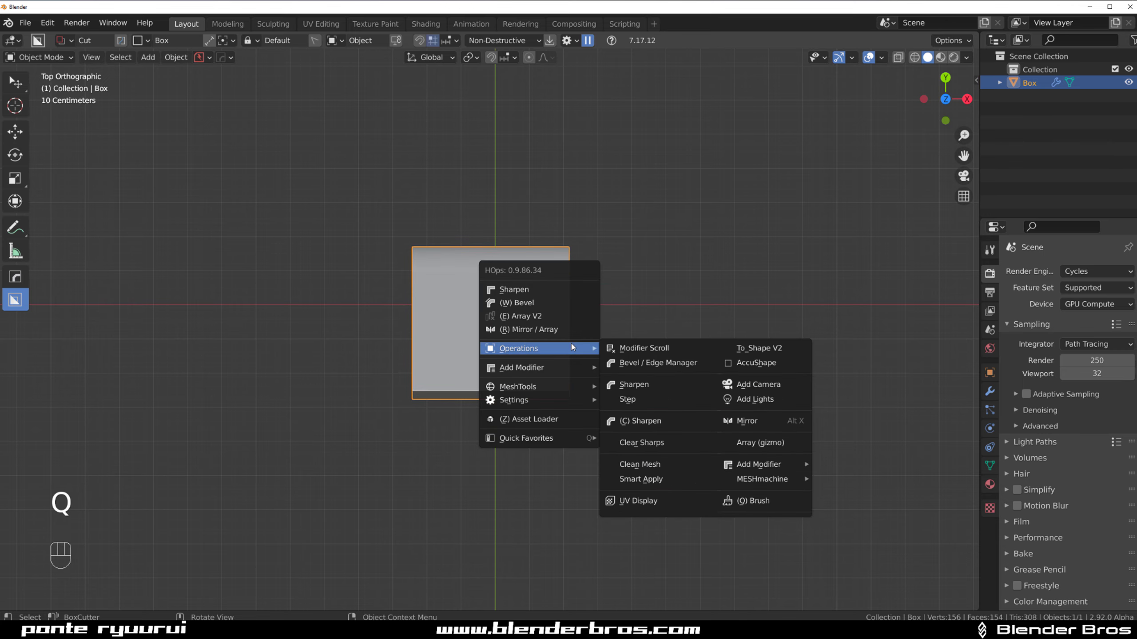
left_click(672, 478)
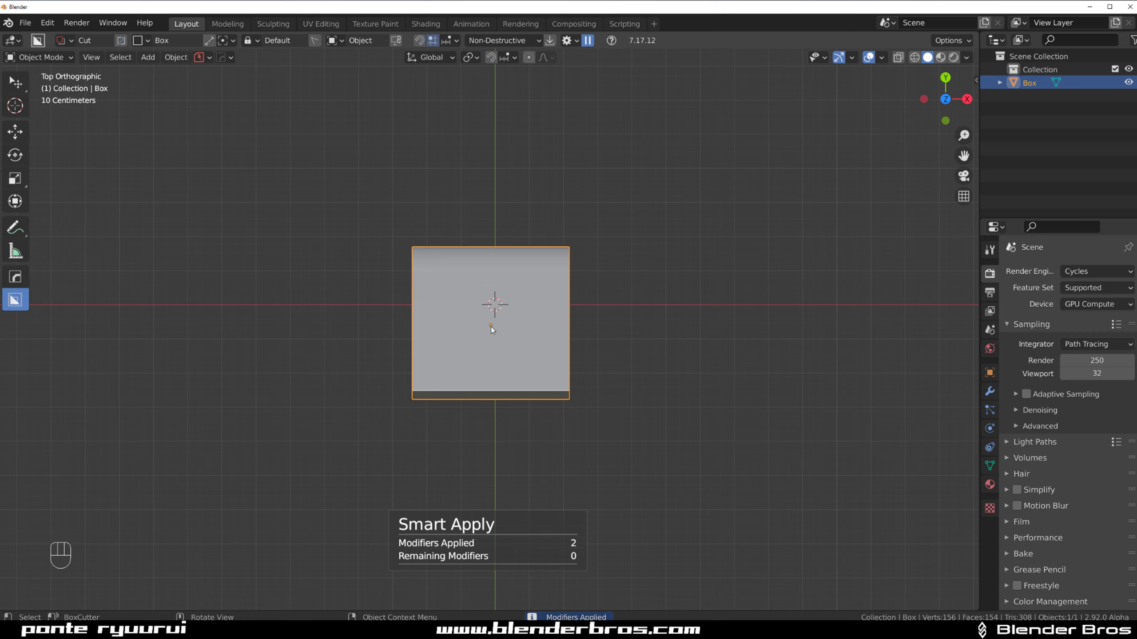
Set the panel's origin to its geometry and snap the 3D cursor to the world origin
key("shift+s")
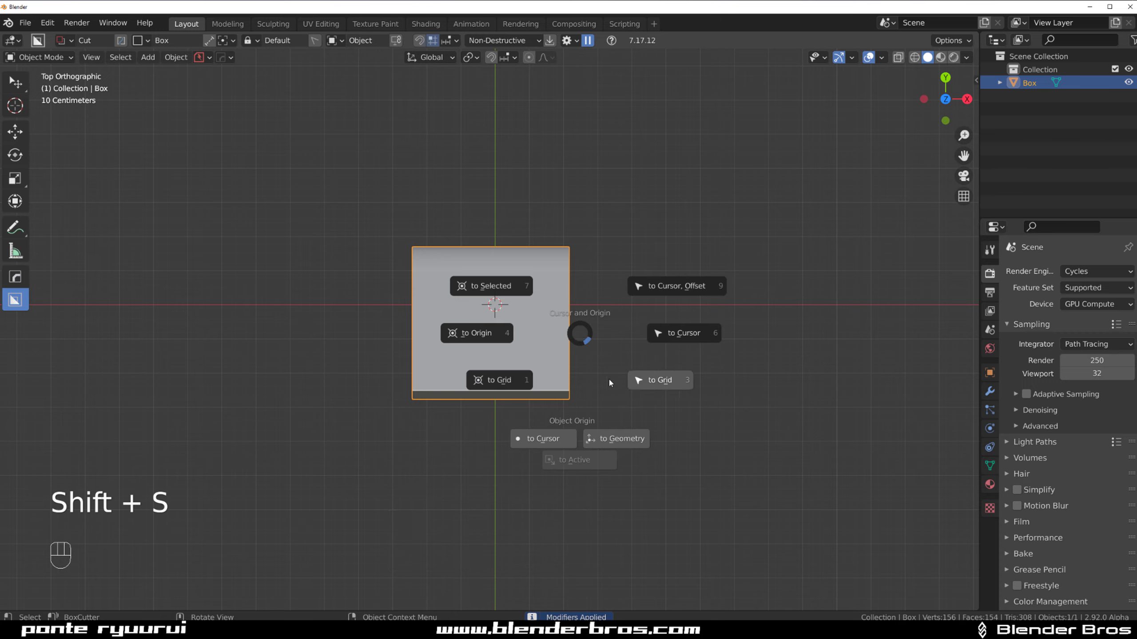
left_click(620, 439)
scroll(534, 327, "up", 2)
scroll(534, 309, "up", 3)
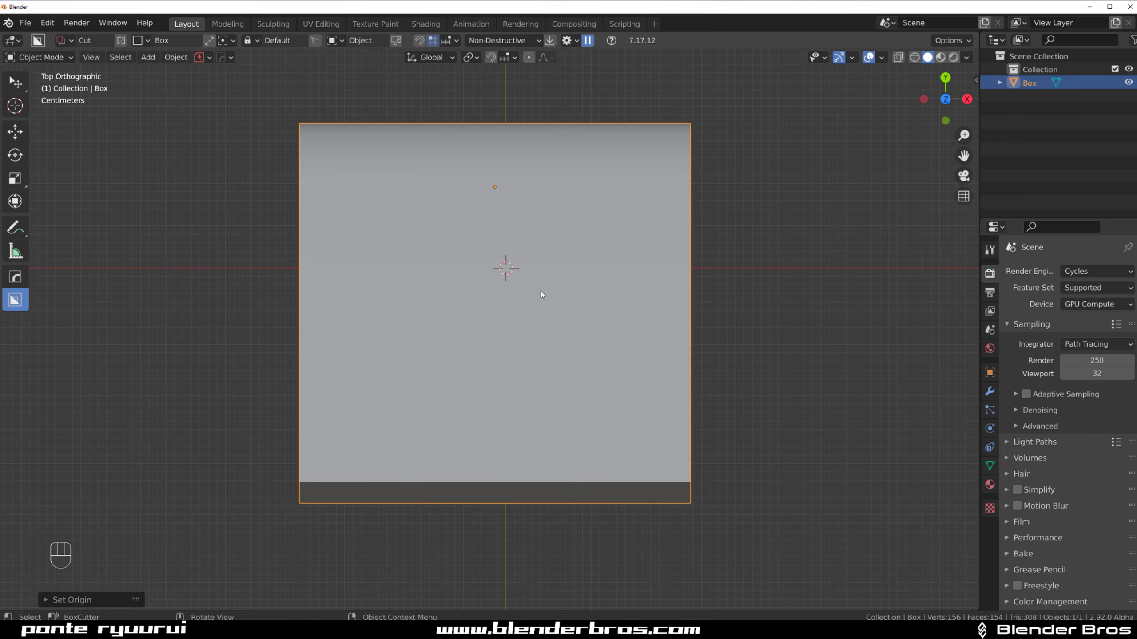
middle_click_drag(541, 291, 514, 345, "shift")
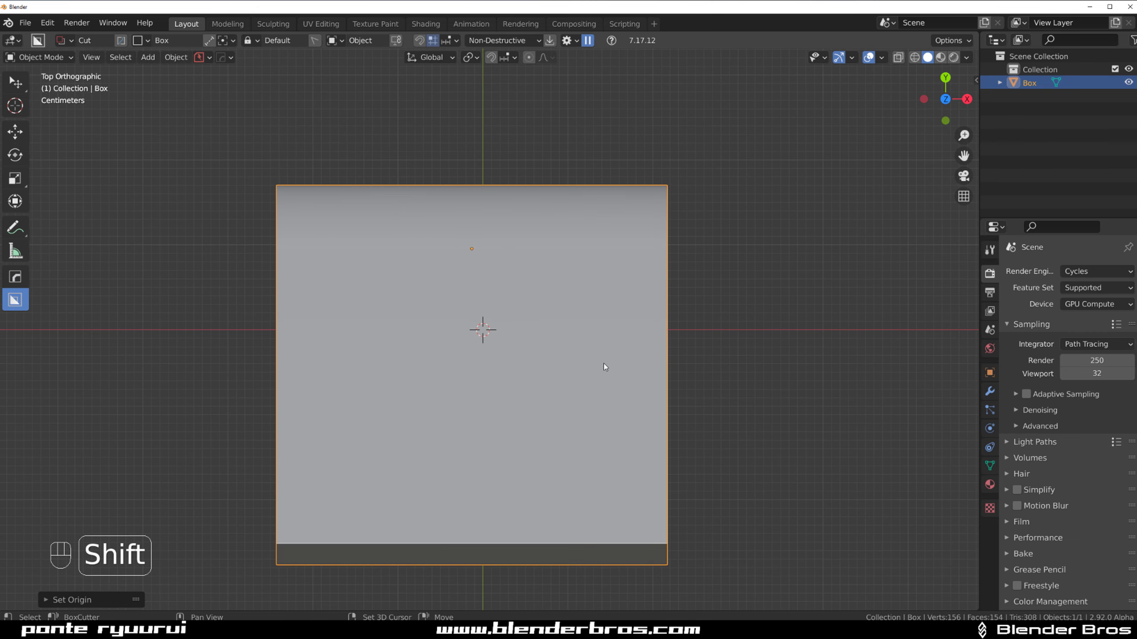
middle_click_drag(604, 363, 615, 289, "shift")
scroll(612, 314, "down", 2)
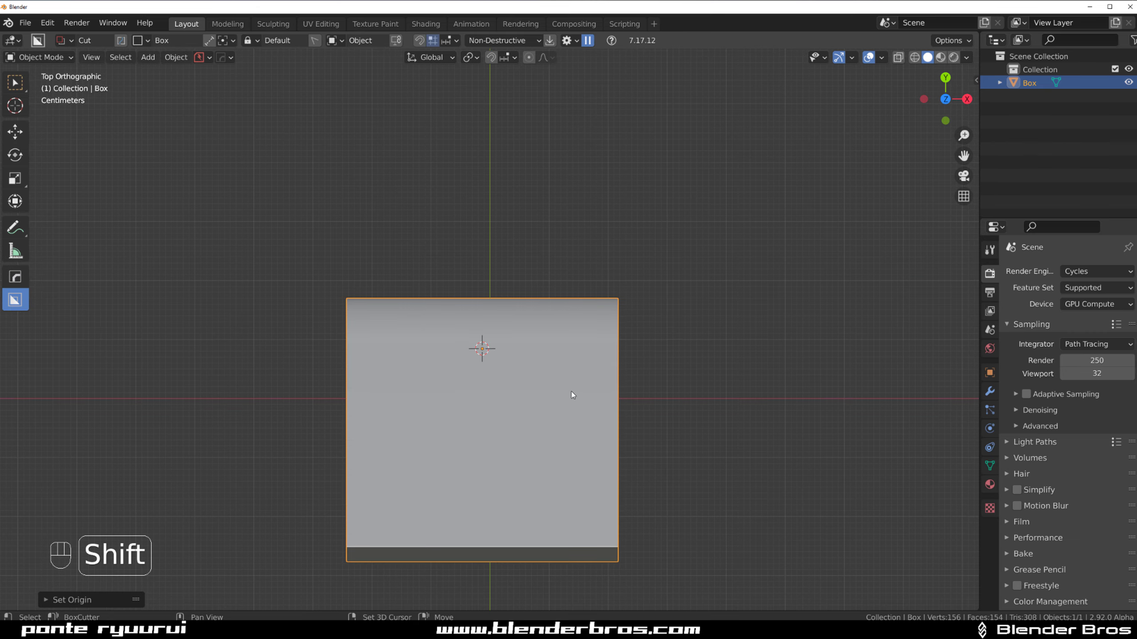
key("shift+s")
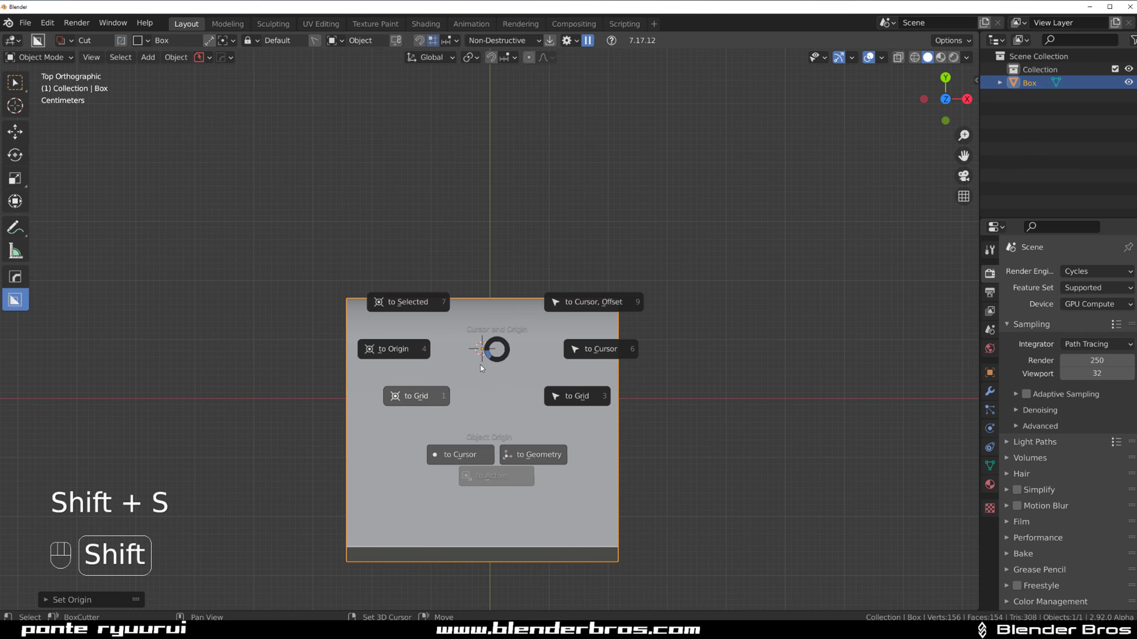
left_click(386, 353)
middle_click_drag(562, 355, 538, 327, "shift")
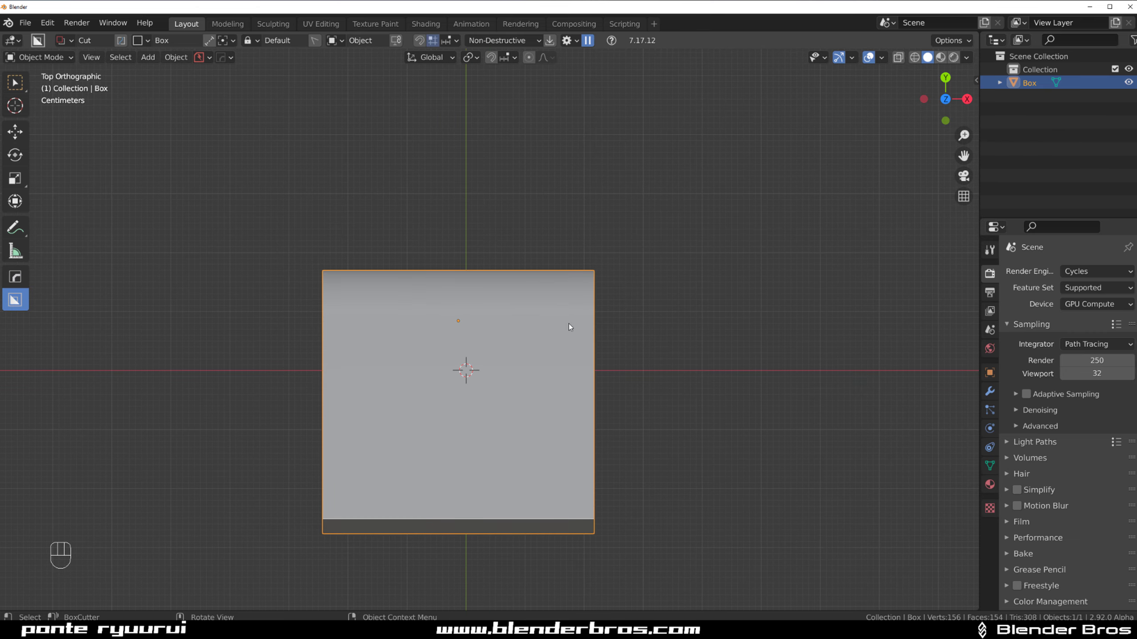
Mirror the panel sideways about the 3D cursor by setting the mirror pivot point to Cursor, keeping its wider half
key("alt+x")
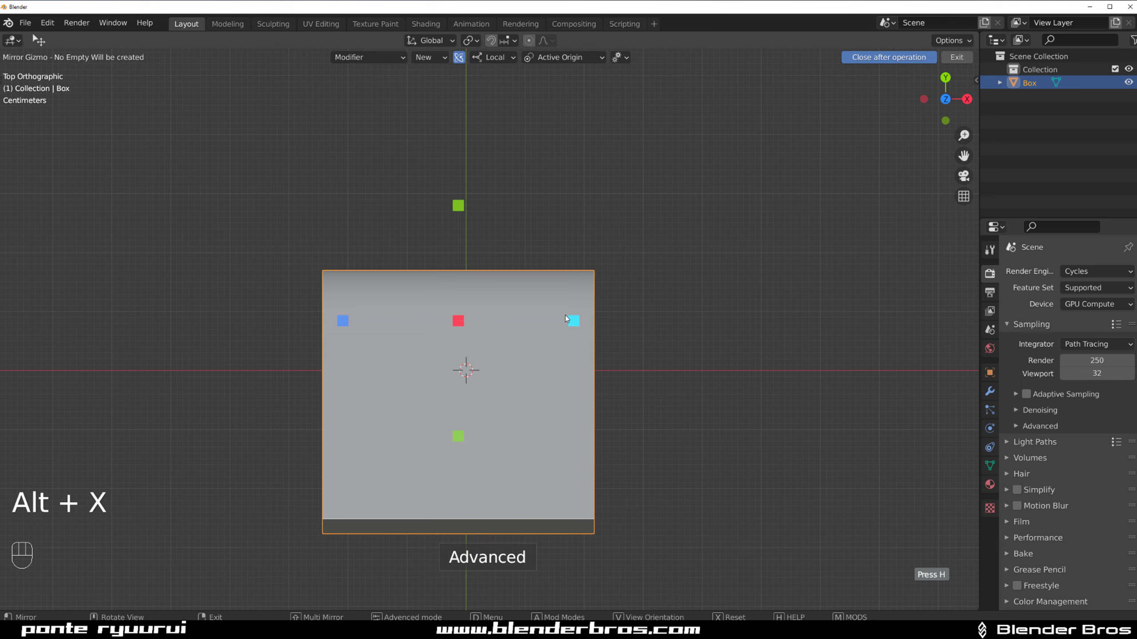
left_click(567, 58)
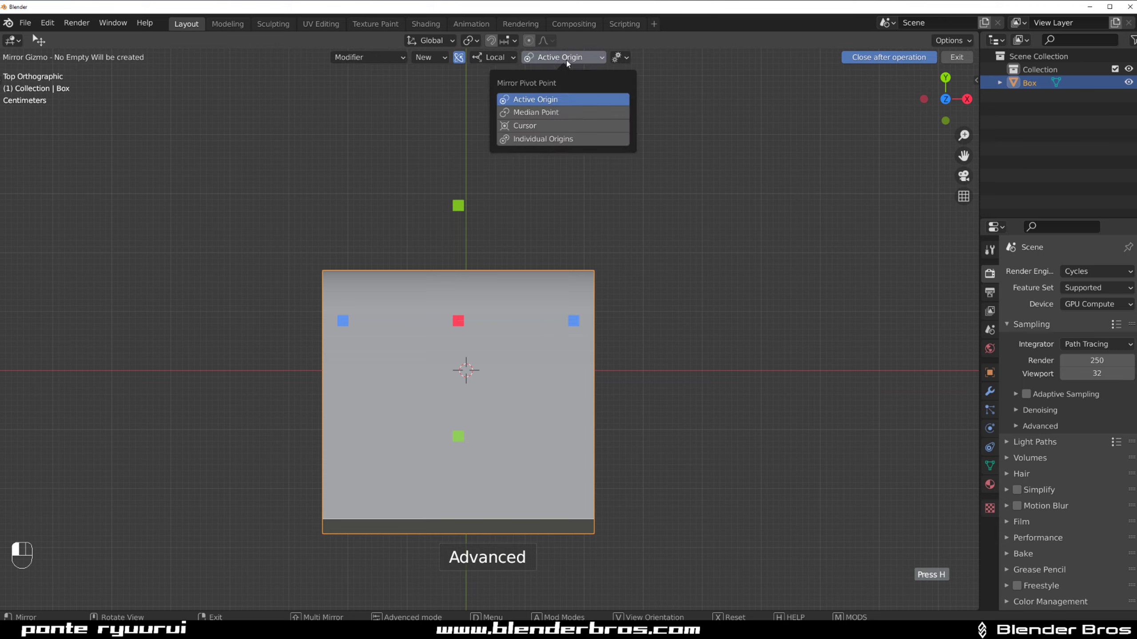
left_click(537, 125)
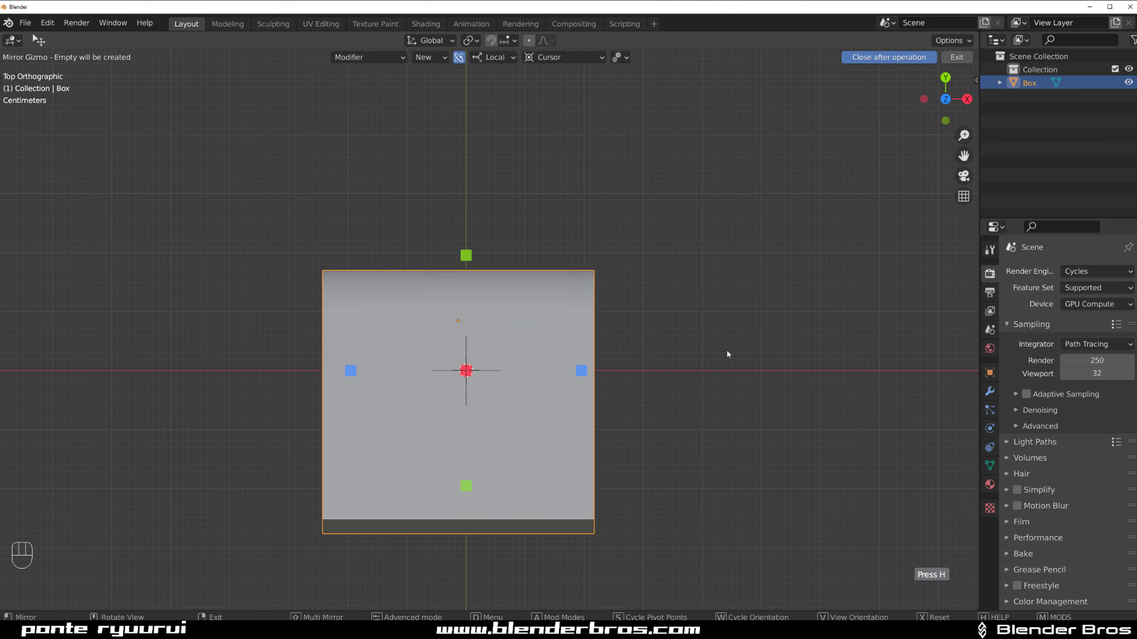
left_click(346, 369)
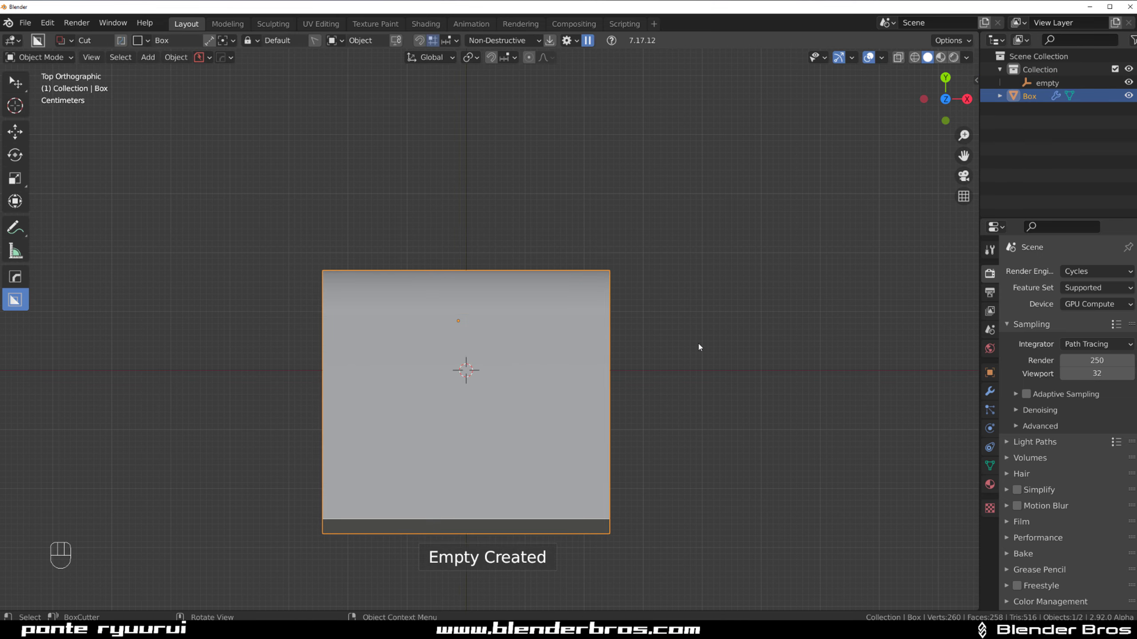
Apply the panel's mirror modifier with Smart Apply and set its origin to geometry
key("q")
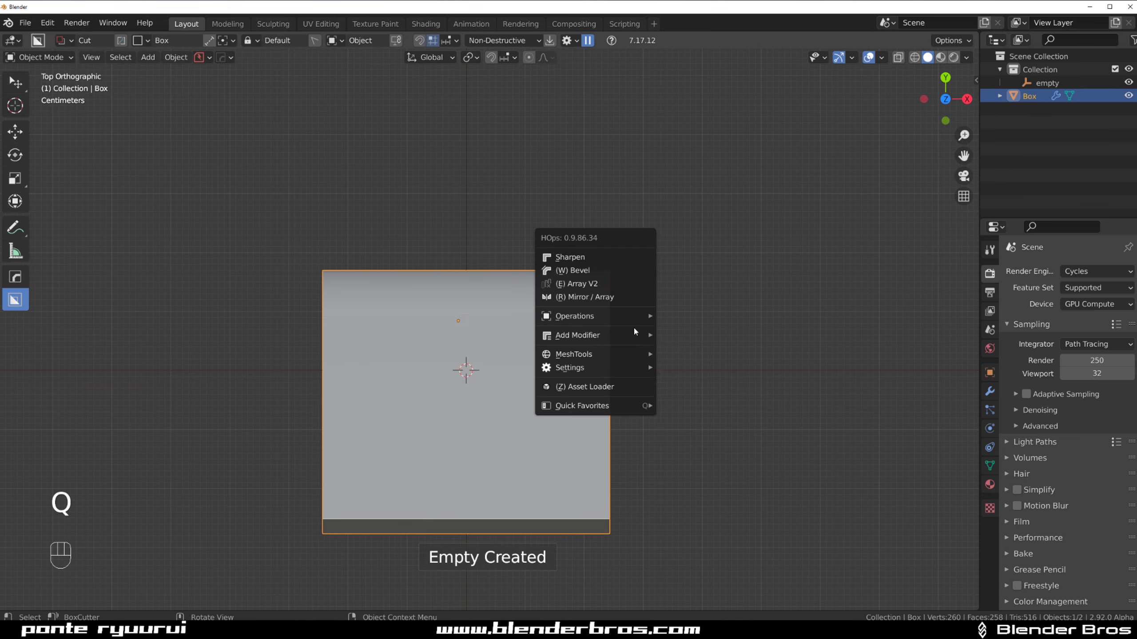
mouse_move(629, 322)
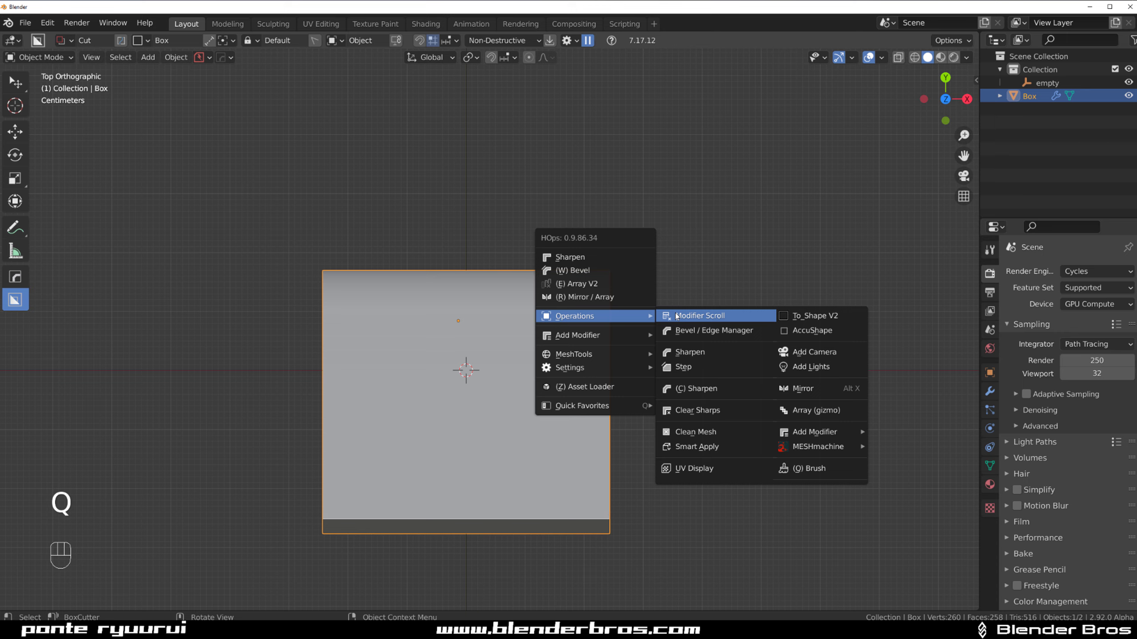
left_click(708, 449)
key("shift+s")
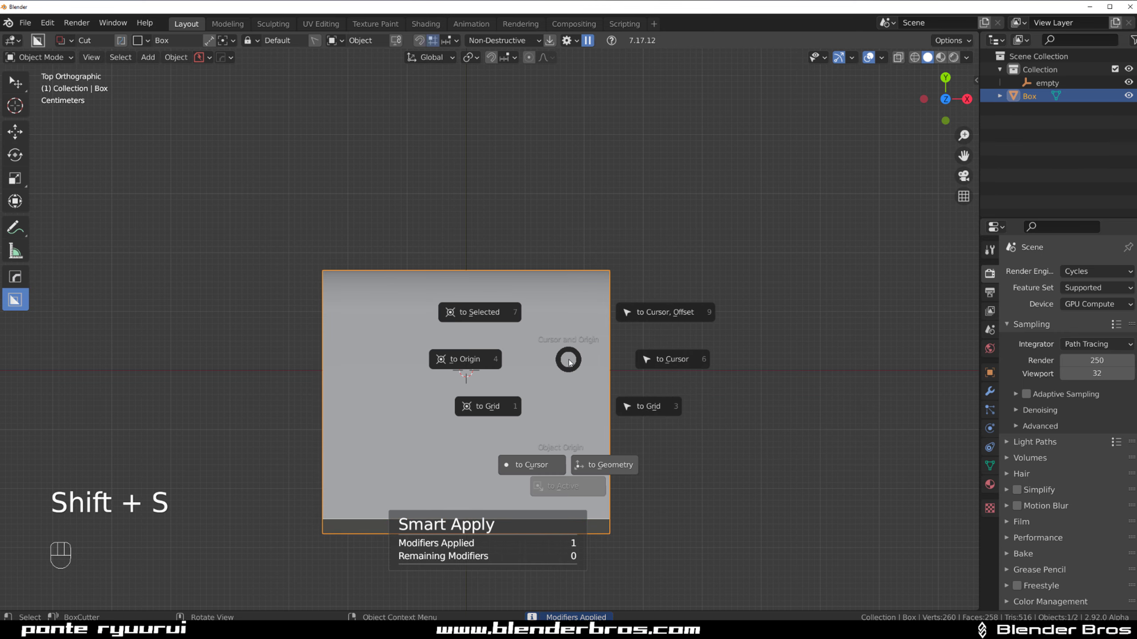
left_click(589, 463)
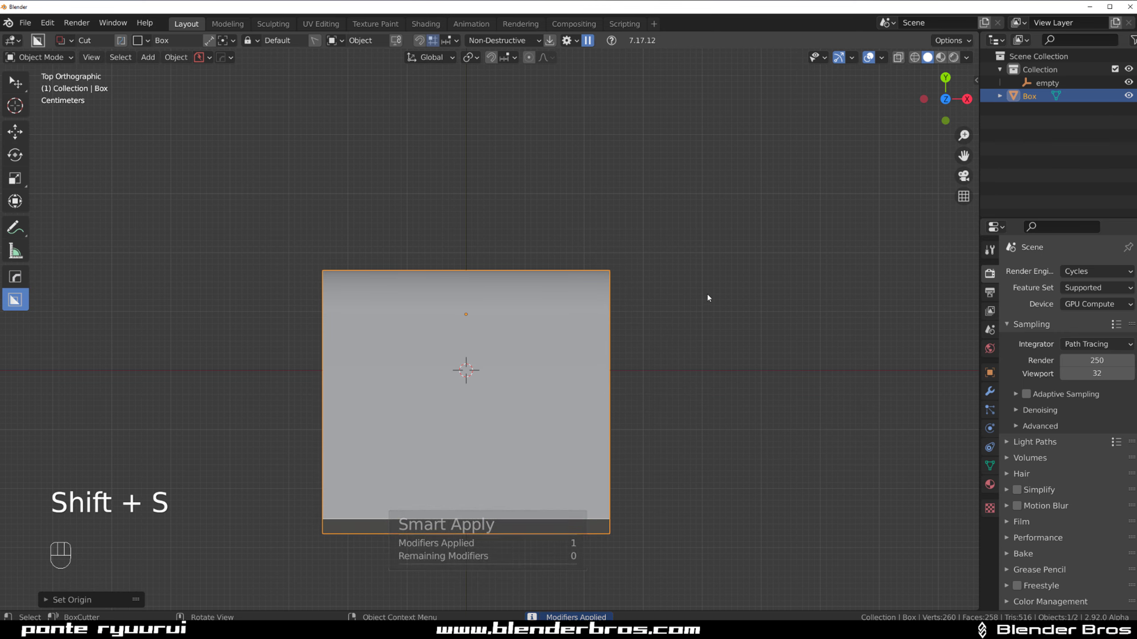
Delete the leftover mirror empty at the world centre
left_click(526, 256)
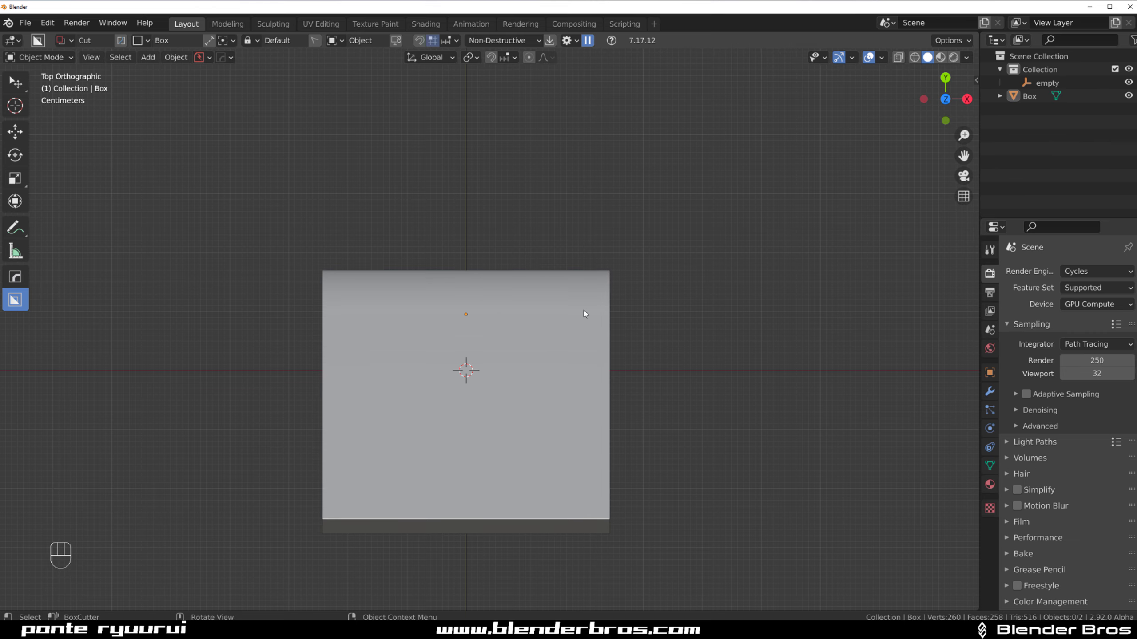
key("Tab")
key("Tab")
scroll(632, 242, "down", 4)
left_click(620, 354)
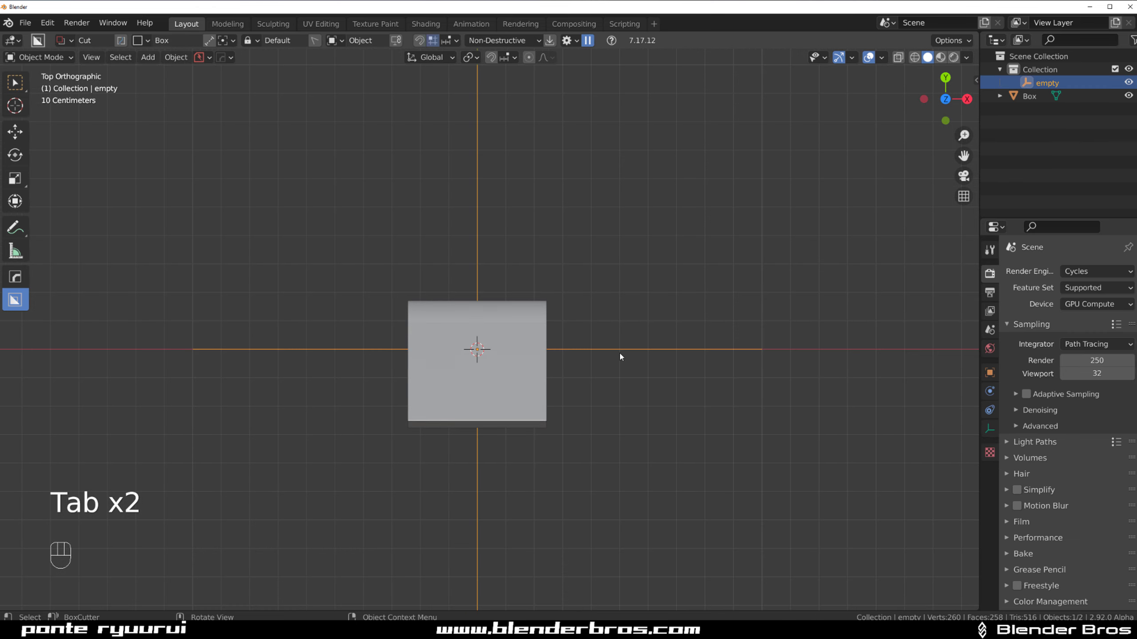
key("x")
left_click(620, 354)
scroll(564, 336, "up", 7)
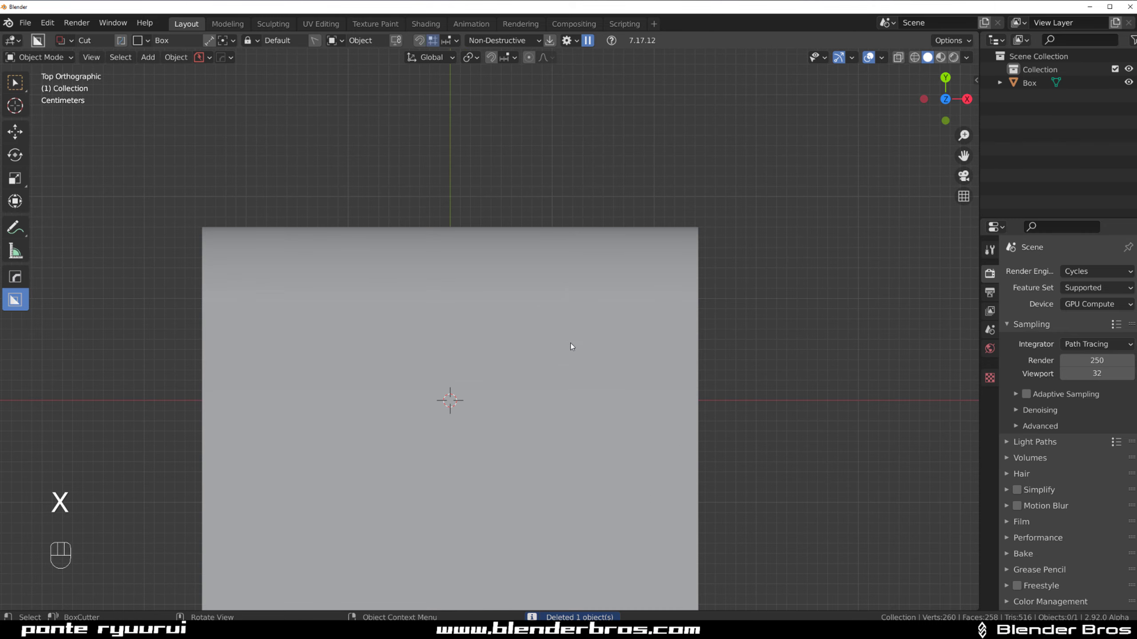
Examine the bent panel's shape in perspective and its side profile in right orthographic view
scroll(570, 358, "down", 1)
scroll(568, 376, "down", 4)
middle_click_drag(544, 335, 484, 242)
key("KP_5")
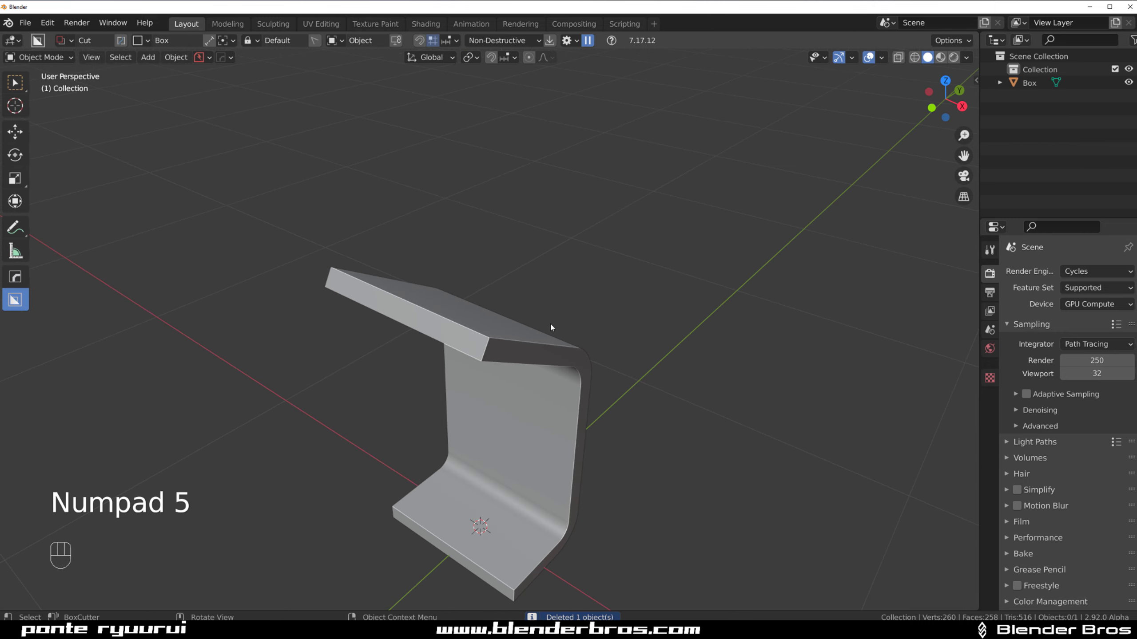
key("grave")
left_click(725, 355)
key("KP_5")
middle_click_drag(572, 378, 506, 278, "shift")
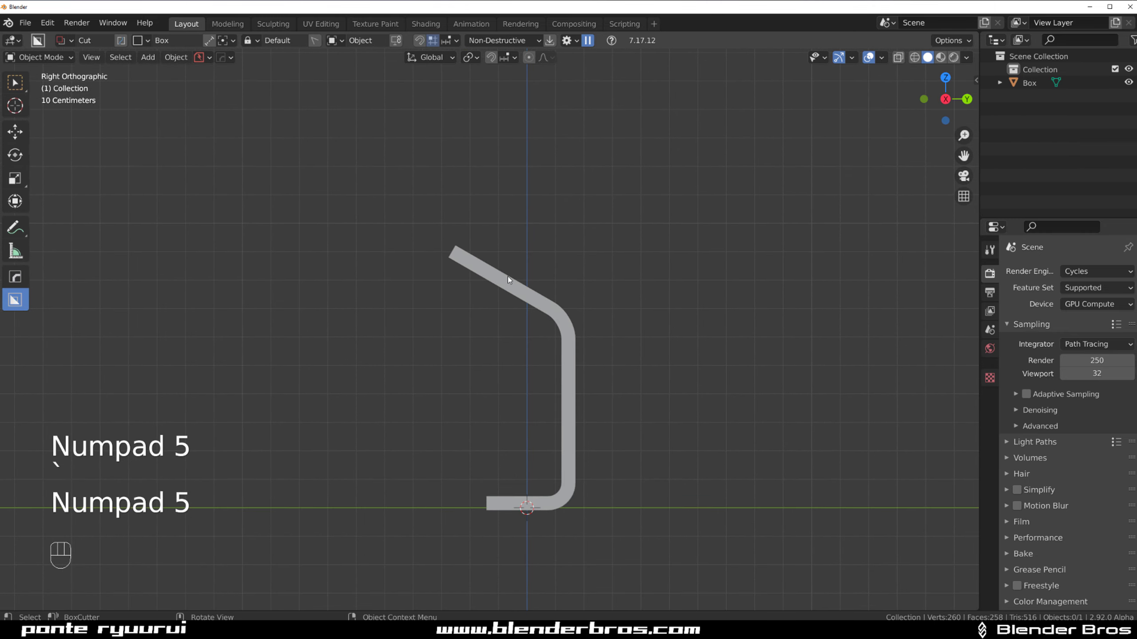
middle_click_drag(530, 359, 521, 280, "shift")
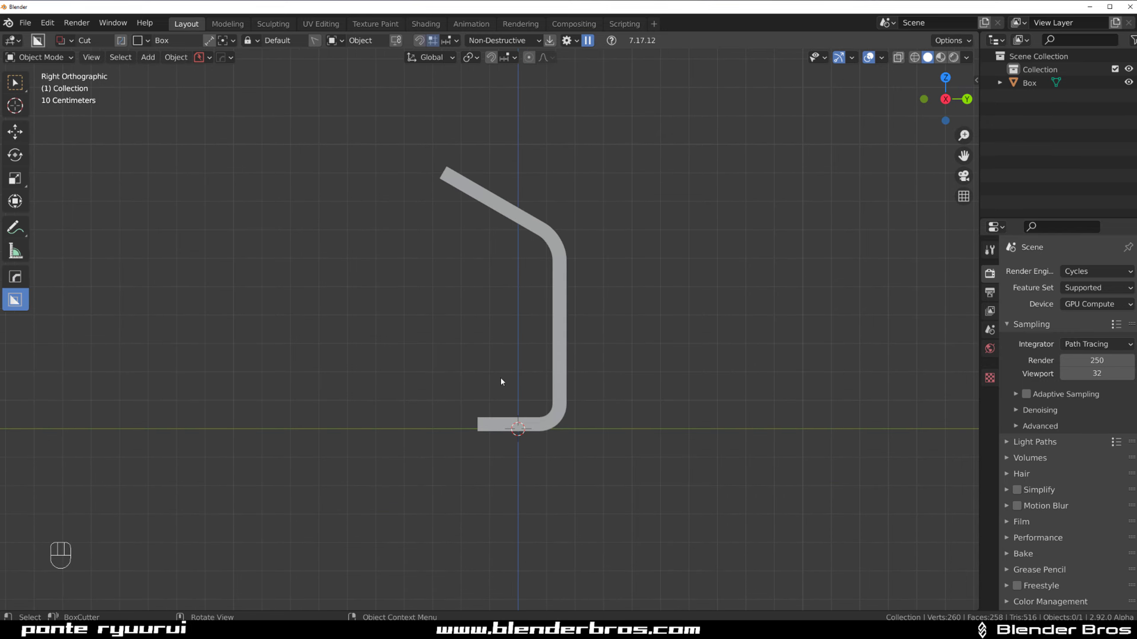
middle_click_drag(509, 364, 704, 436)
Dissolve the two lengthwise edge loops flanking the panel's centre line, keeping the centre loop
key("Tab")
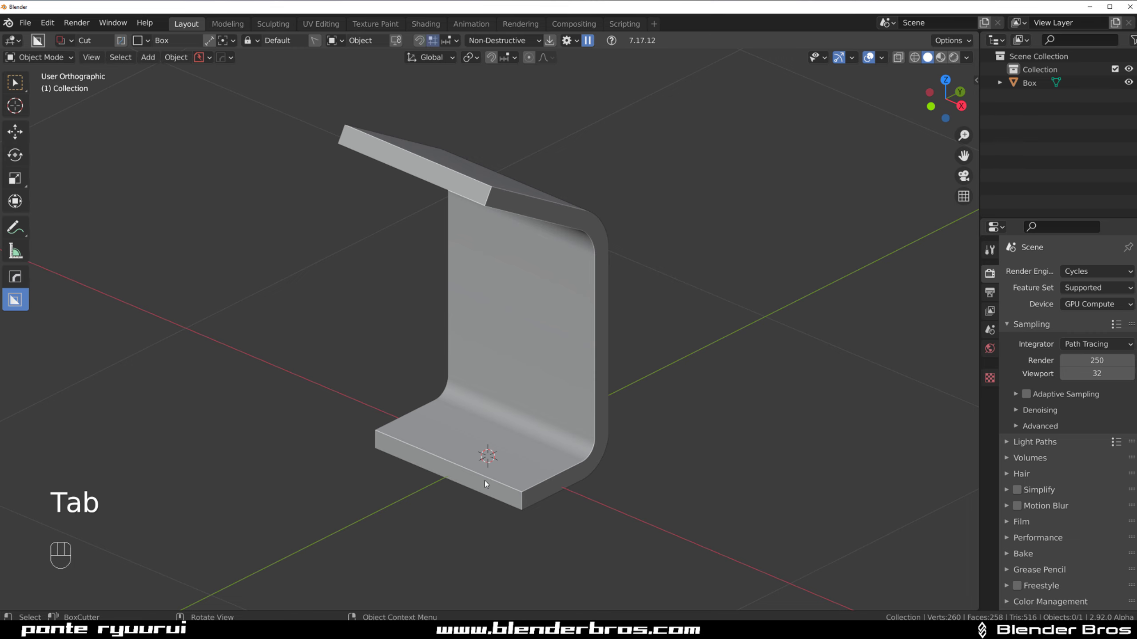
left_click(556, 458)
key("Tab")
middle_click_drag(644, 461, 674, 308, "shift")
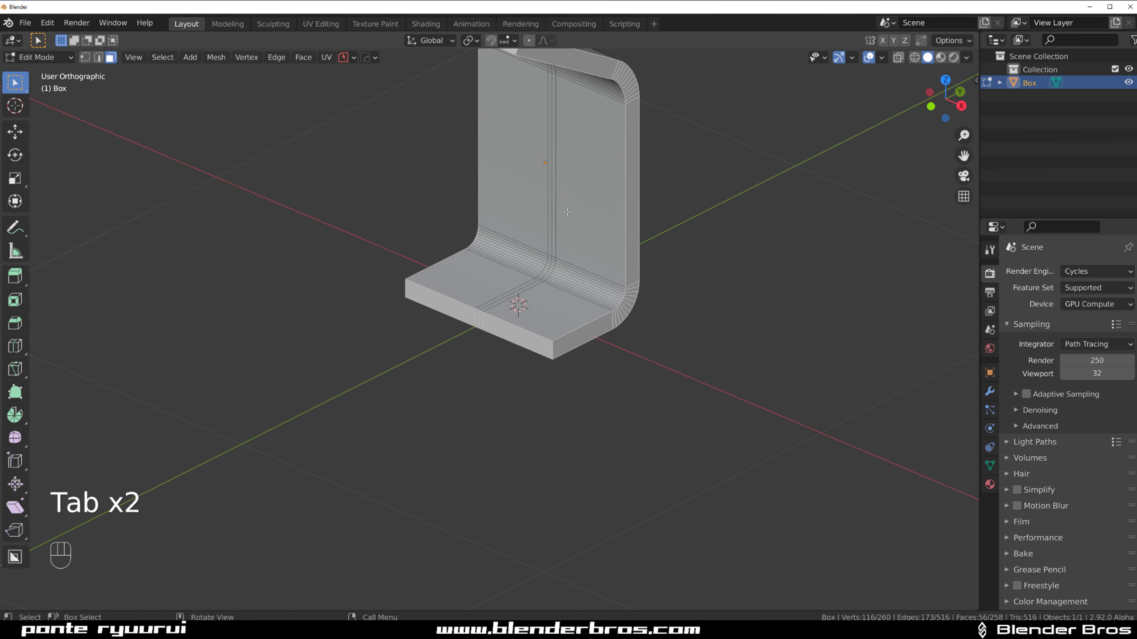
key("Tab")
left_click(562, 168, "alt")
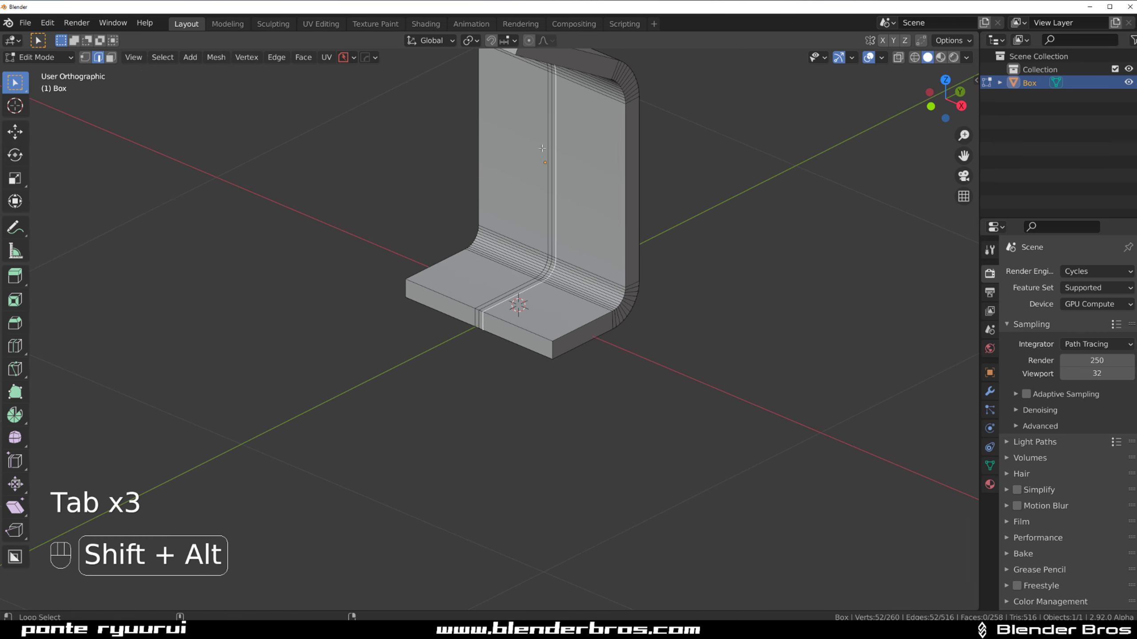
middle_click_drag(544, 151, 613, 137)
middle_click_drag(586, 203, 582, 342, "shift")
scroll(582, 342, "up", 2)
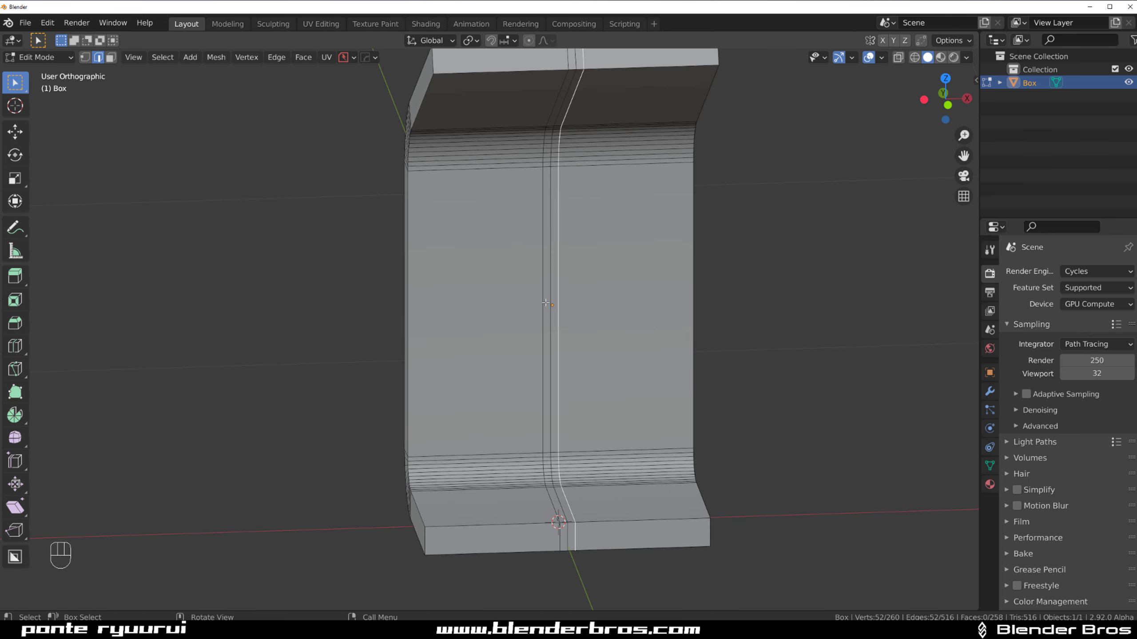
left_click(553, 264, "alt+shift")
middle_click_drag(553, 264, 550, 290)
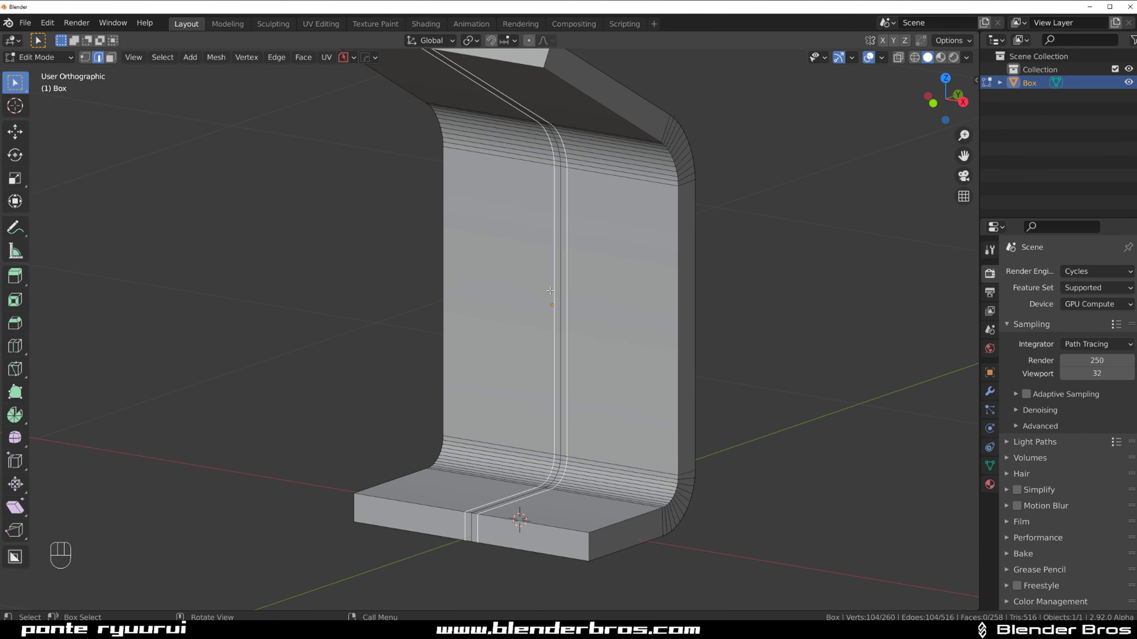
key("x")
left_click(560, 386)
scroll(572, 397, "down", 3)
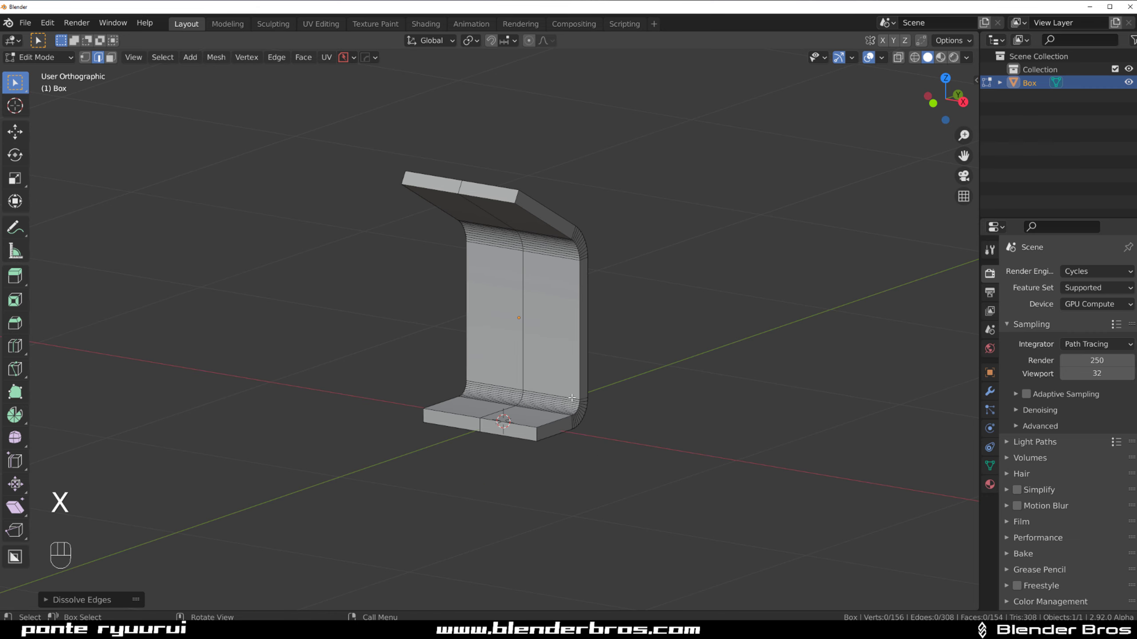
key("Tab")
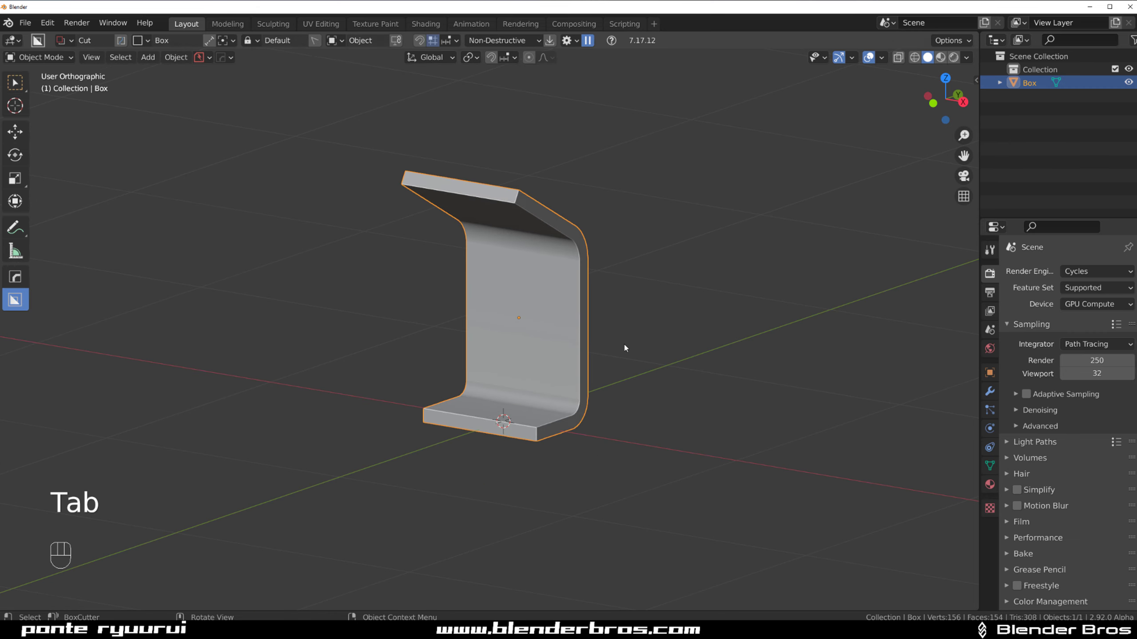
Select both front end faces of the panel's bottom flange and move them outward along global Y to lengthen it
key("grave")
left_click(573, 405)
middle_click_drag(515, 361, 611, 329, "shift")
key("Tab")
left_click(739, 332)
left_click(511, 351)
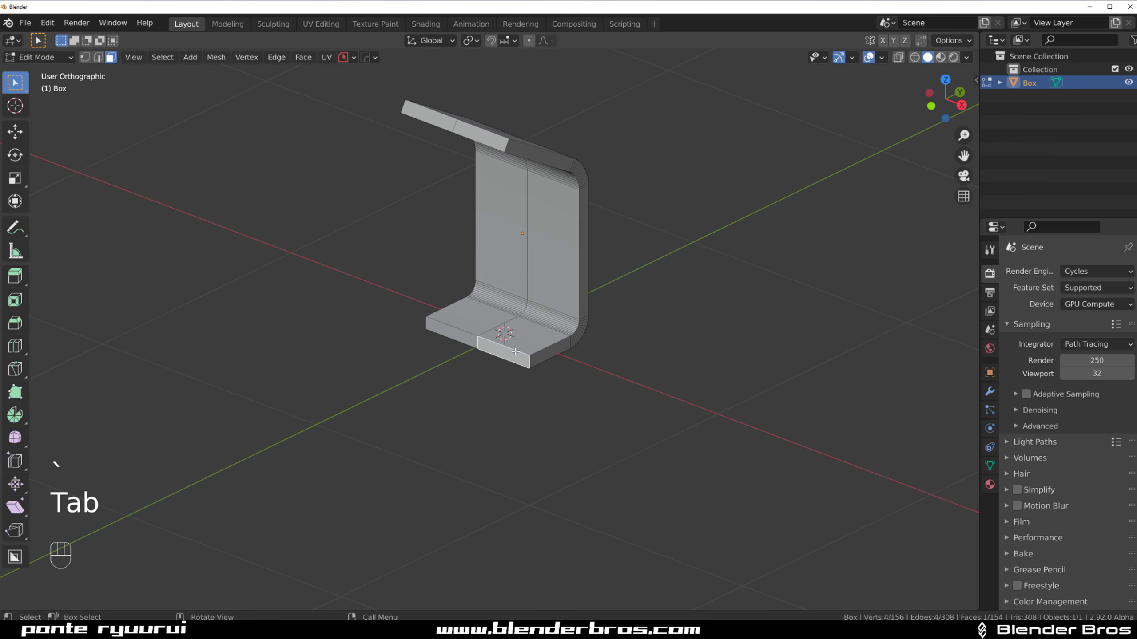
left_click(467, 338, "shift")
scroll(492, 339, "up", 3)
middle_click_drag(559, 317, 506, 320)
key("g")
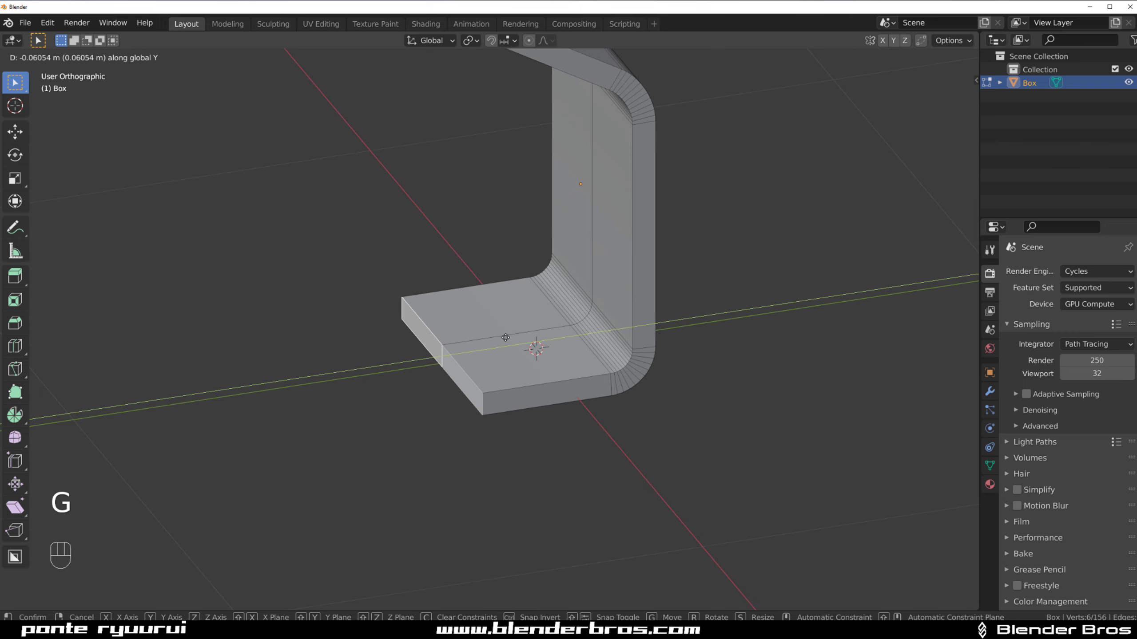
left_click(446, 416)
Bevel the two vertical corner edges at the bottom flange's front end about 0.066 m wide with 11 segments
key("Tab")
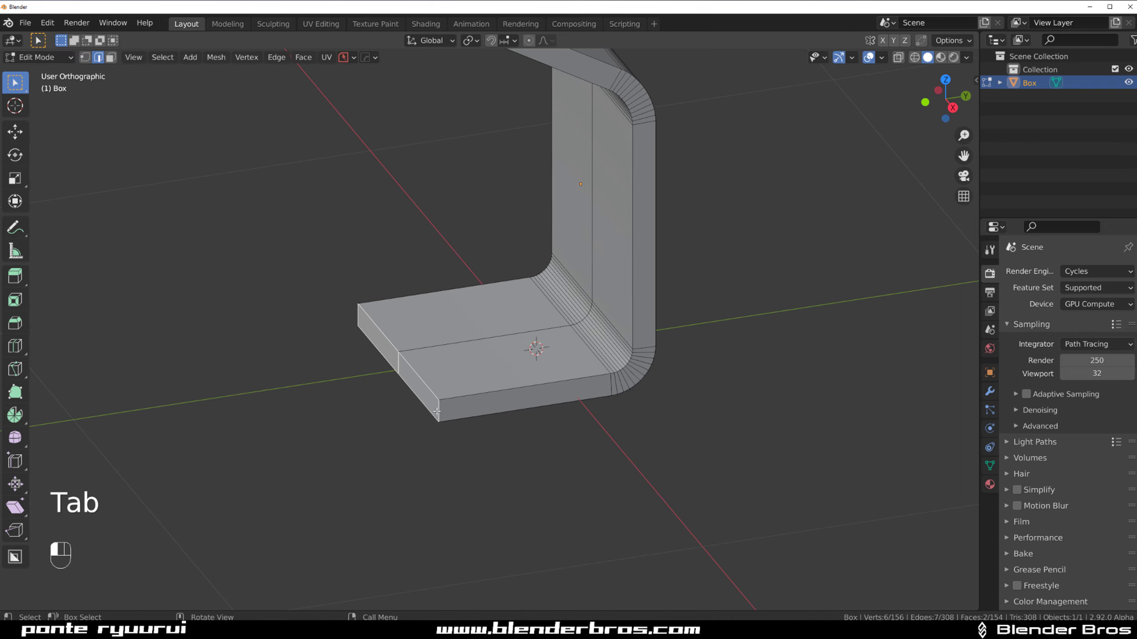
left_click(378, 337)
key("ctrl+z")
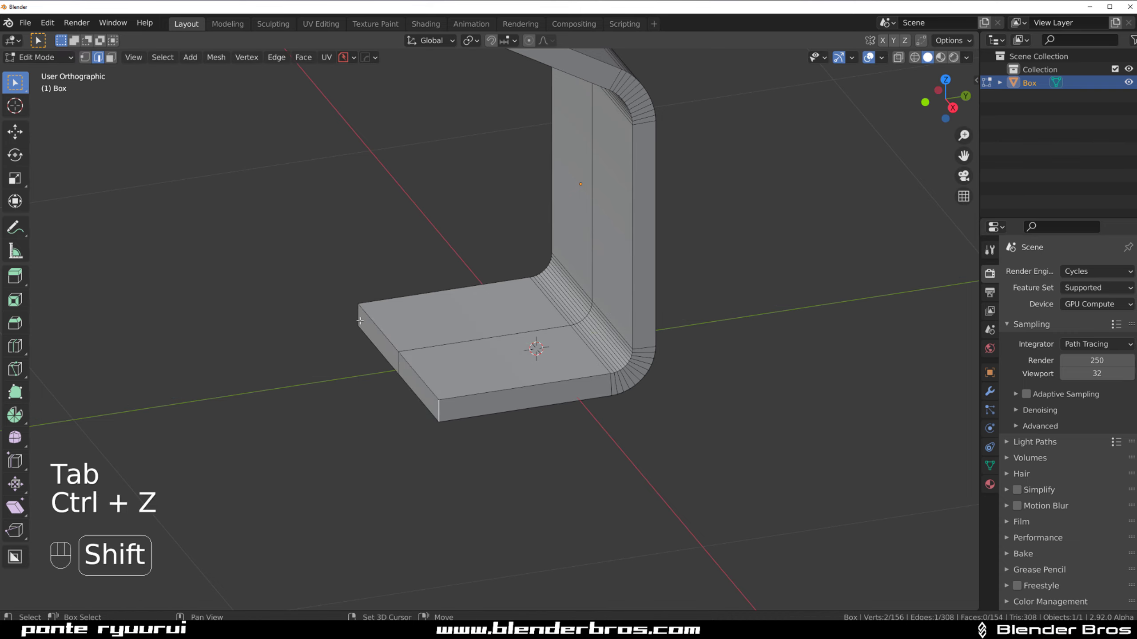
key("ctrl+b")
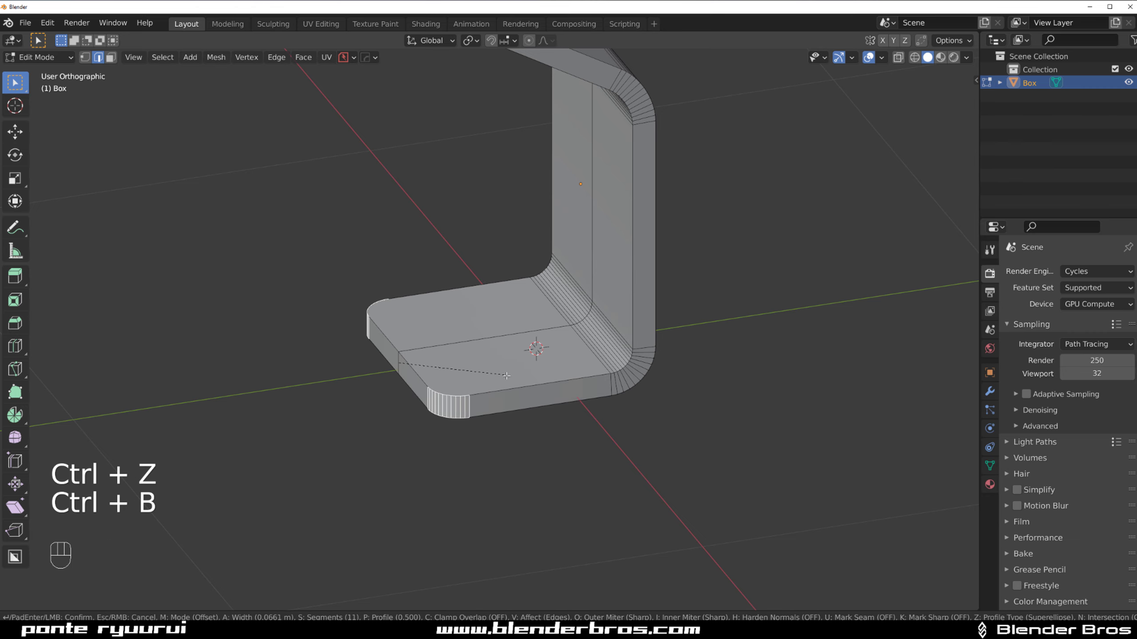
left_click(510, 379)
Cut the upper surface of the bottom flange down to a thinner front part with a sloped step, using a BoxCutter Ngon in right view
key("grave")
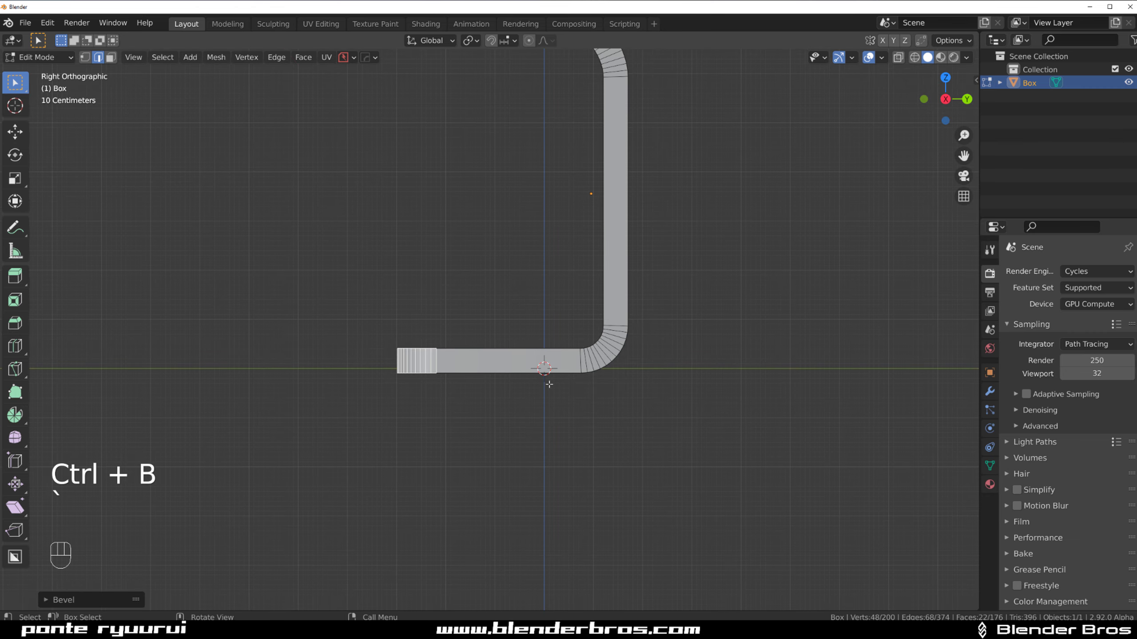
key("Tab")
key("f")
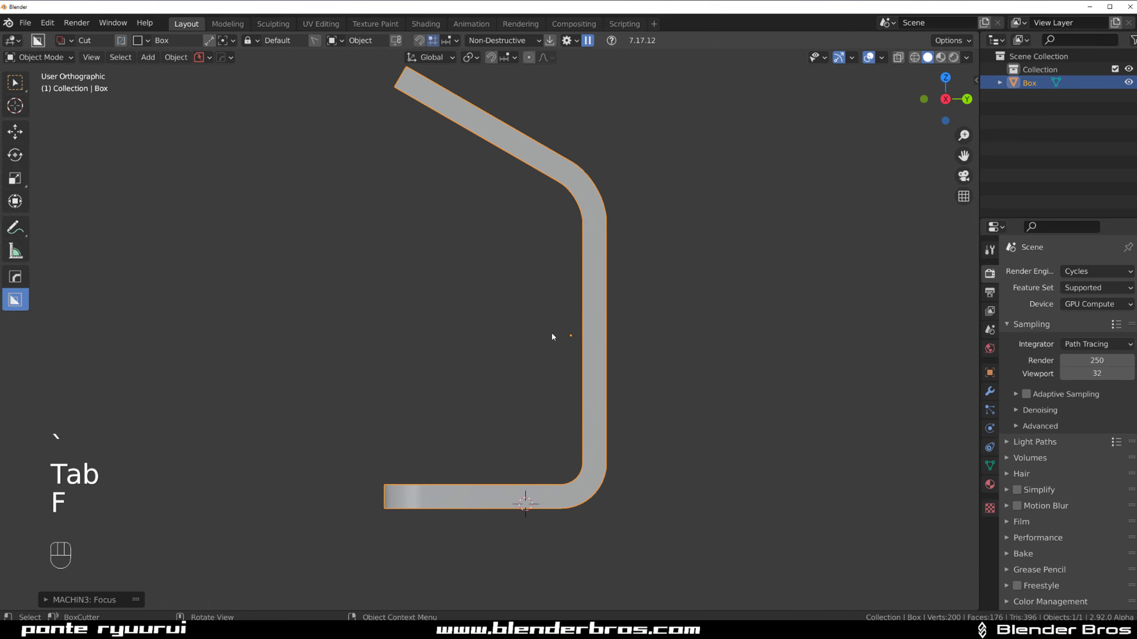
middle_click_drag(531, 425, 549, 364, "shift")
key("d")
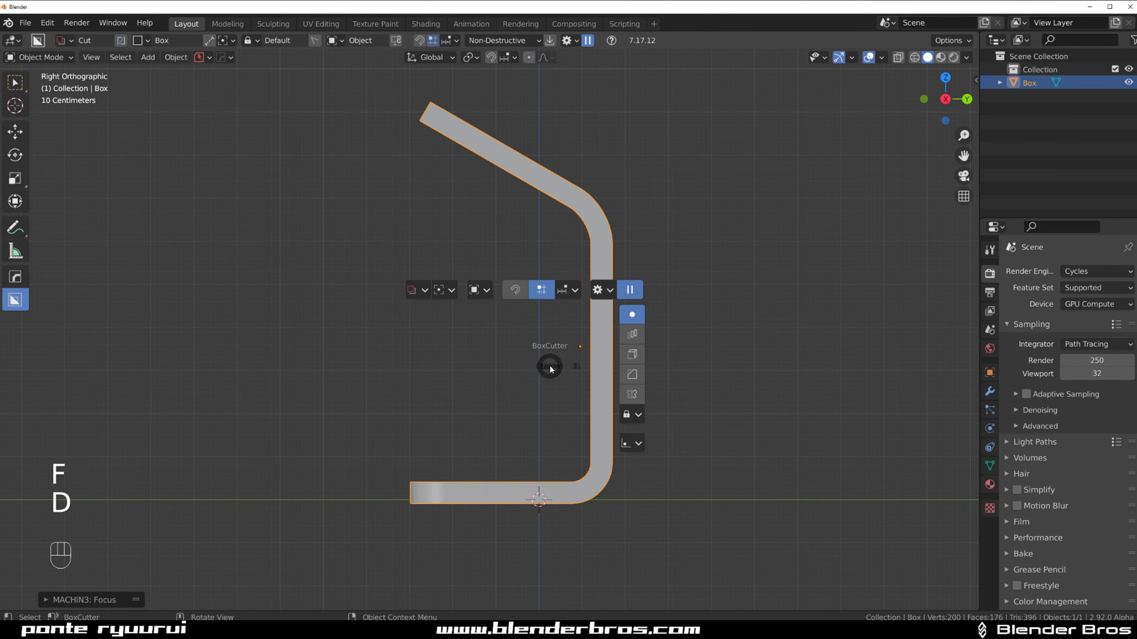
left_click(550, 444)
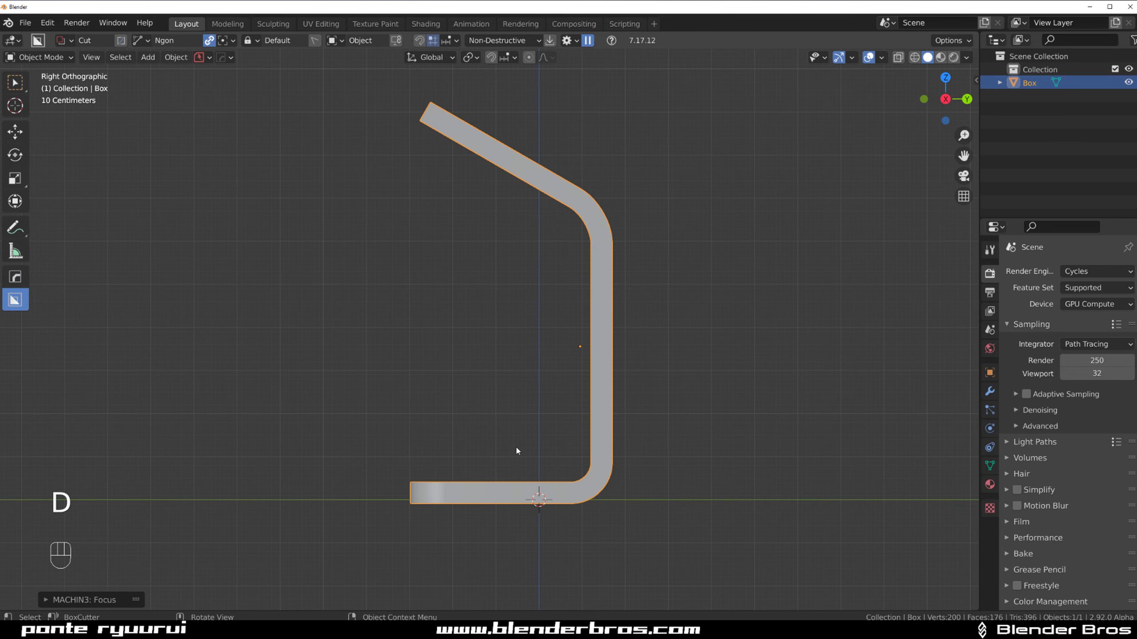
middle_click_drag(516, 450, 540, 342, "shift")
left_click_drag(582, 334, 542, 386)
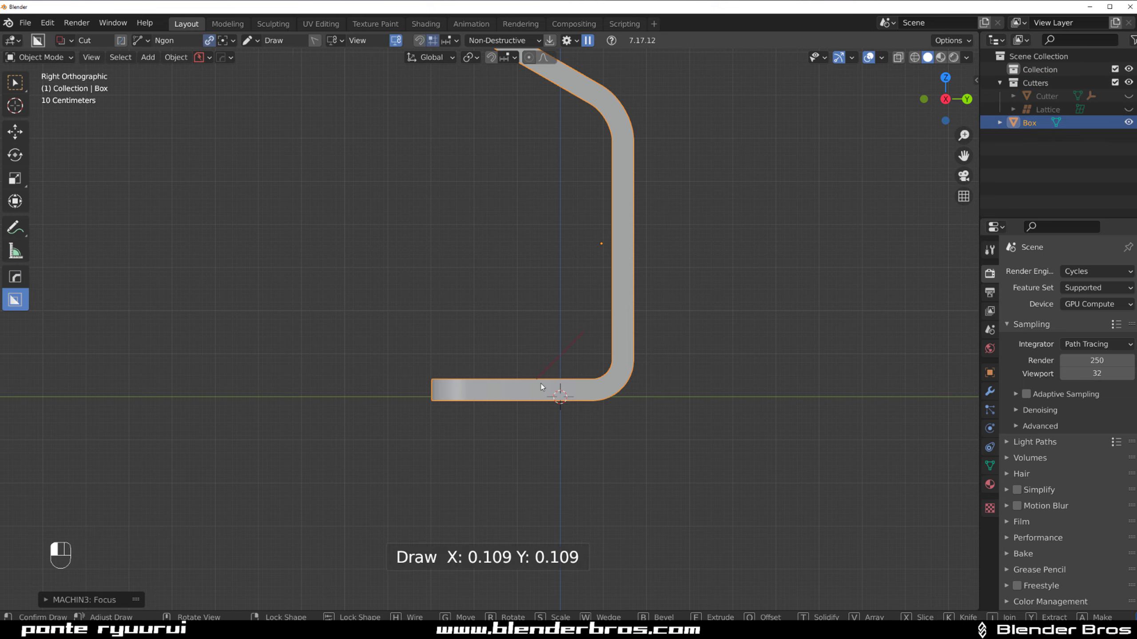
left_click(527, 386)
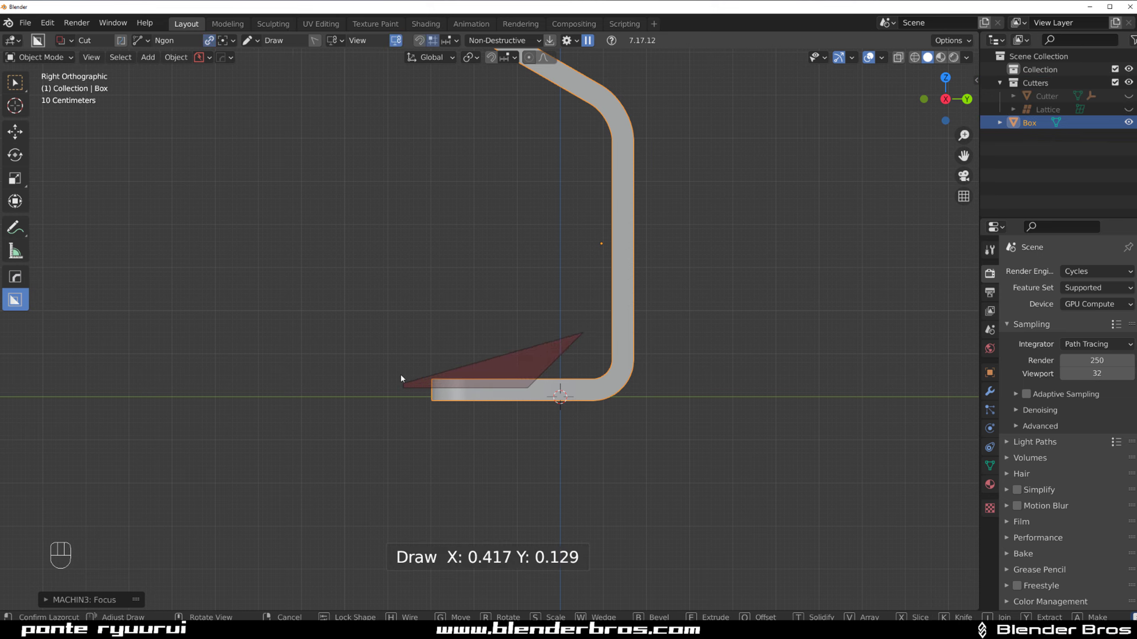
left_click(355, 322)
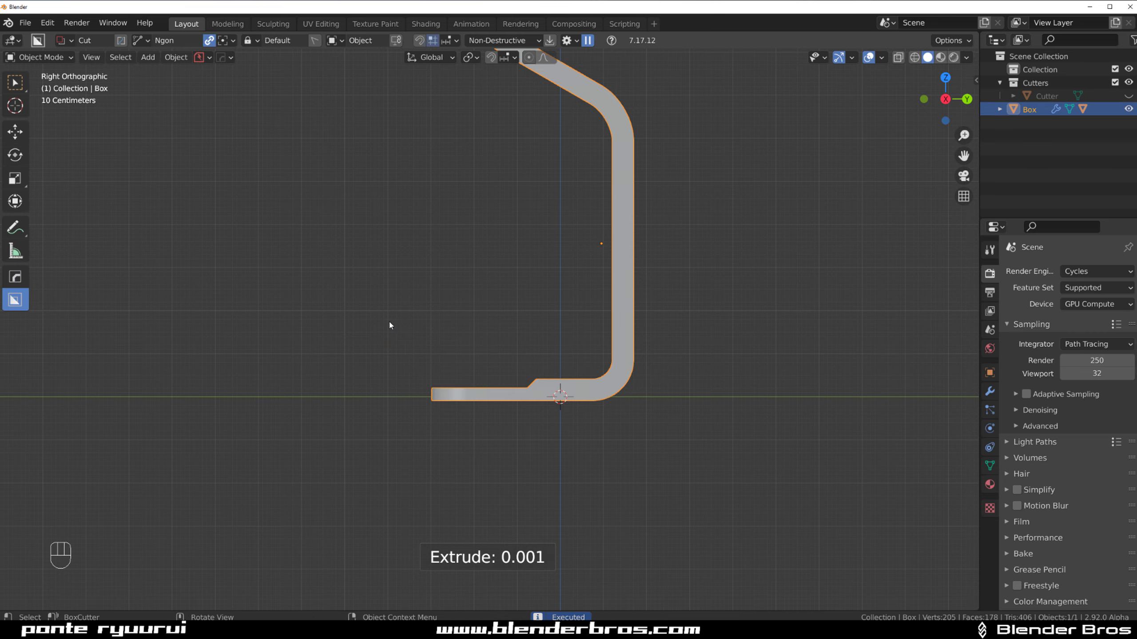
Bevel the two corner edges at the free end of the slanted upper flange with 11 segments
middle_click_drag(391, 325, 691, 363)
middle_click_drag(611, 315, 623, 366, "shift")
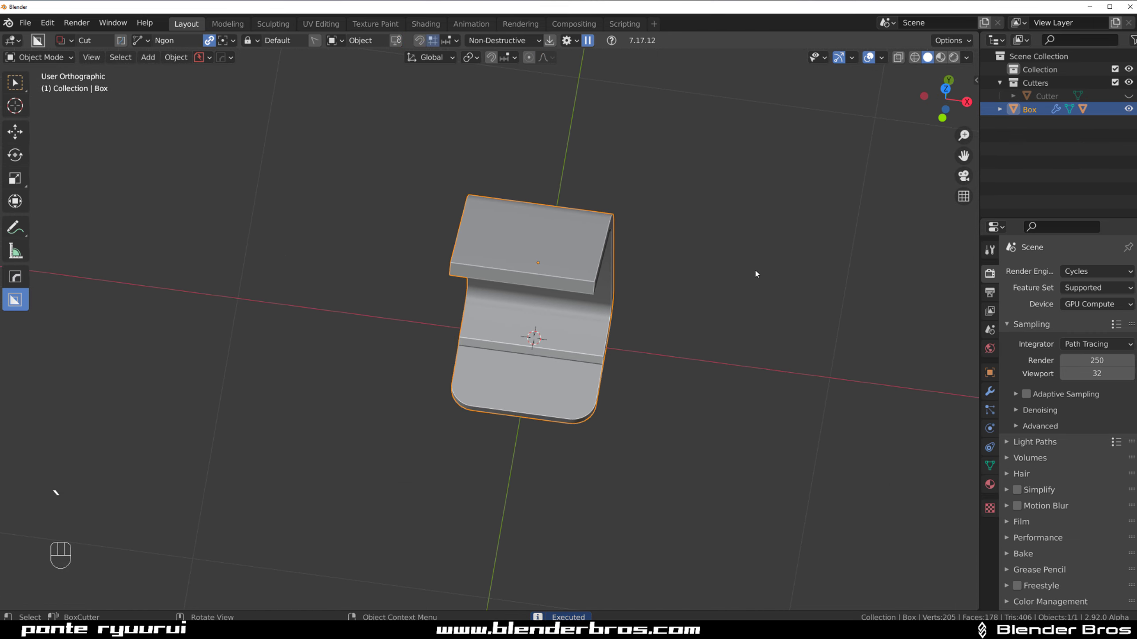
key("grave")
middle_click_drag(536, 234, 551, 285, "shift")
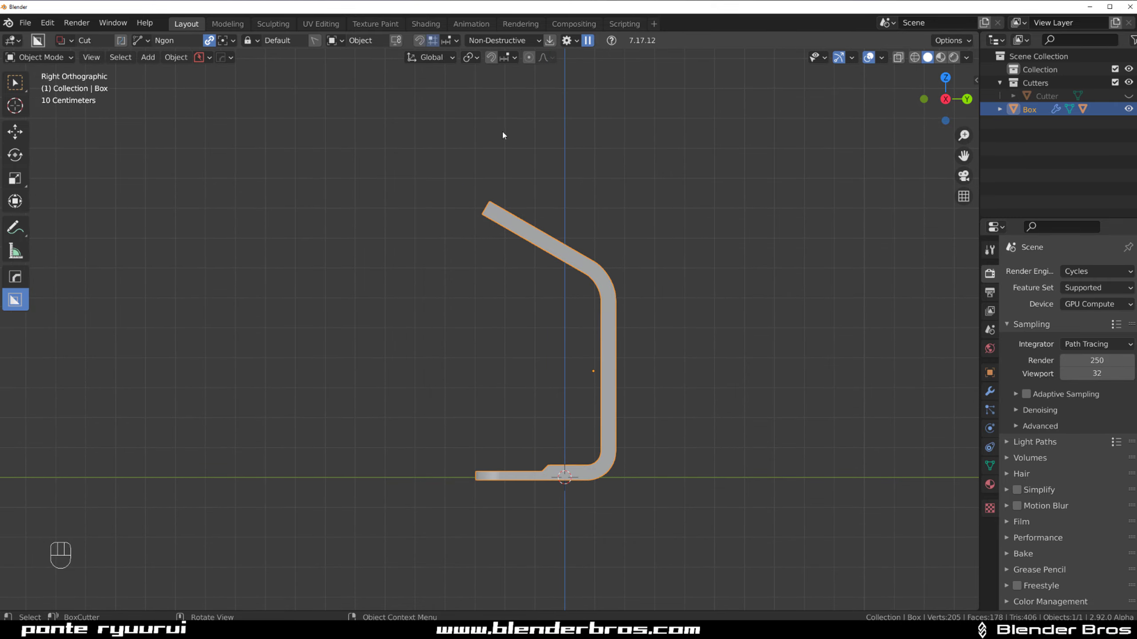
middle_click_drag(502, 135, 558, 228)
scroll(564, 219, "up", 5)
key("Tab")
left_click(550, 378)
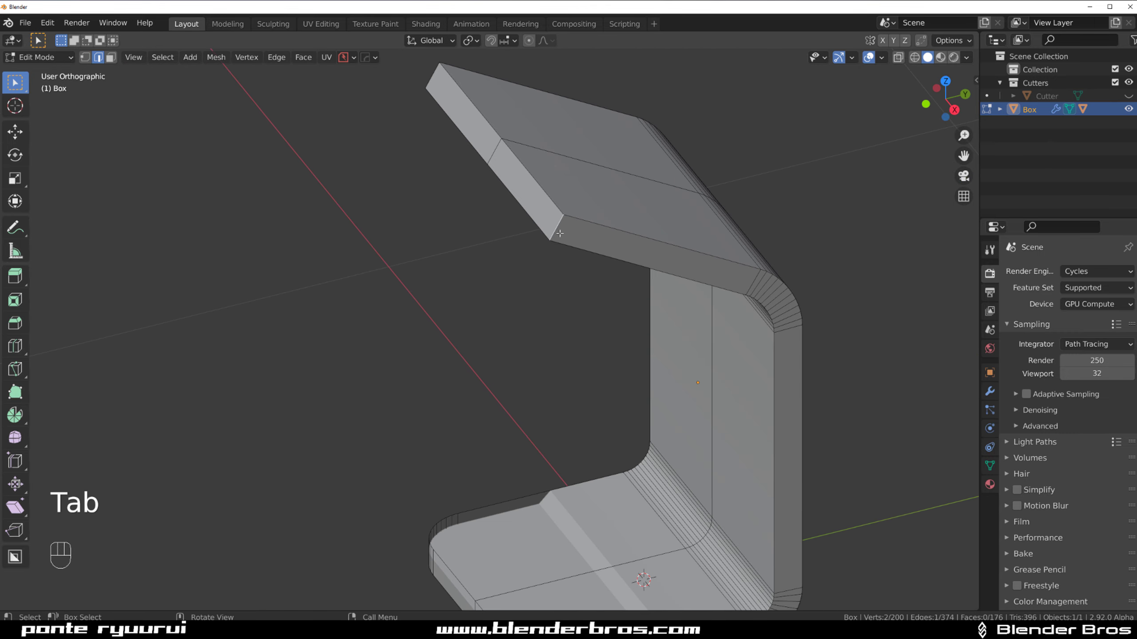
key("ctrl+b")
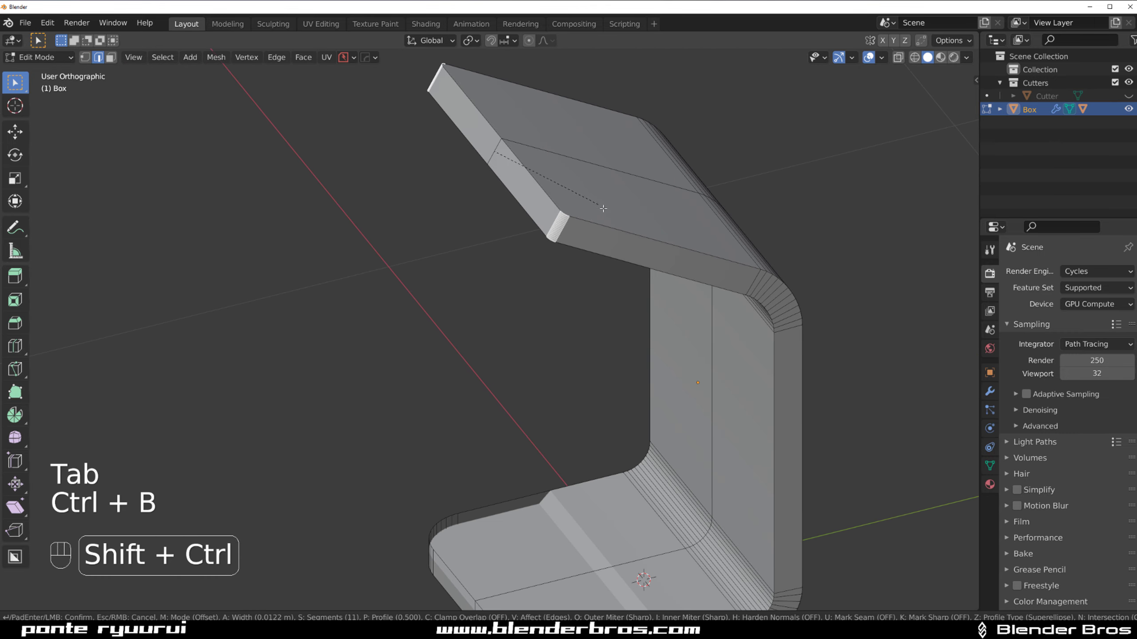
left_click(711, 305)
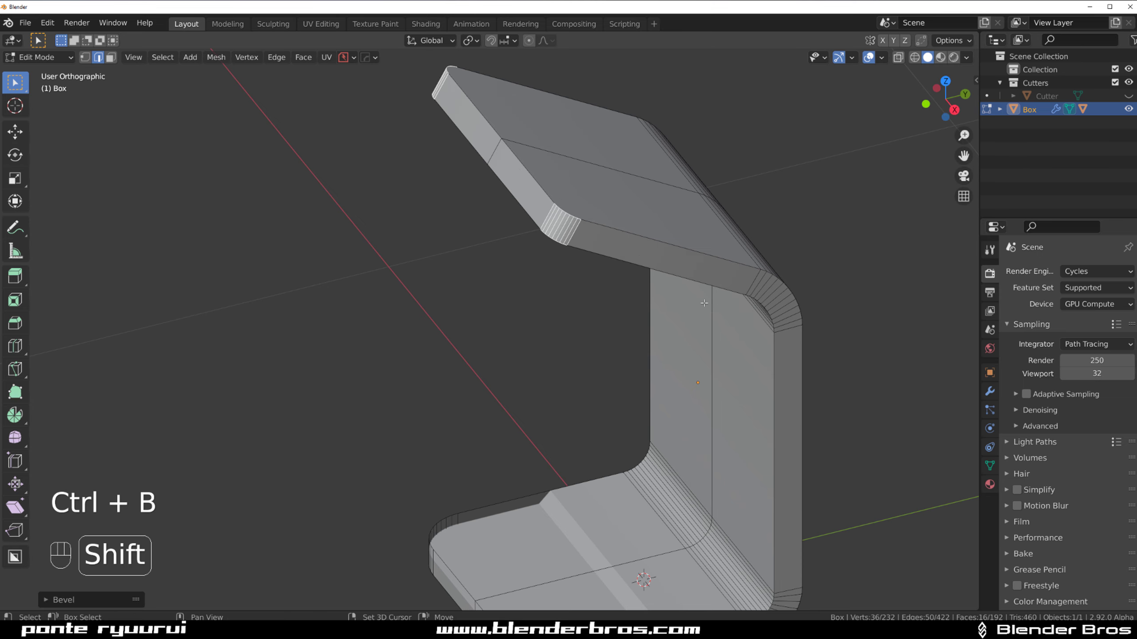
key("Tab")
left_click(776, 237)
middle_click_drag(775, 238, 706, 312)
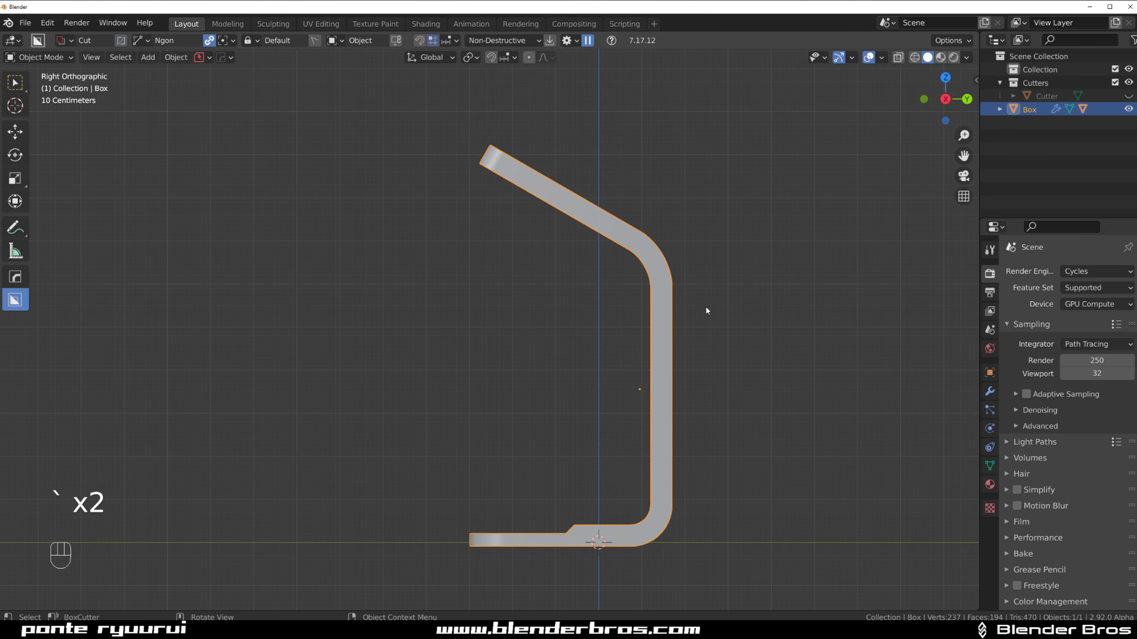
Thin the underside of the slanted upper flange toward its free end, leaving an angled step, with a BoxCutter Ngon in right view
middle_click_drag(602, 264, 547, 281, "shift")
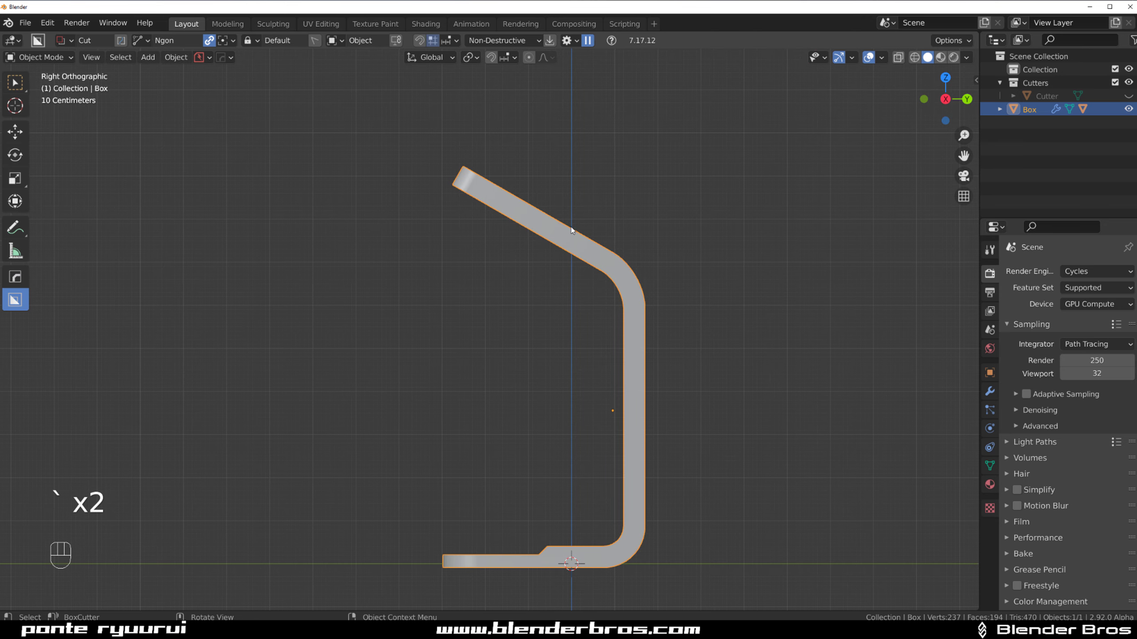
mouse_move(560, 294)
left_mouse_down()
mouse_move(561, 237)
mouse_move(546, 234)
left_mouse_up()
left_click(422, 163)
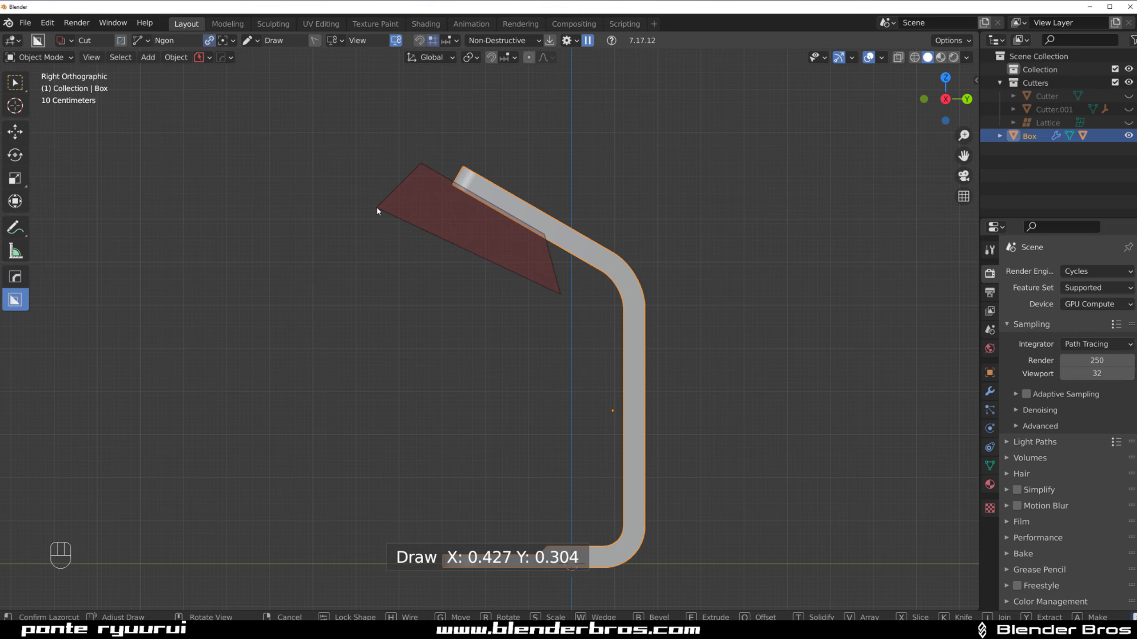
left_click(376, 207)
mouse_move(375, 206)
middle_mouse_down()
mouse_move(593, 271)
mouse_move(659, 260)
mouse_move(721, 332)
mouse_move(676, 325)
middle_mouse_up()
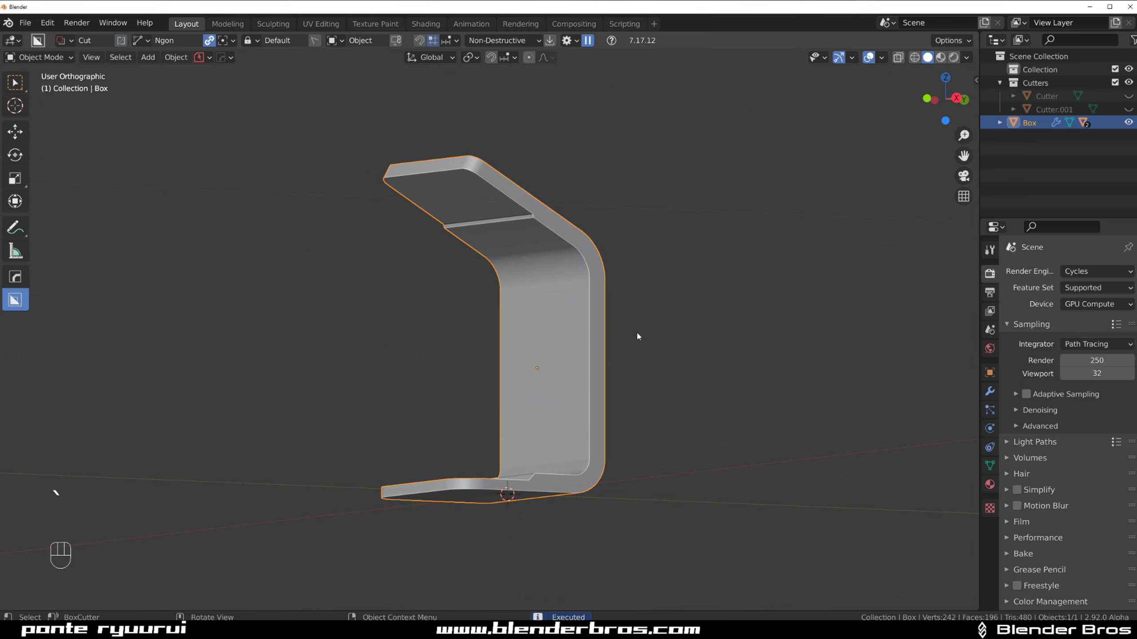
In top view, cut a round-ended lengthwise slot about 0.036 × 0.383 m near the panel's negative-X edge, running past its back, using a bevelled BoxCutter box
key("grave")
key("grave")
key("d")
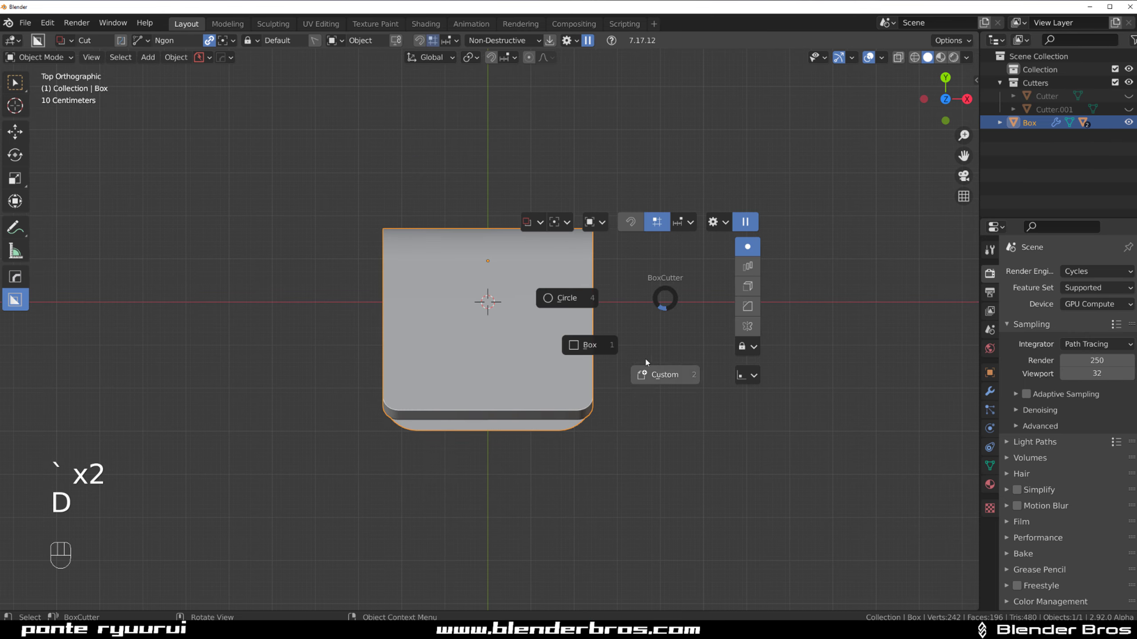
left_click(606, 348)
left_click_drag(566, 196, 573, 361)
key("b")
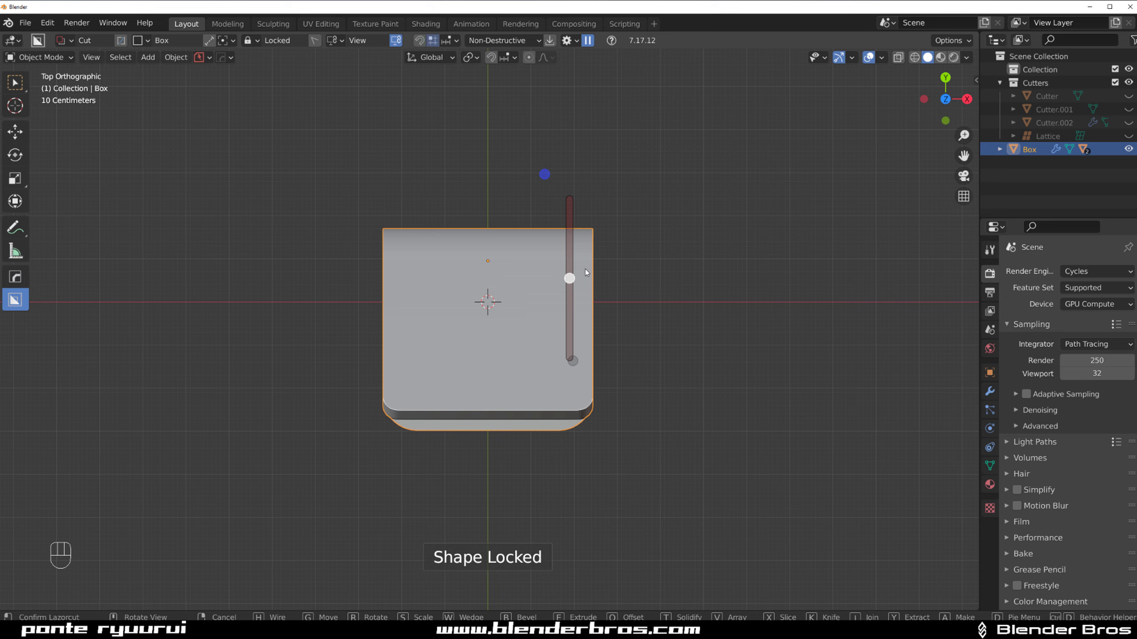
key("g")
key("g")
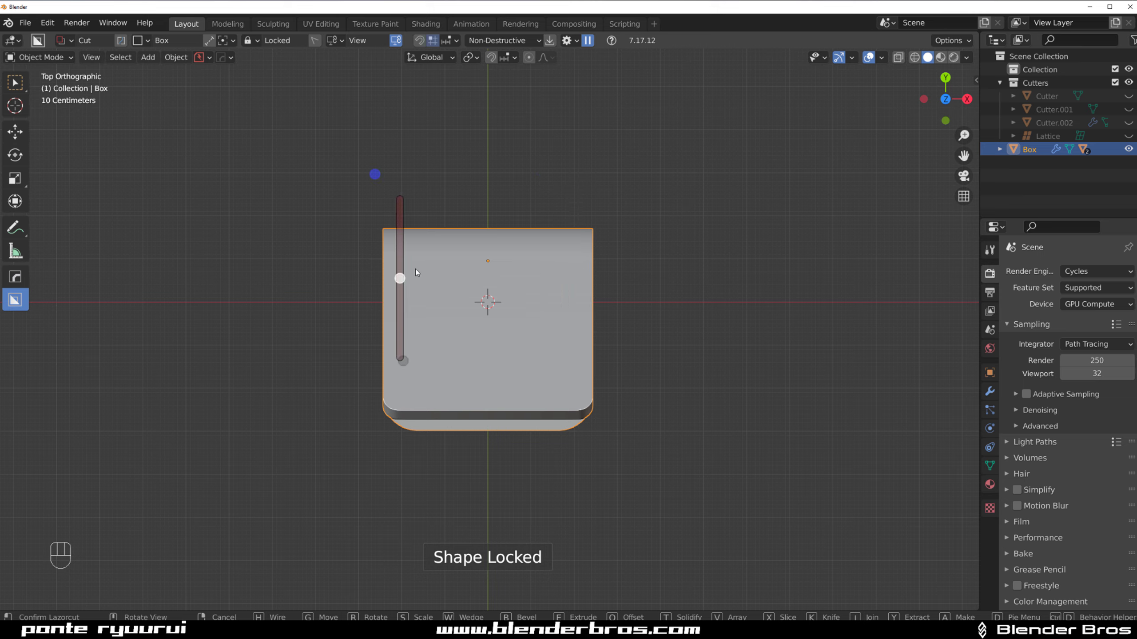
left_click_drag(404, 361, 412, 361)
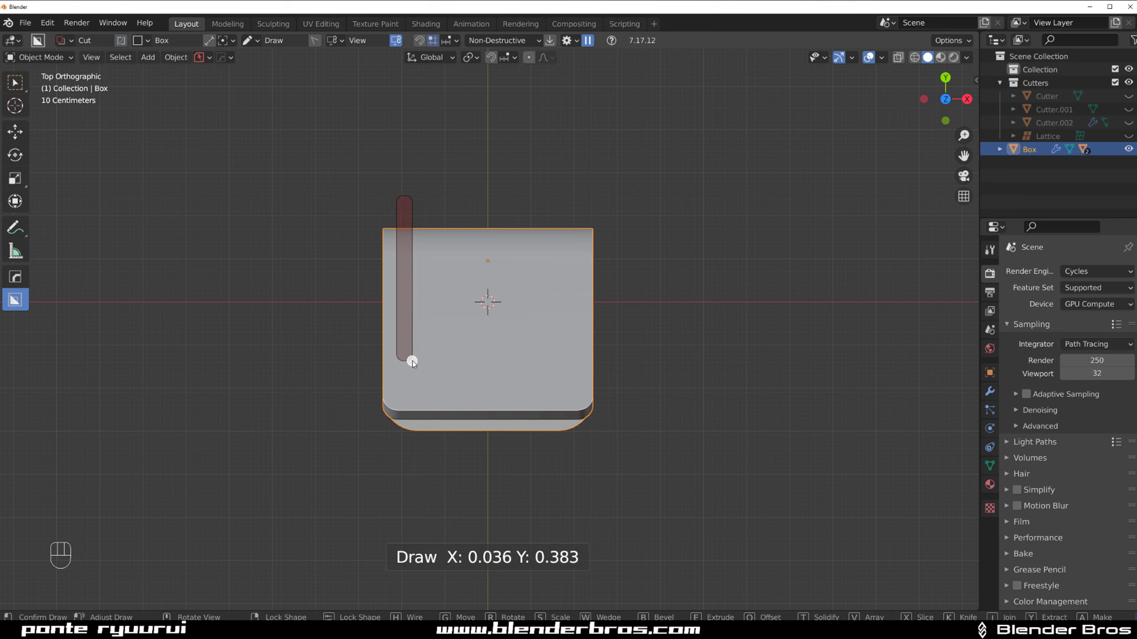
left_click(470, 345)
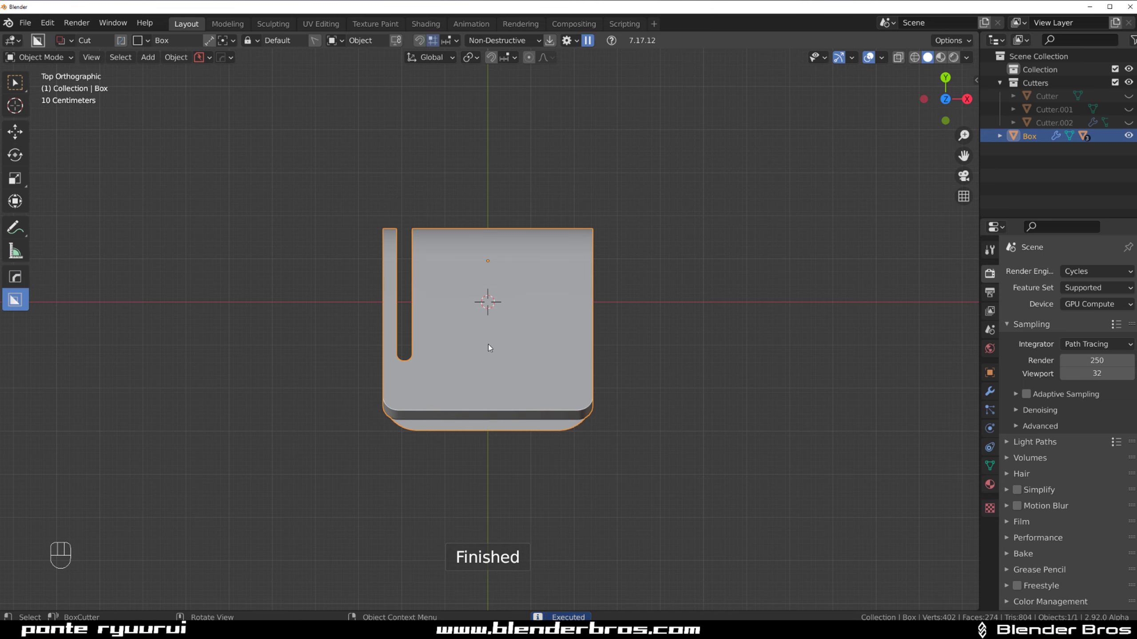
Mirror the slot to the opposite side of the panel across local X with HardOps Mirror, using the active object's origin as pivot
key("alt+x")
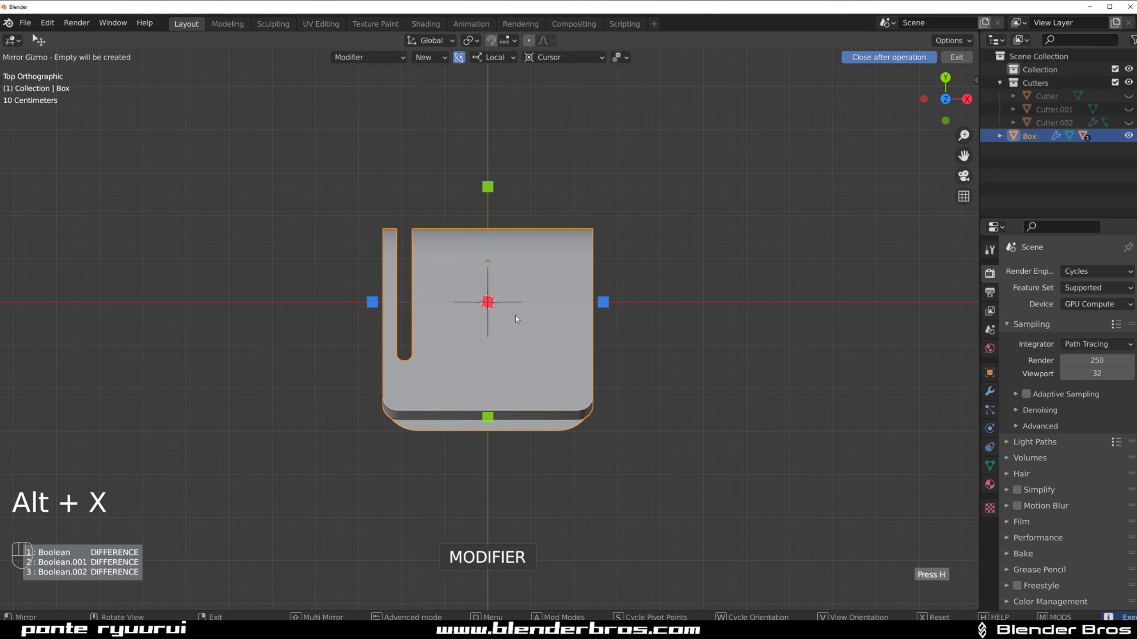
key("s")
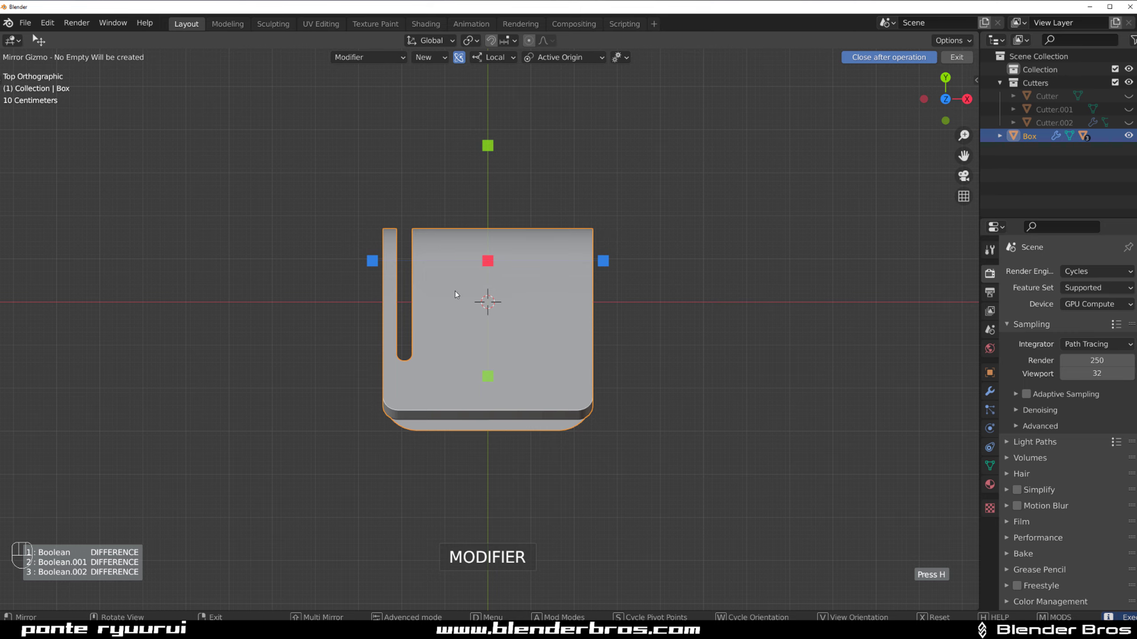
left_click(377, 265)
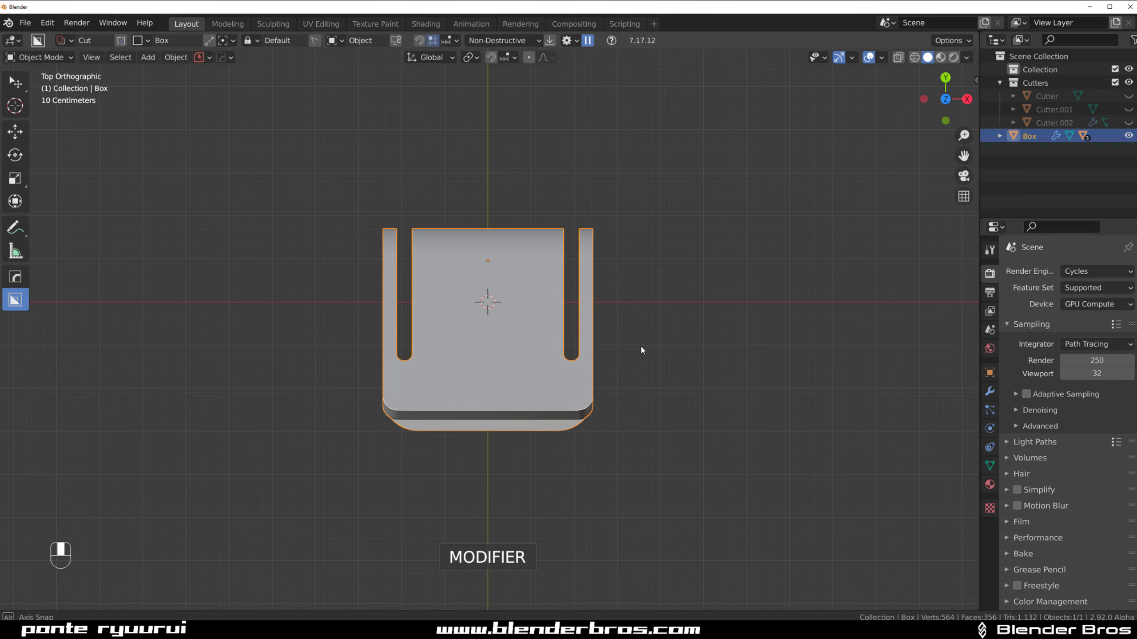
In right view, cut a long round-ended slot centred in the vertical wall's thickness with BoxCutter's Line Box, rounding its corners
middle_click_drag(640, 345, 388, 215)
key("KP_5")
middle_click_drag(512, 255, 915, 281)
key("KP_5")
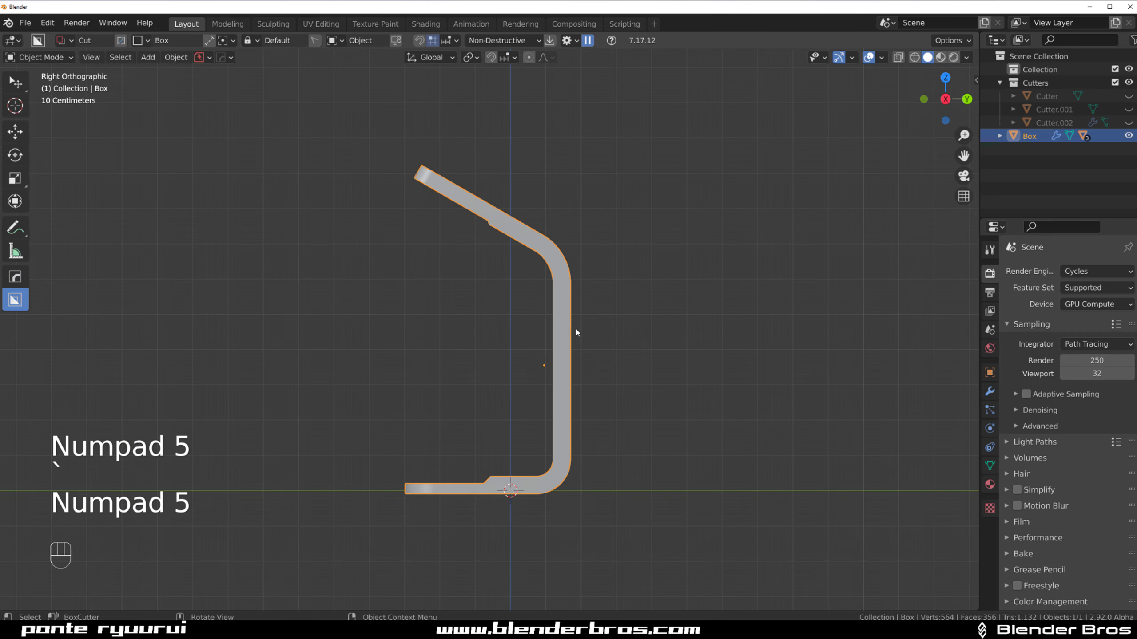
middle_click_drag(503, 224, 545, 277, "shift")
scroll(560, 280, "up", 1)
key("d")
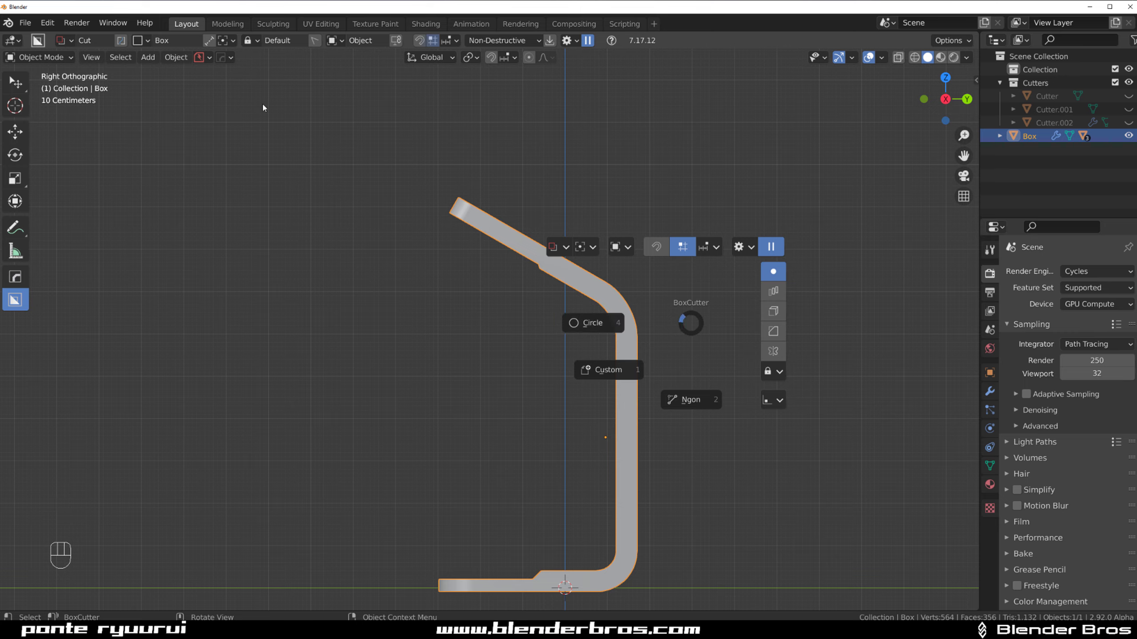
left_click(302, 130)
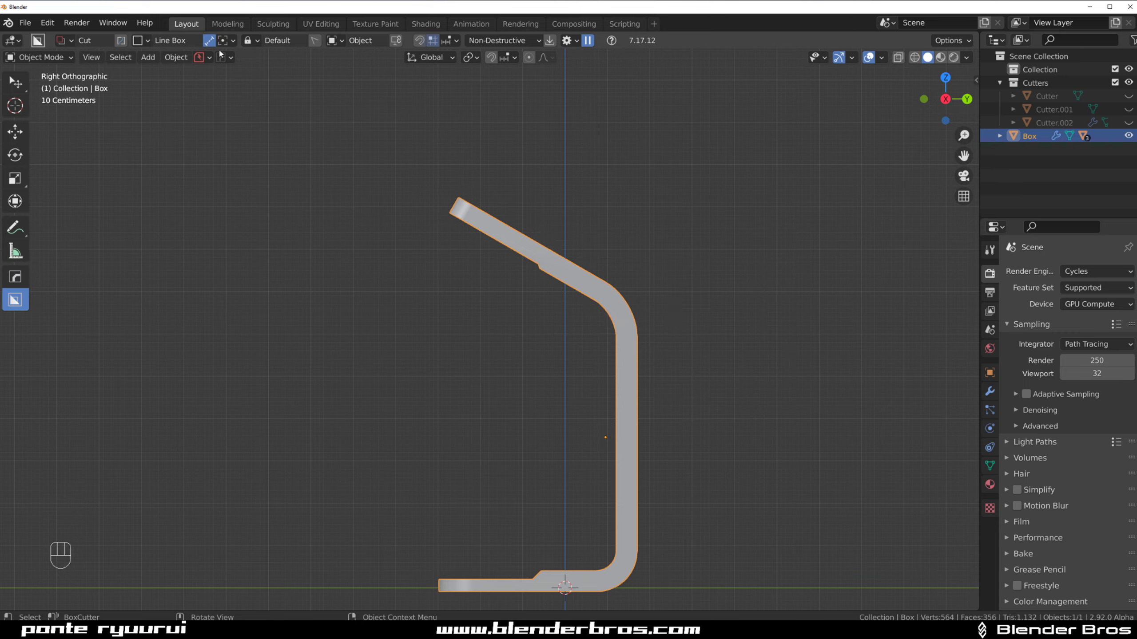
middle_click_drag(608, 455, 539, 355, "shift")
scroll(563, 300, "up", 2)
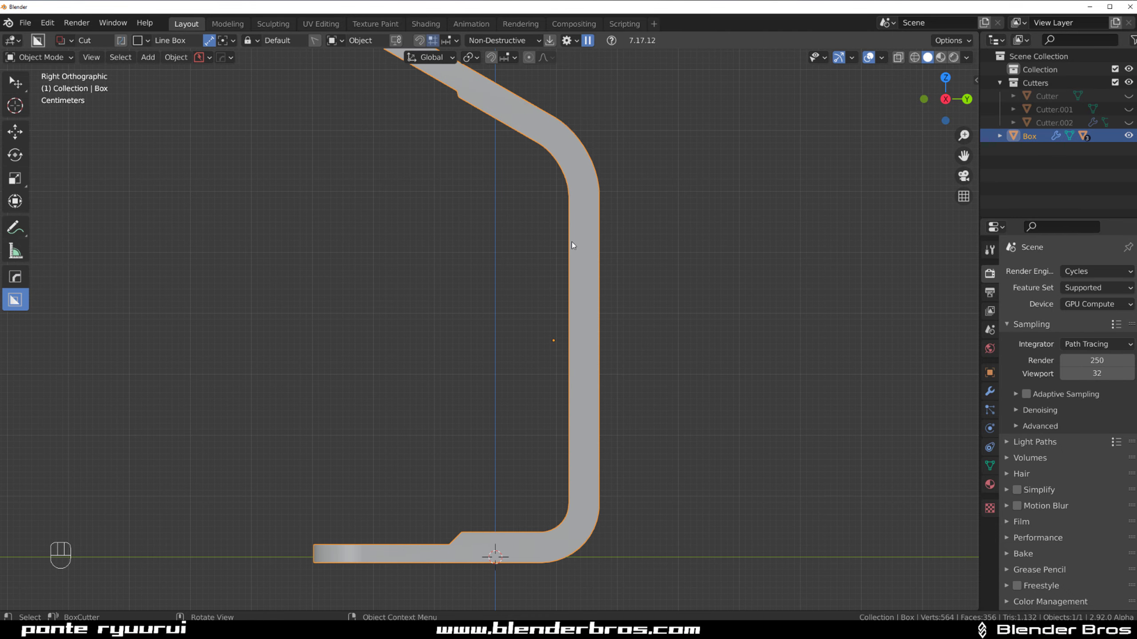
mouse_move(576, 242)
left_mouse_down()
mouse_move(589, 471)
mouse_move(716, 408)
left_mouse_up()
key("b")
left_click(717, 409)
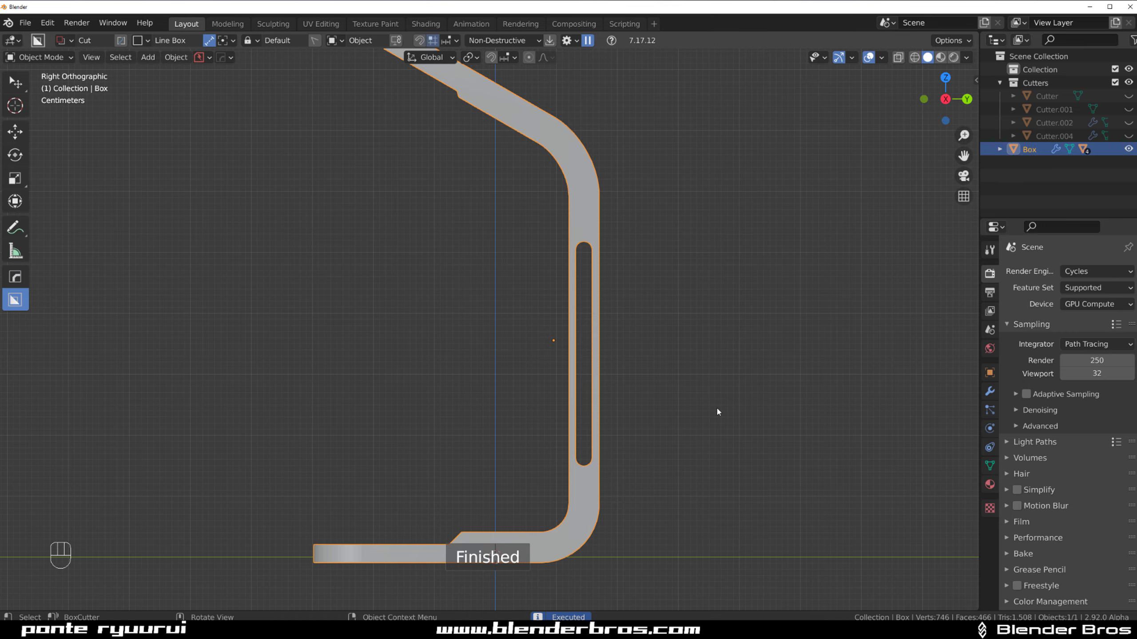
Reveal the vertical wall slot's cutter with HardOps Ever Scroll and move it sideways out of the centre panel
middle_click_drag(716, 409, 513, 300)
key("KP_5")
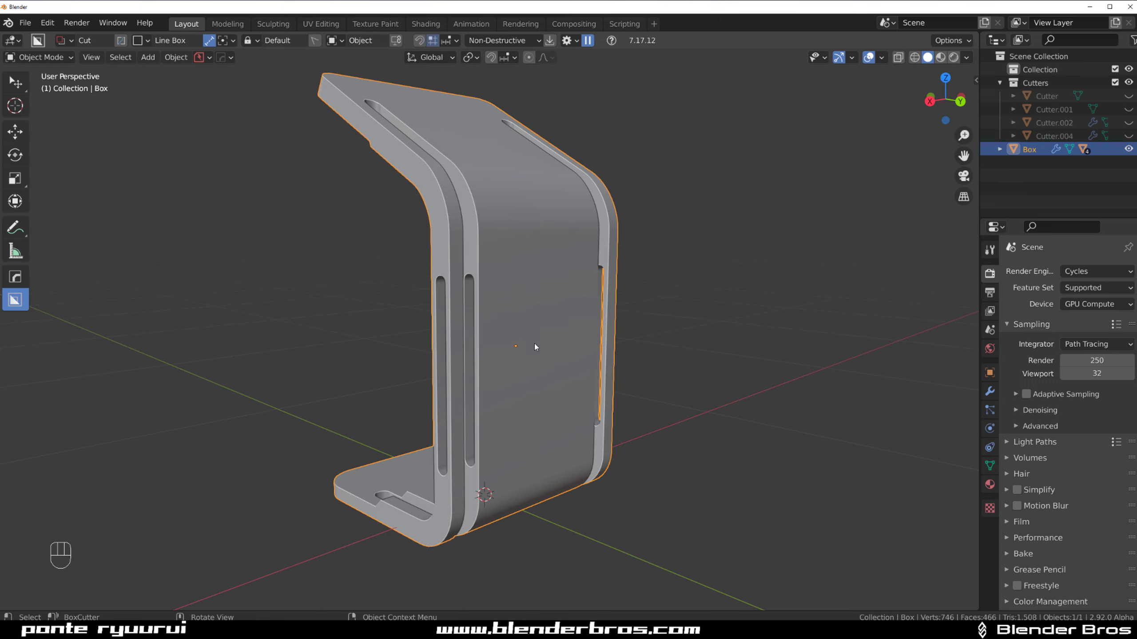
key("q")
key("q")
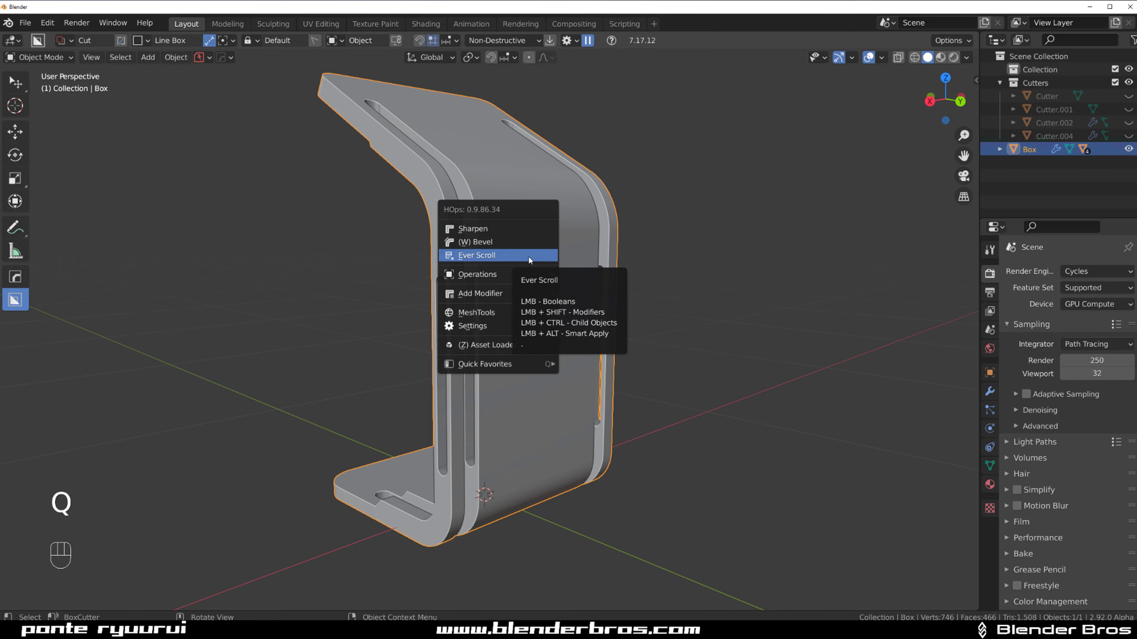
left_click(529, 260)
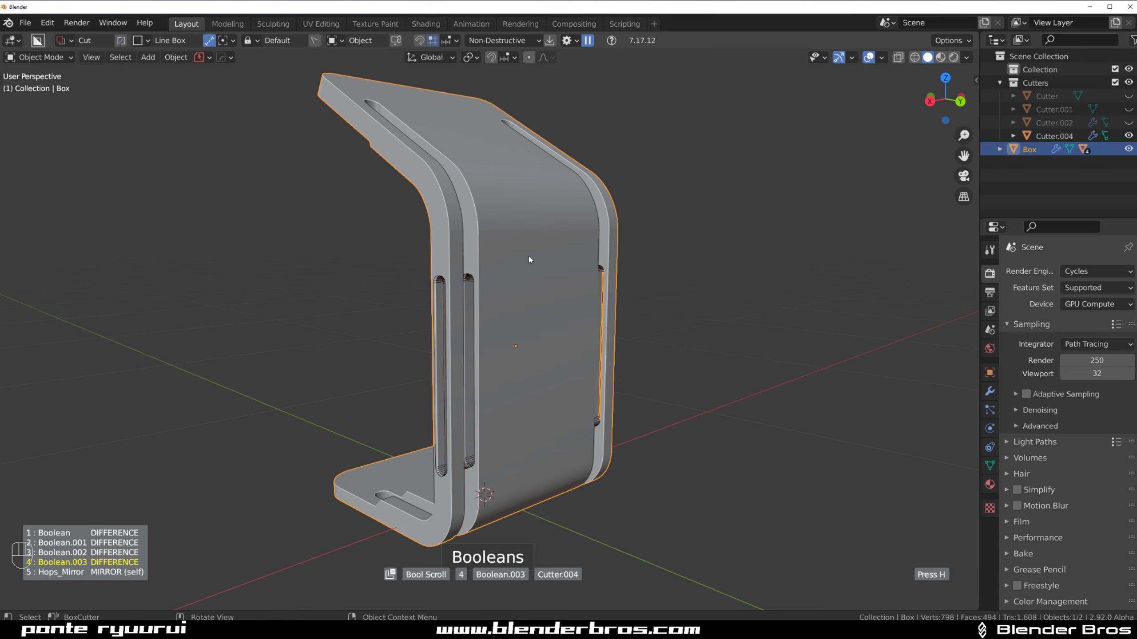
left_click(586, 300)
key("g")
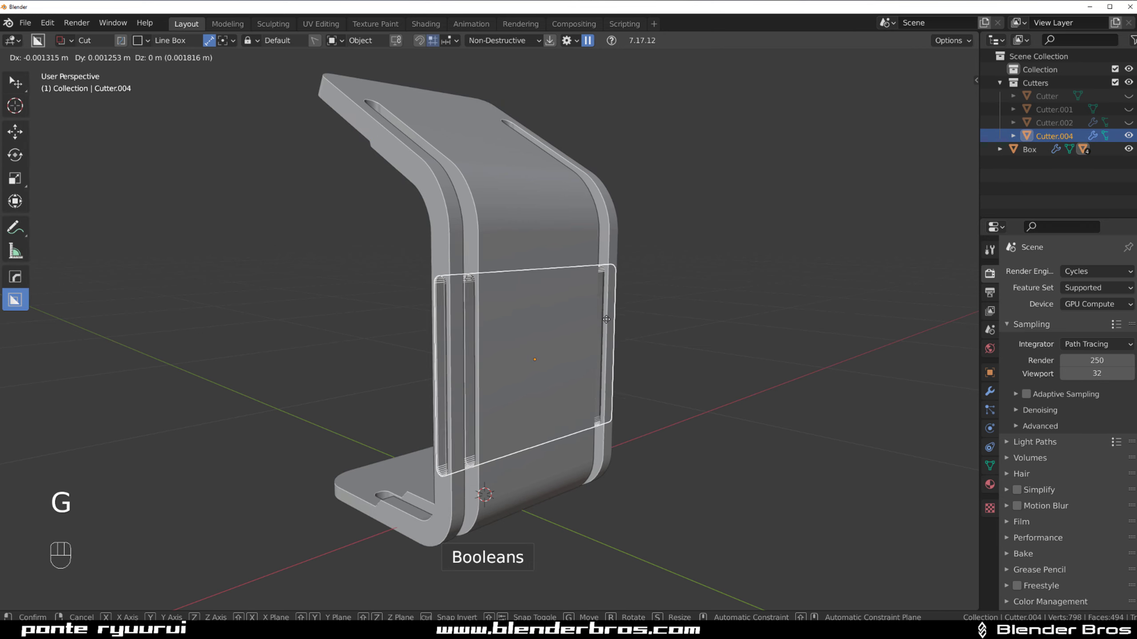
left_click(733, 318)
Shift the slot cutter about 0.028 m along global X so it slightly recesses the side of the centre panel
middle_click_drag(551, 350, 437, 364)
scroll(533, 332, "up", 4)
scroll(533, 332, "up", 1)
middle_click_drag(533, 332, 401, 339, "shift")
scroll(408, 368, "down", 1)
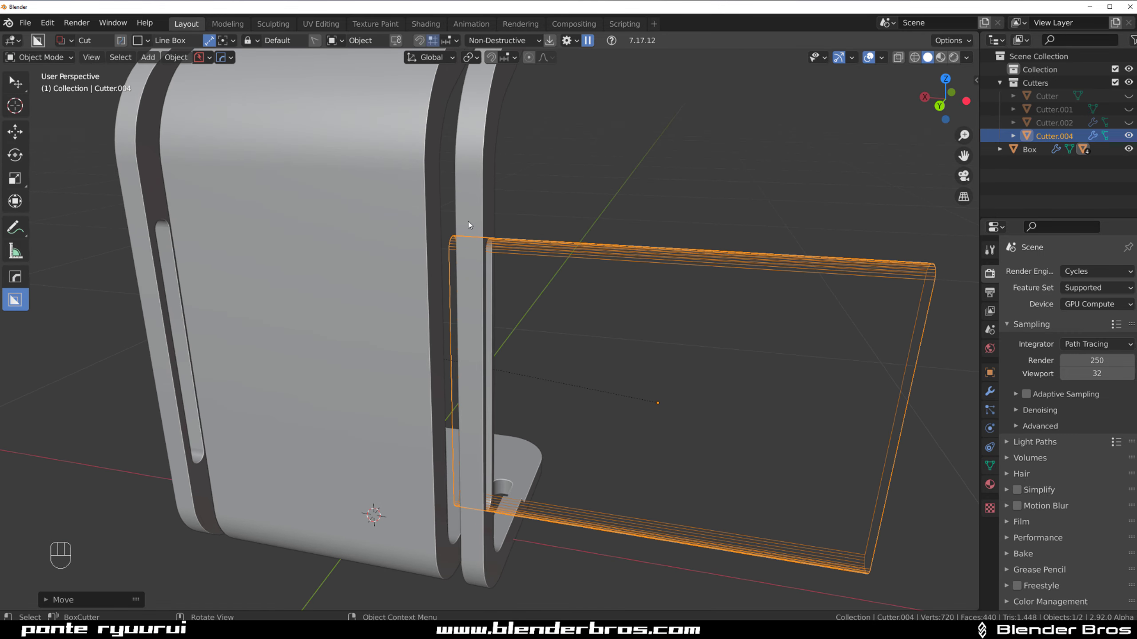
key("g")
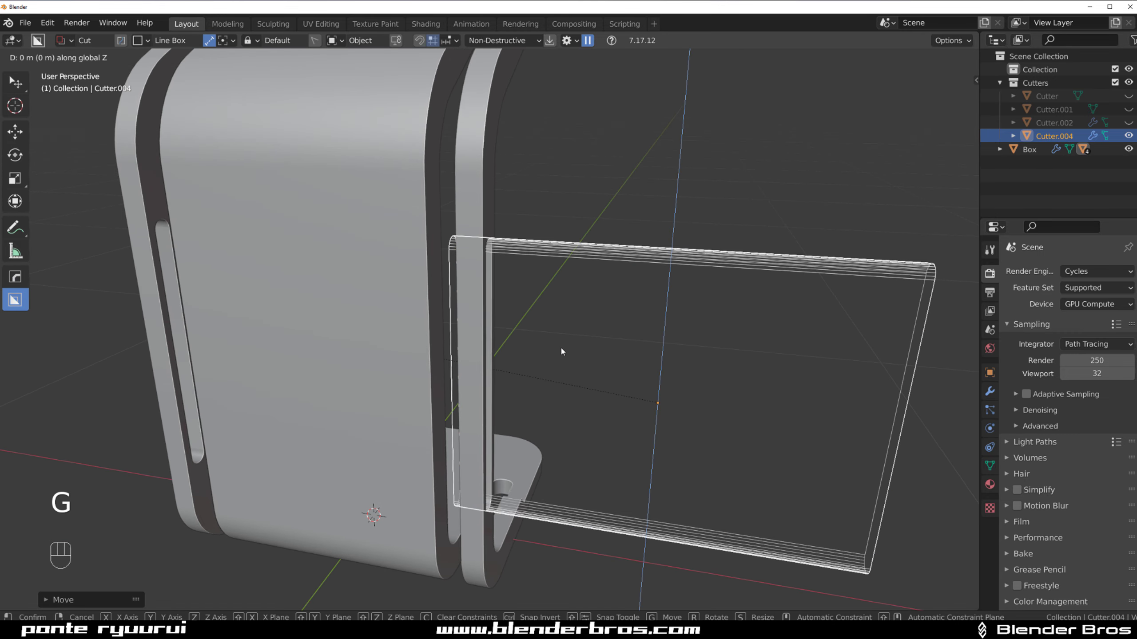
key("z")
right_click(525, 348)
key("g")
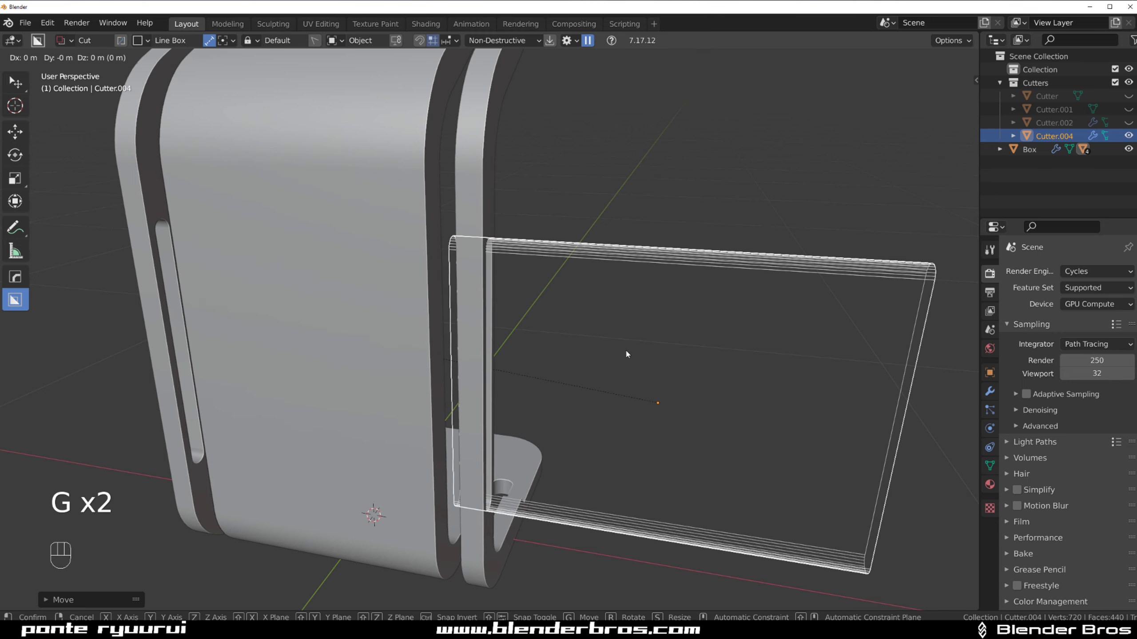
key("x")
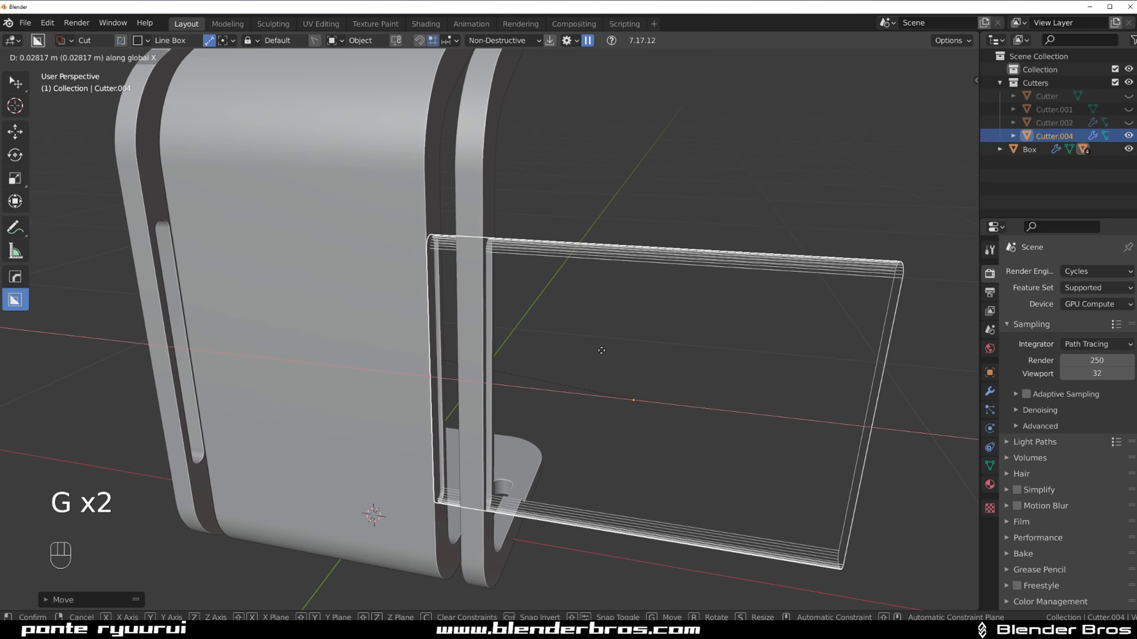
left_click(601, 354)
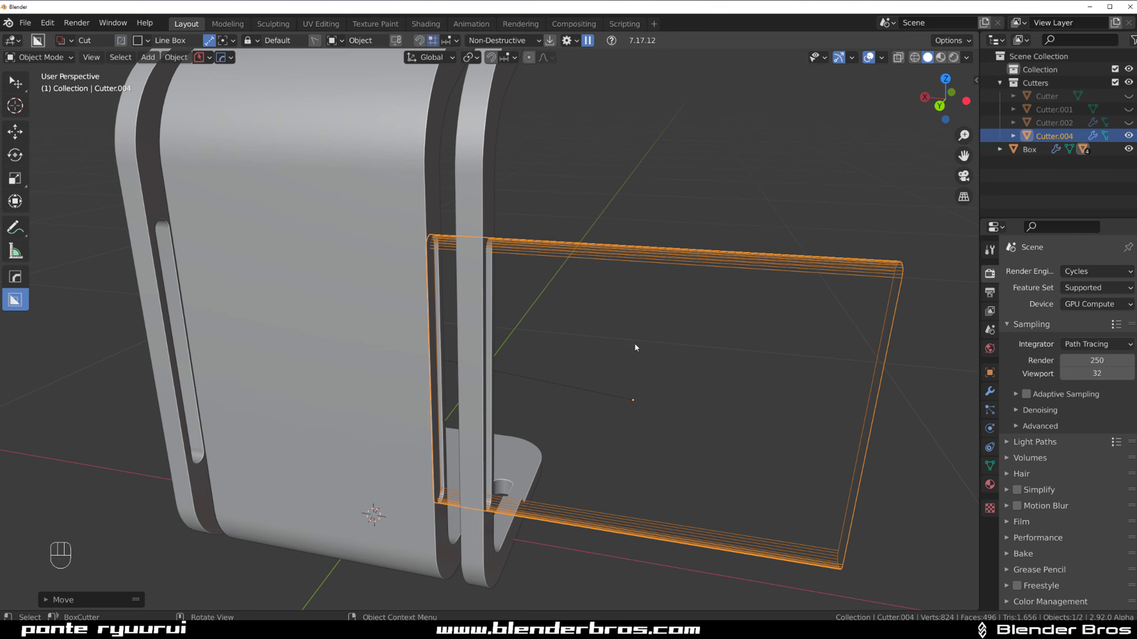
Hide the Cutters collection and inspect the slots along both sides of the vertical wall
middle_click_drag(635, 348, 636, 264)
scroll(624, 282, "up", 1)
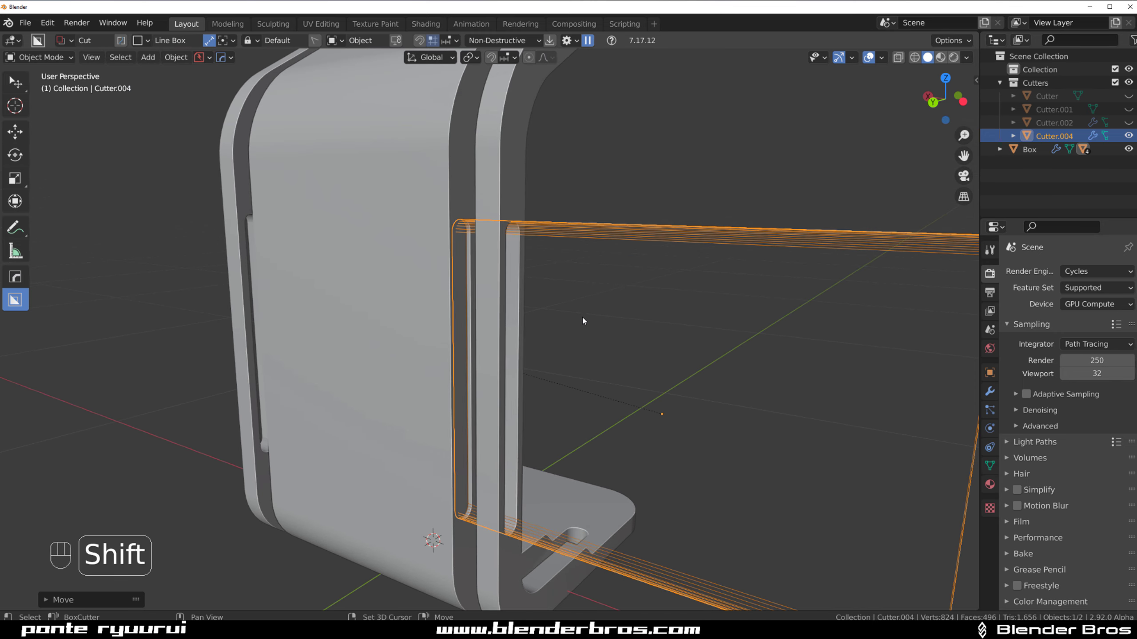
key("shift+2")
middle_click_drag(565, 315, 512, 250)
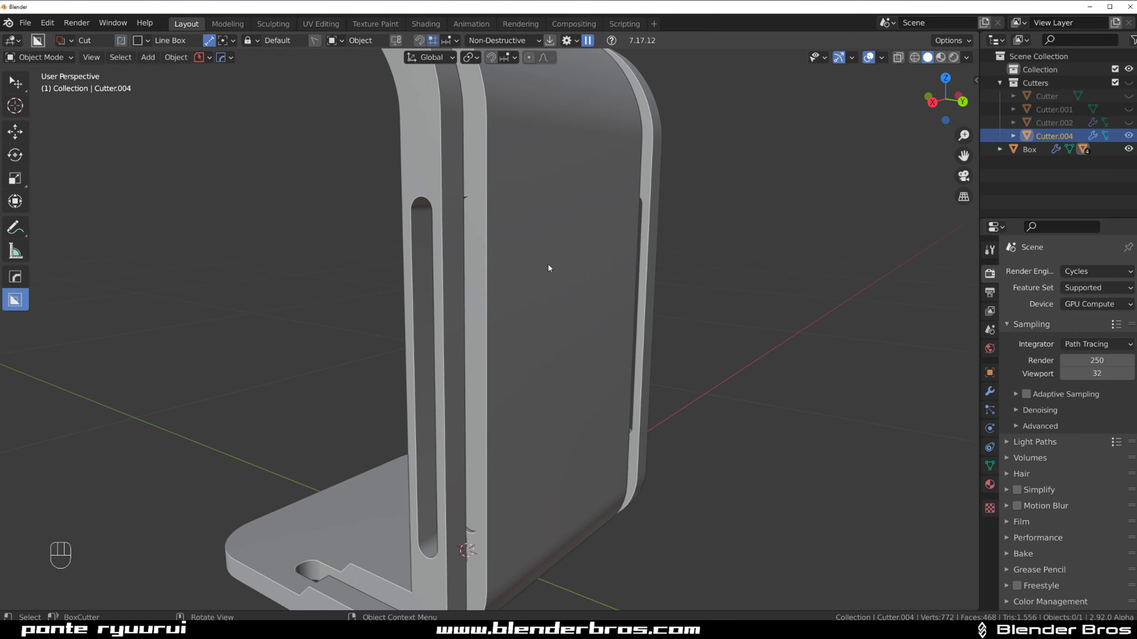
scroll(560, 287, "down", 4)
scroll(471, 256, "up", 6)
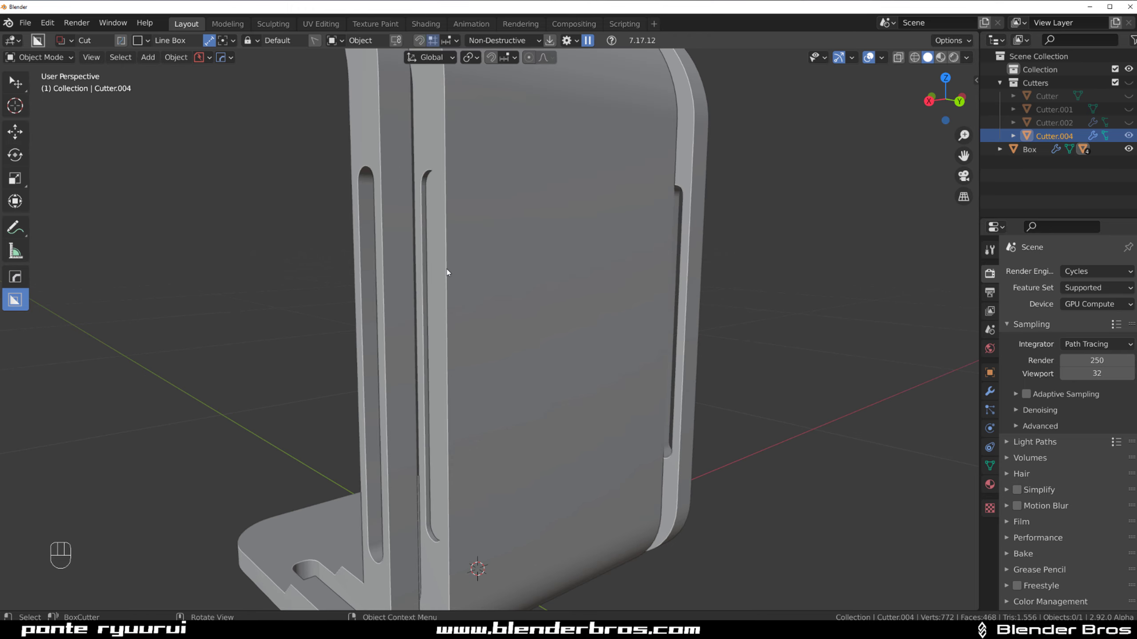
Add a narrow HardOps bevel to the whole panel with 3 segments, 0.50 profile and a 30° angle limit, using 60° autosmooth
left_click(557, 273)
key("q")
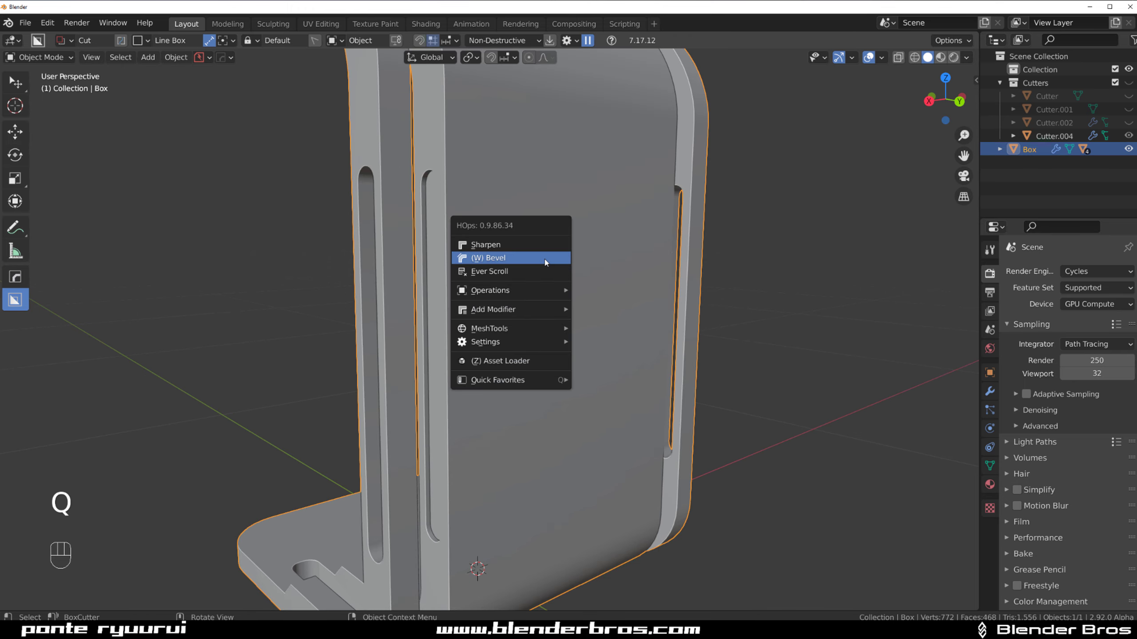
left_click(545, 261)
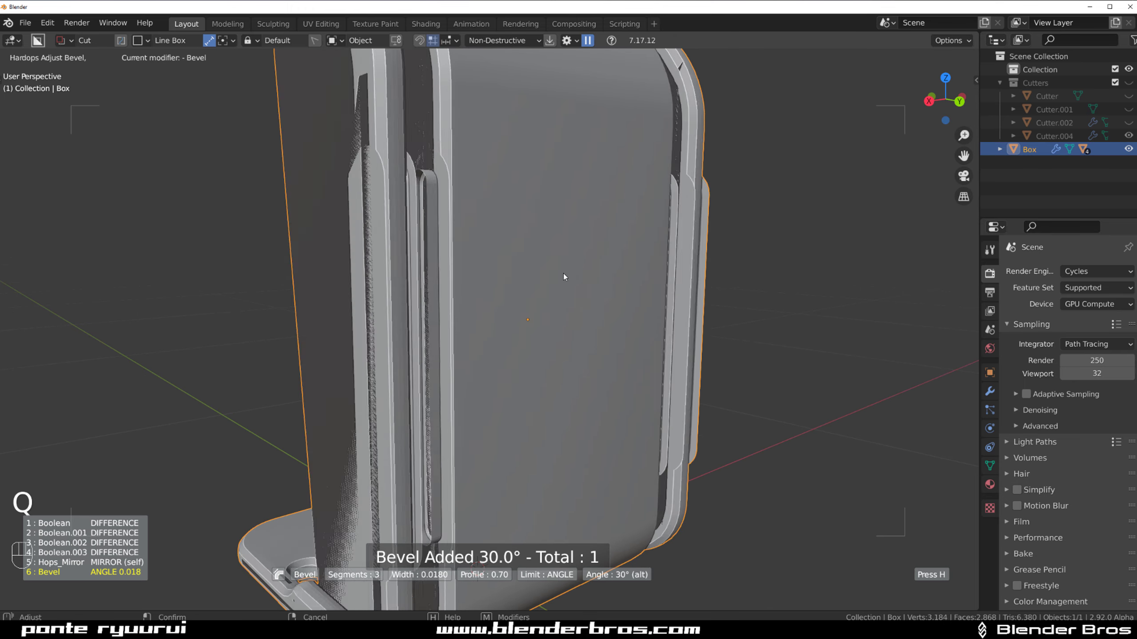
key("n")
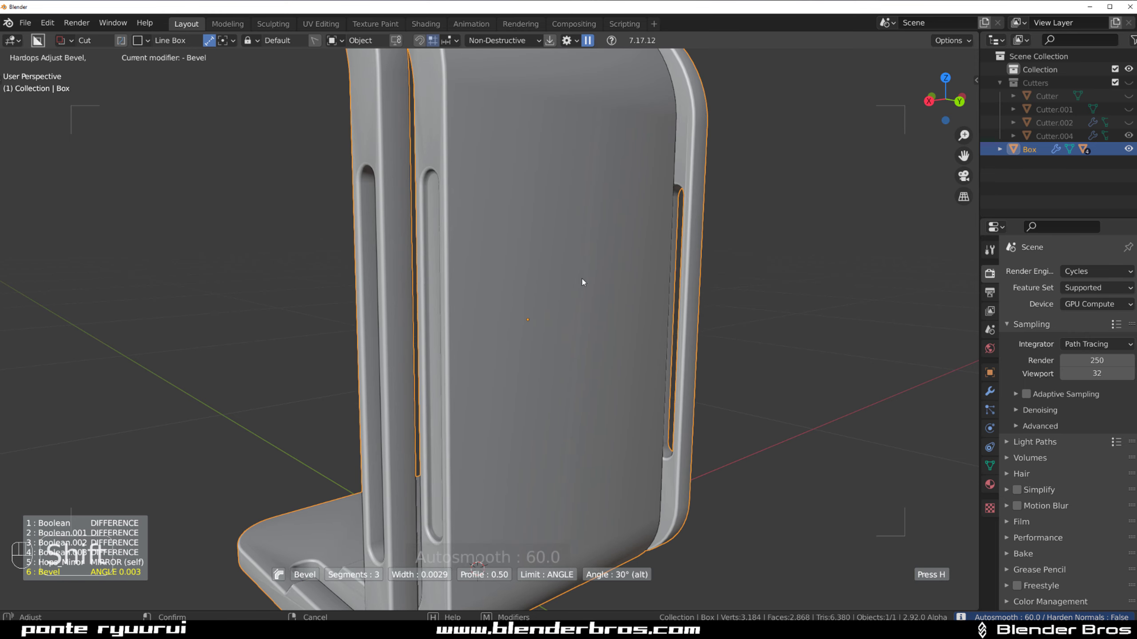
left_click(630, 279)
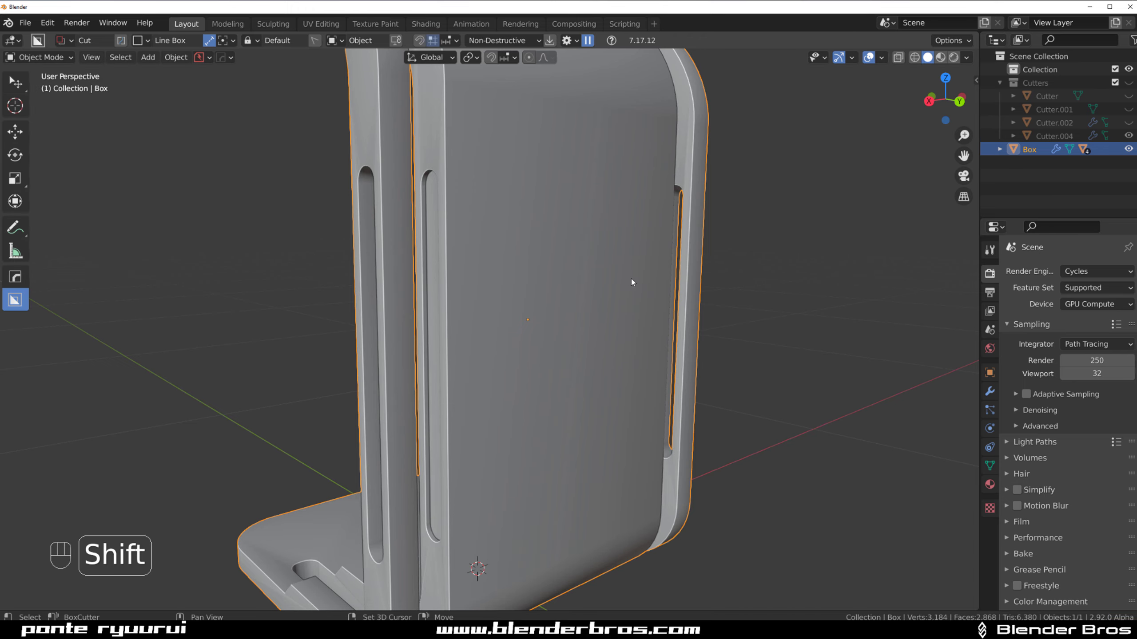
Add a Weighted Normal modifier with Keep Sharp to the bevelled panel through HardOps
middle_click_drag(630, 278, 585, 266)
key("q")
left_click(584, 247, "alt")
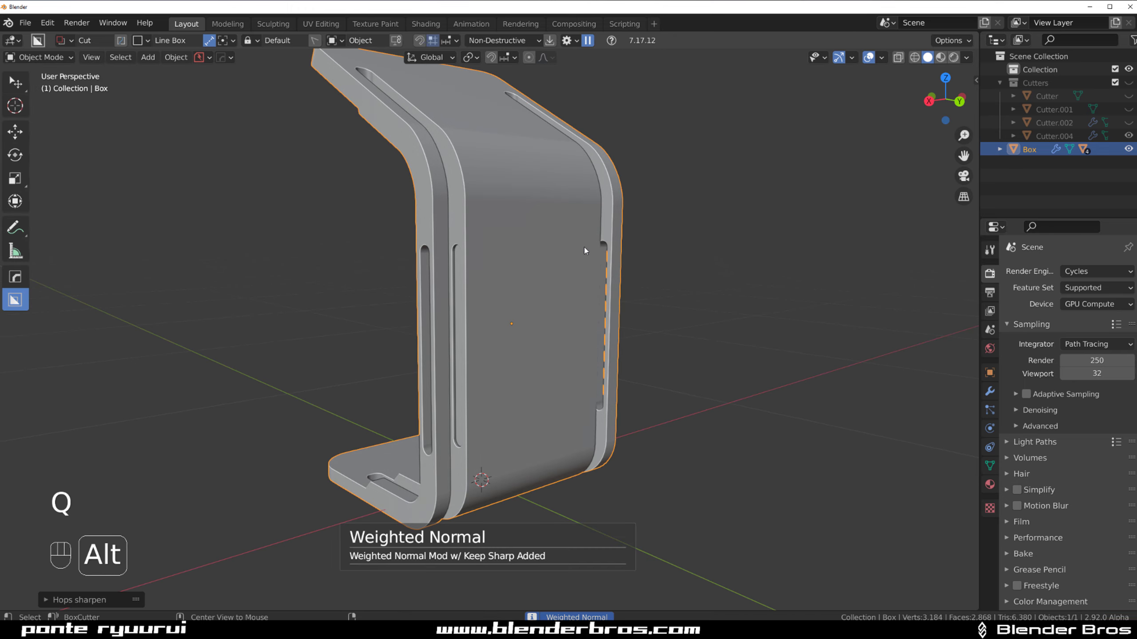
Set BoxCutter to the 32-sided Circle shape with snapping enabled, ready for cutting the bottom flange's top face
middle_click_drag(466, 241, 624, 354)
scroll(578, 304, "down", 2)
middle_click_drag(624, 353, 616, 259, "shift")
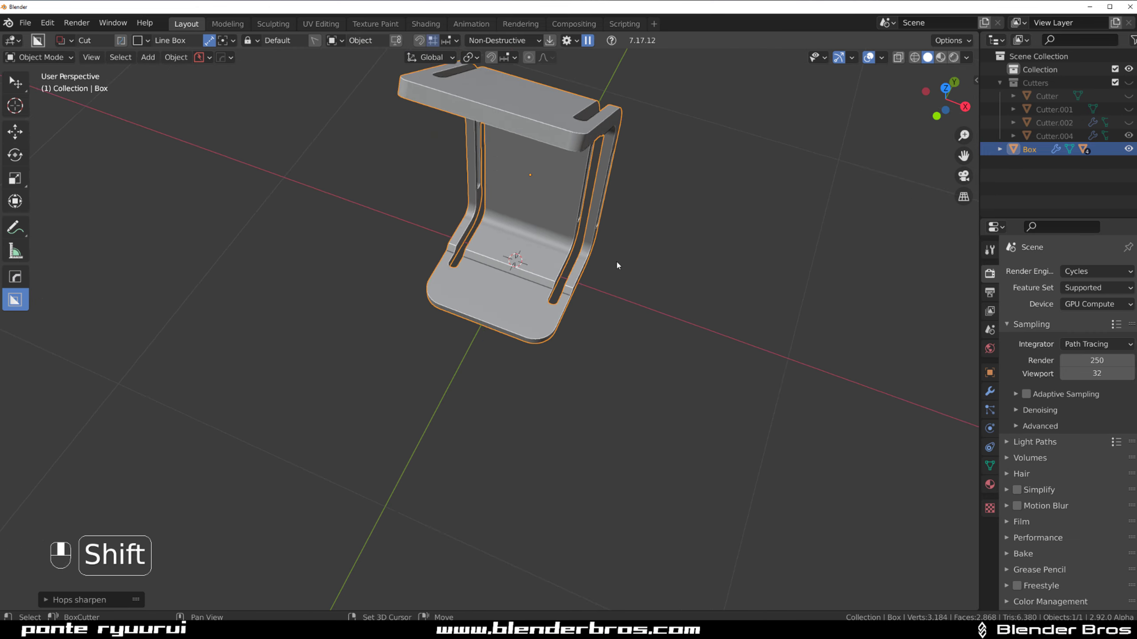
scroll(555, 289, "up", 3)
middle_click_drag(543, 298, 508, 348, "shift")
key("d")
key("d")
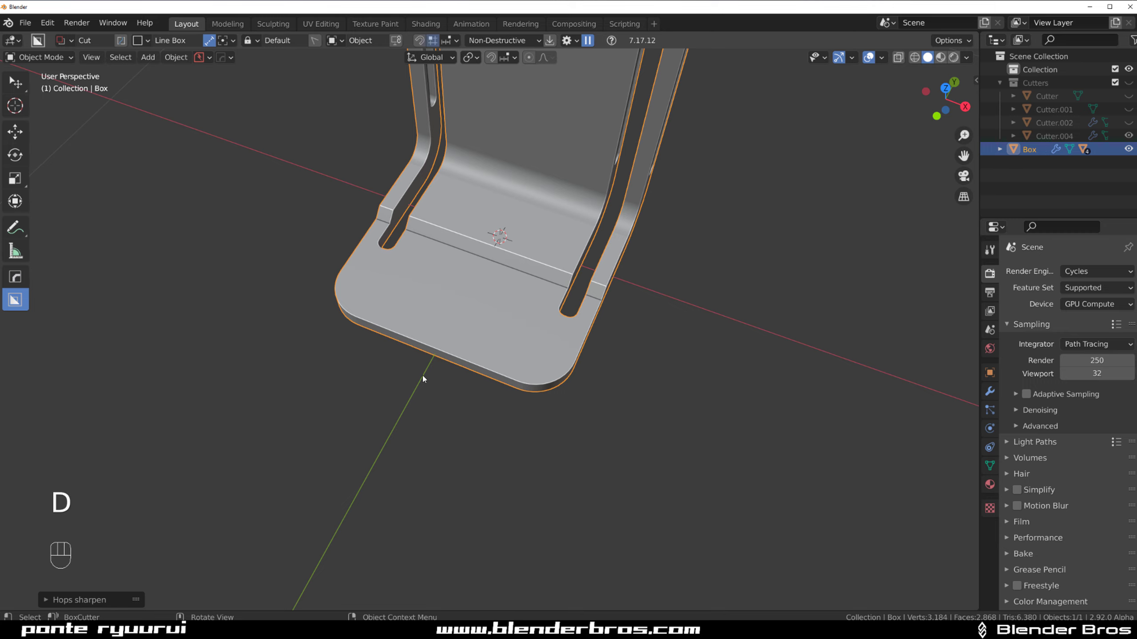
left_click(331, 388)
middle_click_drag(382, 335, 523, 343)
scroll(553, 304, "up", 2)
middle_click_drag(449, 350, 472, 380)
left_click(419, 41)
middle_click_drag(494, 298, 495, 306)
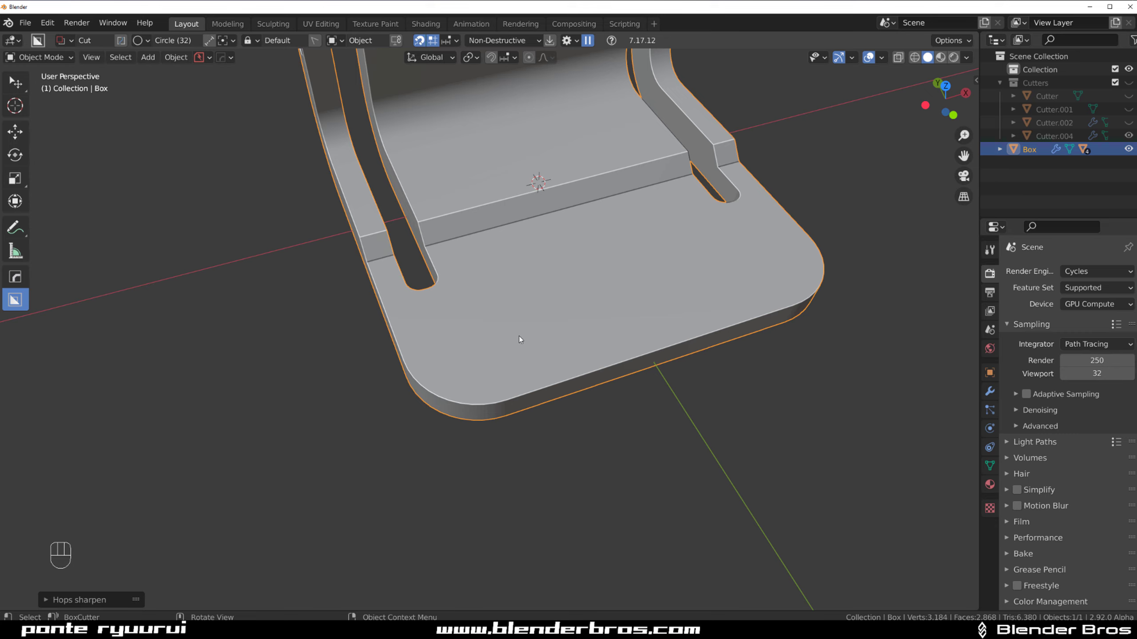
Cut a circular recess about 0.018 deep near the bottom flange's rounded corner, keeping its cutter selected
key("shift+v")
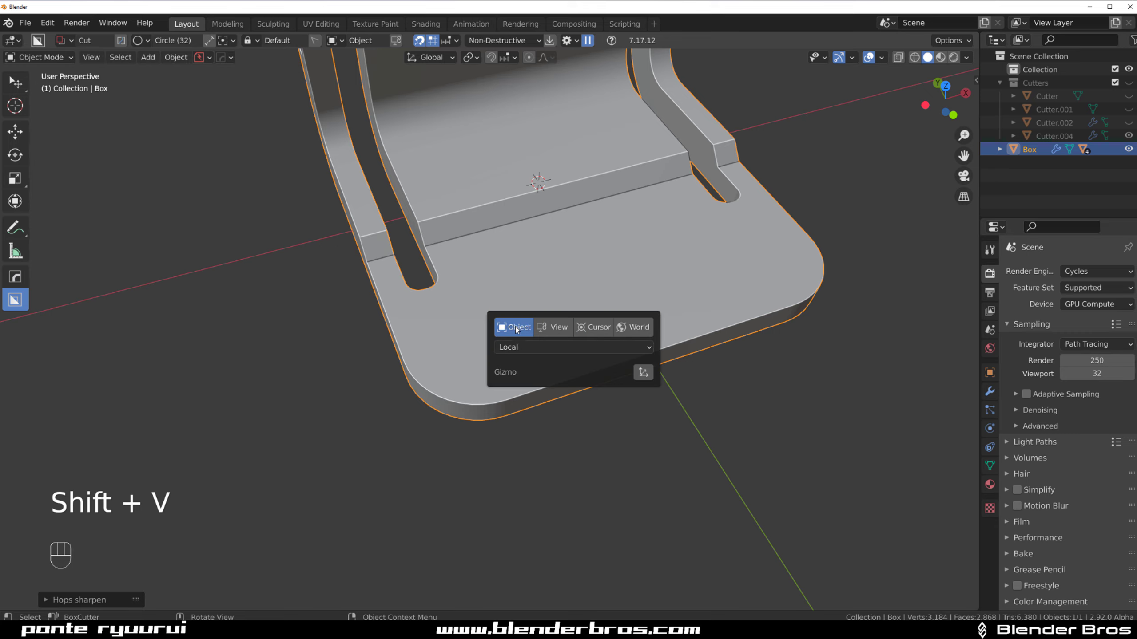
left_click_drag(467, 362, 536, 367)
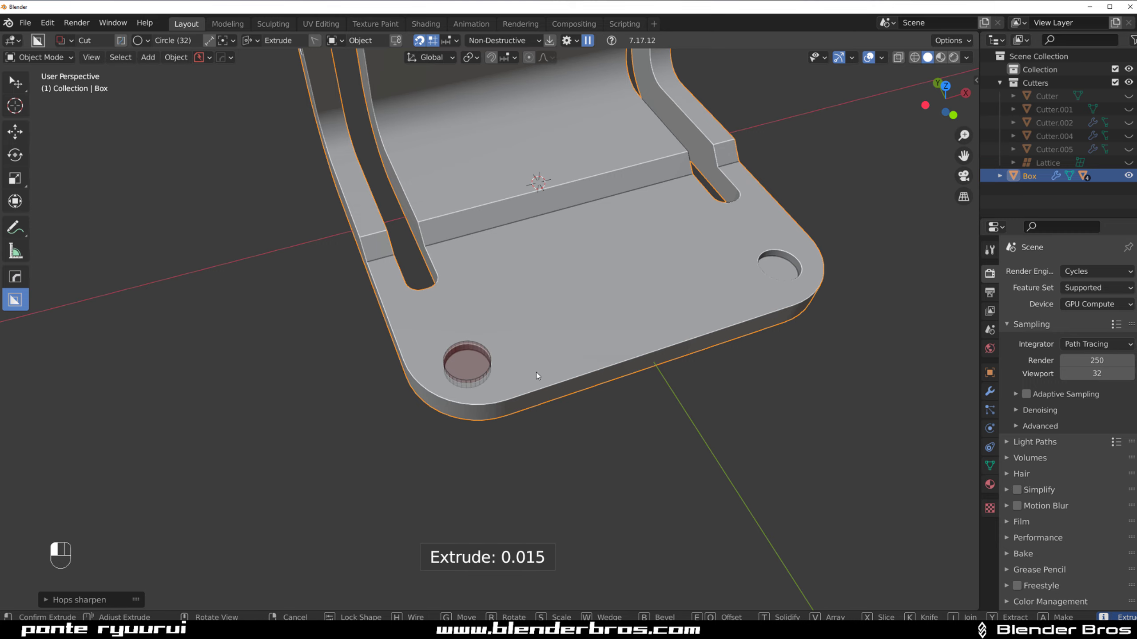
left_click(537, 372, "shift")
Countersink the corner hole with a HardOps vertex-group bevel on the cutter's top face, 1 segment and 0.70 profile, and hide the cutter
scroll(534, 370, "up", 2)
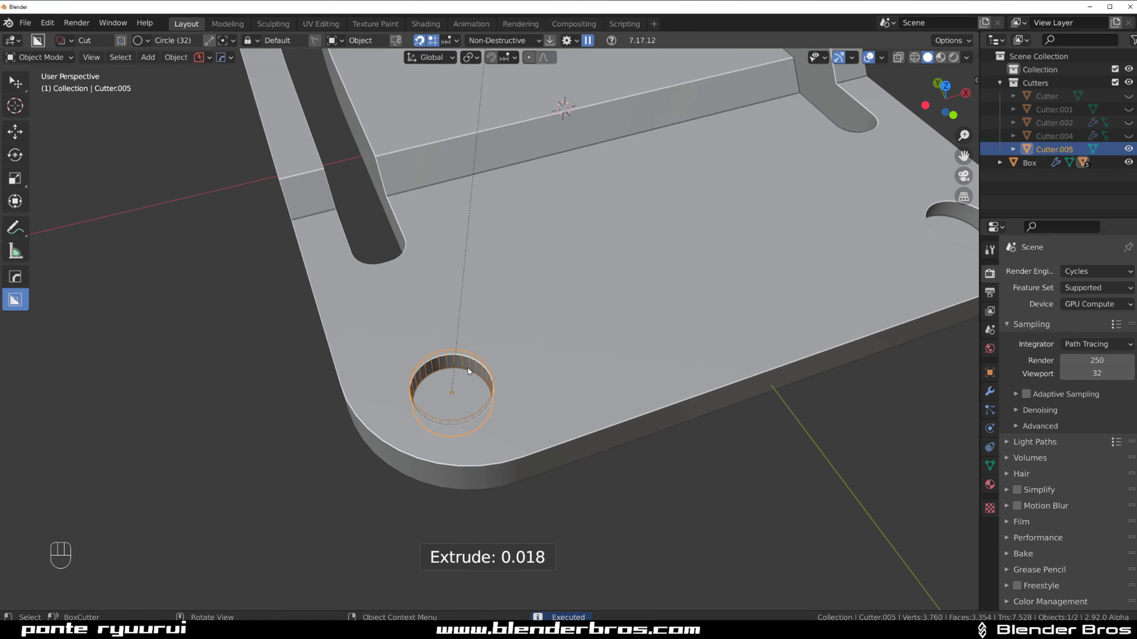
key("Tab")
left_click(467, 366)
key("q")
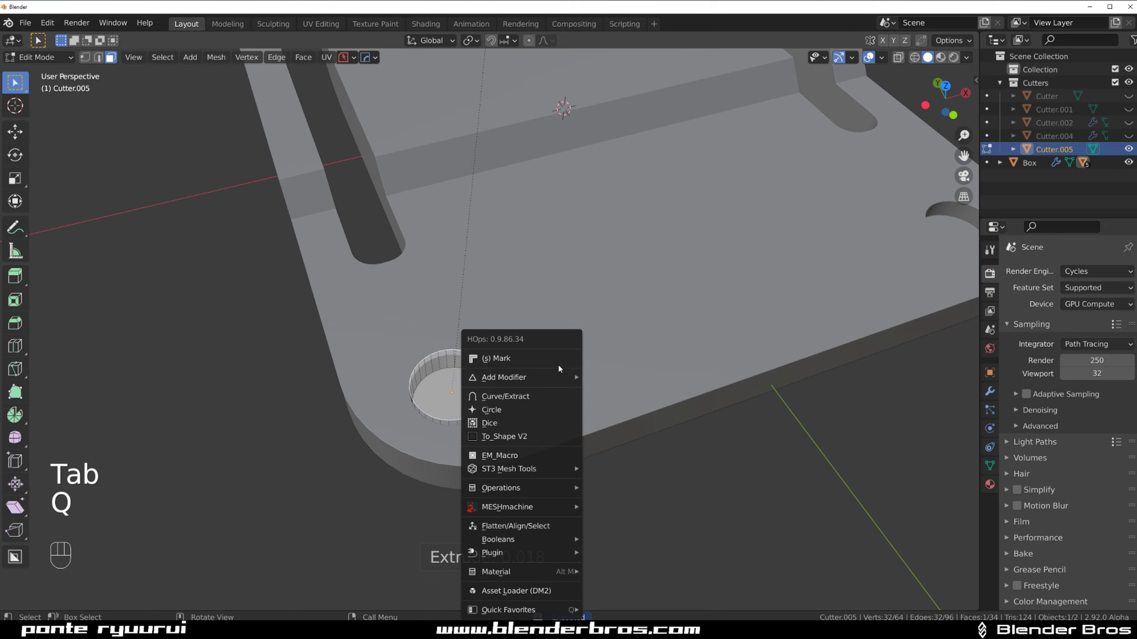
left_click(557, 359, "ctrl")
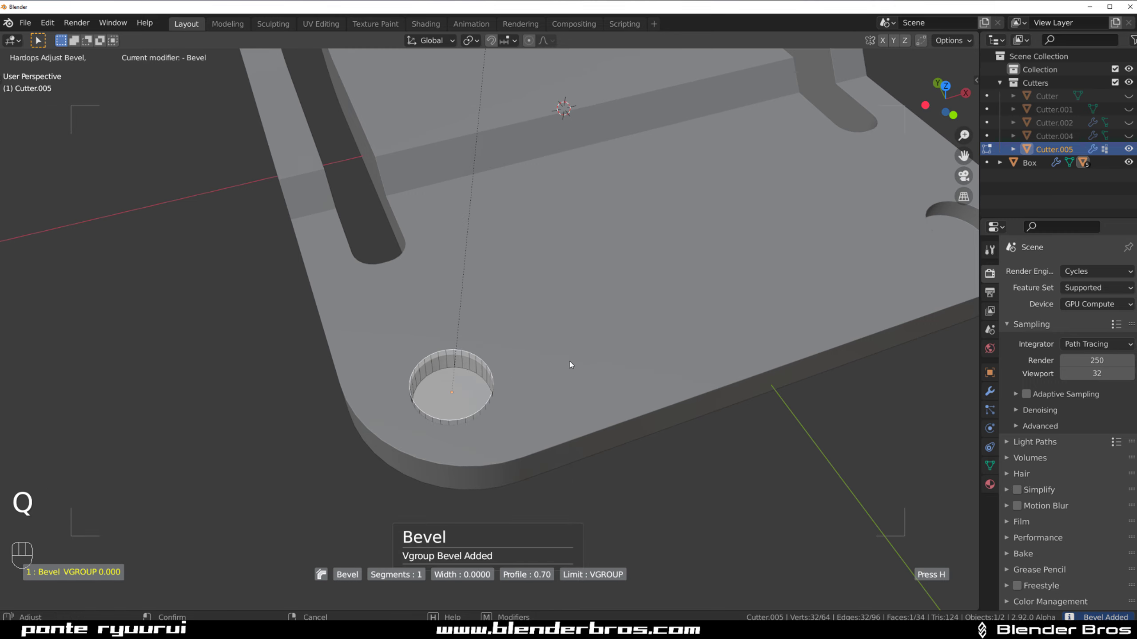
left_click(562, 364)
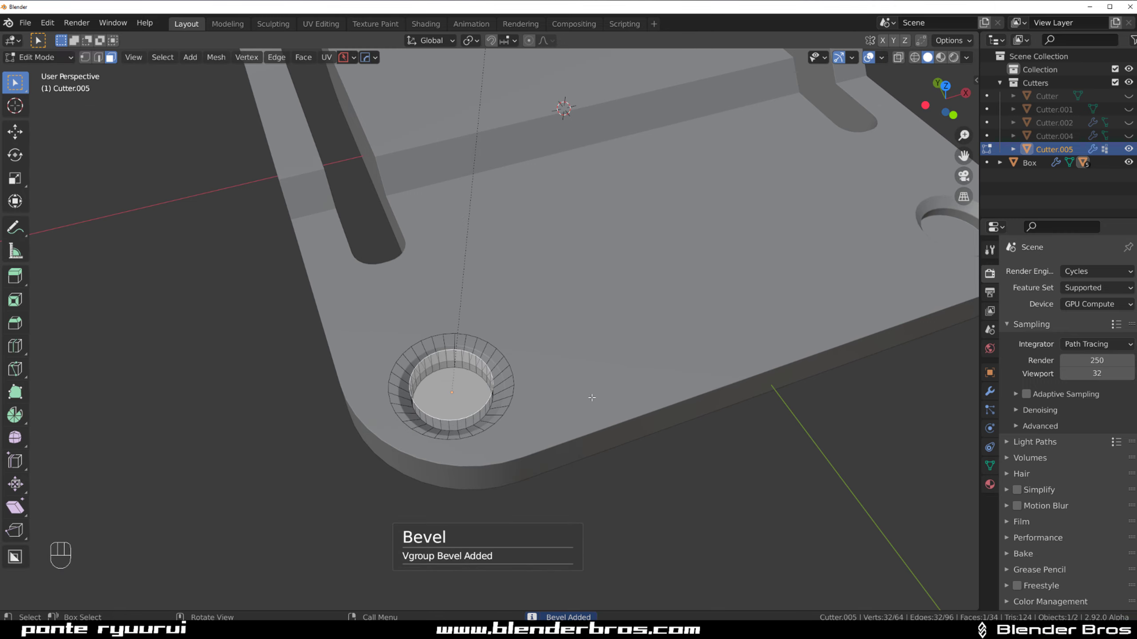
middle_click_drag(562, 364, 580, 402)
key("Tab")
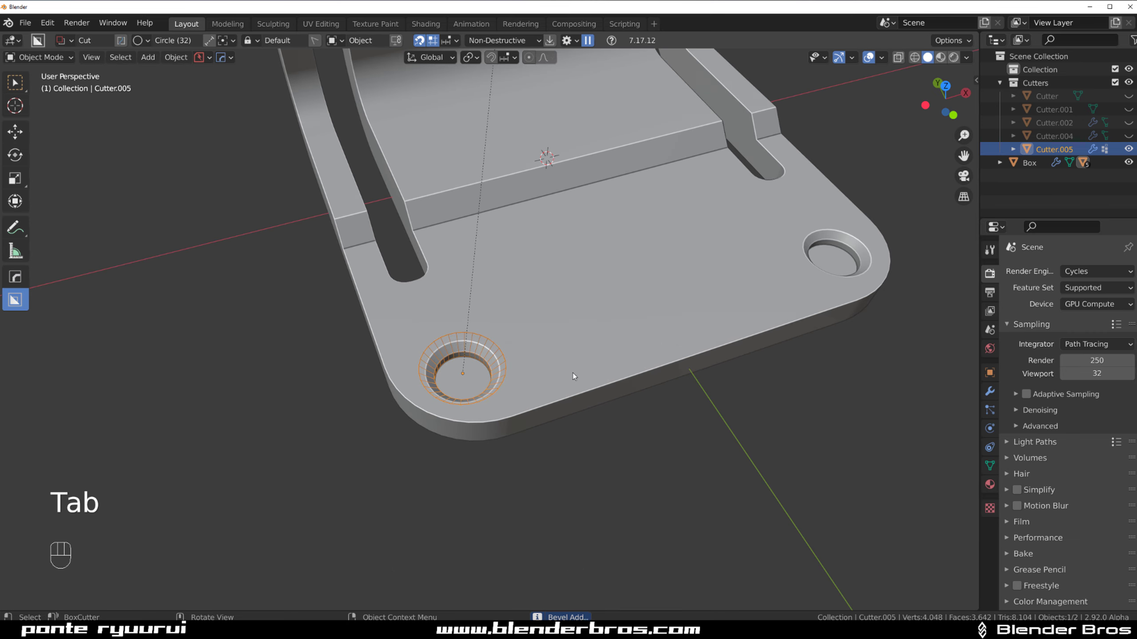
scroll(573, 373, "down", 2)
key("shift+2")
scroll(590, 351, "down", 3)
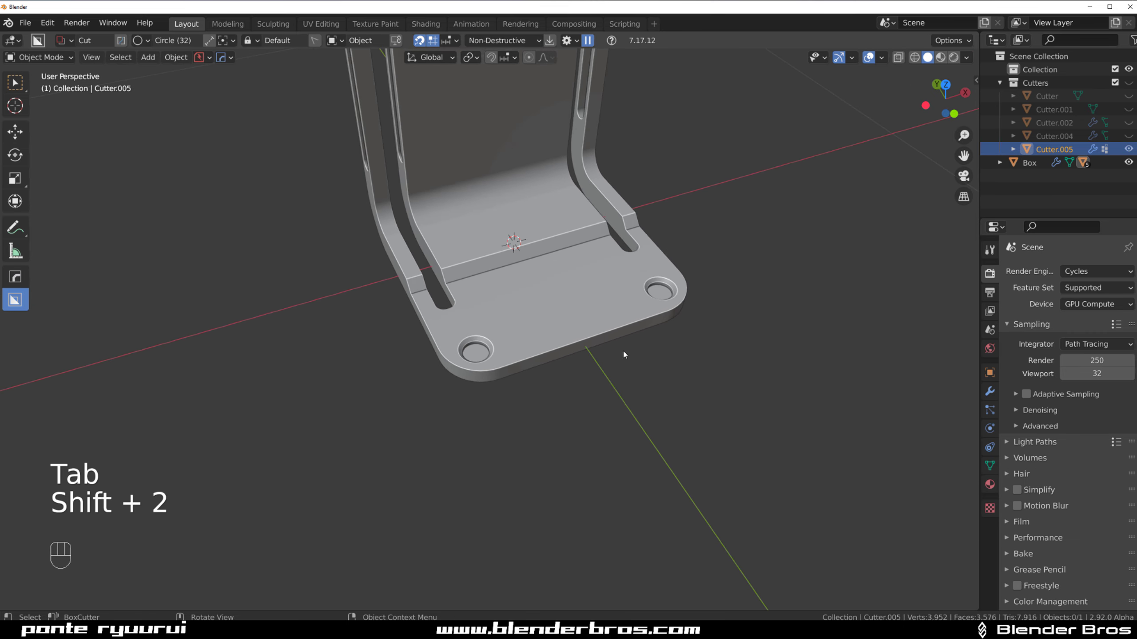
Set BoxCutter to the Ngon shape in front orthographic view, framed on the bottom flange's front edge
middle_click_drag(623, 351, 479, 289)
scroll(555, 311, "down", 2)
scroll(631, 394, "down", 2)
middle_click_drag(635, 334, 476, 424, "shift")
key("grave")
key("KP_5")
scroll(567, 318, "up", 4)
key("d")
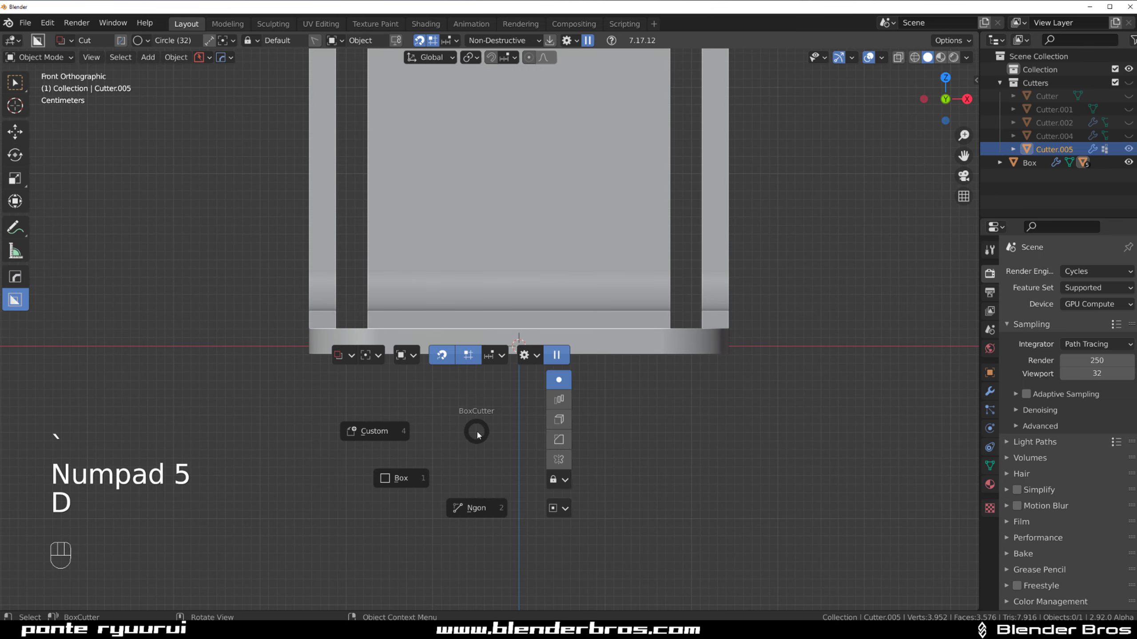
left_click(478, 516)
left_click_drag(380, 375, 412, 345)
right_click(412, 345)
left_click(455, 343)
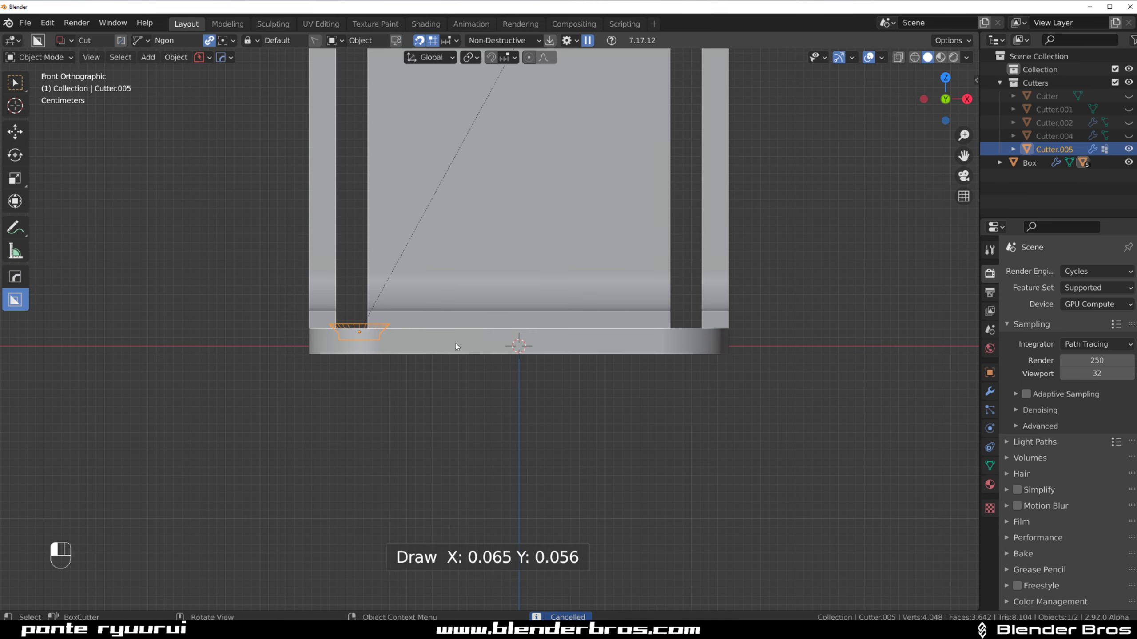
Cut a trapezoidal relief about 0.404 by 0.070 through the underside of the bottom flange, with slightly bevelled corners
left_click_drag(354, 389, 364, 380)
left_click_drag(403, 341, 403, 342)
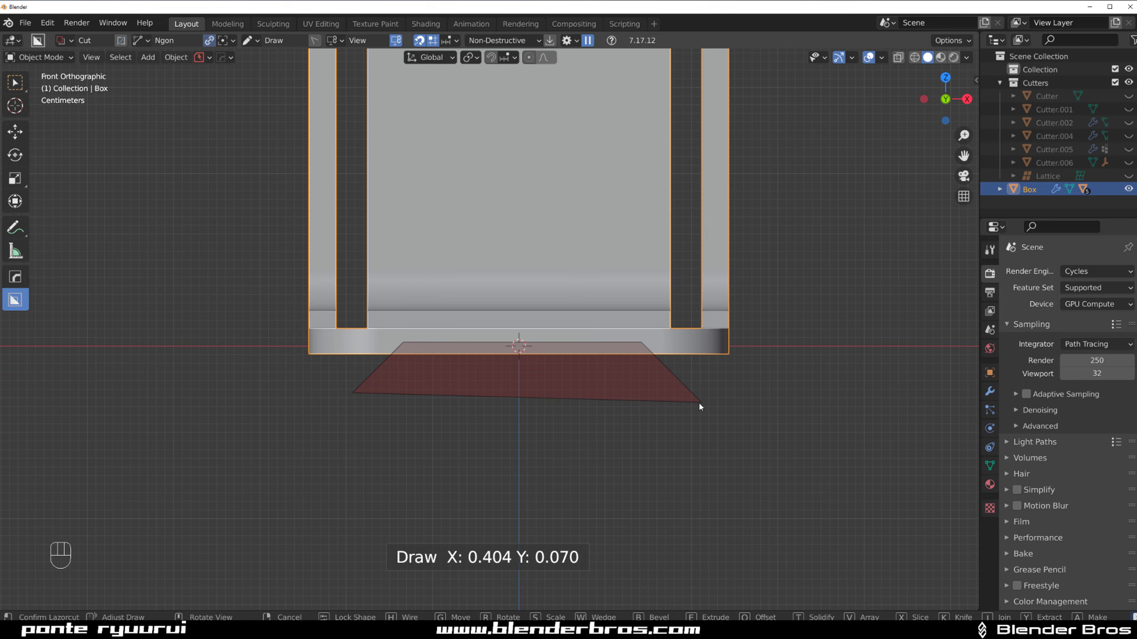
key("b")
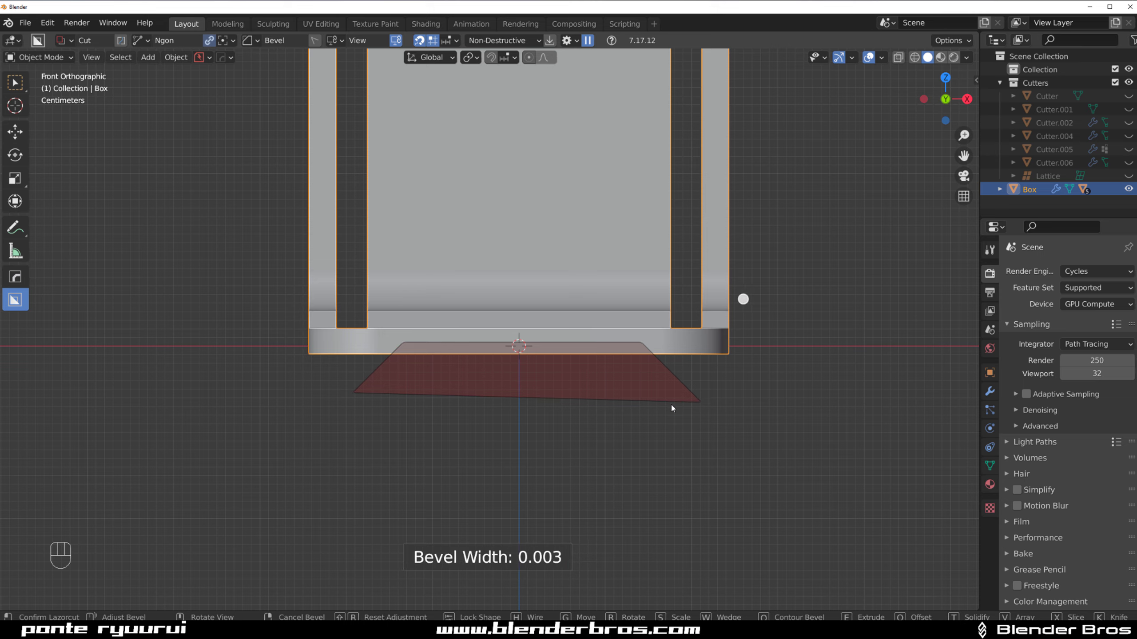
key("Tab")
left_click(594, 443)
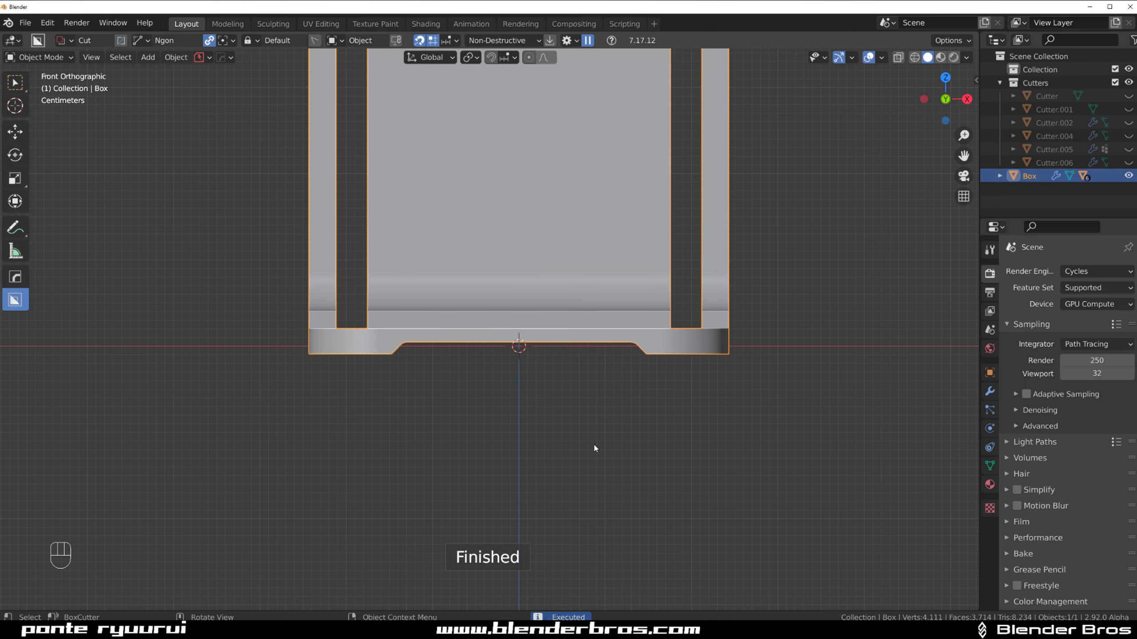
Add two vertical loop cuts to the panel mesh on the +X half of its centre section
scroll(611, 384, "down", 3)
middle_click_drag(611, 388, 364, 321)
scroll(563, 288, "up", 5)
middle_click_drag(563, 288, 452, 253, "shift")
scroll(473, 277, "down", 2)
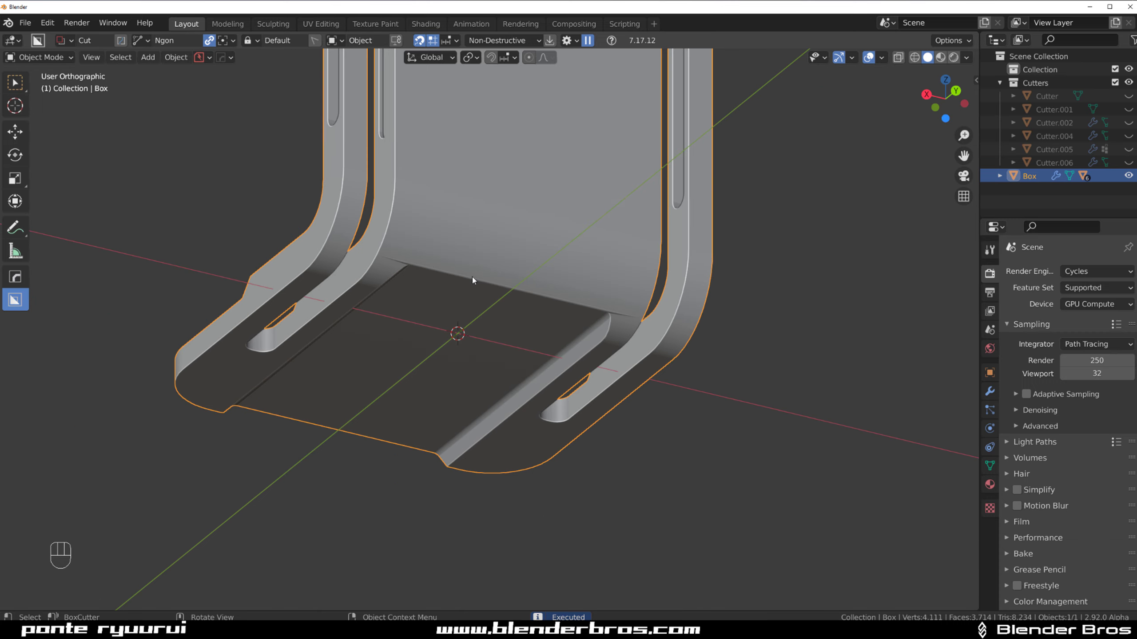
key("Tab")
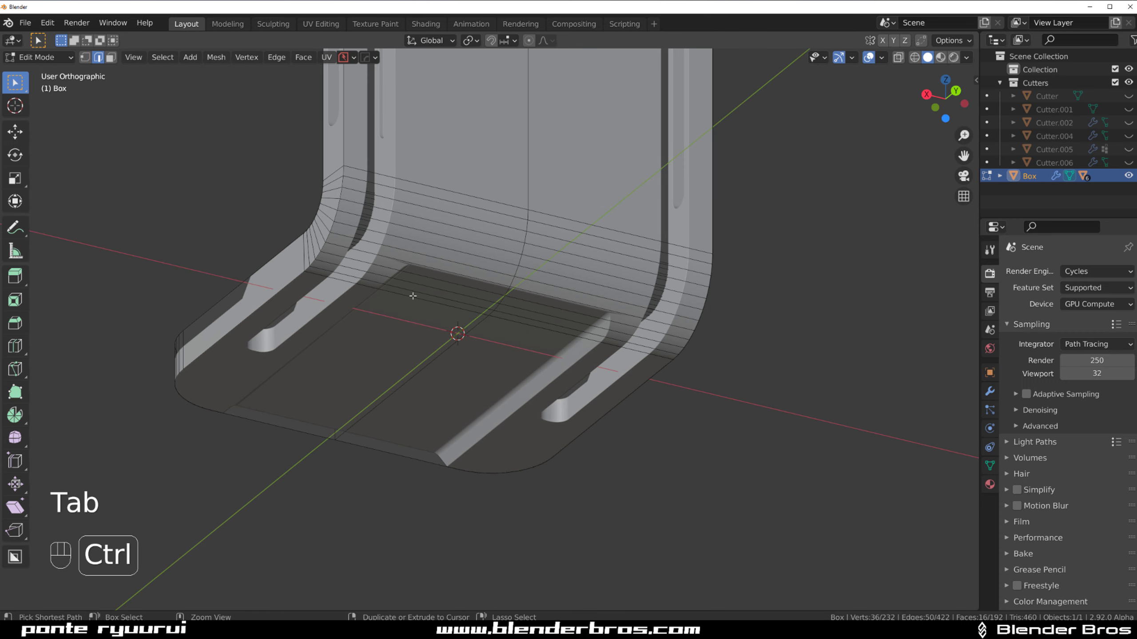
key("ctrl+r")
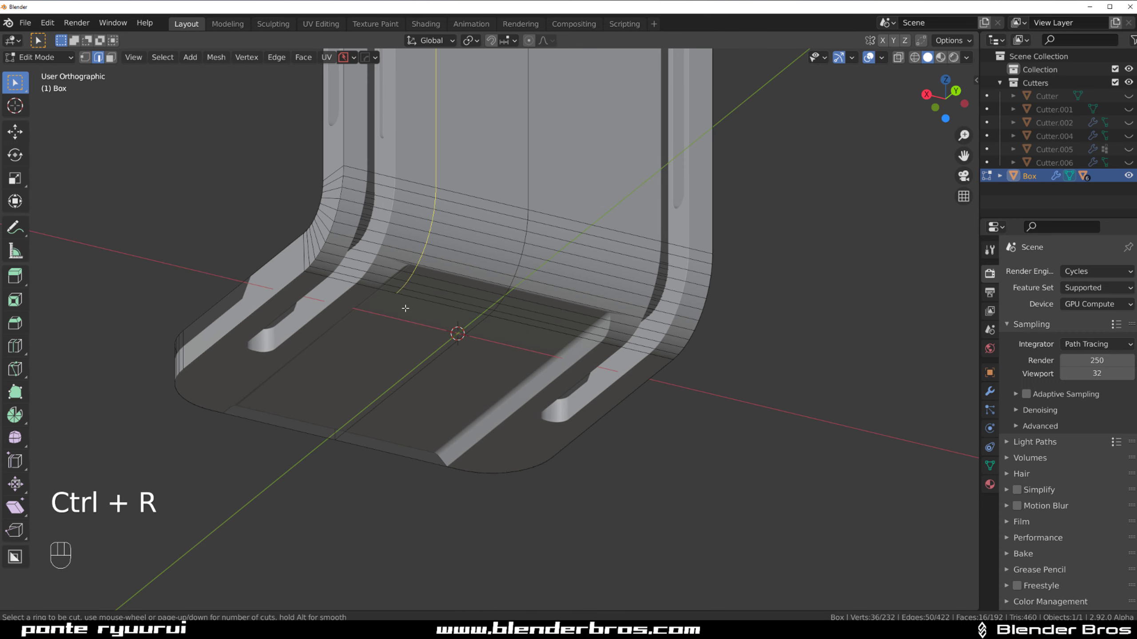
left_click(405, 308)
left_click(379, 309)
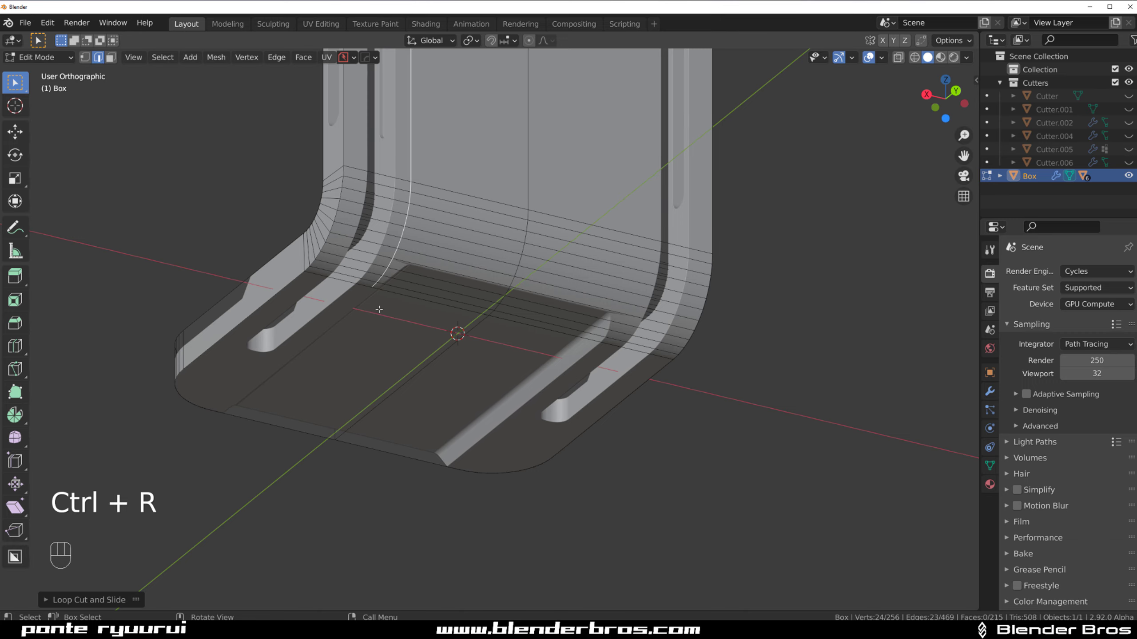
key("ctrl+r")
left_click(442, 291)
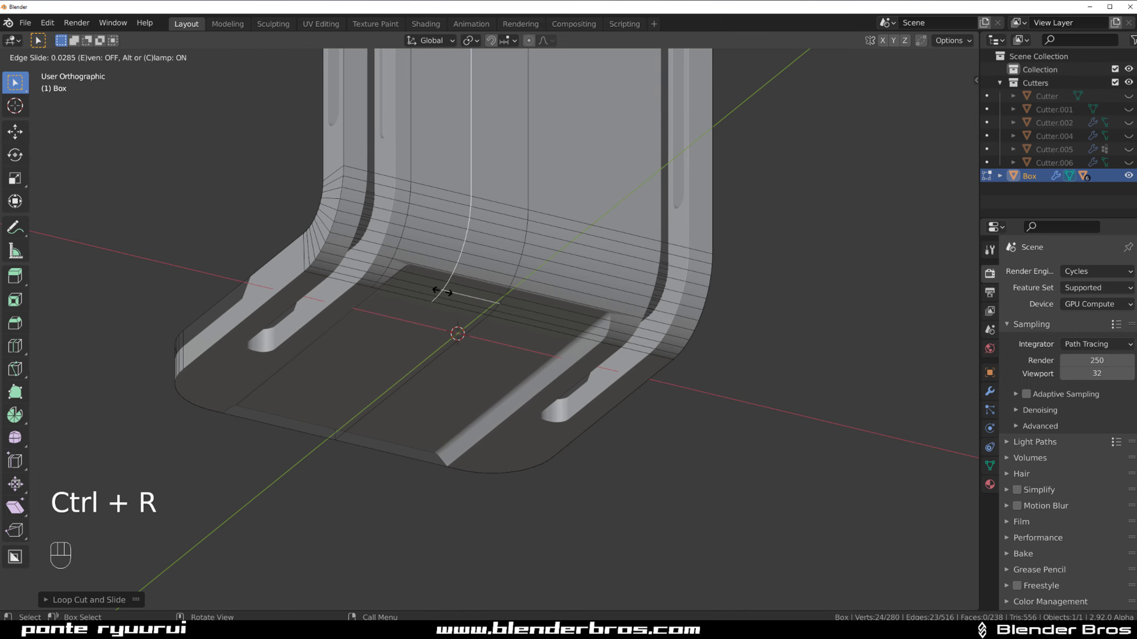
left_click(408, 294)
Add two more vertical loop cuts on the −X half of the panel, the second beside the slot
key("ctrl+r")
left_click(570, 320)
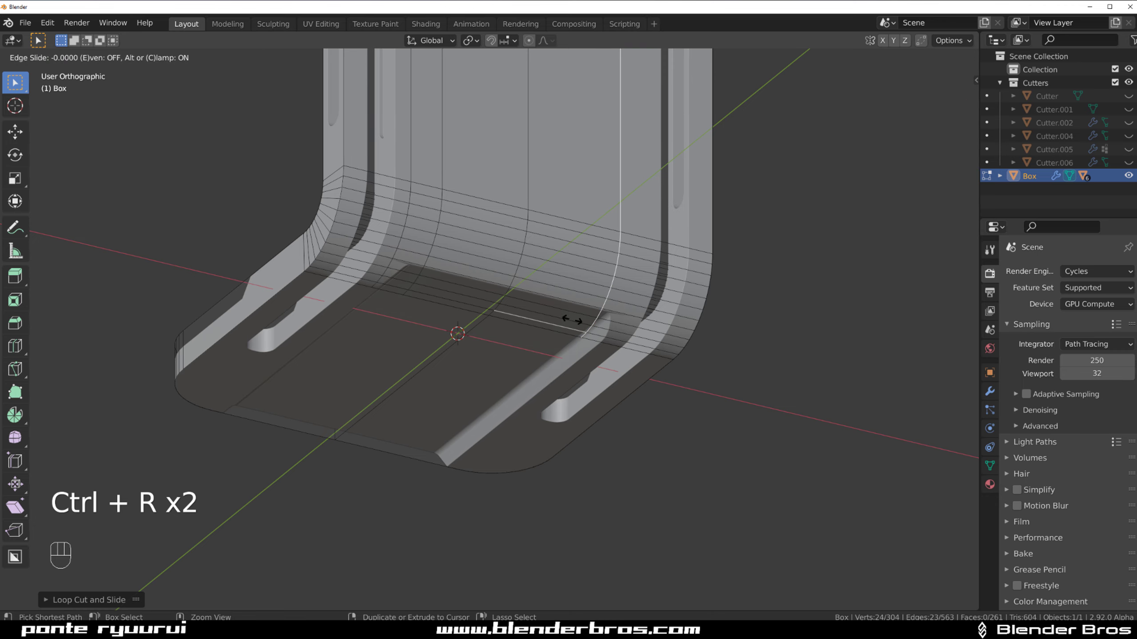
left_click(568, 317)
key("ctrl+r")
left_click(621, 331)
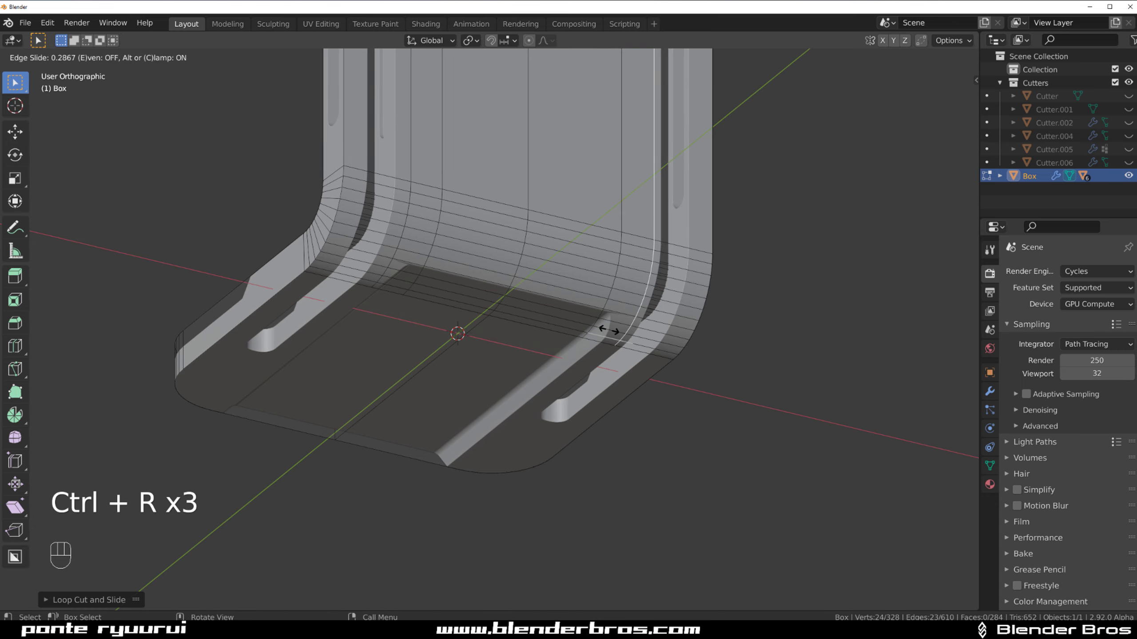
left_click(605, 331)
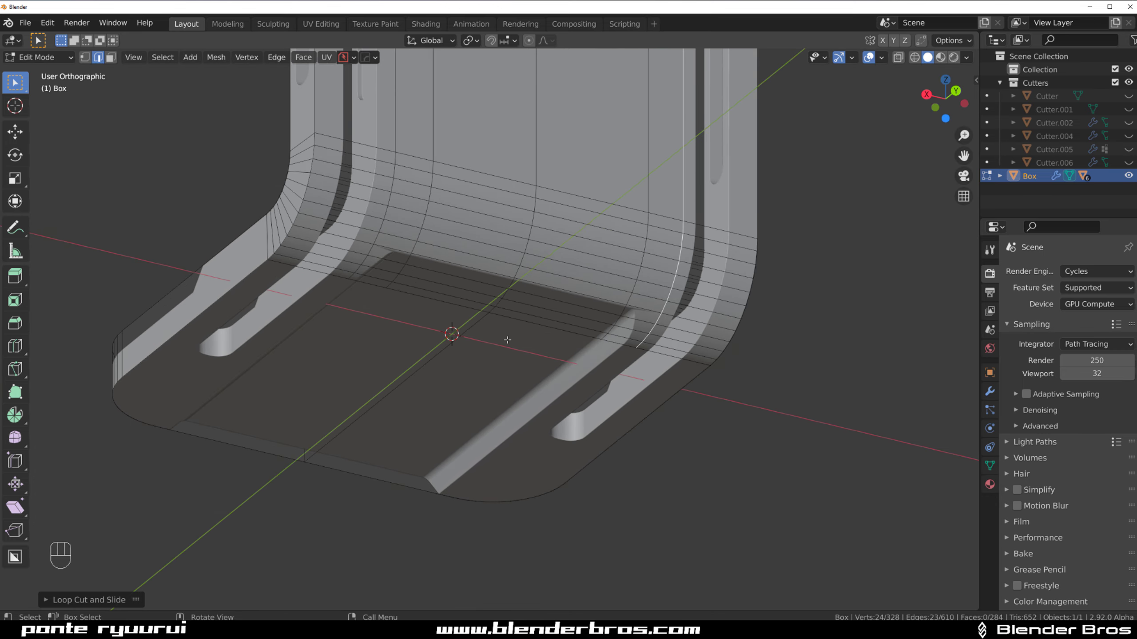
Reveal the underside relief's boolean cutter with HardOps Ever Scroll and raise it slightly along global Z
key("Tab")
key("q")
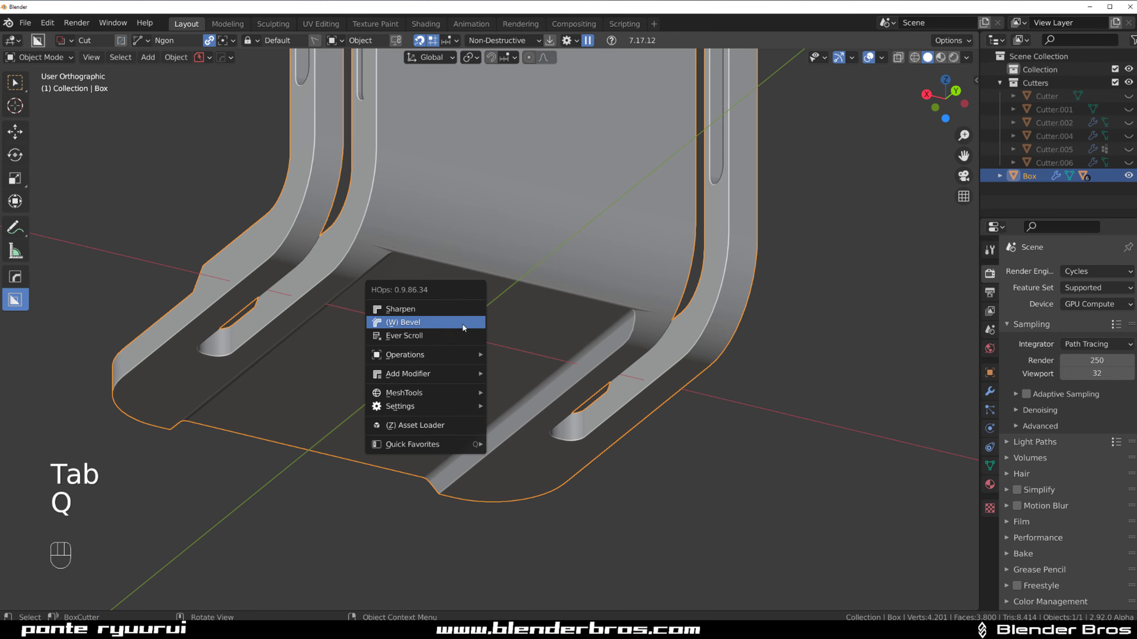
left_click(462, 335)
key("q")
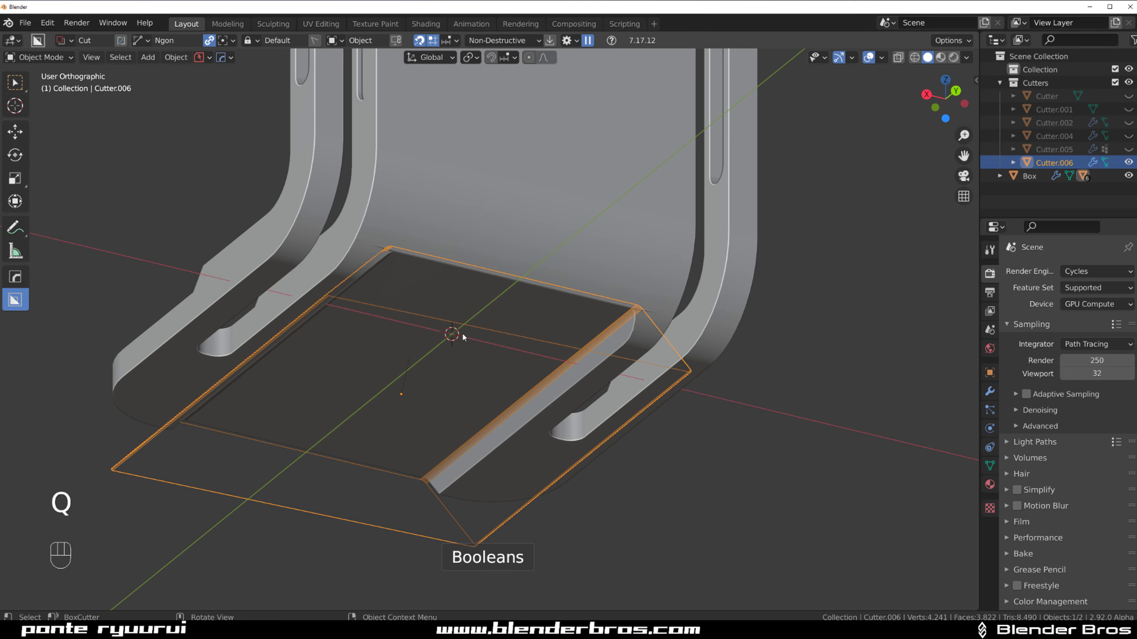
key("g")
key("z")
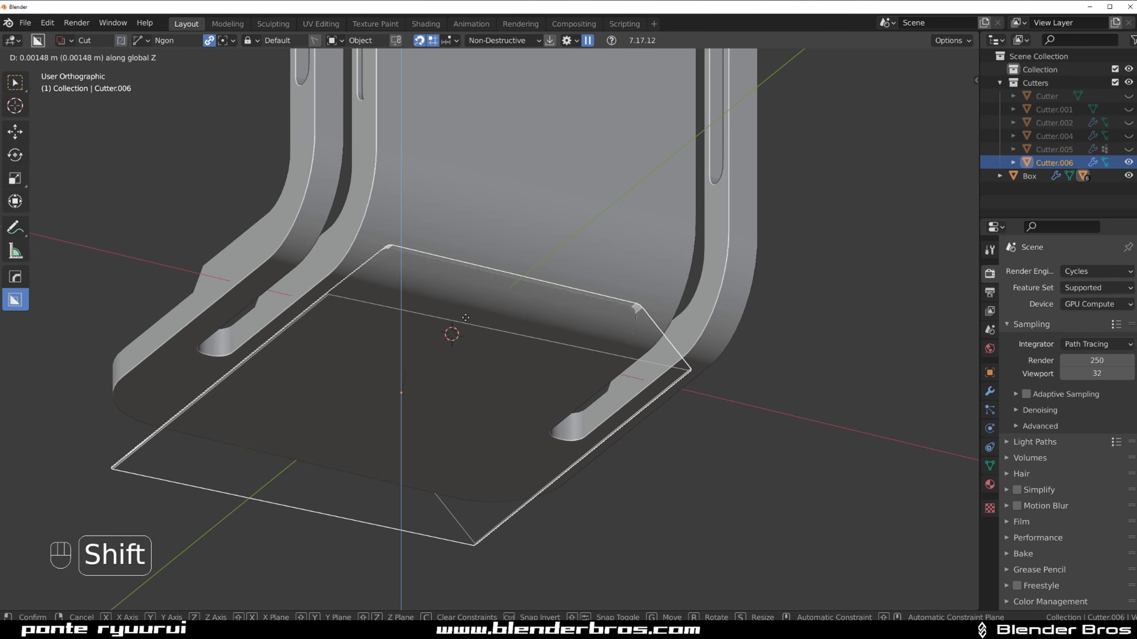
left_click(487, 302)
Shift the relief cutter along global Y and scale it longer to extend past the bottom flange
key("g")
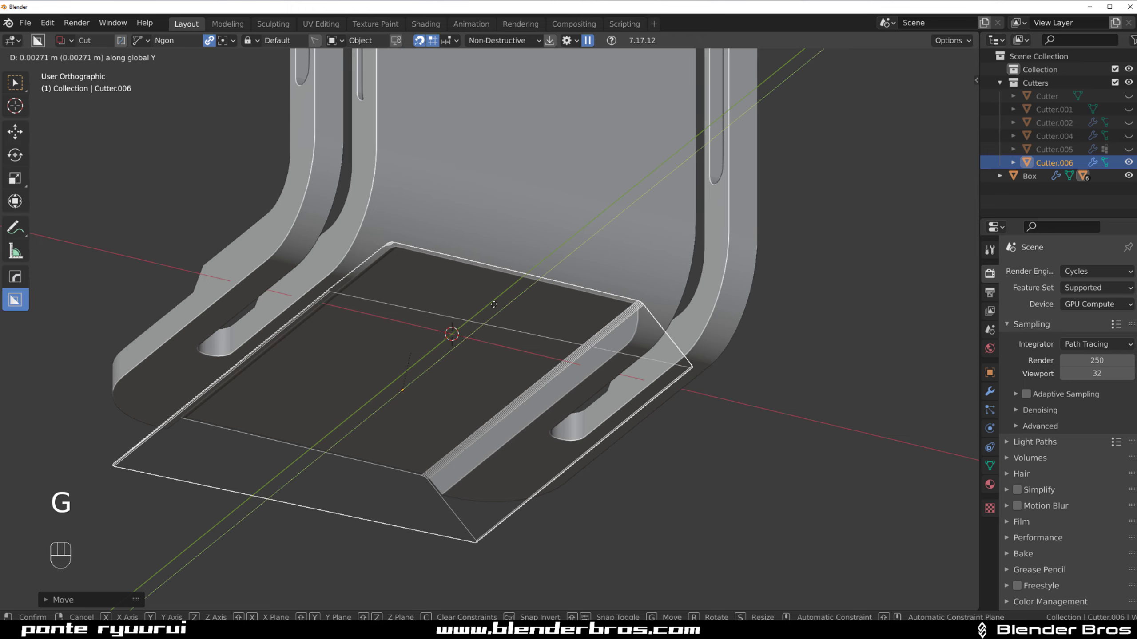
left_click(507, 308)
key("s")
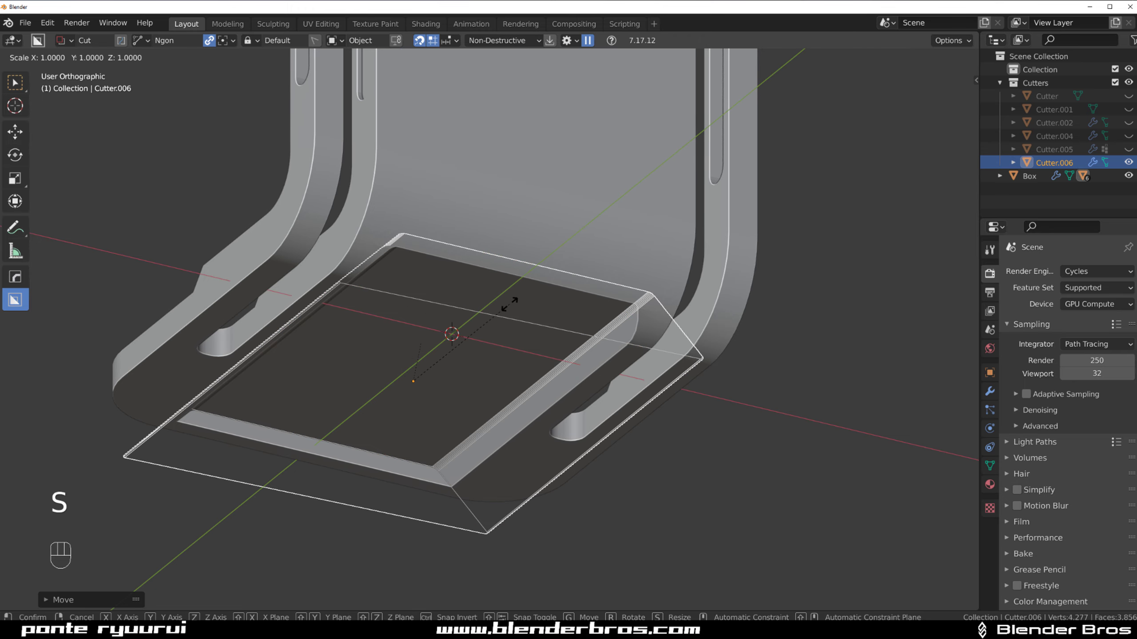
left_click(626, 307)
Raise the relief cutter about 0.003 m along global Z, using wireframe shading to check its bevelled corner against the panel's edges
mouse_move(626, 307)
middle_mouse_down()
mouse_move(556, 327)
mouse_move(489, 297)
mouse_move(539, 274)
mouse_move(596, 305)
mouse_move(570, 317)
mouse_move(583, 284)
mouse_move(632, 287)
mouse_move(619, 289)
middle_mouse_up()
scroll(513, 310, "up", 4)
scroll(489, 297, "down", 3)
scroll(532, 273, "up", 2)
key("shift+z")
scroll(702, 357, "up", 4)
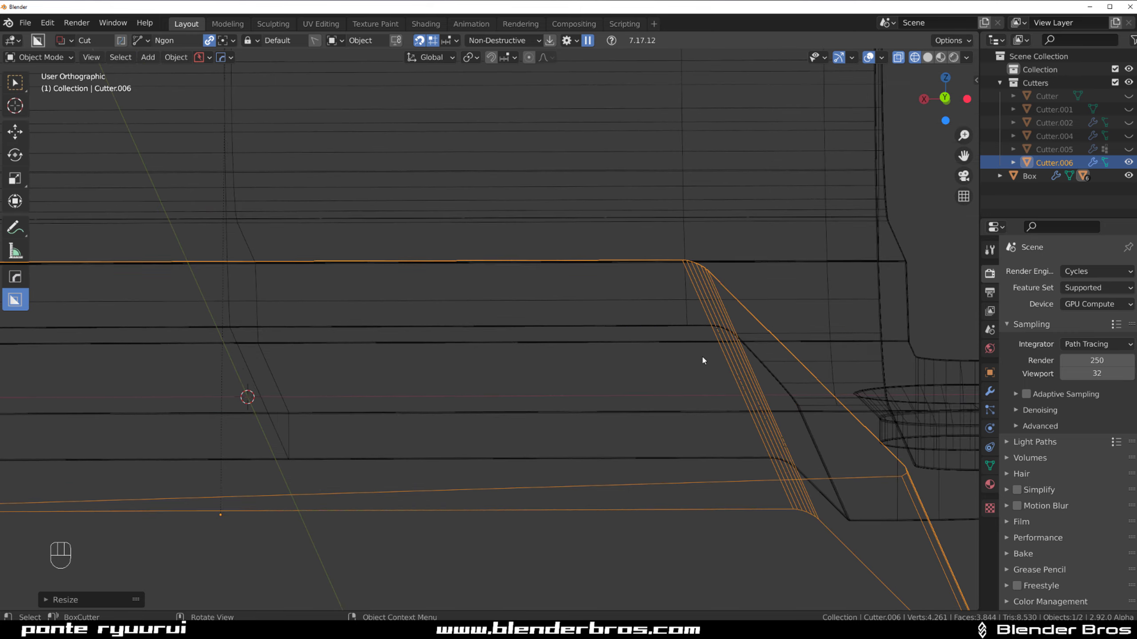
middle_click_drag(712, 312, 376, 274, "shift")
scroll(636, 299, "up", 2)
scroll(637, 301, "up", 1)
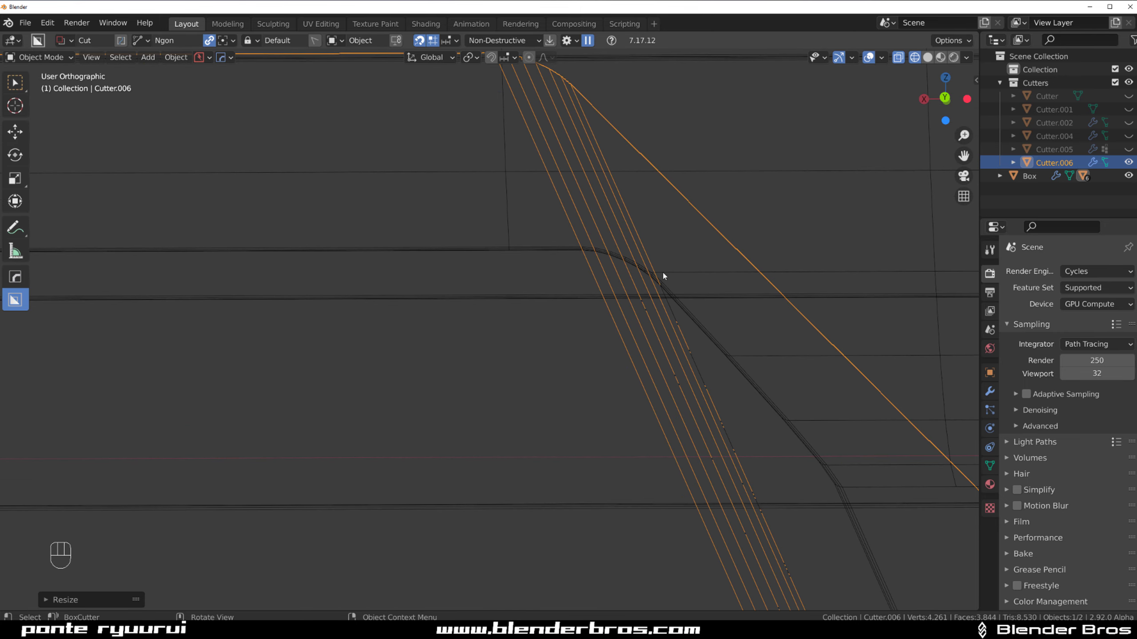
key("g")
key("z")
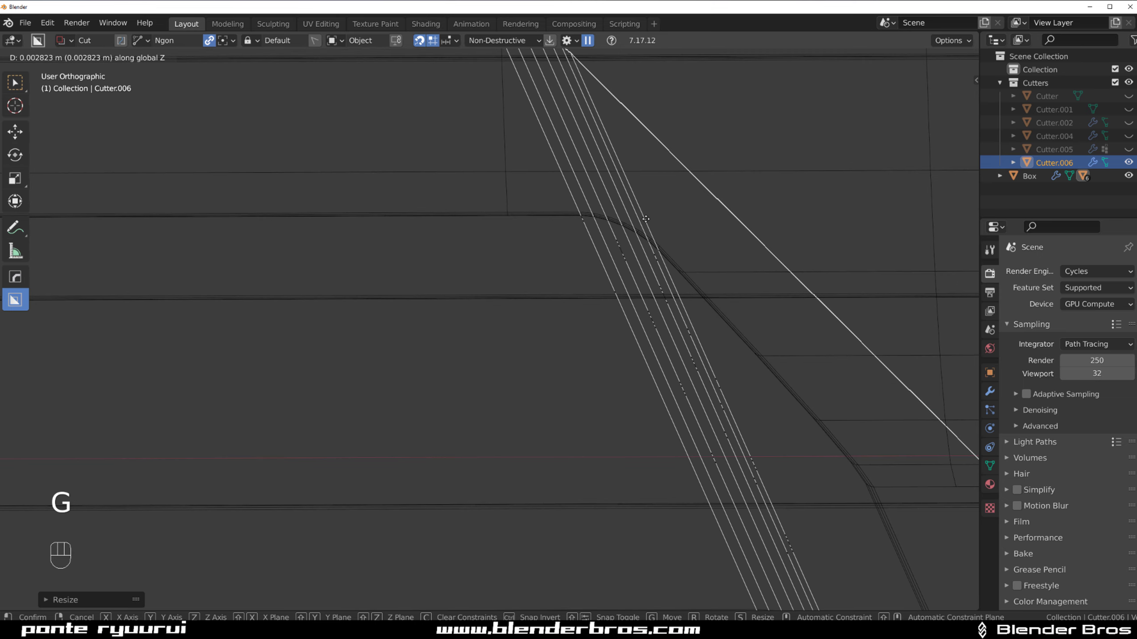
left_click(646, 222)
scroll(695, 277, "down", 5)
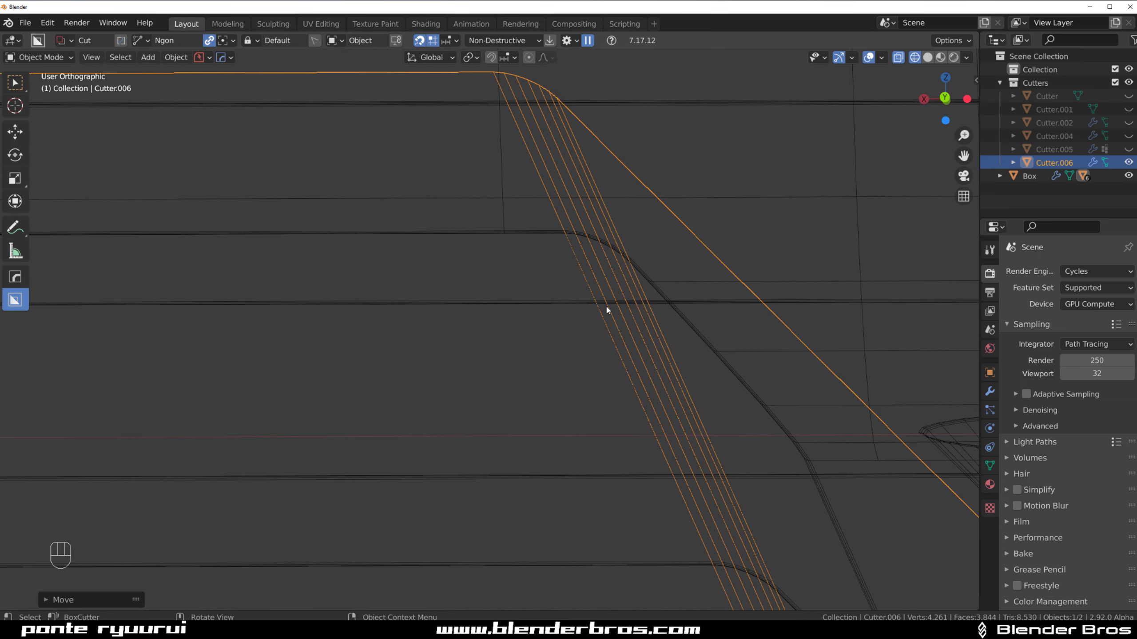
key("shift+z")
Scale the underside relief cutter narrower along global X in two passes, bringing its sloped sides closer together
middle_click_drag(500, 303, 482, 344)
scroll(482, 344, "down", 2)
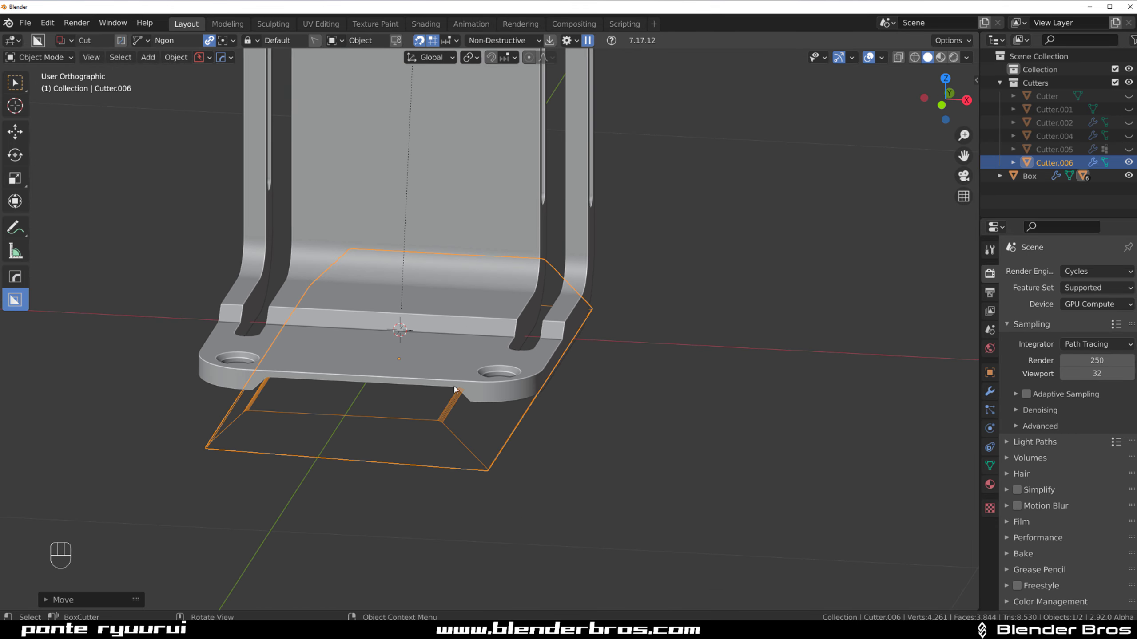
key("s")
key("x")
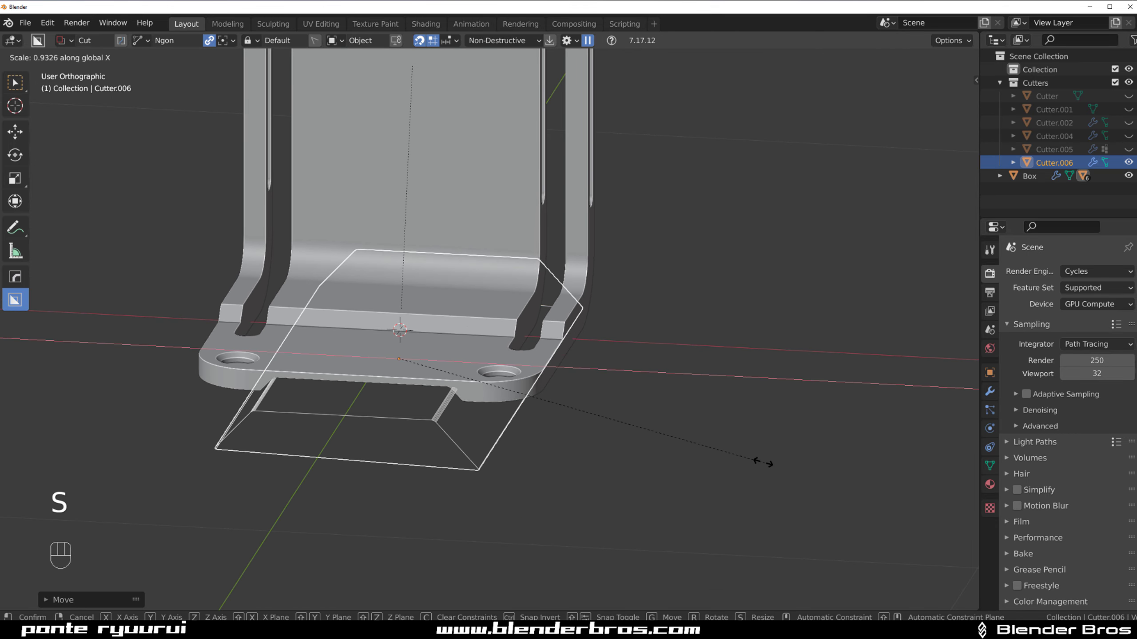
left_click(742, 462)
middle_click_drag(764, 404, 757, 402)
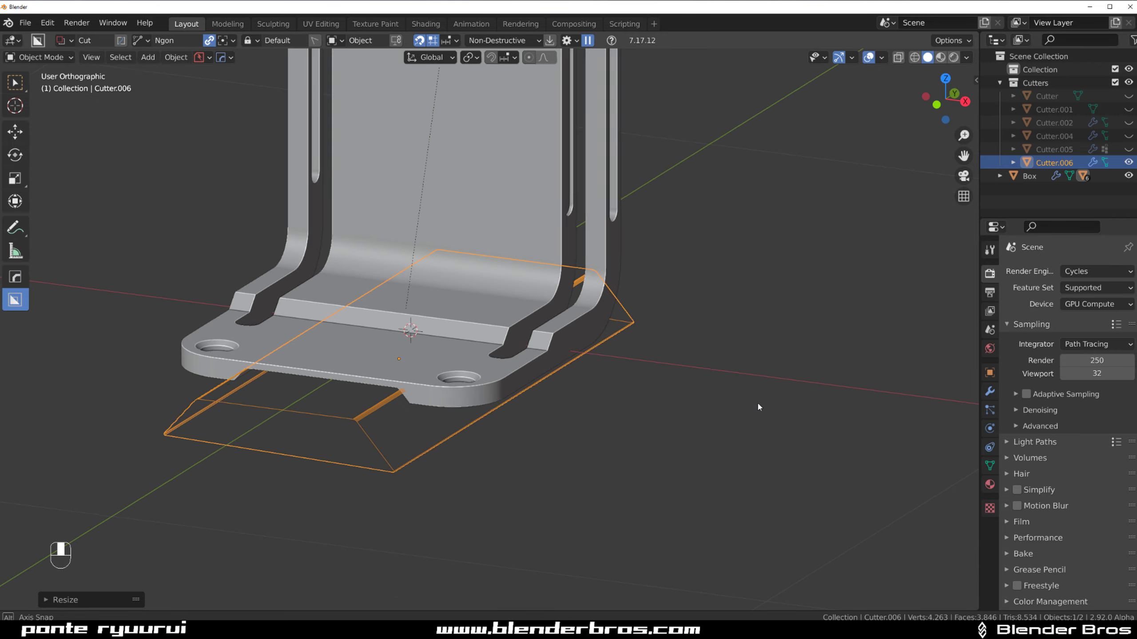
key("s")
left_click(716, 420)
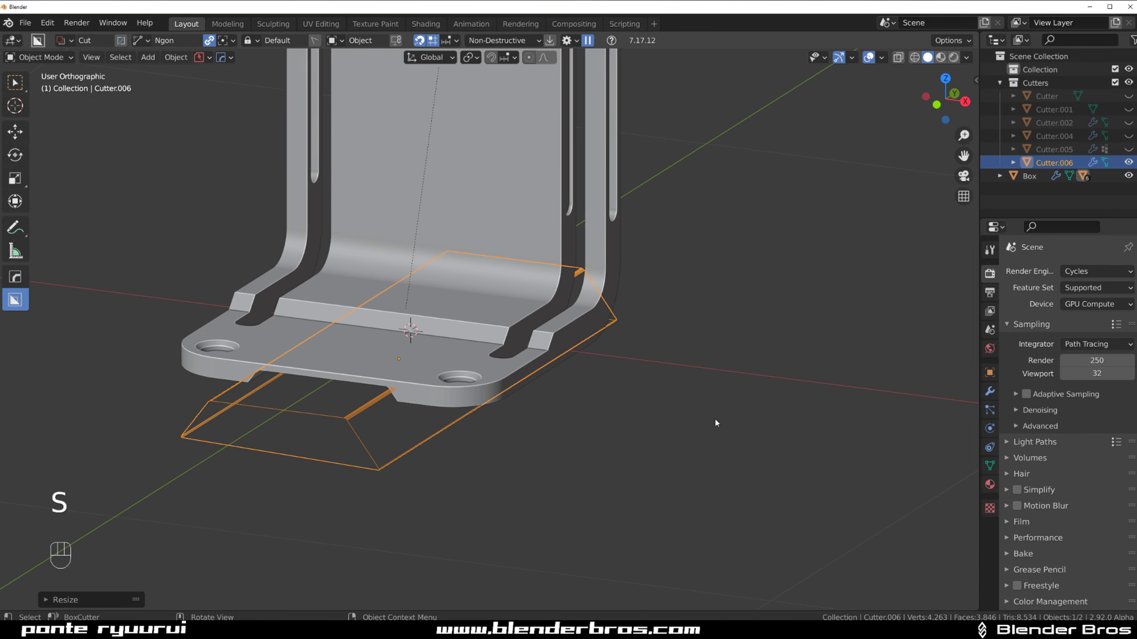
Switch to the top orthographic view and select the main panel object instead of the relief cutter
middle_click_drag(474, 414, 396, 374)
key("grave")
scroll(591, 270, "up", 2)
middle_click_drag(591, 275, 588, 451, "shift")
scroll(588, 451, "down", 2)
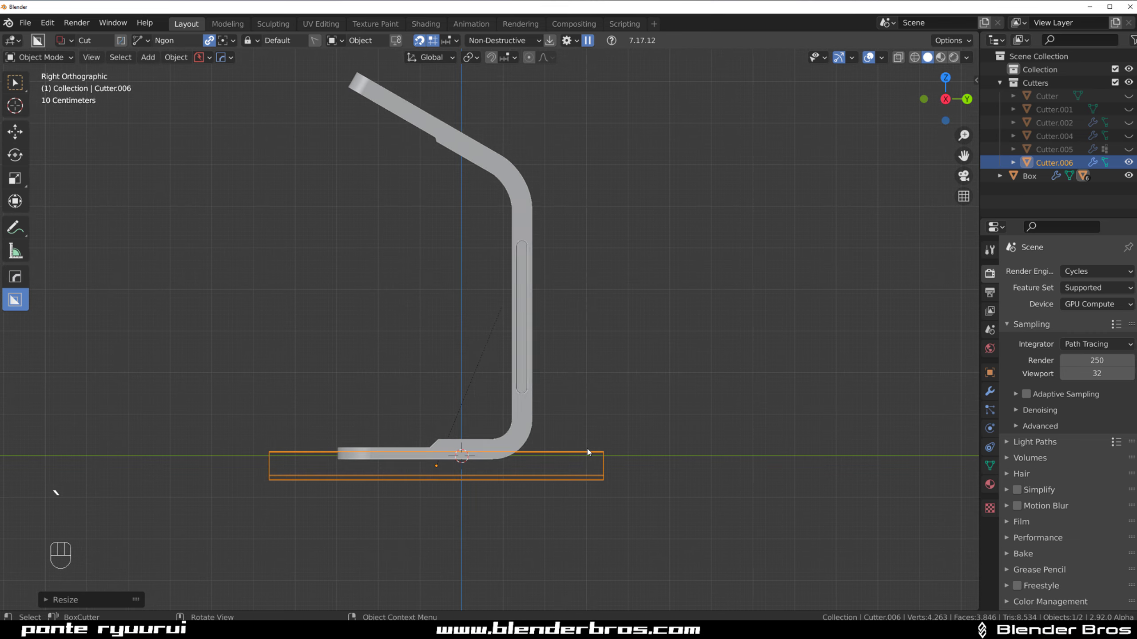
middle_click_drag(515, 233, 551, 231)
key("KP_5")
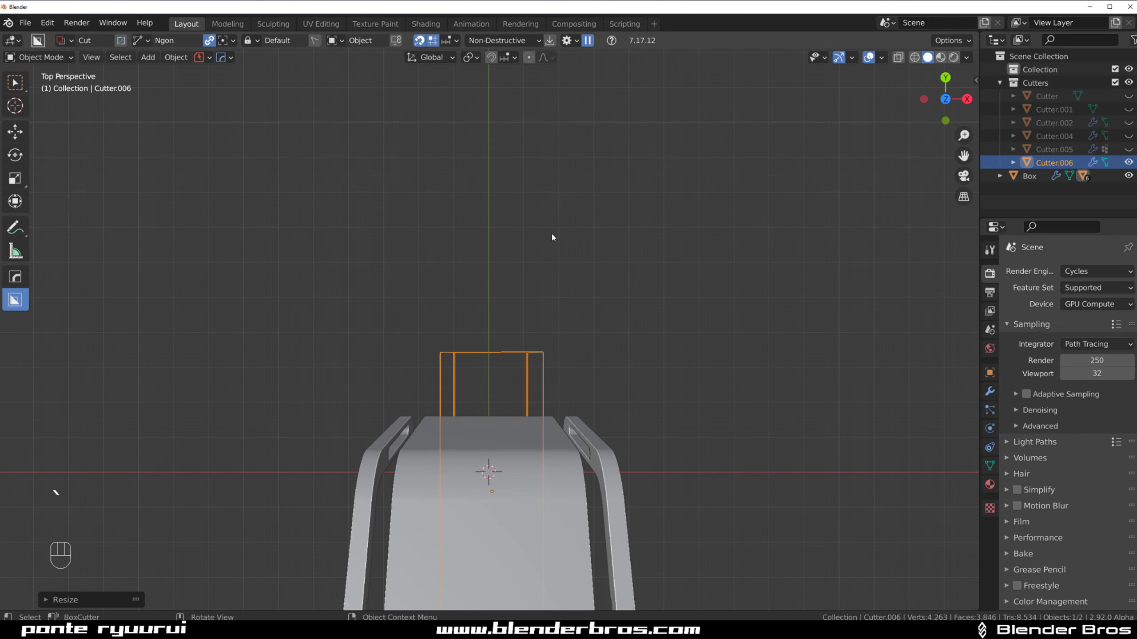
key("KP_5")
middle_click_drag(538, 374, 559, 183, "shift")
scroll(558, 182, "up", 2)
key("Tab")
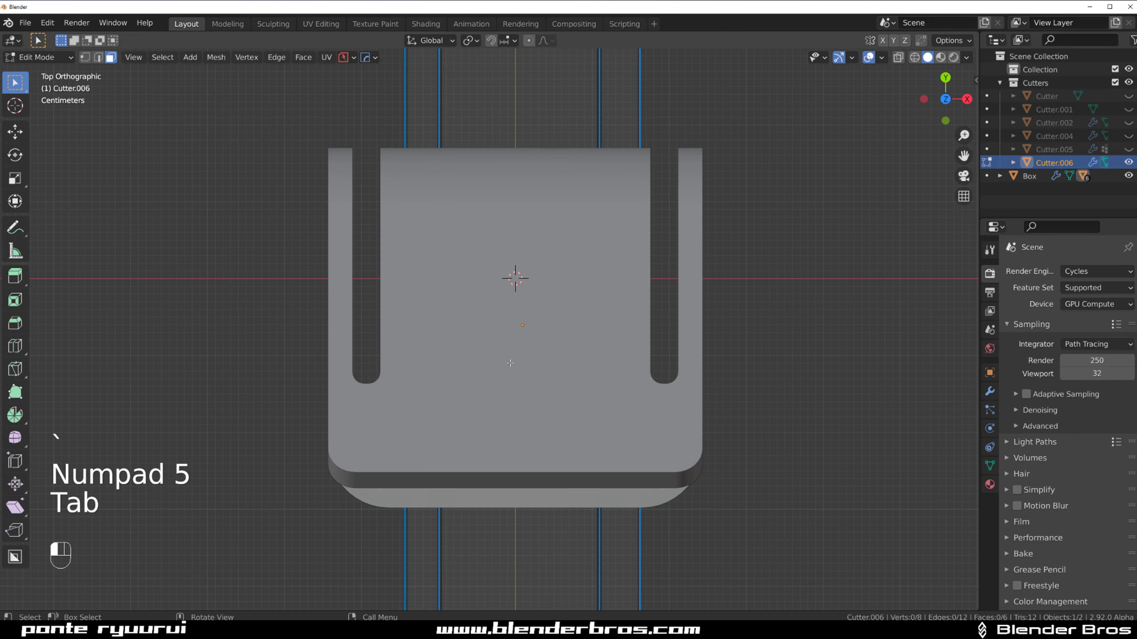
key("Tab")
left_click(548, 337)
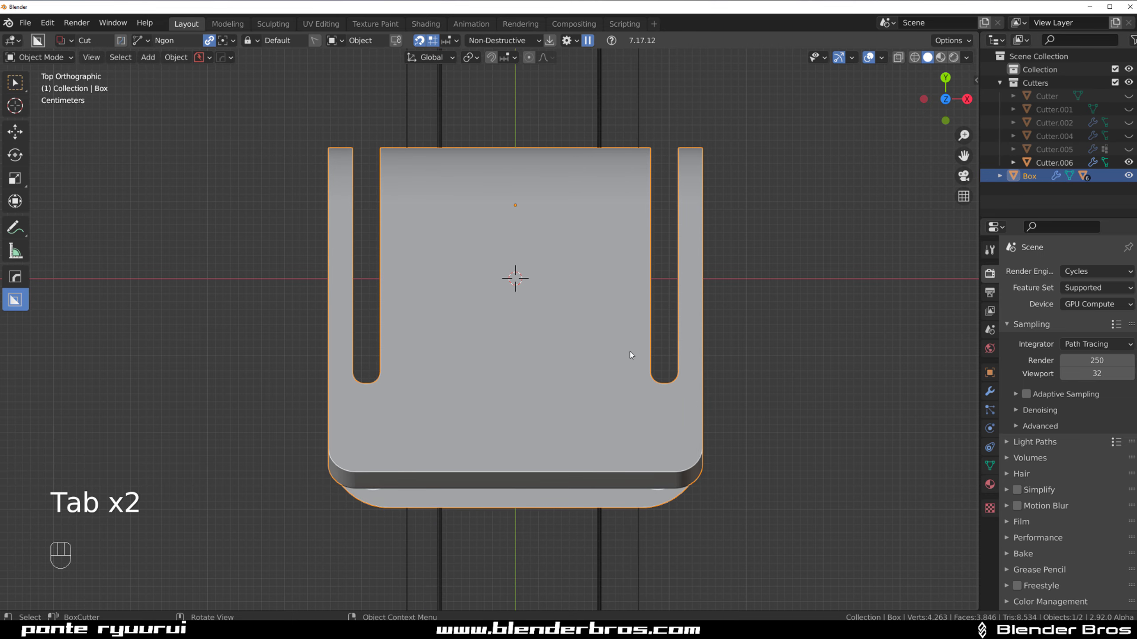
In Edit Mode, select the upper flange's two large outer faces beside the centre line and align the view to them
key("Tab")
left_click(530, 334)
left_click(498, 318, "shift")
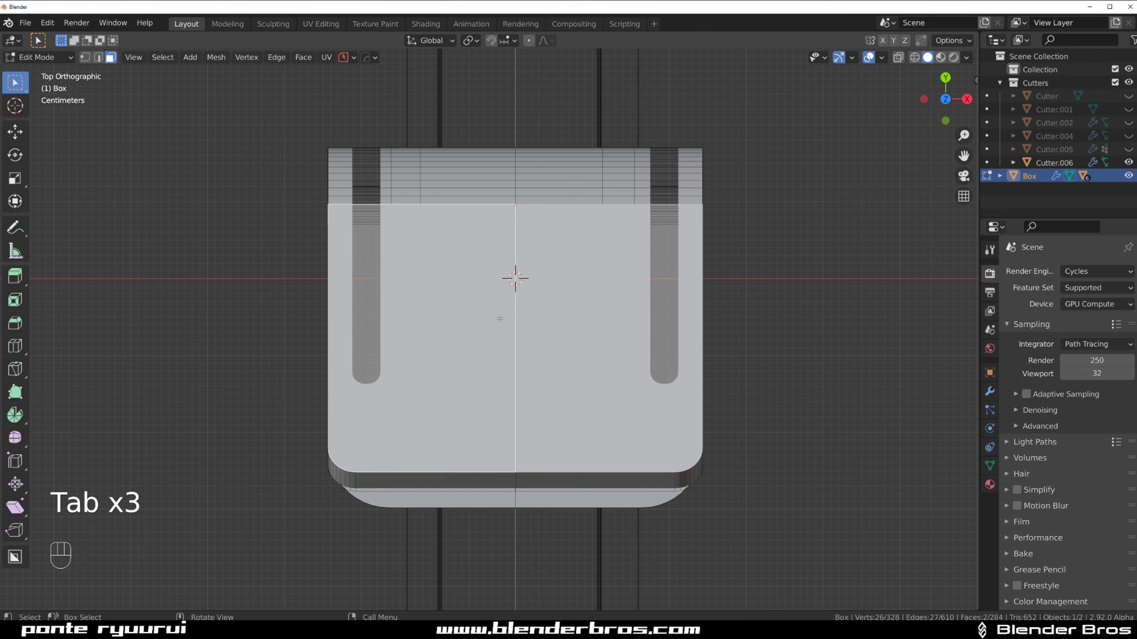
key("ctrl+q")
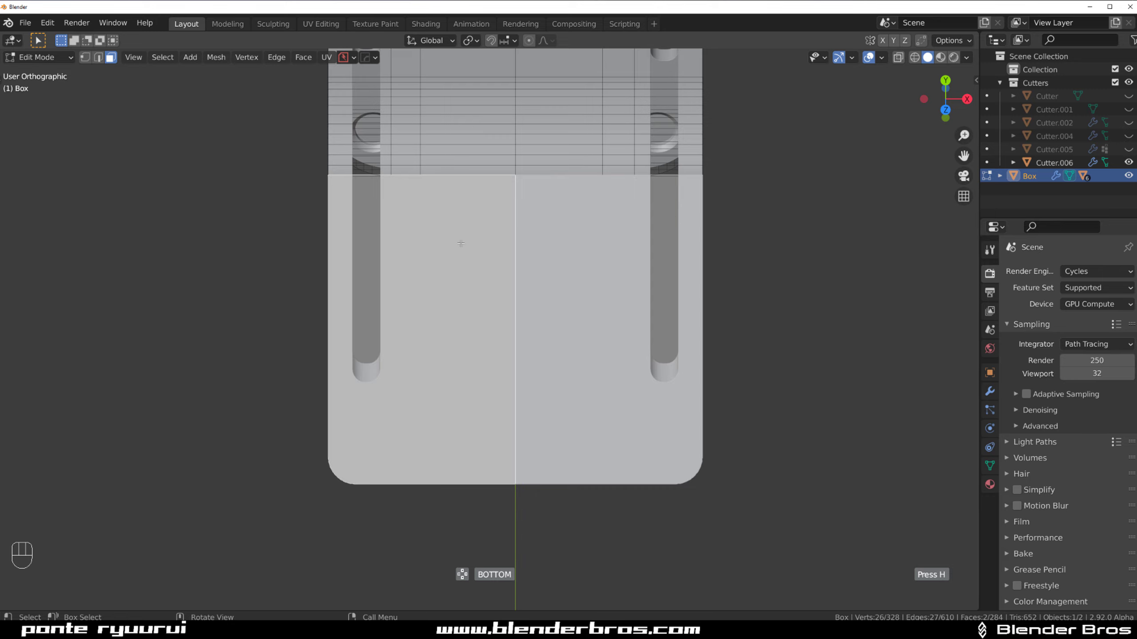
Locate the Align View command among HardOps' ST3 Mesh Tools
key("q")
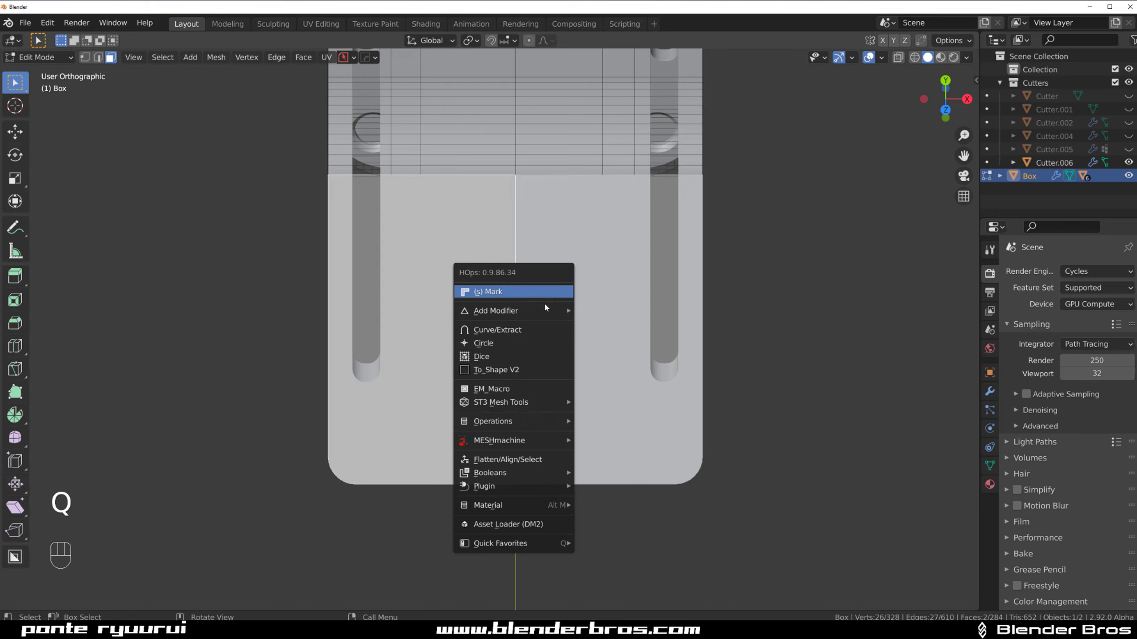
mouse_move(545, 403)
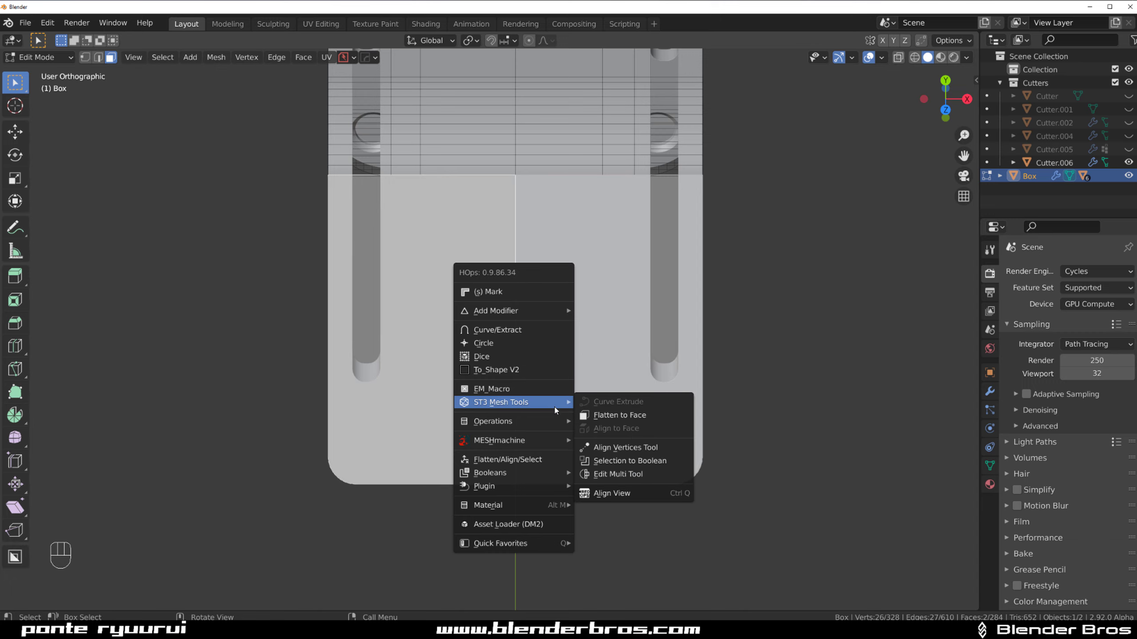
right_click(645, 496)
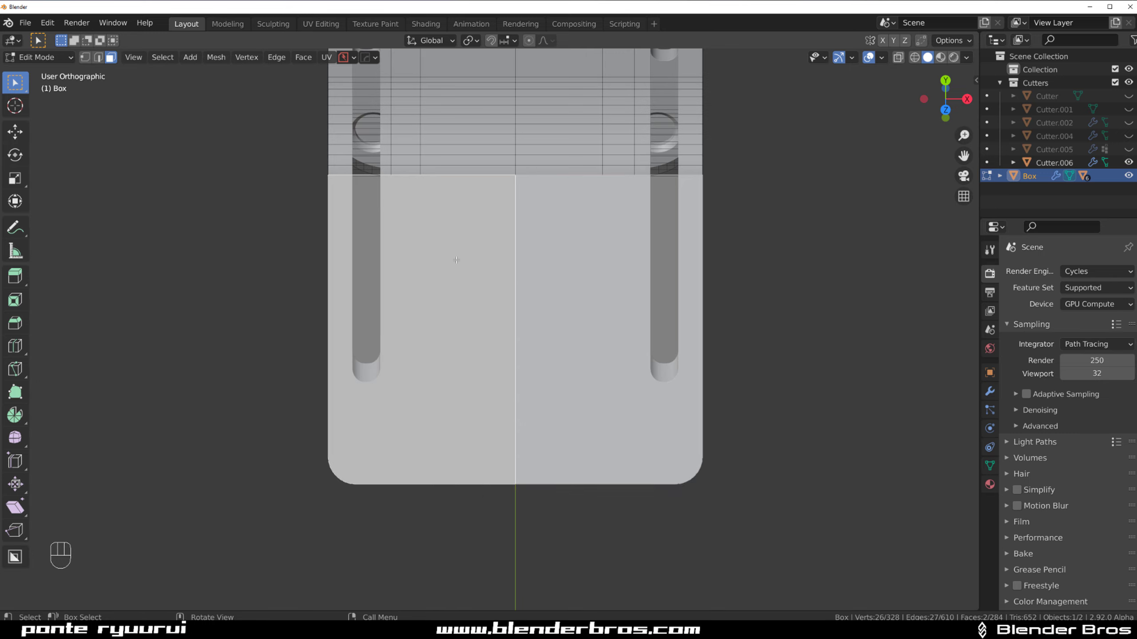
Search the keymap preferences for "quit", then close the preferences
left_click(77, 22)
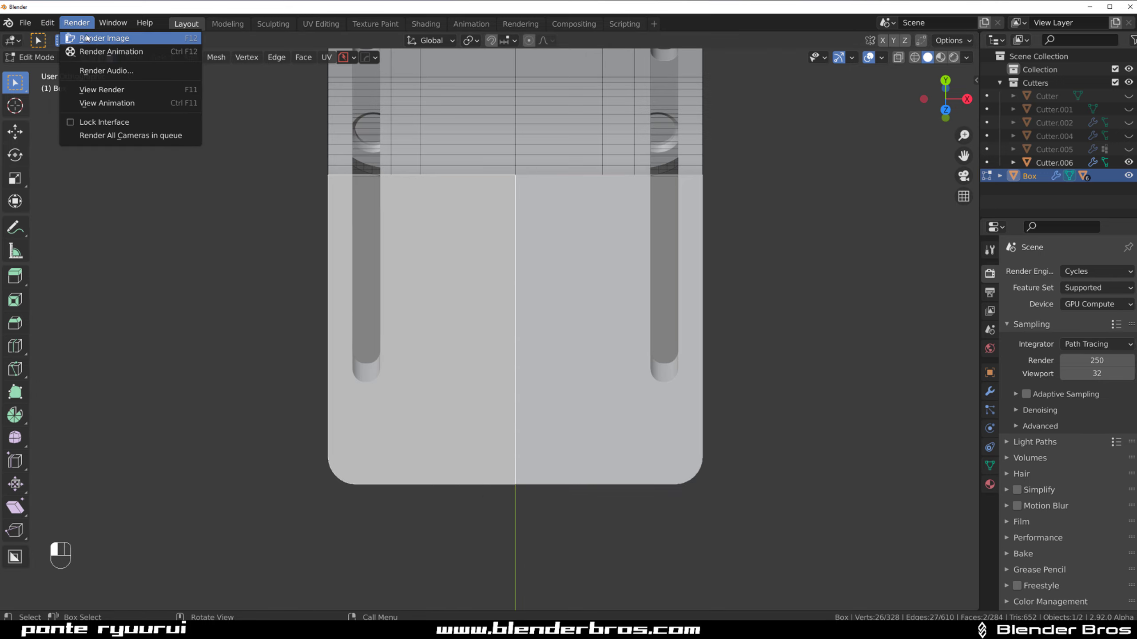
left_click(47, 22)
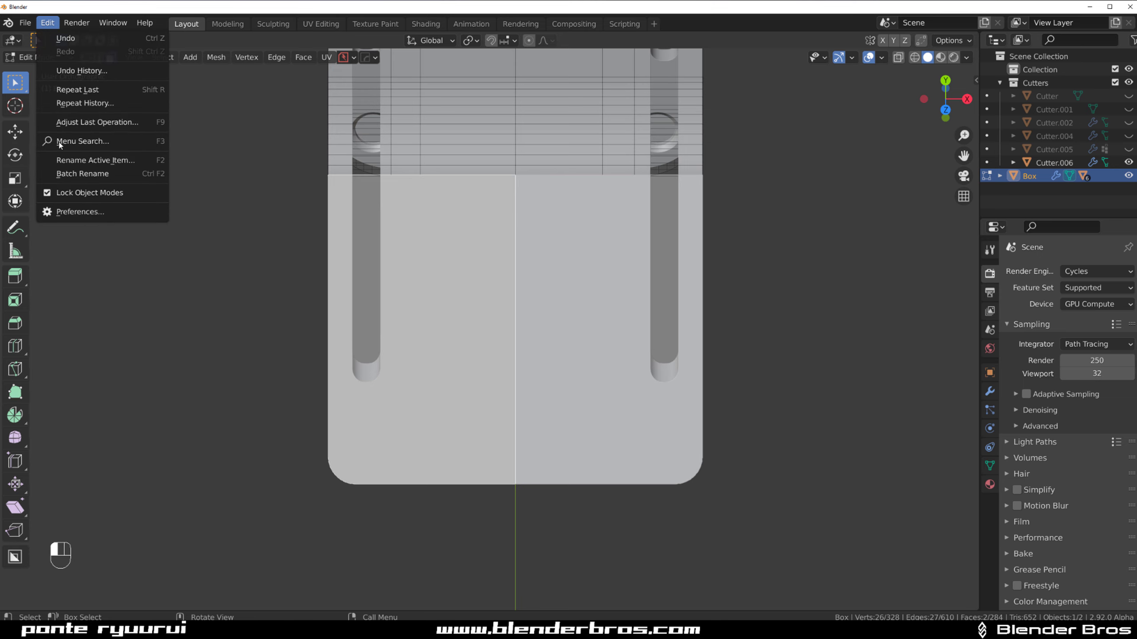
left_click(110, 209)
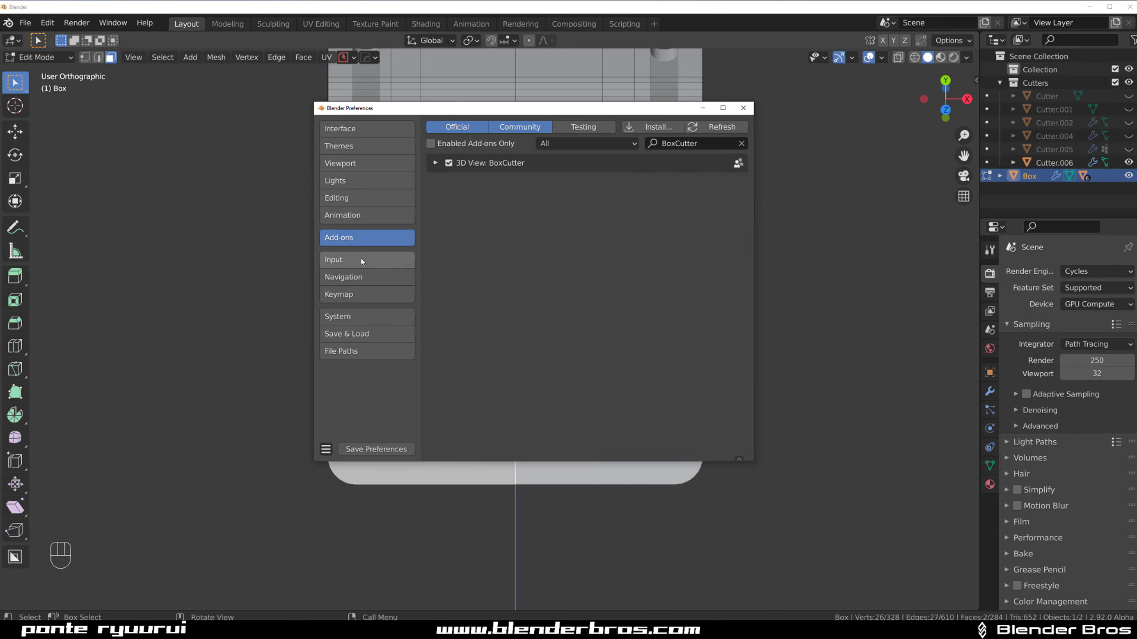
left_click(387, 291)
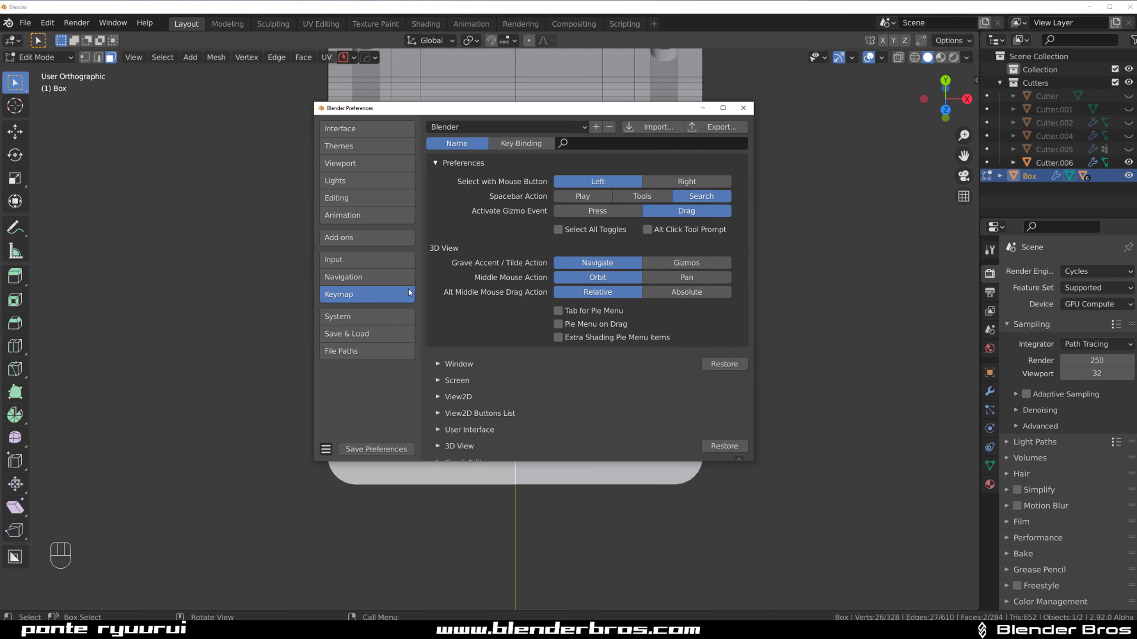
left_click(626, 143)
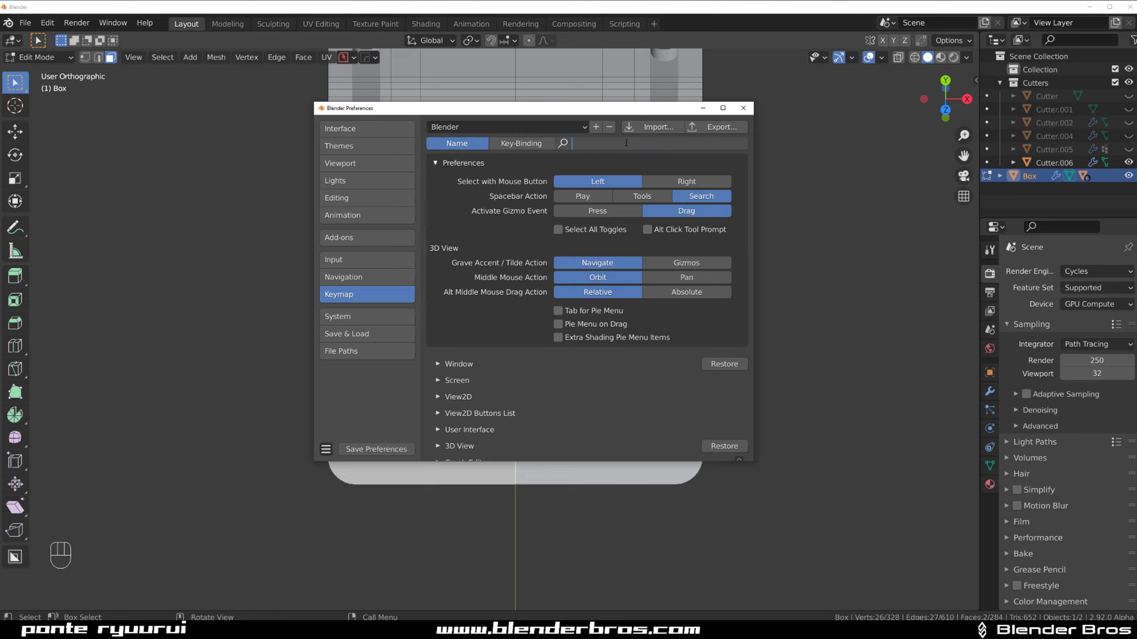
type("quit")
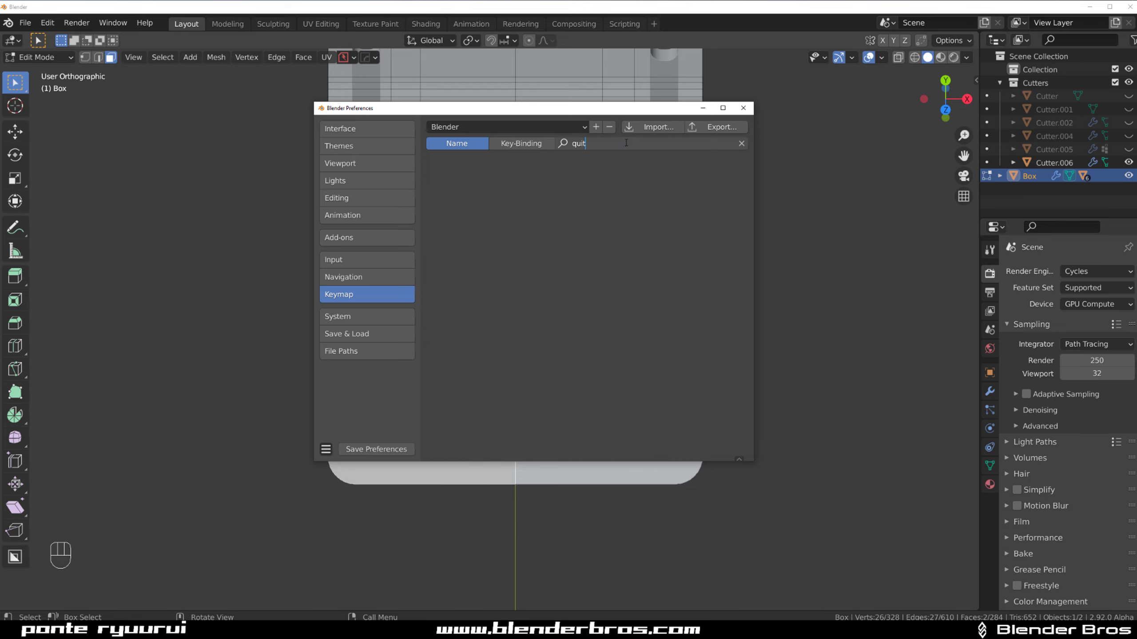
left_click(744, 108)
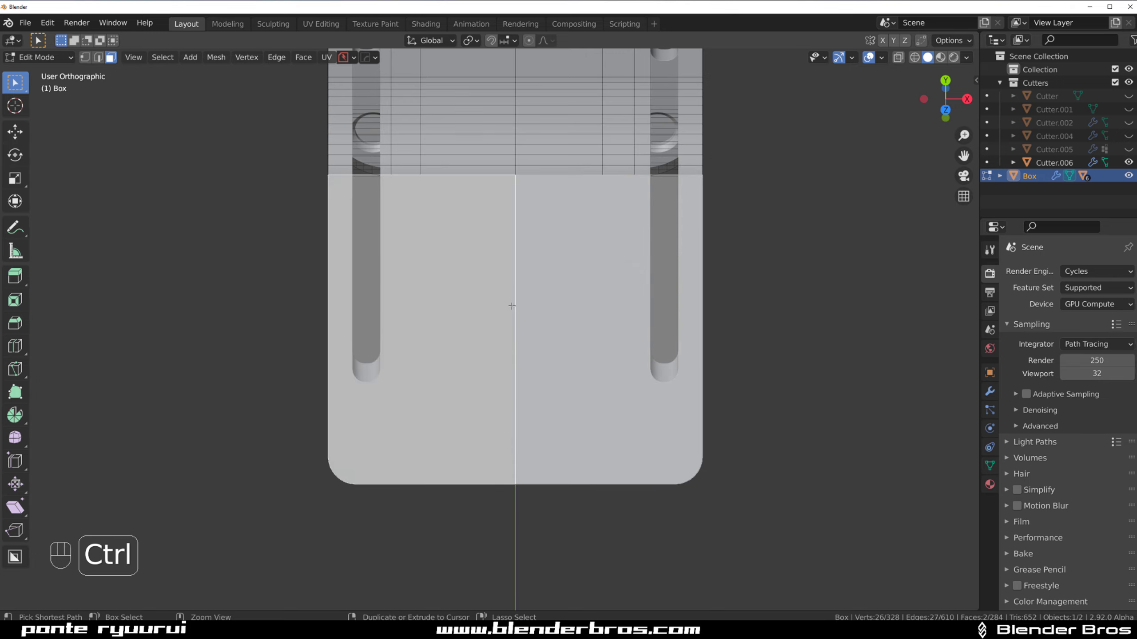
Realign the view to the selected upper flange faces and return to Object Mode
key("ctrl+q")
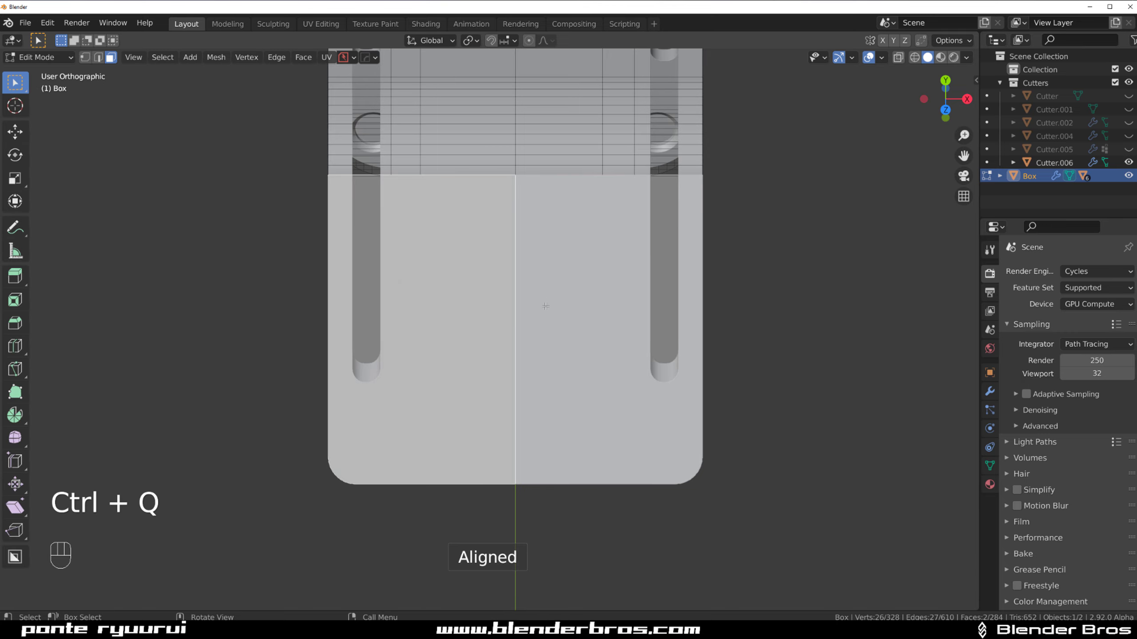
middle_click_drag(545, 306, 517, 305, "shift")
key("Tab")
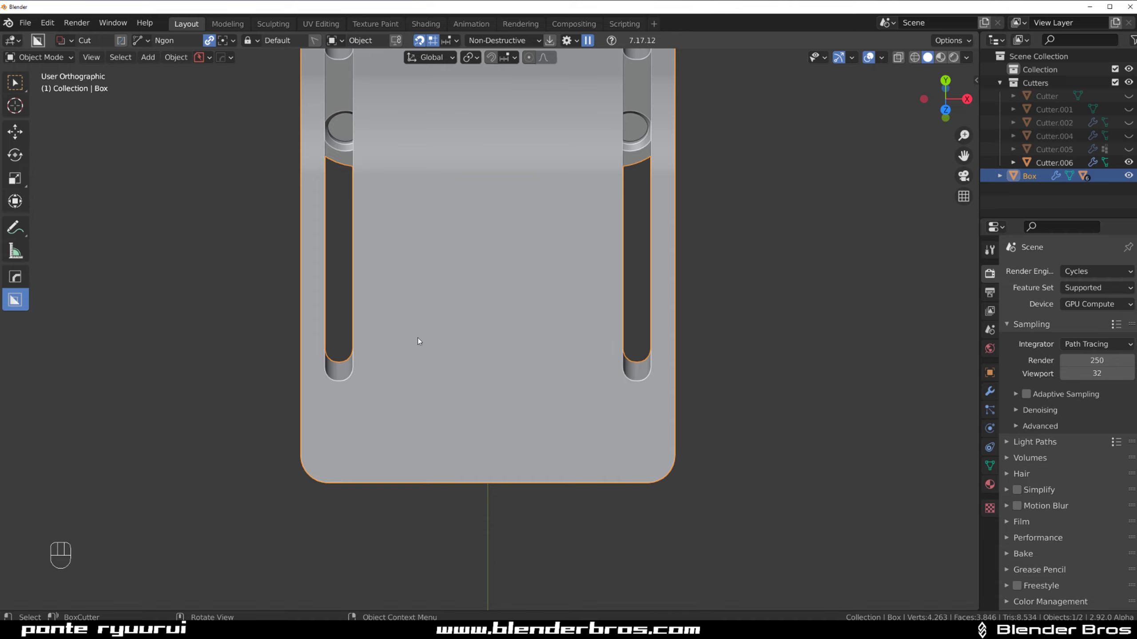
Draw a large BoxCutter box between the two slots on the upper flange, bevel its corners and extrude it about 0.021 inward
key("d")
left_click(339, 313)
mouse_move(367, 228)
left_mouse_down()
mouse_move(474, 445)
mouse_move(617, 470)
left_mouse_up()
key("b")
middle_click_drag(656, 424, 565, 341)
key("e")
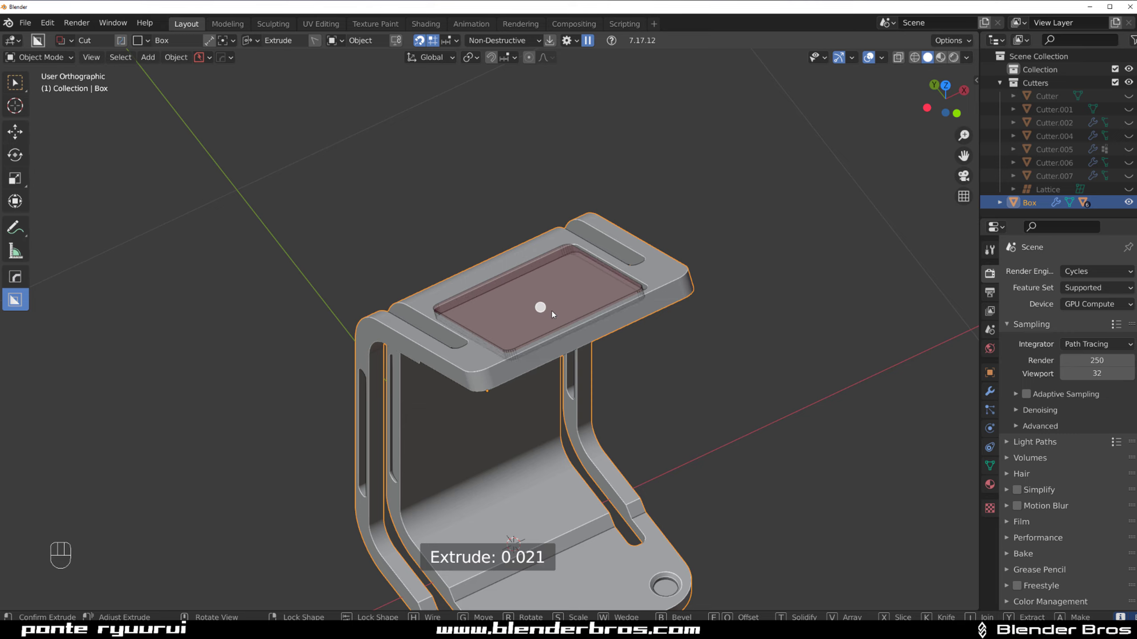
Lock the large rounded box shape, solidify it to a thickness of about 0.005 and cut it as a panel groove
key("Tab")
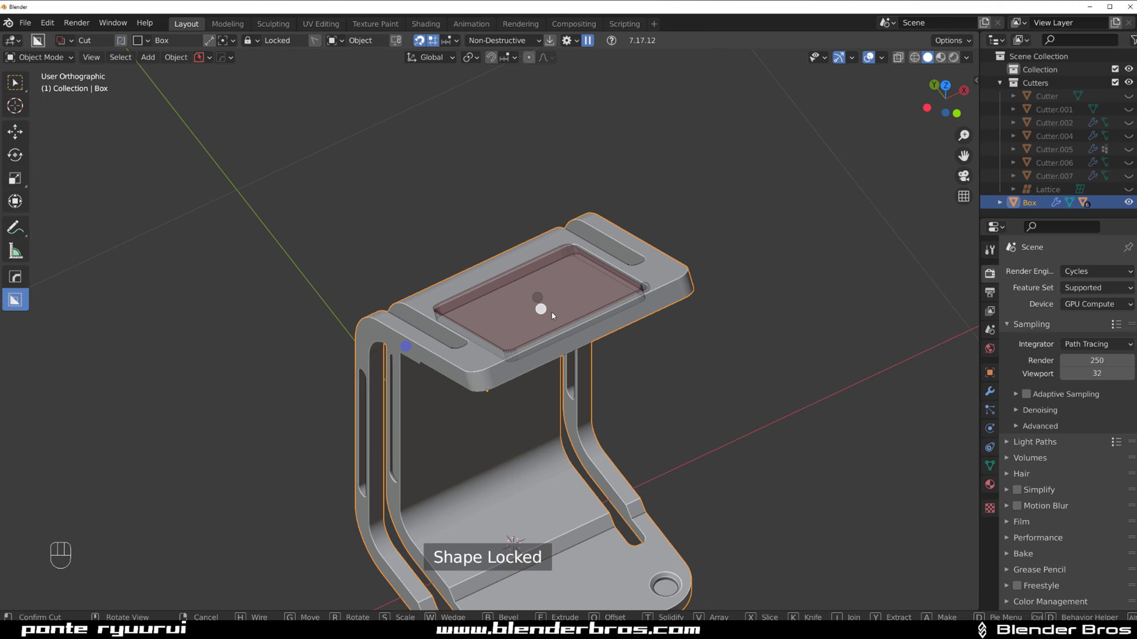
key("t")
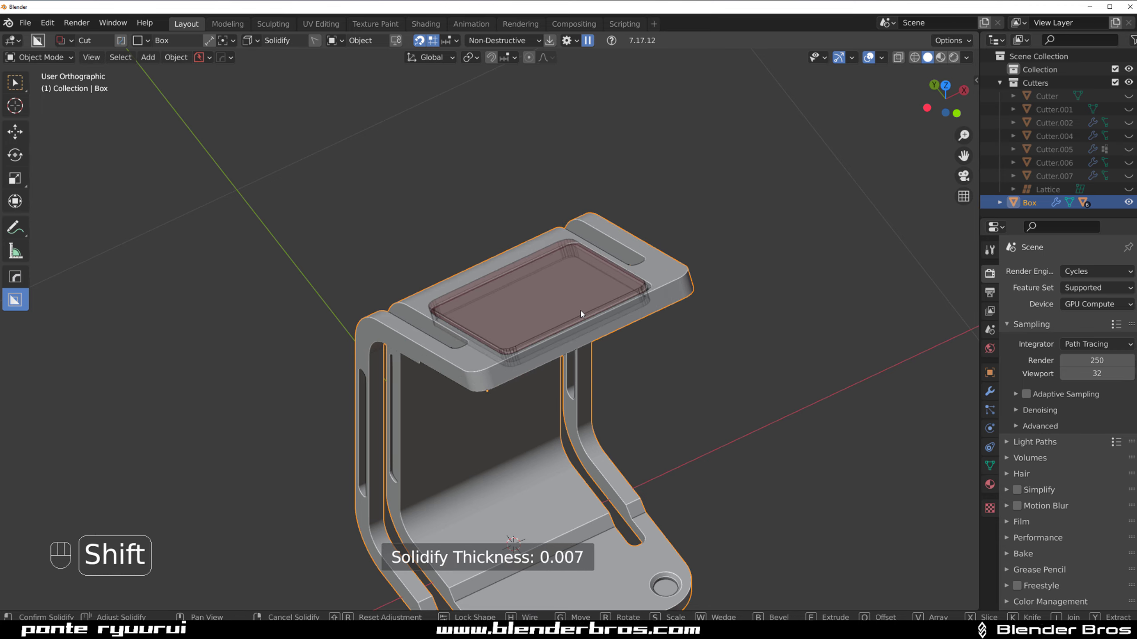
left_click(566, 313)
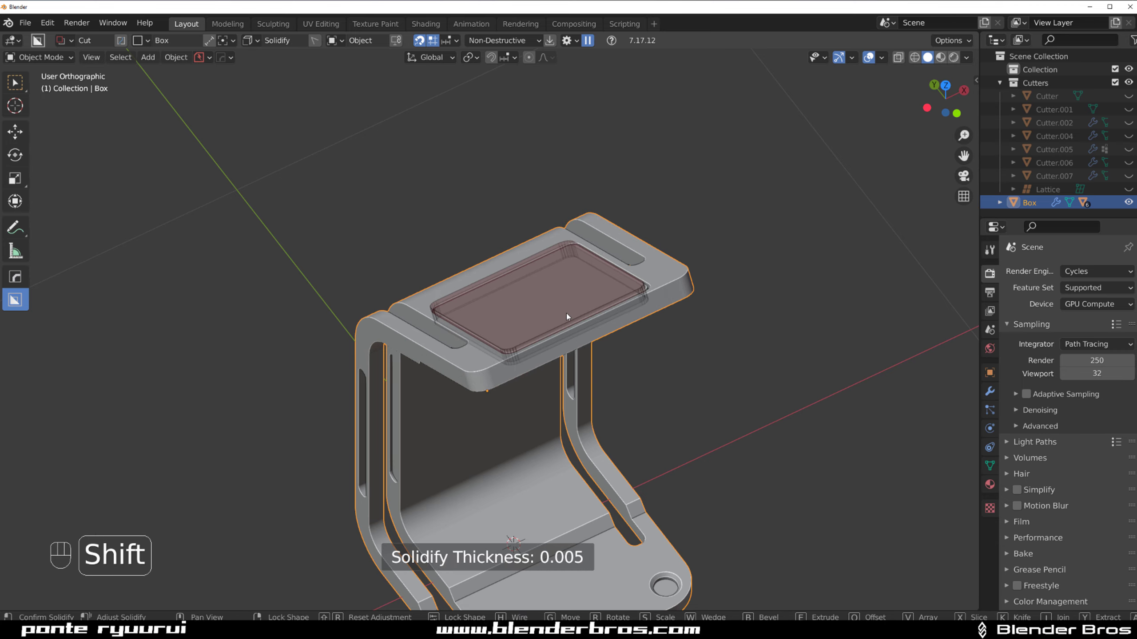
Examine the panel groove on the upper flange in both orthographic and perspective views
middle_click_drag(759, 289, 722, 310)
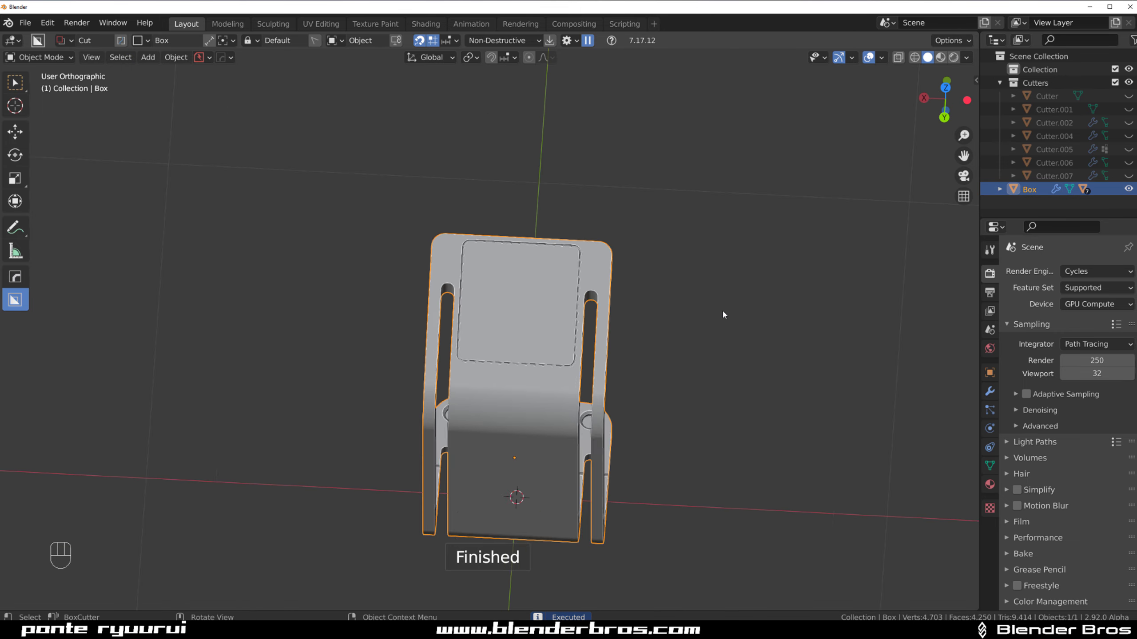
key("KP_5")
scroll(650, 332, "up", 4)
key("KP_5")
scroll(553, 426, "down", 5)
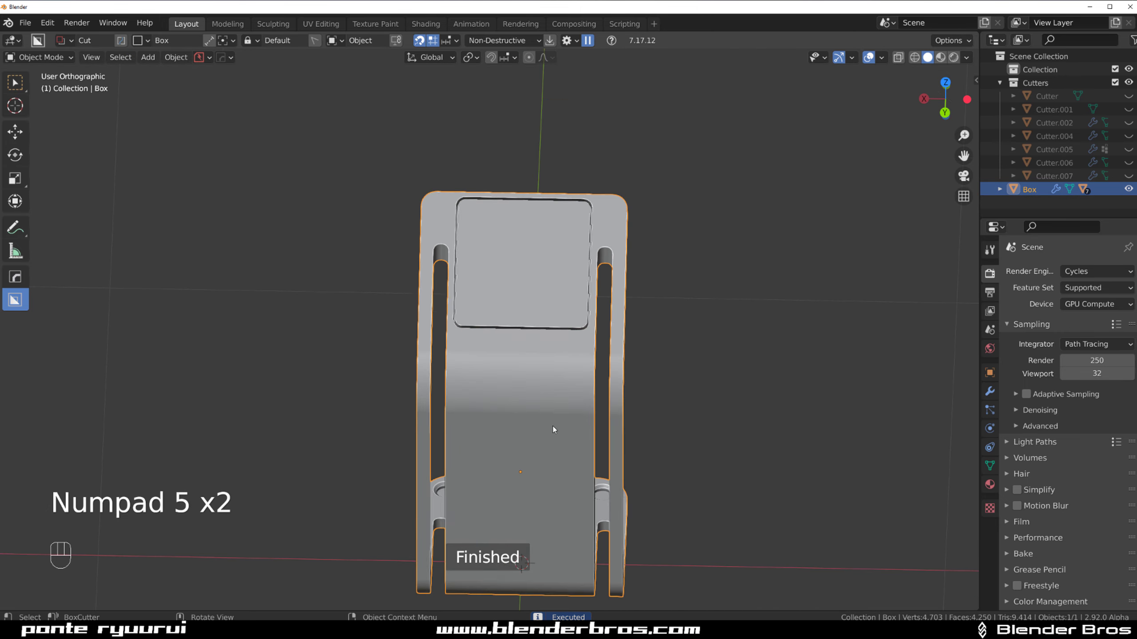
middle_click_drag(552, 426, 617, 344)
key("KP_5")
scroll(616, 338, "up", 3)
middle_click_drag(570, 309, 452, 348, "shift")
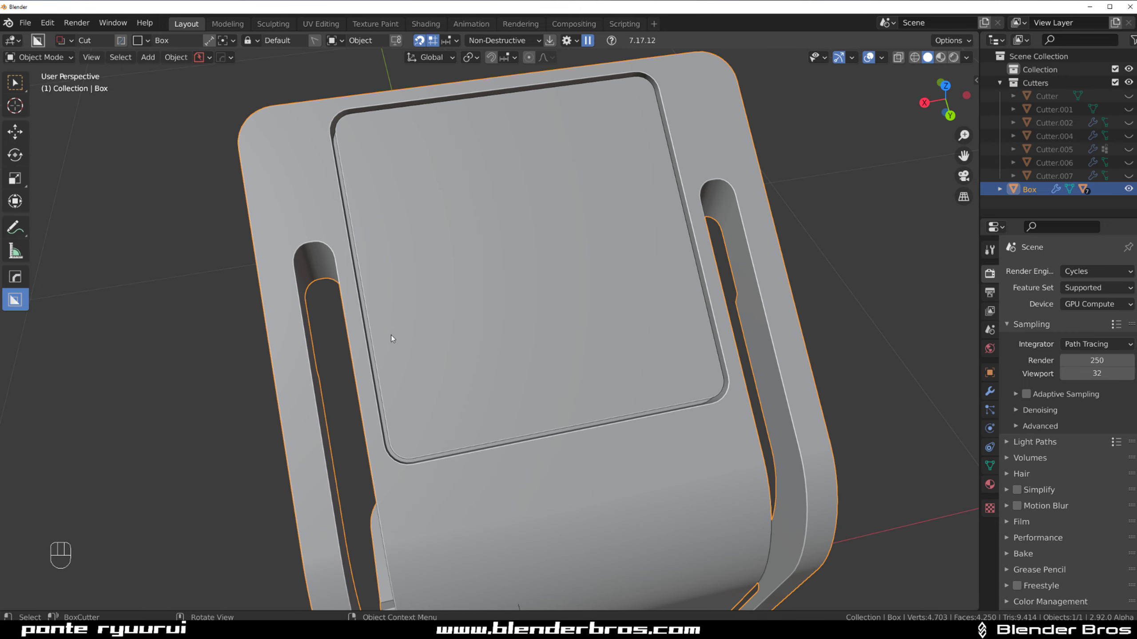
Draw a box of about 0.100 × 0.273 near the bend-side end of the grooved panel, round its corners and extrude it inward
mouse_move(391, 335)
left_mouse_down()
mouse_move(435, 401)
mouse_move(708, 377)
mouse_move(713, 392)
mouse_move(704, 392)
left_mouse_up()
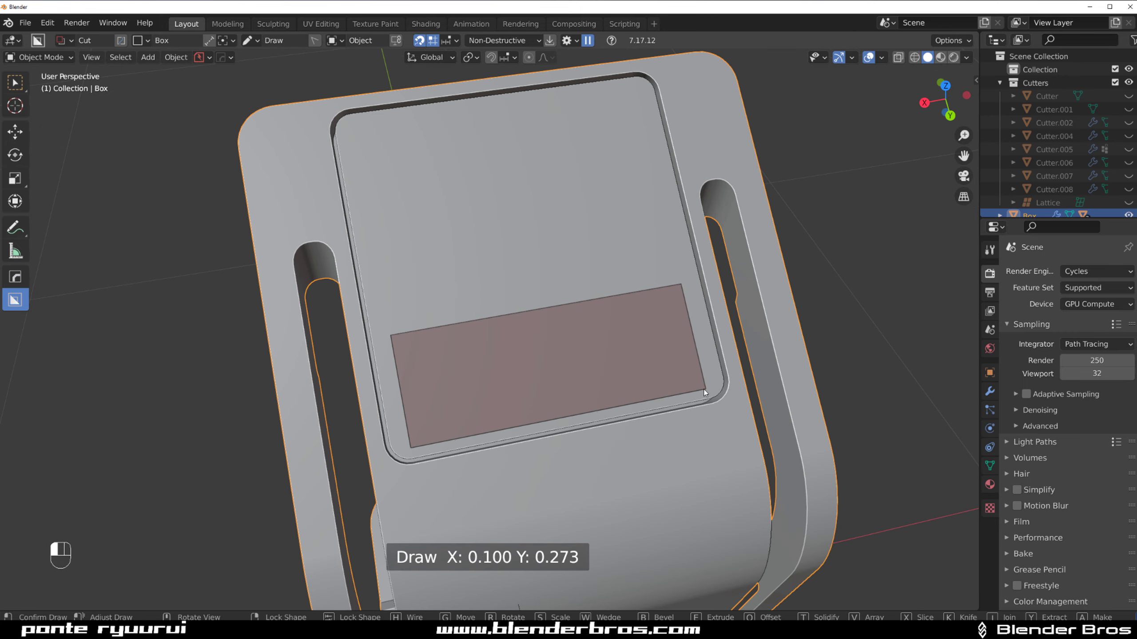
key("b")
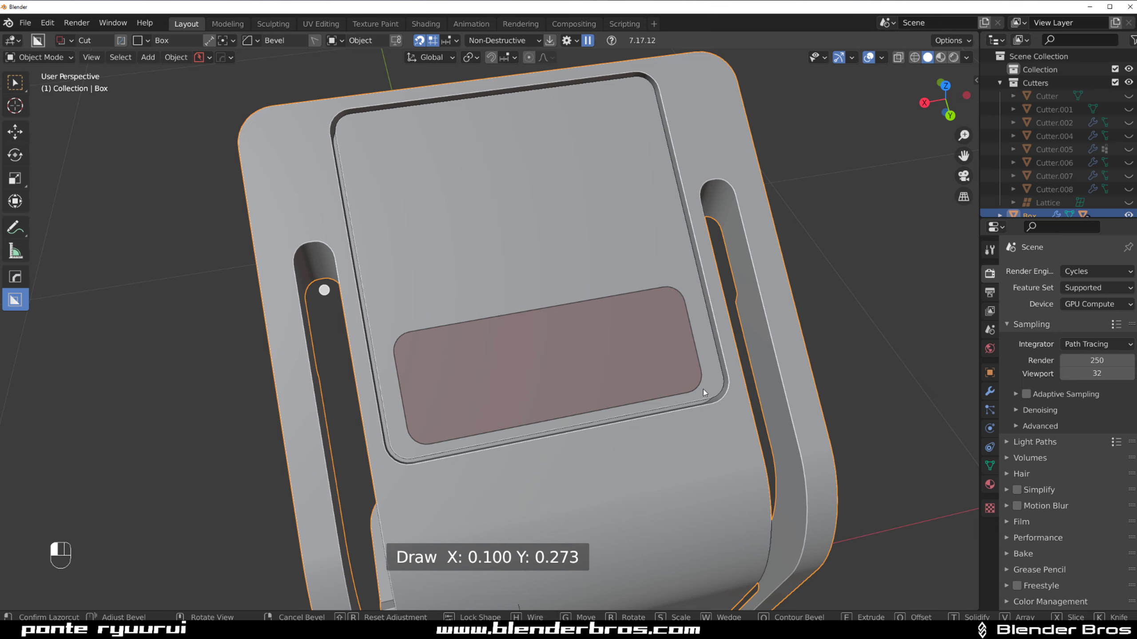
key("Tab")
middle_click_drag(696, 389, 570, 246)
key("e")
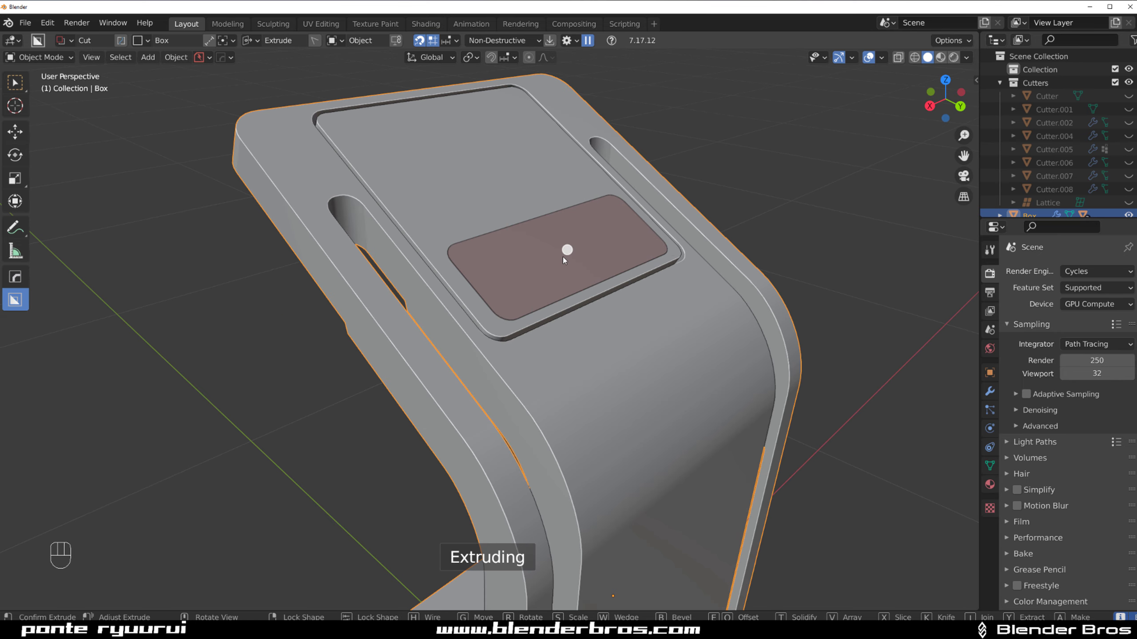
Lock the smaller rounded box shape, solidify it into a thin outline and cut it as a second groove inside the first
key("Tab")
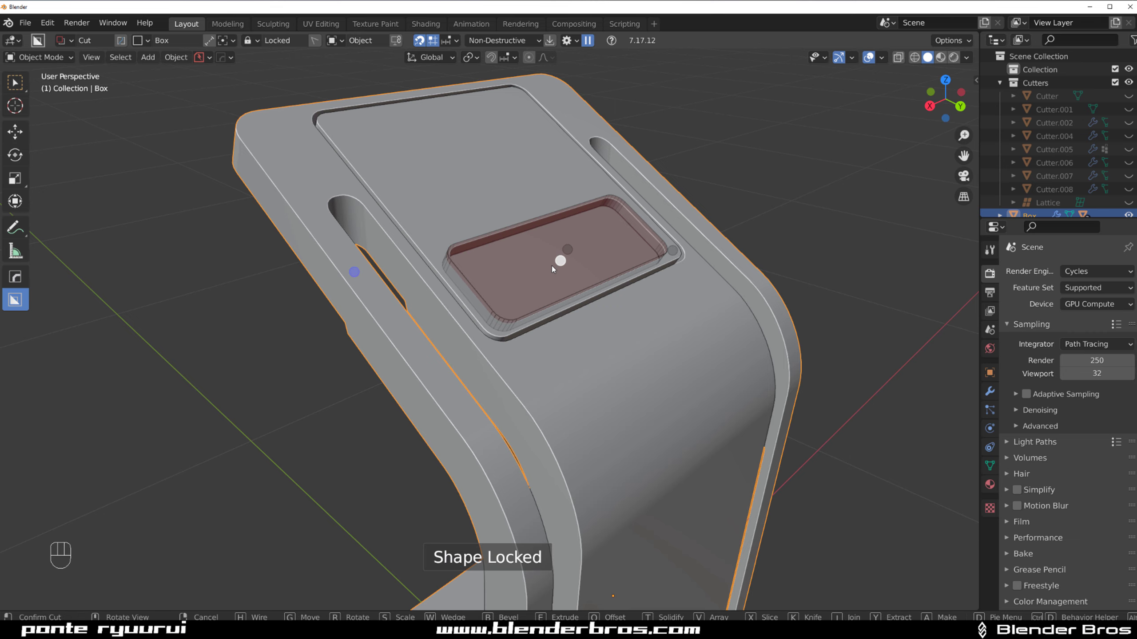
key("t")
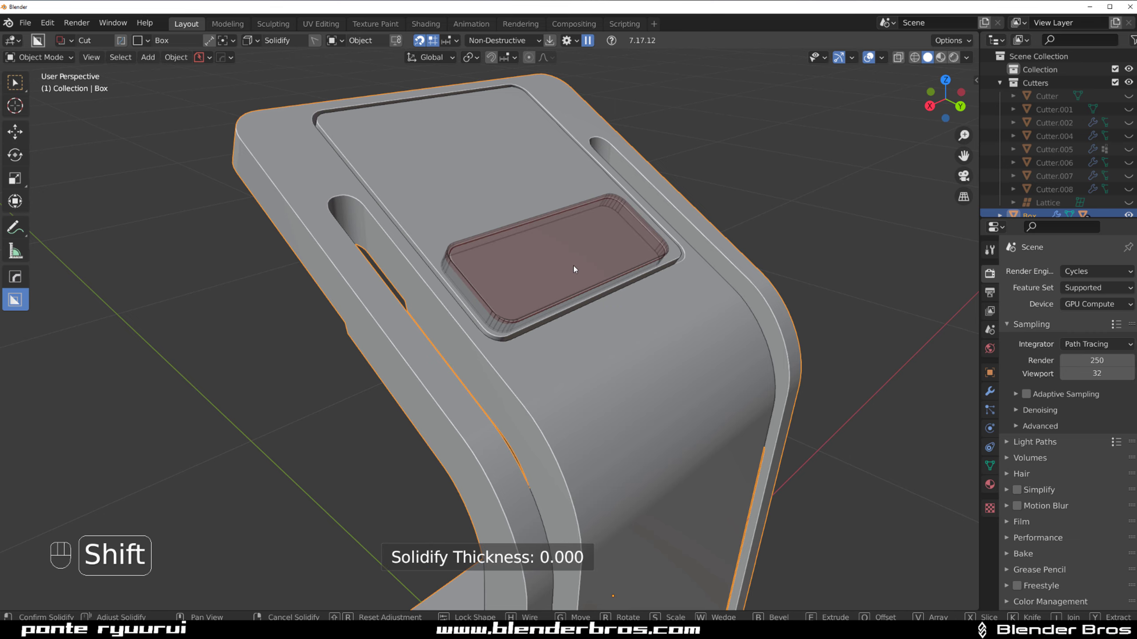
left_click(574, 265)
left_click(845, 191)
scroll(565, 252, "down", 3)
middle_click_drag(565, 252, 641, 270)
scroll(641, 271, "down", 4)
middle_click_drag(534, 265, 509, 390)
scroll(432, 280, "up", 4)
scroll(508, 390, "up", 3)
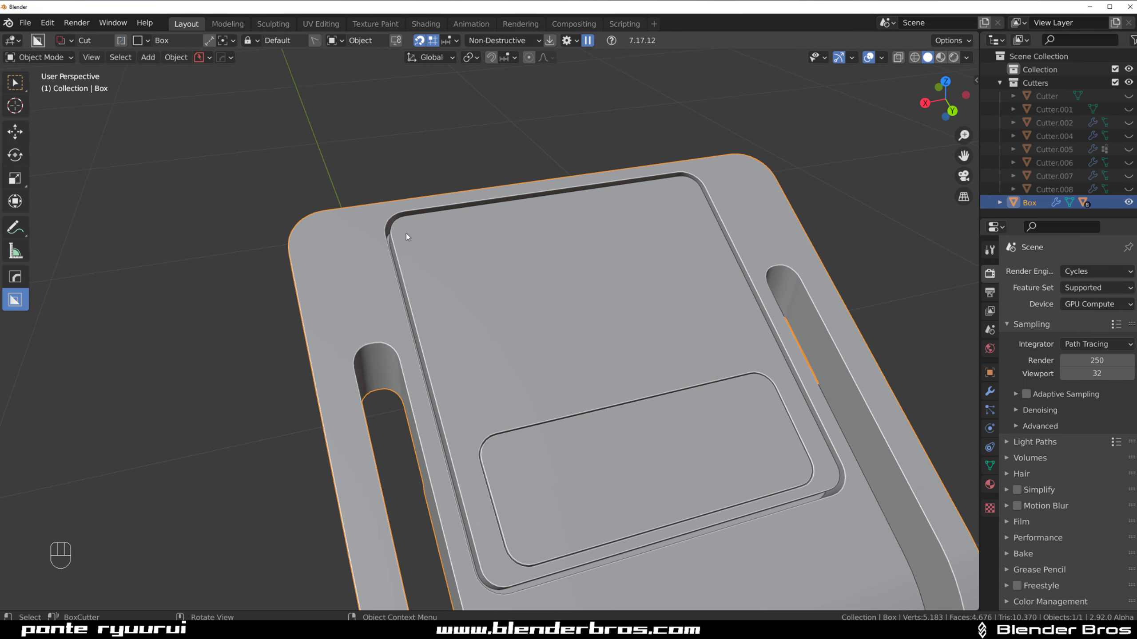
Draw a box in the free area beside the smaller groove on the upper flange, round its corners and extrude it about 0.021 inward
mouse_move(404, 225)
left_mouse_down()
mouse_move(674, 339)
mouse_move(753, 340)
mouse_move(769, 360)
mouse_move(754, 359)
left_mouse_up()
key("b")
key("Tab")
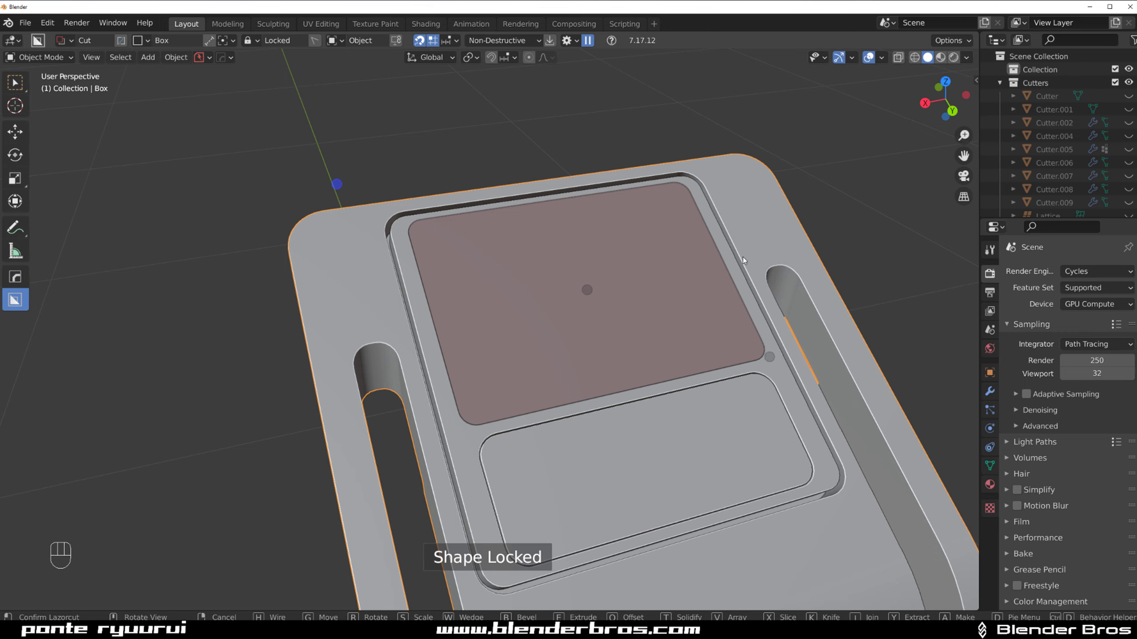
key("e")
left_click_drag(590, 296, 577, 304)
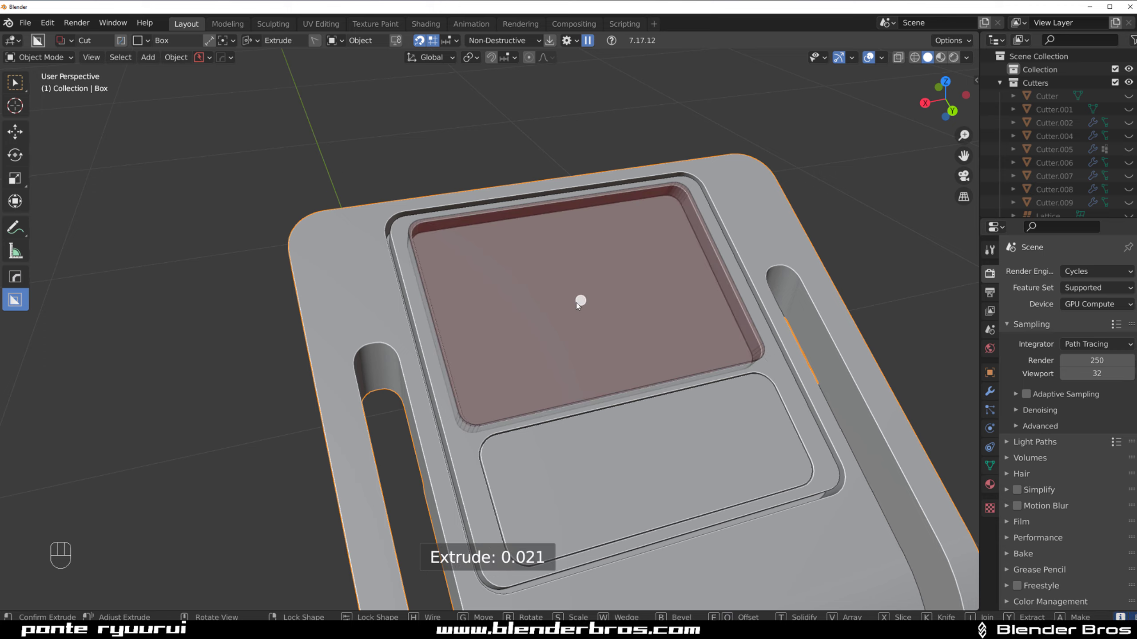
Lock the rounded box shape, solidify it into a thin outline and cut it as a groove in the flange
key("Tab")
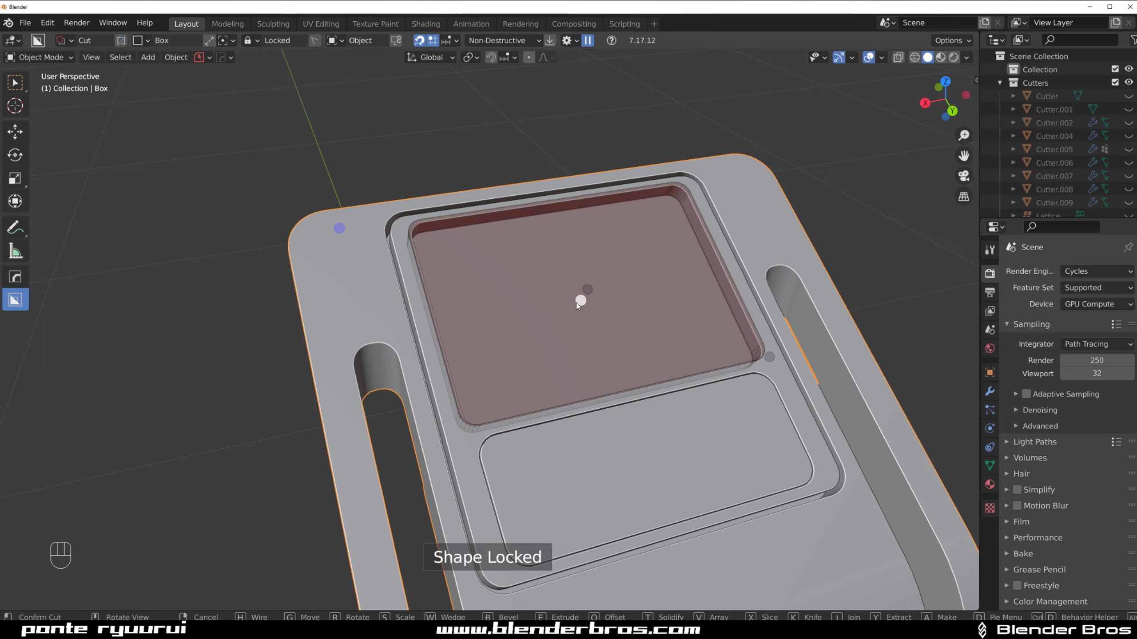
key("t")
left_click(576, 303, "shift")
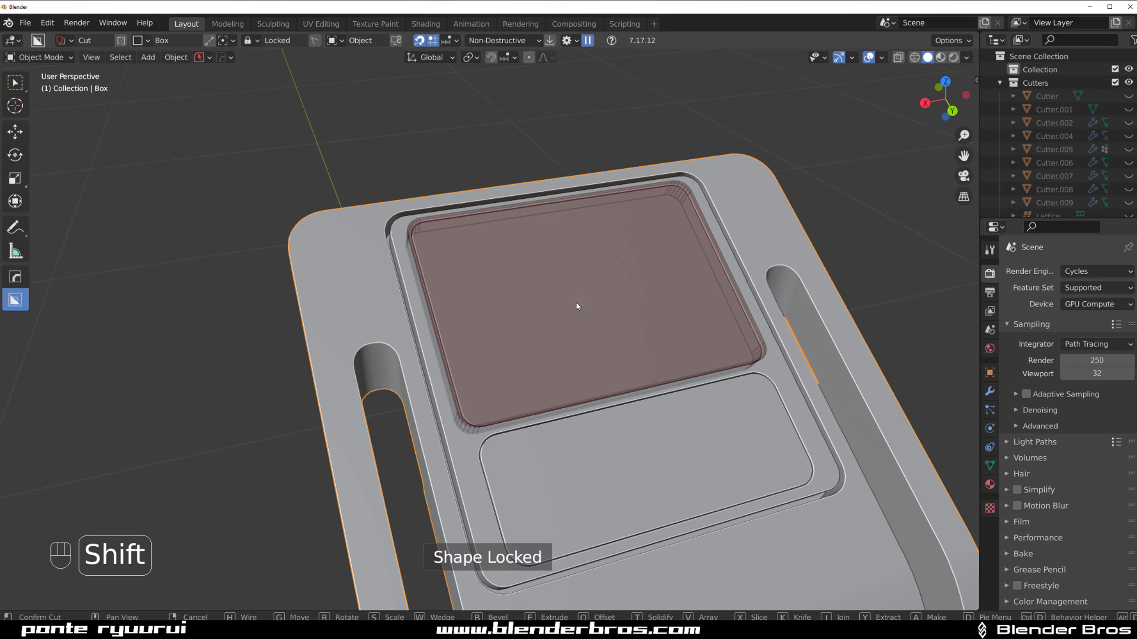
left_click(858, 185)
In back view, draw a wide box centred on the upright below the bend, between the side slots, and round its corners
scroll(575, 418, "down", 4)
middle_click_drag(574, 417, 565, 208)
middle_click_drag(565, 208, 508, 360)
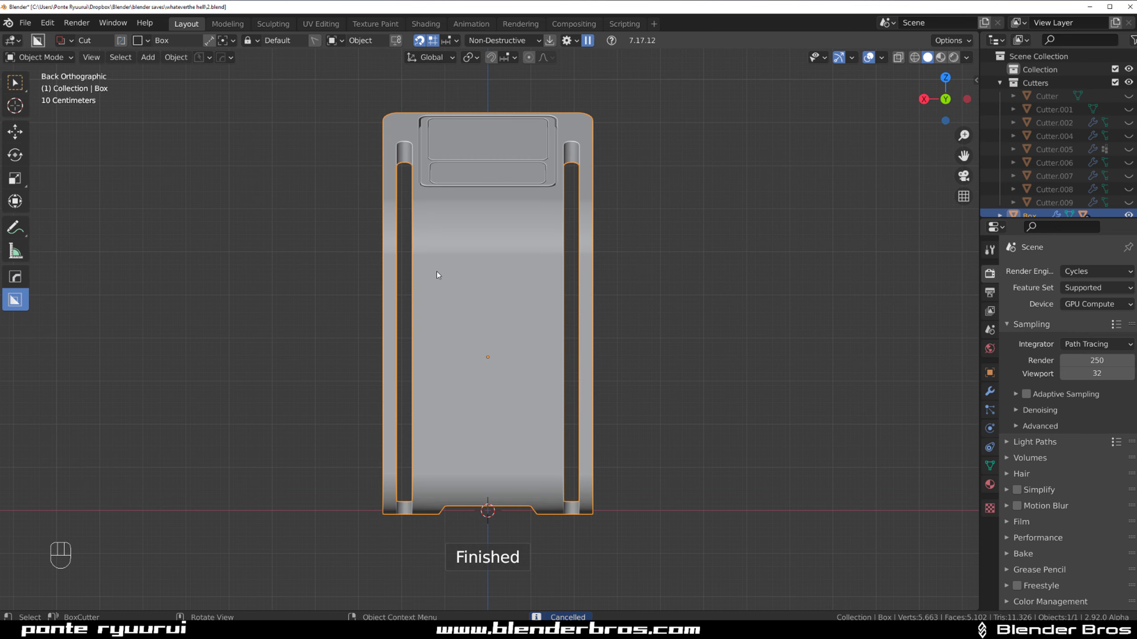
mouse_move(437, 271)
left_mouse_down()
mouse_move(510, 287)
mouse_move(546, 317)
mouse_move(539, 303)
left_mouse_up()
left_click_drag(539, 307, 538, 307)
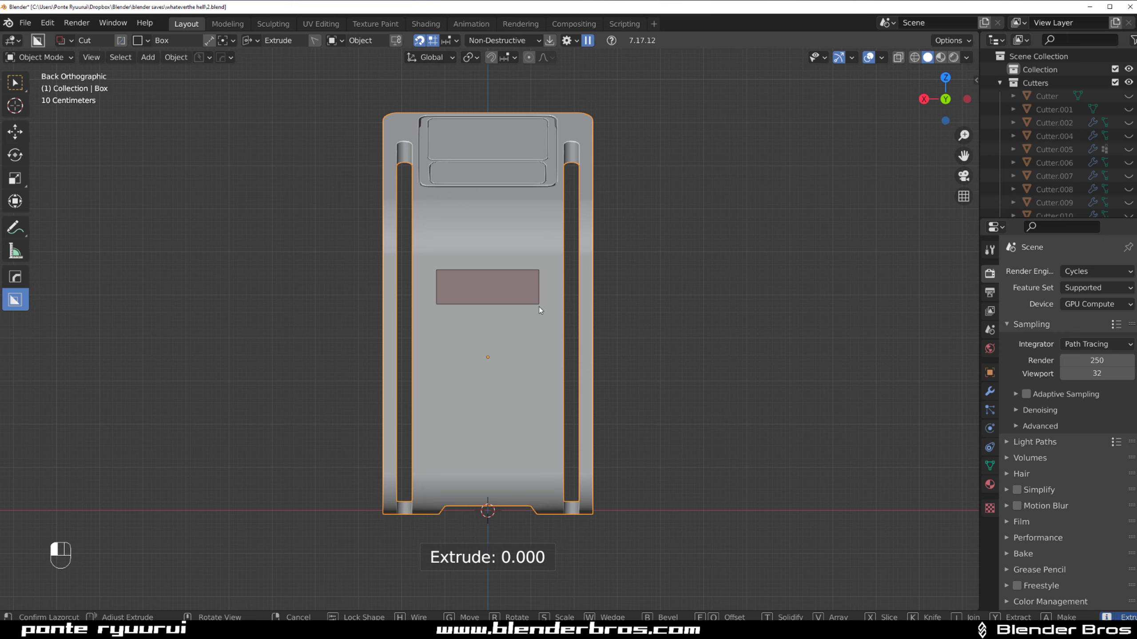
key("b")
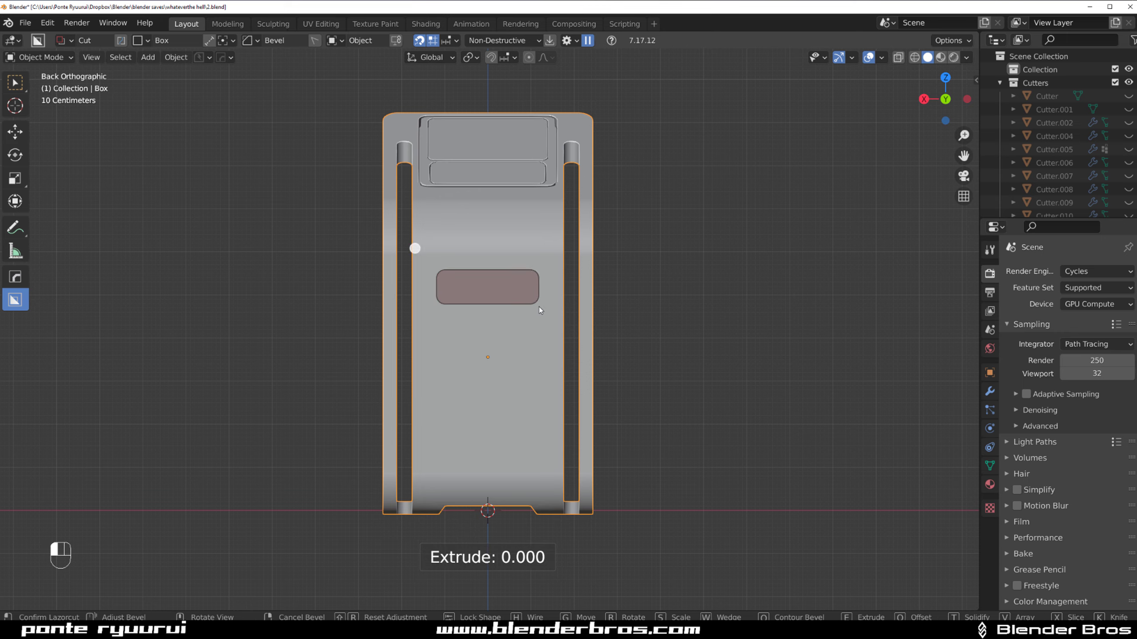
Array the rounded box down the upright as three copies spaced about 0.022 apart and cut them through the panel
key("v")
key("shift")
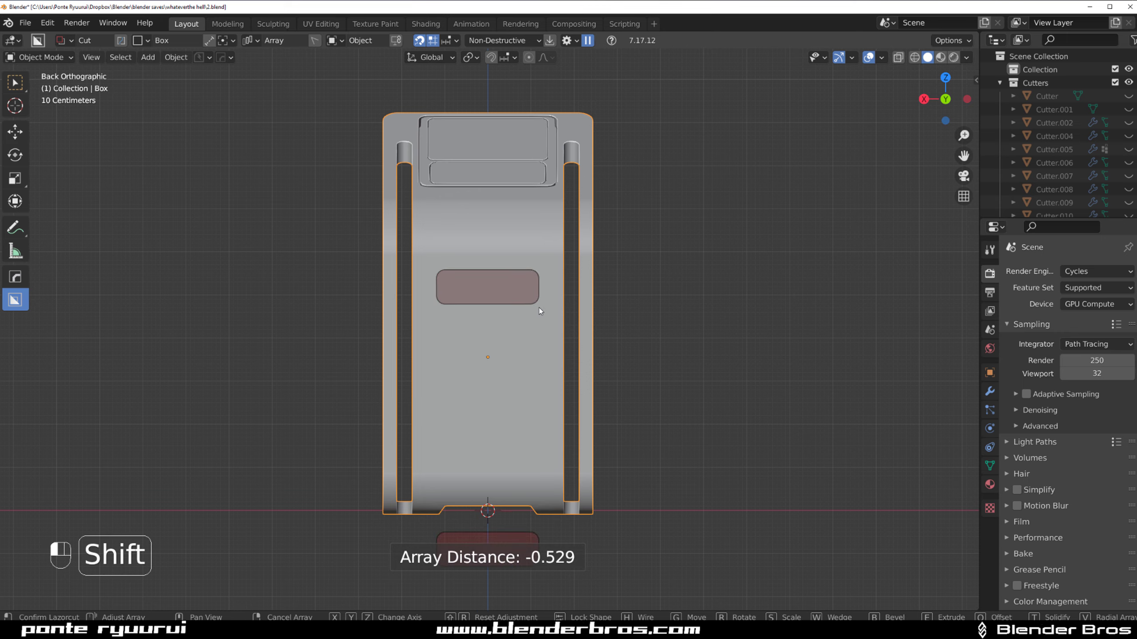
key("shift+r")
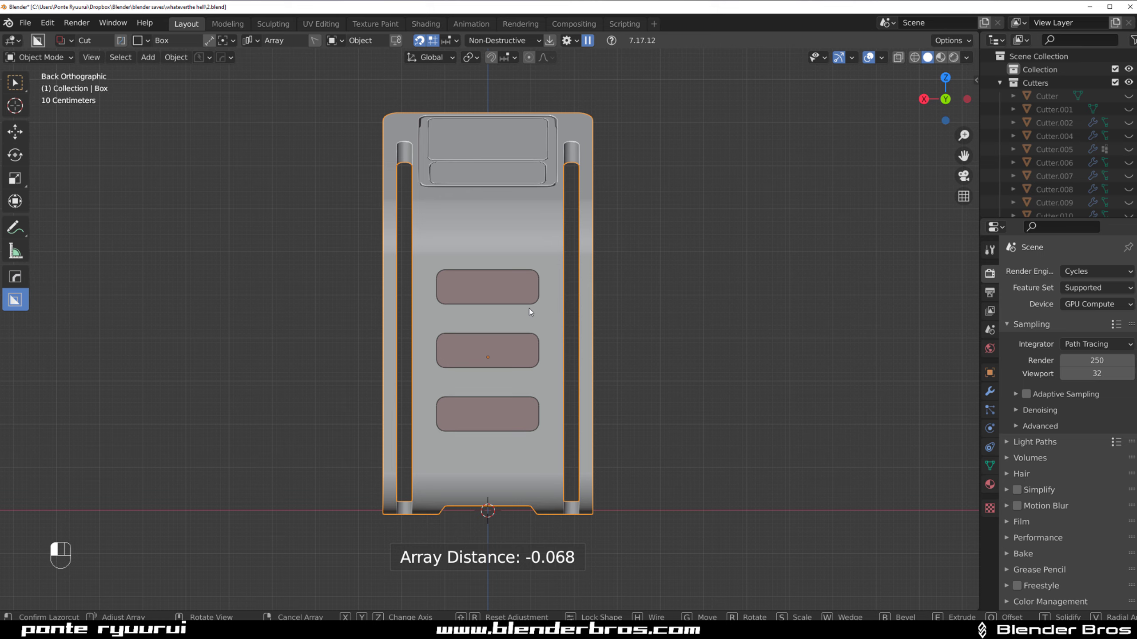
left_click_drag(534, 309, 535, 308)
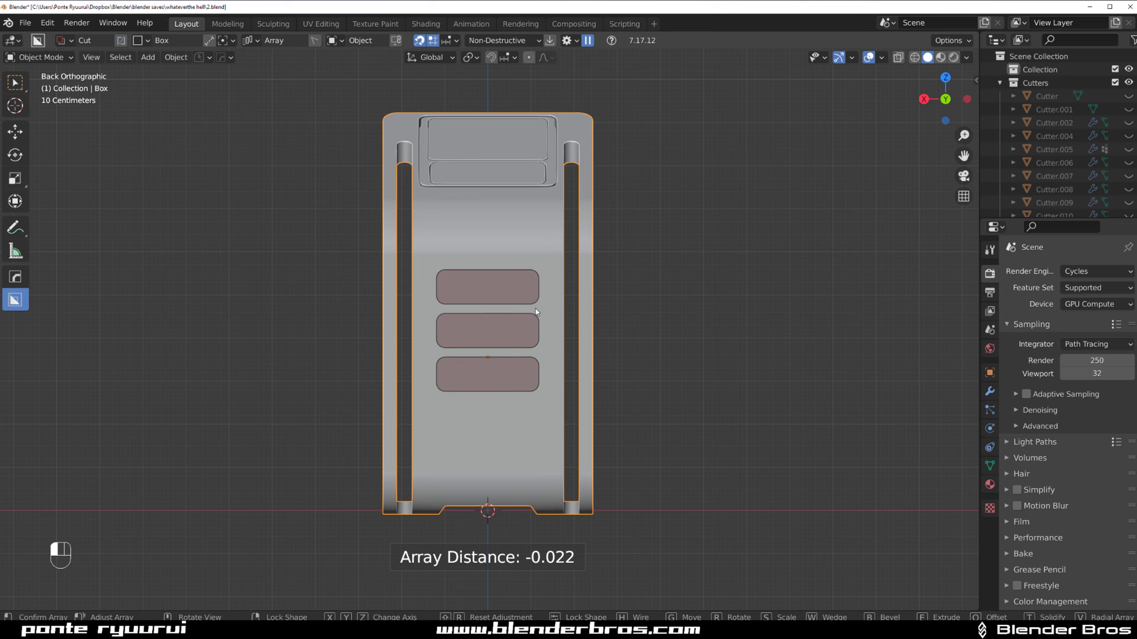
left_click(688, 309)
Examine the three window cuts, the bend and the grooved upper flange from several angles in perspective view
middle_click_drag(688, 309, 801, 306)
key("KP_5")
middle_click_drag(711, 293, 427, 244)
key("KP_5")
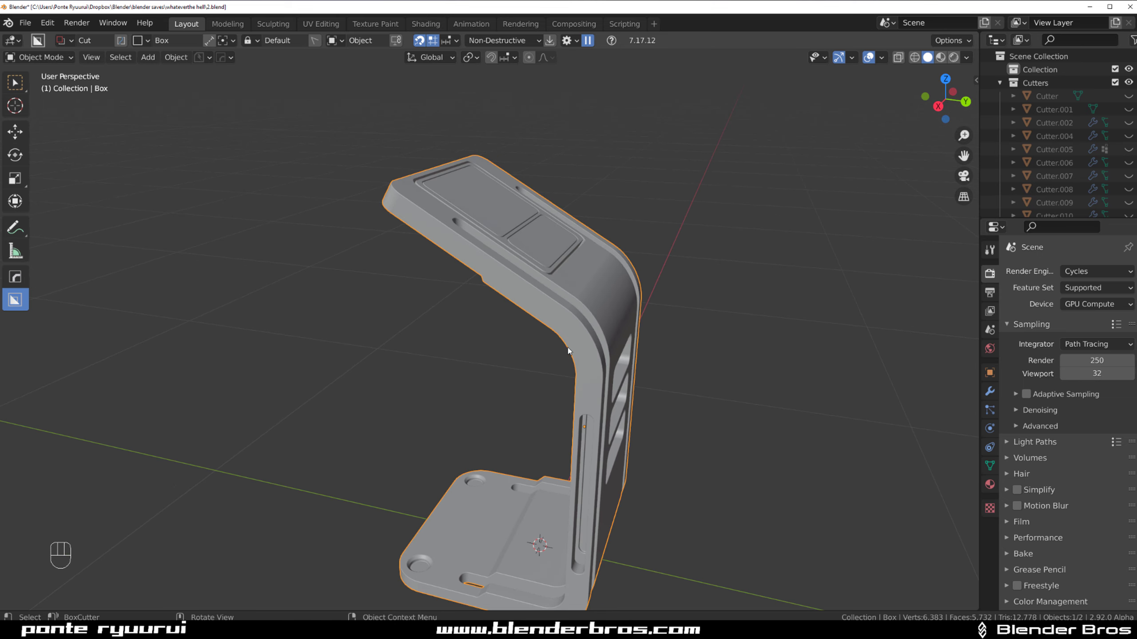
middle_click_drag(568, 351, 589, 309)
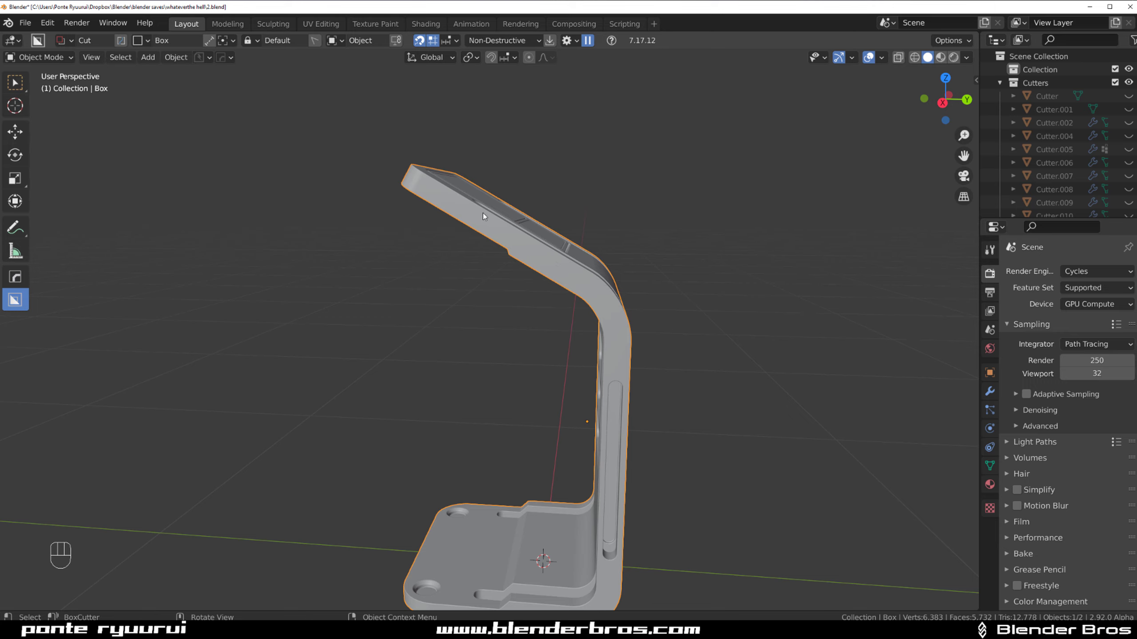
middle_click_drag(597, 245, 574, 357)
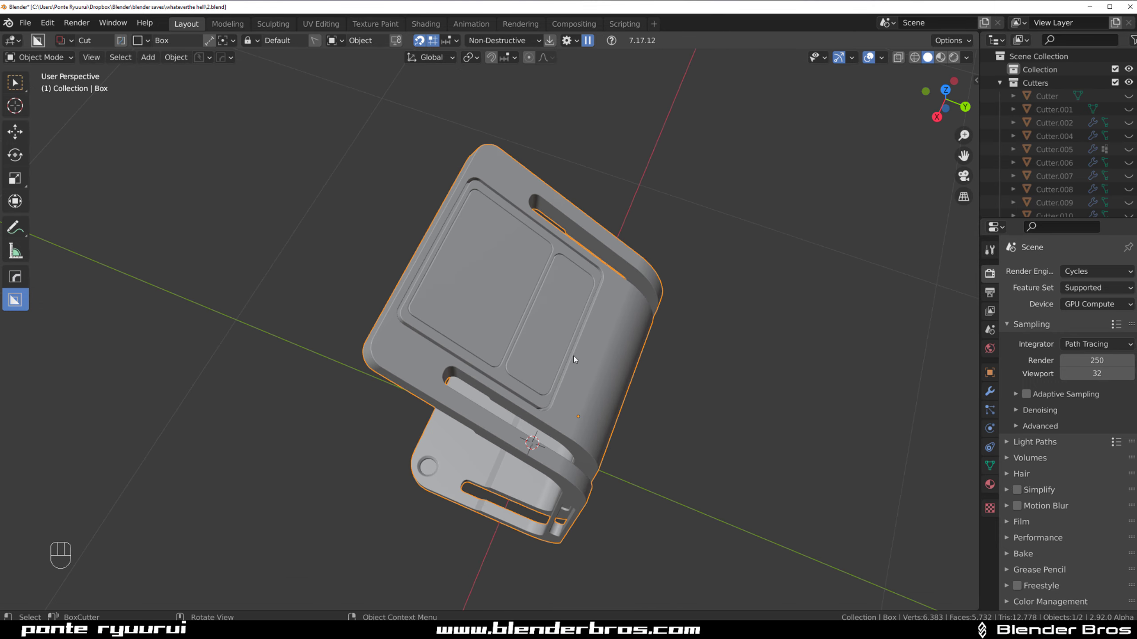
middle_click_drag(696, 255, 544, 324)
Select the outer edge path running from one end of the bend around the upper flange's rim to the other end
key("Tab")
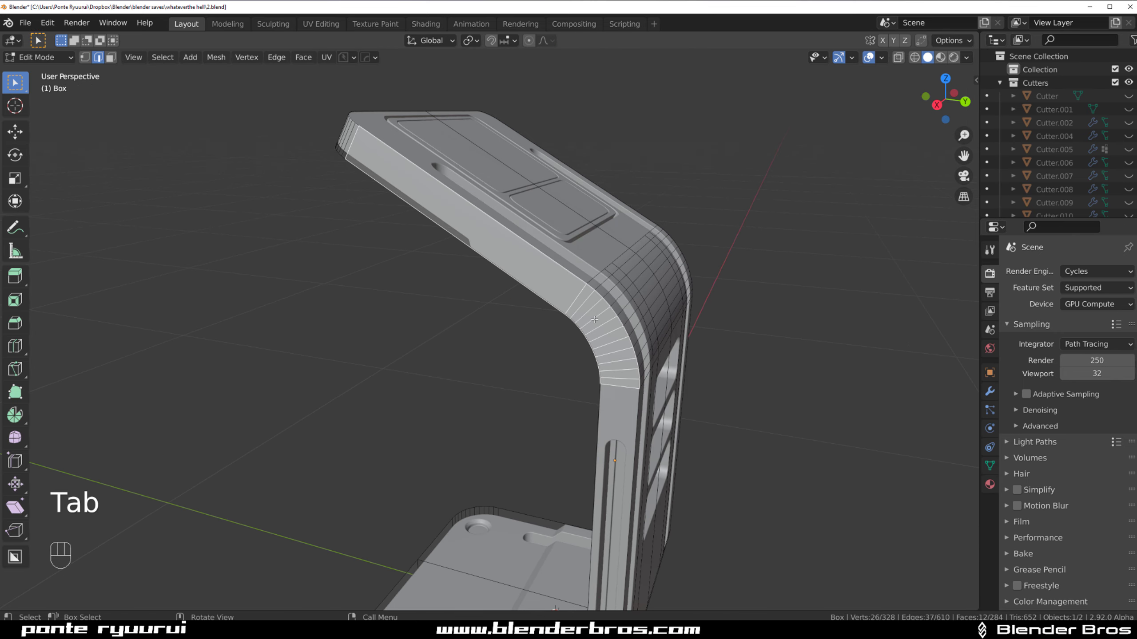
left_click(640, 382)
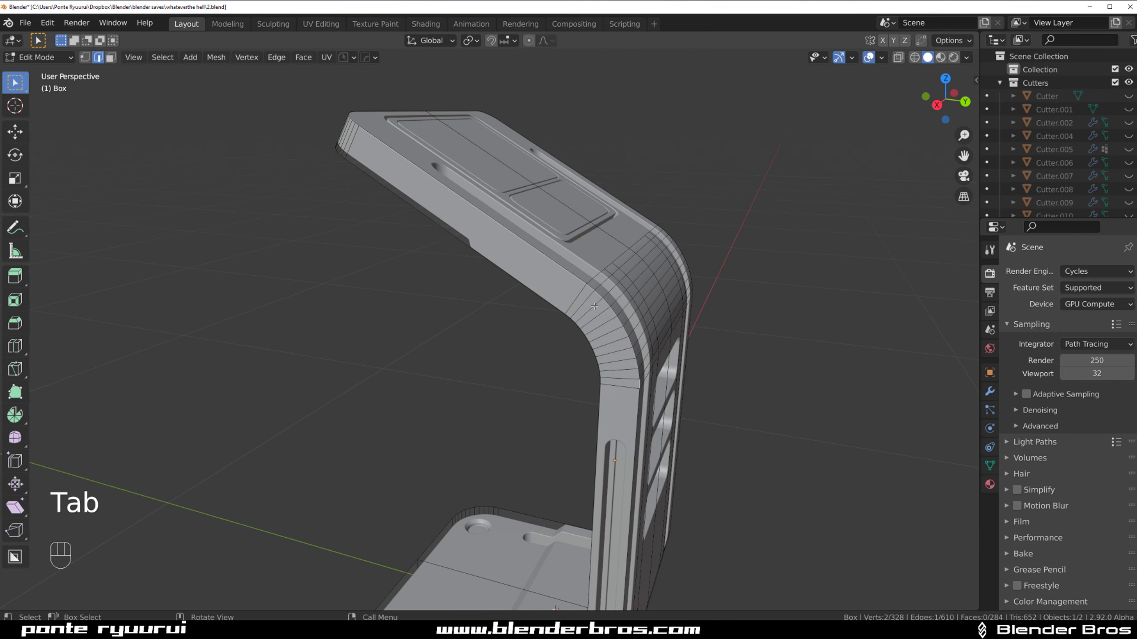
left_click(404, 160, "ctrl")
middle_click_drag(404, 159, 511, 154)
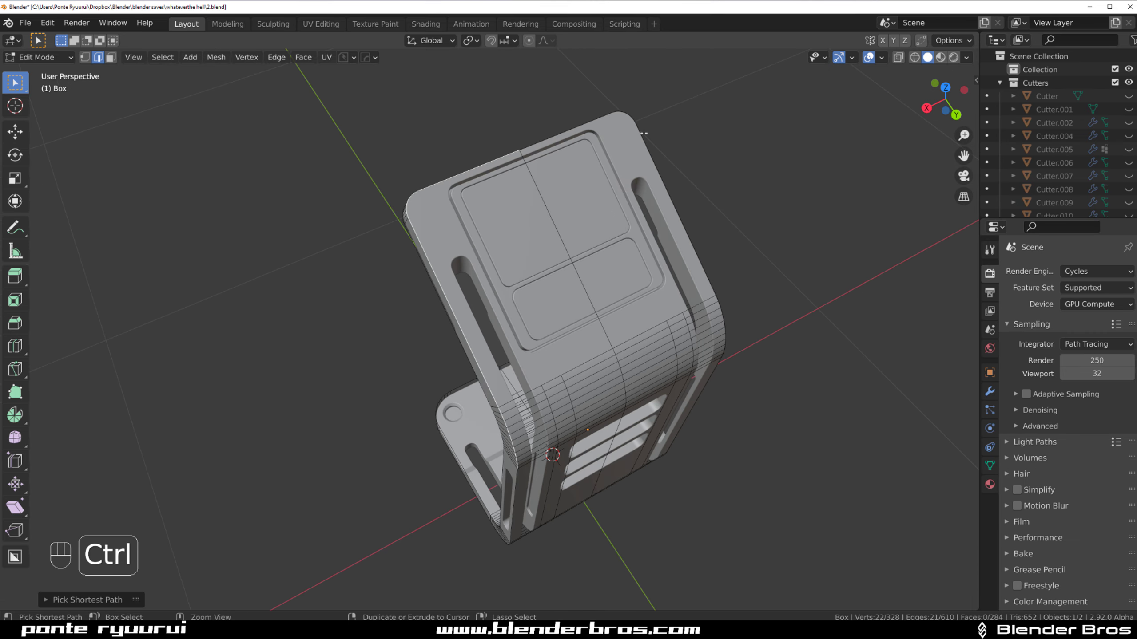
middle_click_drag(781, 334, 701, 199)
scroll(698, 201, "up", 2)
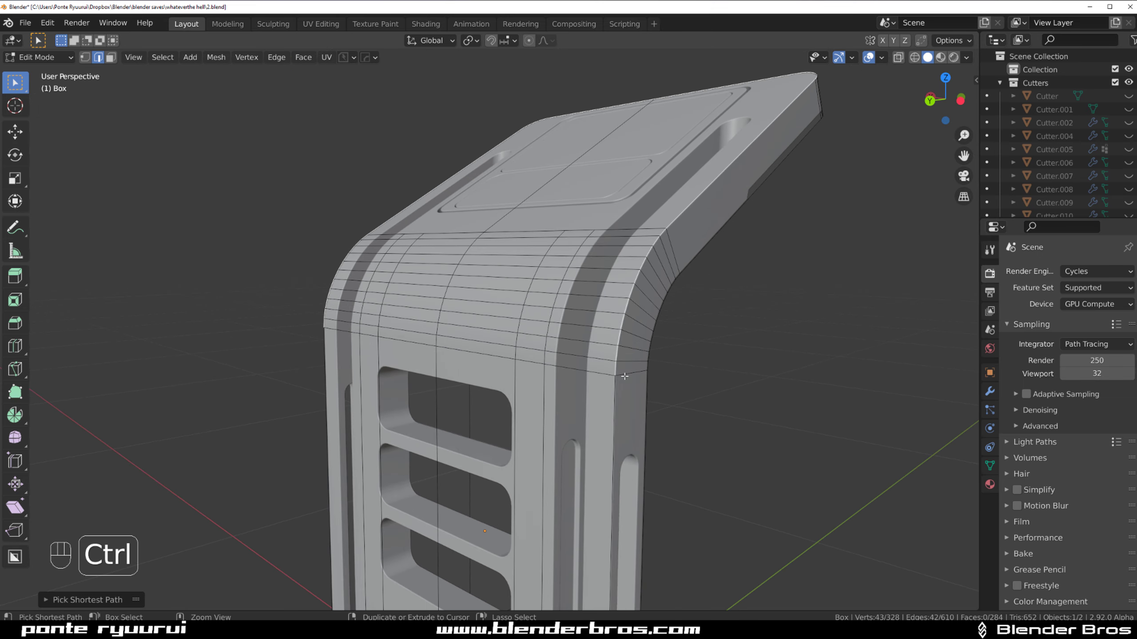
middle_click_drag(533, 342, 632, 332)
scroll(620, 333, "down", 3)
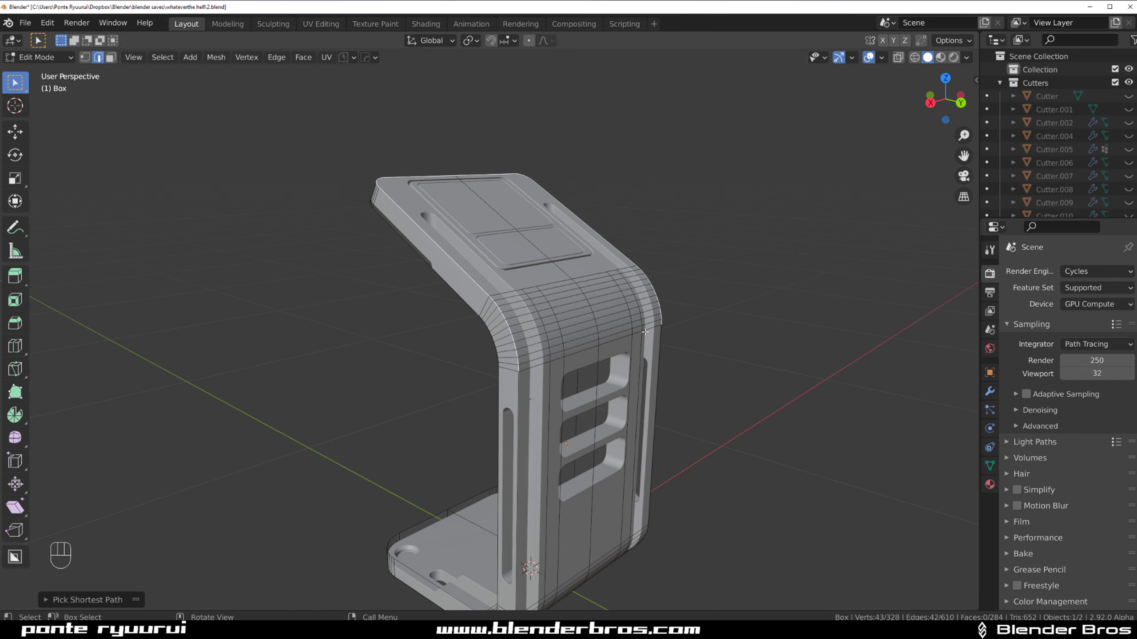
Extract the selected edges as a smooth-shaded HardOps curve pipe with width about 0.009, 12 segments and profile 6
key("q")
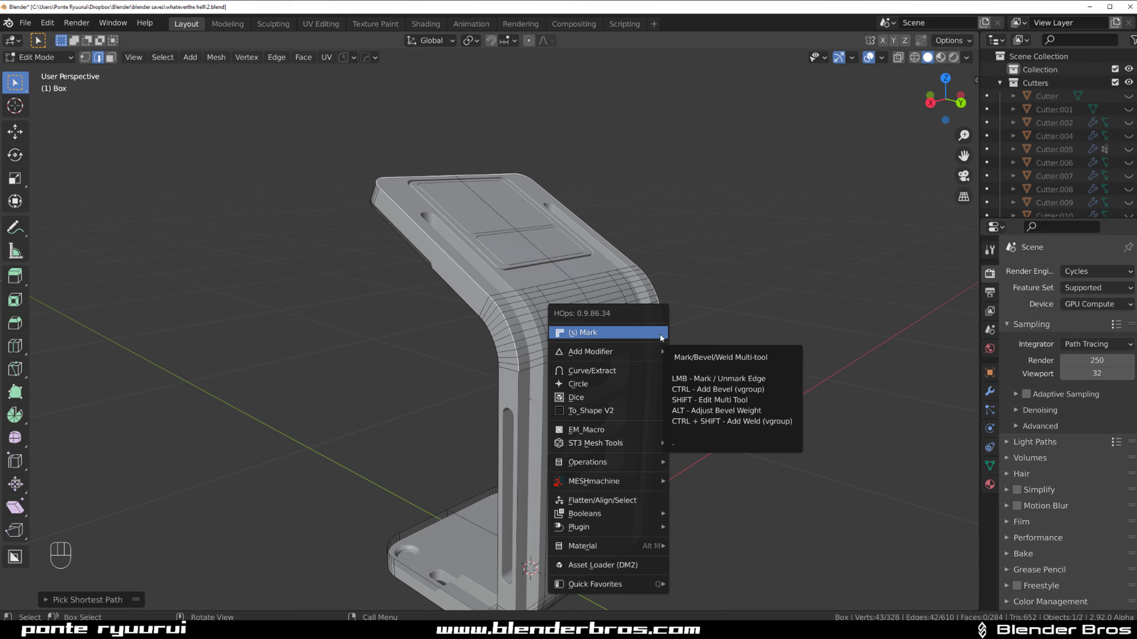
left_click(646, 370)
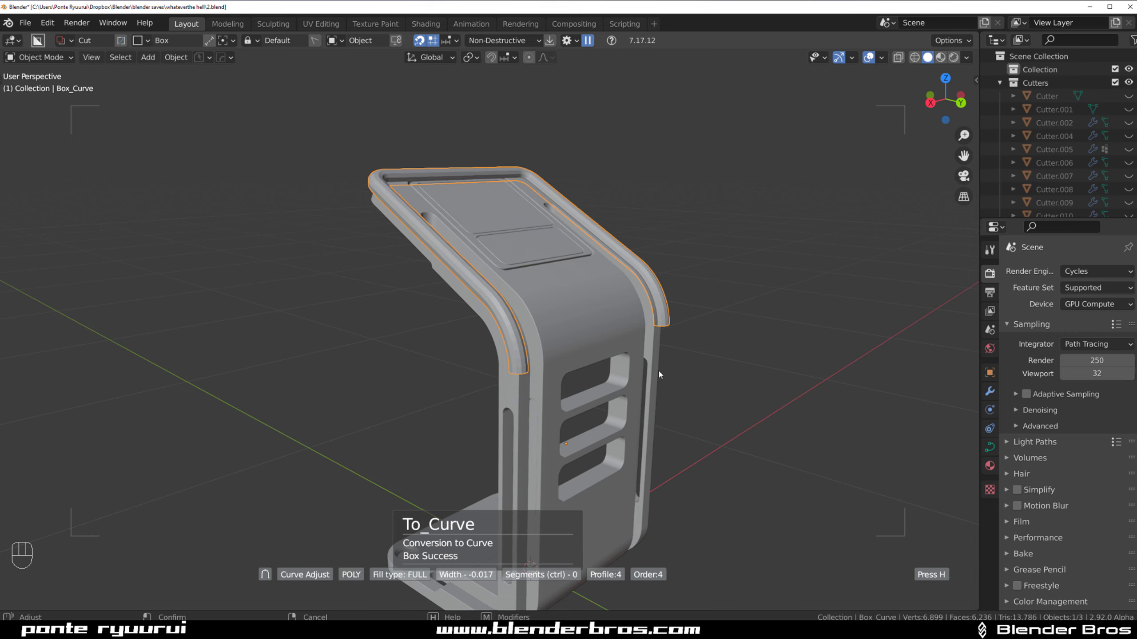
key("s")
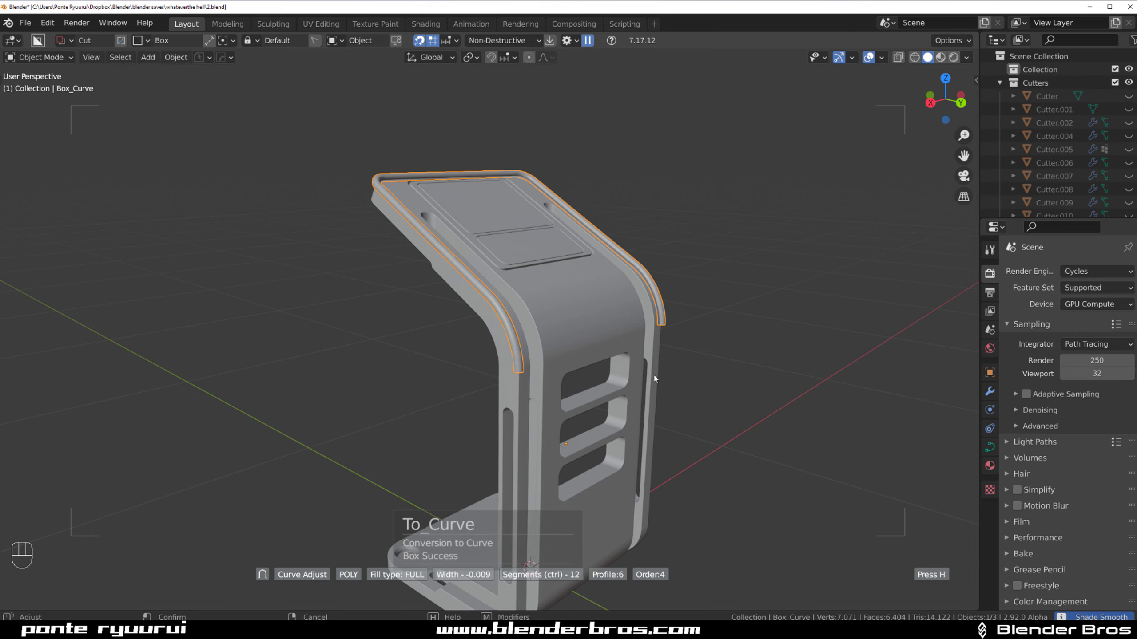
left_click(653, 376)
In top view, scale the pipe curve up by about 1.034, and widen it slightly more along X so it clears the panel's sides
scroll(653, 377, "up", 3)
middle_click_drag(653, 373, 593, 371)
key("grave")
left_click(608, 155)
key("KP_5")
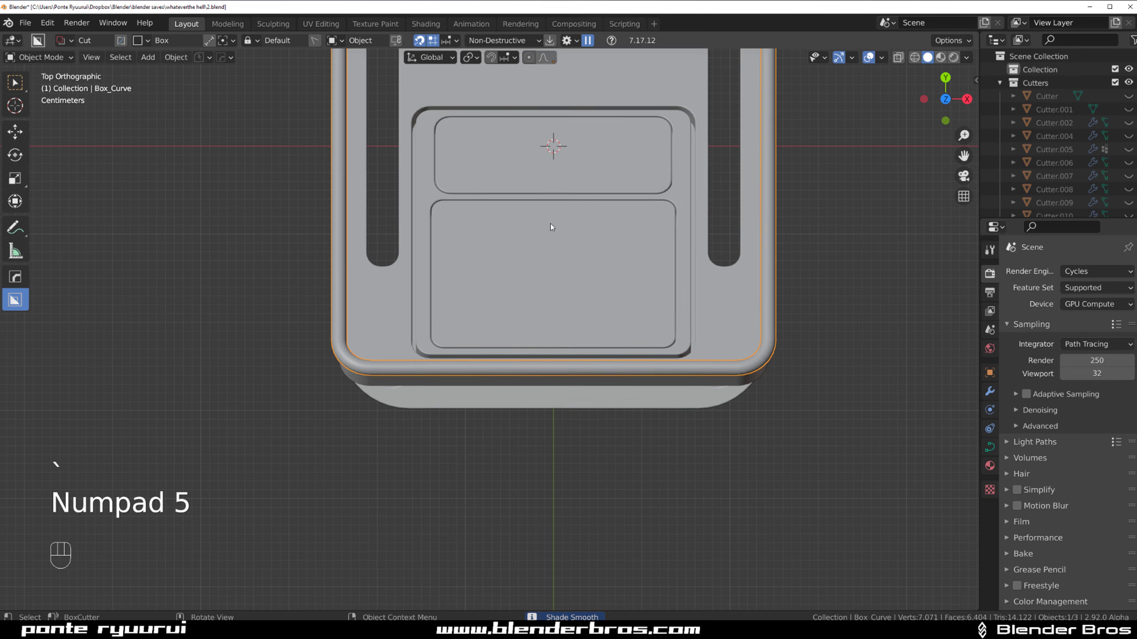
key("s")
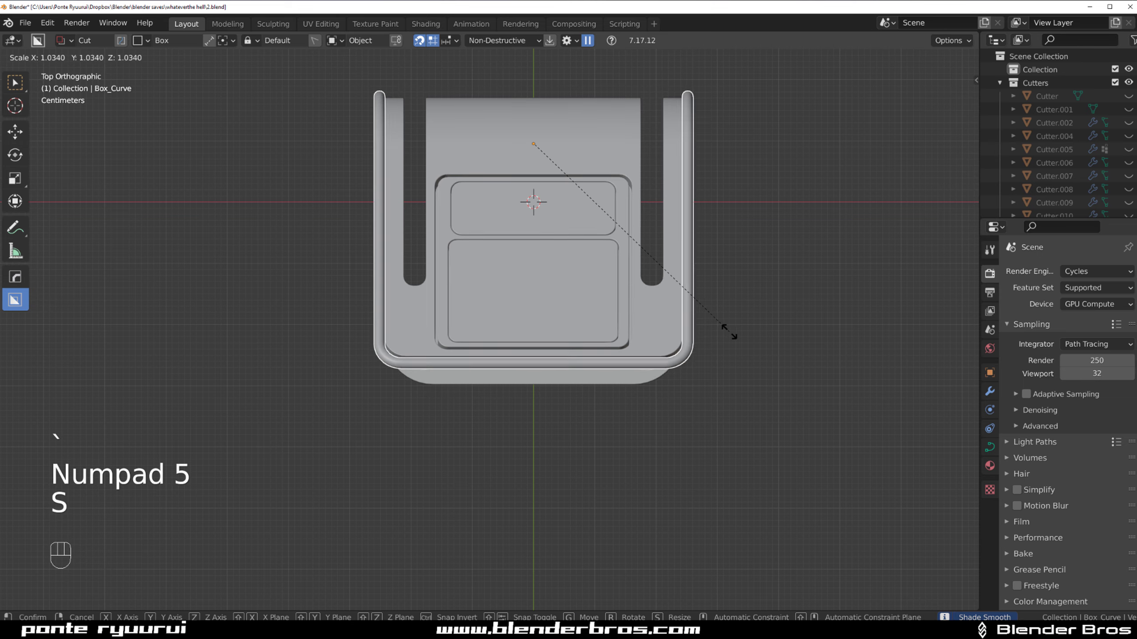
left_click(732, 336, "shift")
key("s")
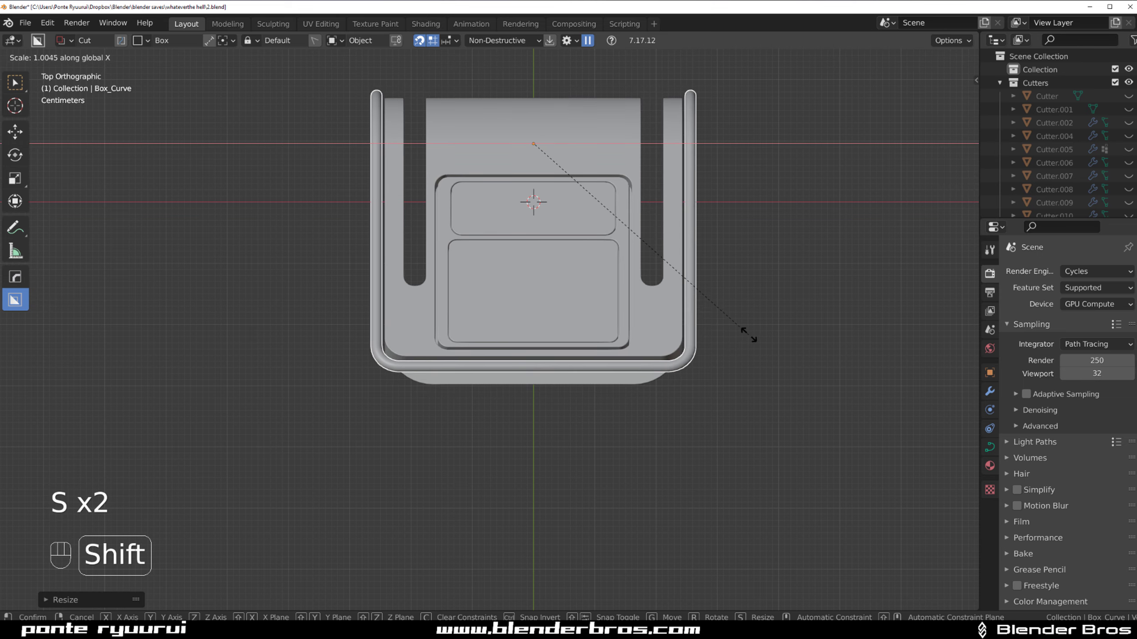
left_click(838, 346, "shift")
In right side view, move the pipe curve down and outward so it runs along the middle of the flange's thickness
middle_click_drag(839, 345, 653, 229)
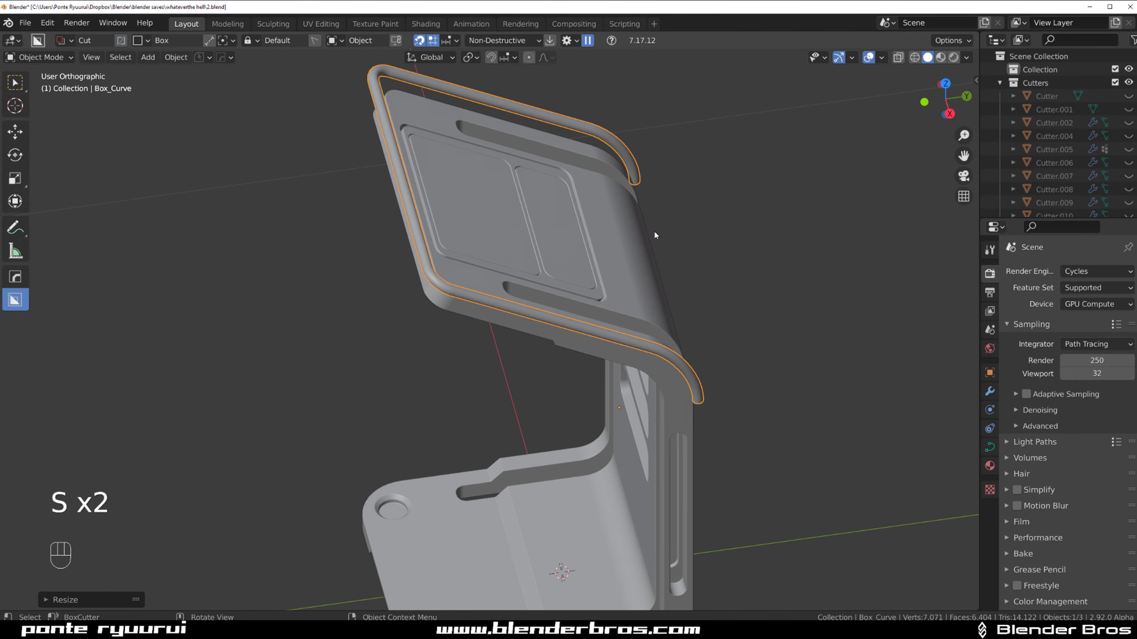
key("grave")
left_click(779, 290)
scroll(780, 291, "down", 3)
scroll(613, 270, "up", 2)
key("g")
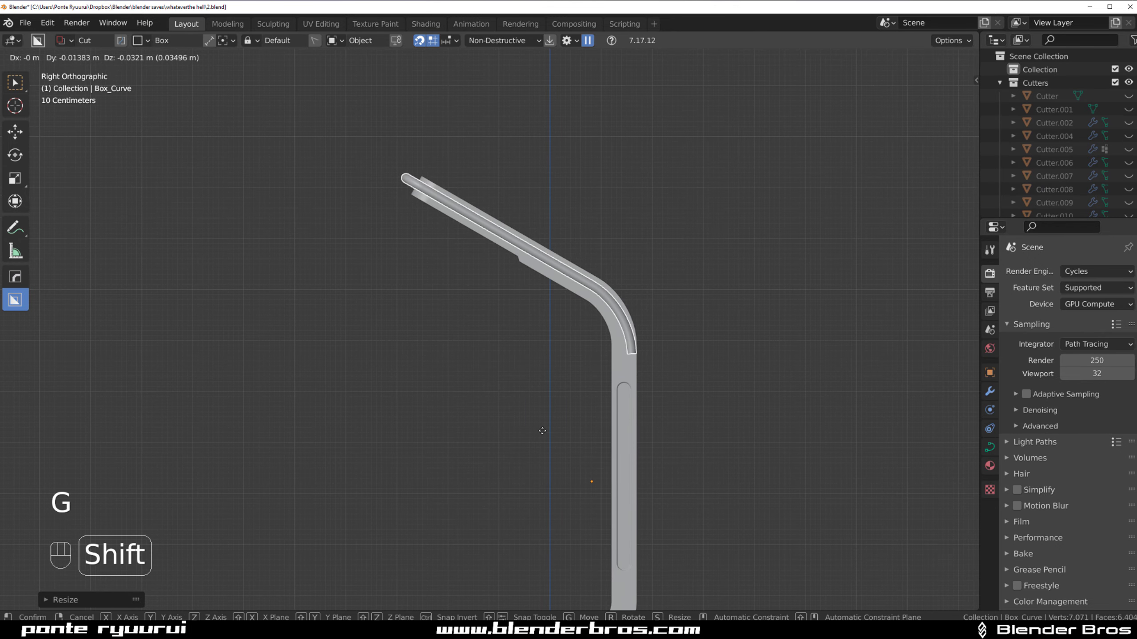
left_click(542, 430)
scroll(605, 350, "up", 3)
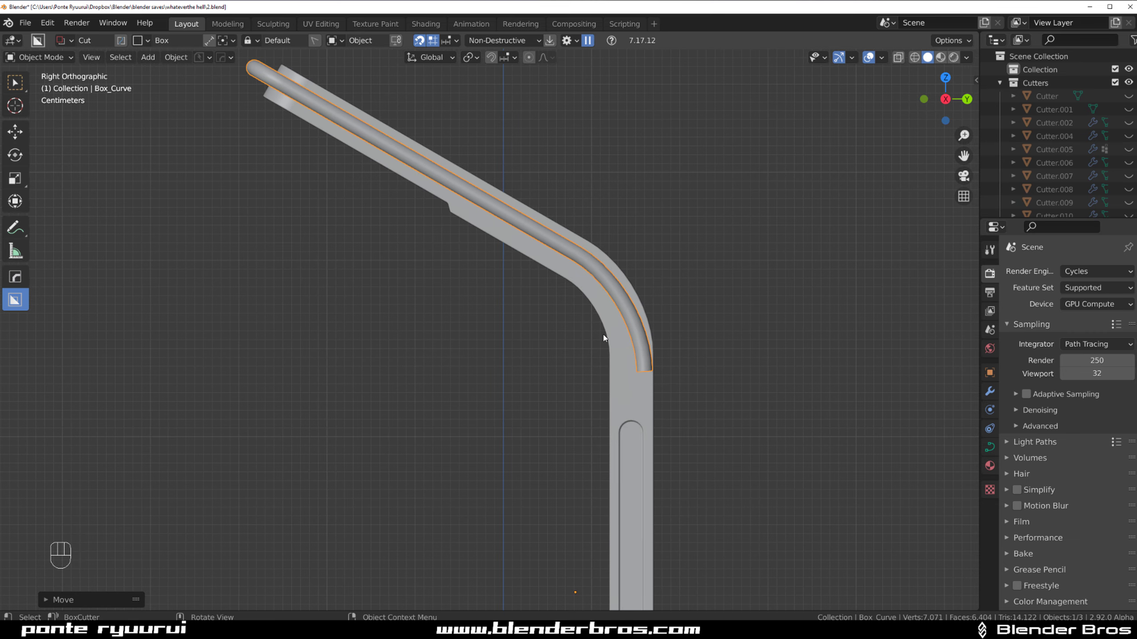
key("g")
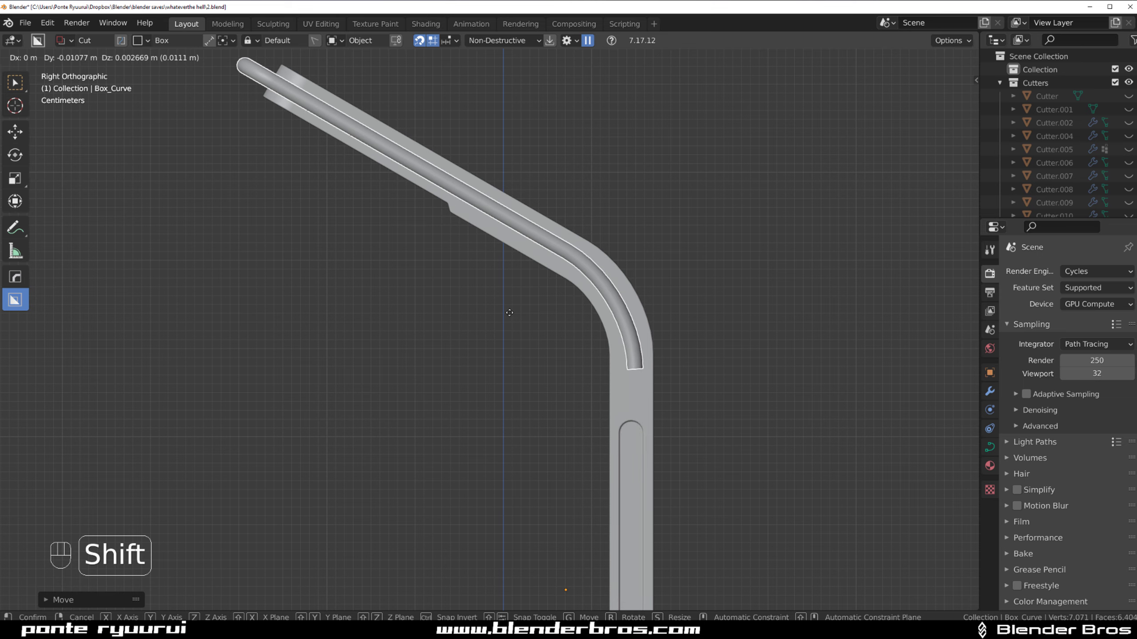
left_click(525, 319)
Select the last three control points at the pipe curve's lower end and nudge them slightly within the upright's thickness
scroll(525, 319, "up", 3)
middle_click_drag(714, 373, 547, 339, "shift")
key("Tab")
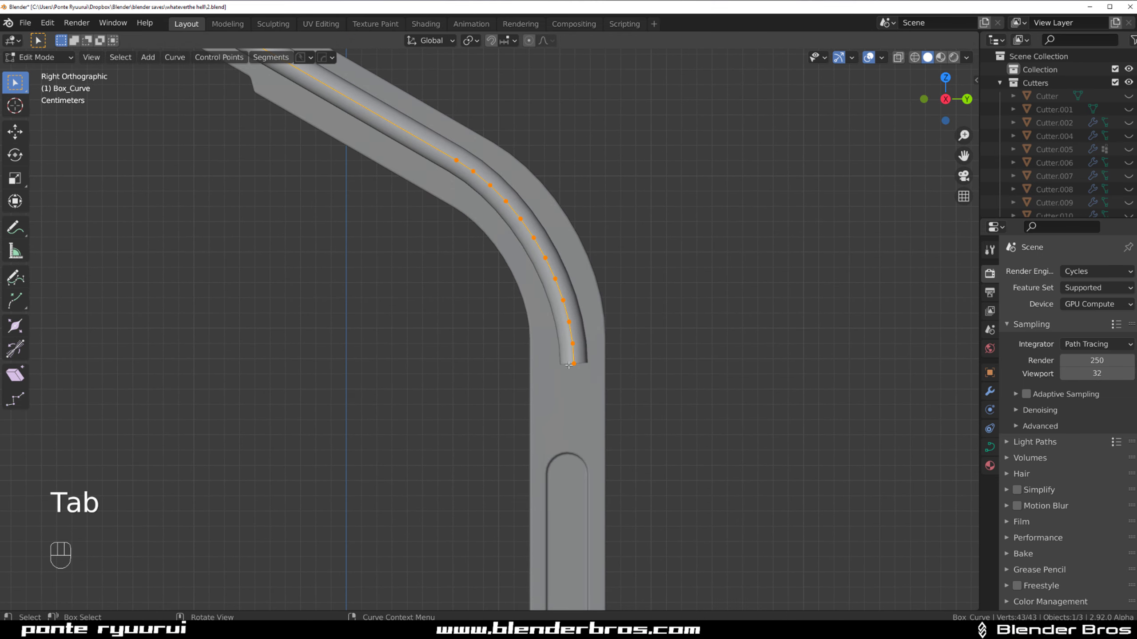
key("shift+Tab")
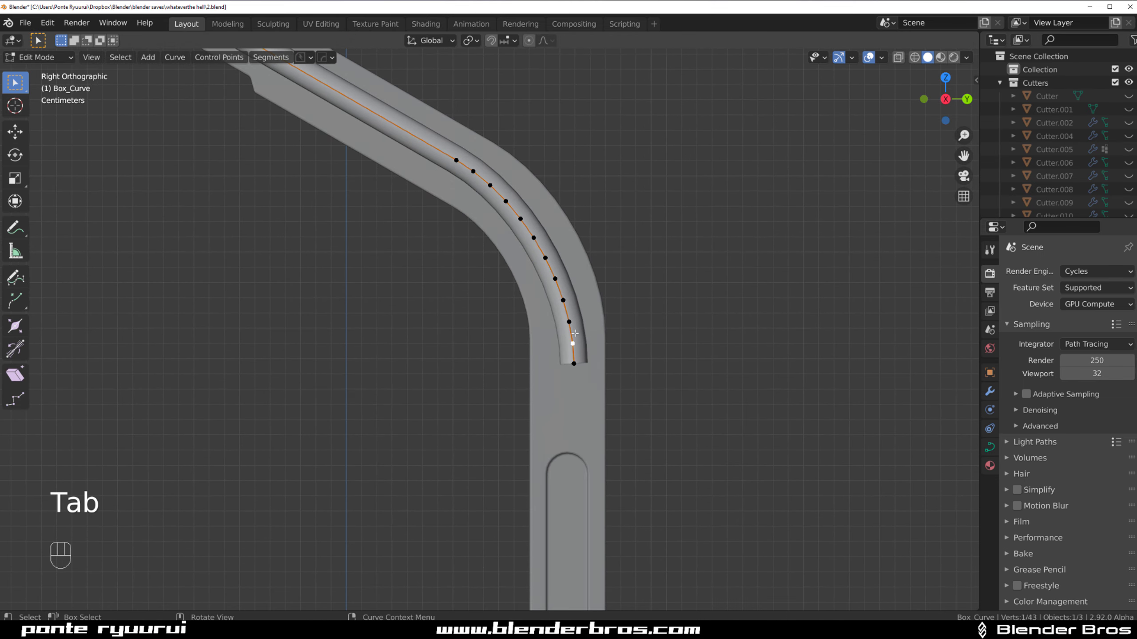
left_click(574, 364, "ctrl")
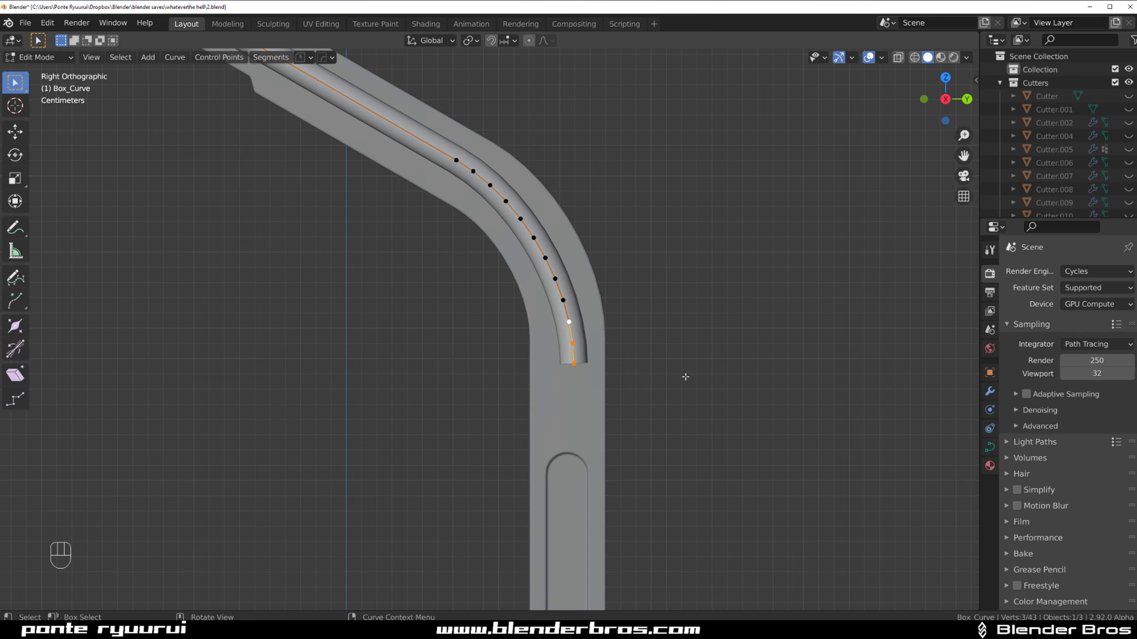
key("g")
left_click(654, 381)
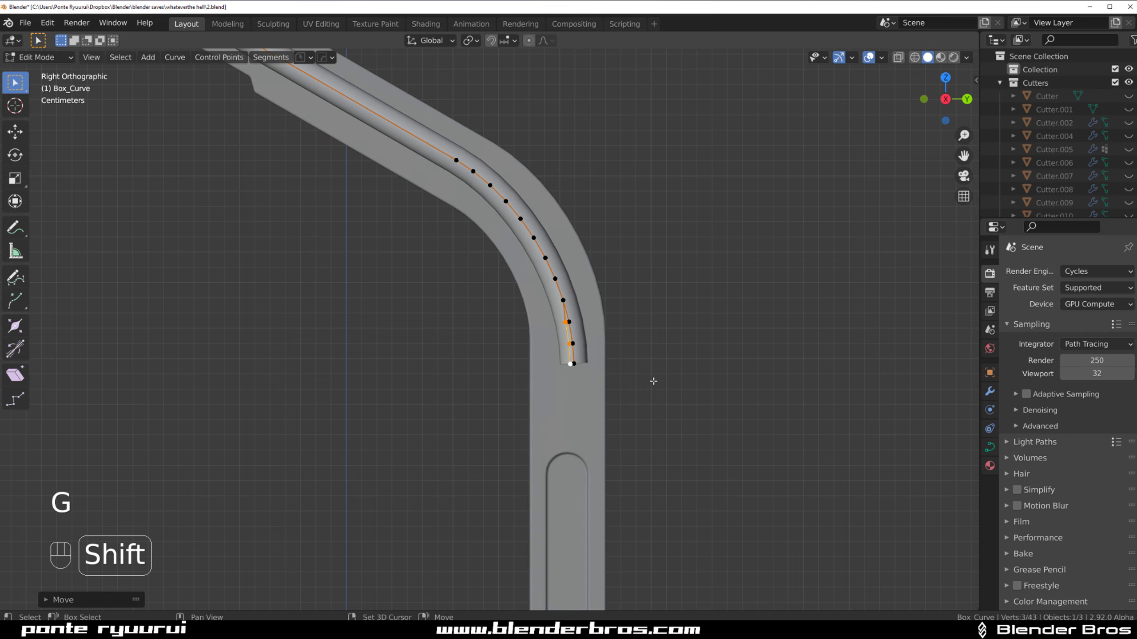
Examine the control points at both lower ends of the pipe curve in side and angled views
left_click(581, 349)
mouse_move(606, 334)
middle_mouse_down()
mouse_move(607, 345)
mouse_move(649, 329)
mouse_move(603, 326)
middle_mouse_up()
scroll(606, 344, "down", 5)
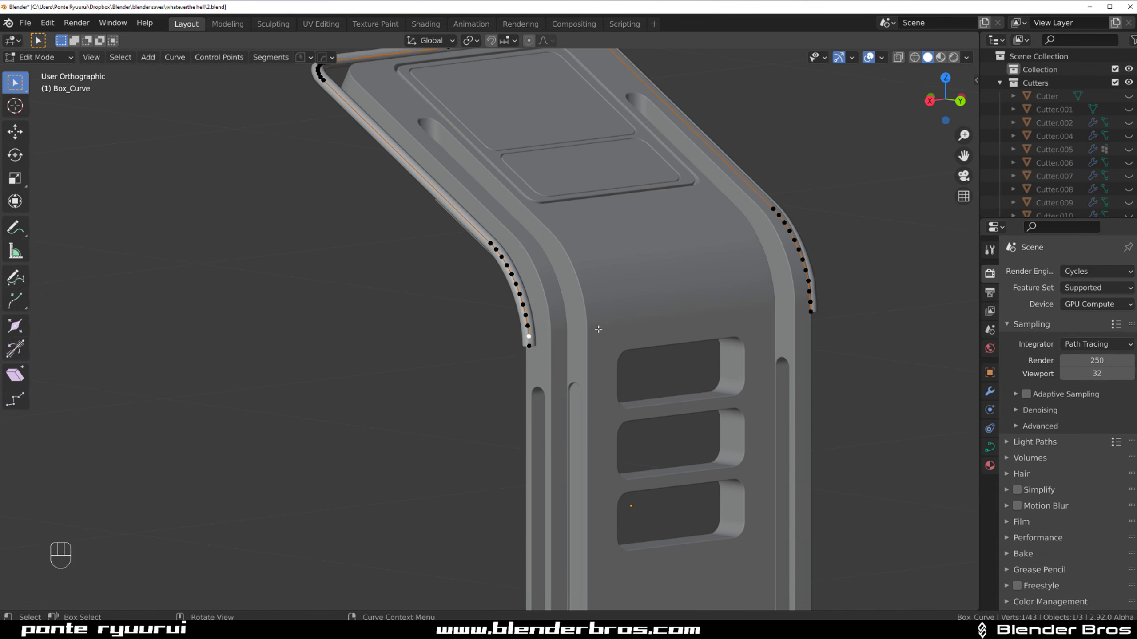
scroll(543, 355, "up", 3)
key("grave")
left_click(687, 351)
scroll(687, 350, "up", 4)
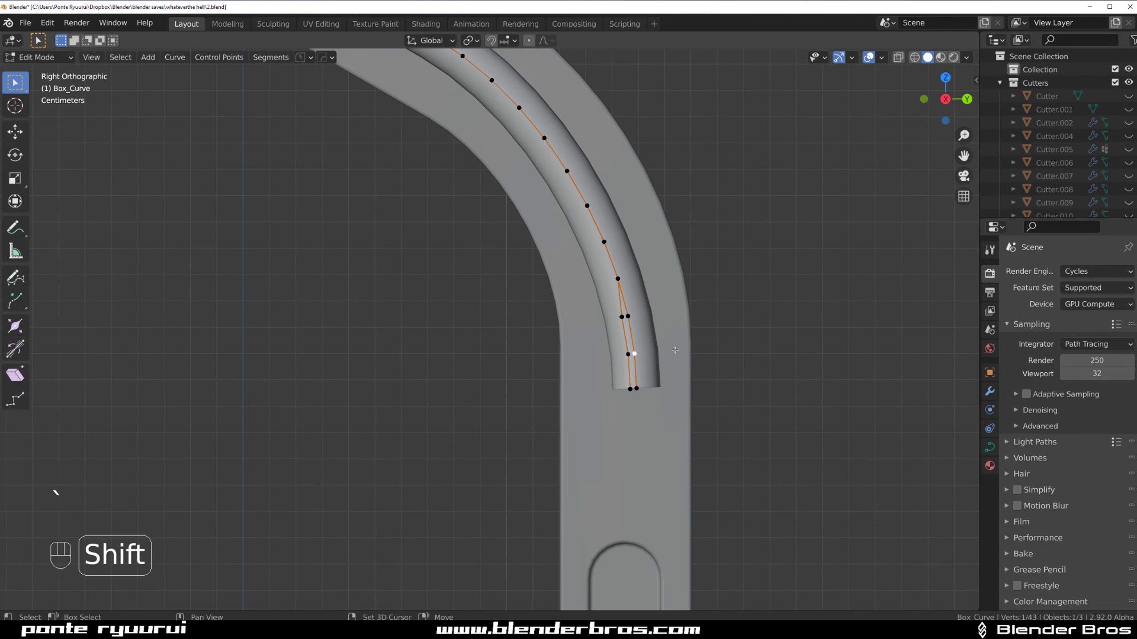
middle_click_drag(671, 352, 542, 325, "shift")
middle_click_drag(533, 323, 475, 330)
scroll(555, 322, "down", 6)
middle_click_drag(832, 286, 776, 294)
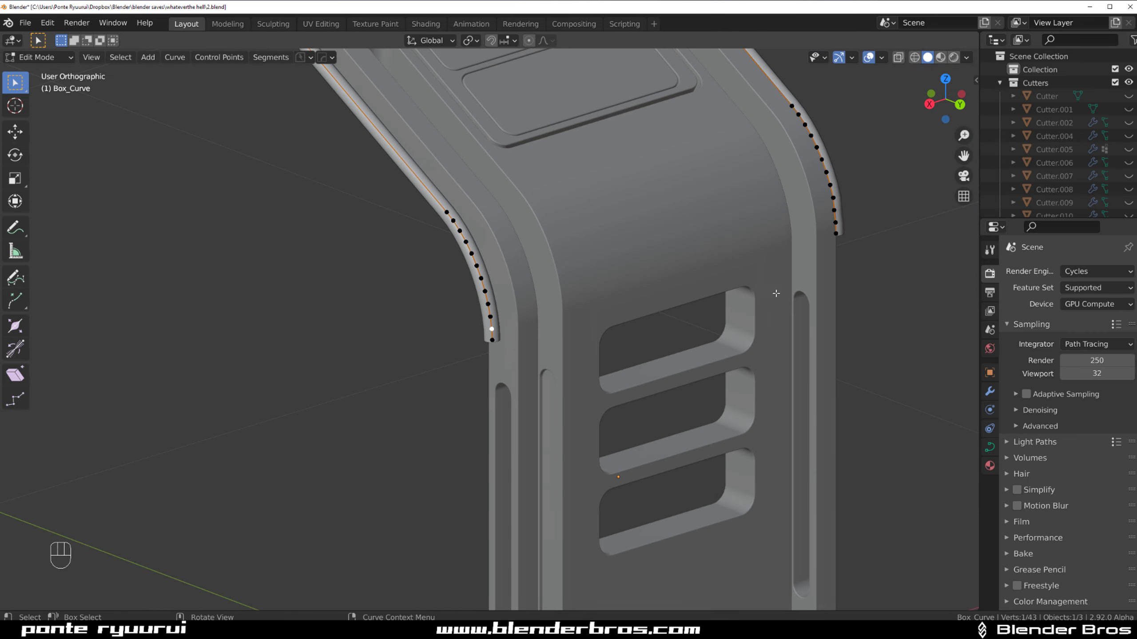
Select the control points on one leg of the pipe curve and delete them, leaving only the opposite leg and top bar
left_click(799, 112, "ctrl")
key("x")
left_click(795, 97)
In right side view, nudge the control points at the remaining leg's lower end so the pipe finishes straight within the upright's thickness
key("grave")
left_click(702, 241)
scroll(600, 300, "up", 3)
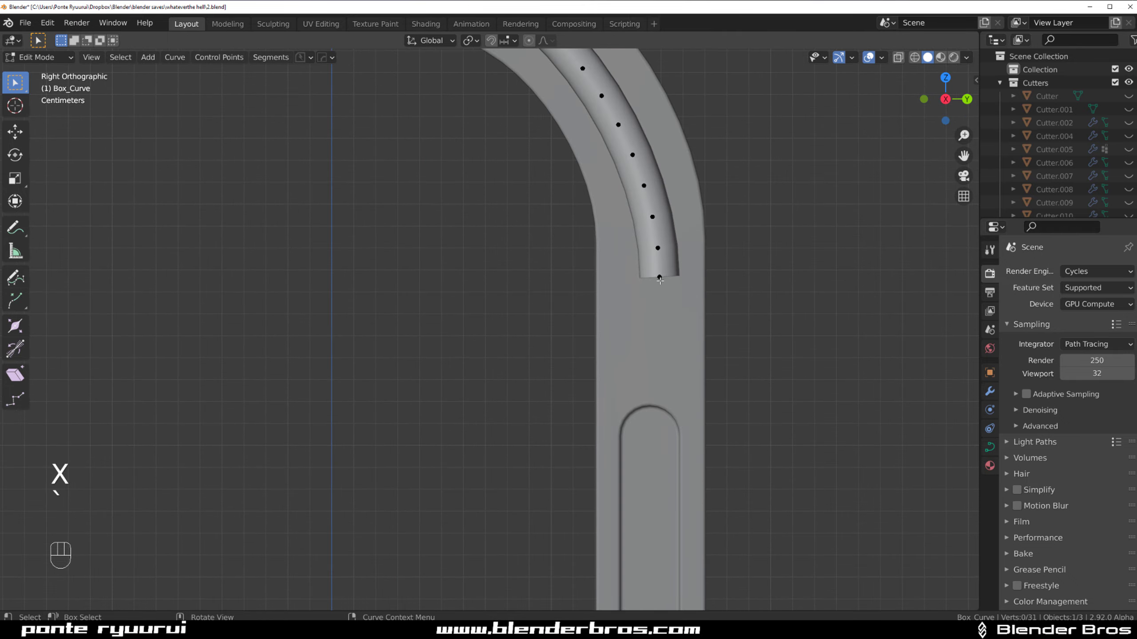
left_click(660, 281)
middle_click_drag(640, 300, 573, 357, "shift")
key("g")
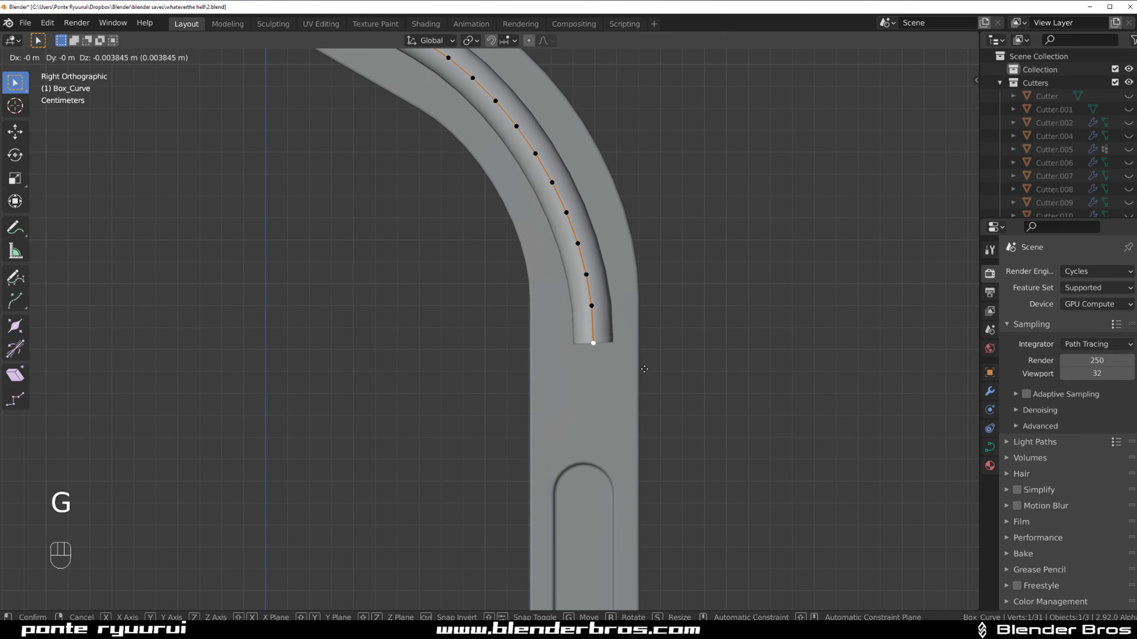
left_click(638, 304)
left_click(587, 274)
key("g")
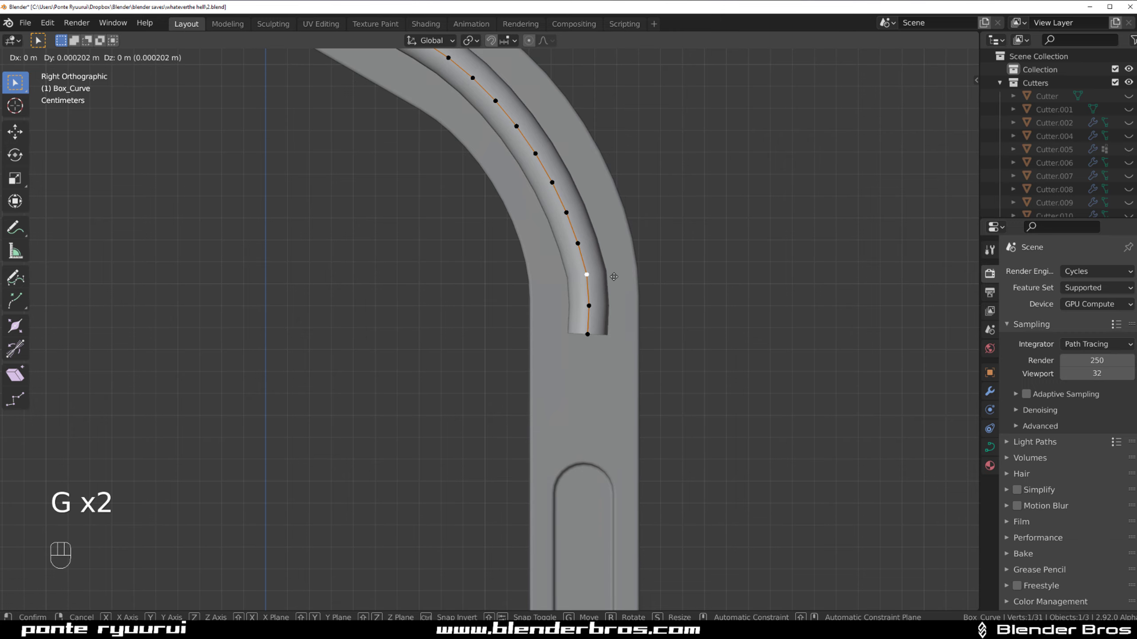
left_click(613, 290)
Move the pipe curve's last control point inward along X so the end turns into the panel's side
middle_click_drag(612, 290, 598, 333)
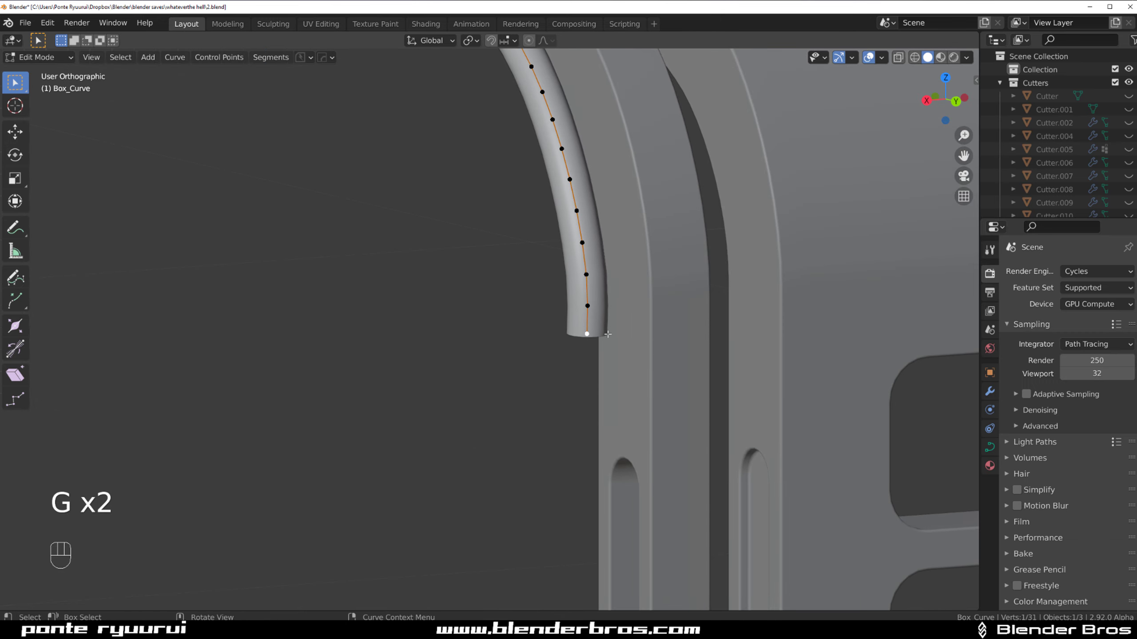
key("g")
key("x")
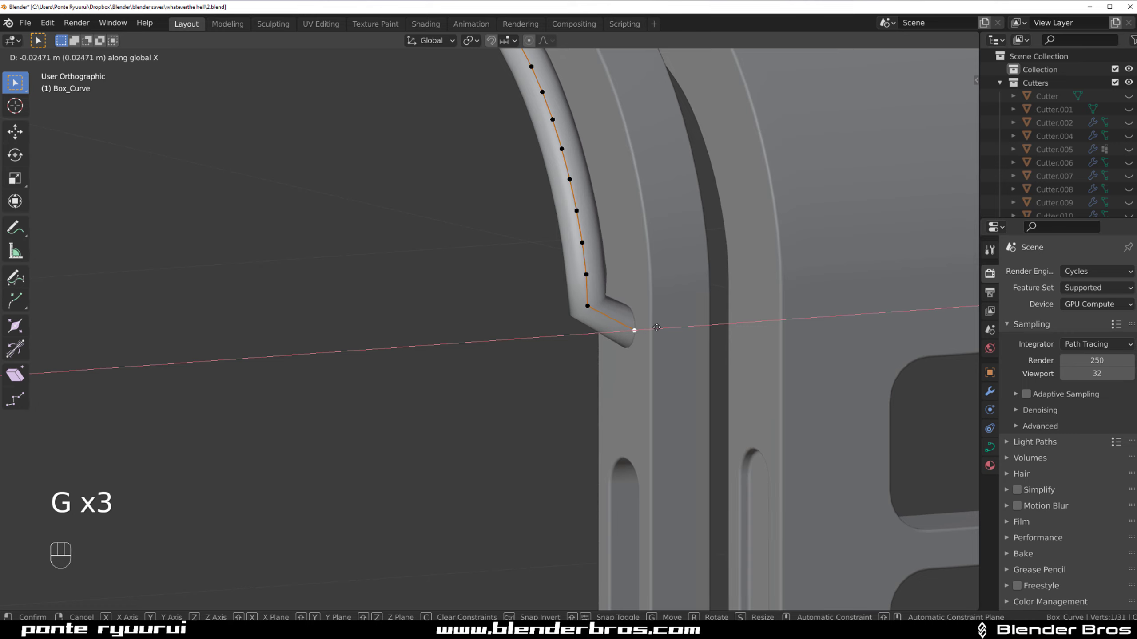
left_click(668, 319)
Move the second-to-last control point toward the panel to soften the bend, and adjust the end point along Z
left_click(587, 305)
key("g")
key("x")
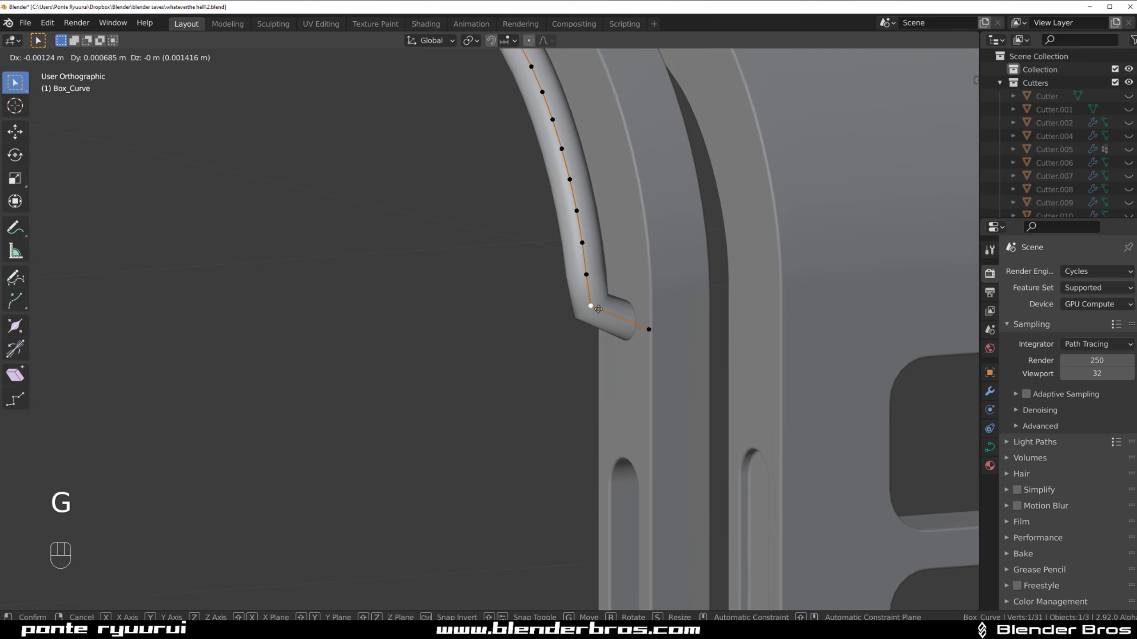
left_click(599, 300)
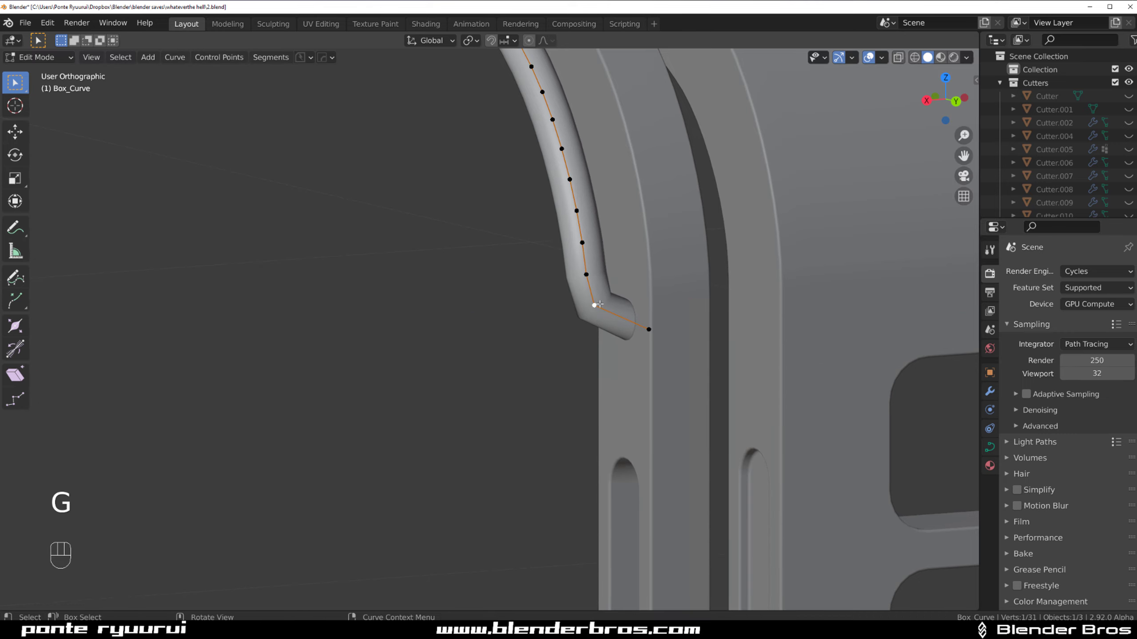
key("g")
left_click(588, 290)
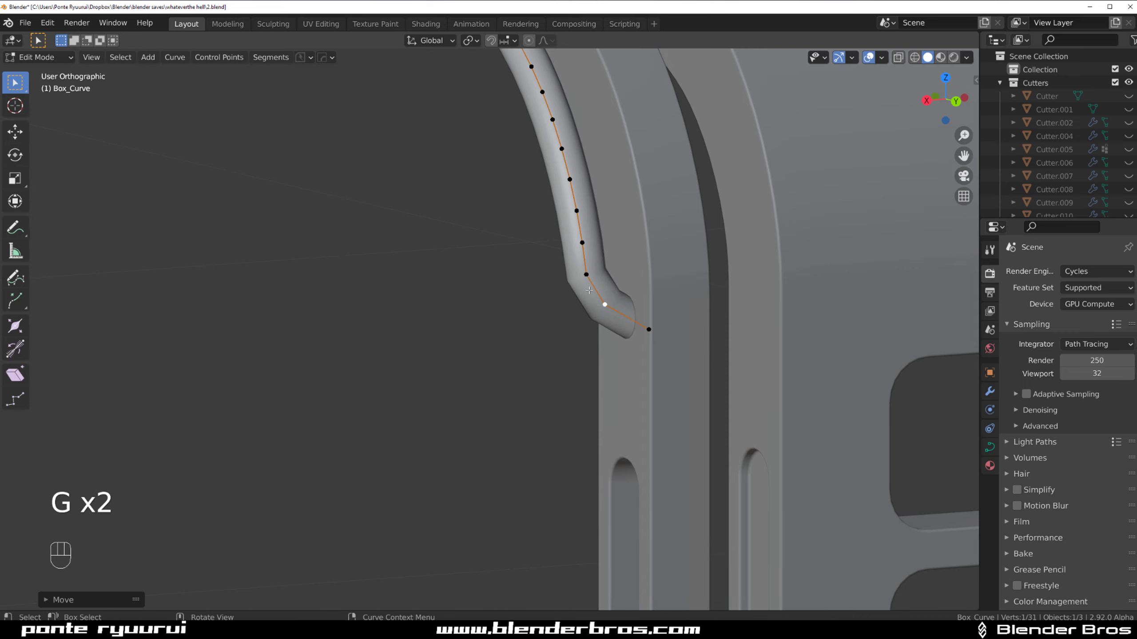
key("g")
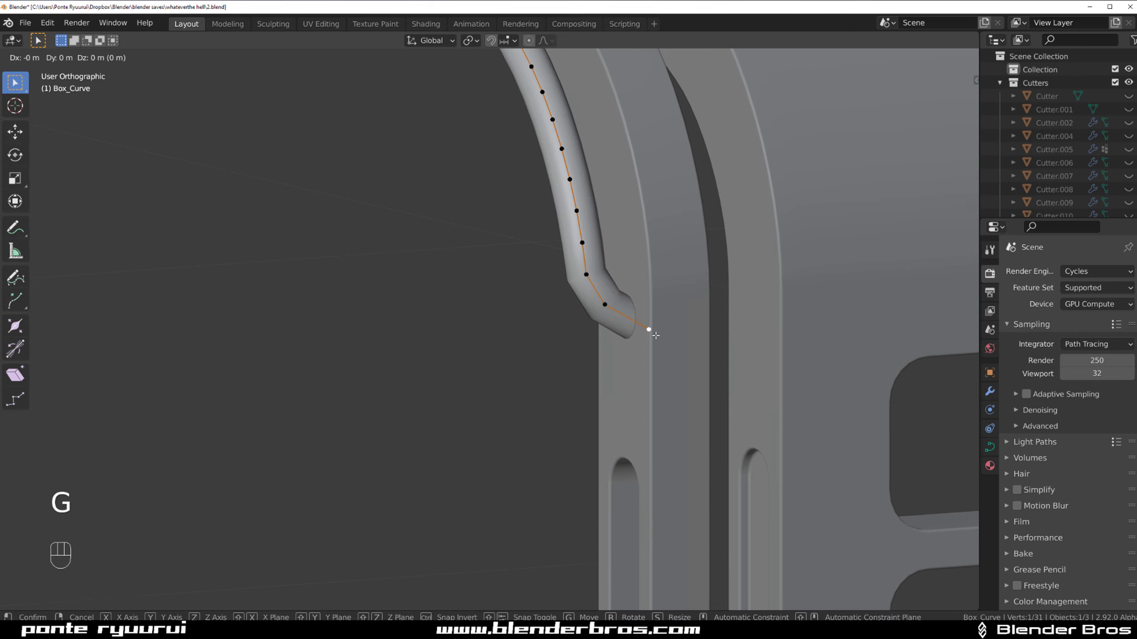
key("z")
left_click(655, 322)
Leave curve editing and mirror the pipe with a Mirror modifier onto the panel's other side
middle_click_drag(594, 276, 566, 323)
key("Tab")
scroll(523, 153, "down", 5)
key("alt+x")
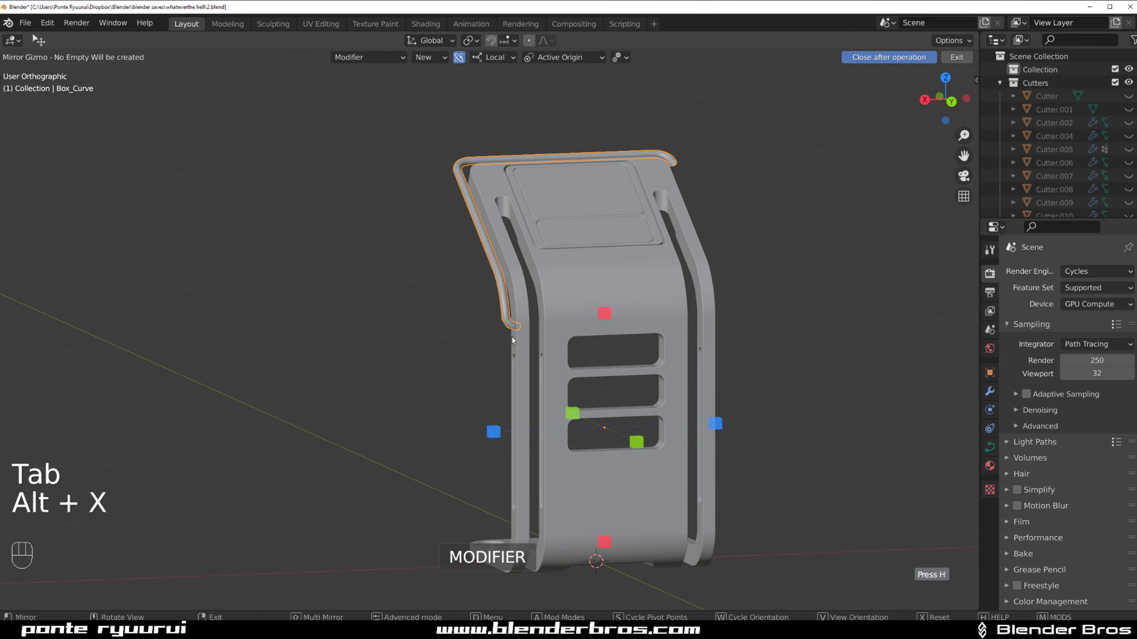
left_click(494, 430)
Select both faces of the panel's sloped top in Edit Mode, align the view to them, and return to Object Mode
middle_click_drag(494, 421, 505, 330)
scroll(546, 253, "up", 3)
key("grave")
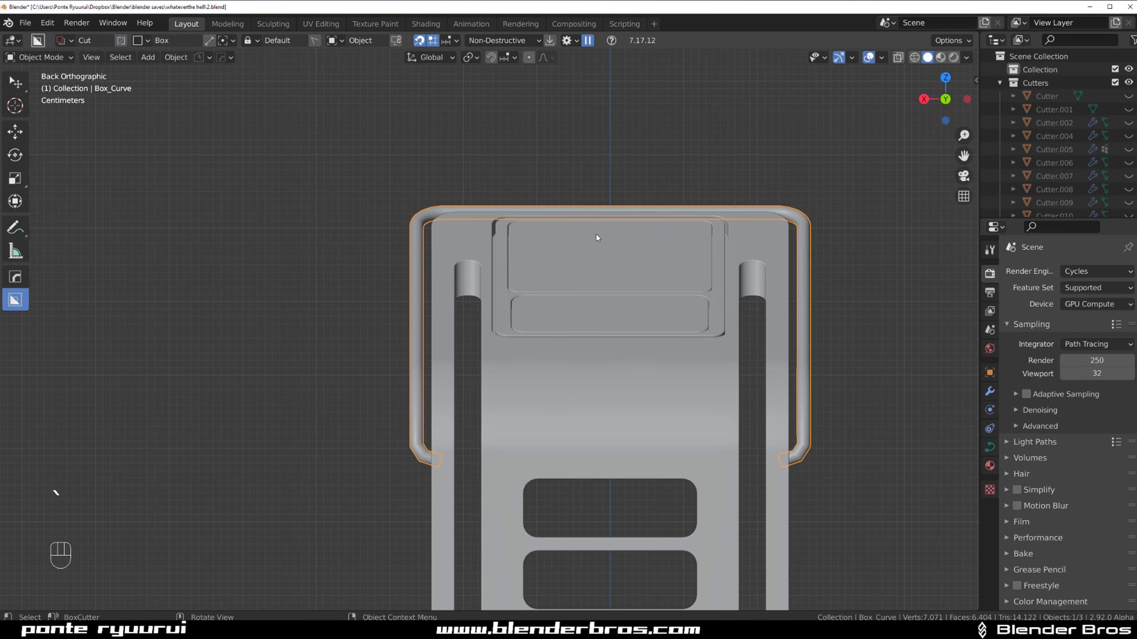
middle_click_drag(589, 204, 506, 244)
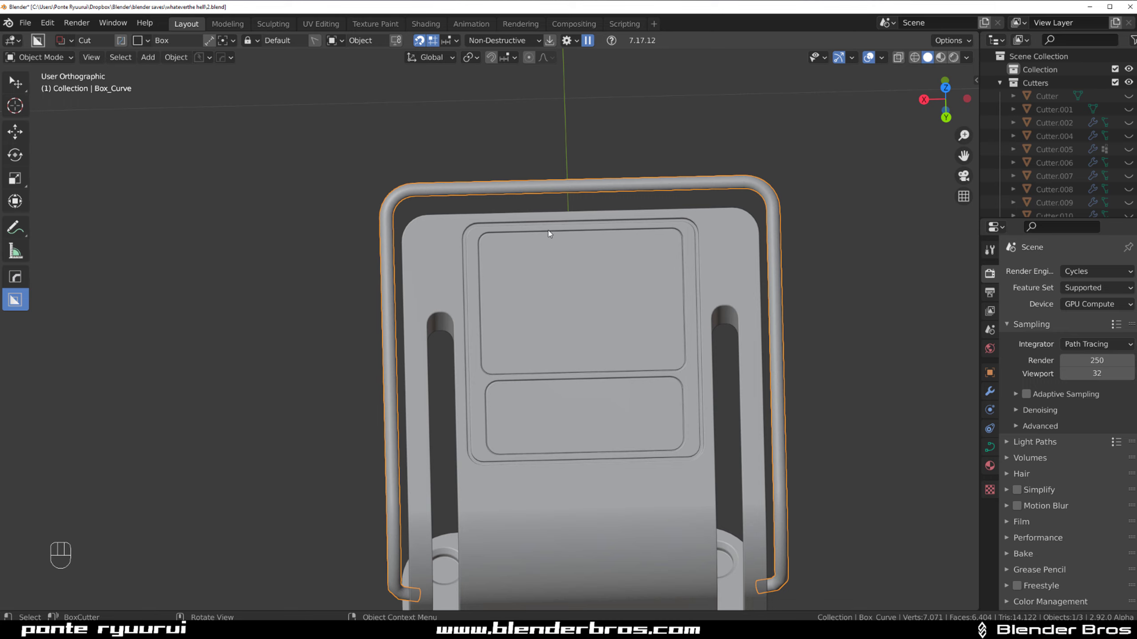
left_click(629, 256)
key("Tab")
left_click(651, 267, "shift")
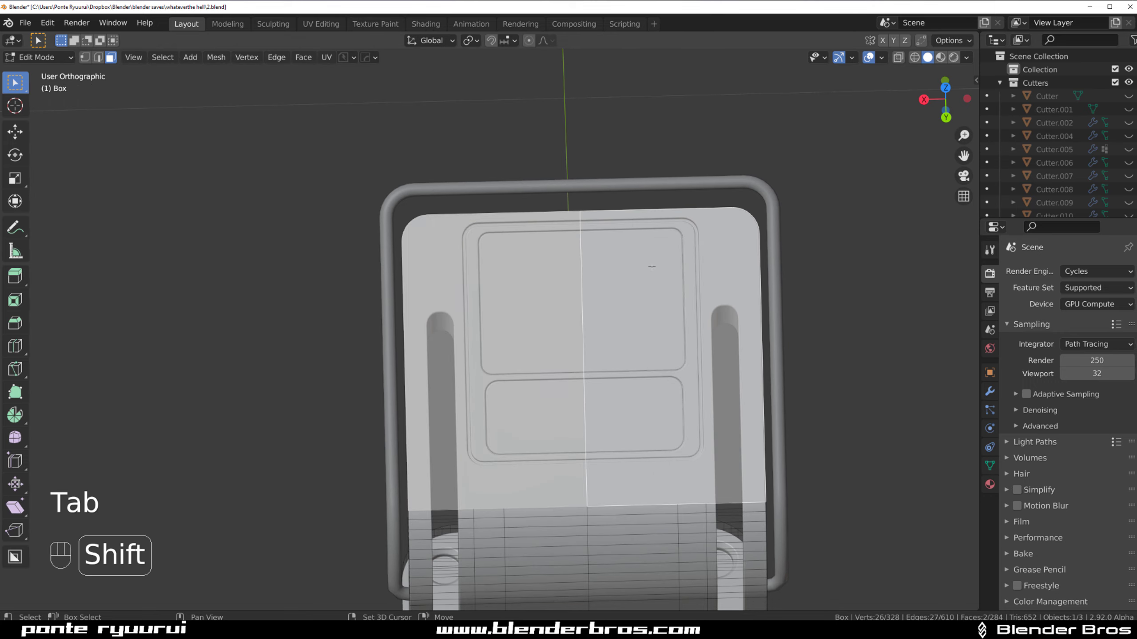
key("ctrl+q")
key("Tab")
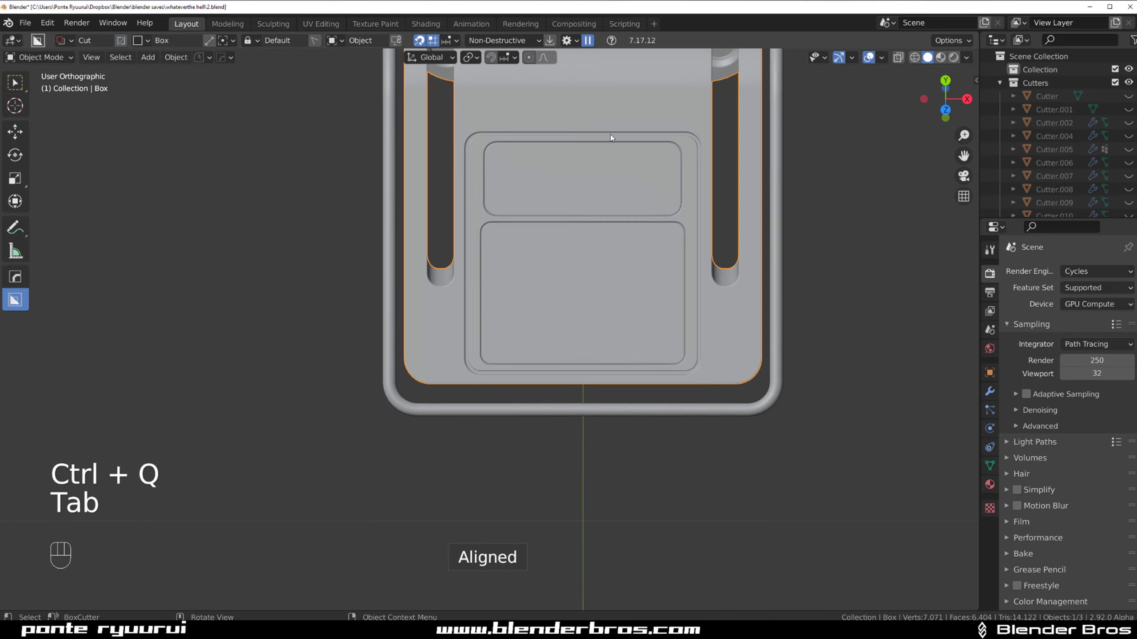
Select the control points of the pipe's end bar and rounded corners, and move them along Y toward the panel's edge
scroll(579, 301, "up", 1)
left_click(588, 372)
key("Tab")
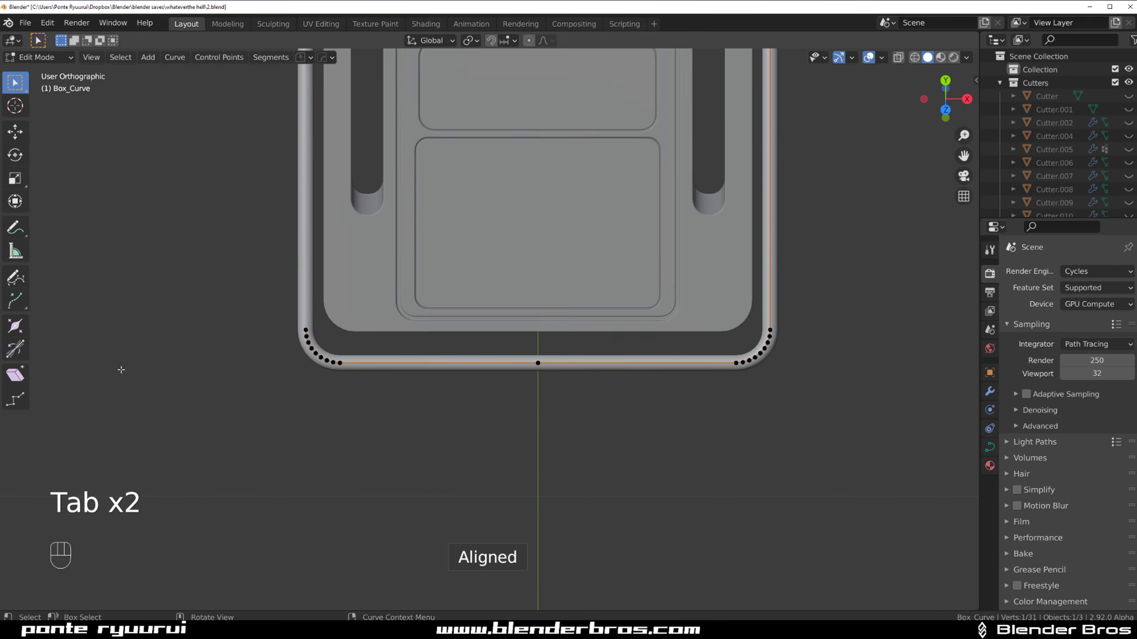
left_click_drag(265, 305, 901, 483)
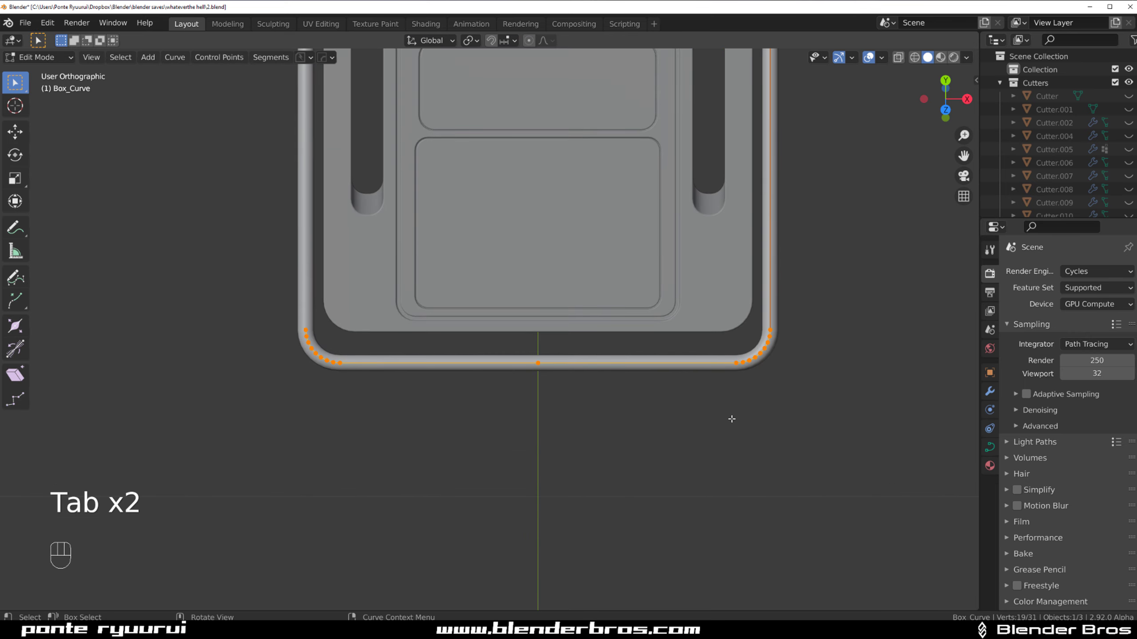
key("g")
key("y")
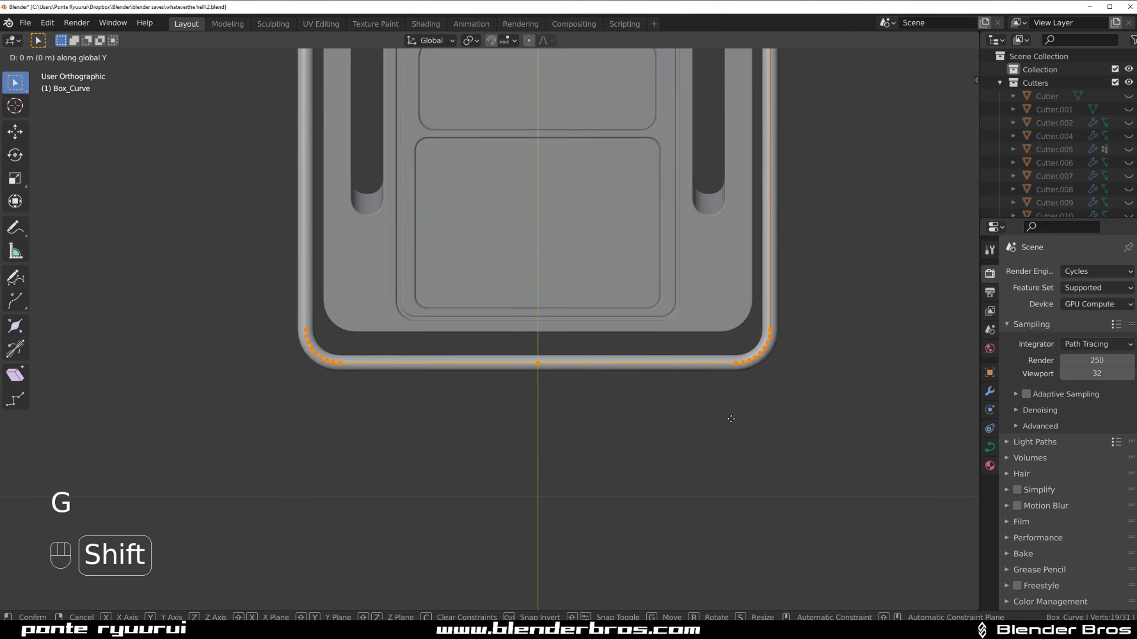
left_click(733, 274)
key("Tab")
Convert the pipe curve to a mesh and add a level 2 subdivision to it
scroll(662, 297, "down", 3)
middle_click_drag(663, 297, 527, 100)
key("grave")
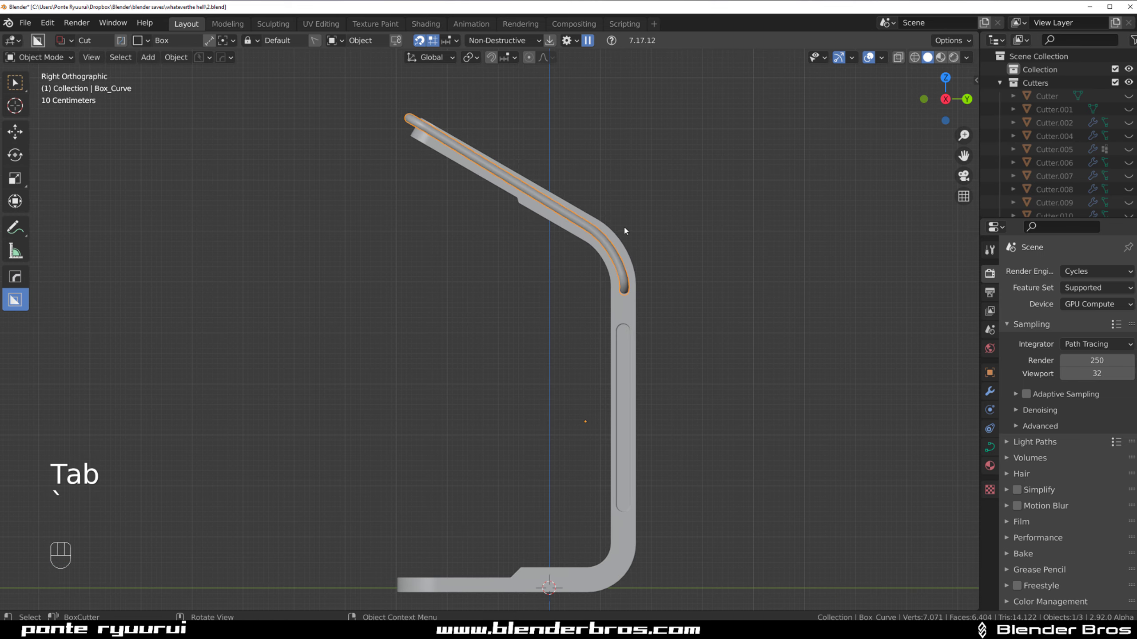
middle_click_drag(482, 220, 572, 271, "shift")
key("KP_5")
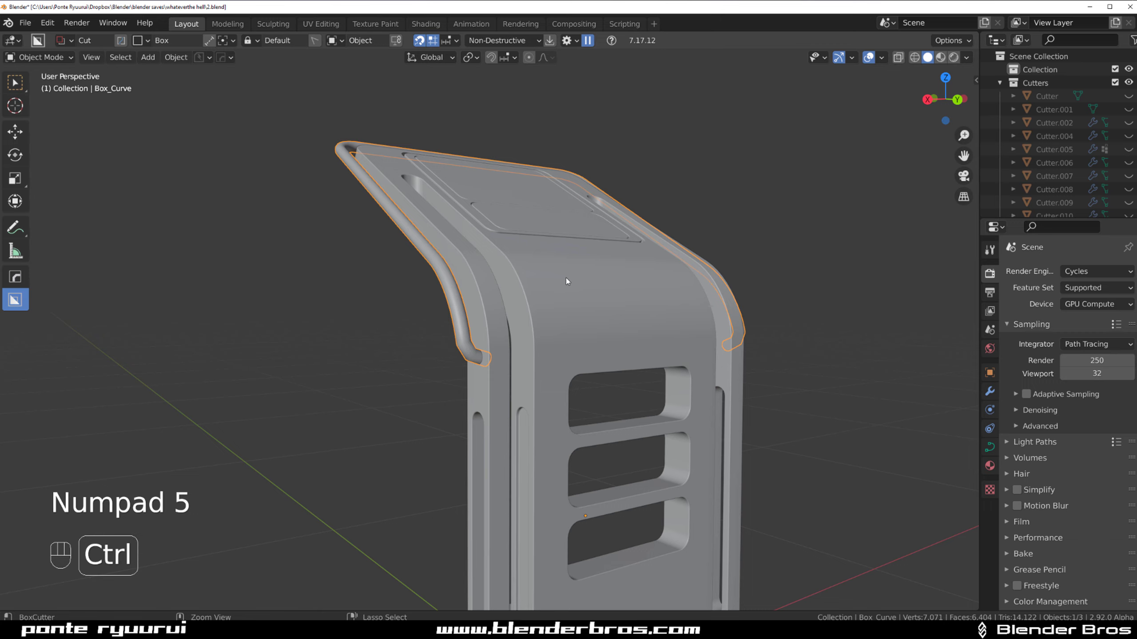
key("ctrl+a")
left_click(562, 410)
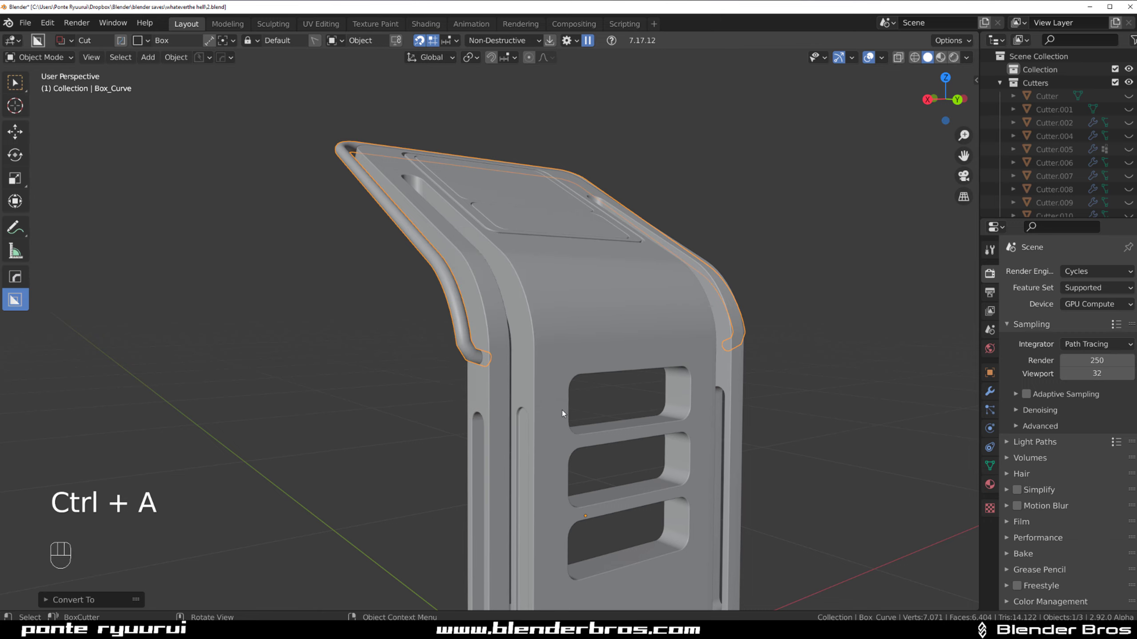
key("ctrl+2")
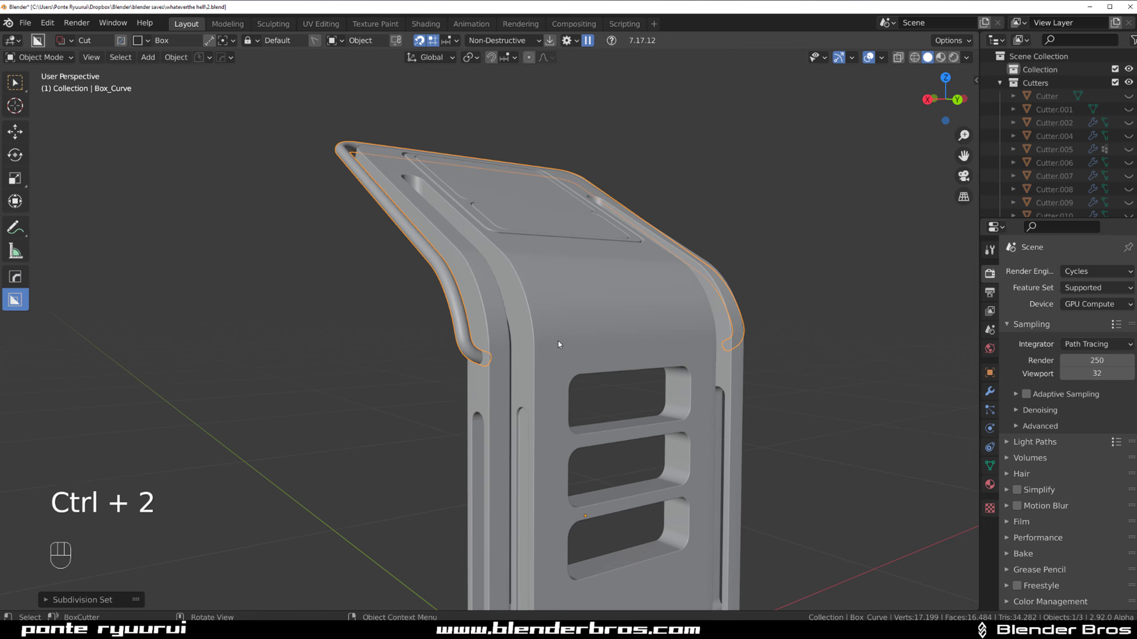
In right side view, rotate the pipe by about 0.5° to follow the middle of the panel's thickness
middle_click_drag(551, 335, 625, 323, "alt")
key("KP_5")
key("r")
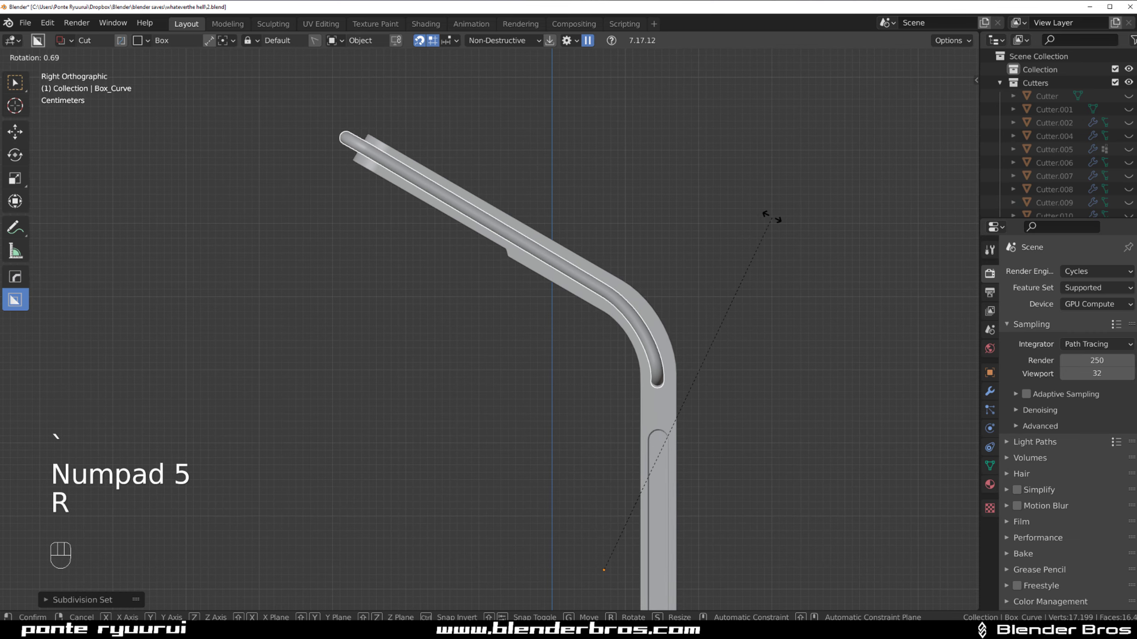
key("shift")
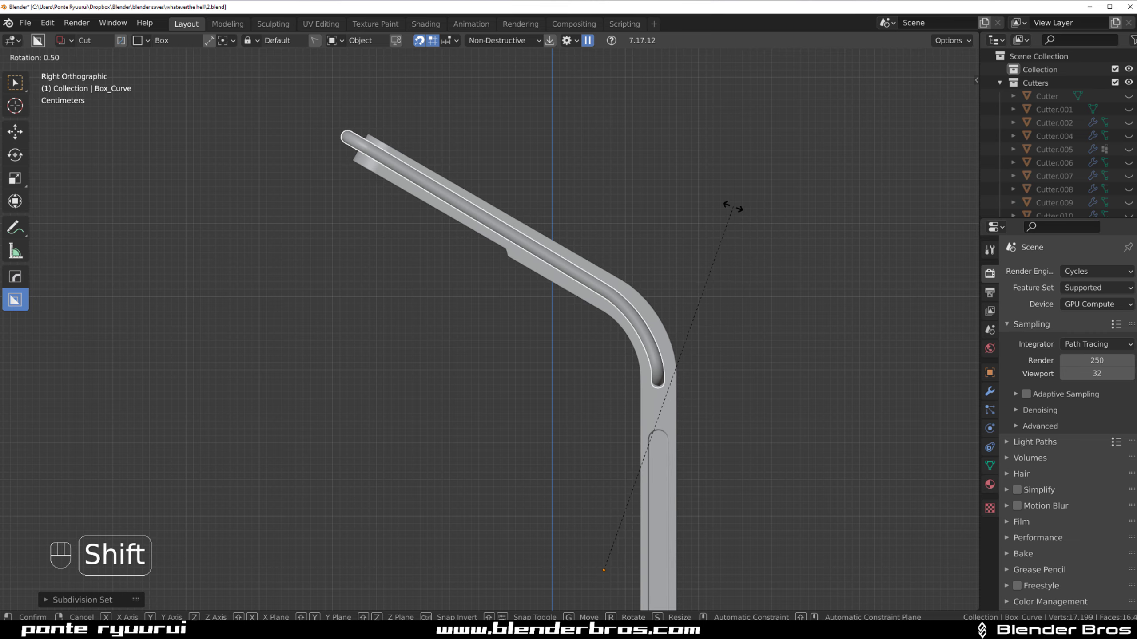
left_click(719, 195)
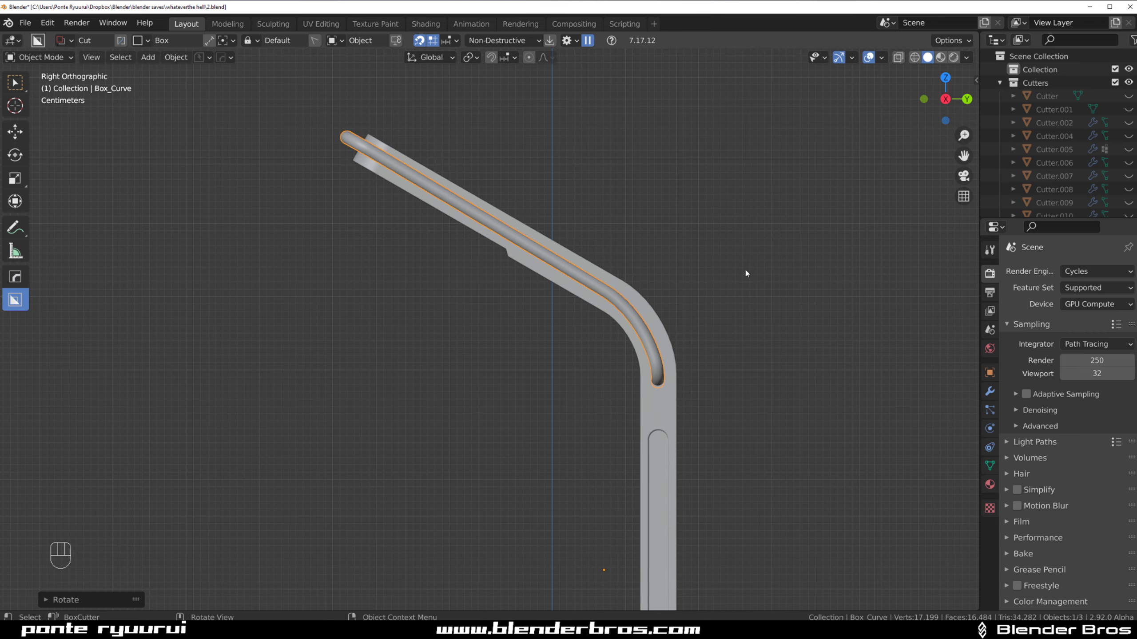
Deselect the pipe and examine its fit around the panel from several angles in perspective
middle_click_drag(745, 272, 614, 292)
scroll(615, 292, "down", 3)
key("KP_5")
left_click(791, 277)
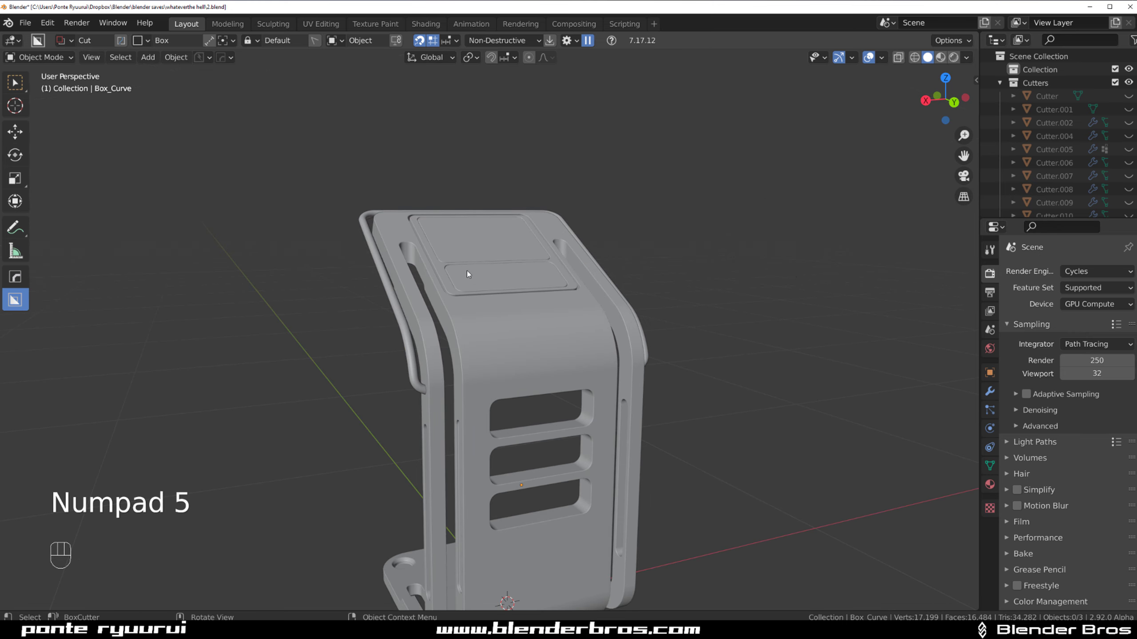
middle_click_drag(467, 274, 584, 222)
key("KP_5")
key("KP_5")
scroll(632, 253, "up", 5)
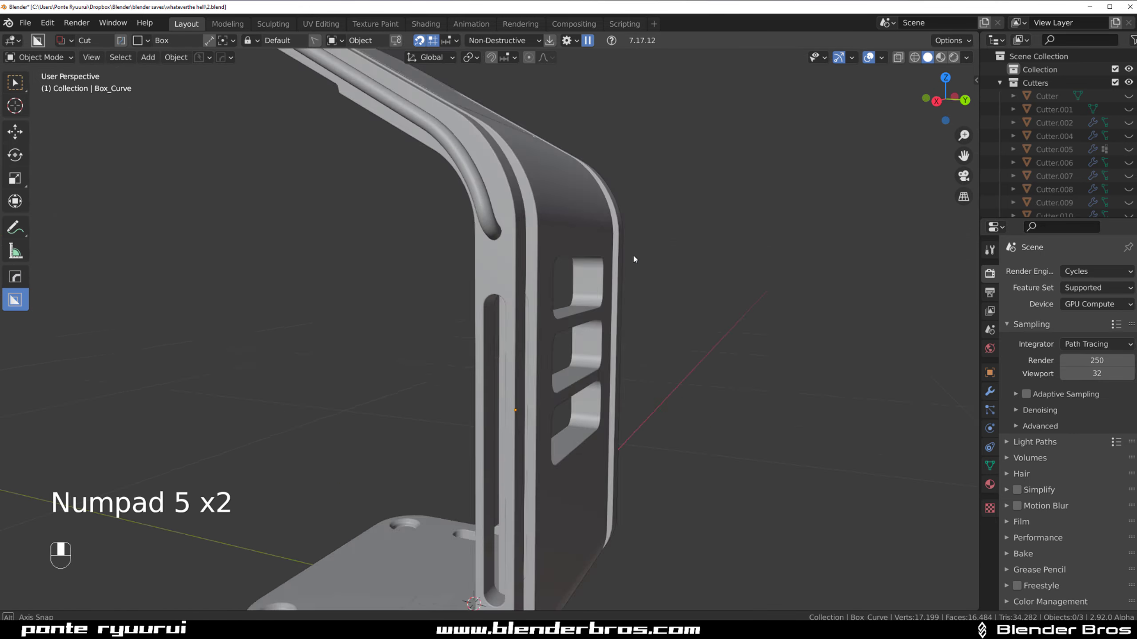
middle_click_drag(633, 256, 721, 255)
middle_click_drag(625, 111, 811, 374, "shift")
scroll(612, 279, "down", 4)
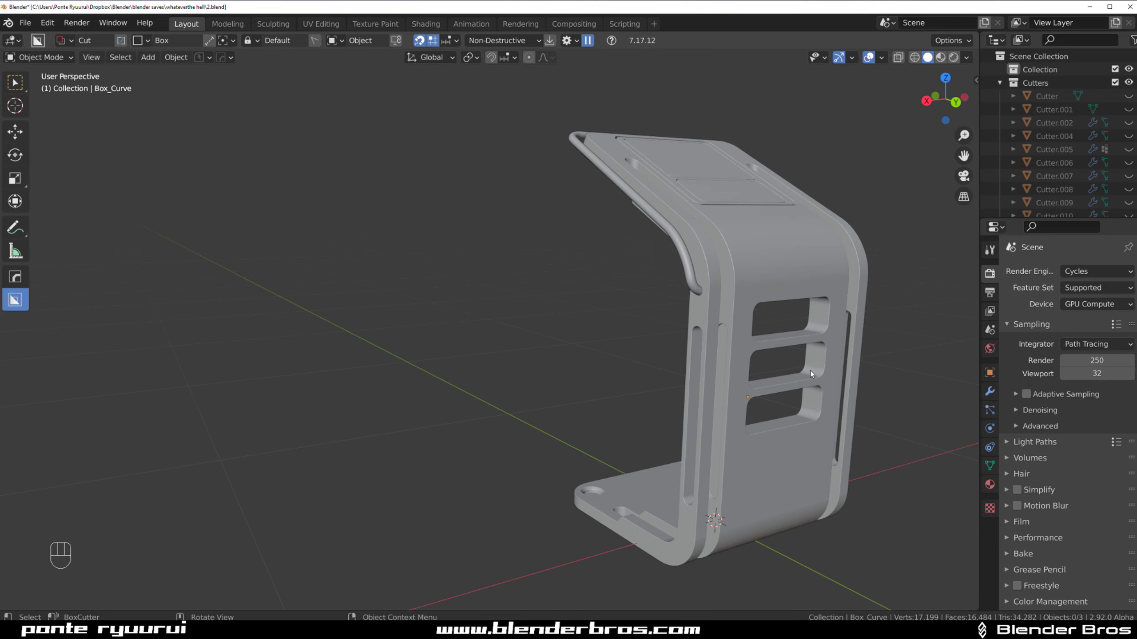
Select the bent panel and apply its modifiers with HardOps Smart Apply
key("q")
left_click(760, 252)
key("q")
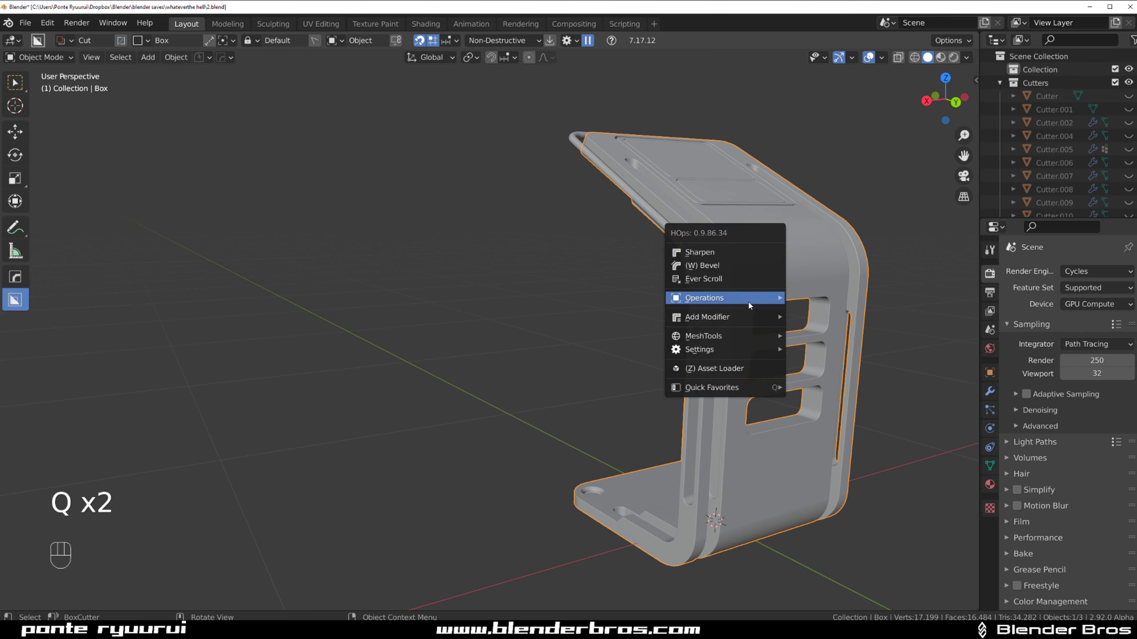
mouse_move(750, 306)
left_click(854, 433)
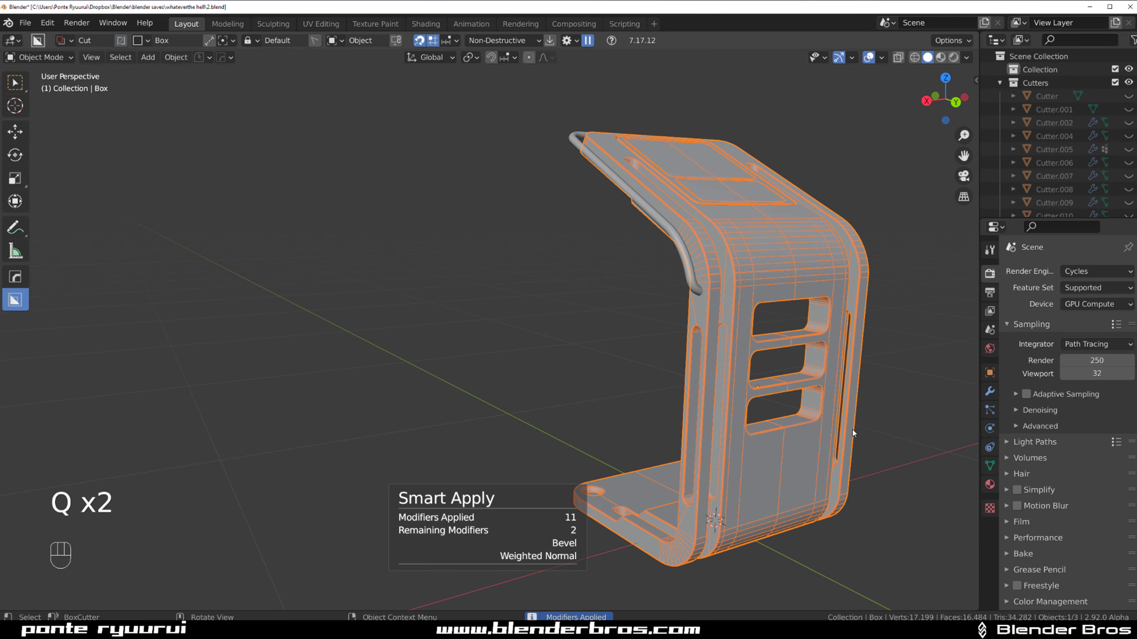
Select both halves of the larger outlined rectangle on the panel's sloped top and inset them slightly twice
middle_click_drag(845, 287, 429, 268, "shift")
middle_click_drag(429, 268, 520, 338)
scroll(420, 293, "up", 2)
scroll(534, 319, "up", 2)
scroll(546, 316, "up", 1)
left_click(502, 317)
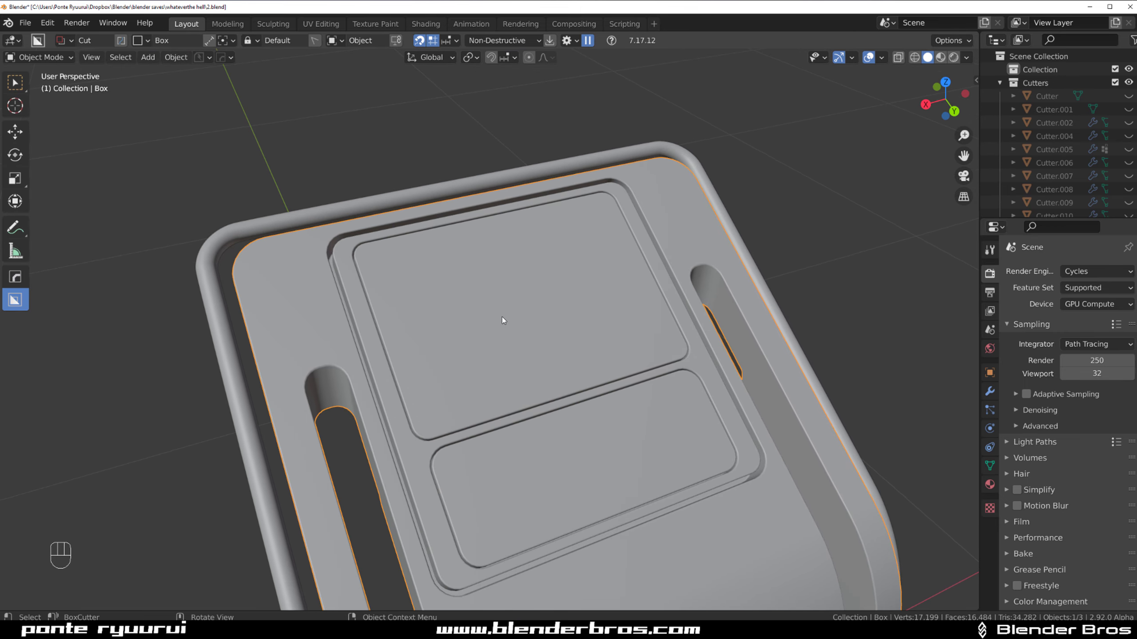
middle_click_drag(582, 411, 561, 336, "shift")
scroll(535, 318, "up", 2)
key("Tab")
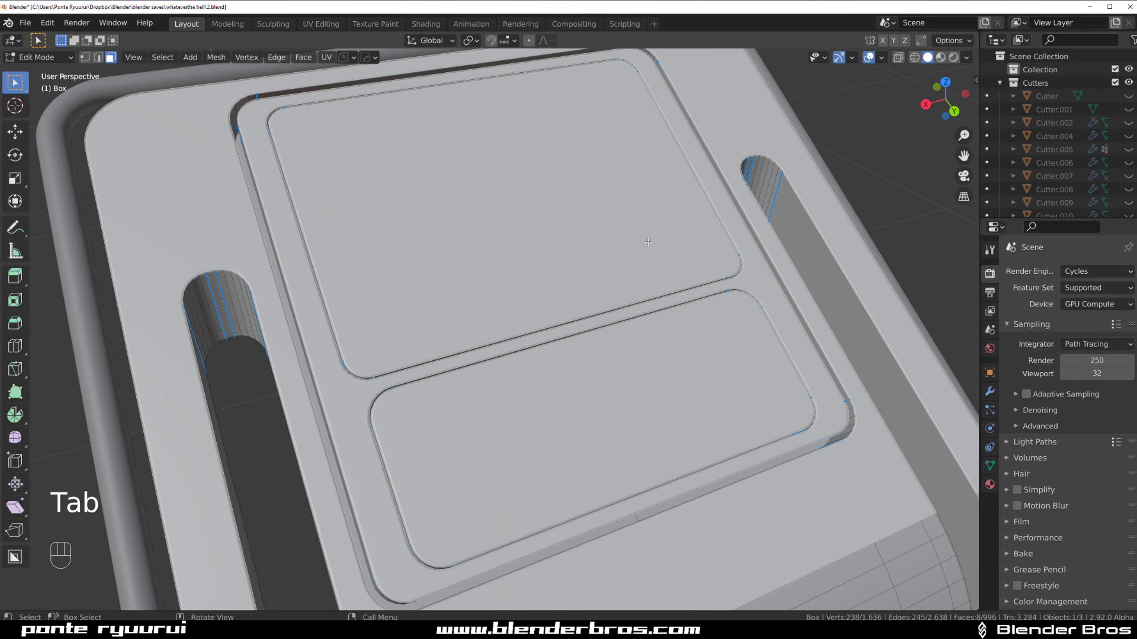
left_click(689, 263)
left_click(451, 269, "shift")
scroll(493, 260, "down", 3)
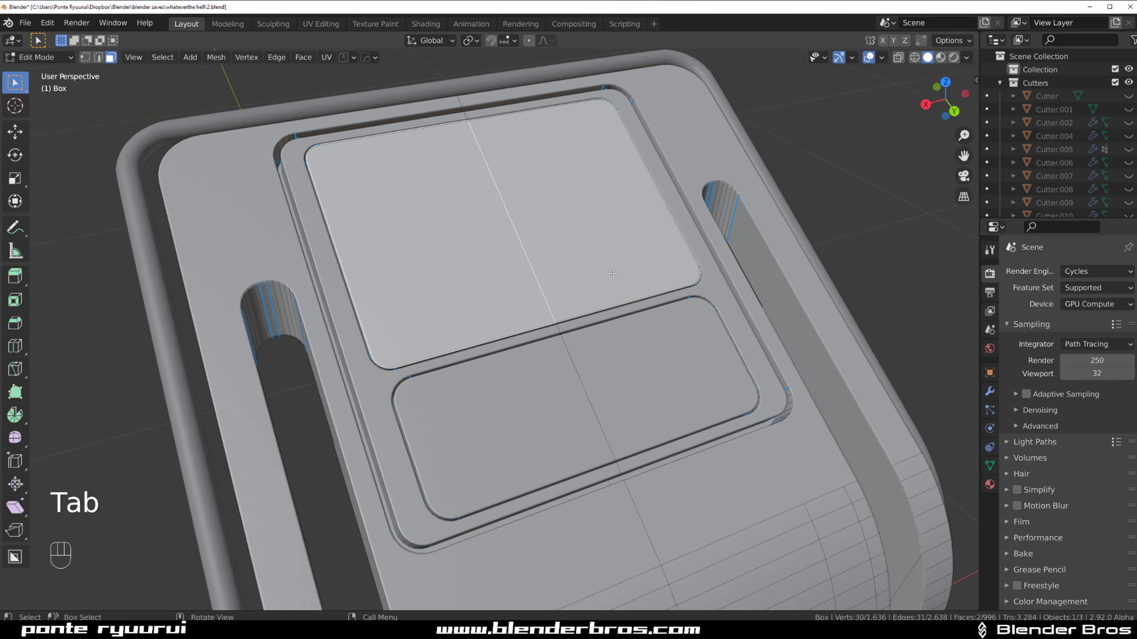
scroll(740, 291, "up", 1)
key("i")
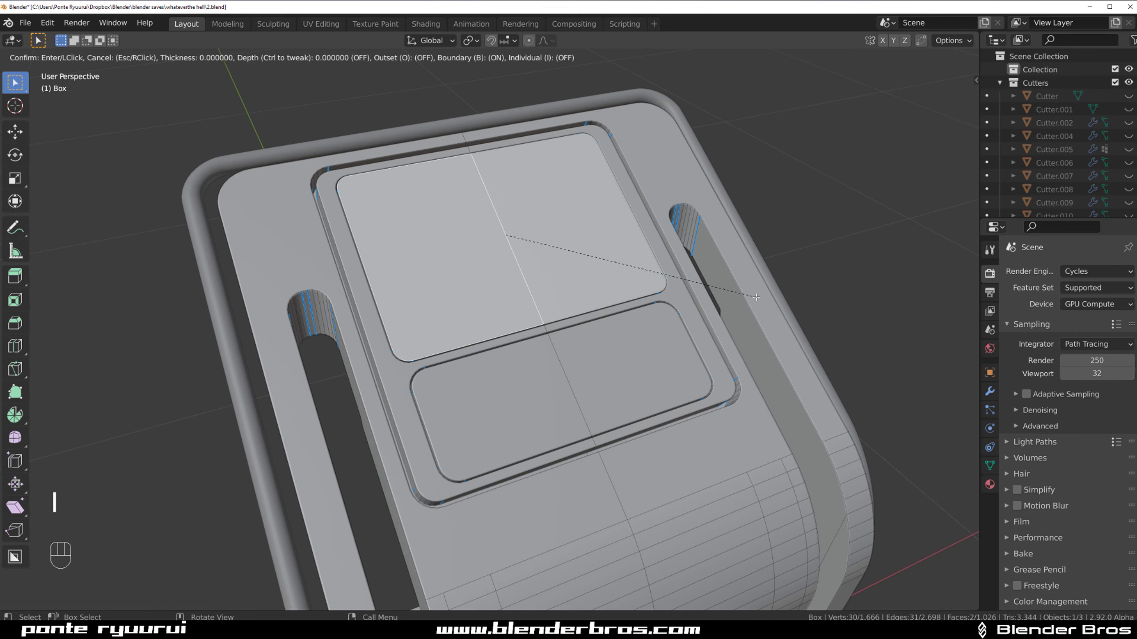
left_click(717, 298)
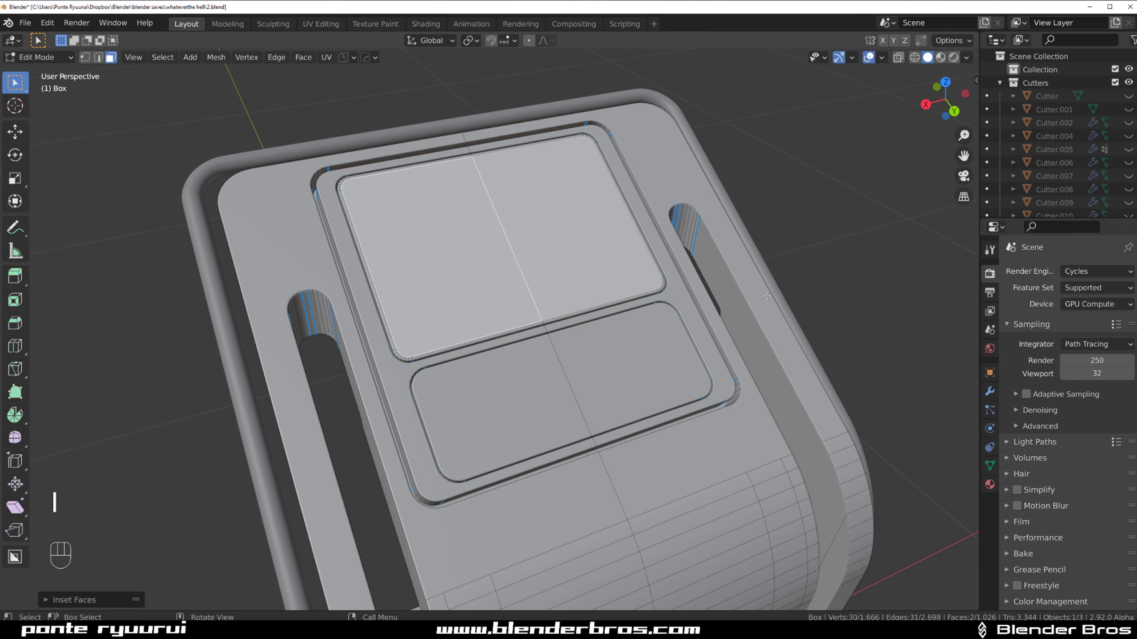
key("i")
left_click(740, 296)
scroll(739, 296, "up", 4)
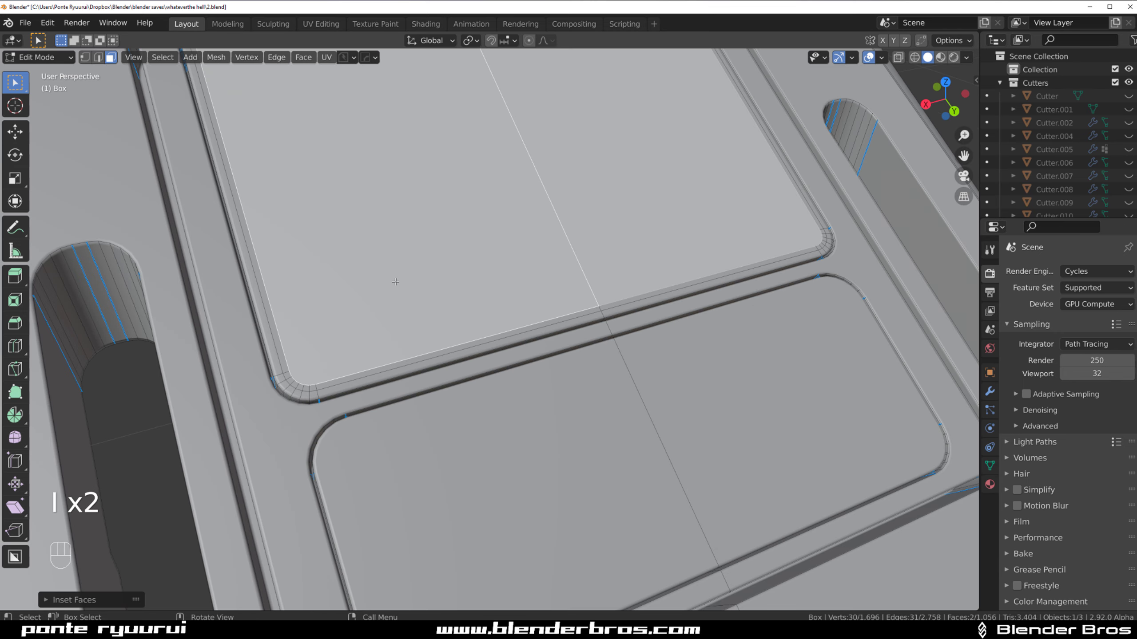
Select the thin inset face loop around the larger rectangle on the panel's sloped top and extrude it about 0.0014 m inward as a groove
key("Tab")
left_click(313, 387, "alt")
middle_click_drag(417, 368, 474, 308)
key("e")
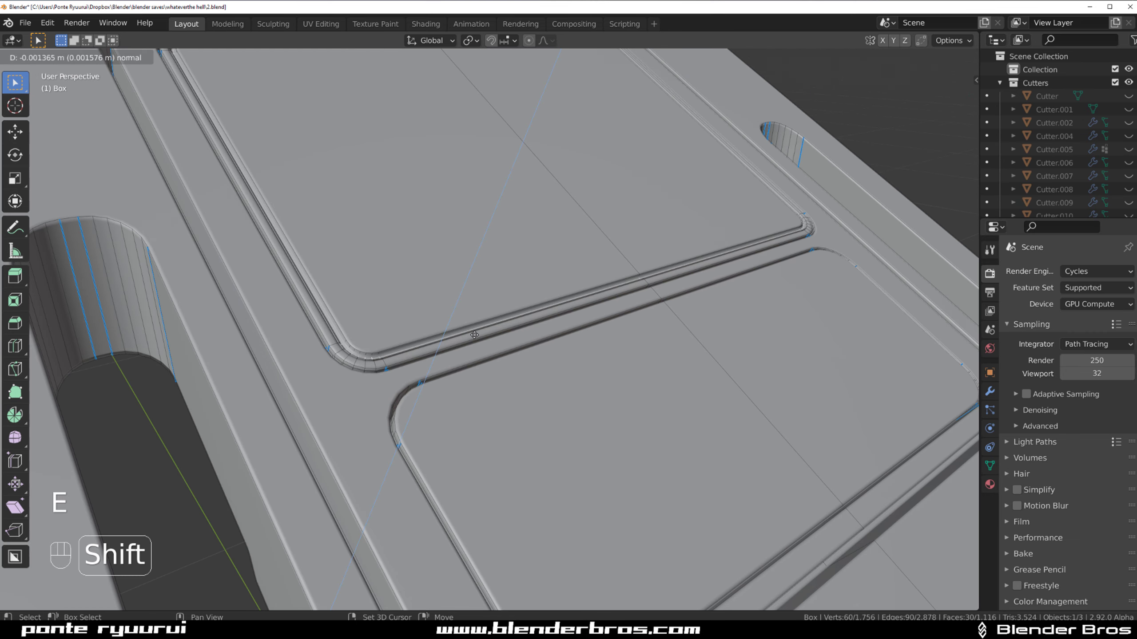
left_click(467, 339, "shift")
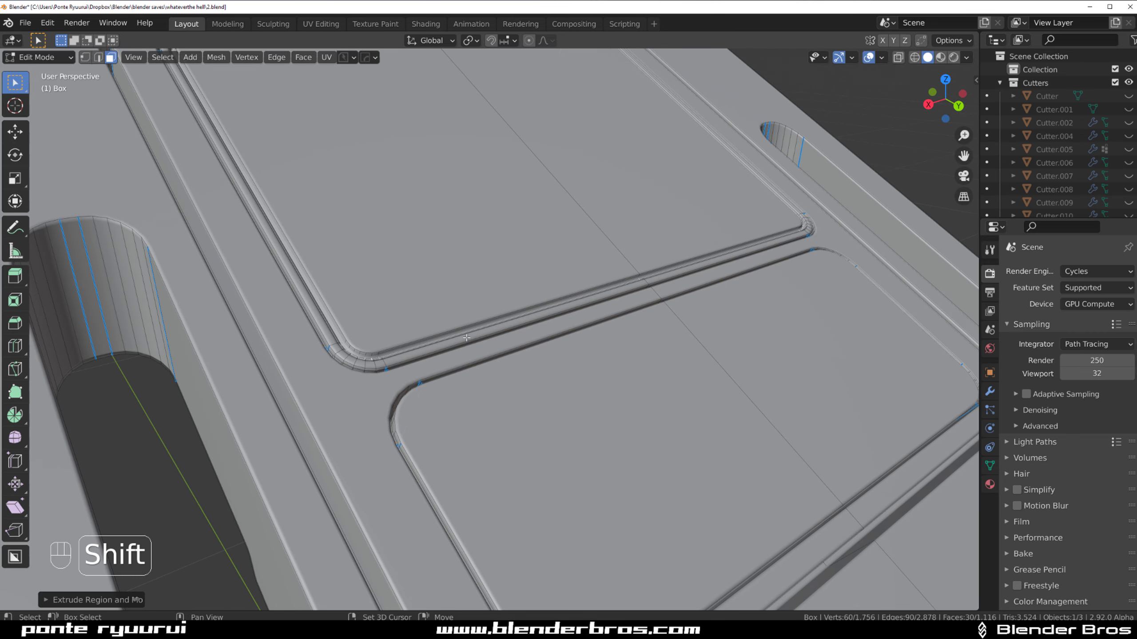
key("Tab")
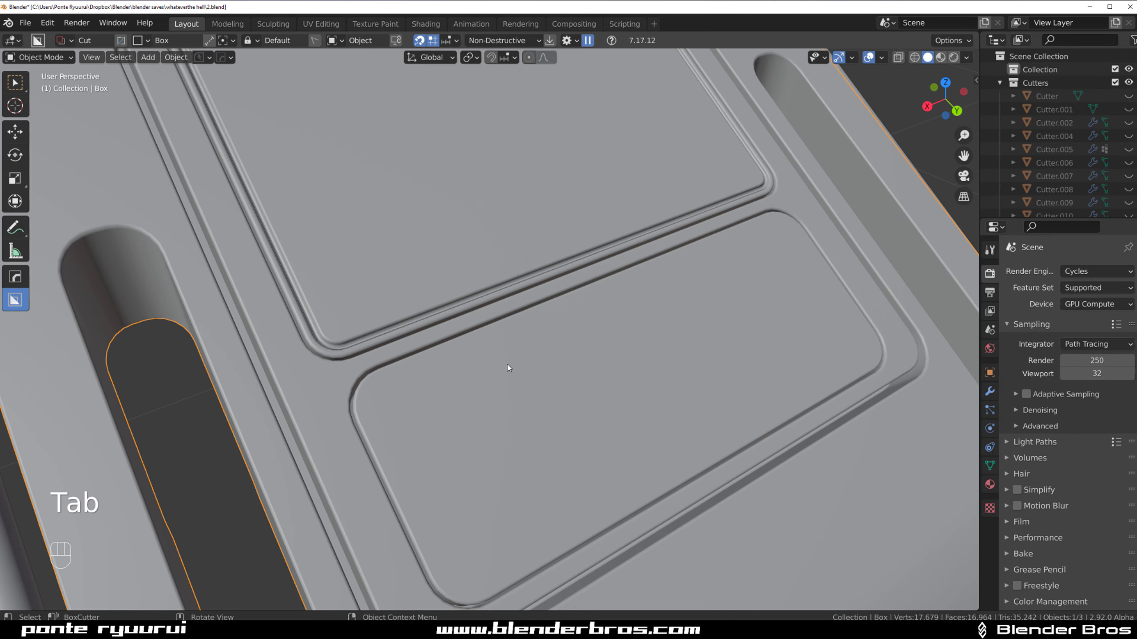
Adjust the panel's HardOps bevel to a width of about 0.0013 with 3 segments and check the groove's corner
middle_click_drag(351, 358, 497, 358, "shift")
scroll(497, 358, "up", 8)
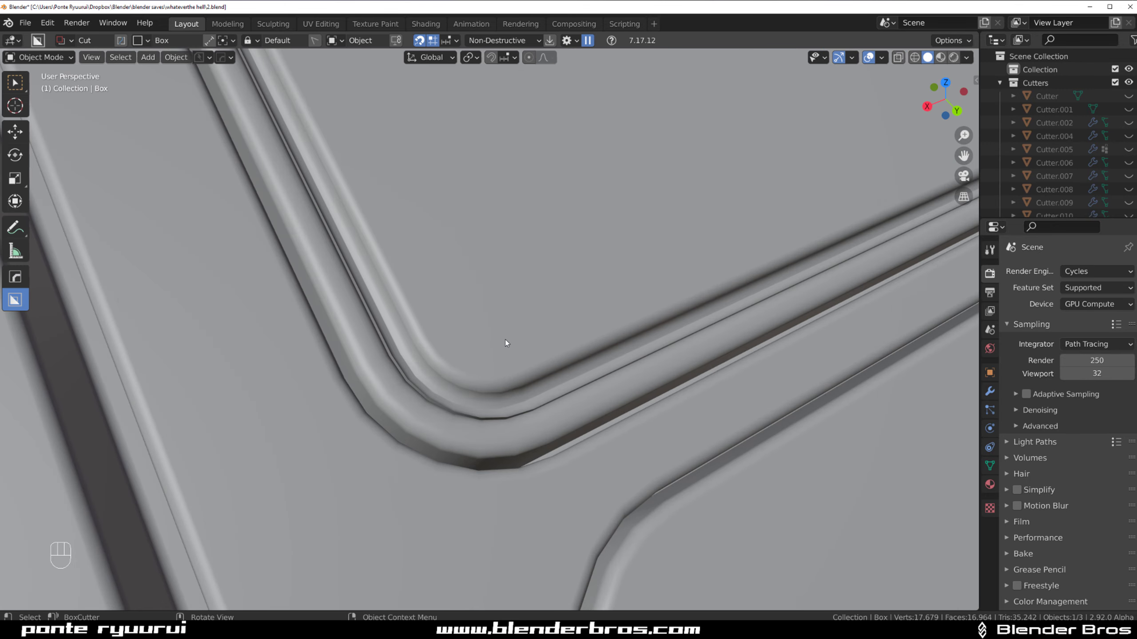
key("q")
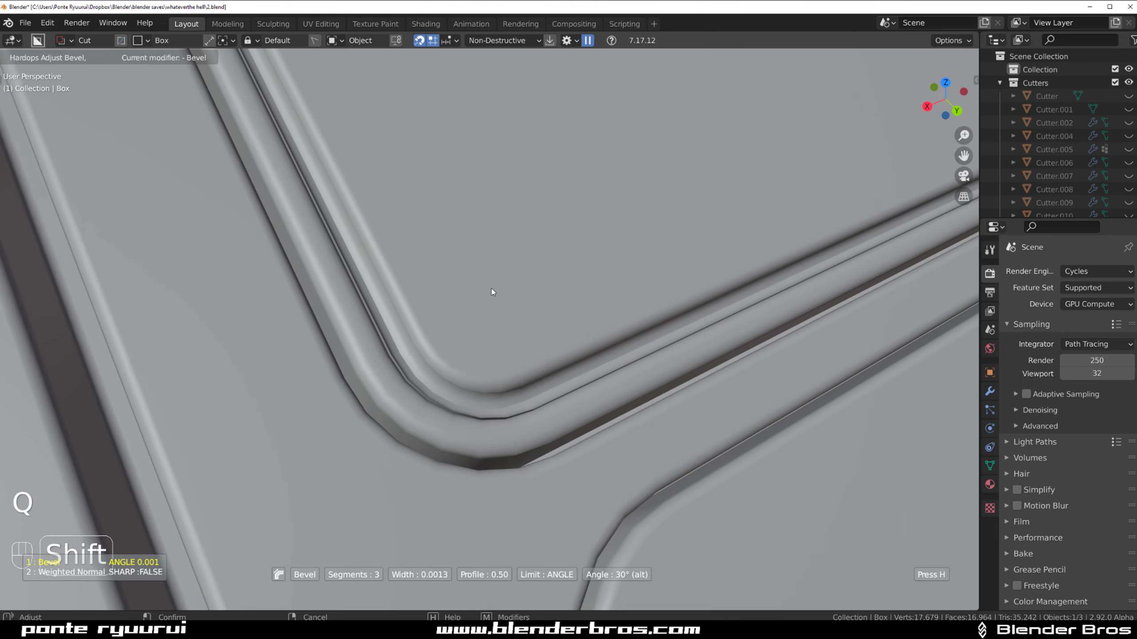
left_click(502, 289)
scroll(503, 289, "down", 6)
scroll(537, 330, "down", 1)
middle_click_drag(582, 326, 439, 241, "shift")
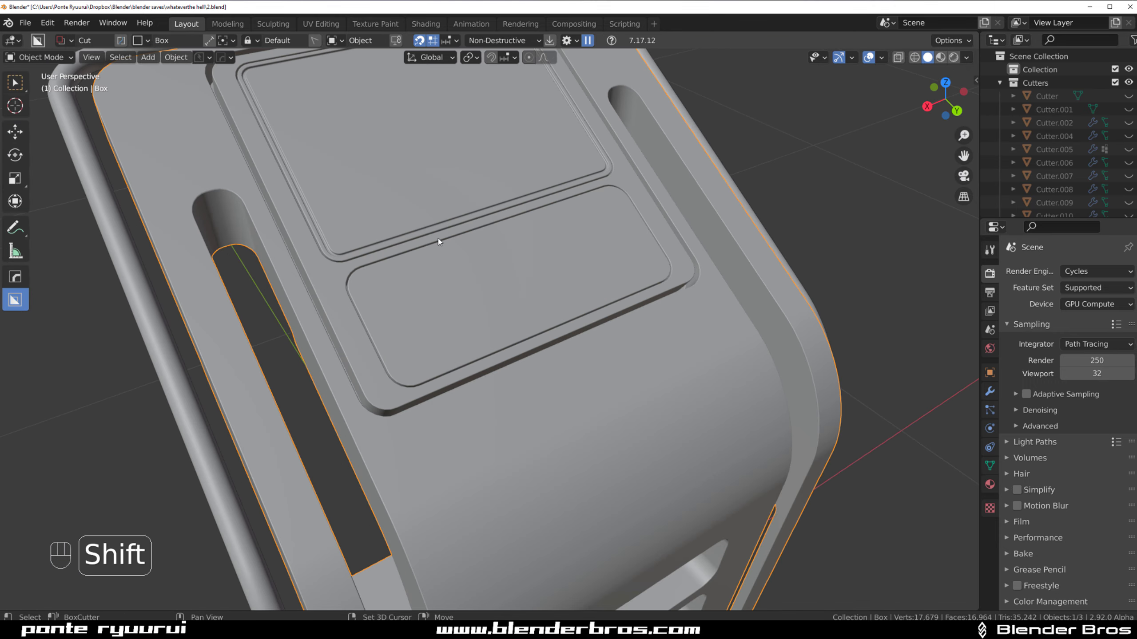
Select all geometry linked to the smaller rounded rectangle on the sloped top and separate it into its own object
scroll(430, 264, "up", 2)
key("KP_5")
key("KP_5")
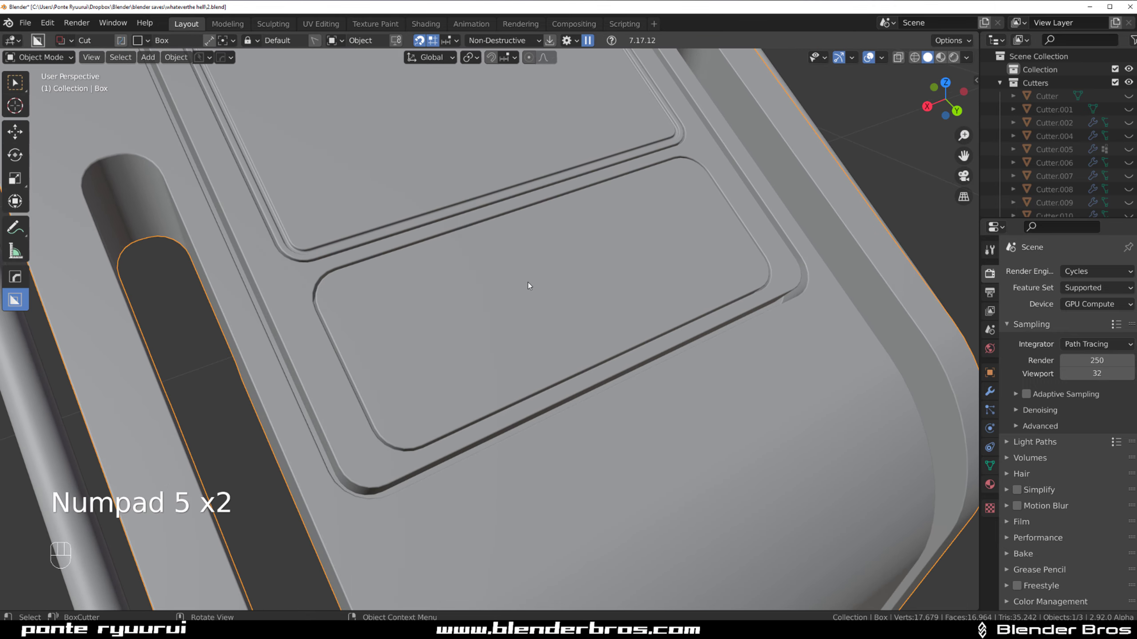
key("Tab")
left_click(604, 266, "shift")
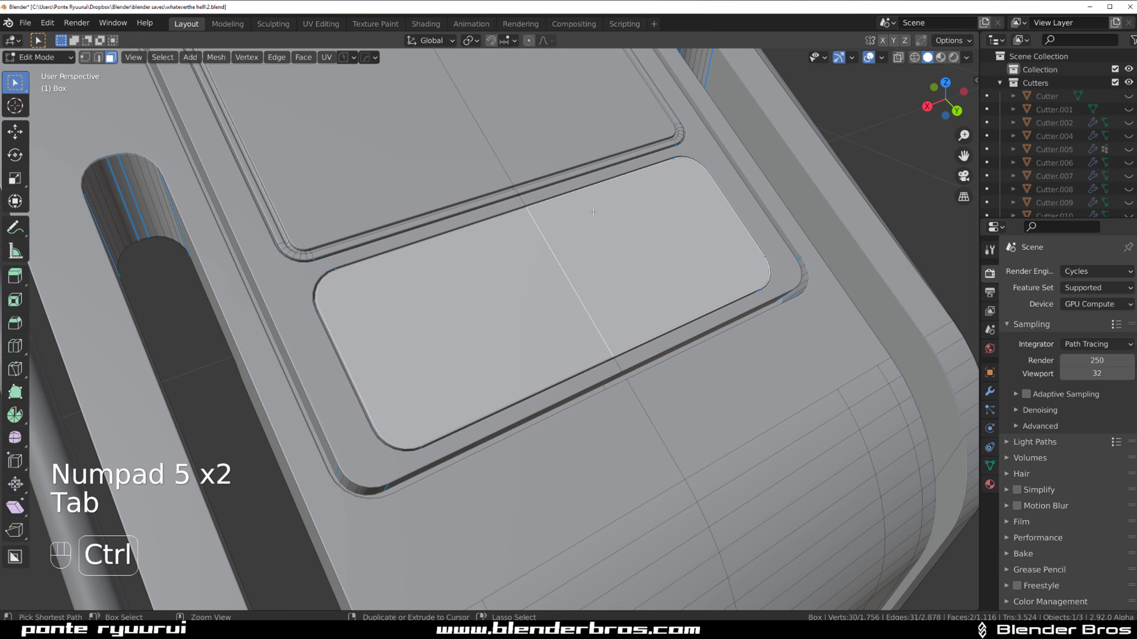
key("ctrl+l")
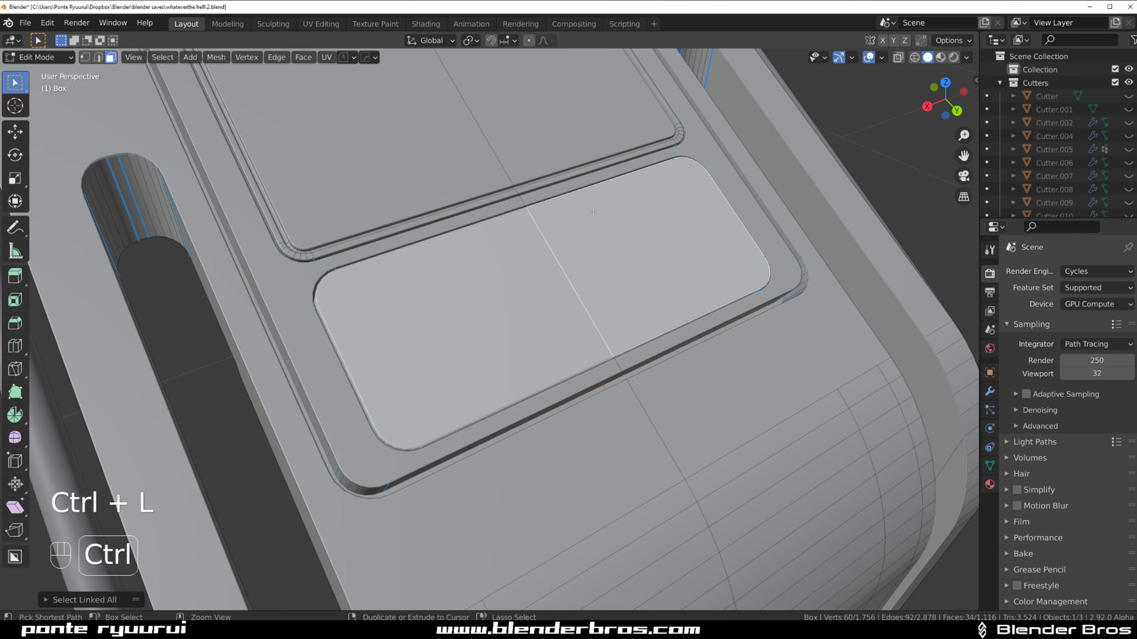
key("p")
left_click(592, 212)
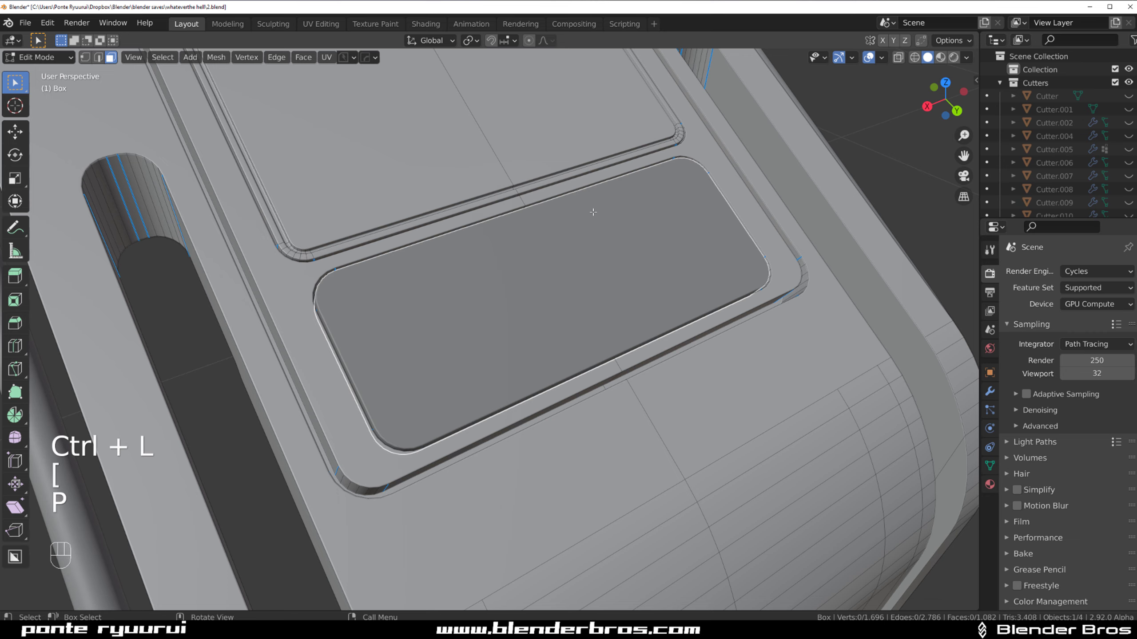
Isolate the separated rounded plate and the panel in local view one after the other and examine both objects
key("Tab")
key("slash")
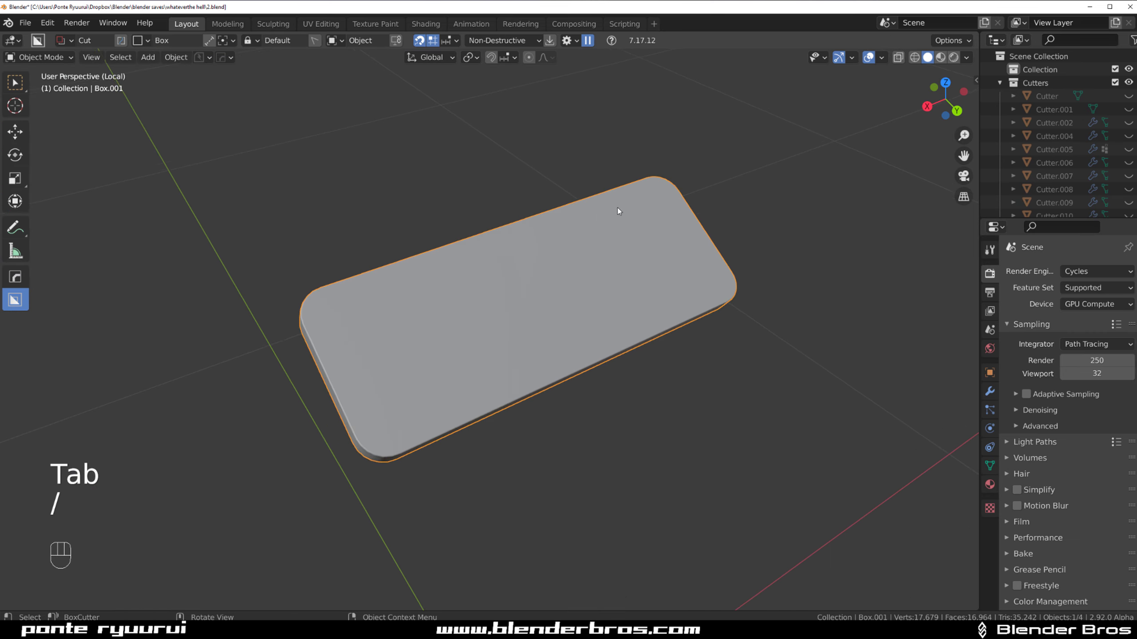
mouse_move(571, 292)
middle_mouse_down()
mouse_move(647, 260)
mouse_move(686, 191)
mouse_move(558, 291)
middle_mouse_up()
key("Tab")
key("slash")
key("Tab")
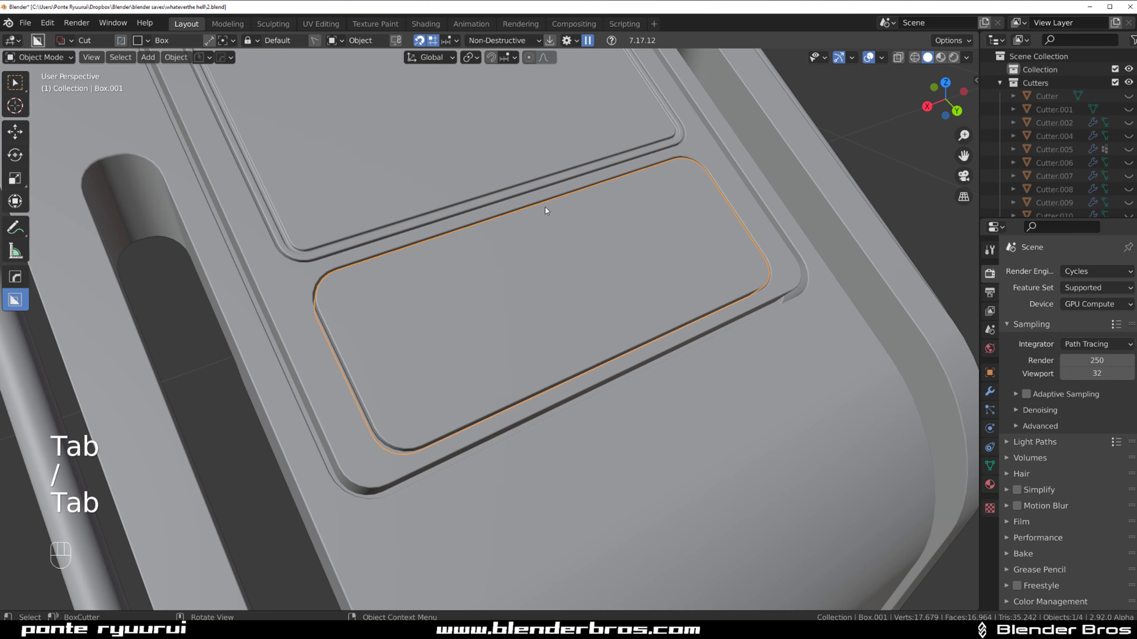
left_click(306, 306)
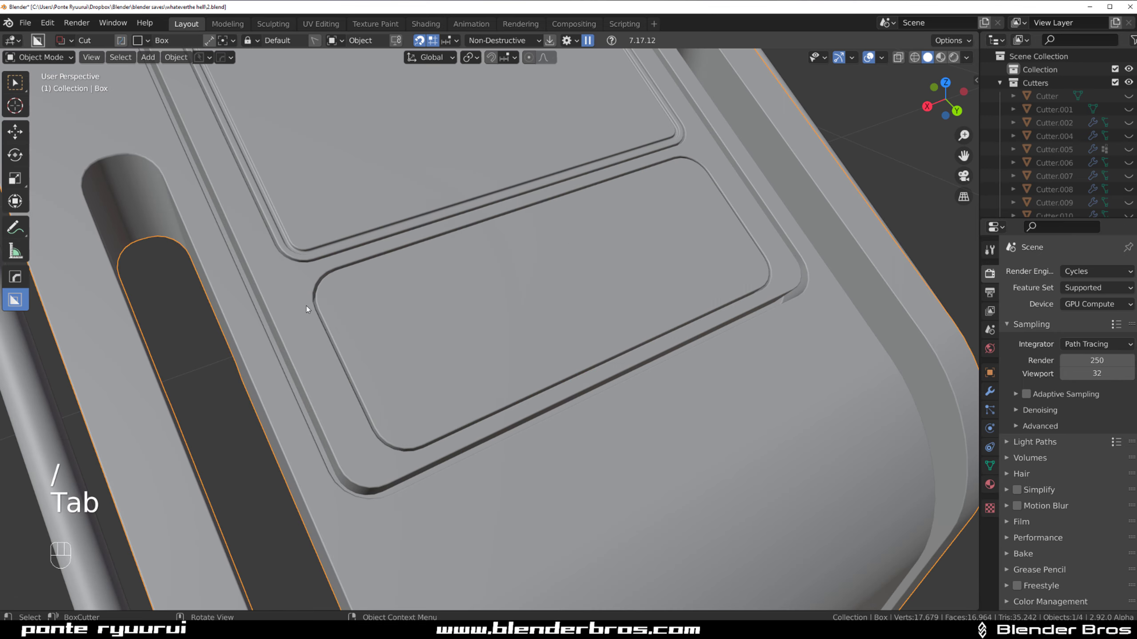
key("slash")
key("slash")
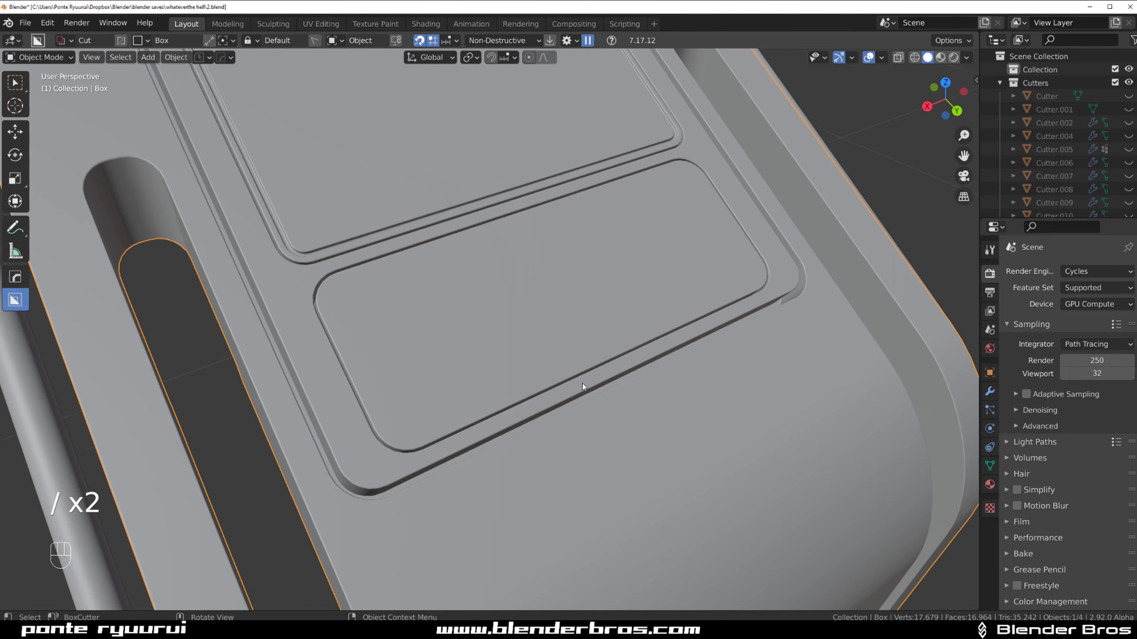
Select the separated rounded plate and give its edges a HardOps bevel
left_click(504, 308)
scroll(509, 325, "down", 3)
scroll(481, 312, "up", 5)
key("q")
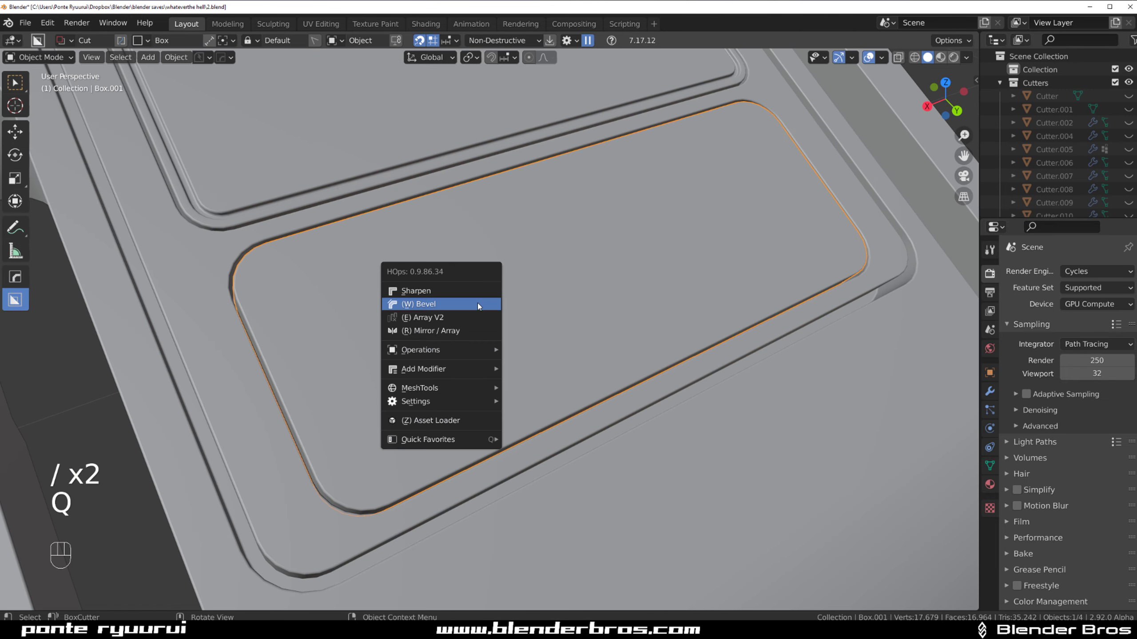
left_click(477, 303)
left_click(477, 303)
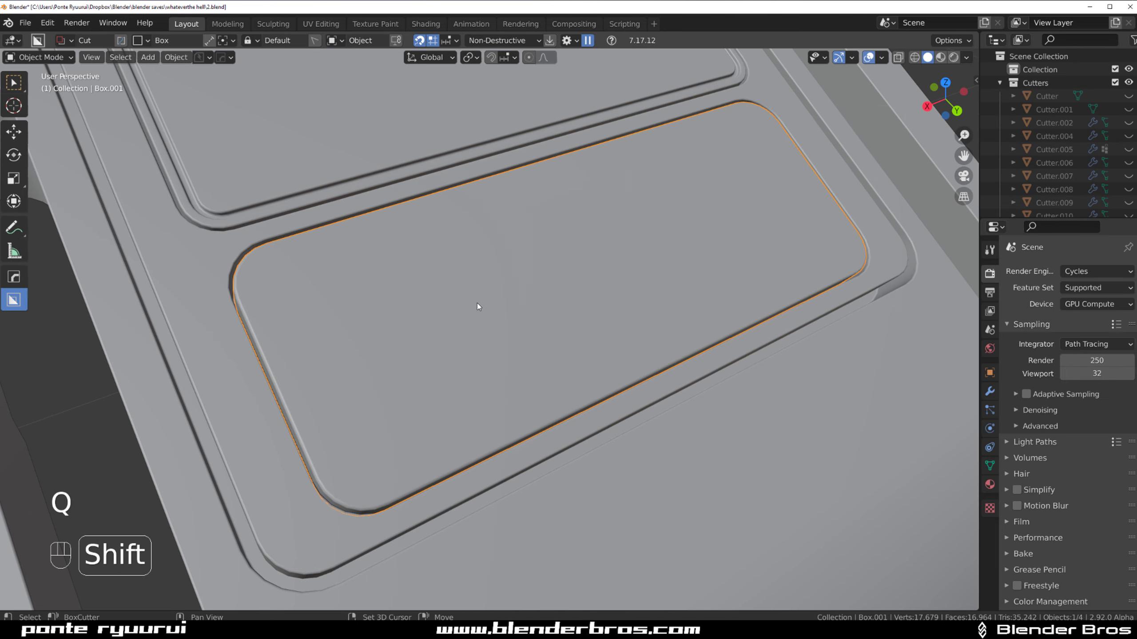
key("q")
left_click(477, 303, "shift")
left_click(485, 303)
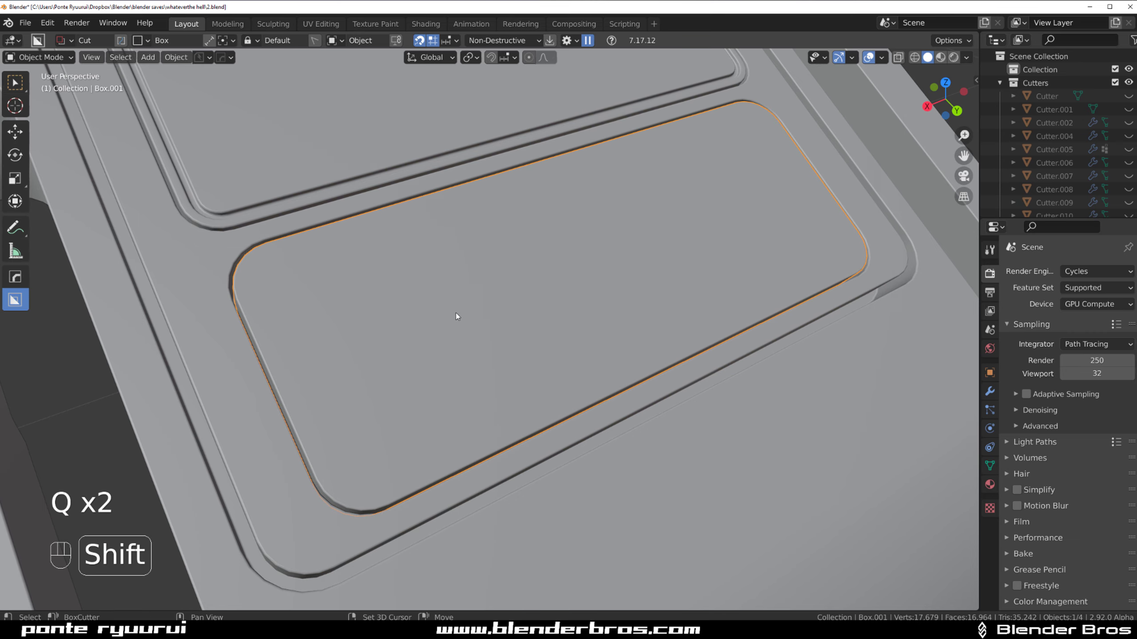
Draw a box cutter of about 0.005 by 0.013 near the plate's corner and array it to seven copies along Y, distance about -0.007
scroll(444, 322, "down", 2)
left_click_drag(343, 294, 374, 298)
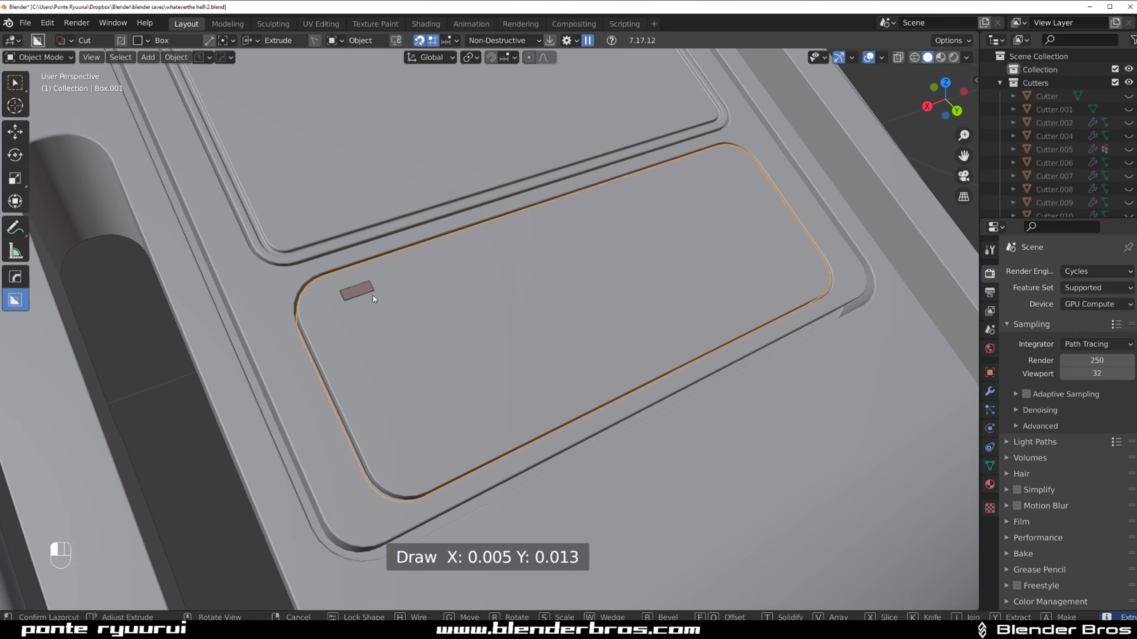
key("v")
key("y")
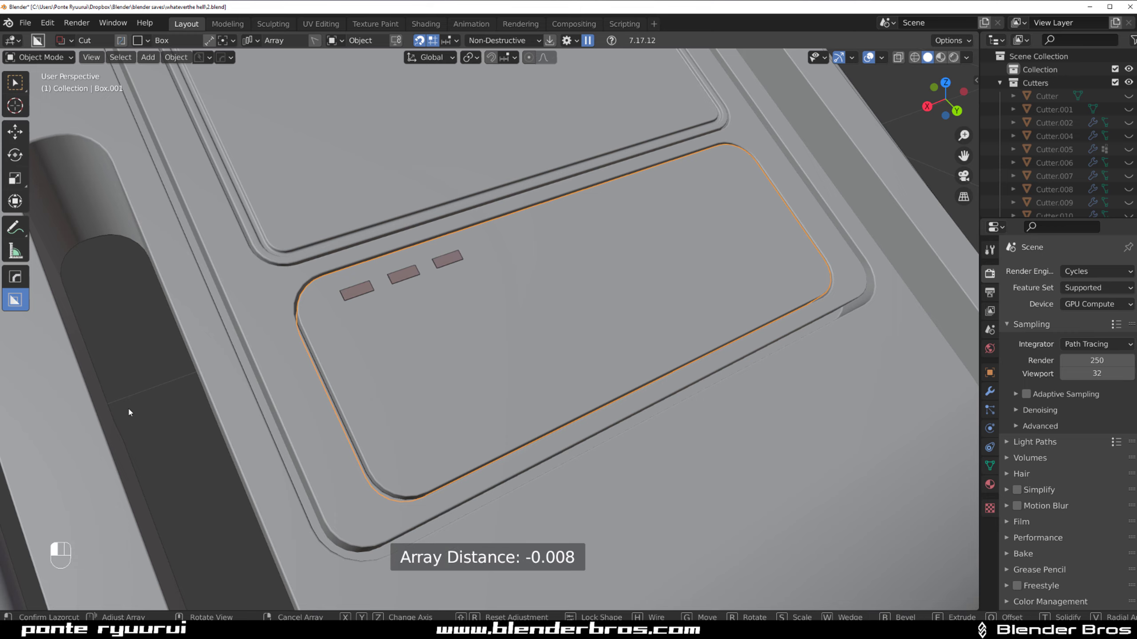
scroll(129, 412, "up", 2)
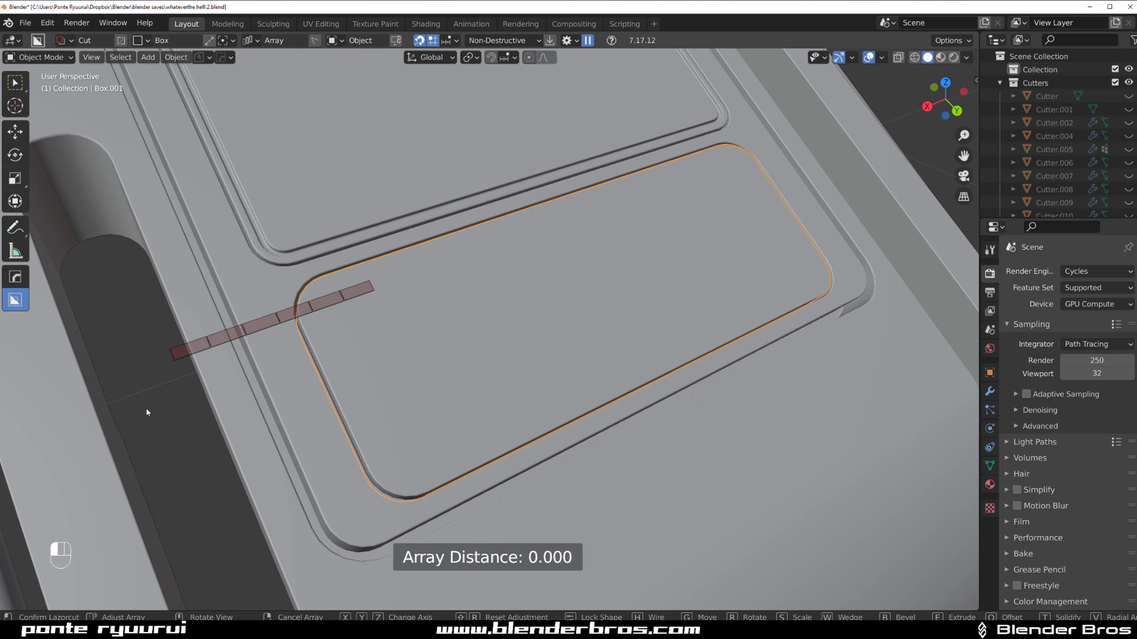
scroll(133, 412, "up", 1)
left_click(132, 409)
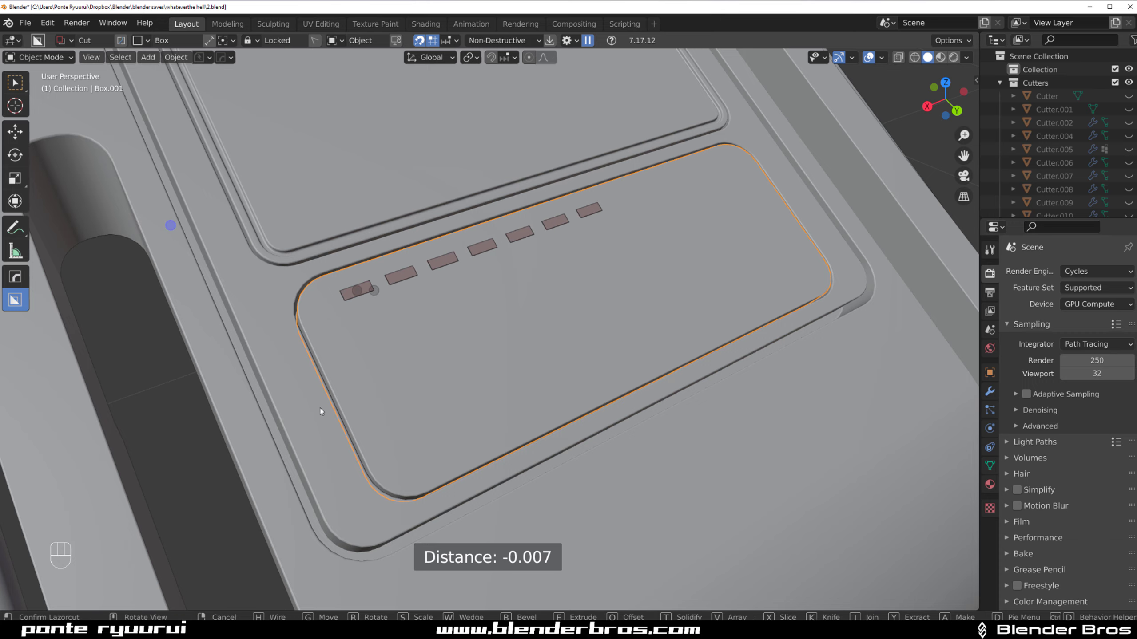
Extrude the seven arrayed cutters about 0.013 deep and bevel their corners with a width of about 0.002
left_click(357, 291)
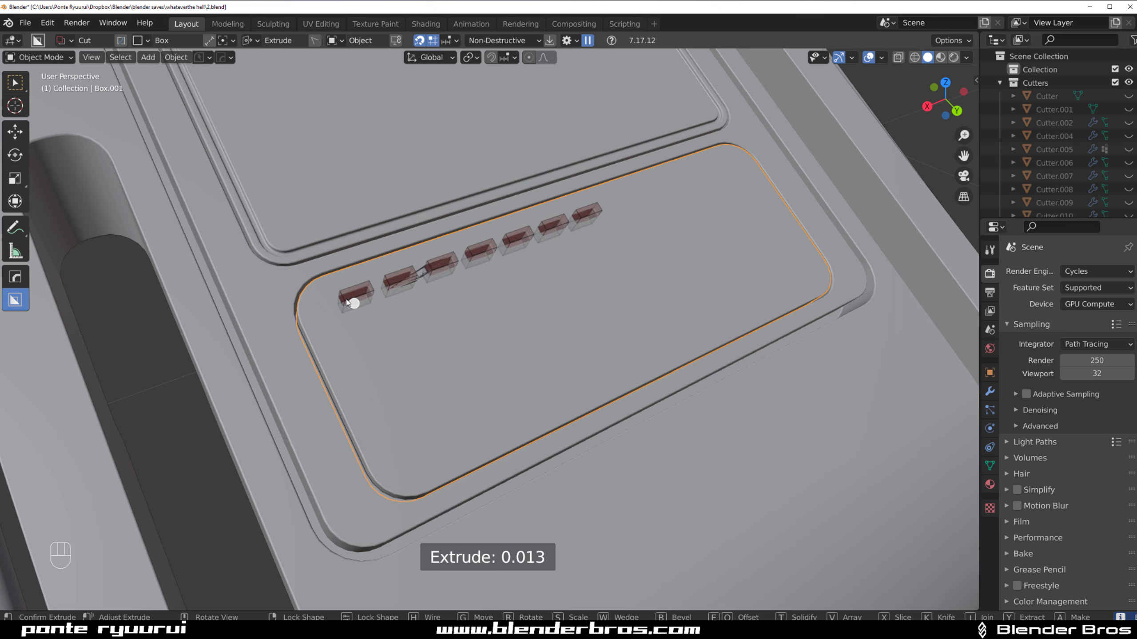
left_click(348, 297)
key("b")
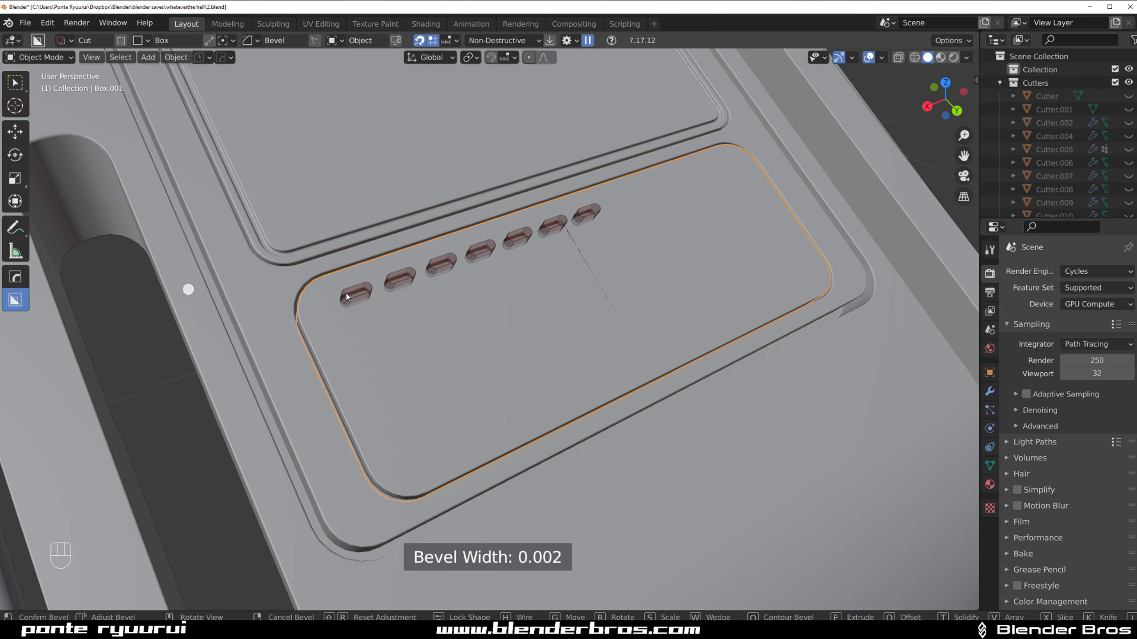
Solidify and narrow the cutters into thin-walled, nearly round rings and cut them into the plate
key("t")
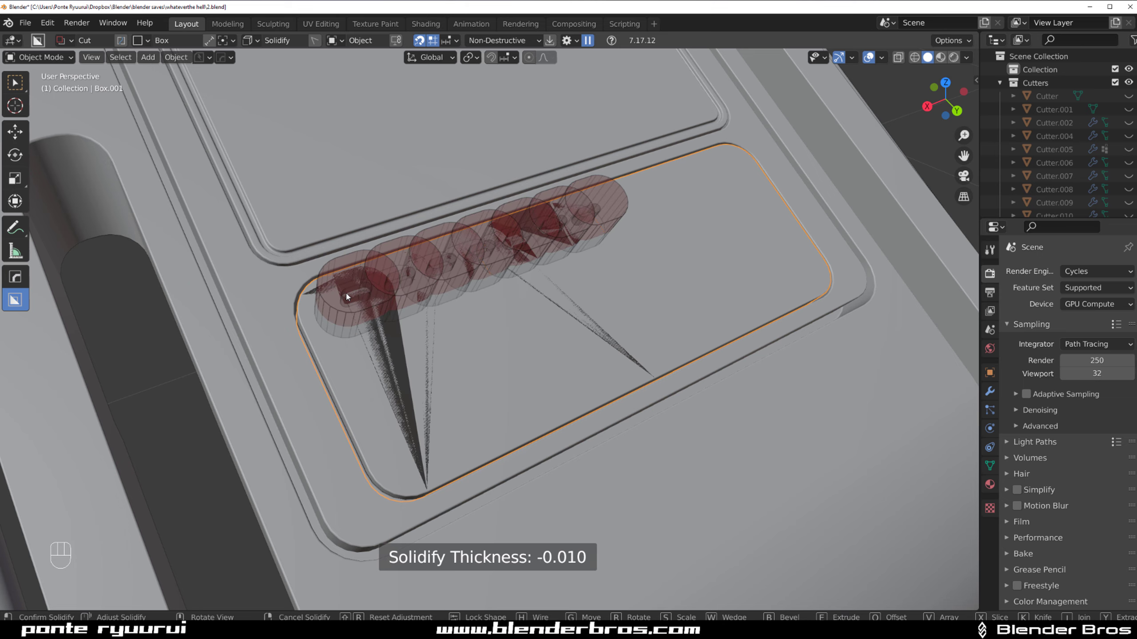
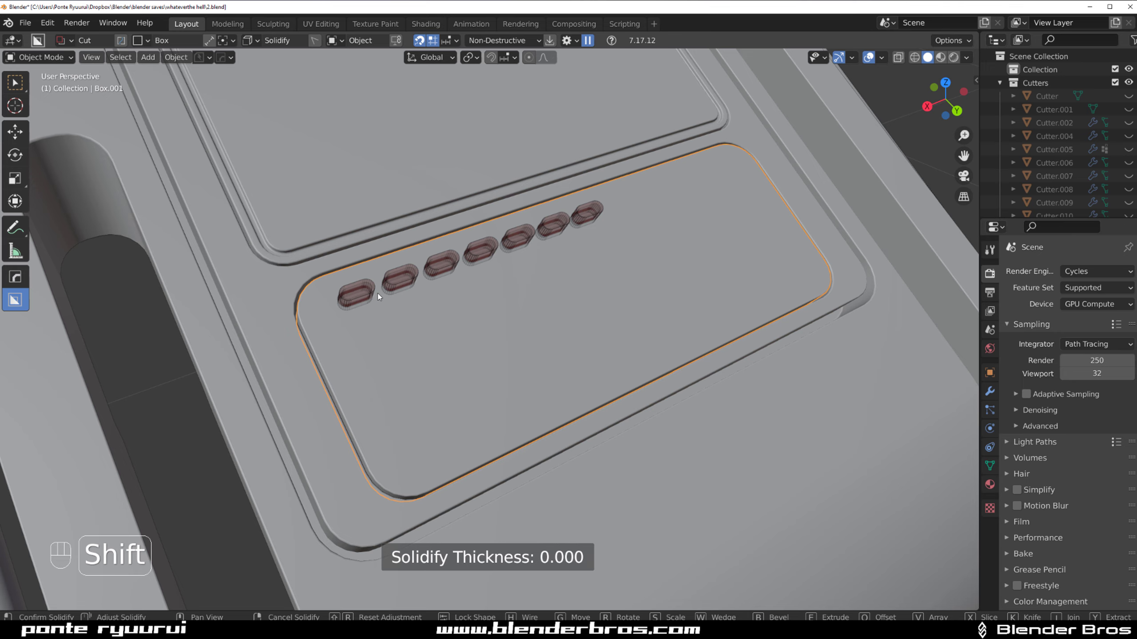
left_click(373, 297)
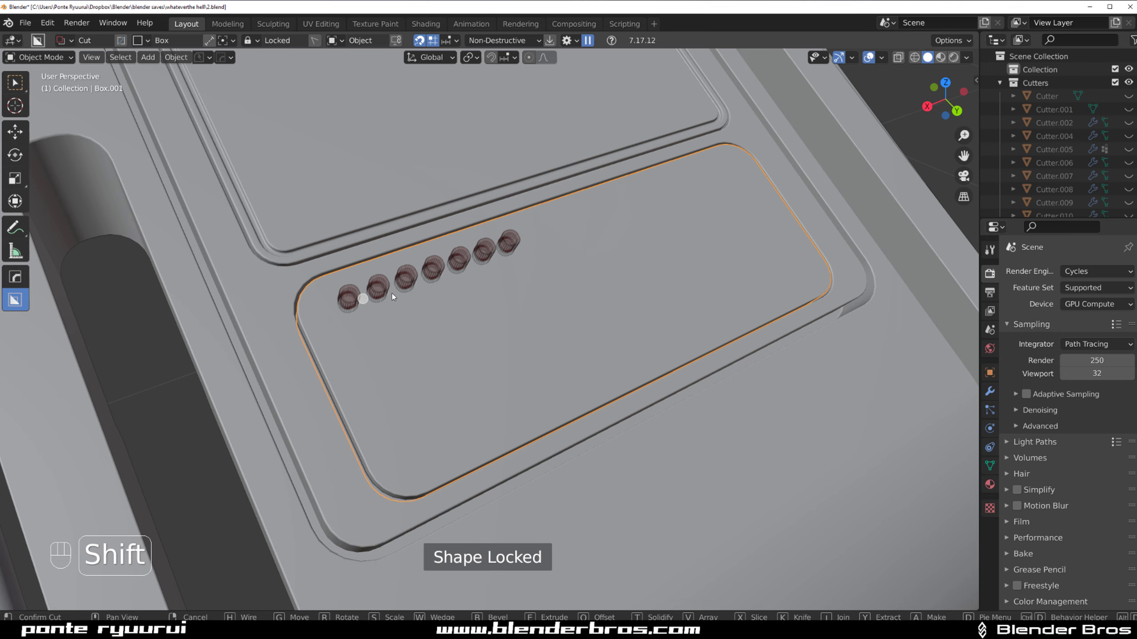
scroll(481, 323, "up", 3)
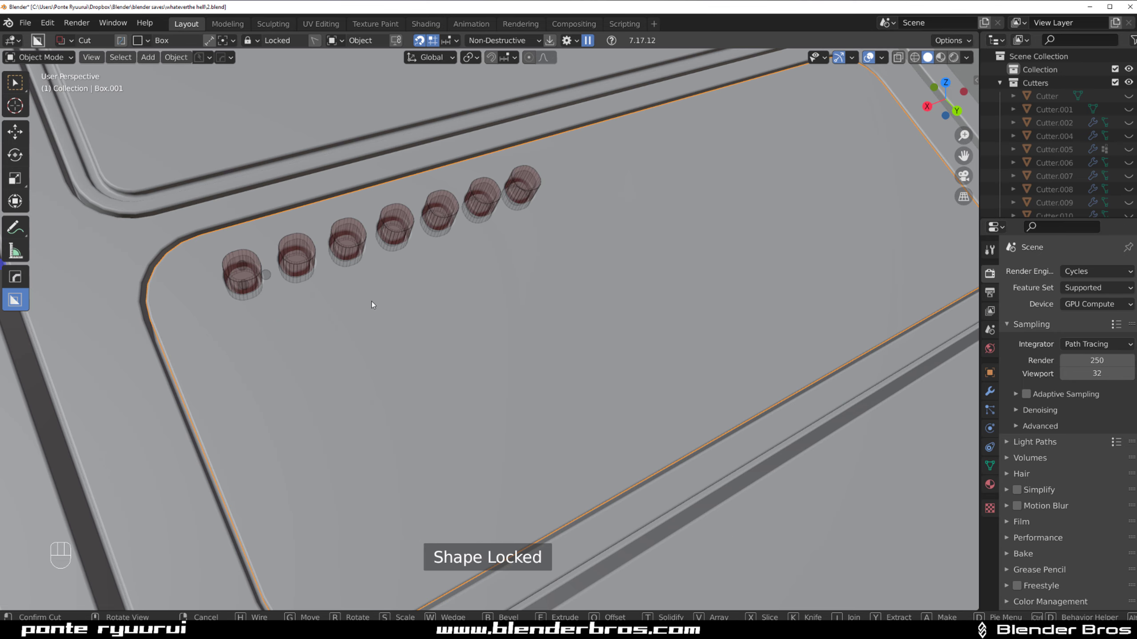
middle_click_drag(485, 409, 550, 424, "shift")
left_click(511, 301)
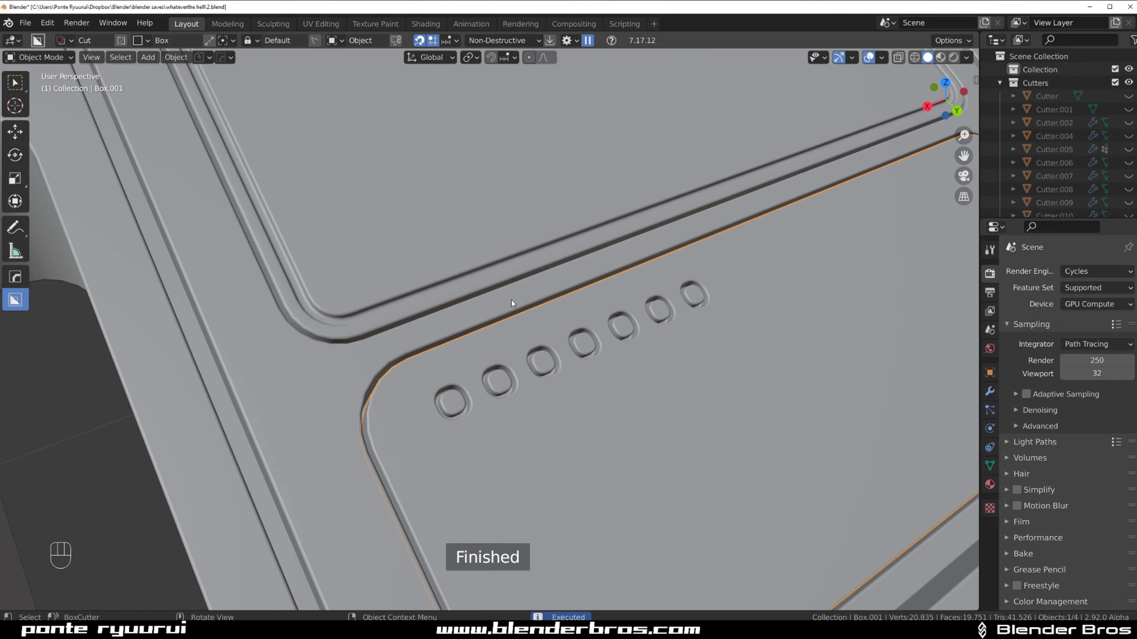
middle_click_drag(511, 301, 396, 254, "shift")
scroll(439, 332, "down", 6)
scroll(448, 354, "up", 4)
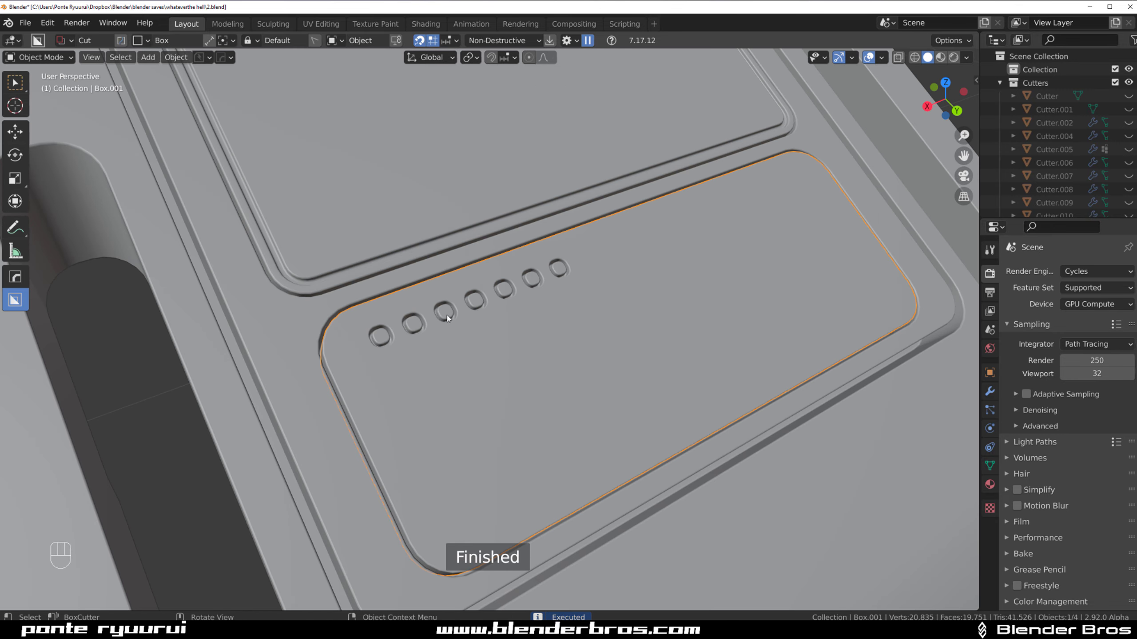
Select the plate with the row of ring cuts and bring up the HardOps operations for it
left_click(448, 318)
scroll(452, 320, "up", 3)
key("q")
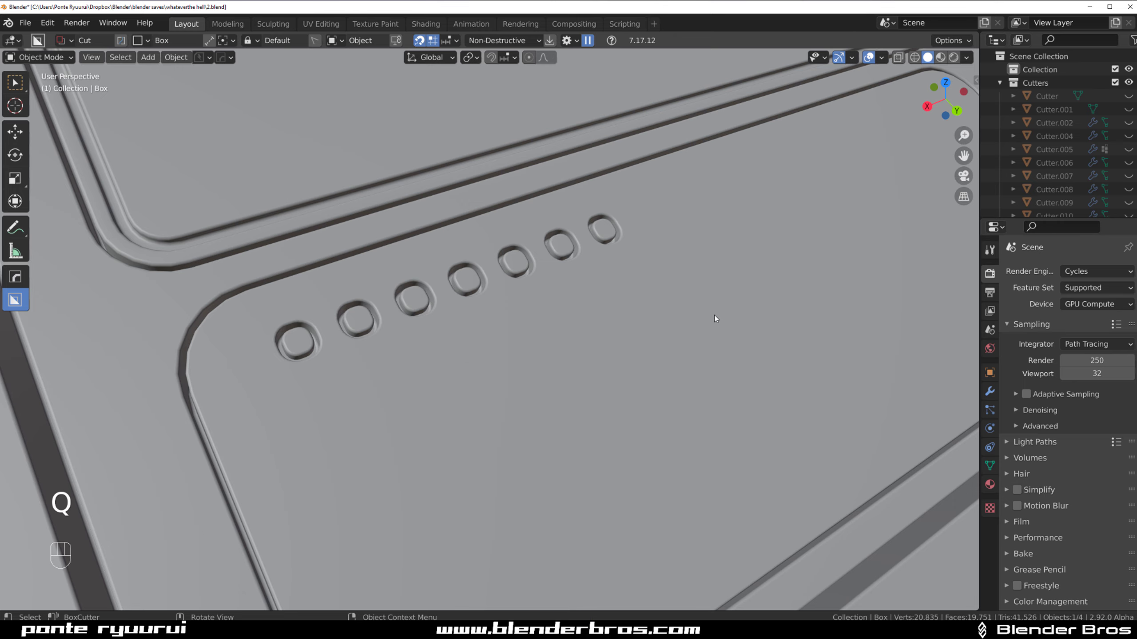
left_click(634, 315)
key("q")
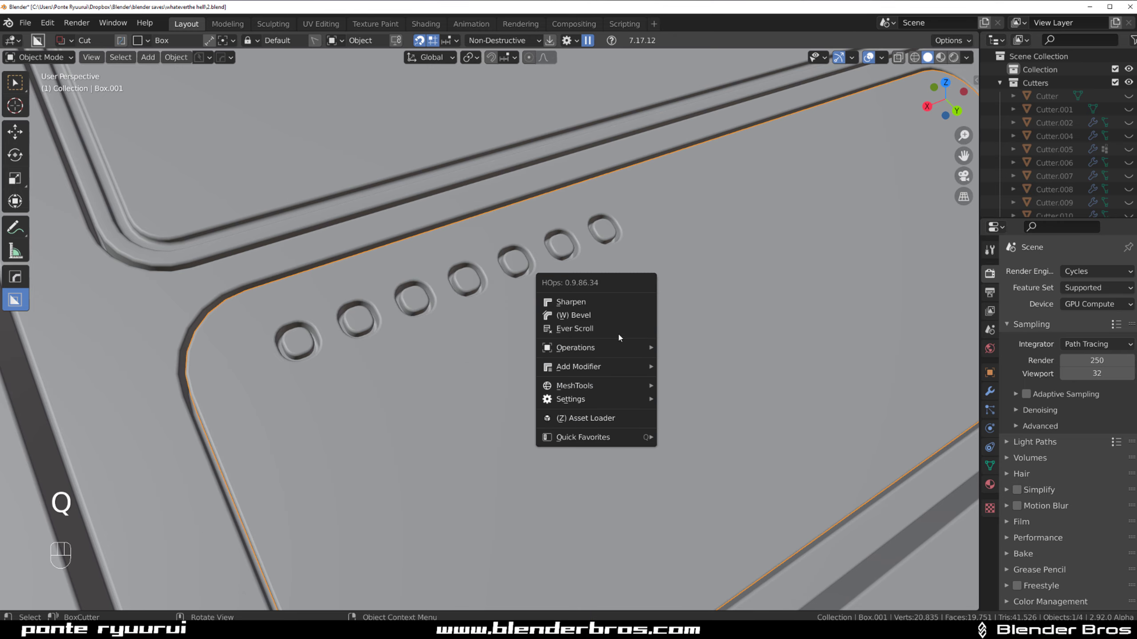
Reveal the boolean cutter behind the row of seven round holes using Ever Scroll
left_click(618, 331)
left_click(434, 297)
scroll(445, 328, "down", 3)
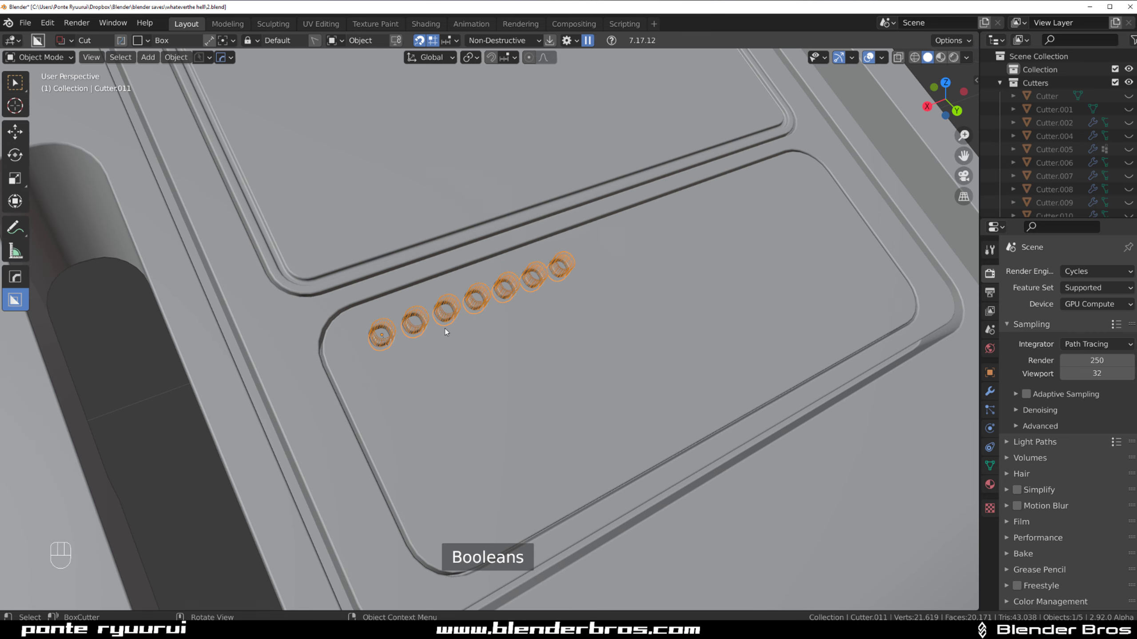
middle_click_drag(558, 332, 558, 306, "shift")
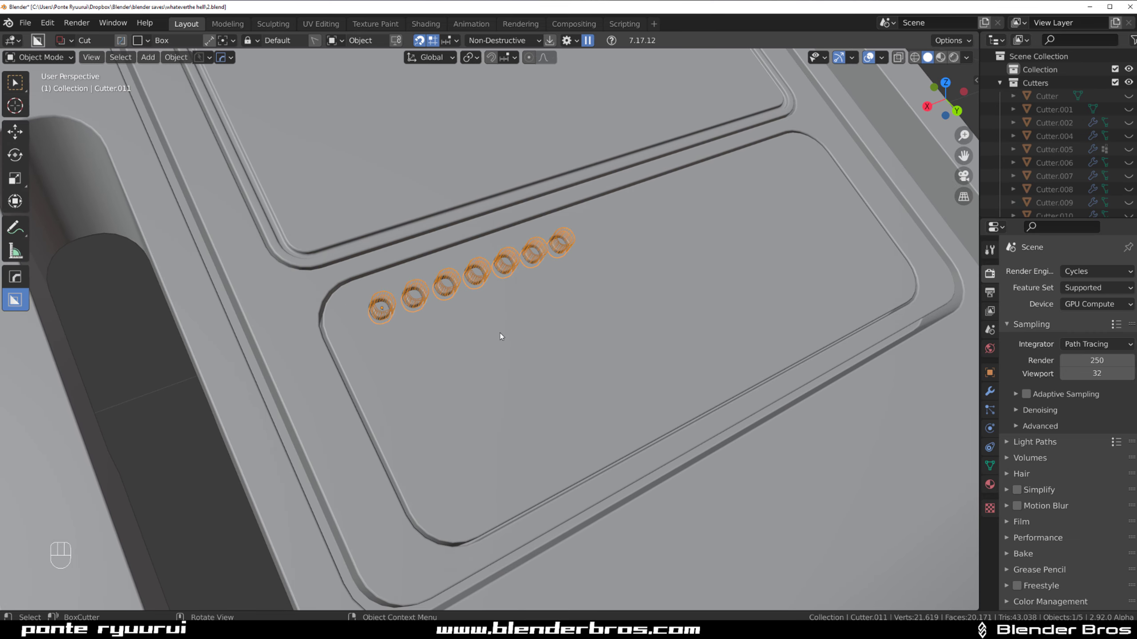
Apply the Array modifier that repeats the hole along the row on the cutter
key("ctrl+z")
key("q")
key("ctrl+grave")
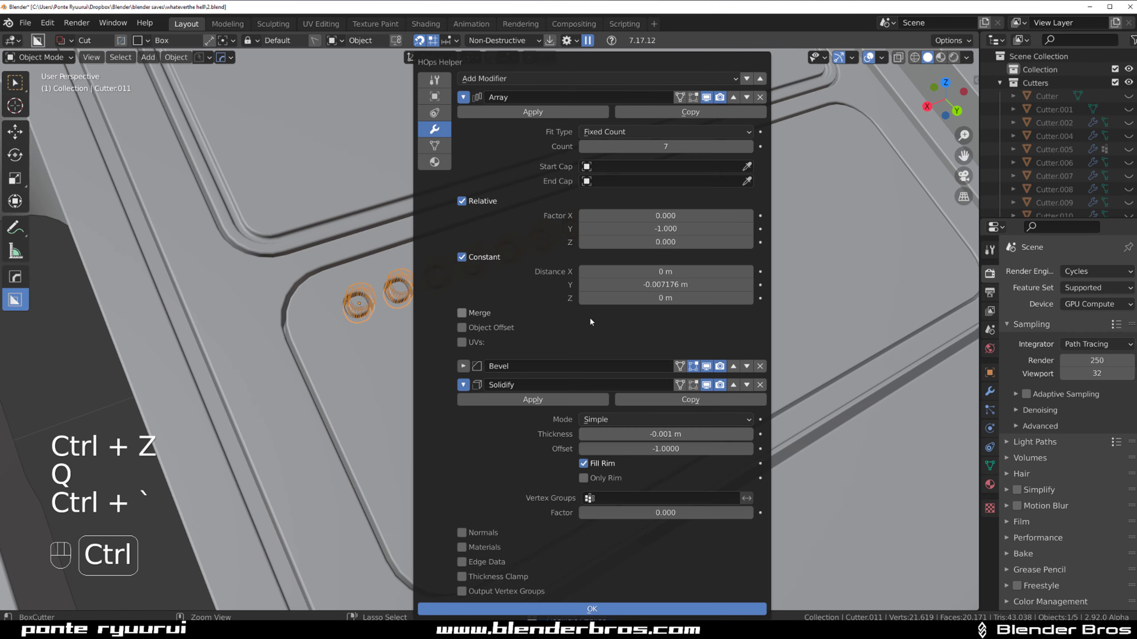
left_click(534, 116)
scroll(505, 306, "up", 3)
scroll(498, 300, "down", 3)
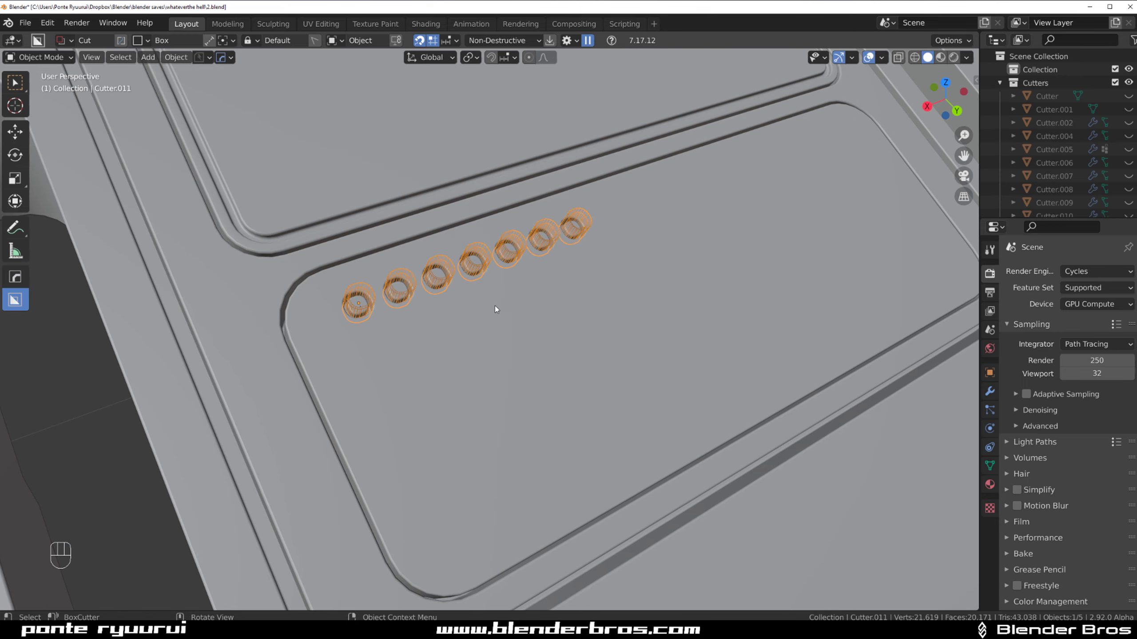
Array the row of hole cutters along X with Array V2 to make four spaced rows across the panel
scroll(495, 309, "down", 3)
middle_click_drag(568, 288, 545, 295)
key("q")
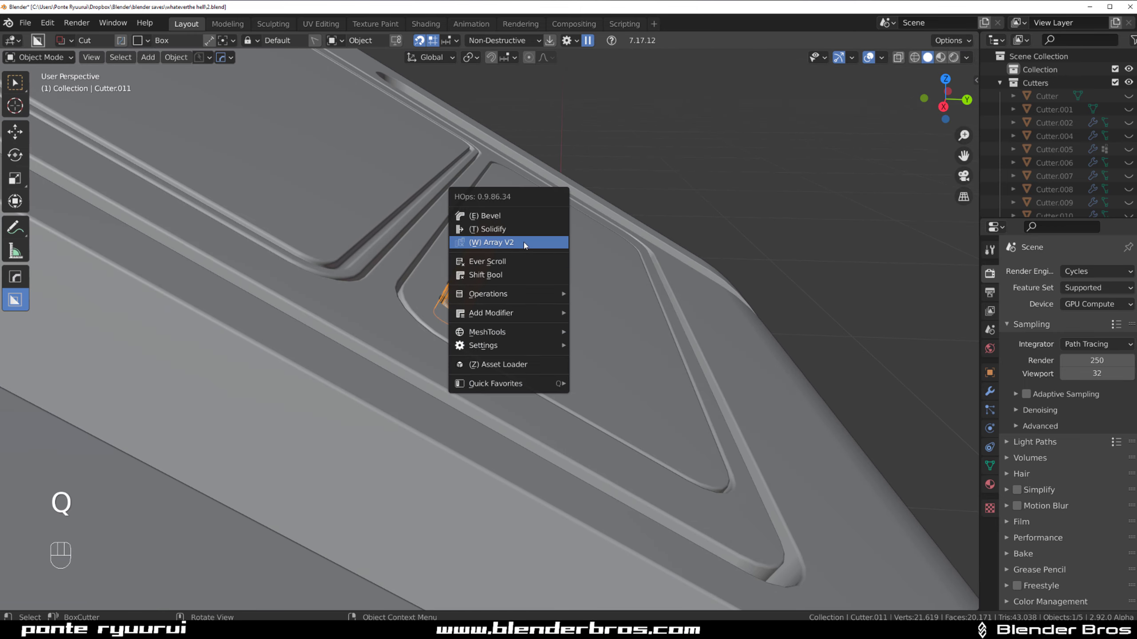
left_click(524, 242)
key("y")
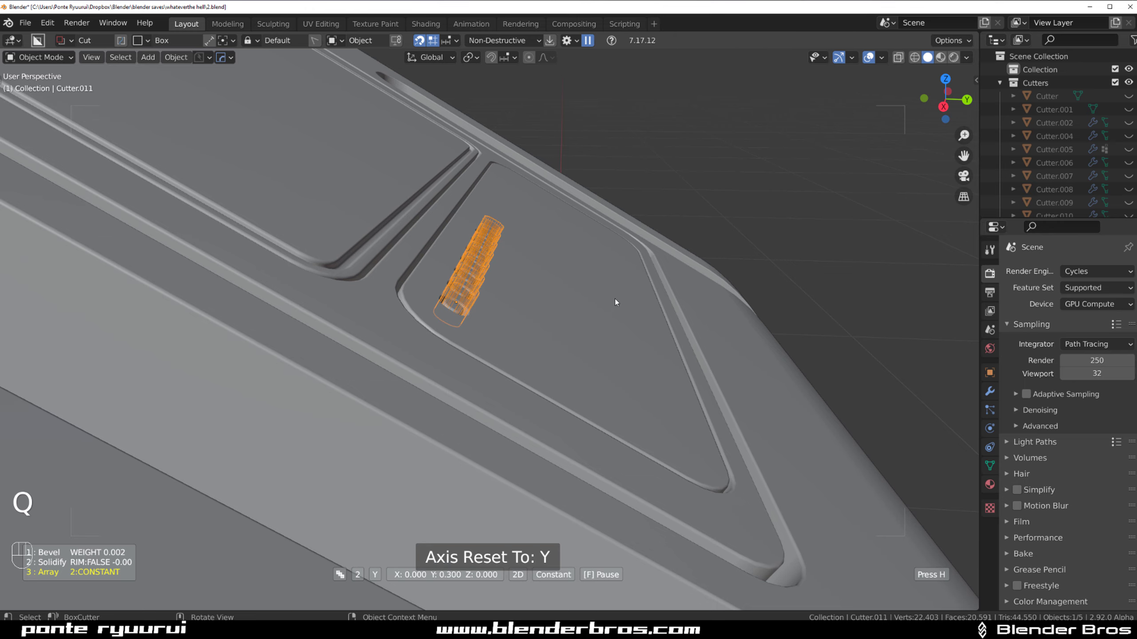
key("z")
key("x")
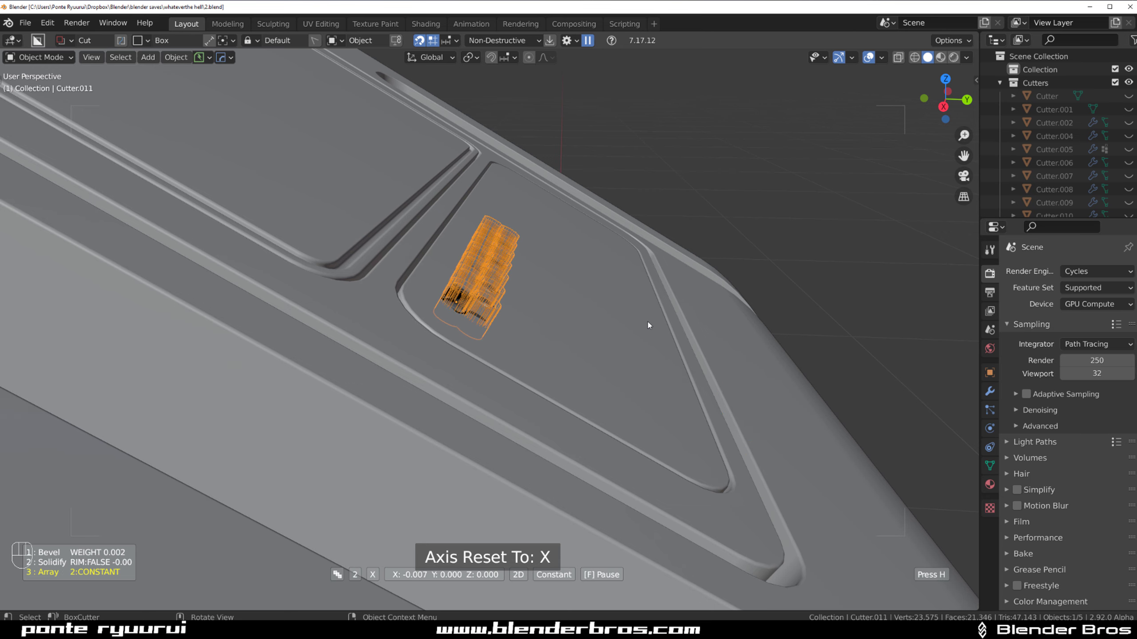
key("shift")
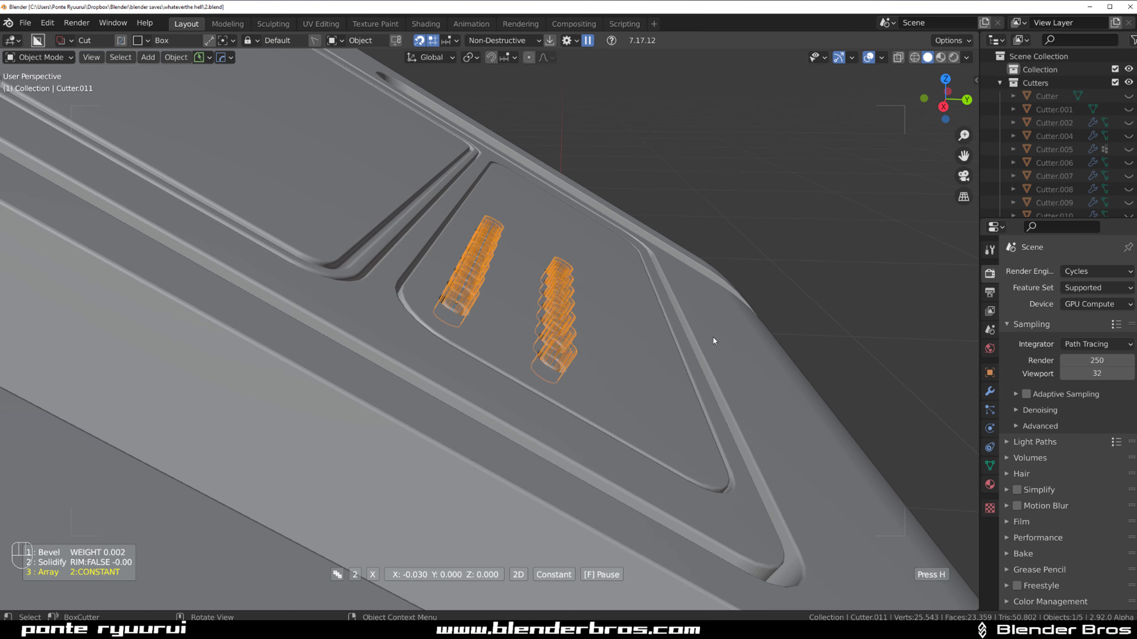
key("shift")
scroll(716, 337, "up", 2)
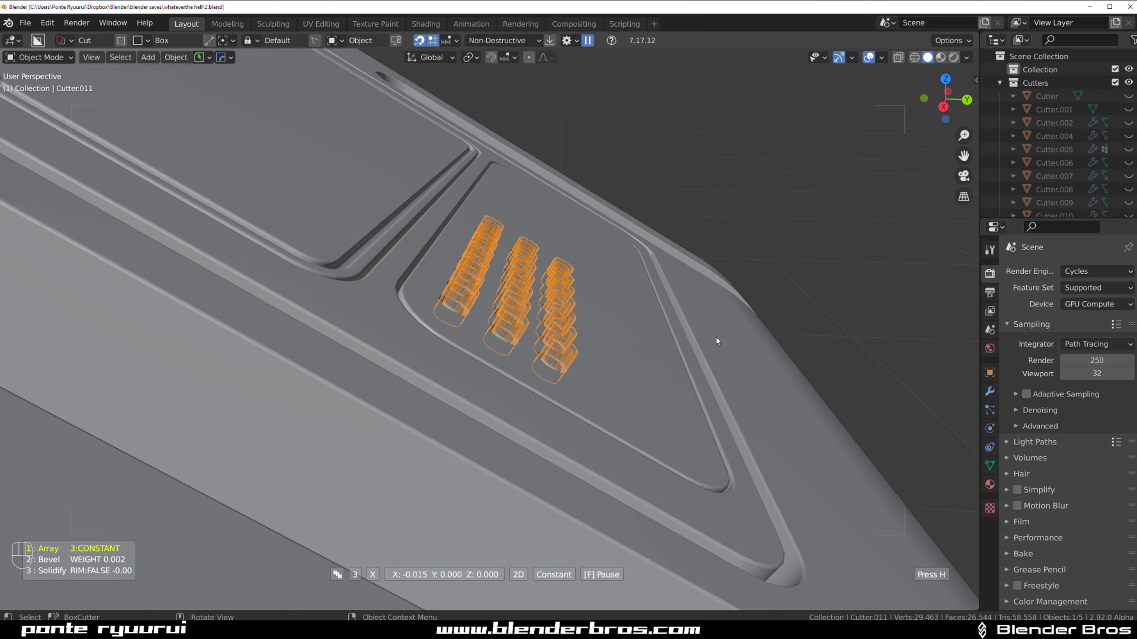
left_click(717, 337)
Hide the hole cutter so only the cut grid of holes shows on the panel
middle_click_drag(719, 336, 476, 312)
left_click(692, 270)
scroll(671, 286, "down", 5)
left_click(541, 288)
key("h")
scroll(452, 314, "down", 2)
scroll(472, 318, "up", 4)
middle_click_drag(537, 249, 549, 246)
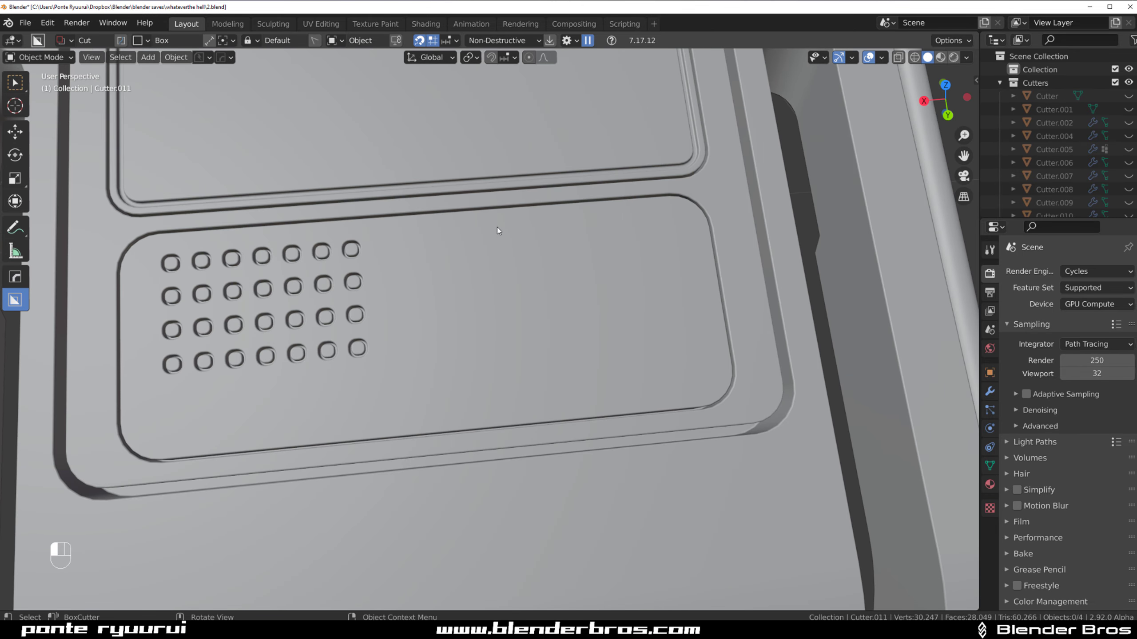
Cut a box recess about 0.084 by 0.081 with a 0.002 corner bevel into the panel beside the hole grid
mouse_move(490, 223)
left_mouse_down()
mouse_move(626, 376)
mouse_move(689, 391)
left_mouse_up()
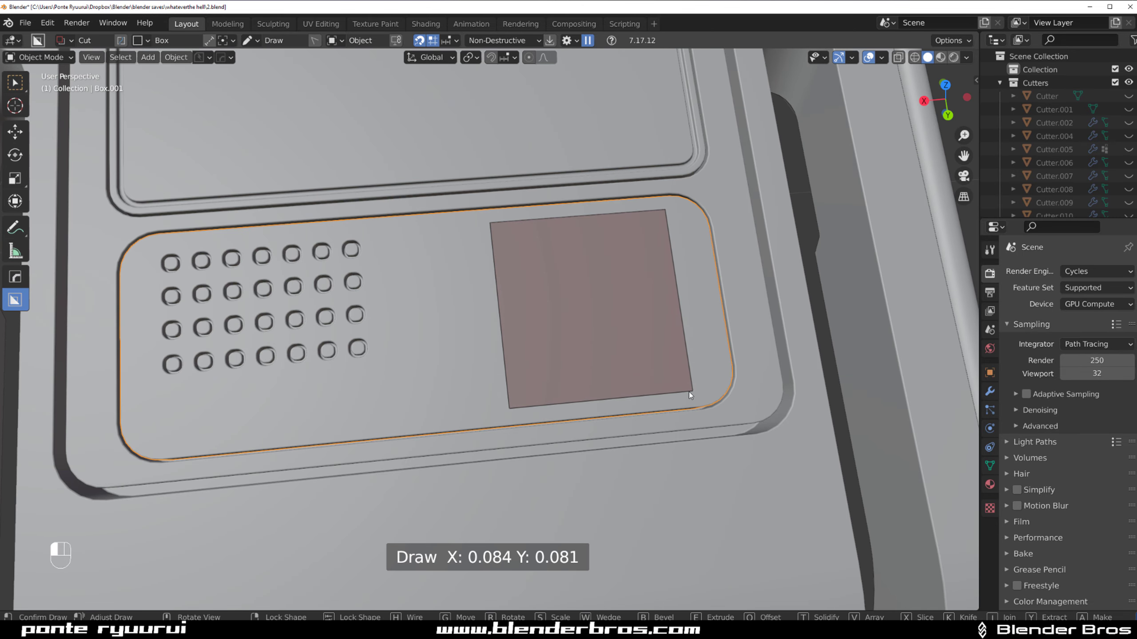
key("b")
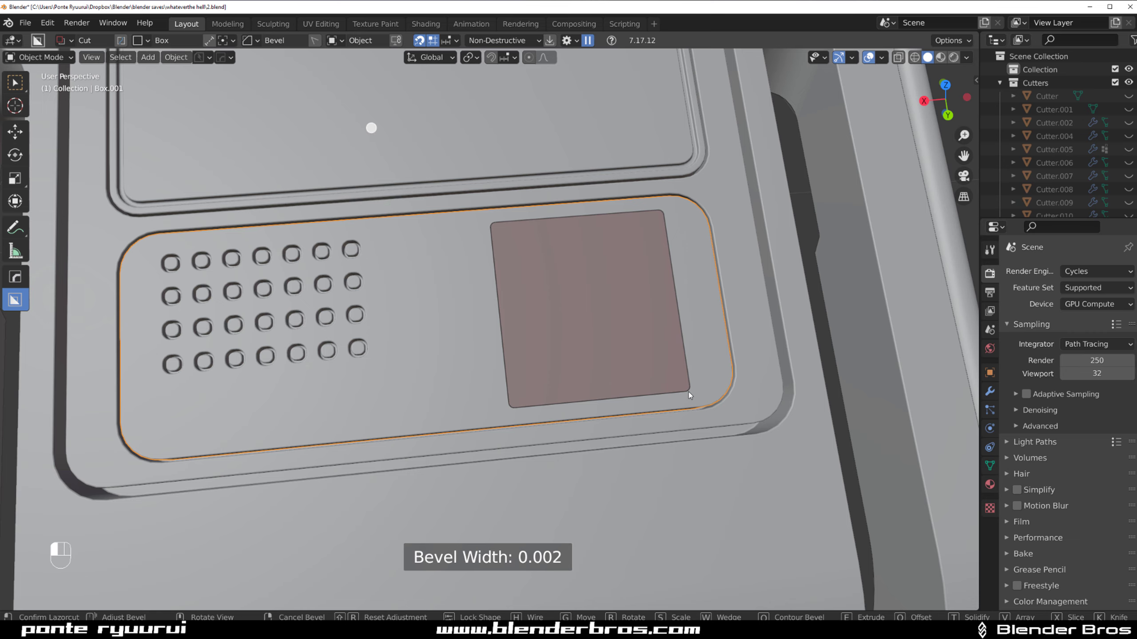
middle_click_drag(689, 393, 737, 320)
key("e")
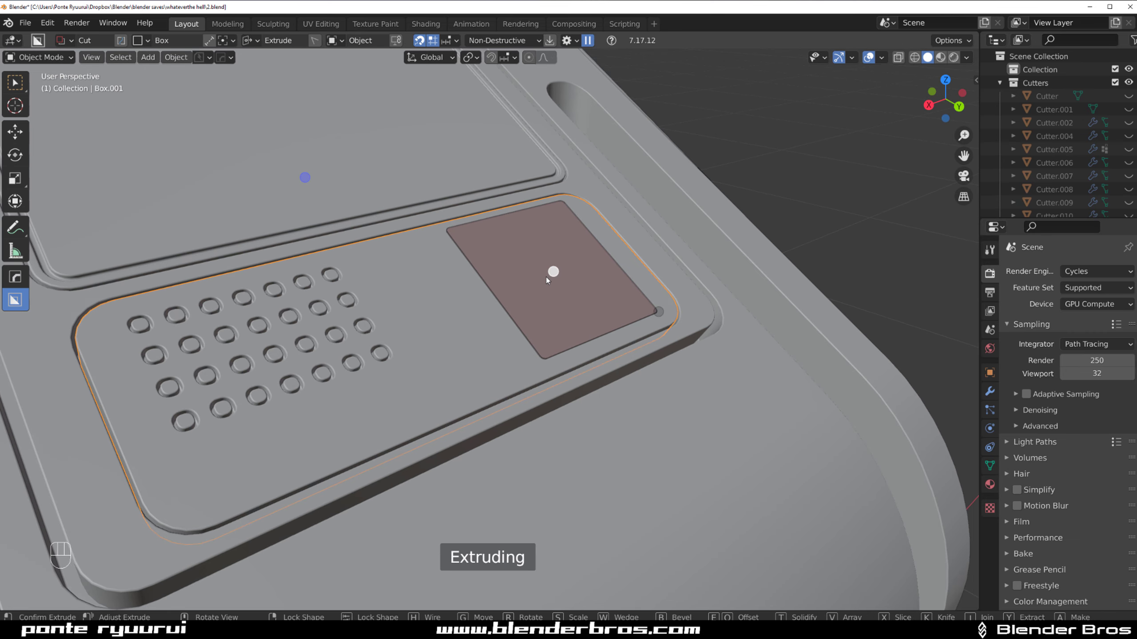
left_click_drag(546, 277, 530, 299)
left_click(531, 299)
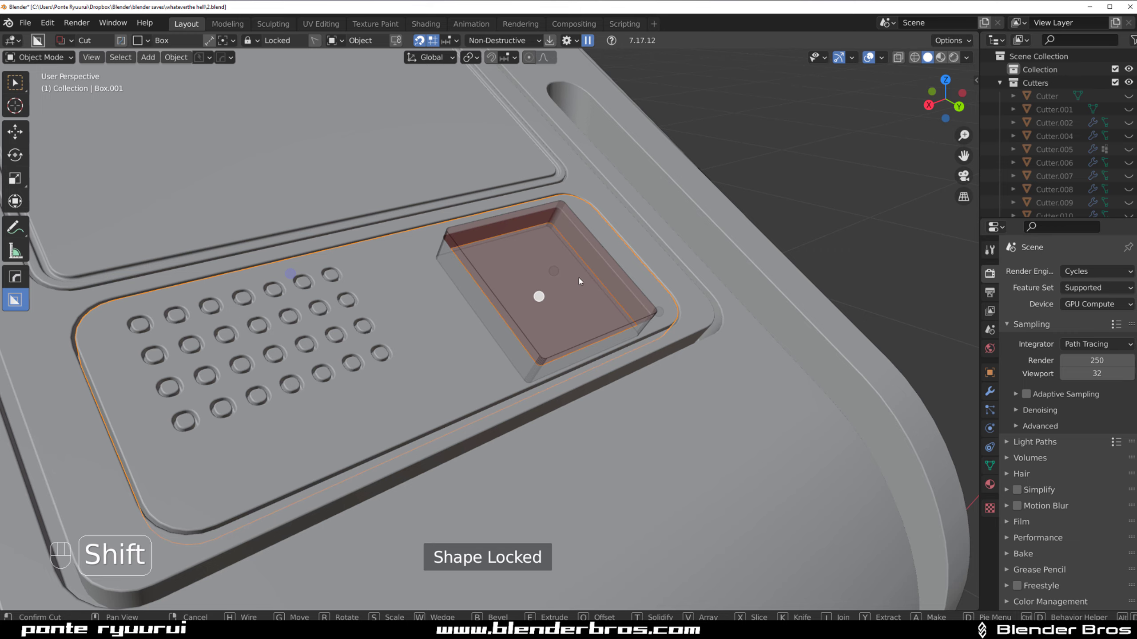
left_click(659, 245, "shift")
Add a Solidify of about -0.002 to the square recess cutter so it cuts only a narrow outline groove
key("grave")
key("KP_5")
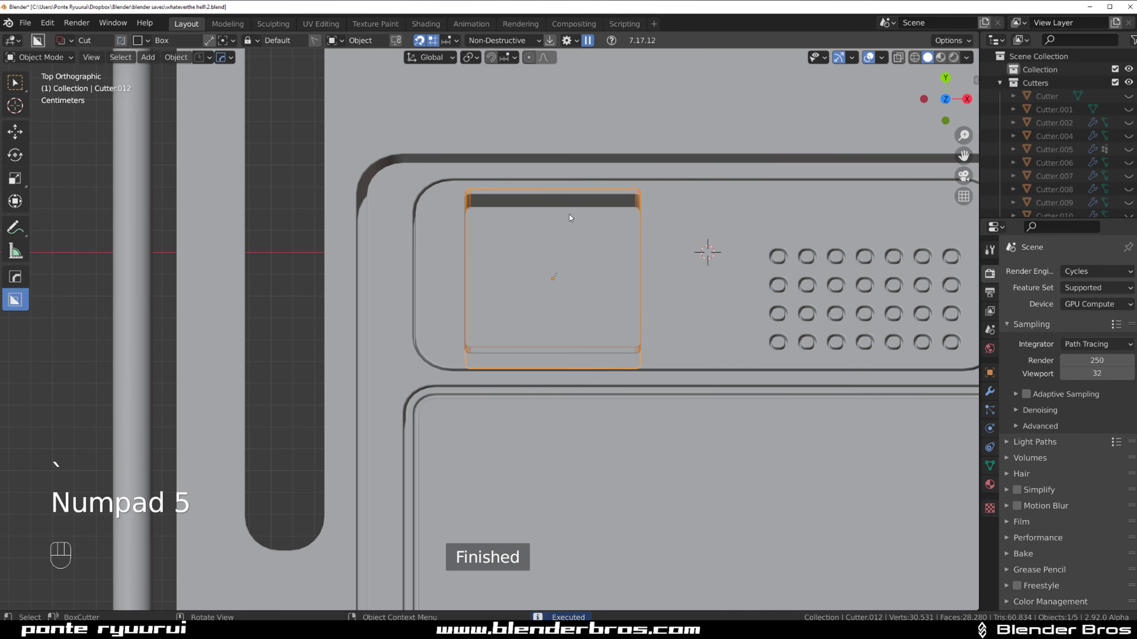
key("Tab")
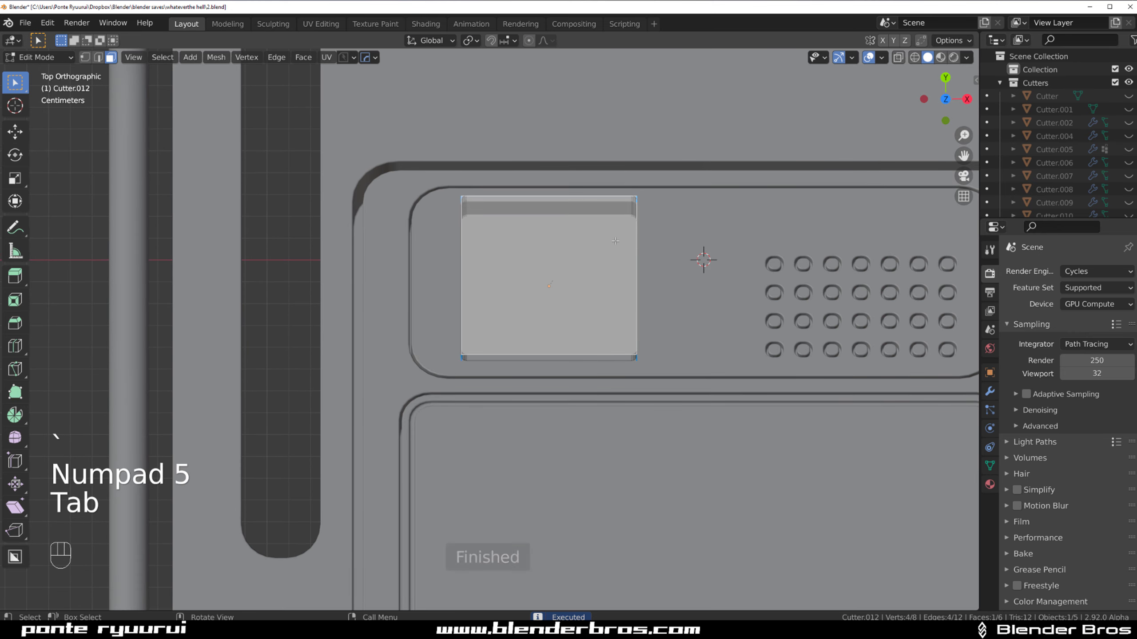
key("ctrl+q")
key("Tab")
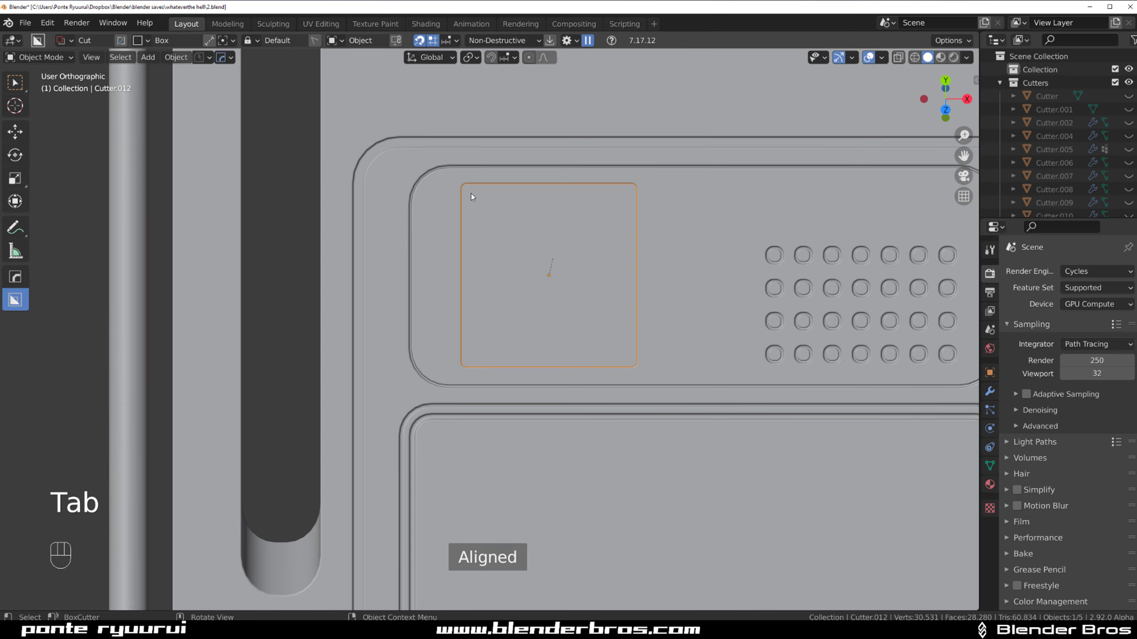
key("q")
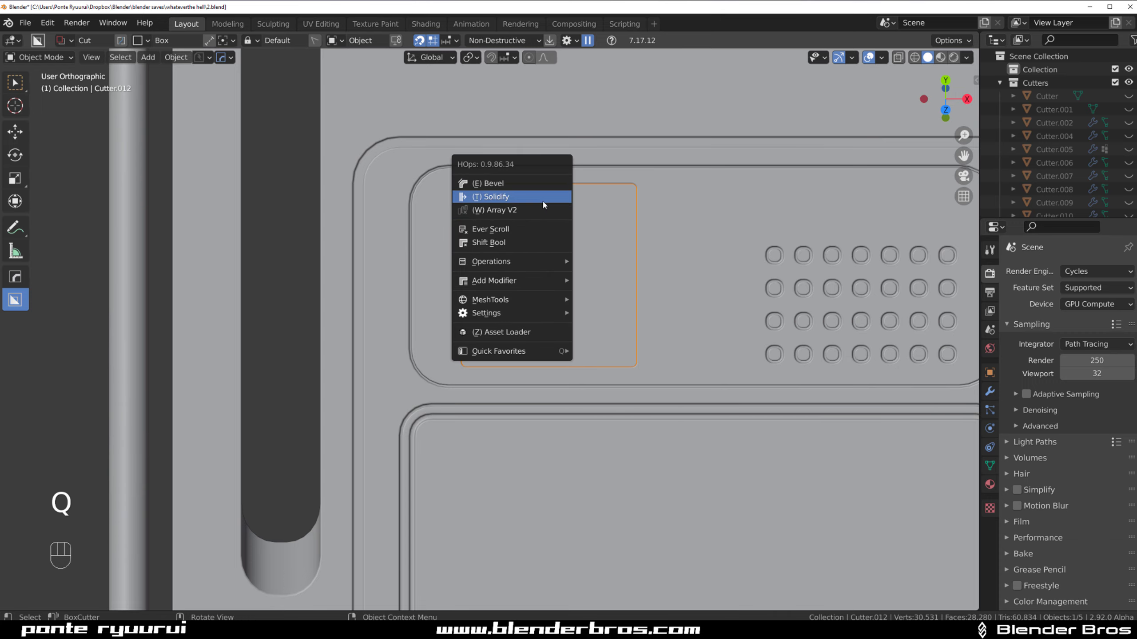
left_click(544, 197)
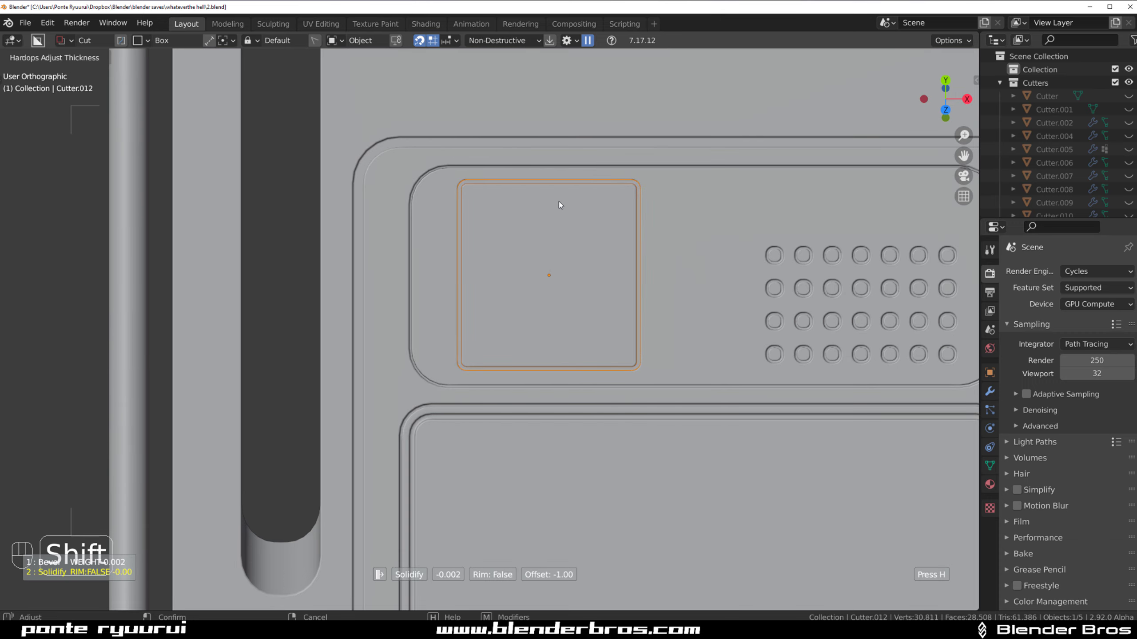
left_click(510, 204)
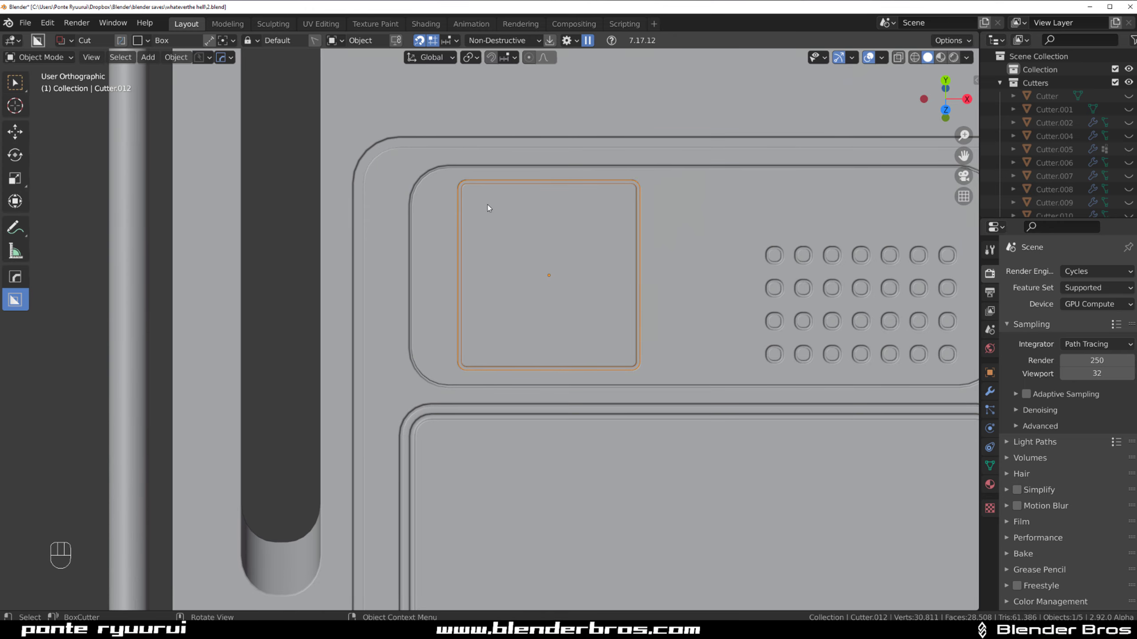
left_click(483, 205)
left_click(474, 193)
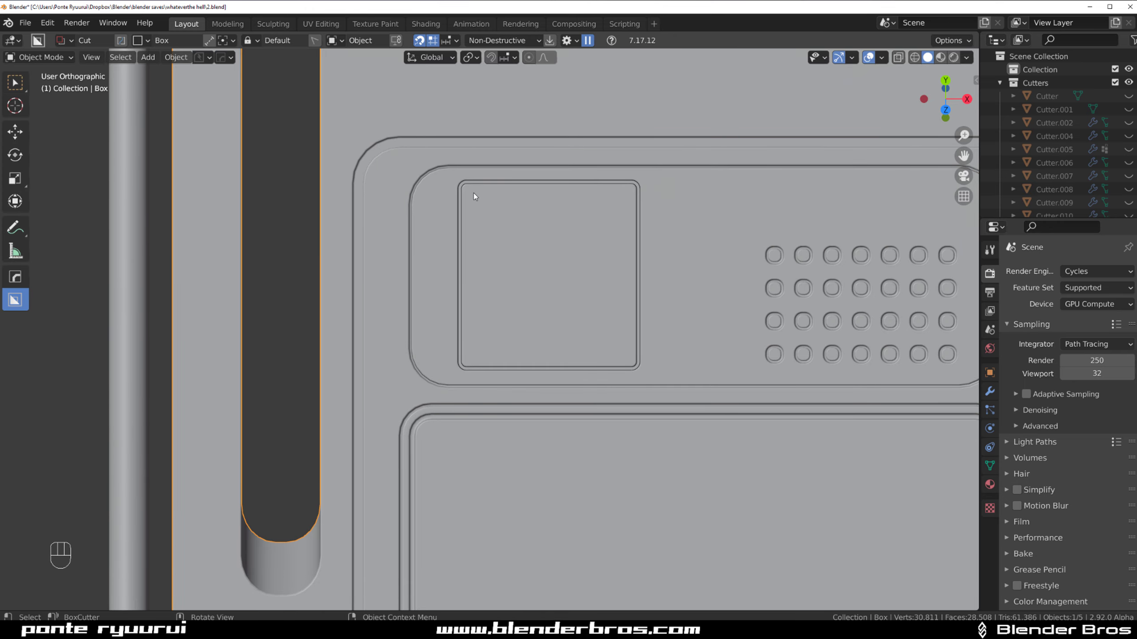
left_click_drag(474, 193, 507, 193)
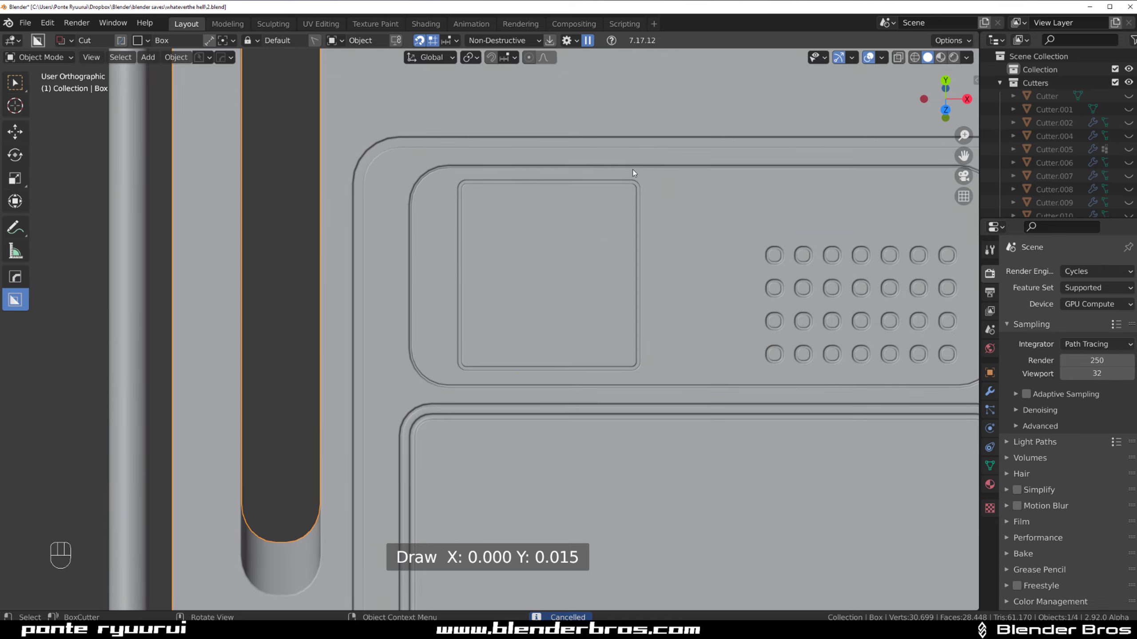
Select the inset panel with the holes and run Smart Apply on its modifiers
key("KP_5")
middle_click_drag(632, 172, 499, 342)
left_click(478, 322)
scroll(469, 323, "up", 5)
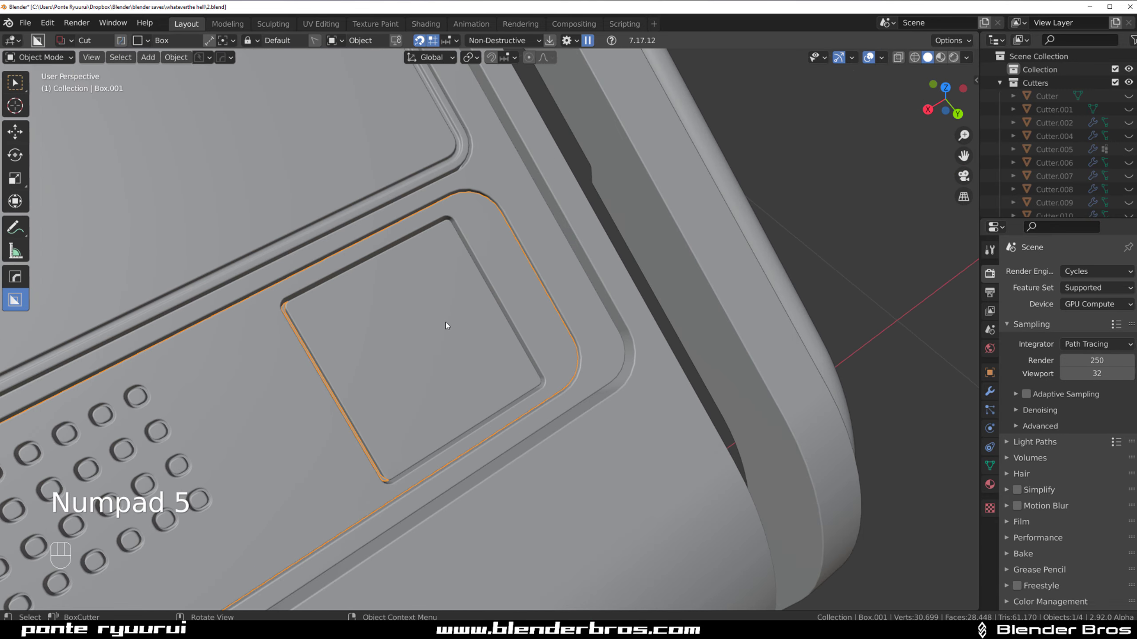
key("q")
mouse_move(421, 375)
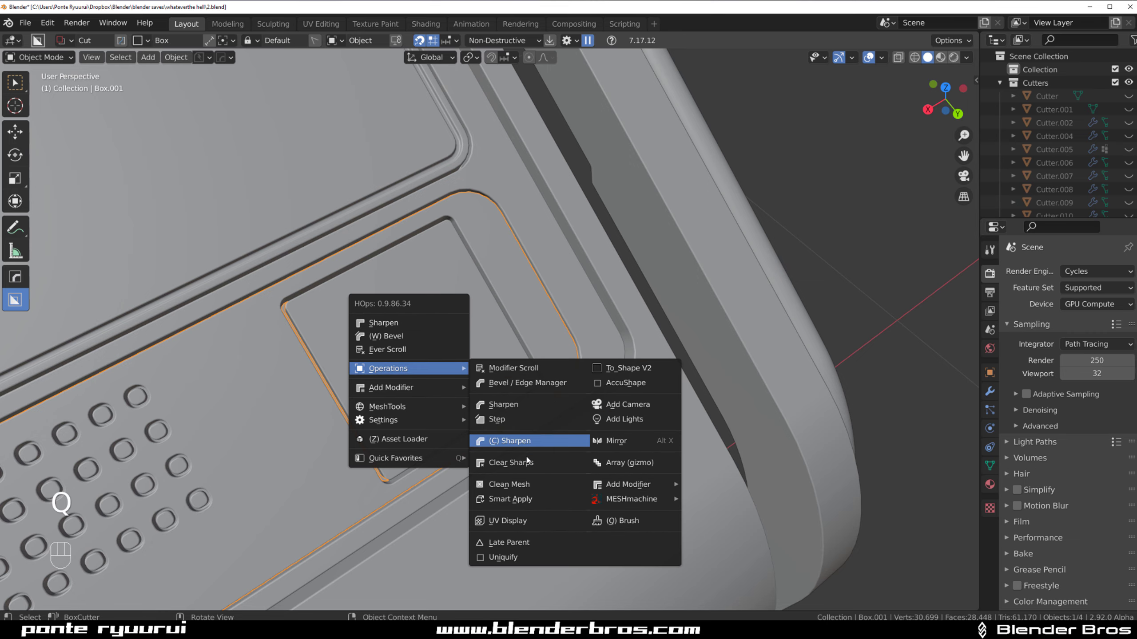
left_click(531, 497)
left_click(422, 337)
key("Tab")
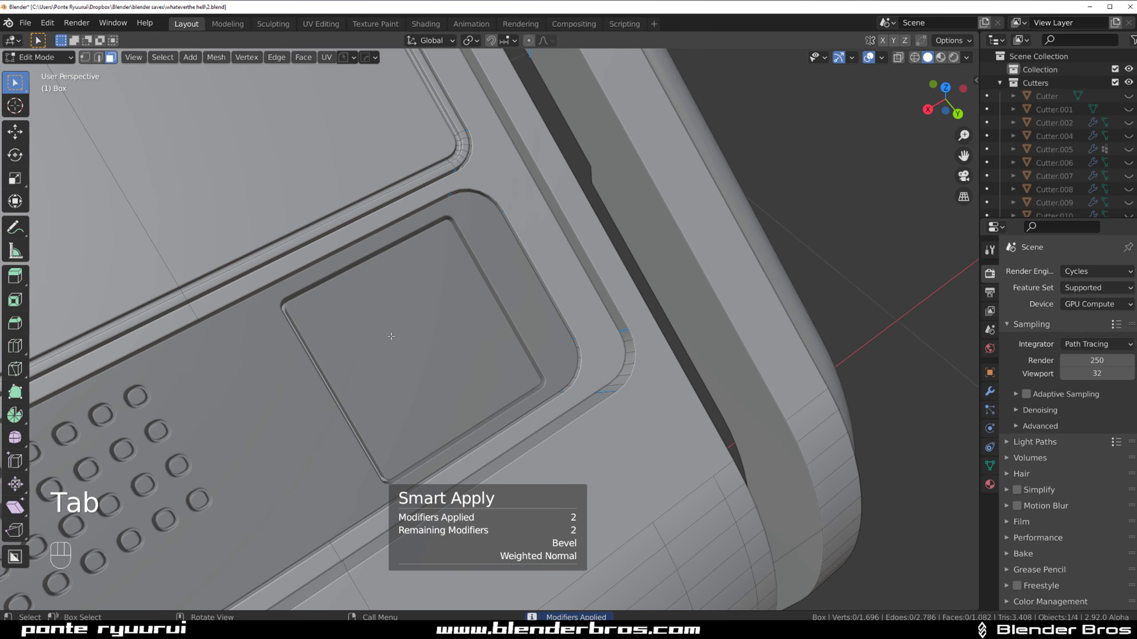
key("Tab")
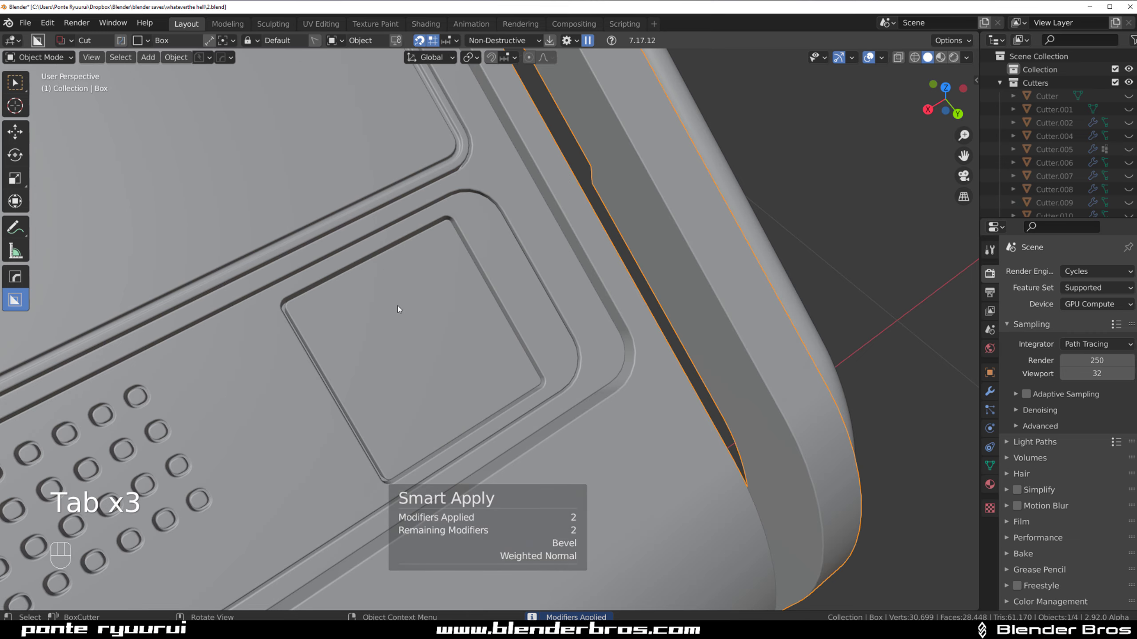
Separate the linked square piece inside the groove from the inset panel into its own object
left_click(397, 305)
key("Tab")
key("ctrl+l")
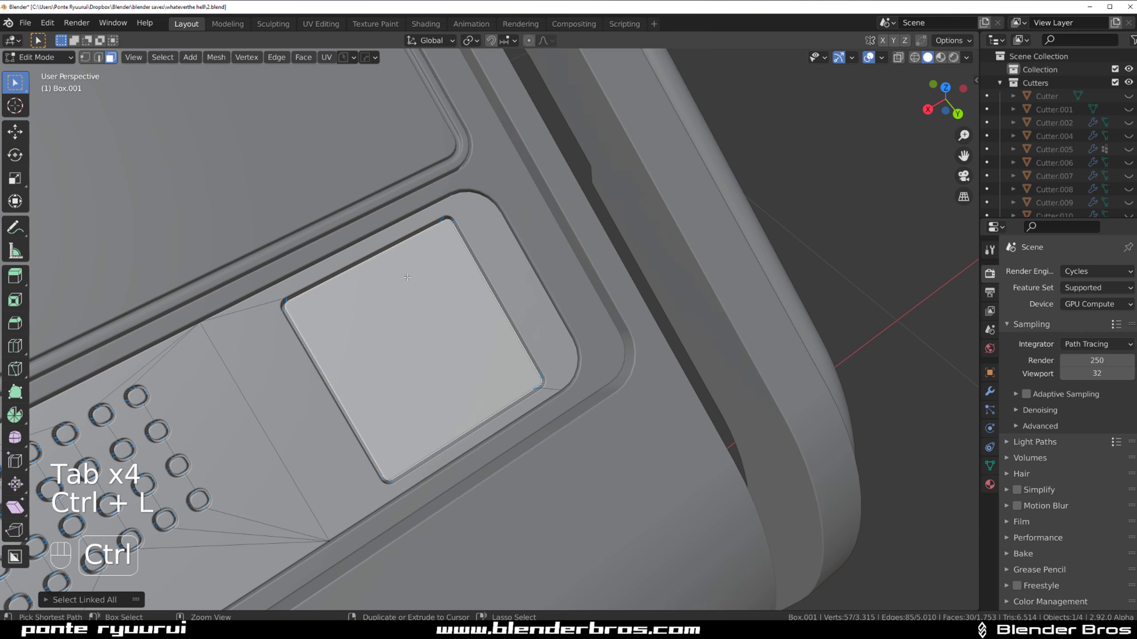
key("p")
left_click(406, 277)
key("Tab")
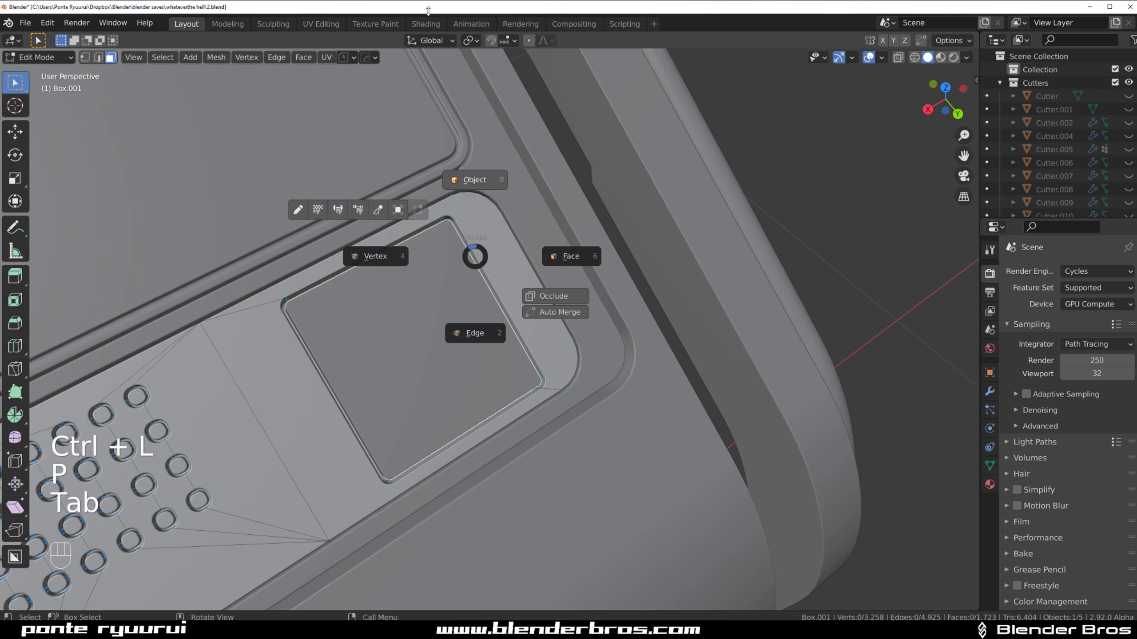
Cut a thin slot about 0.071 long and 0.002 wide into the separated square, close to one edge
scroll(453, 247, "up", 2)
scroll(461, 286, "down", 3)
key("Tab")
left_click(451, 339)
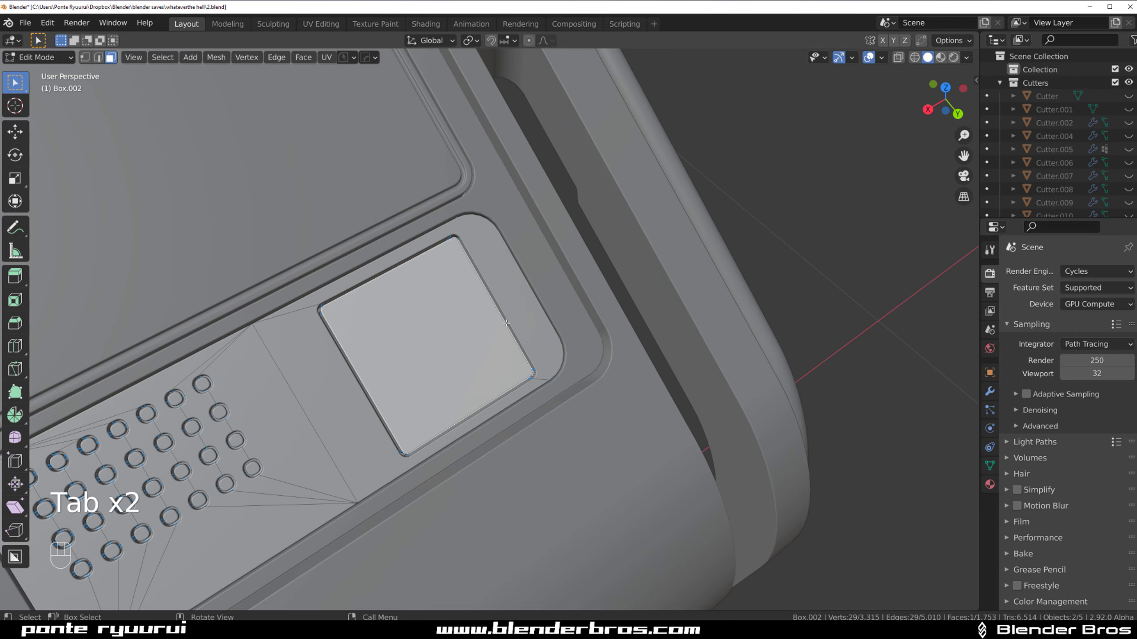
key("ctrl+q")
key("Tab")
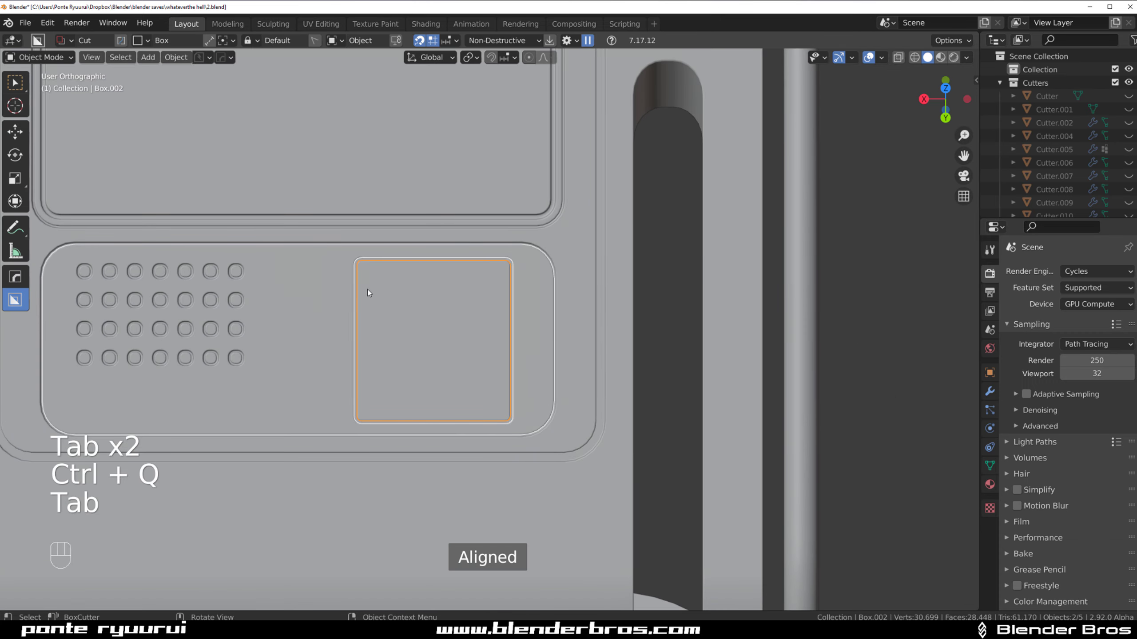
scroll(368, 290, "up", 3)
mouse_move(355, 227)
left_mouse_down()
mouse_move(540, 245)
mouse_move(599, 232)
left_mouse_up()
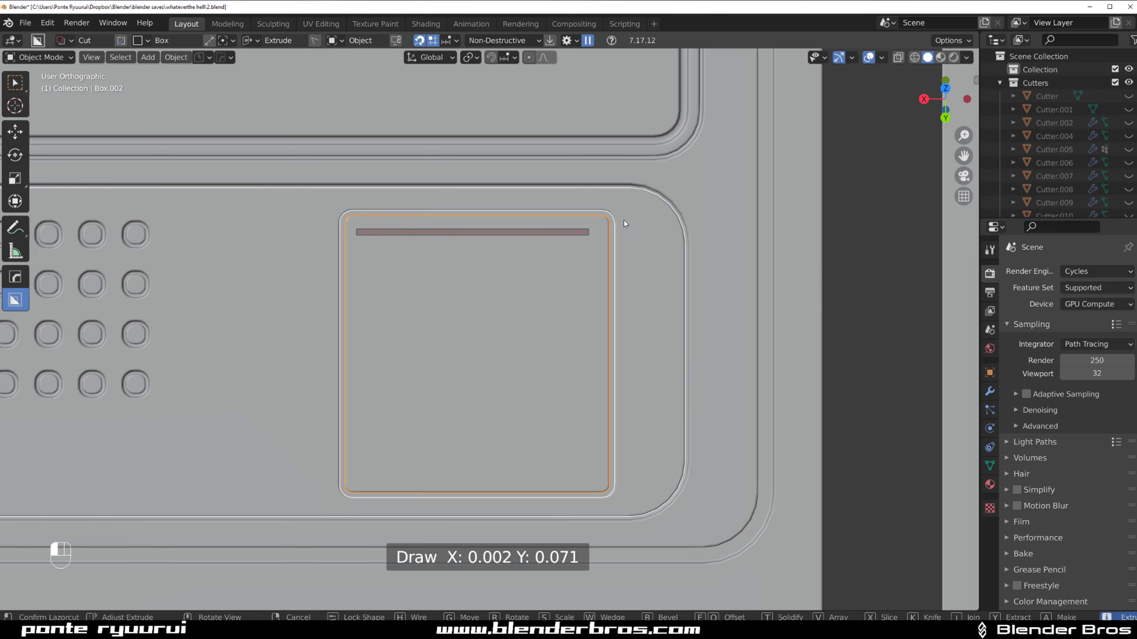
left_click(644, 252)
Select the square piece alone and reveal its slot cutter using Ever Scroll
key("q")
mouse_move(586, 252)
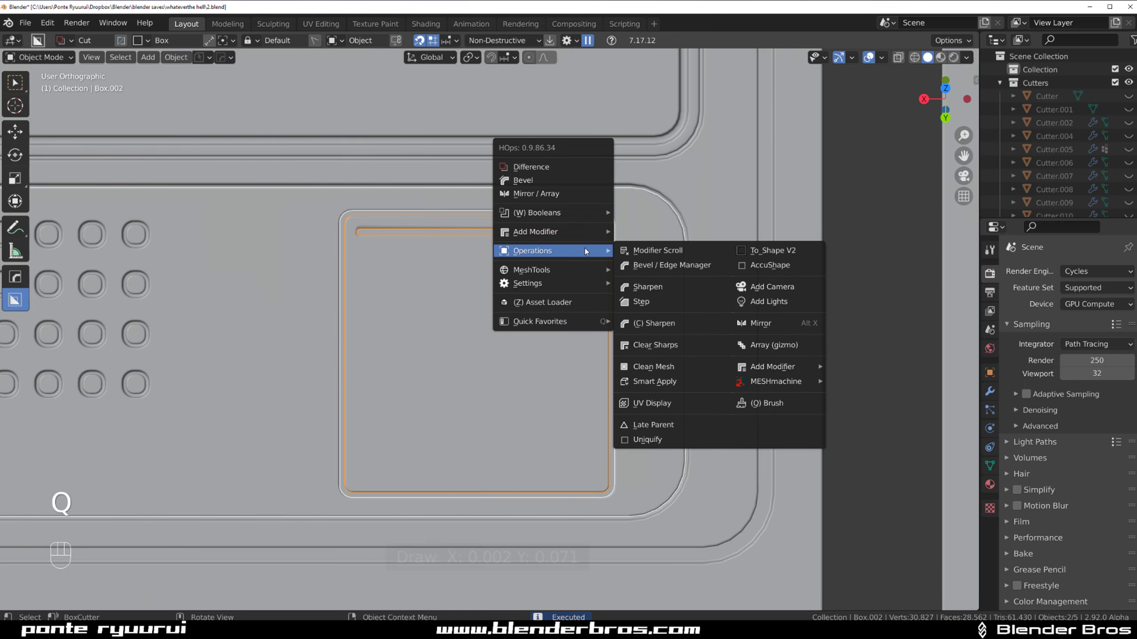
left_click(348, 290)
key("q")
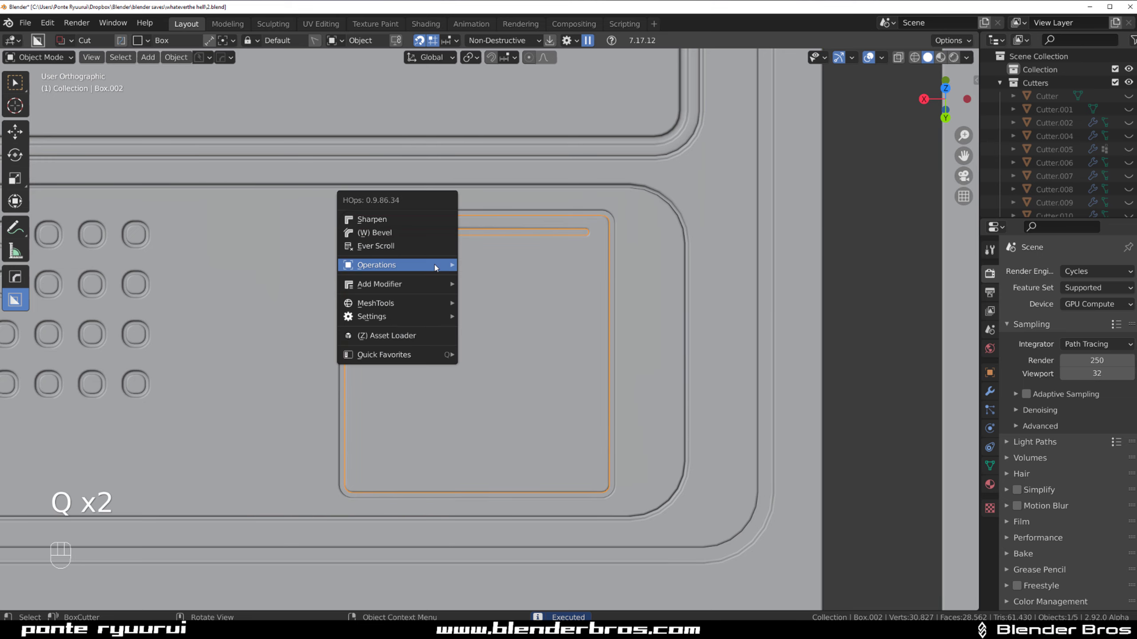
left_click(434, 250)
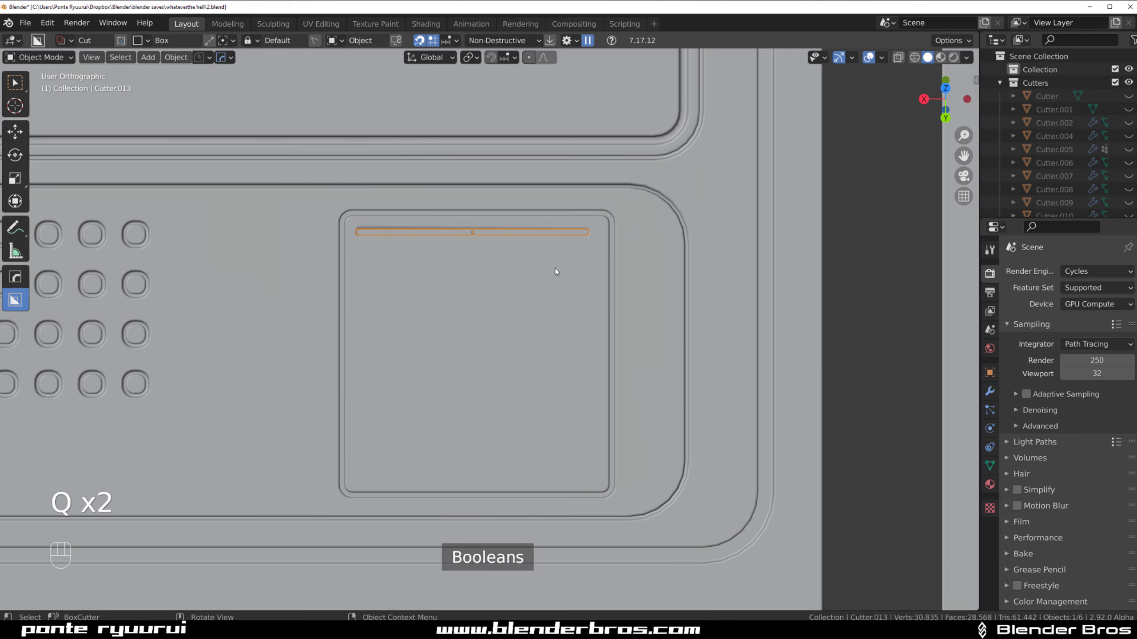
Add an array to the slot cutter with a constant offset of about -0.005 m along X
key("q")
left_click(545, 294)
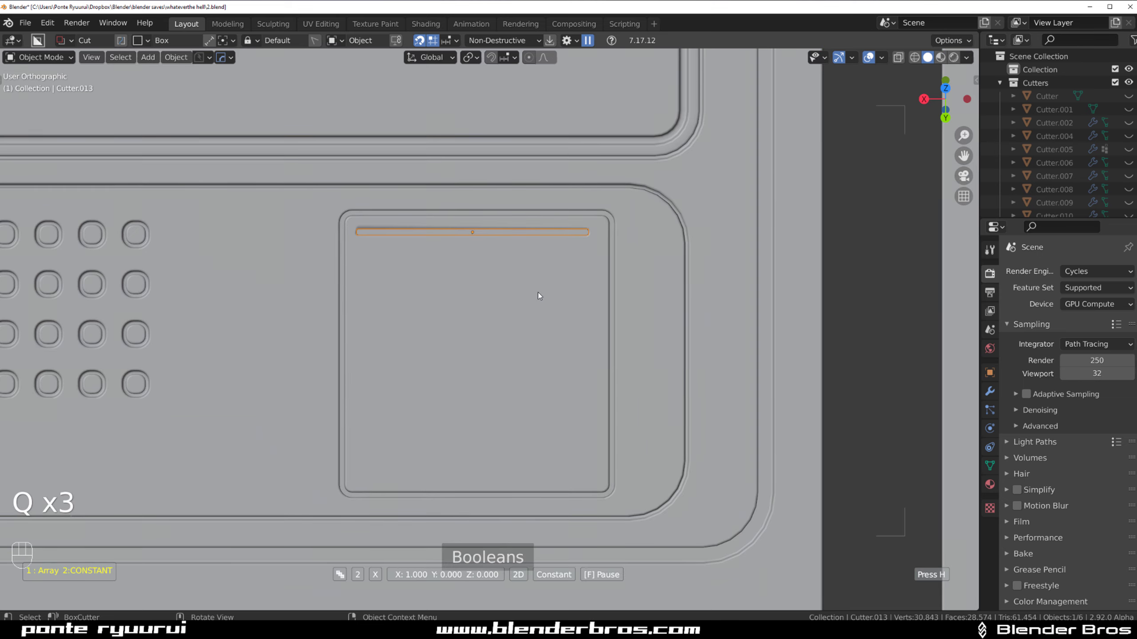
key("z")
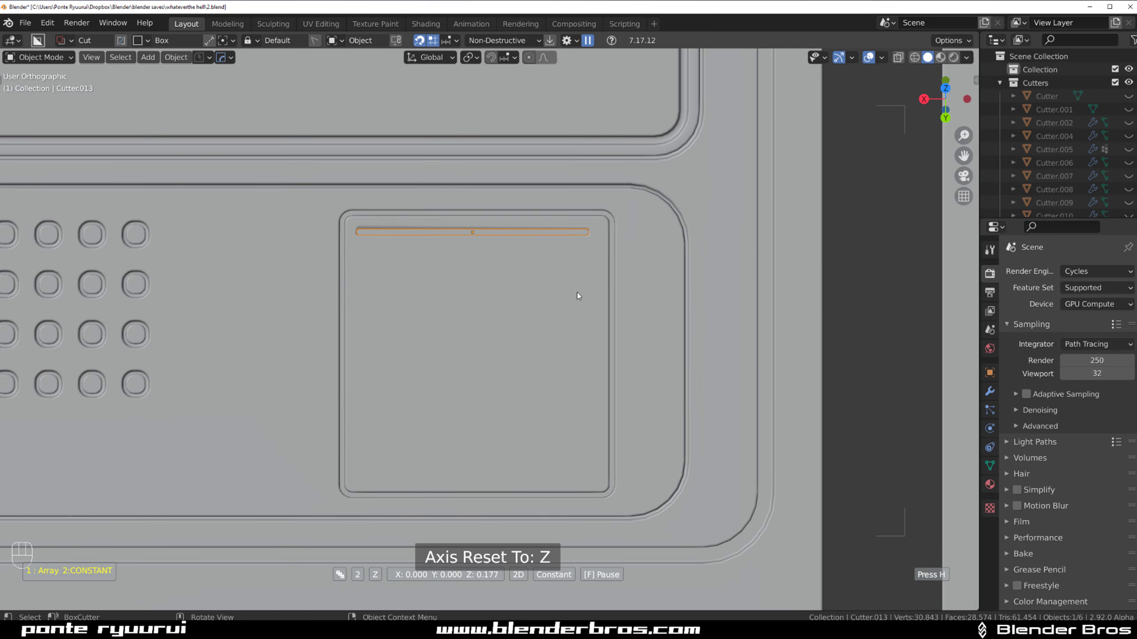
key("x")
key("shift")
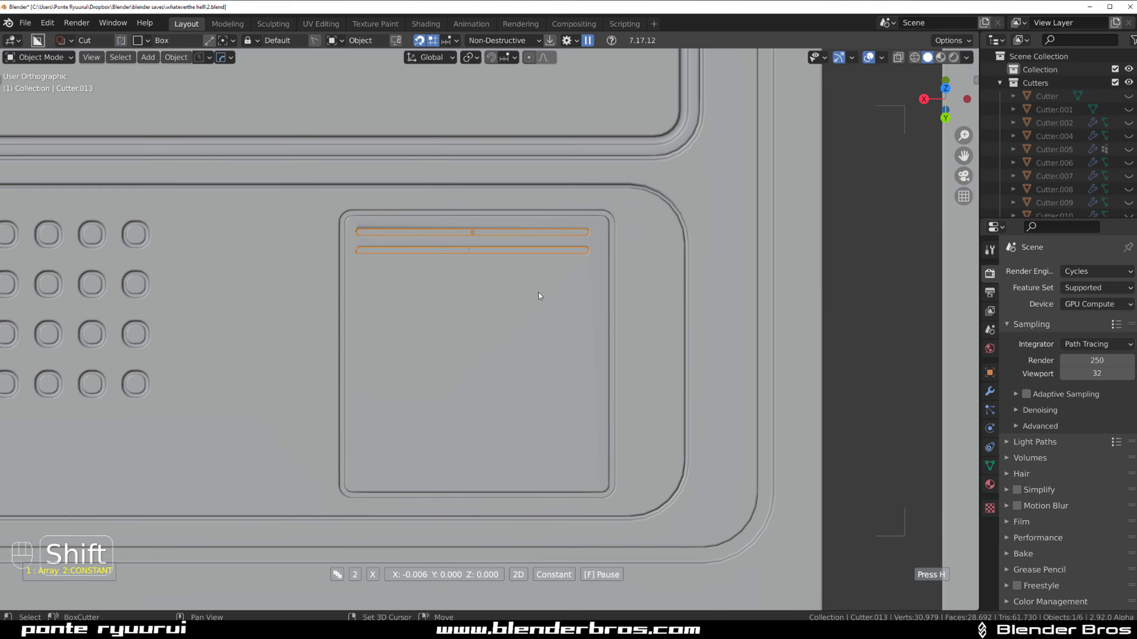
left_click(562, 296)
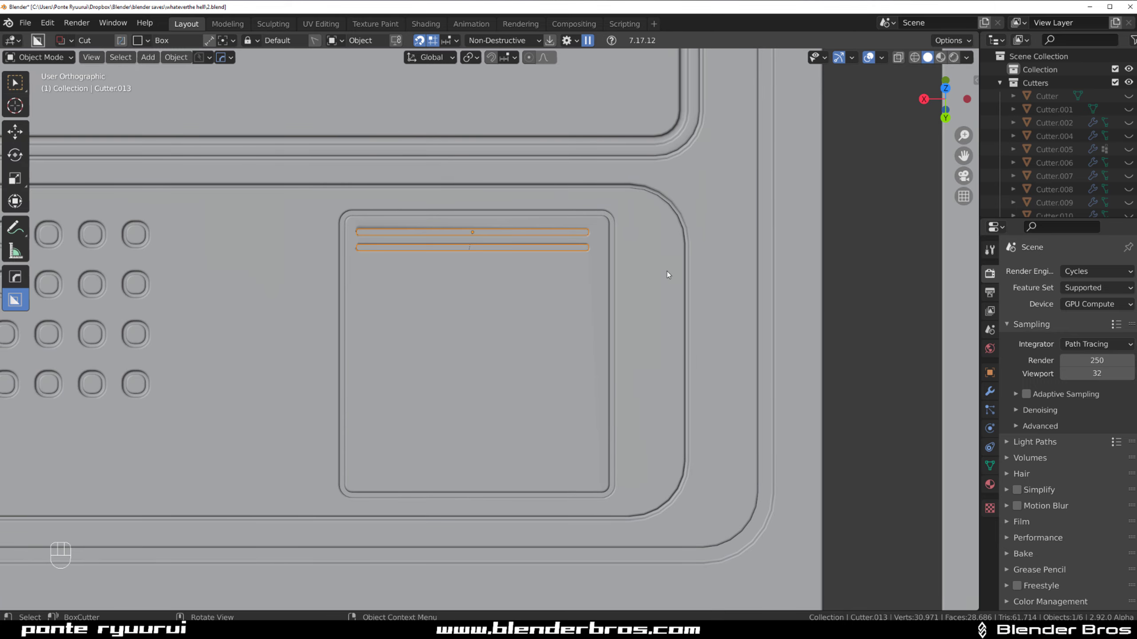
Set the slot cutter's array count to 17 so the slots fill the square vent piece
key("ctrl+grave")
left_click(537, 313)
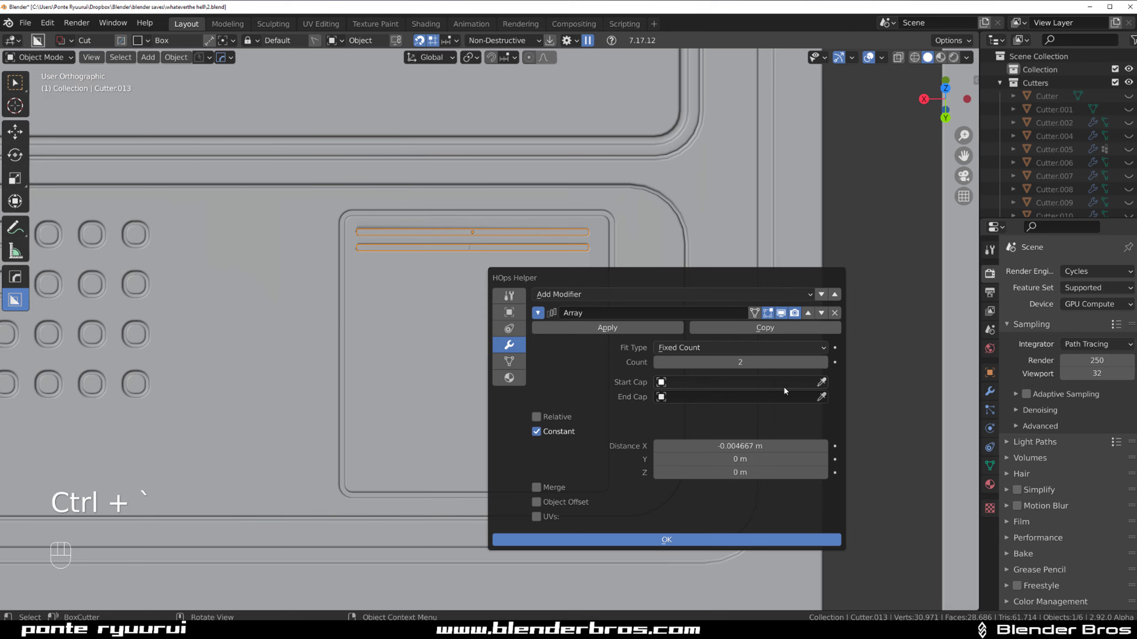
left_click_drag(760, 363, 826, 362)
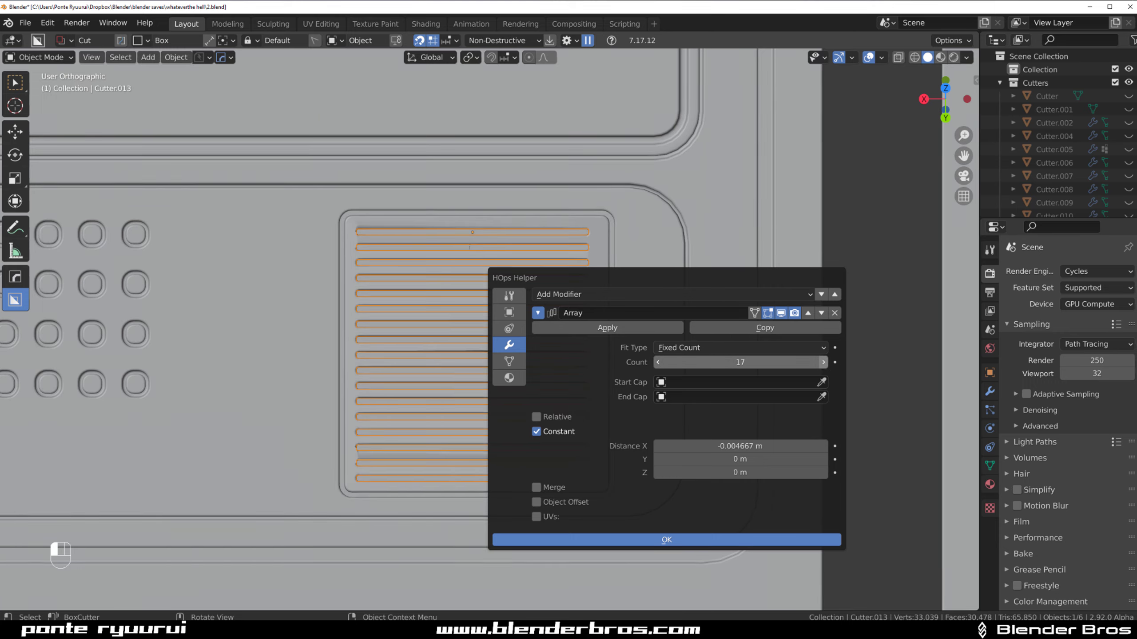
left_click(628, 142)
scroll(619, 325, "down", 2)
left_click(764, 285)
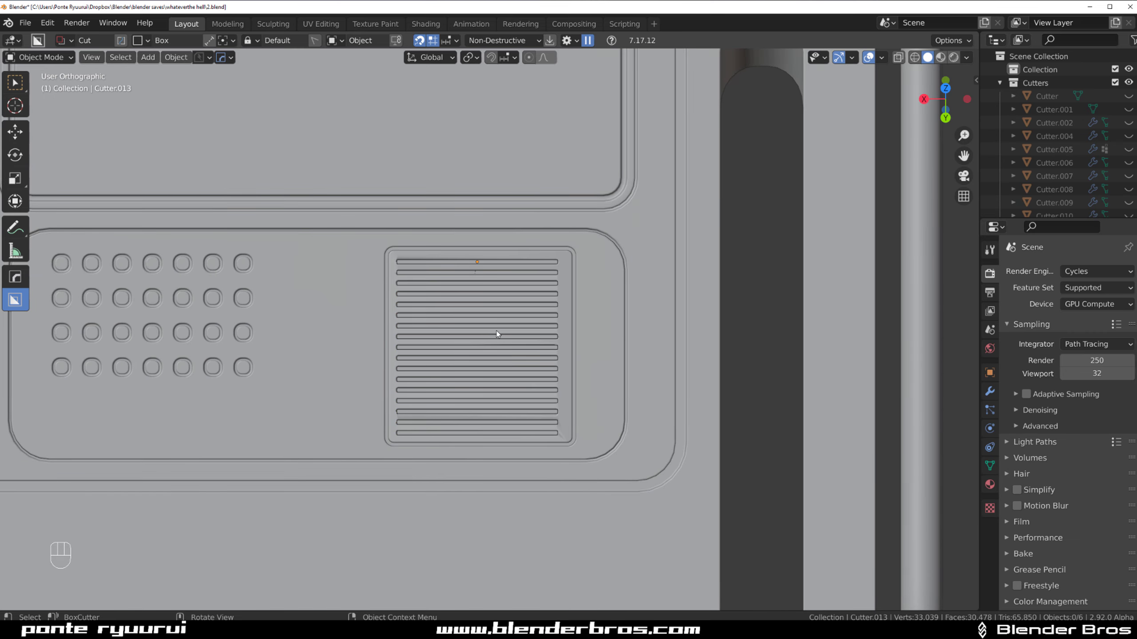
Knife a box of about 0.094 by 0.146 across half of the slotted vent piece, starting at its middle
scroll(497, 333, "up", 3)
left_click(630, 249)
key("Tab")
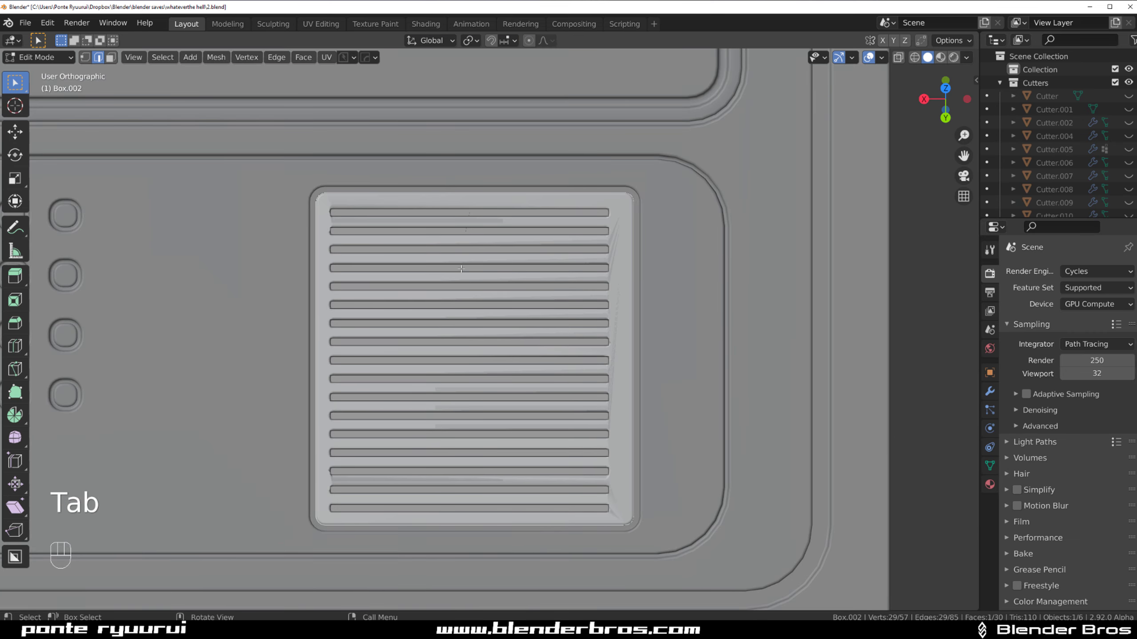
key("Tab")
scroll(483, 161, "down", 3)
left_click_drag(473, 184, 688, 500)
key("k")
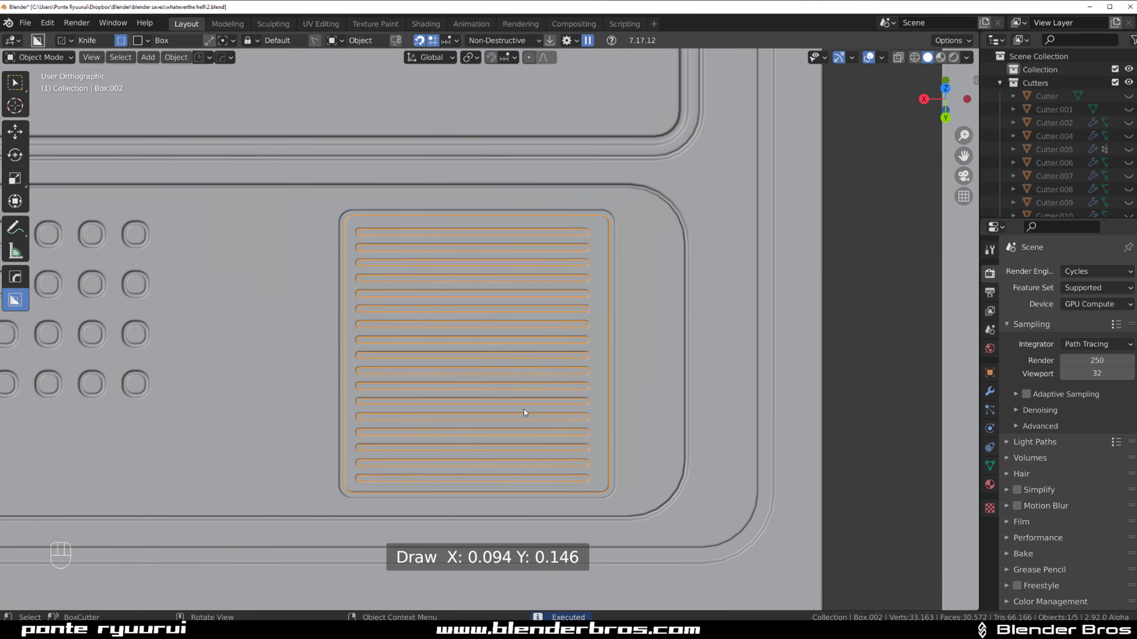
In the main body's mesh, select the central front faces from the upper bend down past the three openings
left_click(685, 271)
scroll(671, 281, "down", 6)
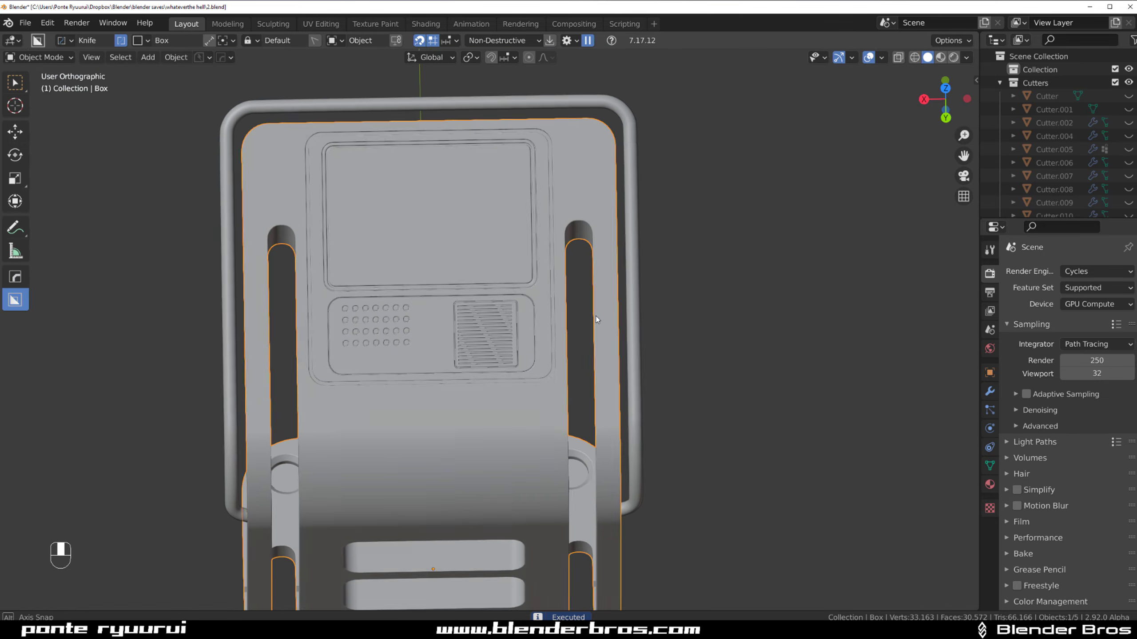
middle_click_drag(596, 316, 630, 242)
key("KP_5")
scroll(613, 244, "up", 2)
scroll(606, 247, "down", 5)
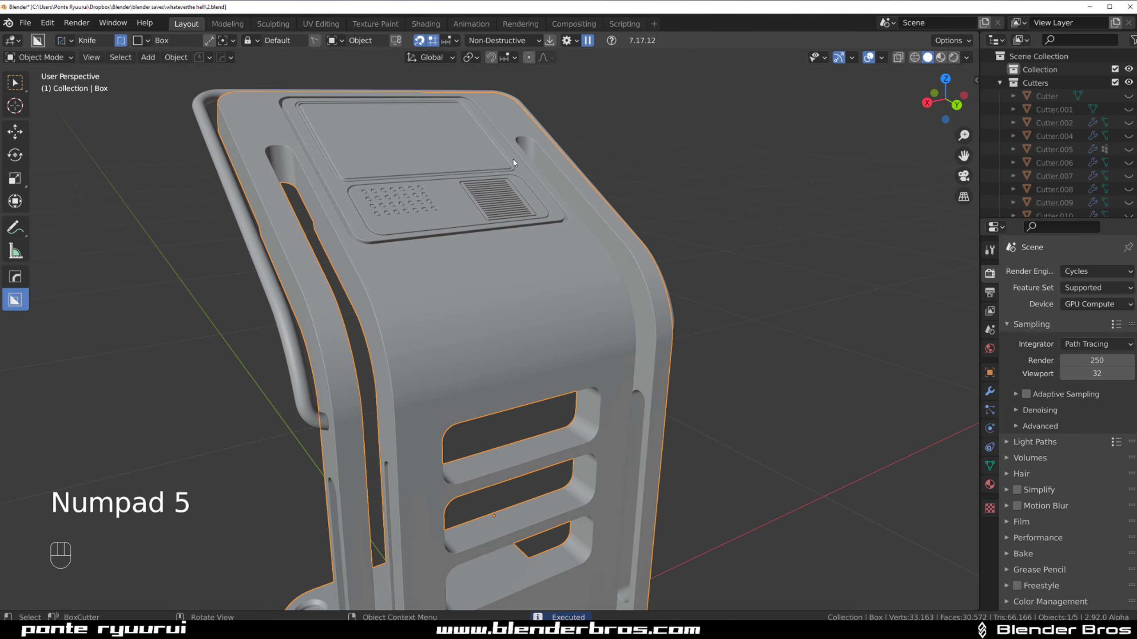
middle_click_drag(513, 159, 544, 315)
key("Tab")
scroll(618, 257, "up", 2)
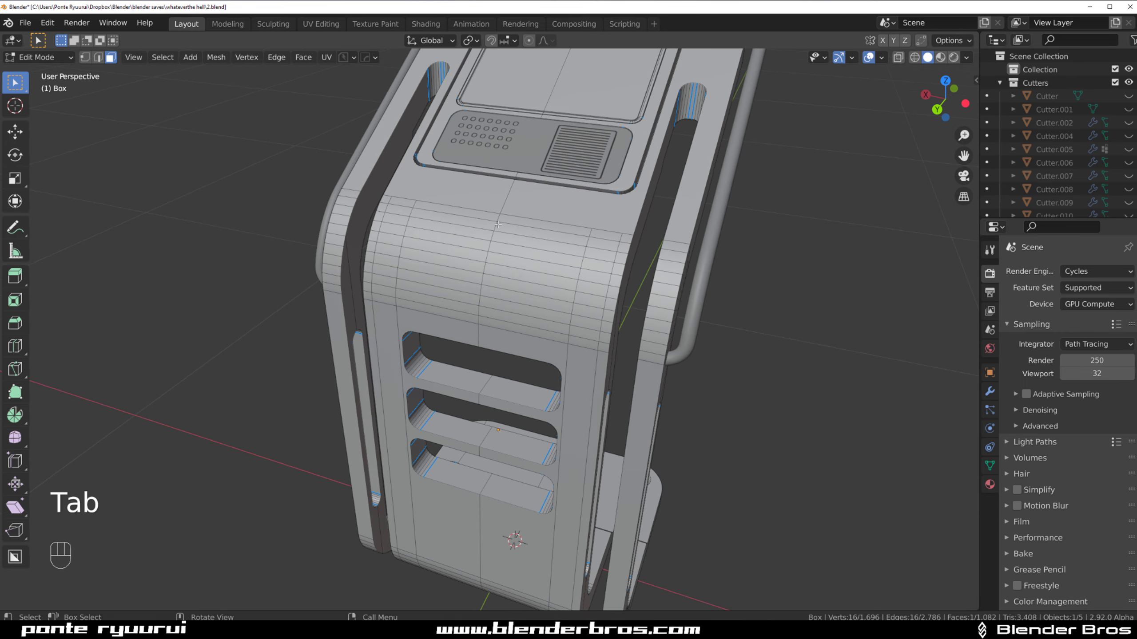
left_click(522, 220)
left_click(515, 349, "ctrl")
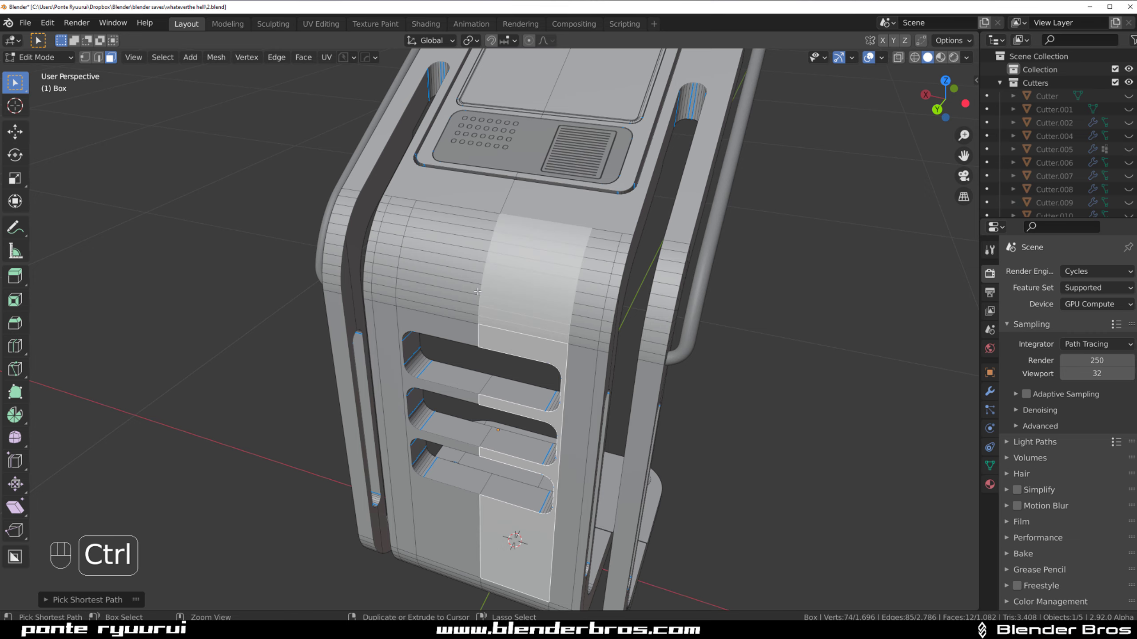
left_click(470, 213, "shift")
left_click(435, 476, "ctrl")
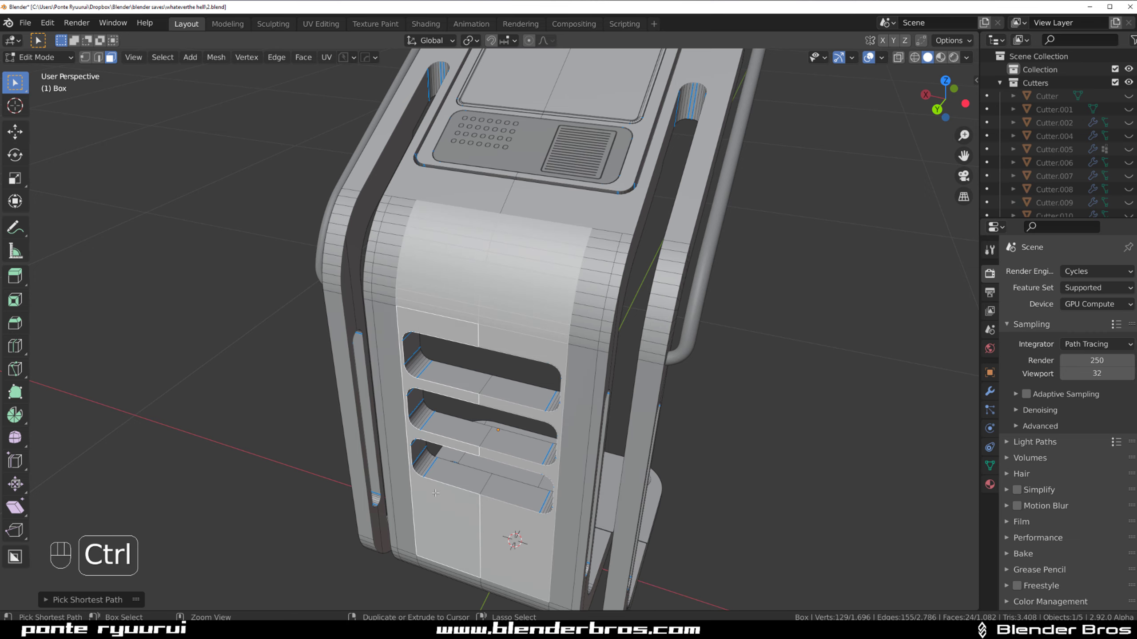
Extend the face selection around the bottom bend, down to the notch in the underside, on both halves
middle_click_drag(435, 477, 572, 178)
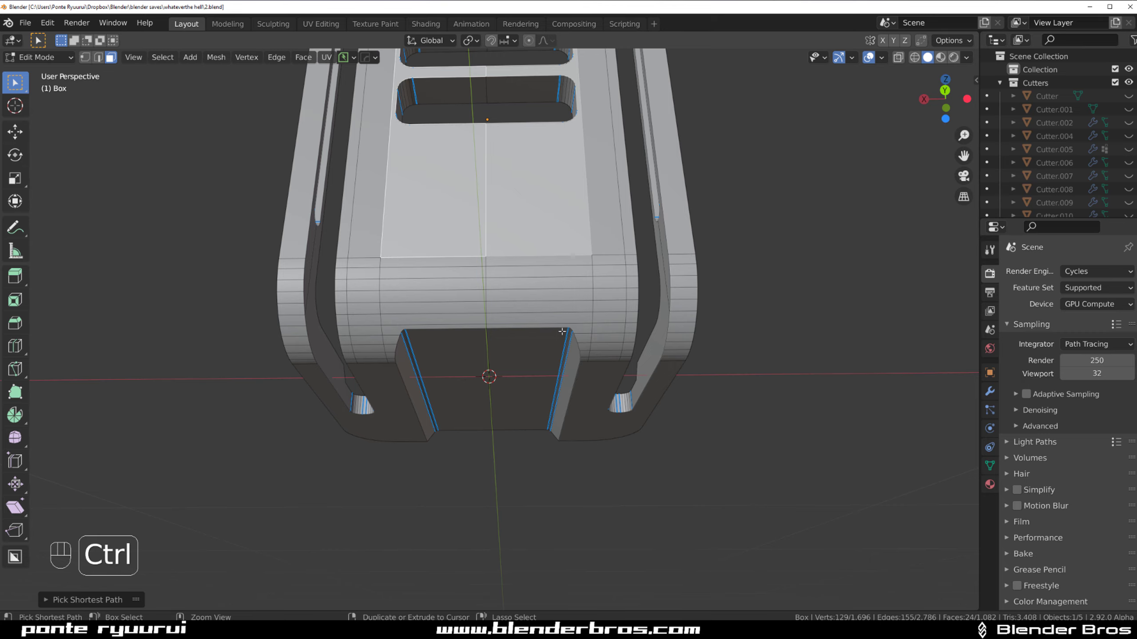
left_click(575, 330, "ctrl")
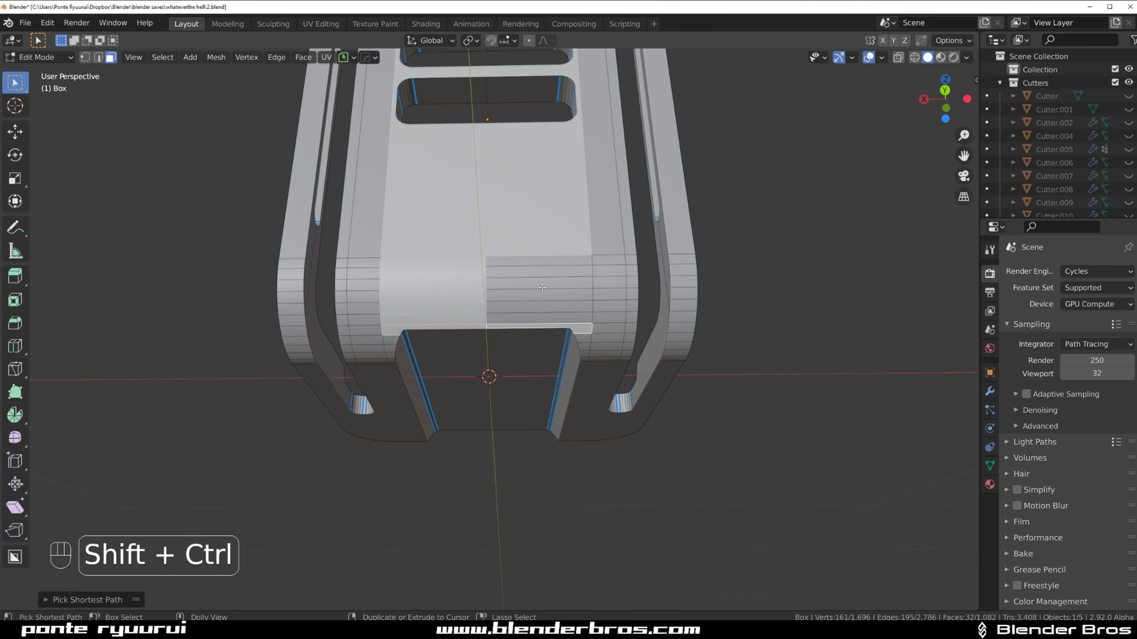
left_click(542, 262, "shift")
left_click(545, 317, "ctrl")
middle_click_drag(545, 317, 505, 275)
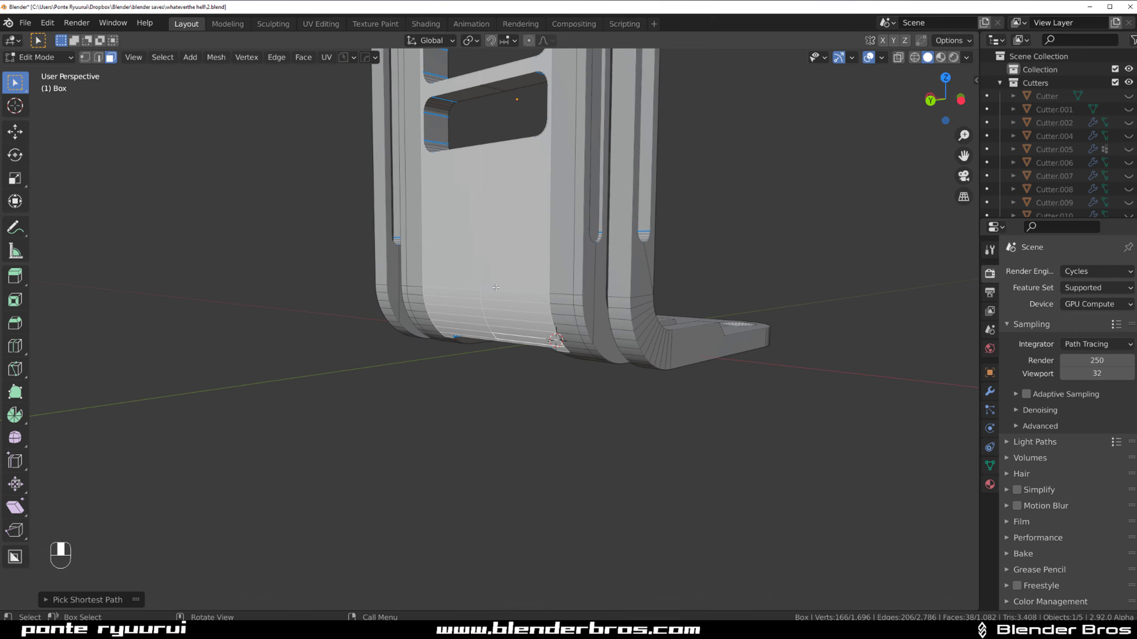
Convert the selected front faces into a separate plate with a Solidify thickness of about -0.007
key("q")
left_click(496, 314)
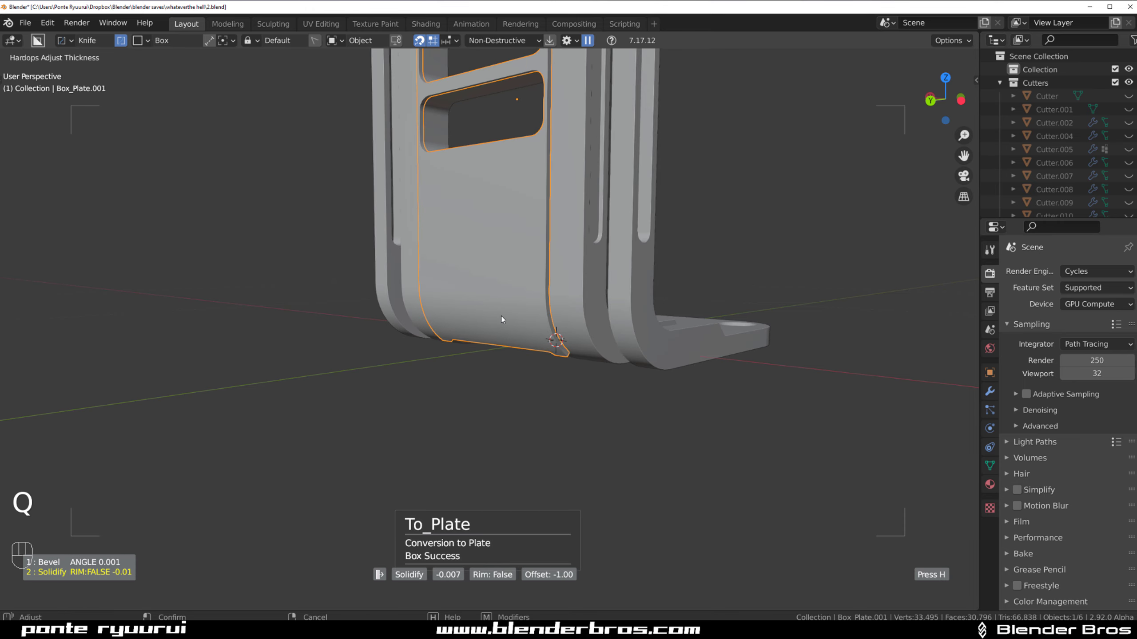
left_click(502, 317)
middle_click_drag(502, 316, 586, 378)
middle_click_drag(586, 379, 622, 347)
scroll(582, 376, "up", 3)
middle_click_drag(515, 448, 496, 237, "shift")
scroll(495, 236, "up", 1)
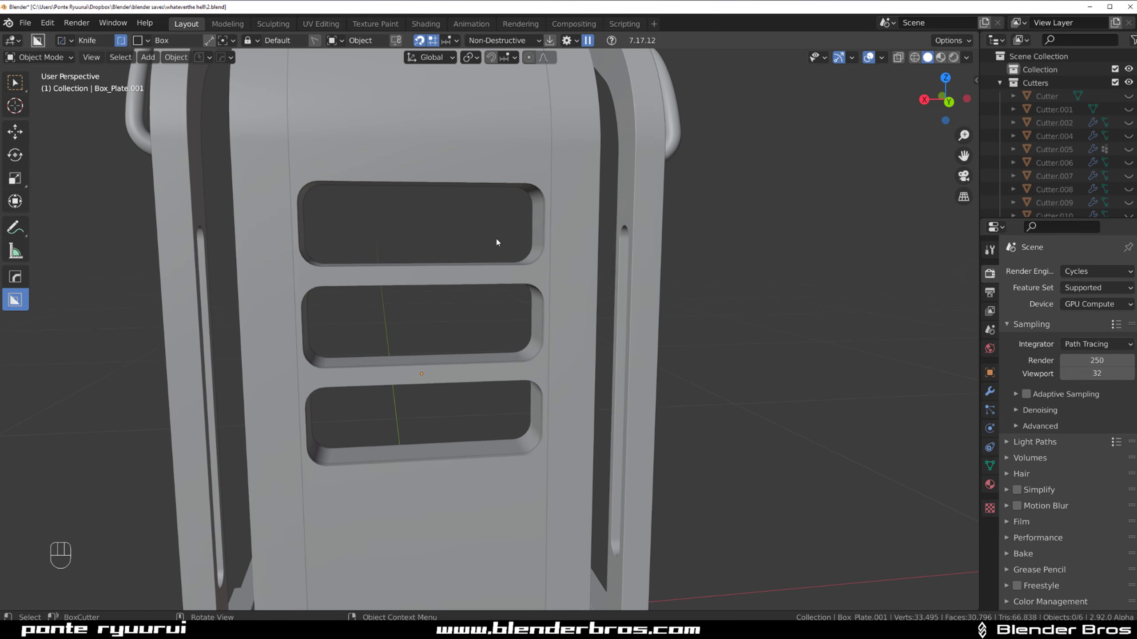
Try scaling the new front plate, and delete it
middle_click_drag(553, 273, 533, 283)
key("s")
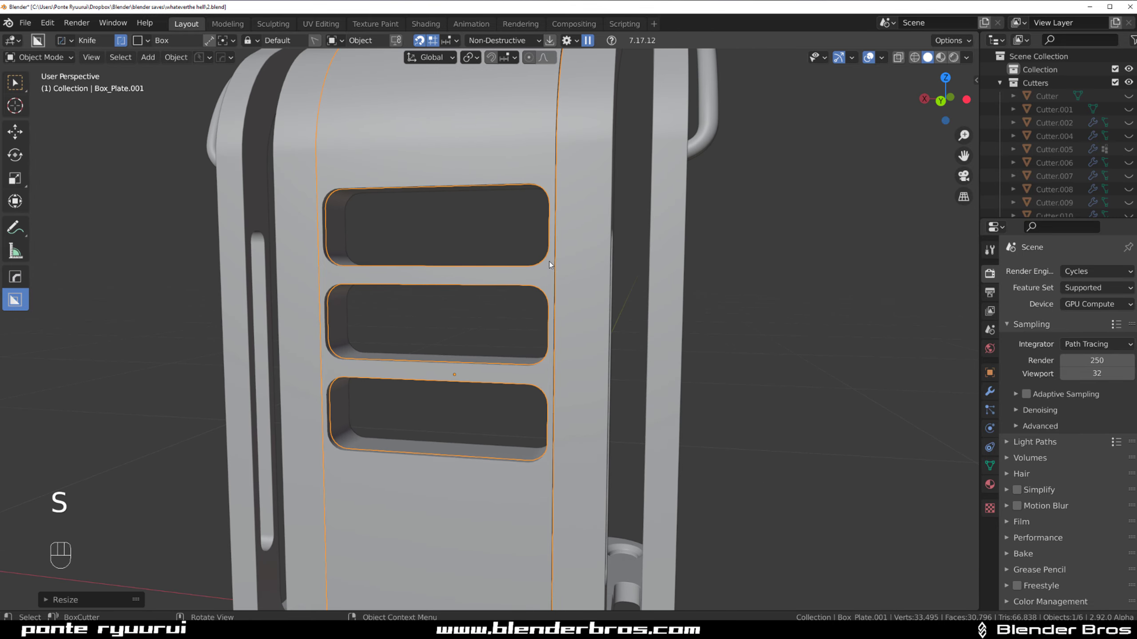
key("x")
left_click(560, 261)
Return to the main body's mesh and add the face strips beside the openings, up over the upper bend
key("Tab")
left_click(653, 263)
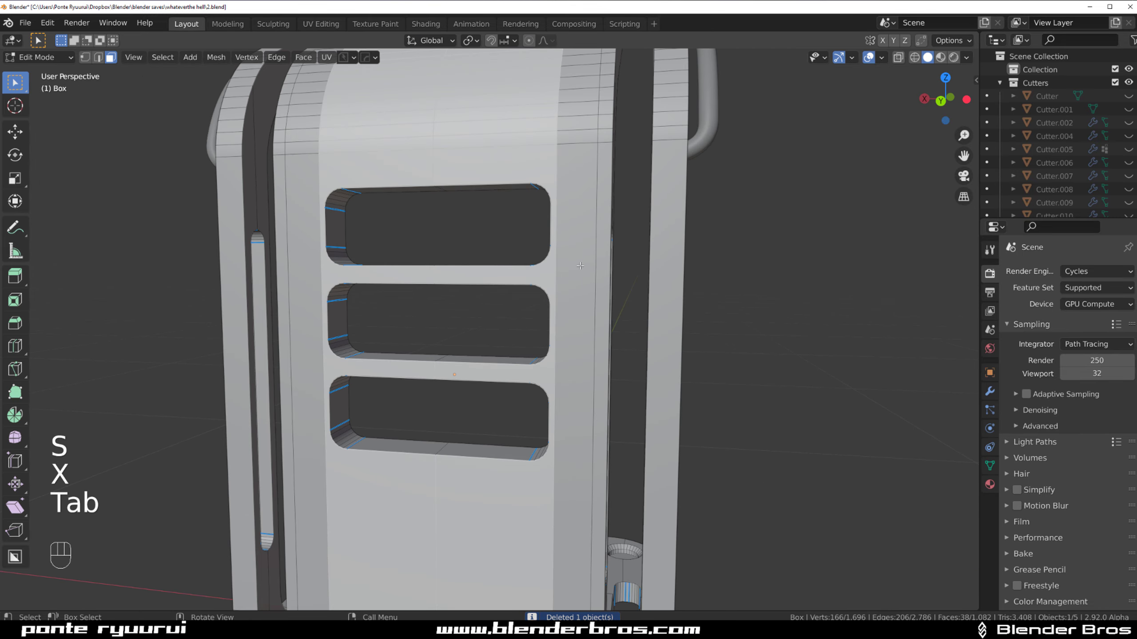
left_click(571, 252, "shift")
scroll(550, 247, "down", 3)
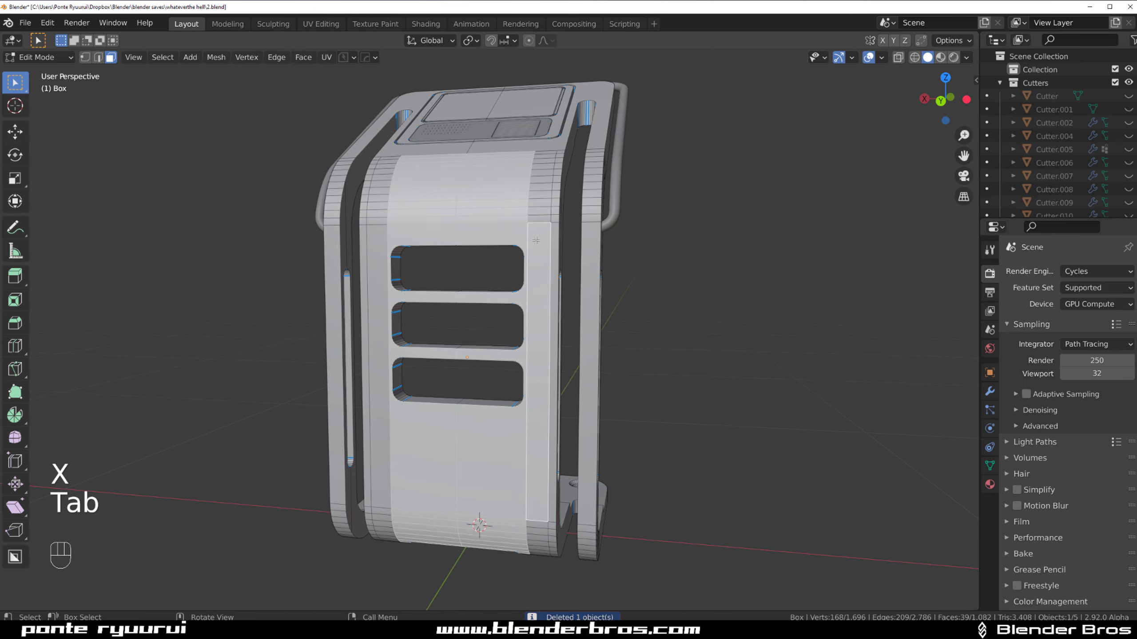
left_click(542, 153, "ctrl")
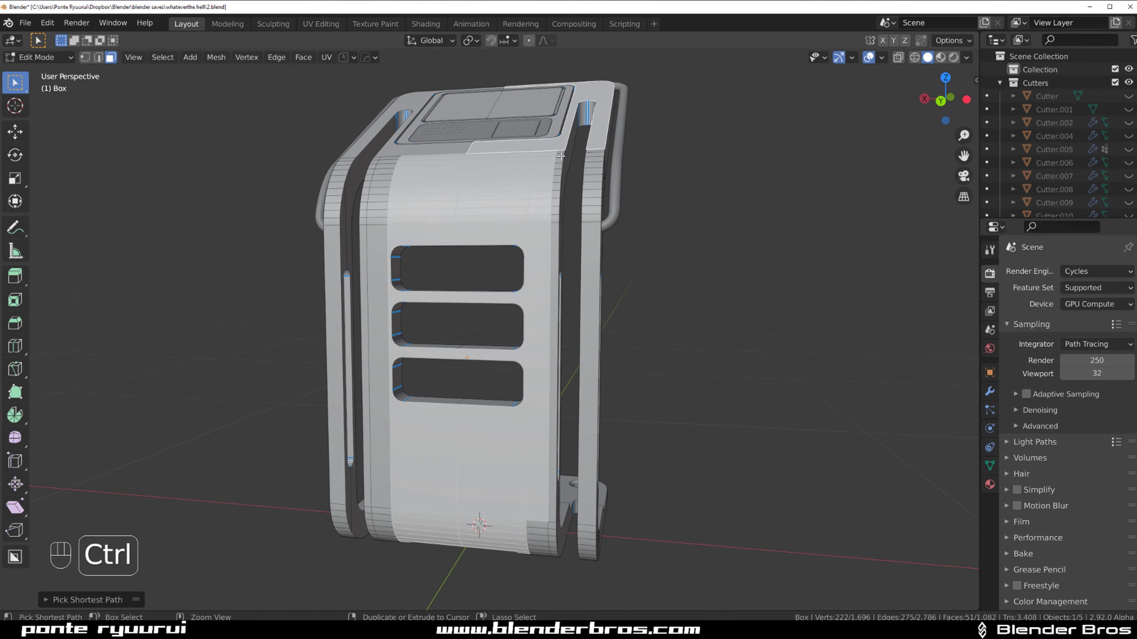
key("ctrl+z")
left_click(547, 153, "ctrl")
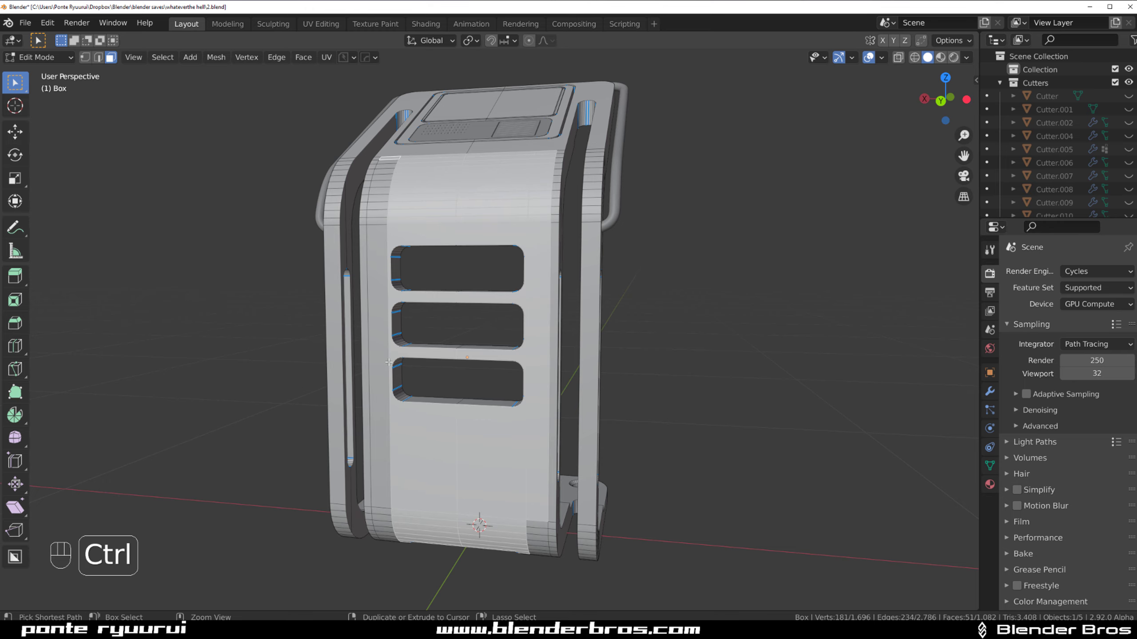
left_click(388, 159, "ctrl")
Add the bottom-bend faces of the outer strips on both sides to the front selection
middle_click_drag(388, 158, 486, 212)
scroll(486, 211, "up", 2)
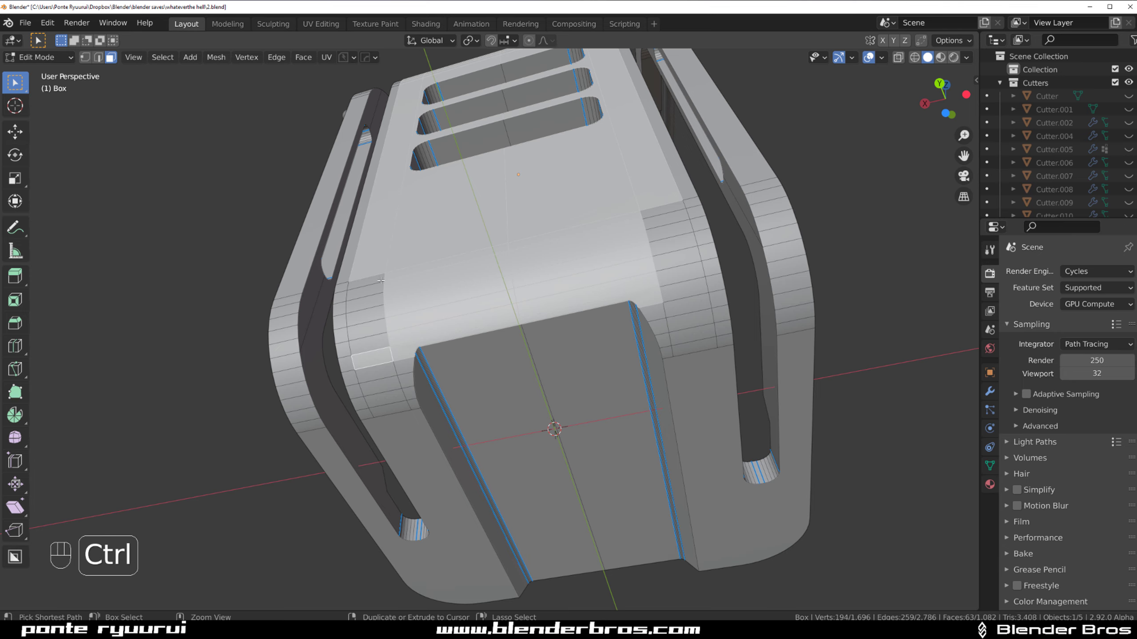
left_click(381, 359, "ctrl")
left_click(681, 297, "shift")
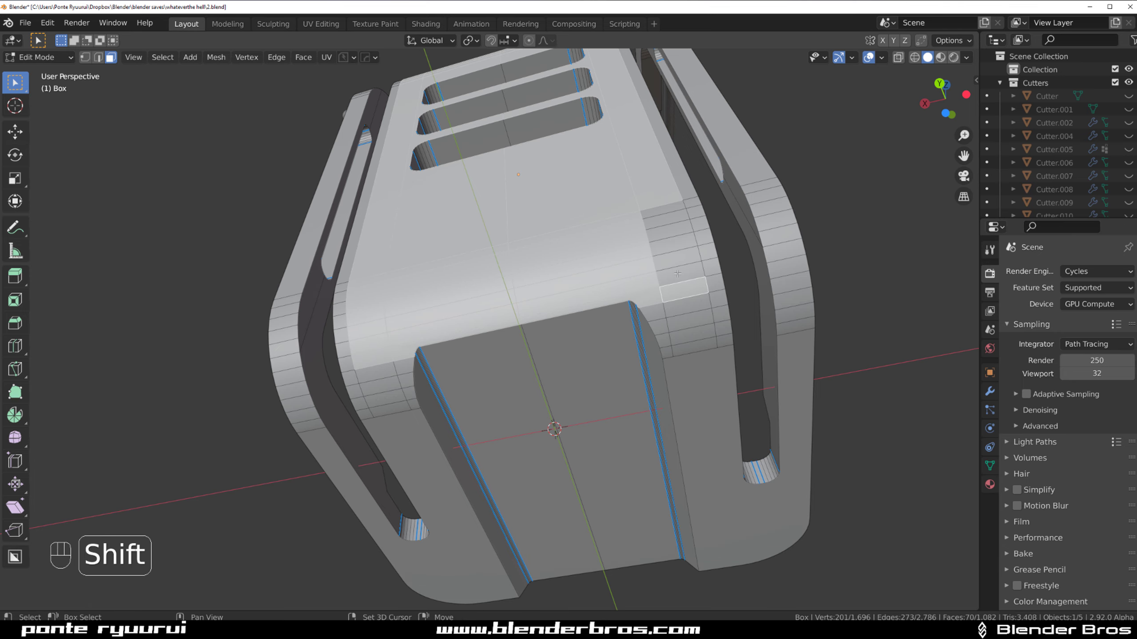
left_click(674, 210, "ctrl")
Convert the widened front selection into a separate thin plate with To_Plate
middle_click_drag(674, 211, 605, 251)
key("q")
left_click(604, 251, "shift")
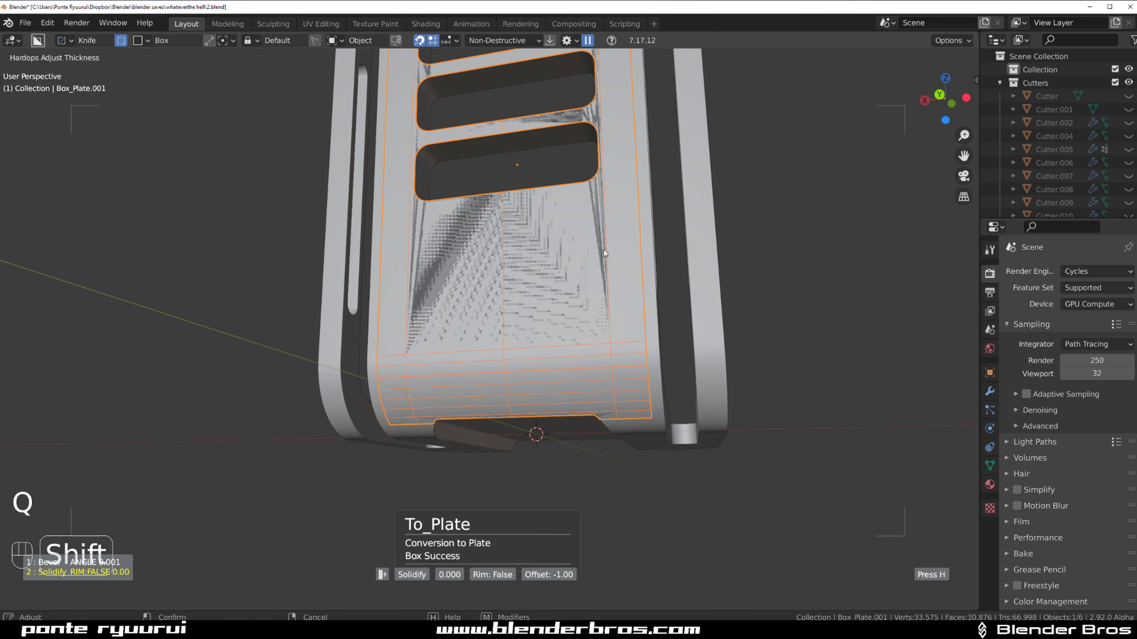
scroll(609, 249, "down", 4)
Run Csharp on the new front plate to apply its Solidify modifier and mark its sharp edges
key("Tab")
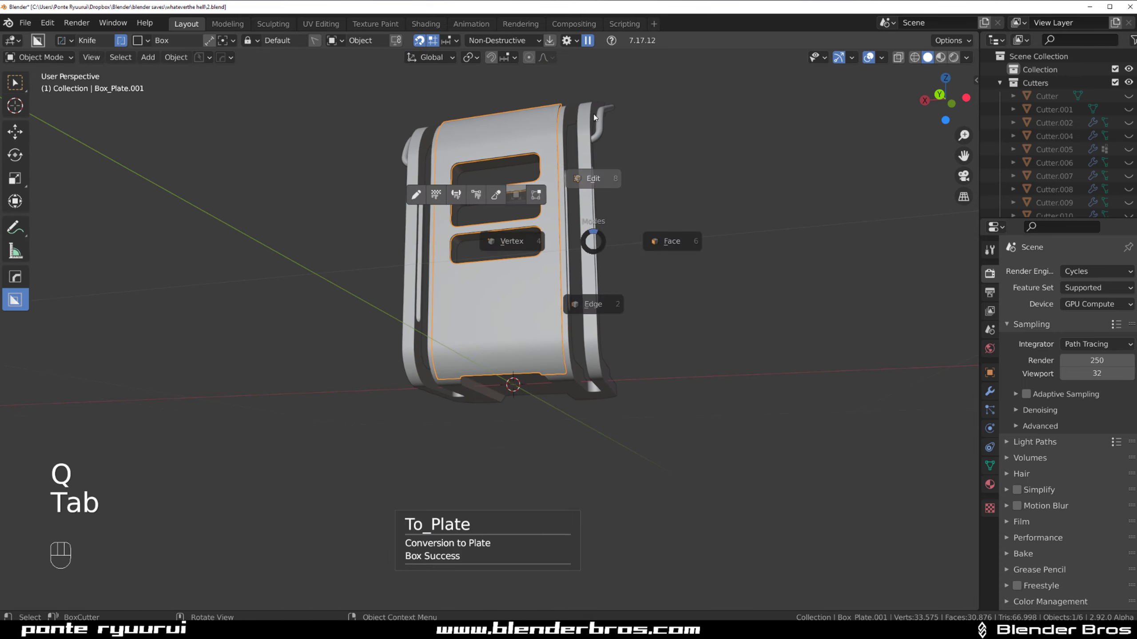
left_click(595, 180)
middle_click_drag(607, 187, 624, 230)
key("KP_5")
middle_click_drag(634, 188, 629, 295, "shift")
key("KP_5")
middle_click_drag(562, 315, 611, 310)
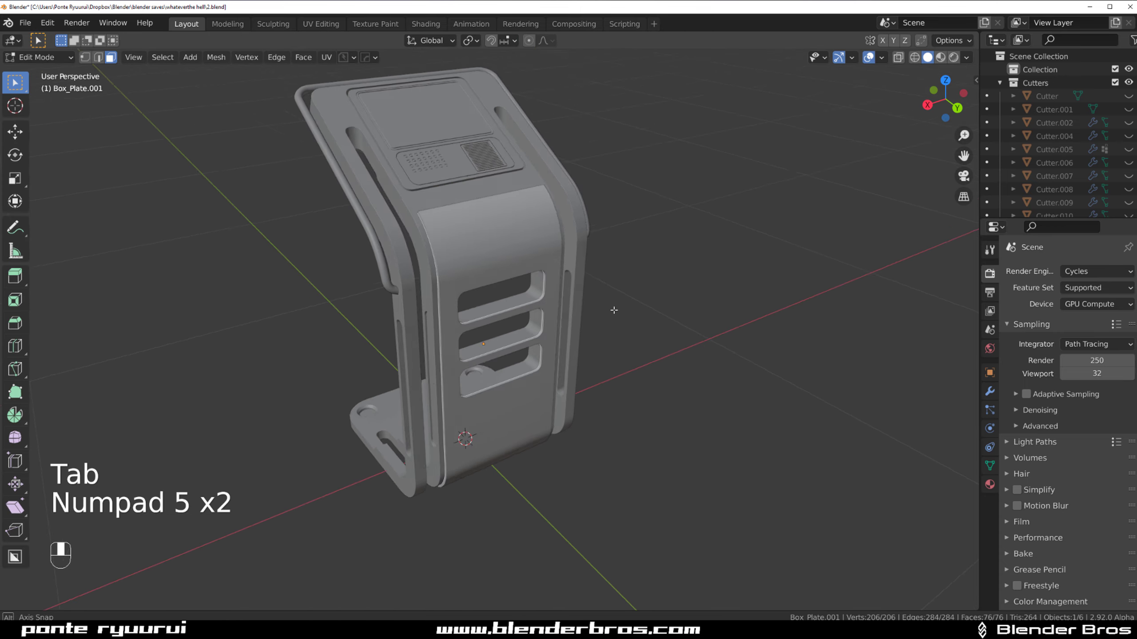
scroll(609, 307, "up", 4)
middle_click_drag(490, 173, 558, 287, "shift")
left_click(558, 287)
key("Tab")
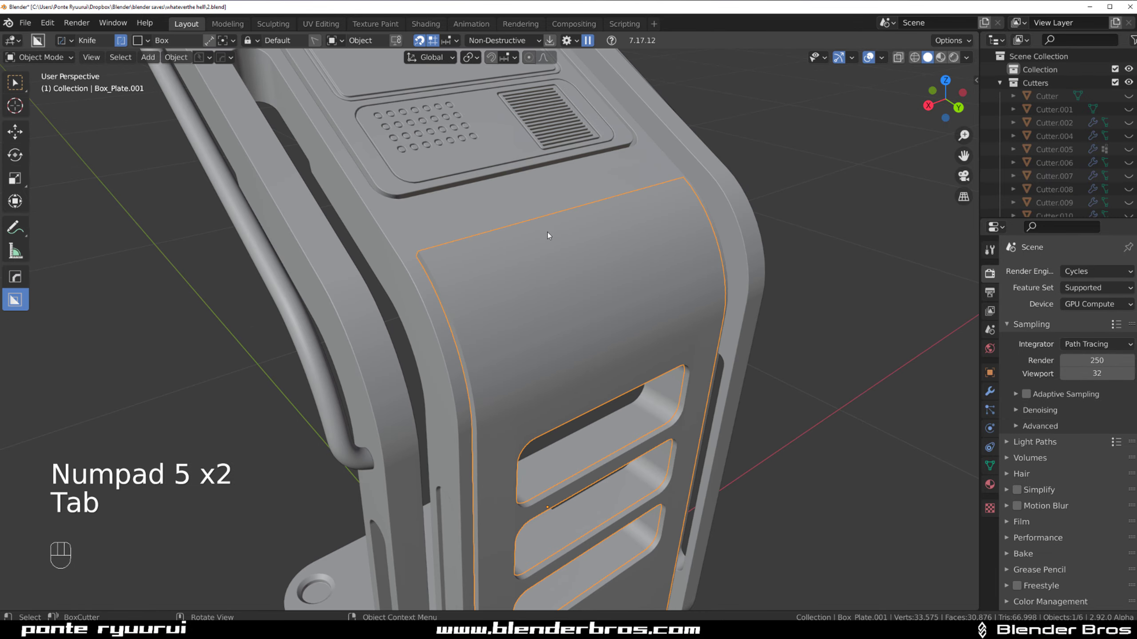
key("q")
left_click(541, 249, "ctrl")
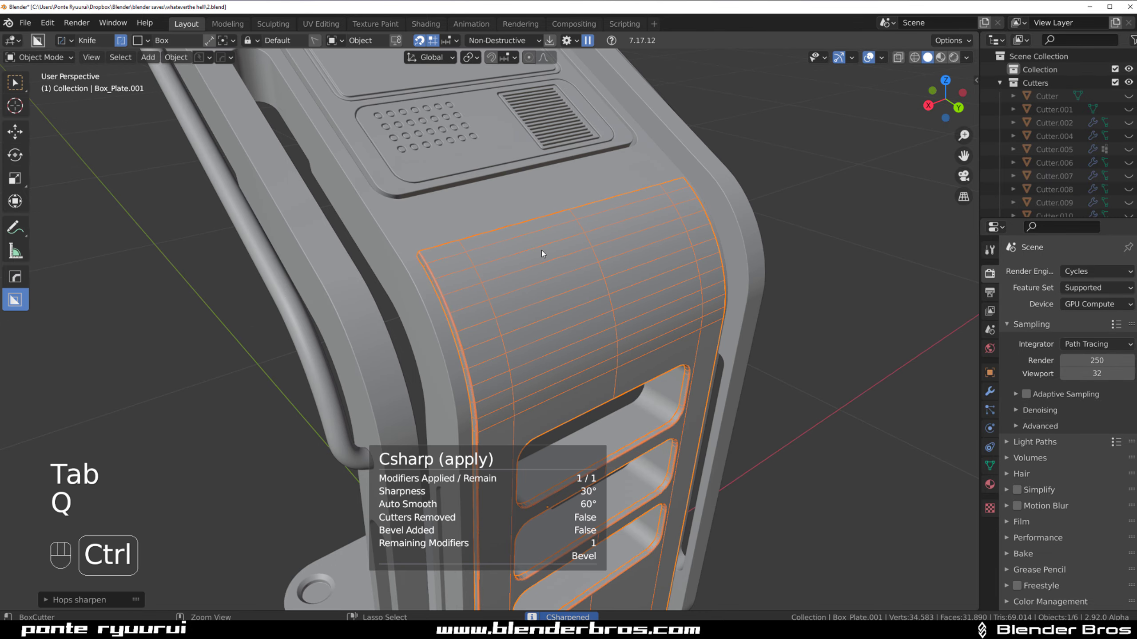
Round the front plate's two upper corners by beveling their corner edges with 8 segments
scroll(589, 293, "down", 3)
middle_click_drag(589, 293, 661, 299)
scroll(565, 310, "up", 3)
key("Tab")
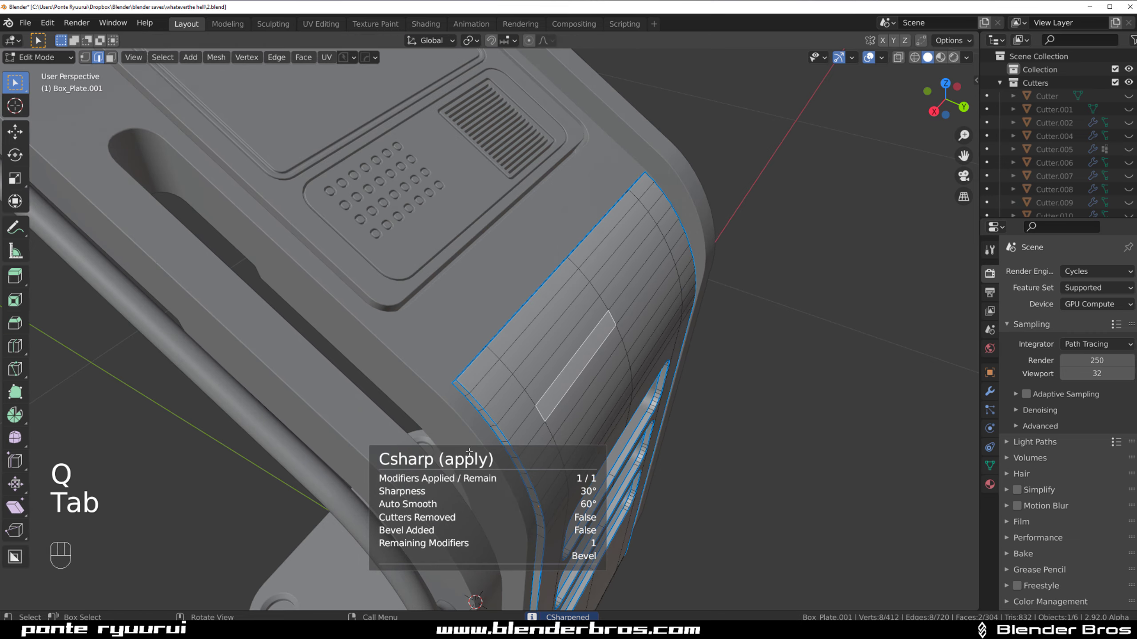
middle_click_drag(510, 370, 571, 350)
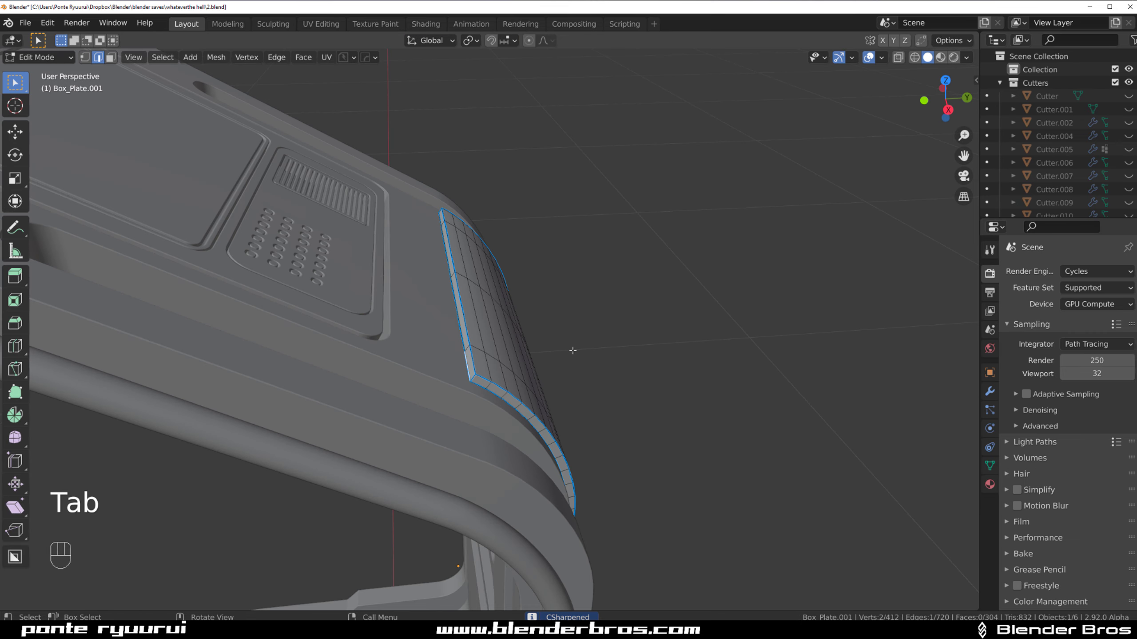
scroll(571, 351, "up", 2)
left_click(449, 407)
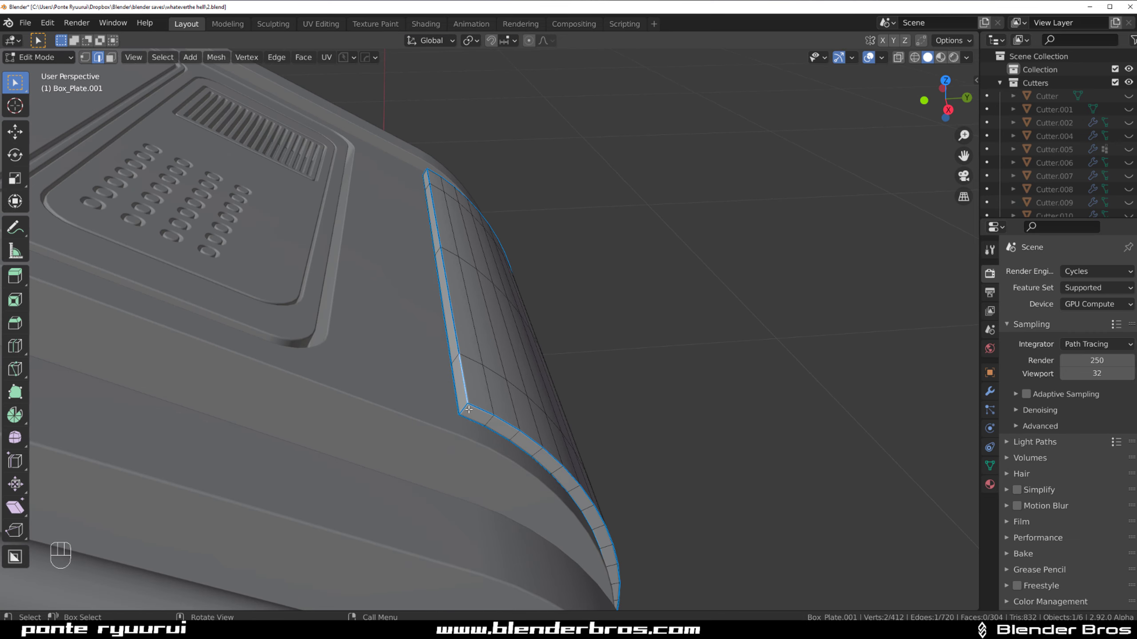
scroll(649, 265, "down", 5)
middle_click_drag(650, 265, 483, 286)
middle_click_drag(484, 286, 286, 242, "shift")
scroll(285, 243, "up", 3)
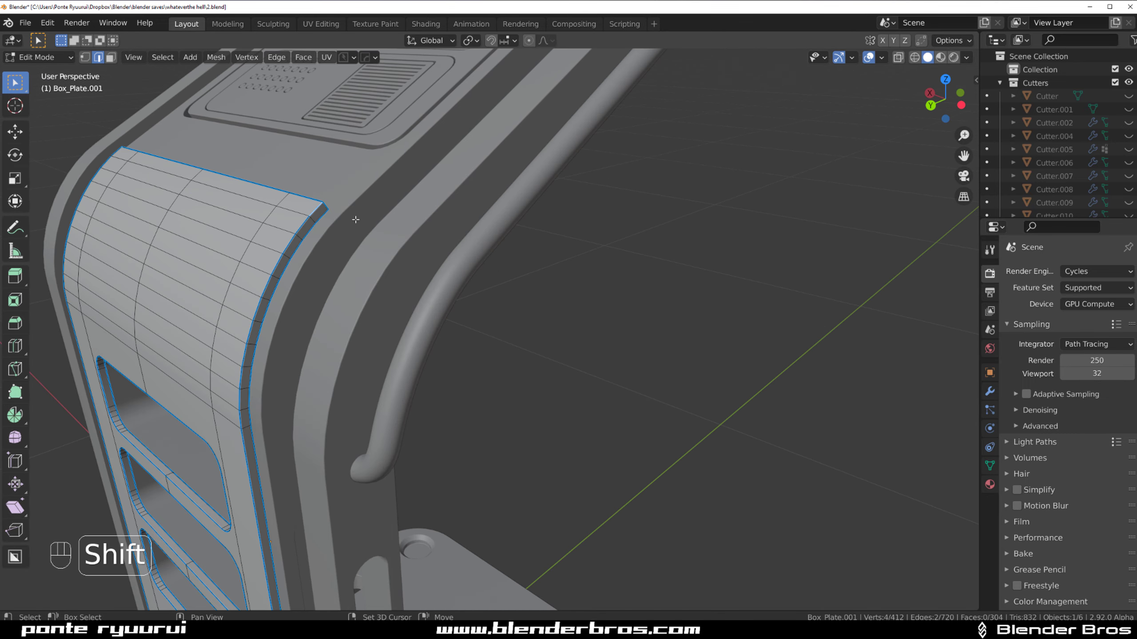
key("ctrl+z")
key("ctrl+b")
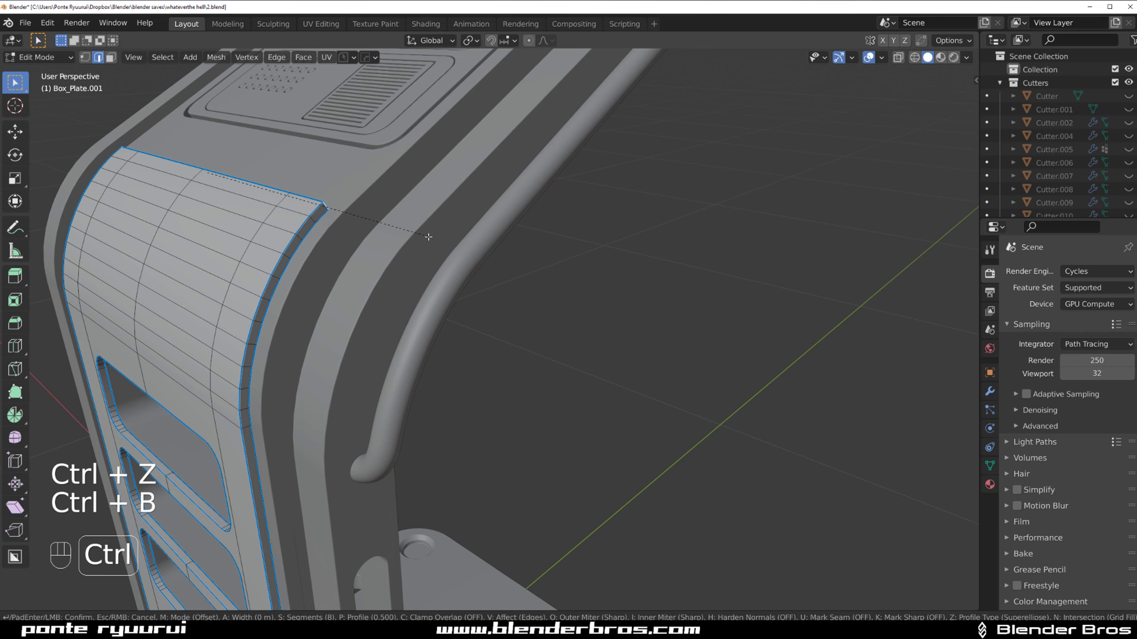
right_click(495, 277)
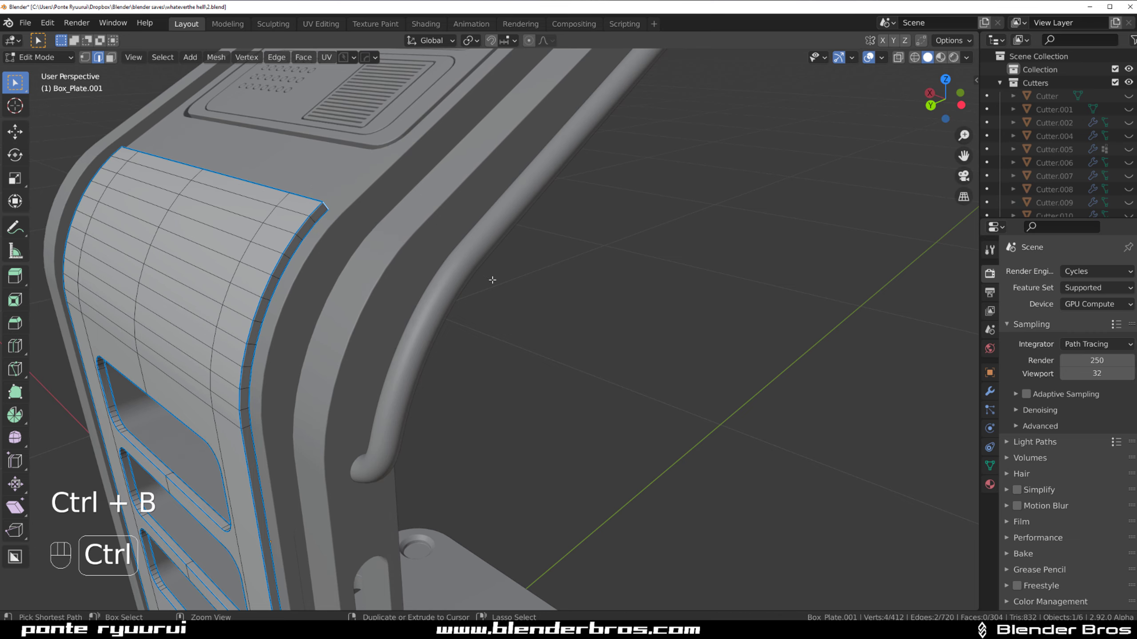
key("ctrl+b")
left_click(506, 284)
key("Tab")
Switch BoxCutter to the Circle shape and knife a small circle into the front plate's upper corner
scroll(448, 246, "down", 3)
middle_click_drag(444, 244, 506, 297)
scroll(474, 262, "down", 4)
middle_click_drag(505, 297, 592, 322, "shift")
scroll(582, 257, "up", 4)
key("d")
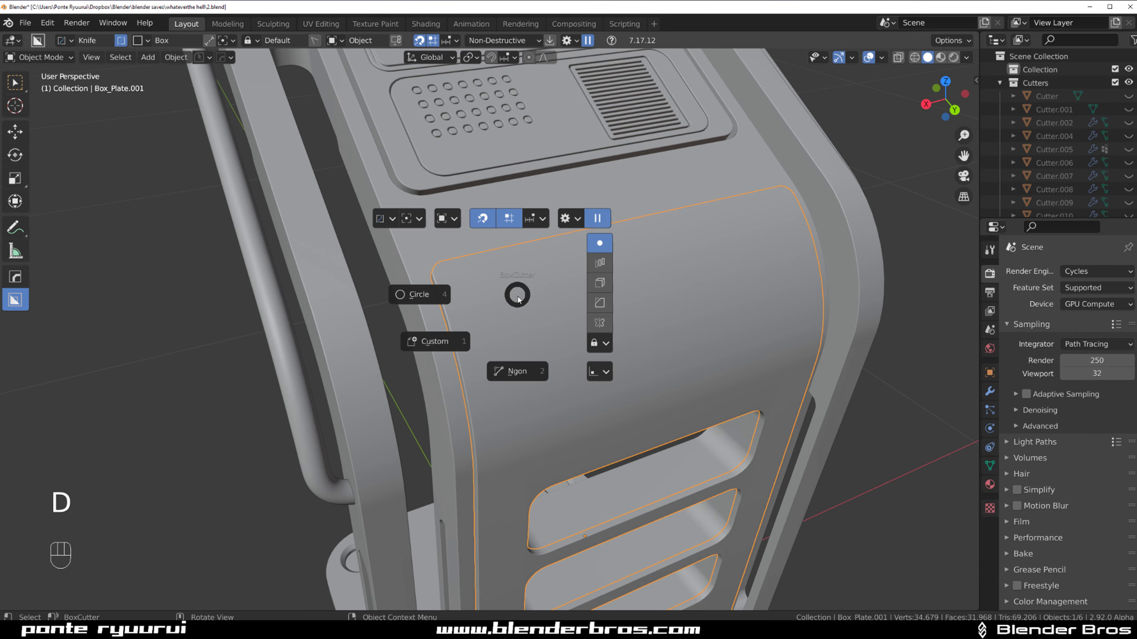
left_click(451, 304)
middle_click_drag(788, 214, 595, 246, "shift")
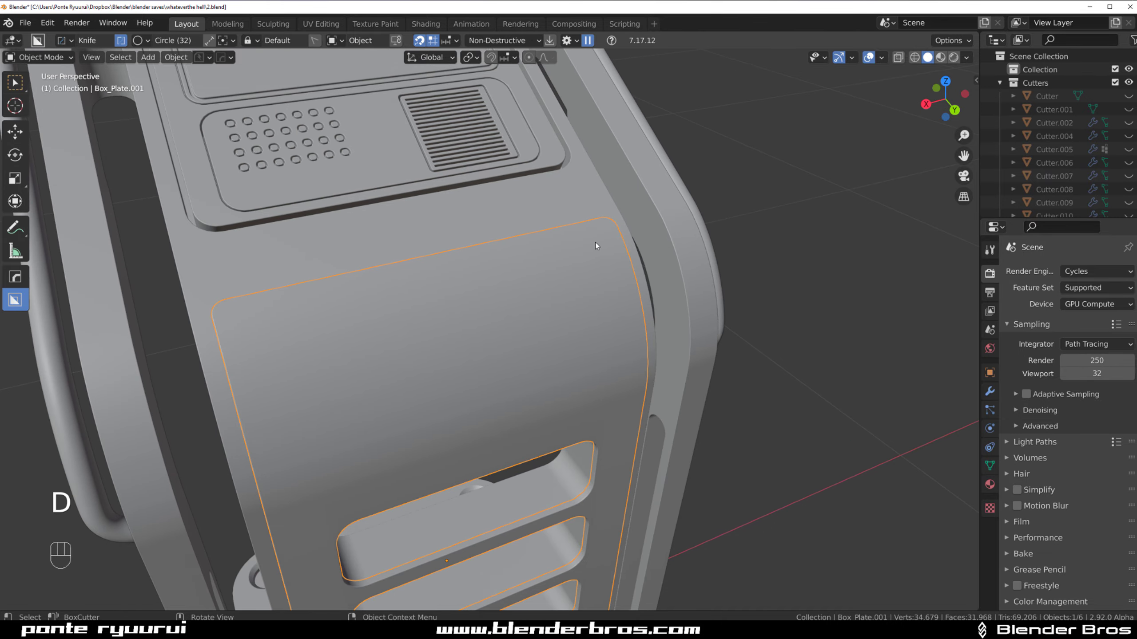
mouse_move(610, 243)
left_mouse_down()
mouse_move(626, 245)
mouse_move(609, 242)
left_mouse_up()
left_click(608, 242)
Select the faces inside the knifed corner circle and inset them slightly
mouse_move(625, 252)
middle_mouse_down()
mouse_move(588, 283)
mouse_move(530, 243)
middle_mouse_up()
key("Tab")
scroll(680, 346, "up", 3)
left_click(562, 251, "shift")
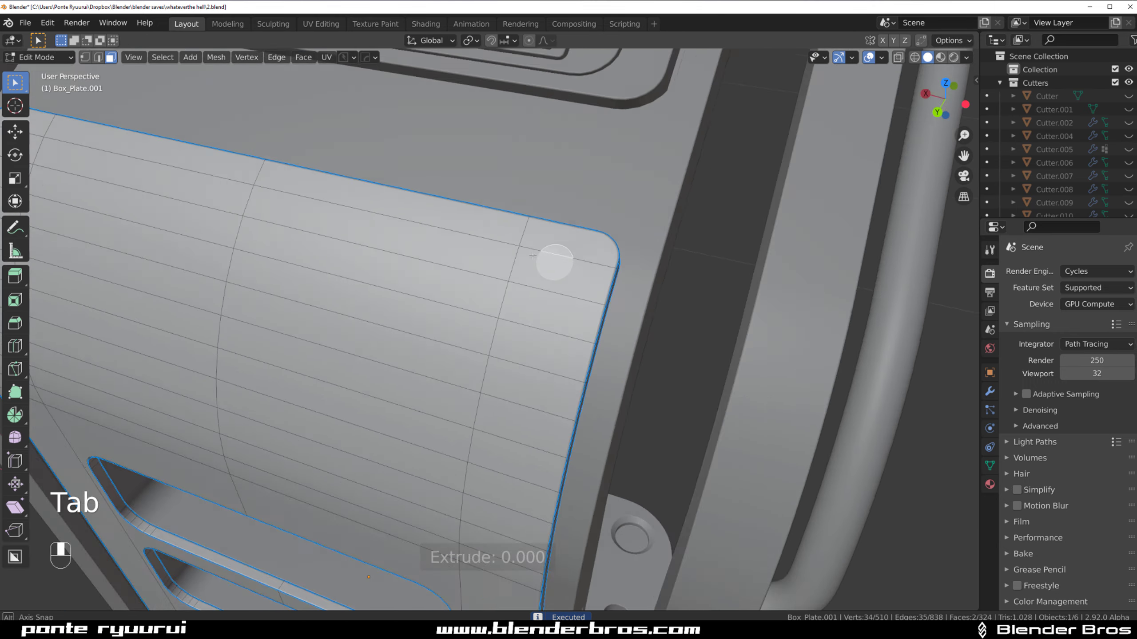
scroll(626, 232, "up", 3)
middle_click_drag(742, 214, 653, 300, "shift")
scroll(653, 300, "up", 3)
key("i")
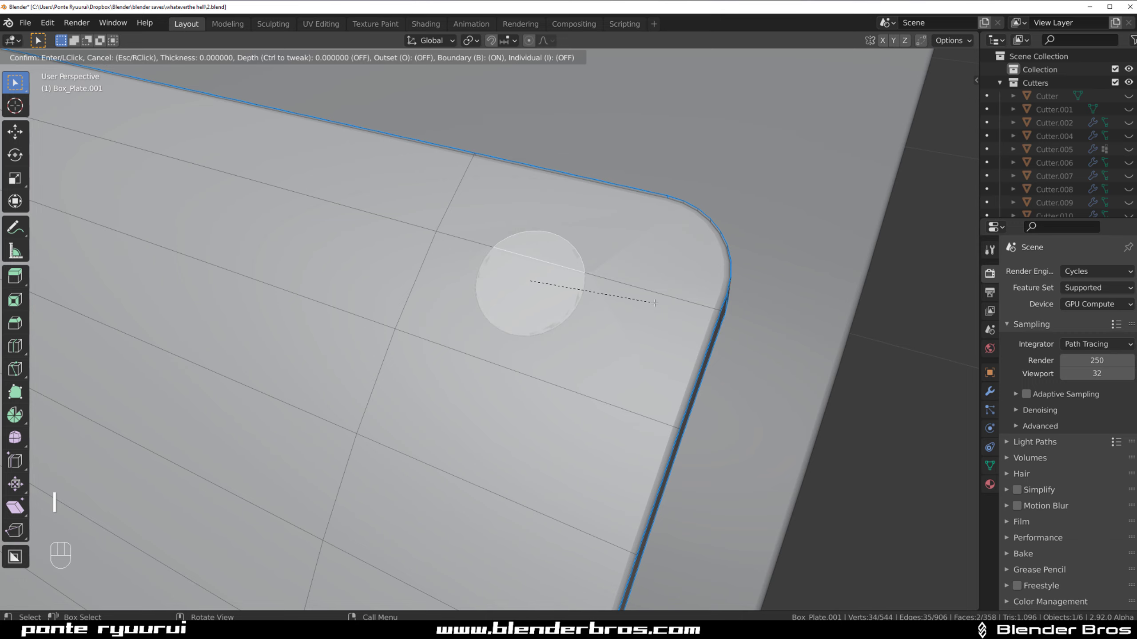
left_click(616, 303)
Extrude the inset circle slightly inward and scale its floor down to form a tapered recess
key("e")
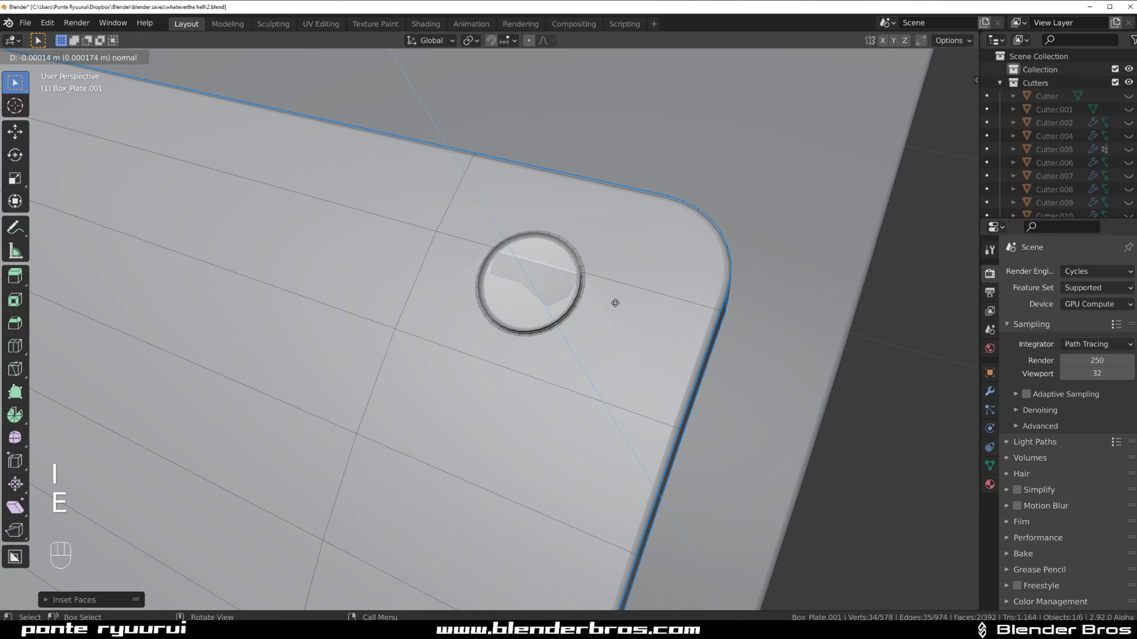
left_click(620, 303)
key("s")
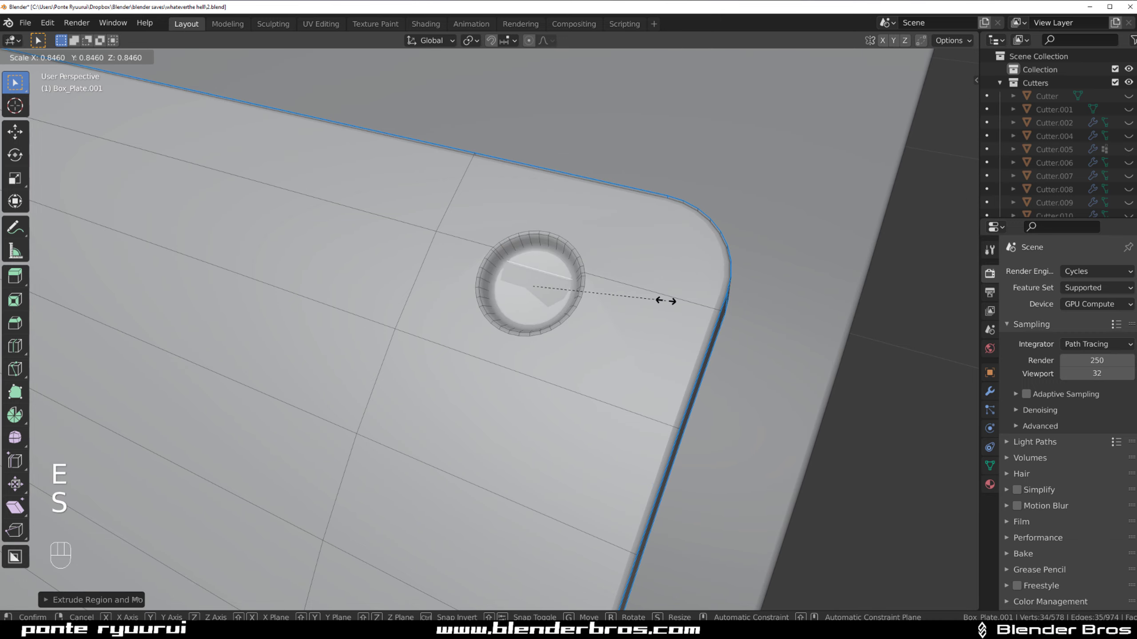
left_click(636, 326)
scroll(637, 328, "down", 3)
key("Tab")
scroll(636, 327, "down", 5)
scroll(613, 283, "up", 2)
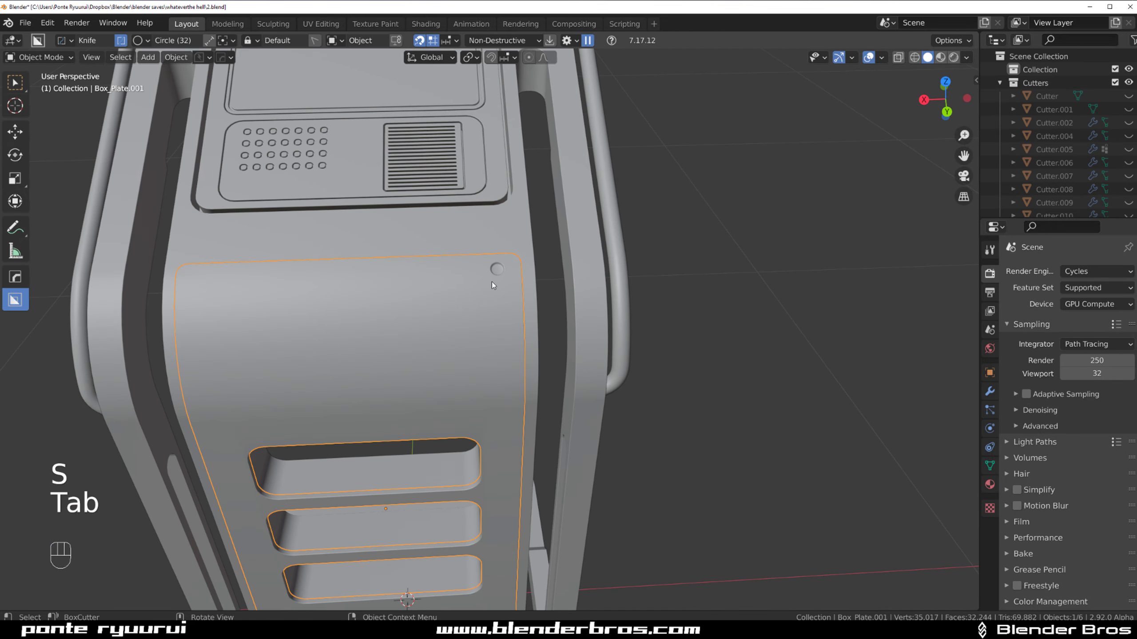
Mirror the front plate with a modifier so the round recess repeats in the opposite upper corner
key("alt+x")
left_click(497, 499)
scroll(503, 489, "down", 3)
left_click(727, 285)
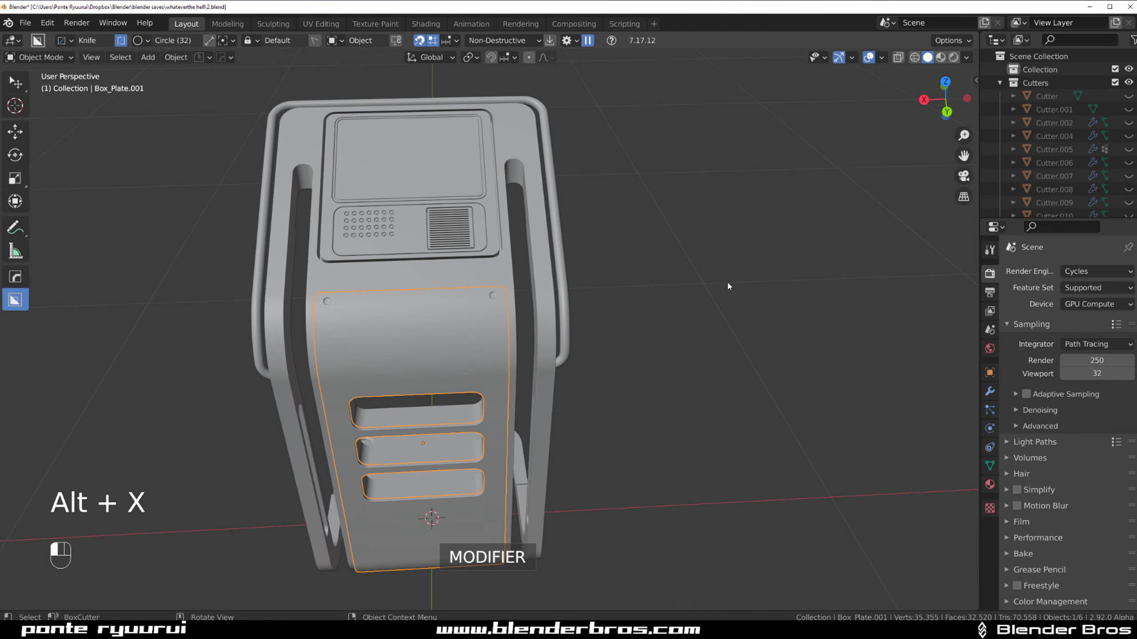
Knife a circle about 0.020 in size into the front plate, just below the lowest opening near the side edge
middle_click_drag(528, 372, 565, 336)
mouse_move(565, 336)
middle_mouse_down("shift")
mouse_move(567, 394)
mouse_move(577, 340)
middle_mouse_up("shift")
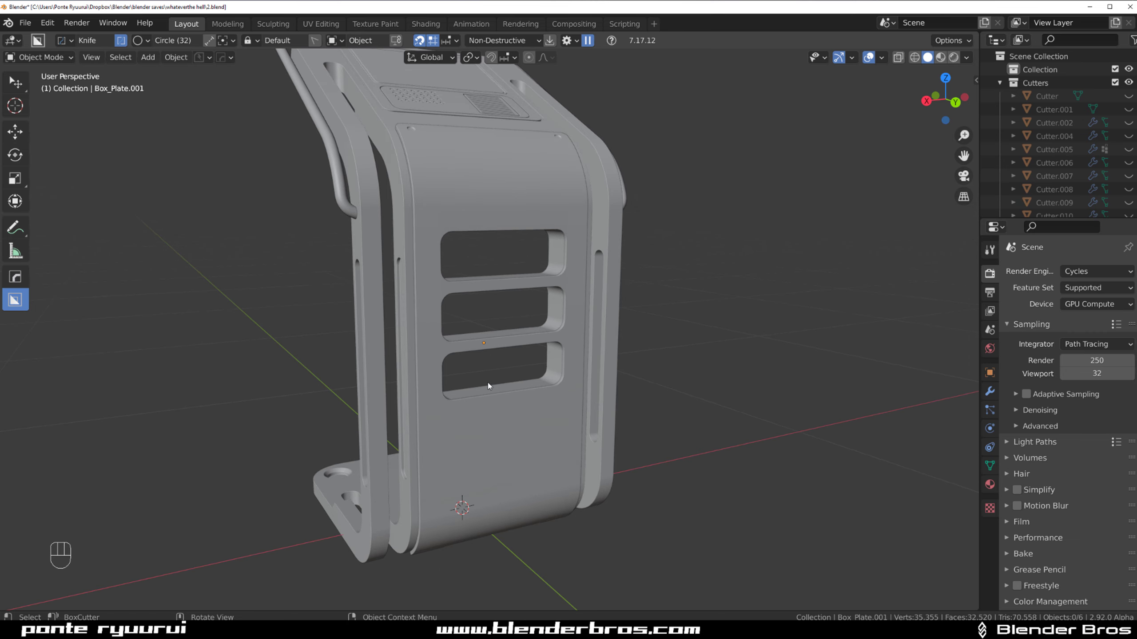
scroll(490, 386, "up", 4)
middle_click_drag(490, 385, 498, 295, "shift")
scroll(497, 294, "up", 1)
middle_click_drag(665, 302, 504, 291)
middle_click_drag(503, 291, 496, 258, "shift")
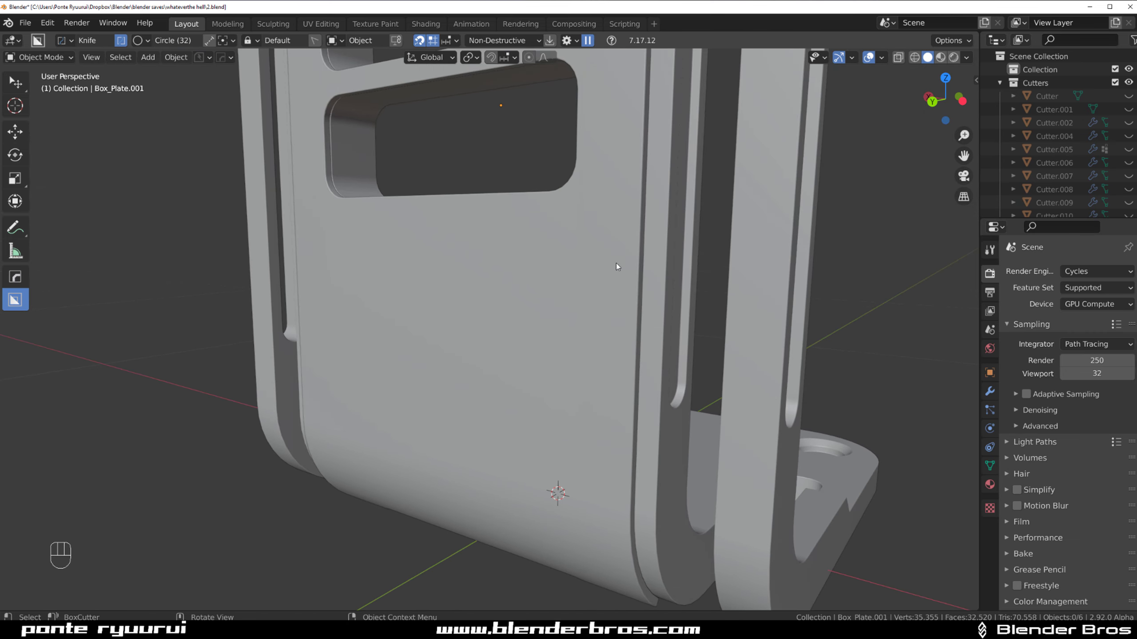
left_click(616, 262)
left_click_drag(609, 257, 624, 263)
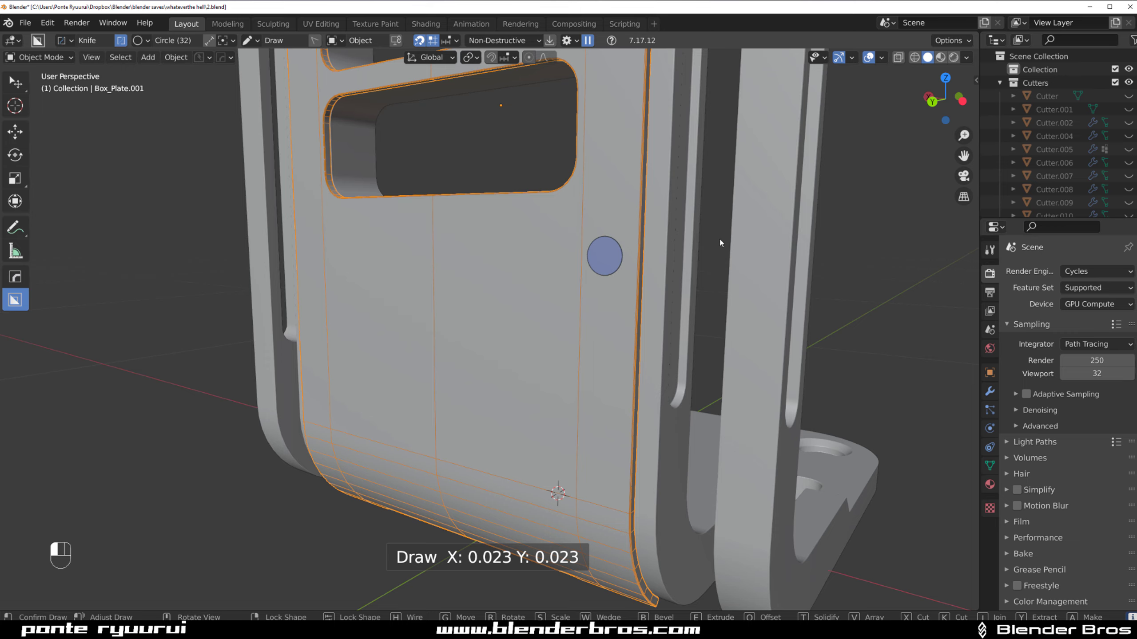
left_click_drag(750, 243, 753, 243)
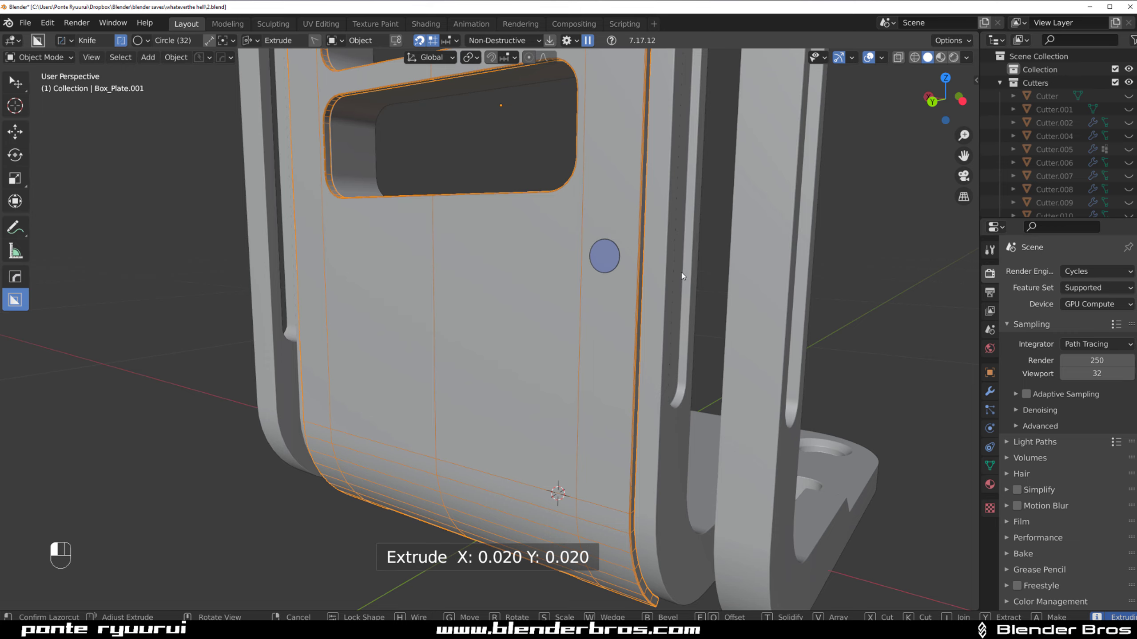
left_click(681, 272)
Extrude the lower circle's face slightly inward and scale its floor down into a tapered recess
scroll(647, 270, "up", 4)
key("Tab")
left_click(695, 214)
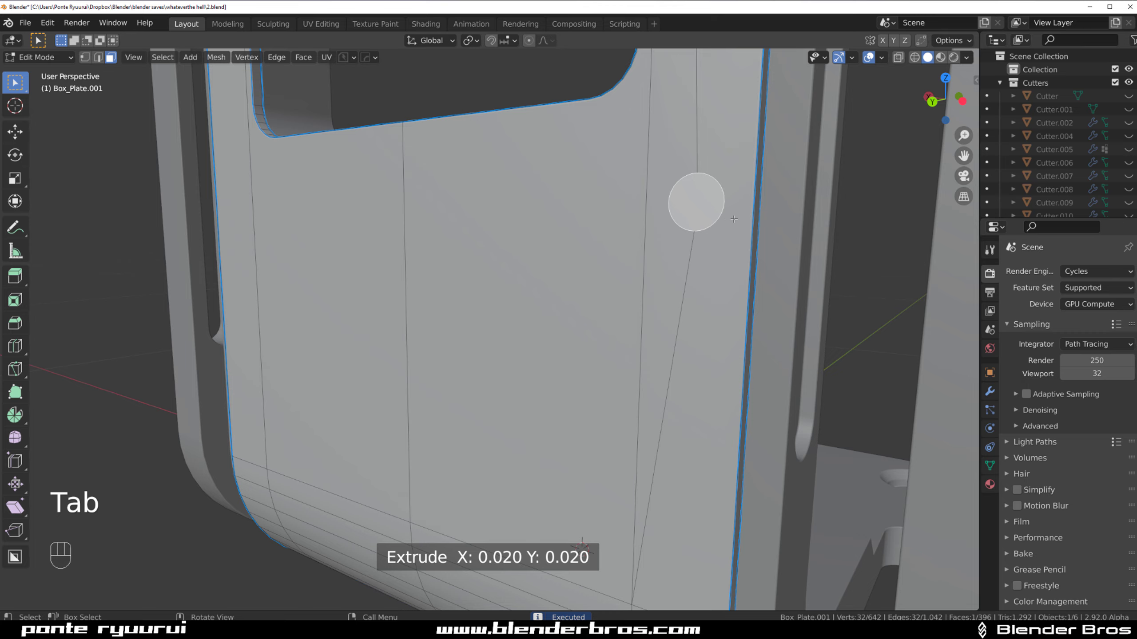
key("e")
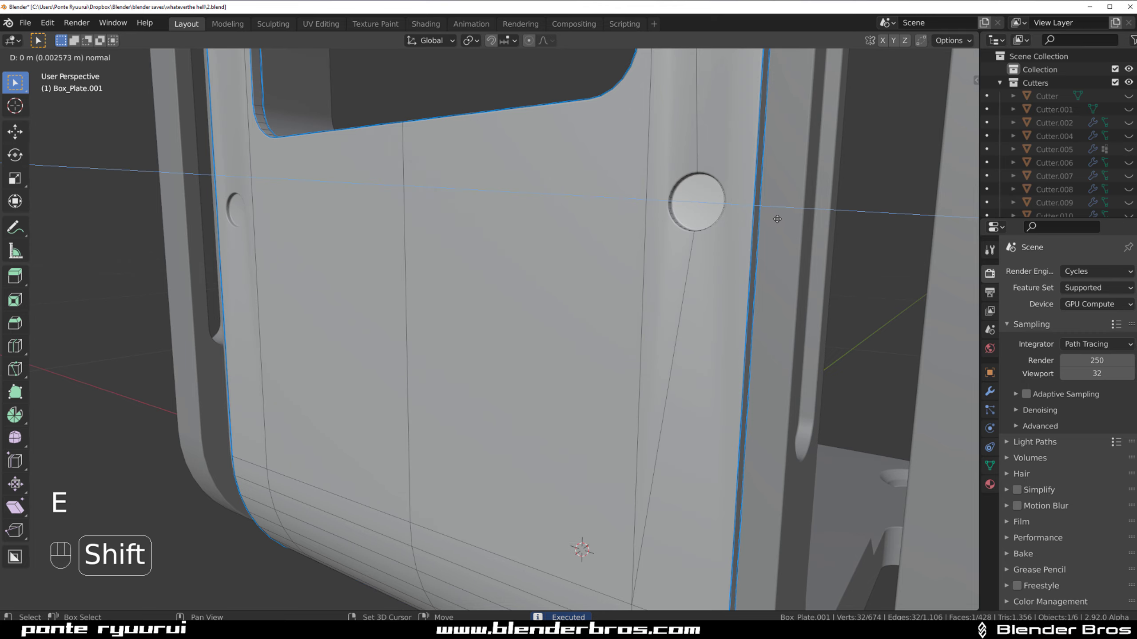
left_click(840, 236)
key("s")
left_click(834, 236)
key("Tab")
scroll(702, 192, "down", 2)
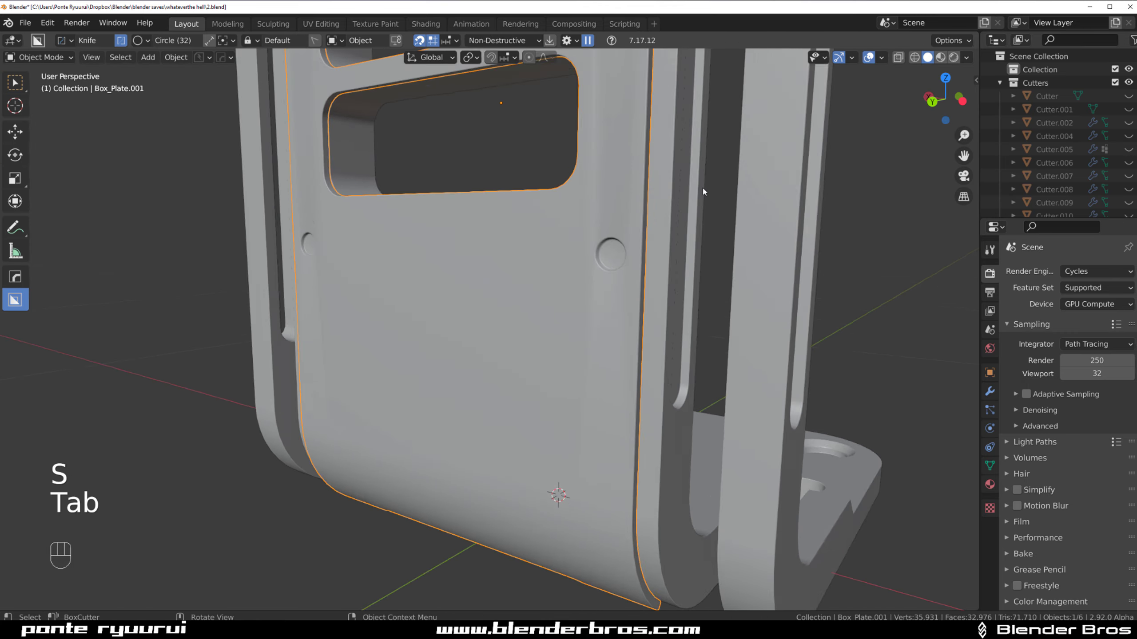
Add a Weighted Normal modifier to the front plate through the Hard Ops Sharpen operation
scroll(703, 192, "down", 2)
key("w")
key("q")
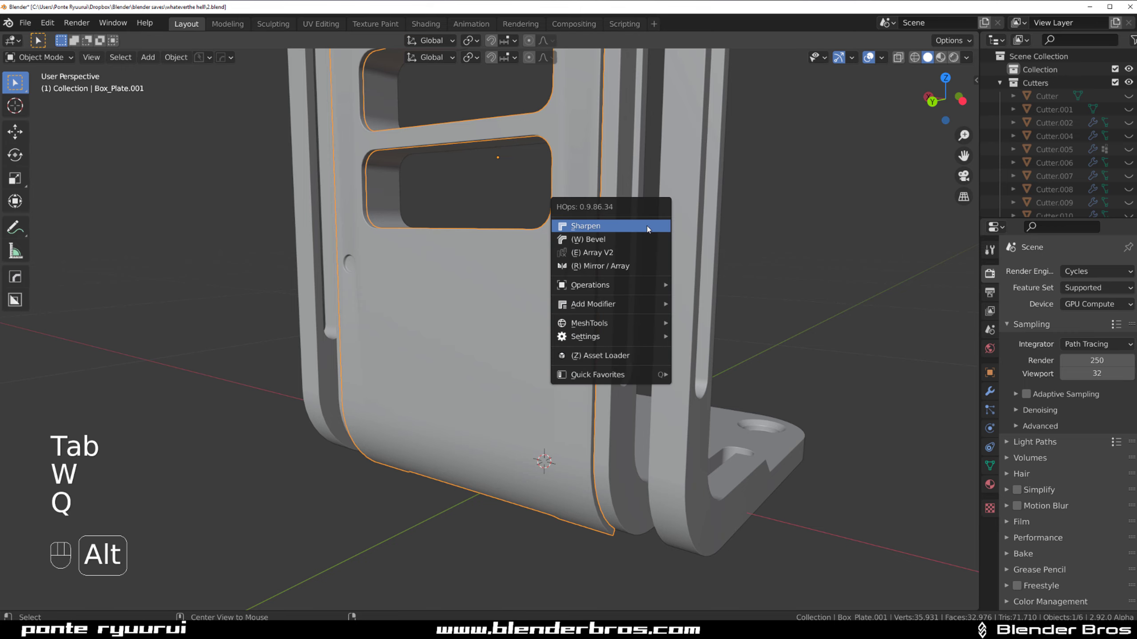
left_click(647, 229)
Save a new incremental version of the file with PowerSave
middle_click_drag(645, 224, 224, 80)
left_click(199, 57)
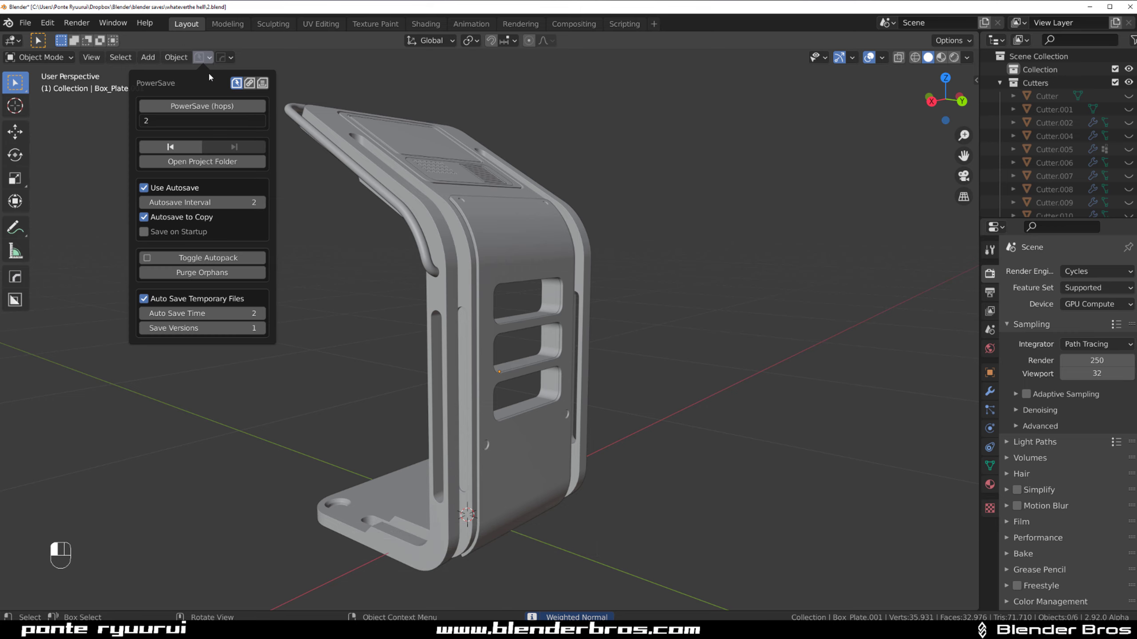
left_click(211, 105)
Select the main body and pick both halves of its large screen face in the mesh
middle_click_drag(555, 148, 497, 318)
scroll(545, 258, "up", 3)
left_click(545, 257)
key("Tab")
left_click(507, 166)
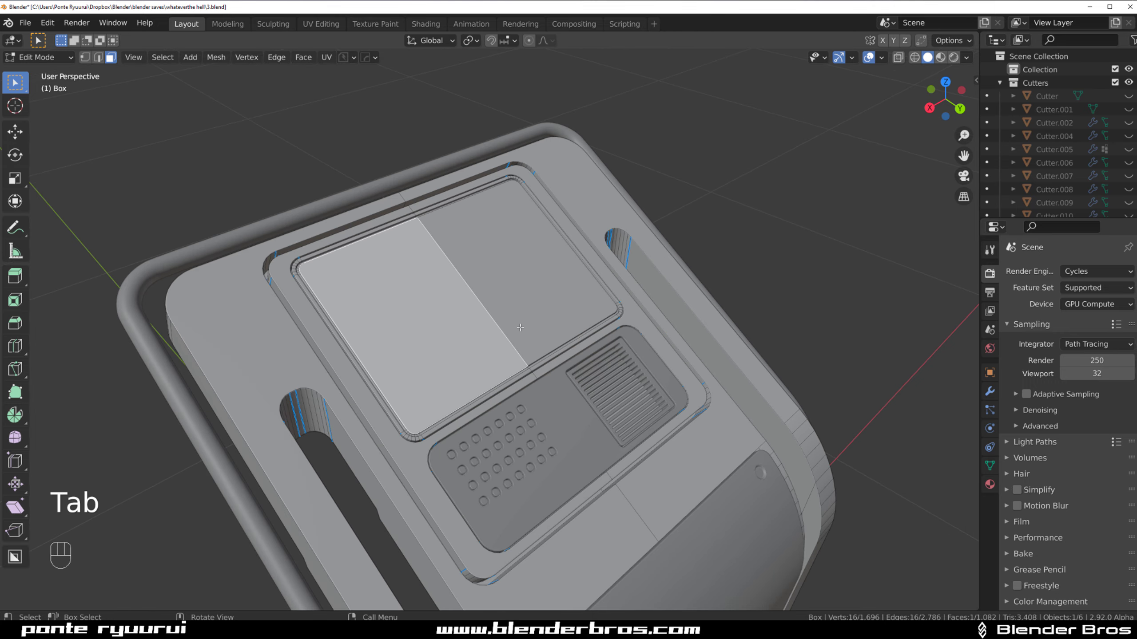
scroll(523, 304, "up", 2)
left_click(541, 274, "shift")
scroll(527, 336, "down", 1)
scroll(527, 336, "down", 5)
key("Tab")
Set the pivot to Individual Origins and scale the inner faces of the shallow slots on both sides to about 0.98
scroll(542, 215, "down", 3)
key("KP_5")
key("KP_5")
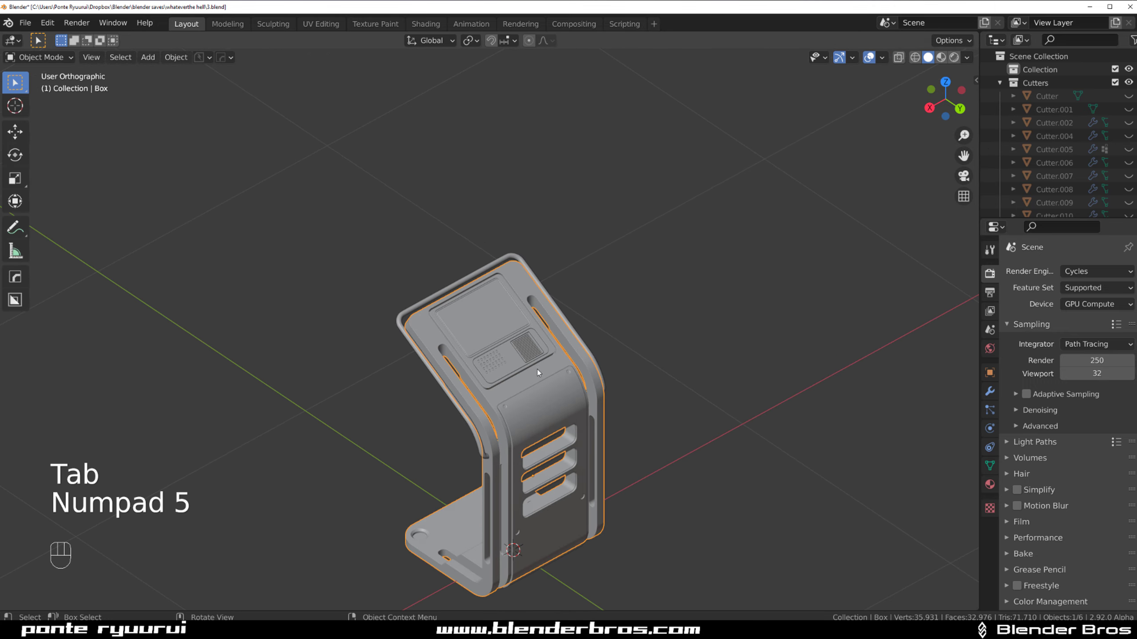
middle_click_drag(572, 384, 584, 225, "shift")
scroll(559, 237, "up", 4)
middle_click_drag(520, 254, 508, 208, "shift")
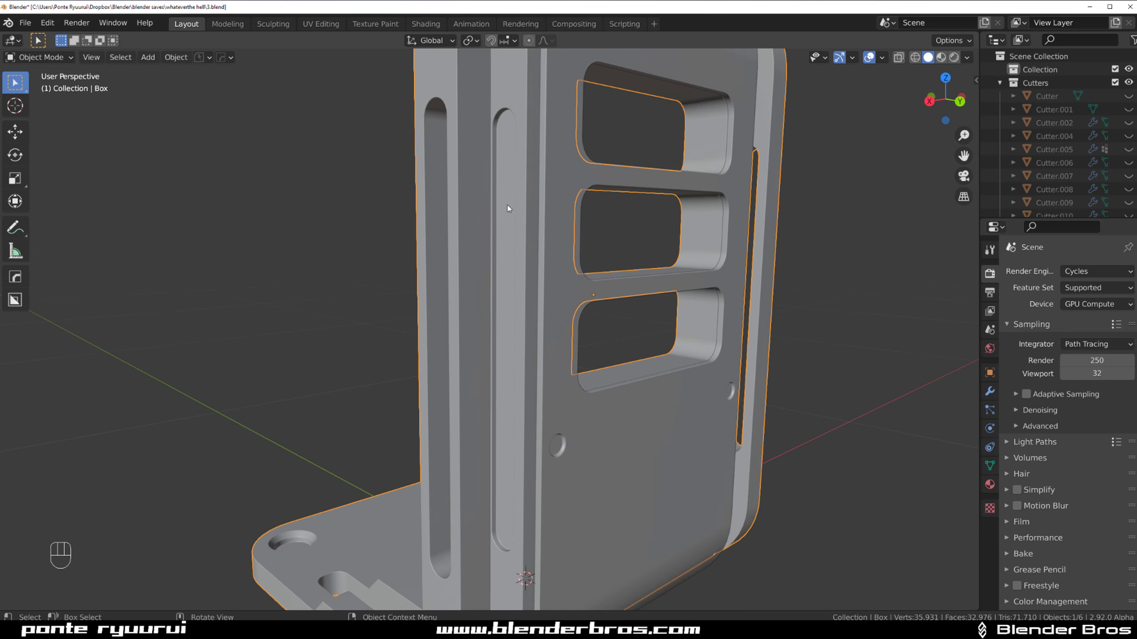
key("Tab")
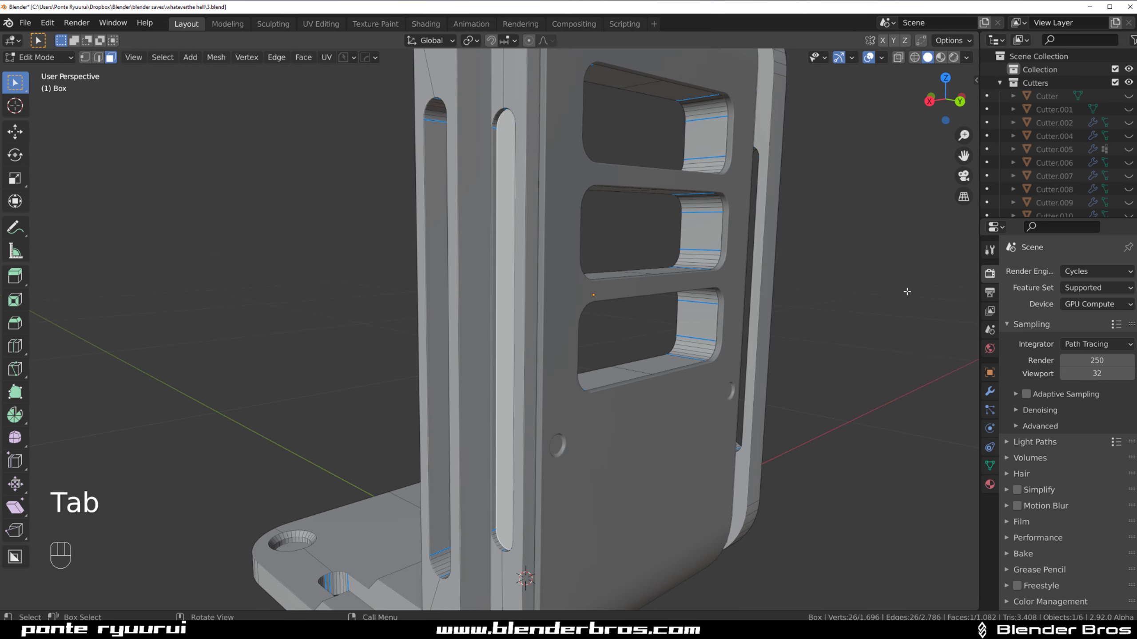
middle_click_drag(906, 291, 606, 248)
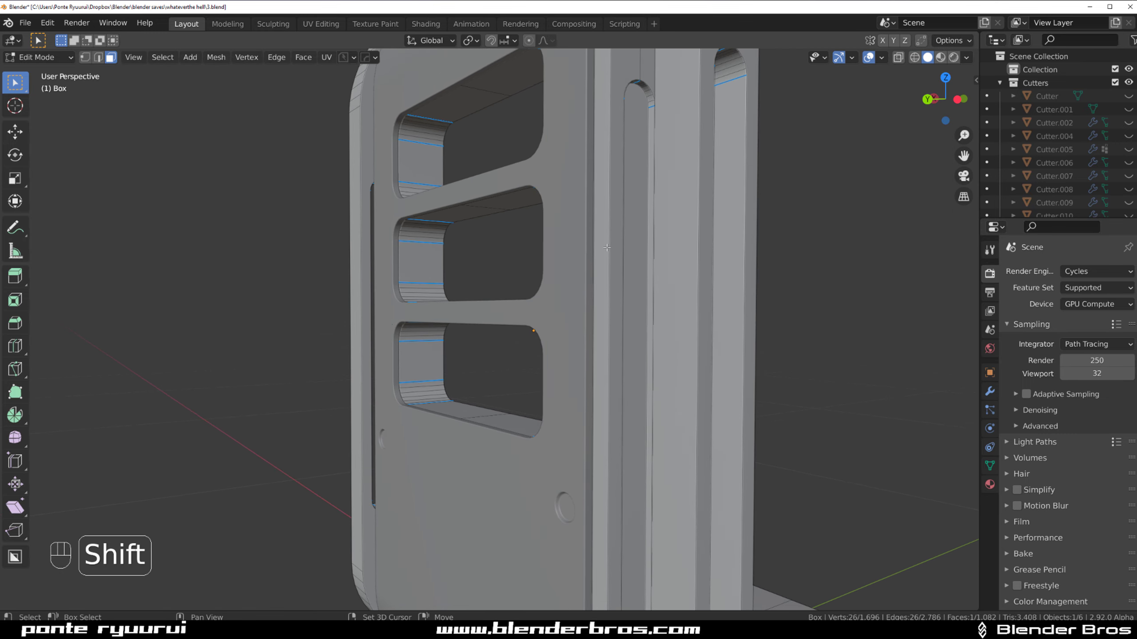
left_click(638, 199, "shift")
key("s")
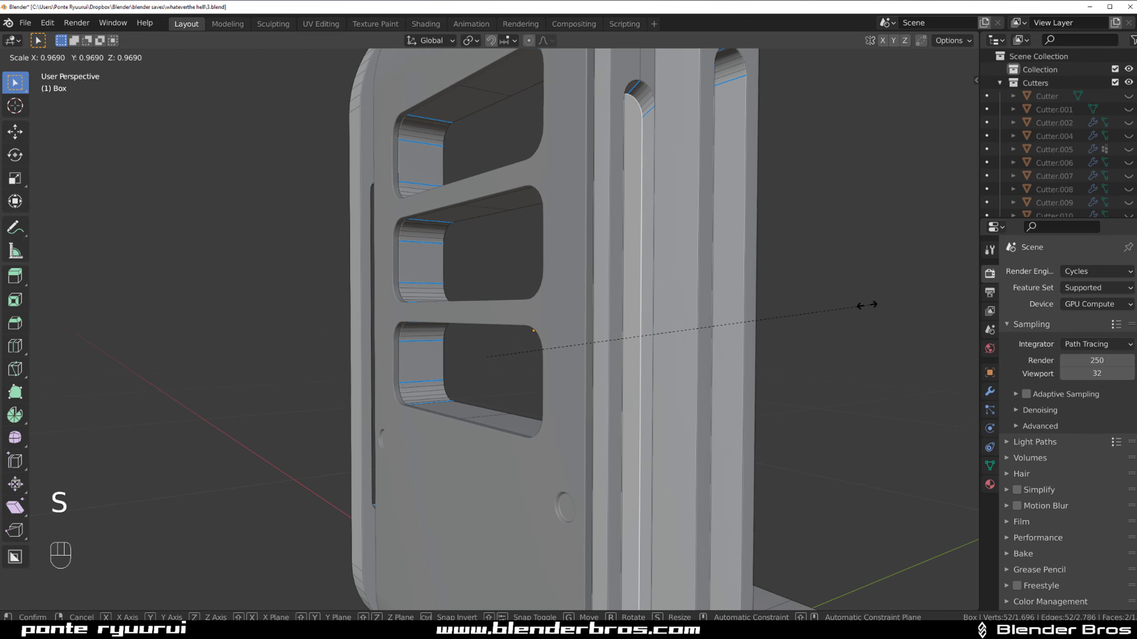
right_click(867, 274)
left_click(477, 39)
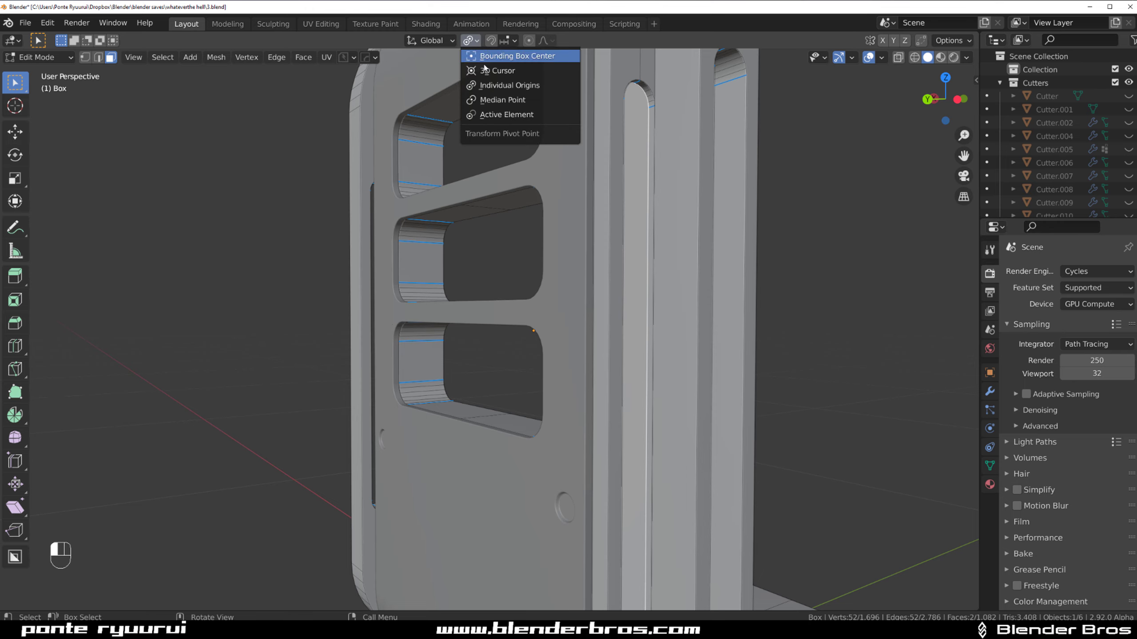
left_click(484, 88)
key("s")
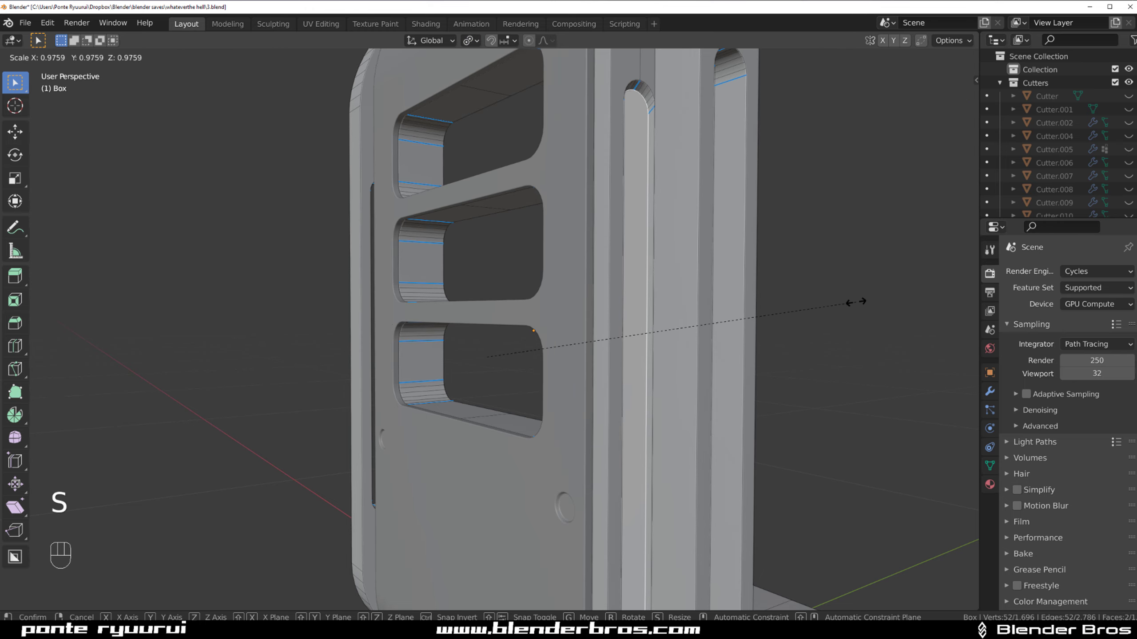
left_click(848, 302)
Select the main body's entire mesh and clear its sharp edge markings with the Hard Ops Mark operation
middle_click_drag(849, 302, 705, 377)
key("a")
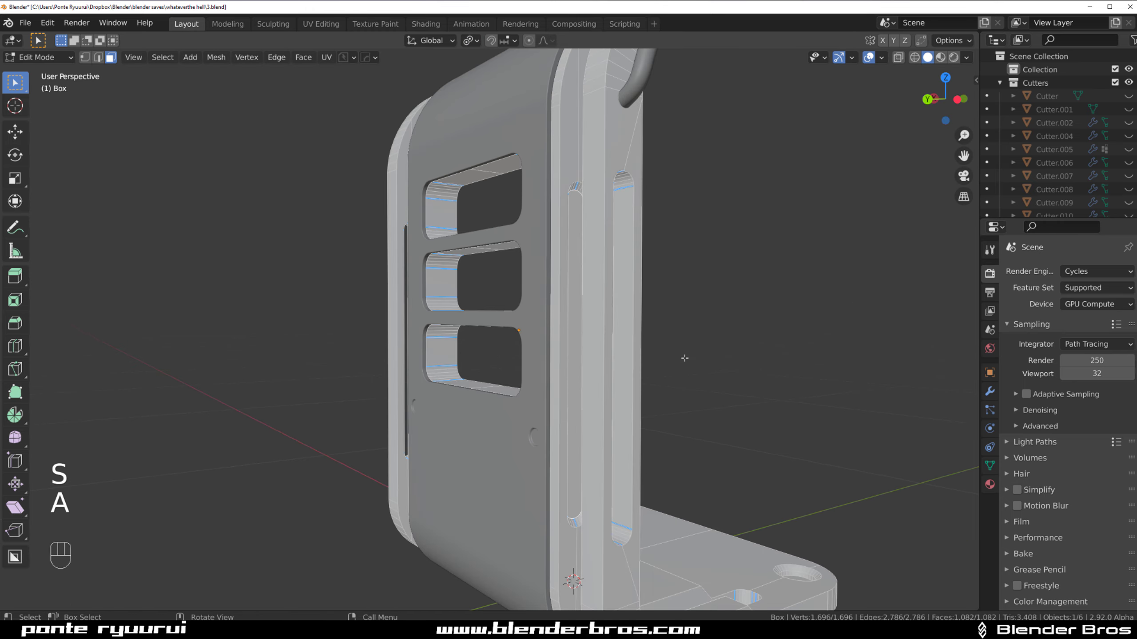
scroll(388, 259, "up", 5)
middle_click_drag(439, 251, 568, 435, "shift")
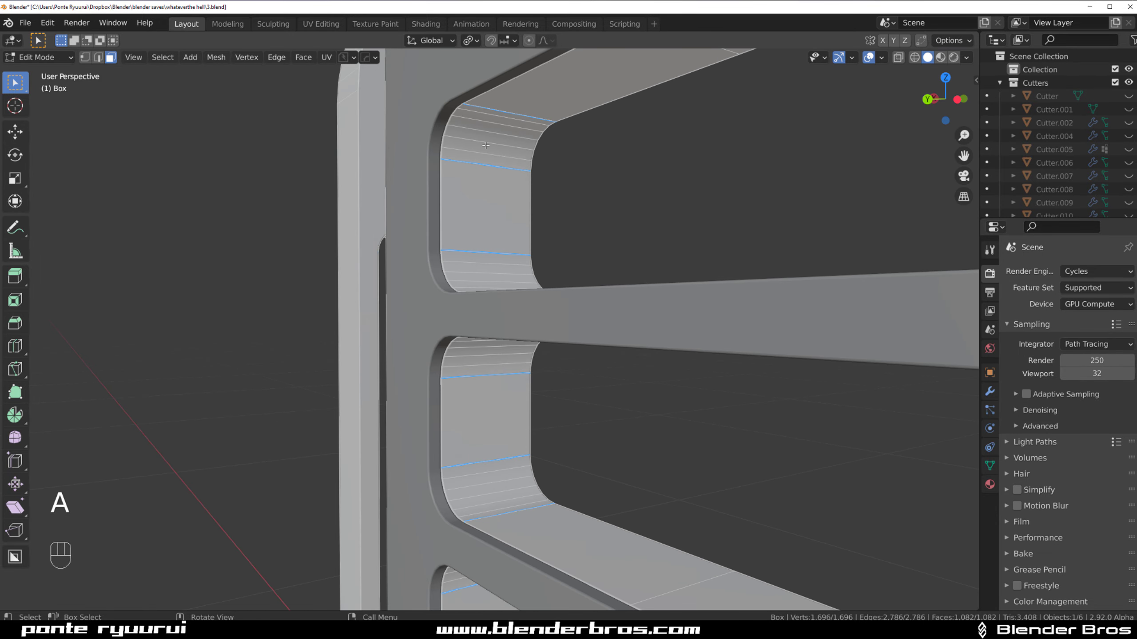
scroll(507, 212, "down", 2)
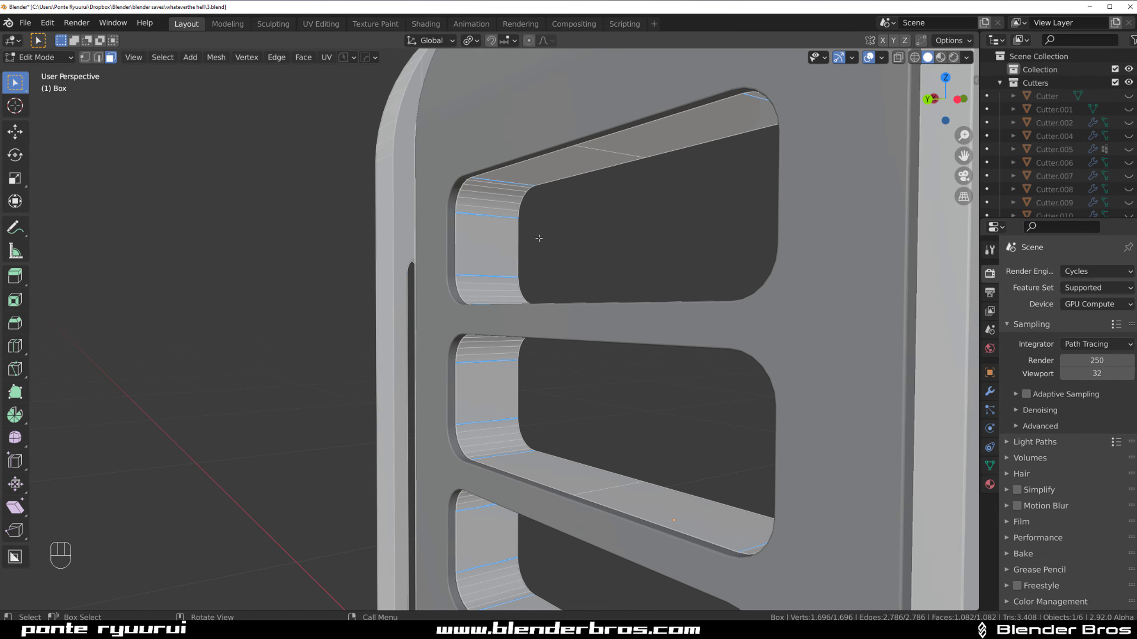
scroll(538, 238, "down", 3)
key("q")
left_click(588, 238)
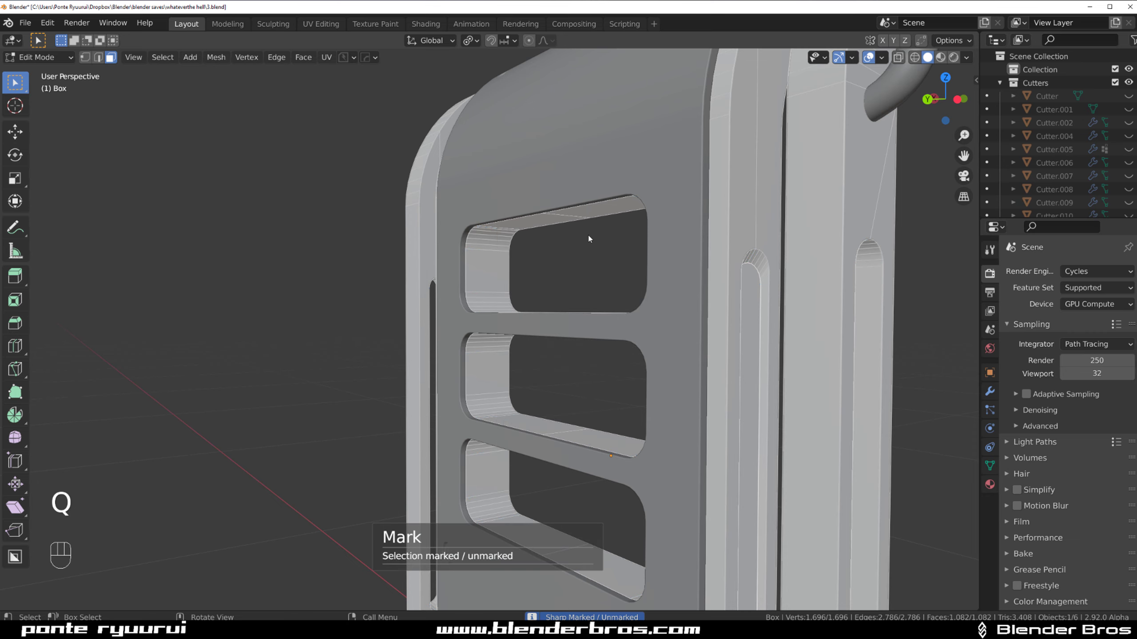
Return the main body to object mode and apply the Hard Ops Sharpen operation to it
scroll(589, 238, "down", 6)
key("Tab")
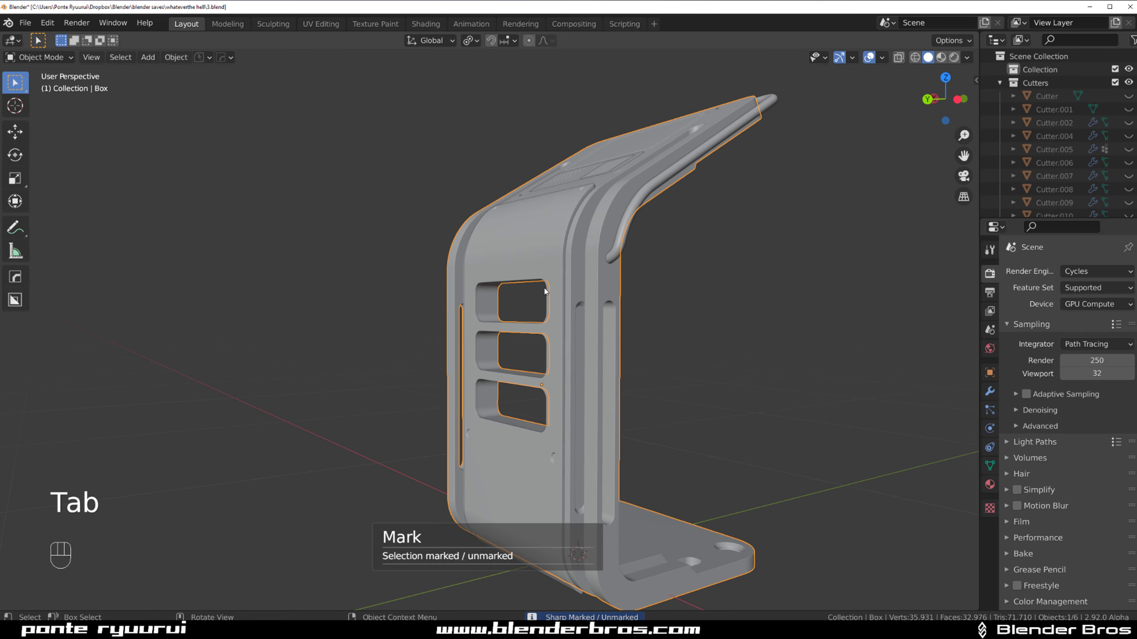
key("q")
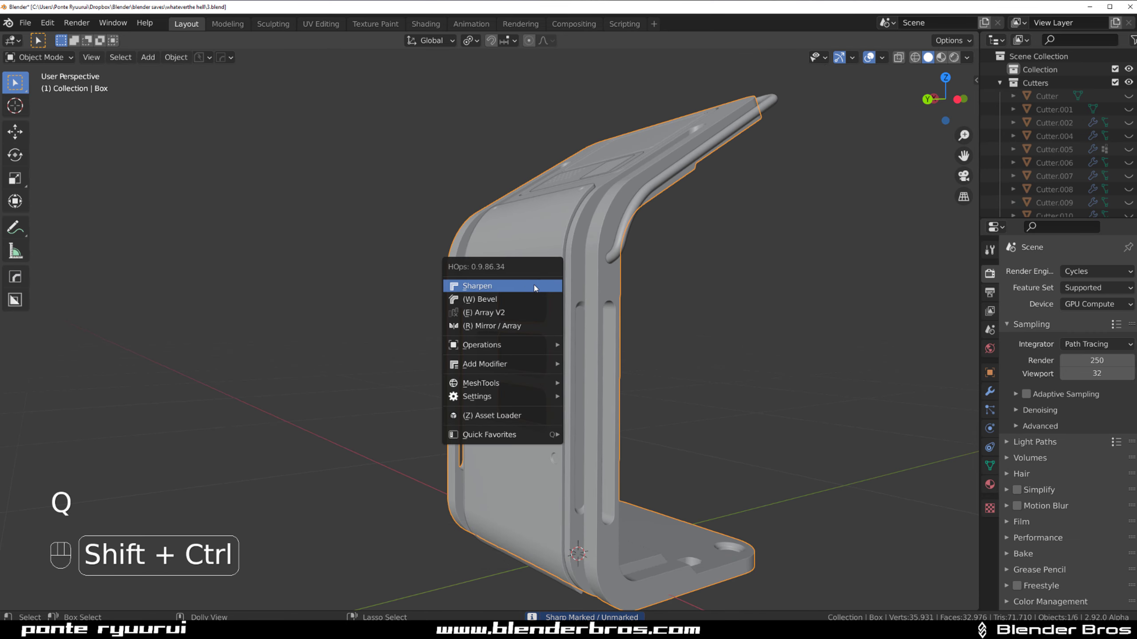
left_click(535, 286, "ctrl+shift")
Select the plate with the three window openings and open its mesh for editing around the lower round screw recesses
scroll(530, 269, "up", 4)
mouse_move(528, 262)
middle_mouse_down()
mouse_move(793, 294)
mouse_move(408, 254)
middle_mouse_up()
scroll(408, 254, "up", 3)
scroll(464, 315, "down", 3)
middle_click_drag(463, 314, 629, 295)
scroll(592, 365, "up", 2)
left_click(560, 378)
key("Tab")
left_click(609, 286)
scroll(611, 299, "down", 3)
scroll(604, 314, "down", 3)
middle_click_drag(582, 345, 579, 301, "shift")
scroll(572, 223, "up", 2)
scroll(604, 330, "up", 2)
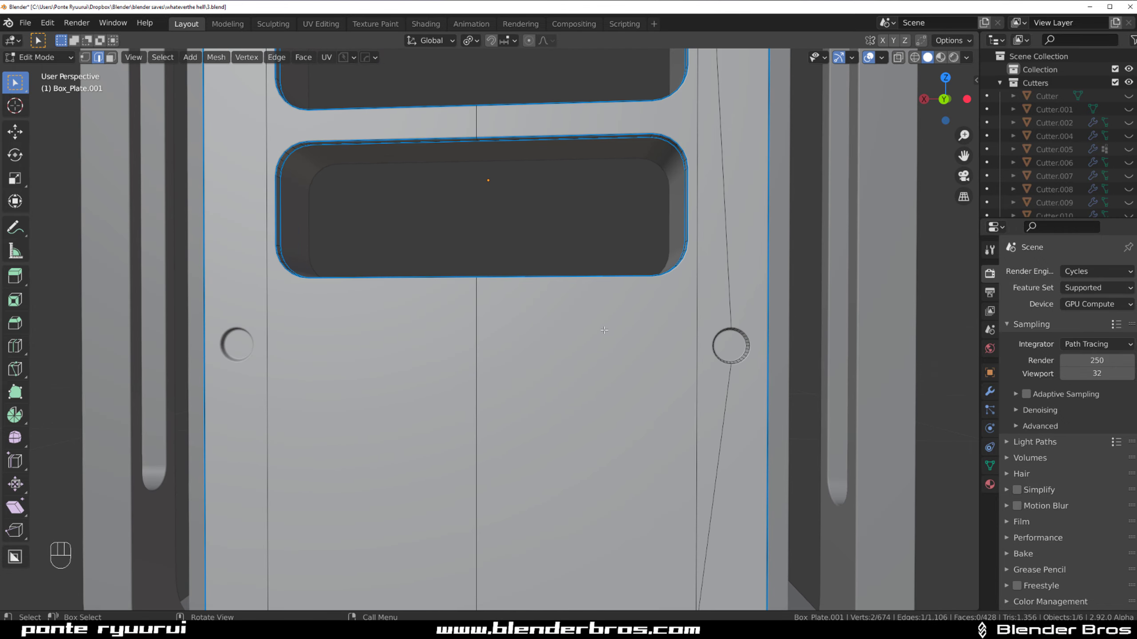
Knife-cut an edge from the outer side of the plate's round screw recess to the plate's nearest side border
middle_click_drag(717, 331, 595, 314)
middle_click_drag(595, 313, 671, 374, "shift")
middle_click_drag(671, 374, 598, 376)
key("Tab")
scroll(598, 379, "up", 2)
key("k")
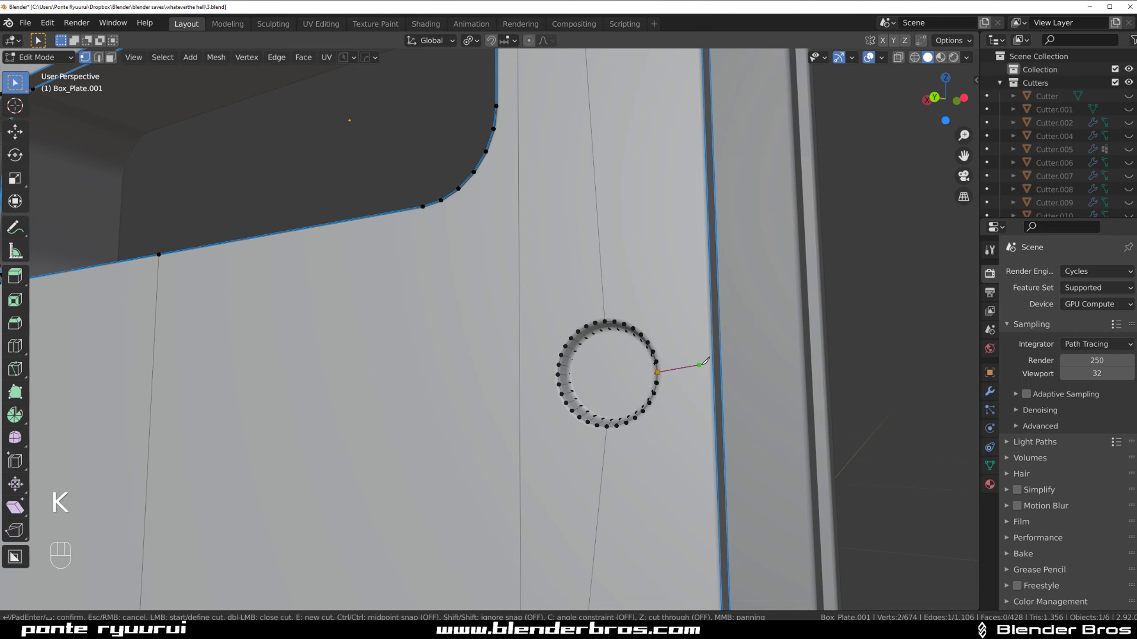
key("space")
scroll(653, 394, "down", 4)
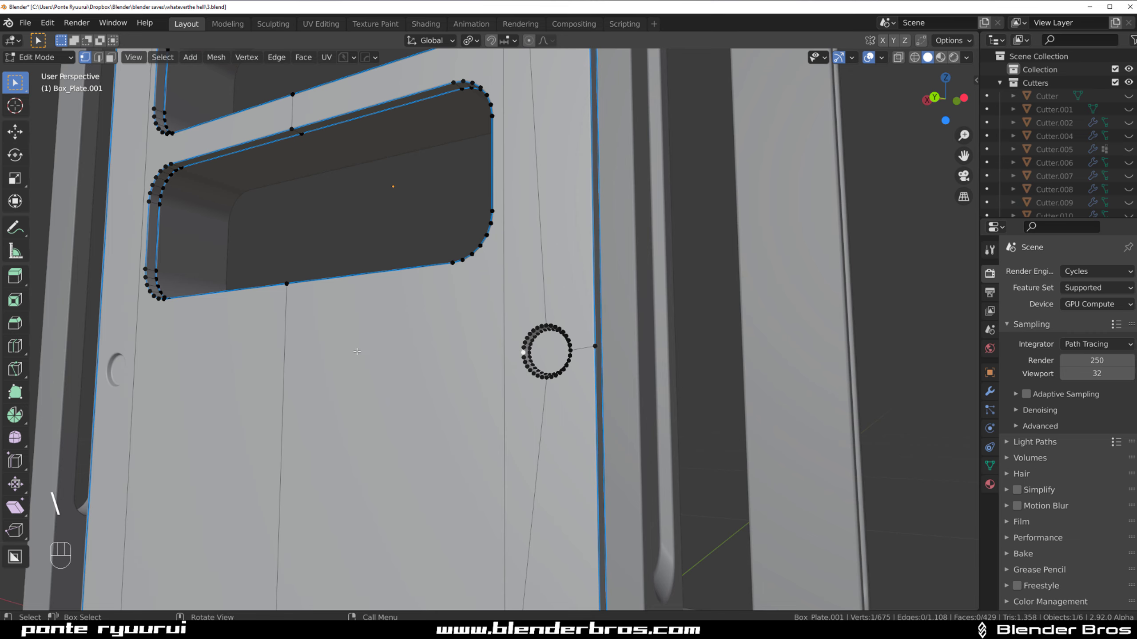
Knife-cut an edge from the inner side of the same screw recess to the plate's vertical centre line
middle_click_drag(145, 369, 528, 365)
key("k")
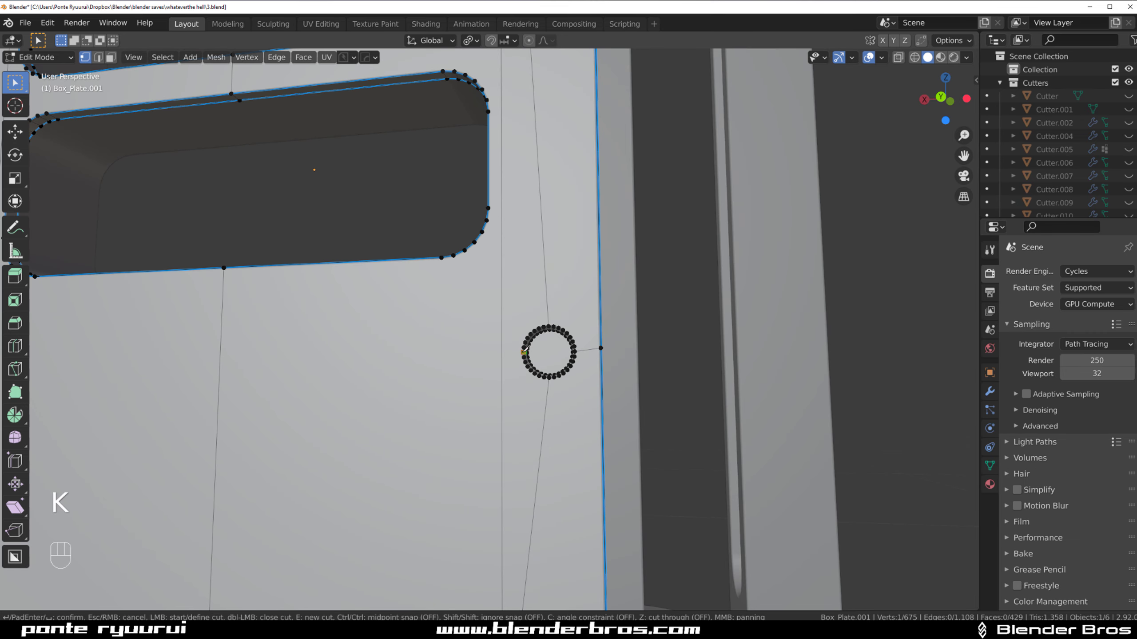
left_click(220, 358)
key("space")
scroll(457, 386, "down", 2)
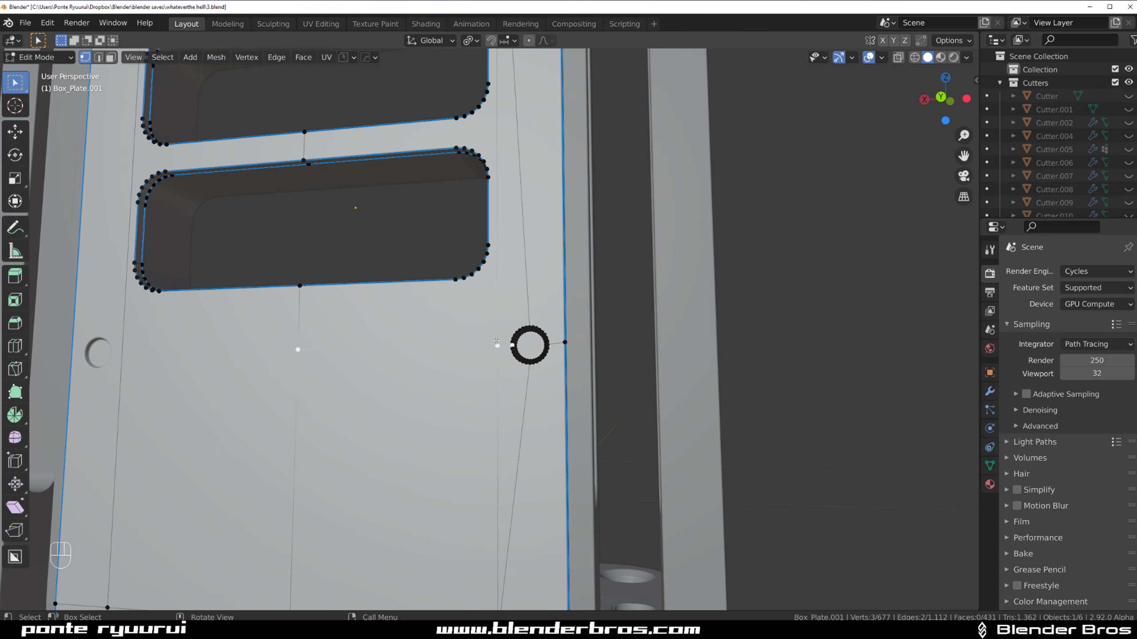
Dissolve the two slanted edges that run above and below the screw recess
key("Tab")
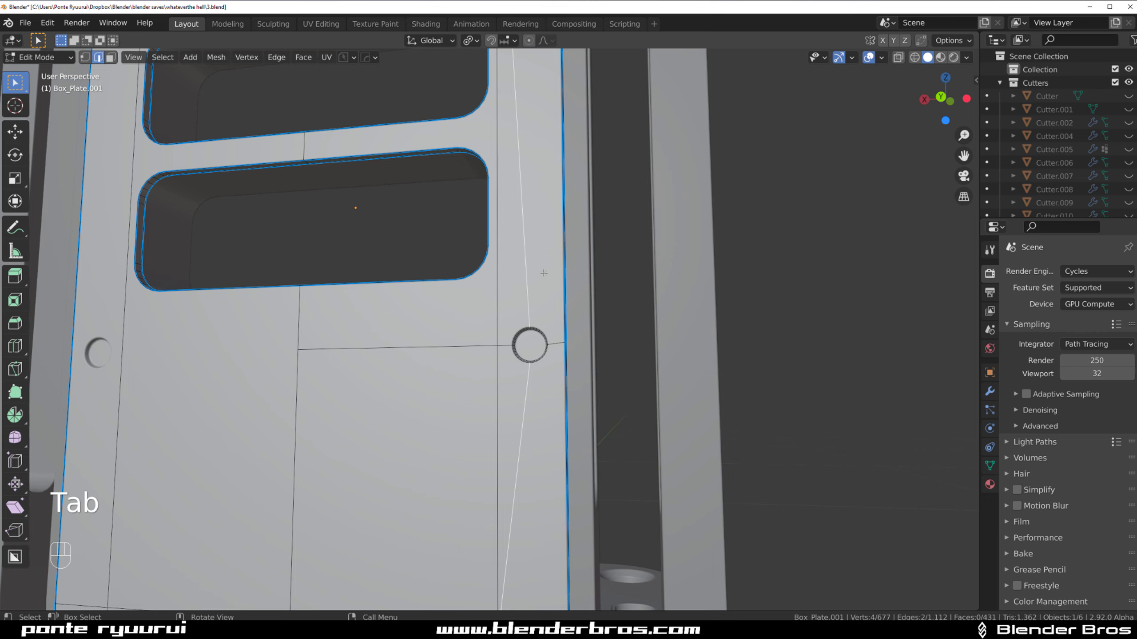
key("x")
left_click(546, 373)
scroll(545, 372, "down", 5)
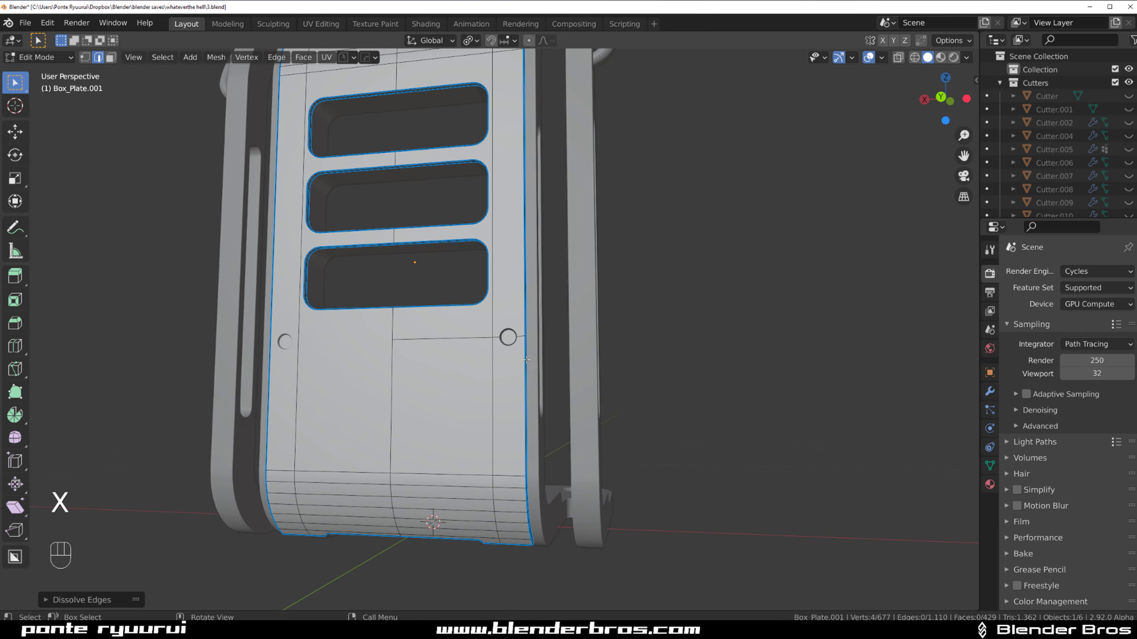
Mirror the recut half of the plate onto its other side with the Hard Ops mirror in Symmetry mode
key("Tab")
key("alt+x")
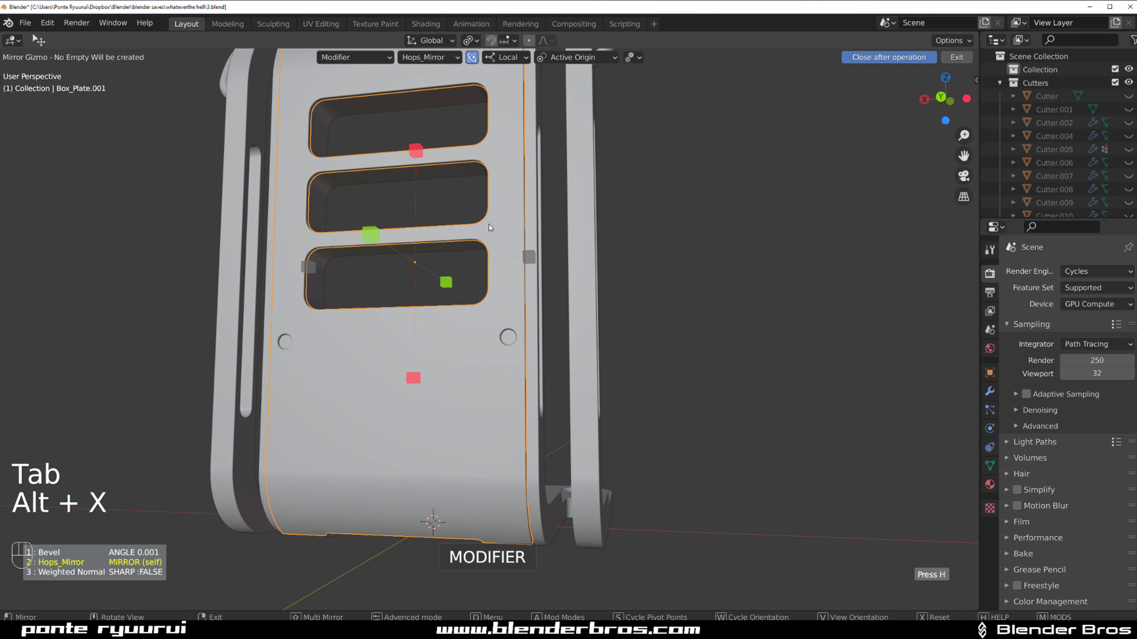
middle_click_drag(489, 224, 492, 258)
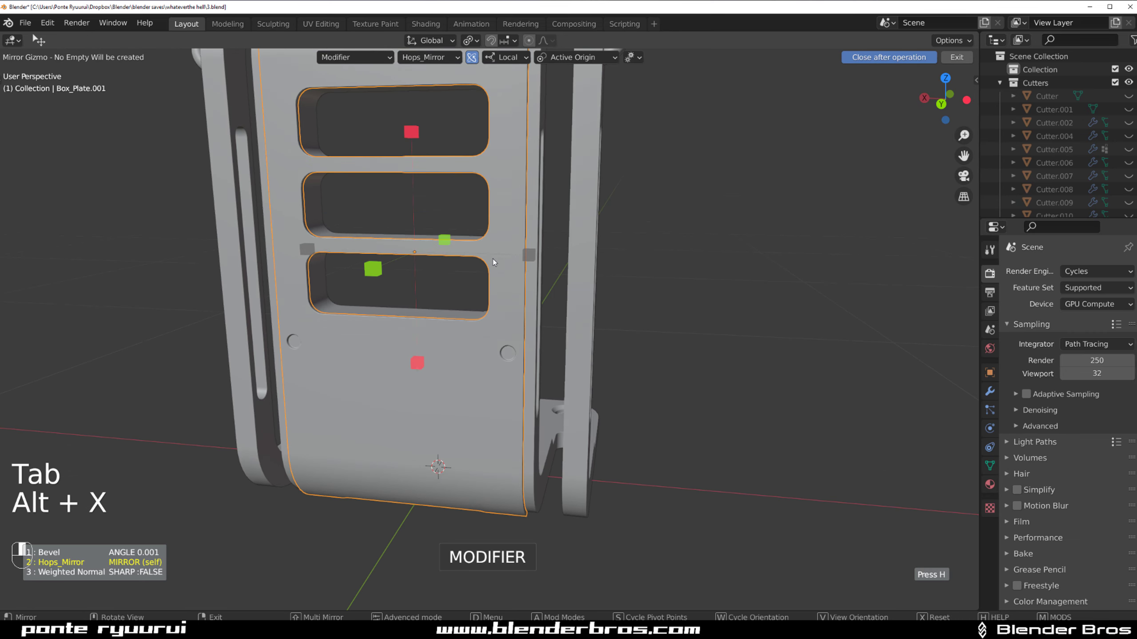
key("d")
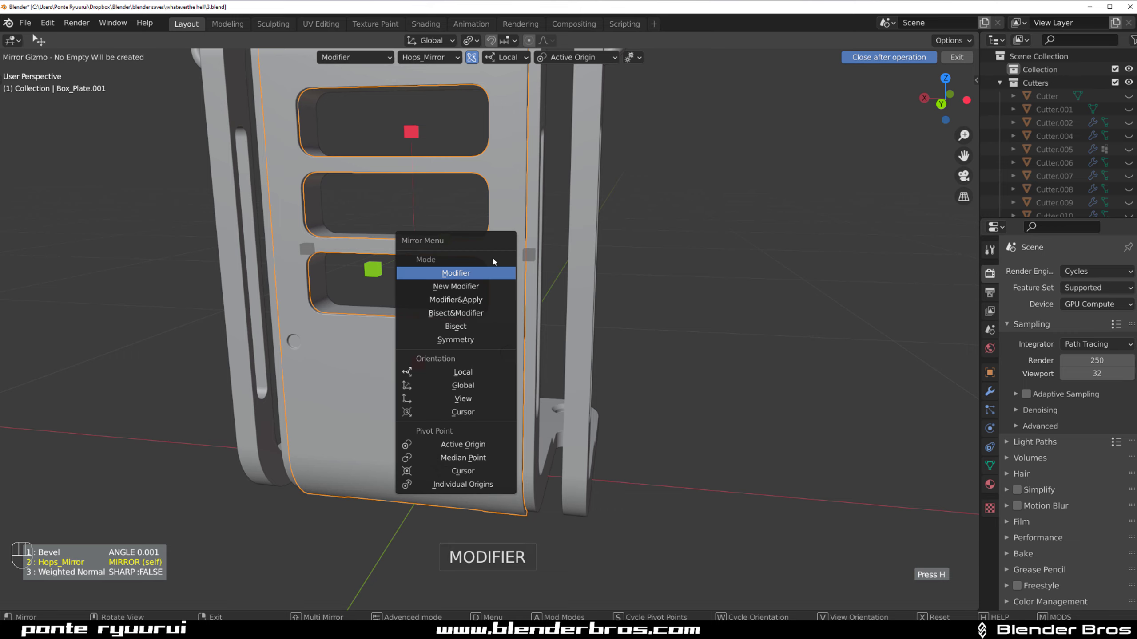
left_click(448, 339)
left_click(529, 255)
scroll(440, 351, "up", 4)
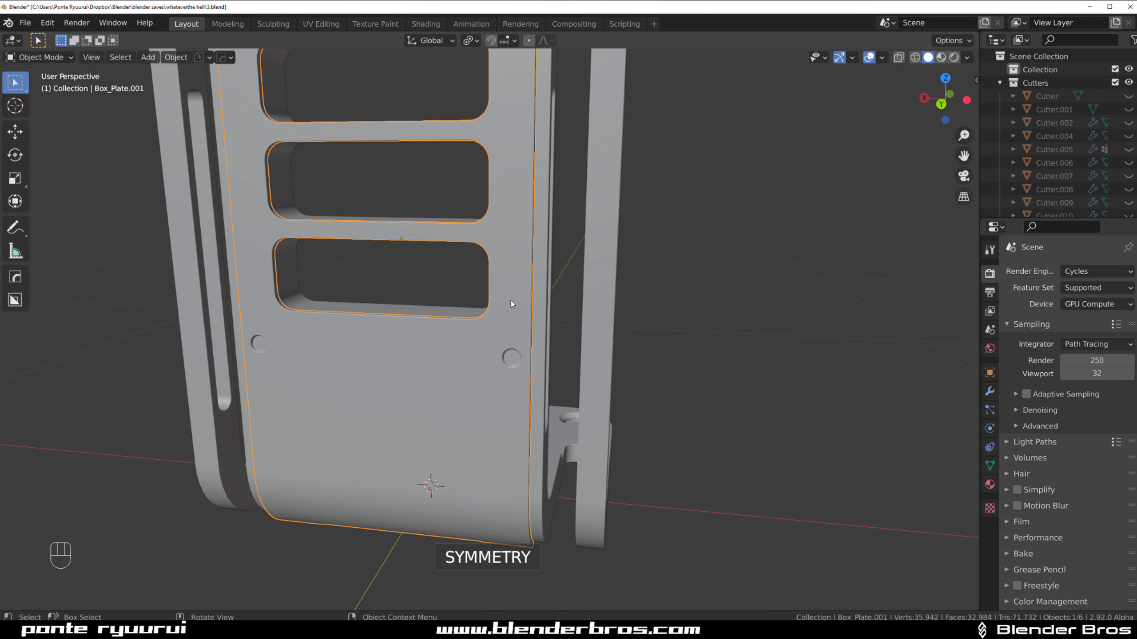
Select the front rim loops of the plate's three window openings and bevel them about 0.002 m wide with a single segment
key("Tab")
middle_click_drag(441, 351, 451, 342)
middle_click_drag(450, 341, 636, 320, "shift")
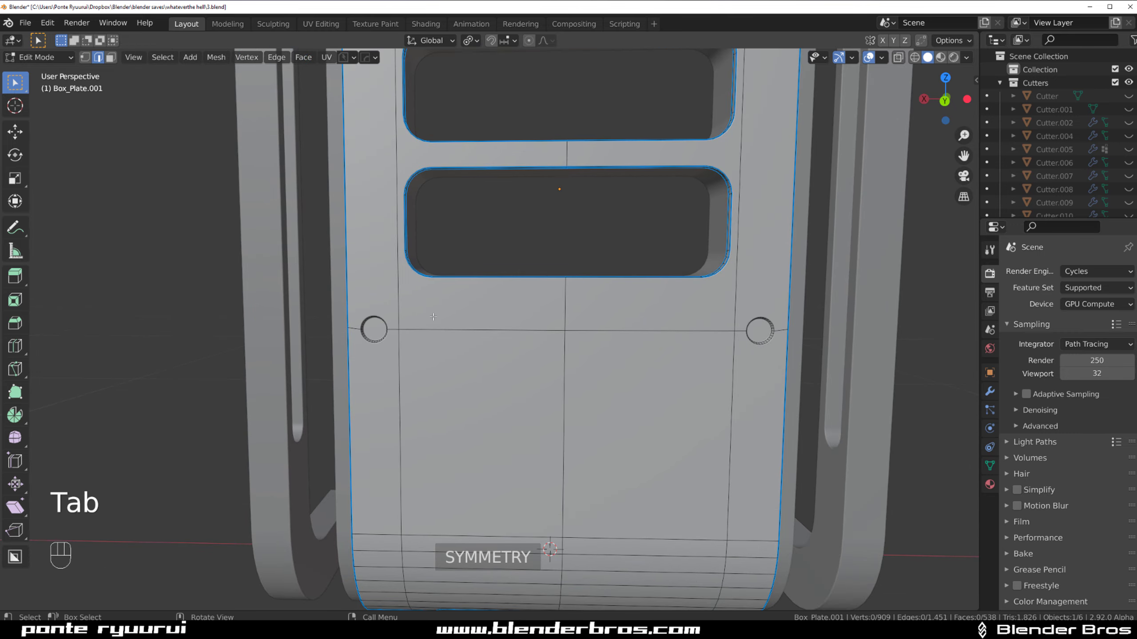
middle_click_drag(670, 260, 601, 344, "shift")
scroll(524, 363, "up", 3)
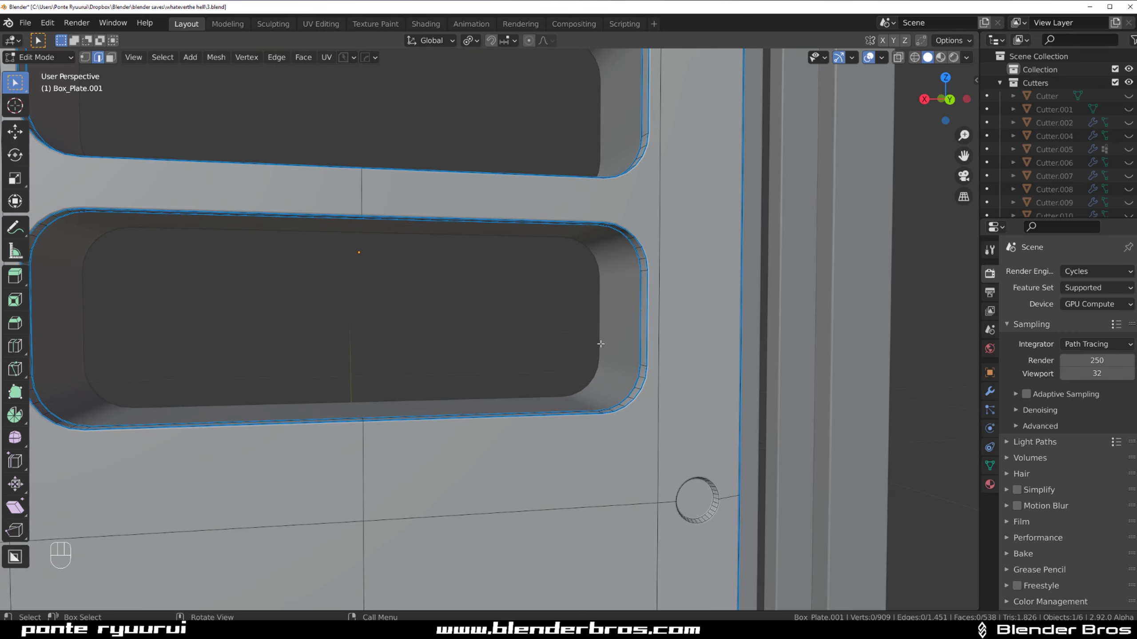
left_click(567, 422)
scroll(416, 435, "down", 2)
left_click(291, 396, "ctrl")
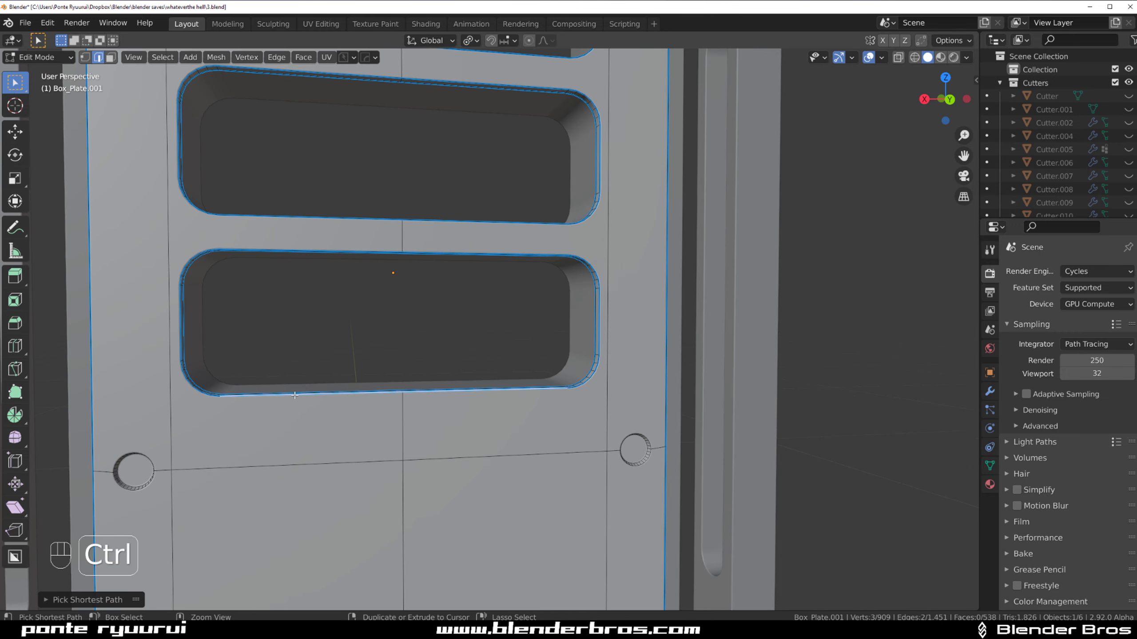
left_click(296, 245, "alt+shift")
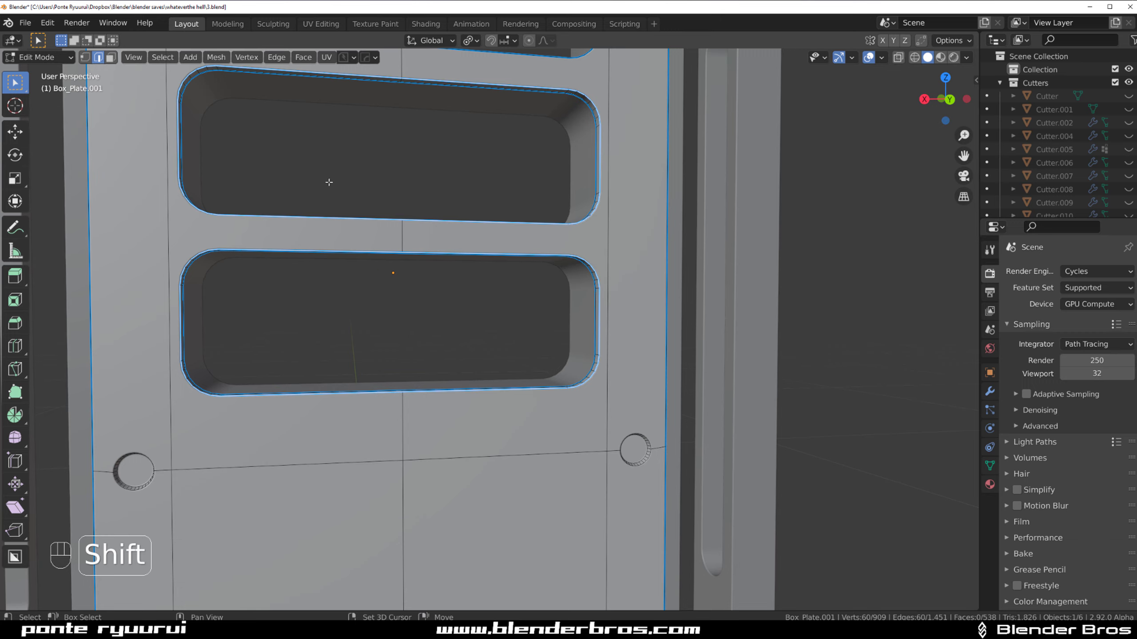
middle_click_drag(329, 182, 470, 323, "shift")
left_click(586, 239, "alt+shift")
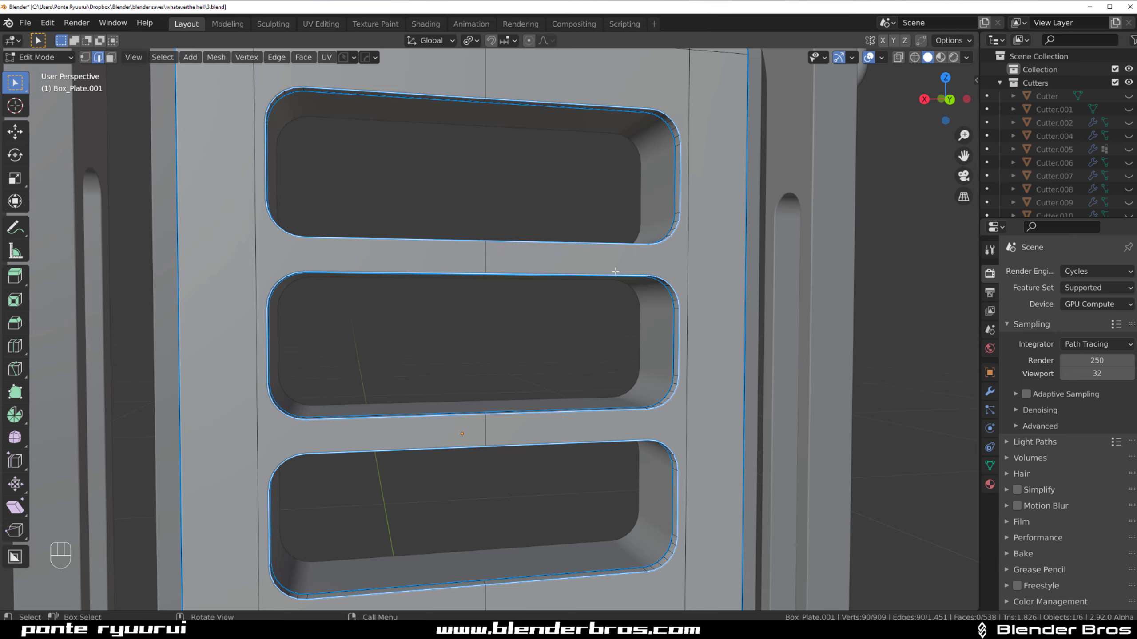
key("ctrl+b")
scroll(678, 283, "down", 7)
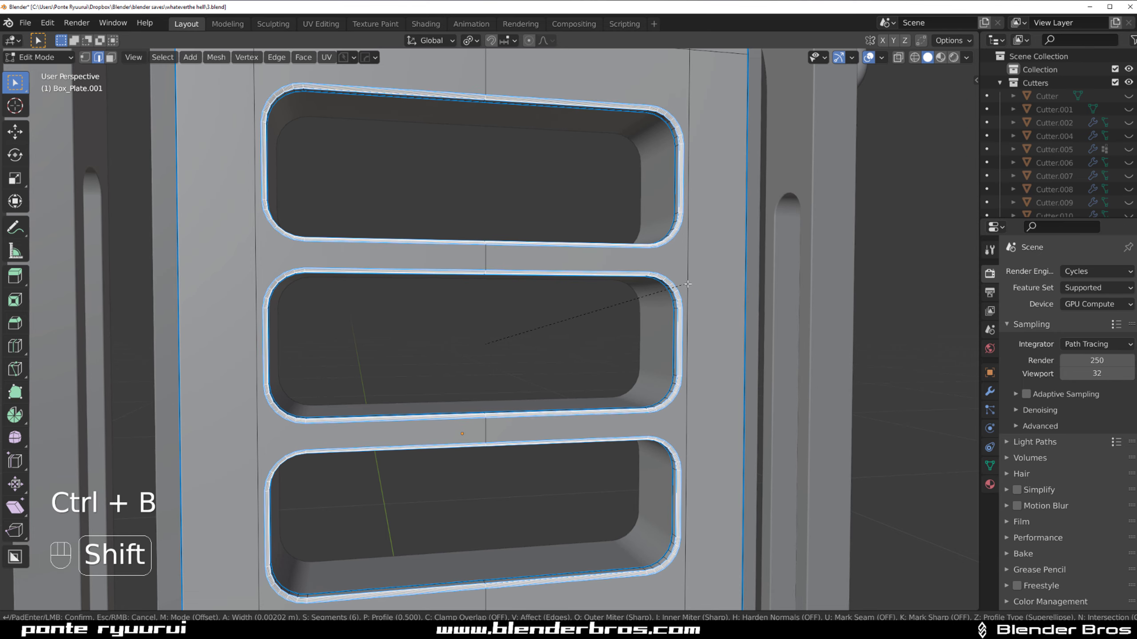
left_click(686, 283)
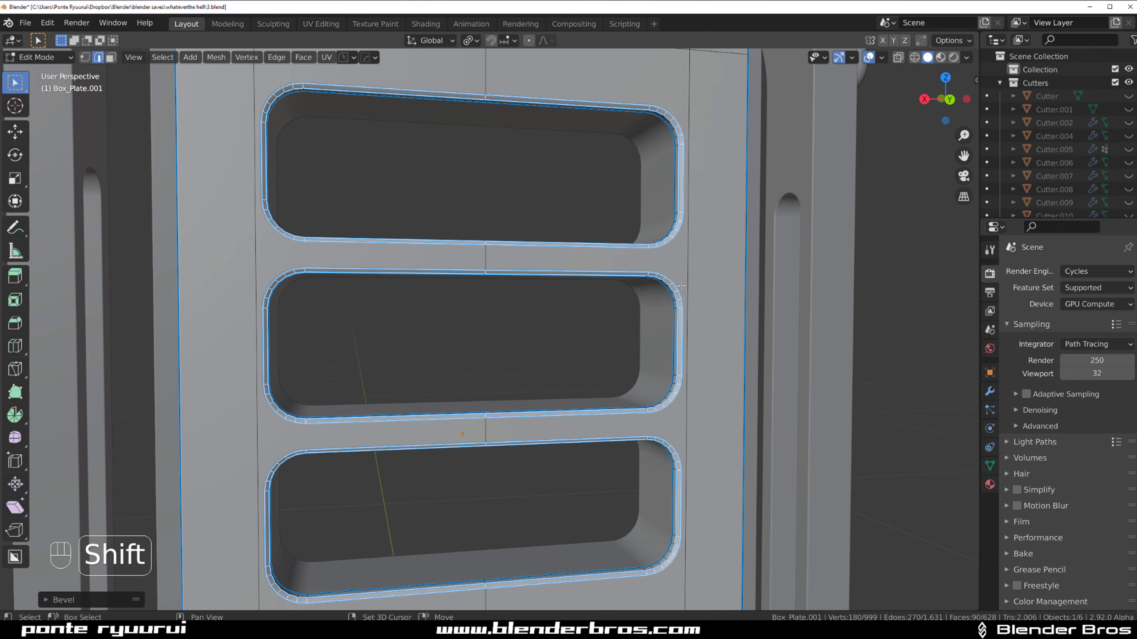
Reduce the width of the plate's Hard Ops angle bevel, using three segments
key("Tab")
scroll(612, 156, "down", 4)
middle_click_drag(612, 156, 583, 381)
scroll(552, 226, "up", 4)
scroll(551, 225, "up", 2)
scroll(537, 359, "up", 3)
scroll(314, 233, "up", 3)
middle_click_drag(348, 275, 577, 363, "shift")
key("q")
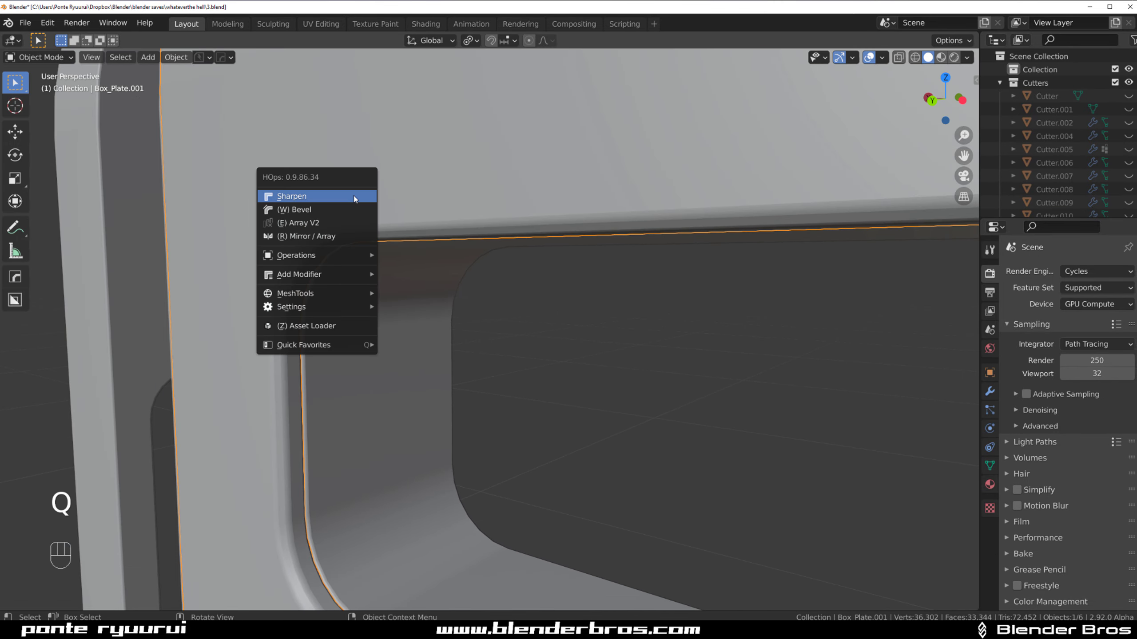
left_click(354, 202)
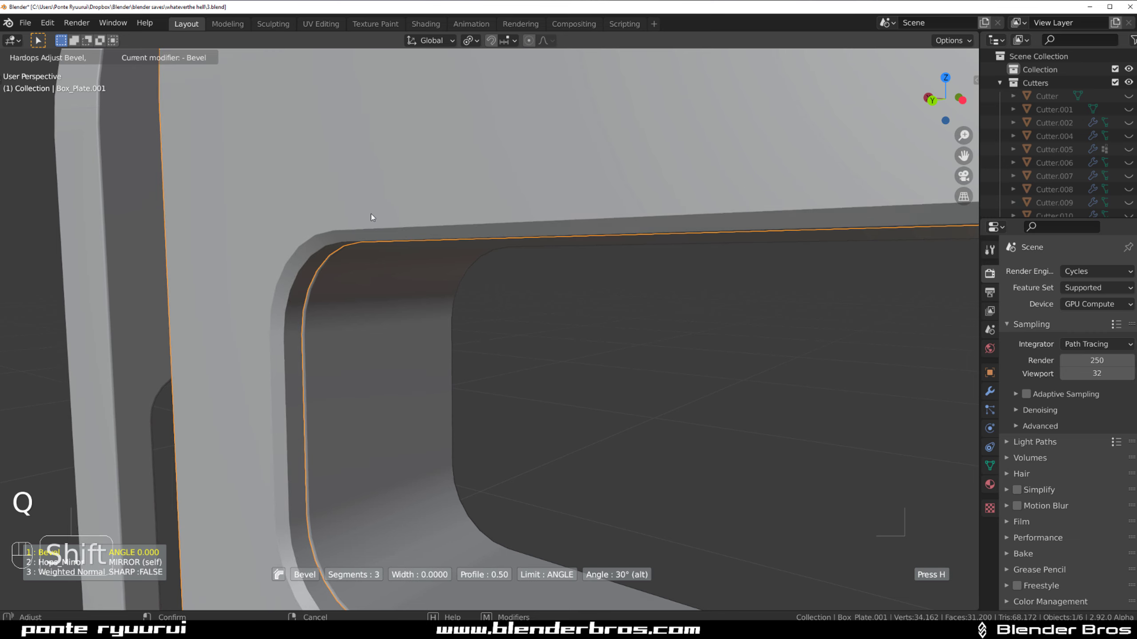
left_click(371, 214)
scroll(371, 214, "down", 11)
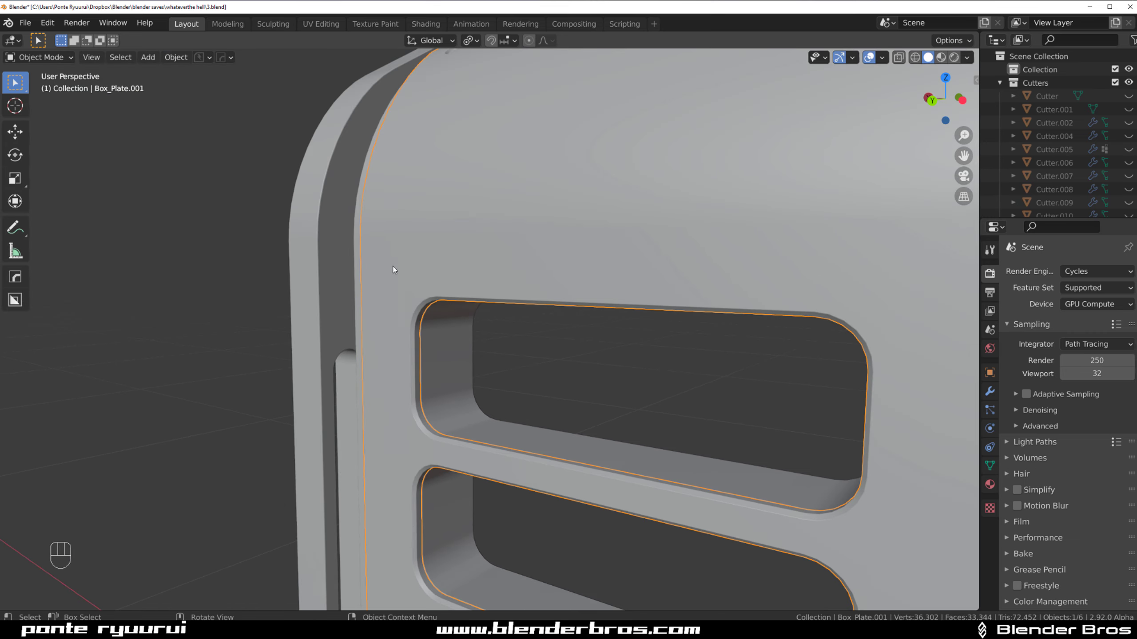
Bevel the rim loops of the three window openings on the opposite face of the main body with one segment
left_click(262, 284)
scroll(278, 285, "down", 2)
middle_click_drag(290, 286, 624, 233)
scroll(595, 234, "up", 3)
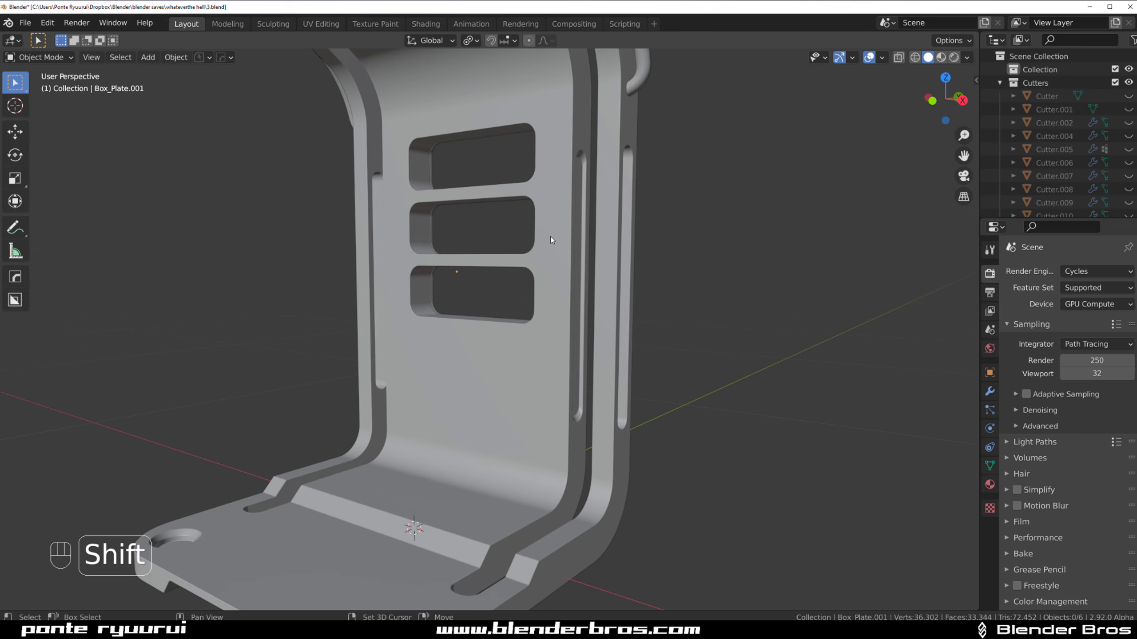
scroll(563, 301, "up", 2)
middle_click_drag(552, 237, 611, 258, "shift")
scroll(610, 258, "up", 2)
middle_click_drag(582, 172, 580, 215, "shift")
left_click(578, 214)
key("Tab")
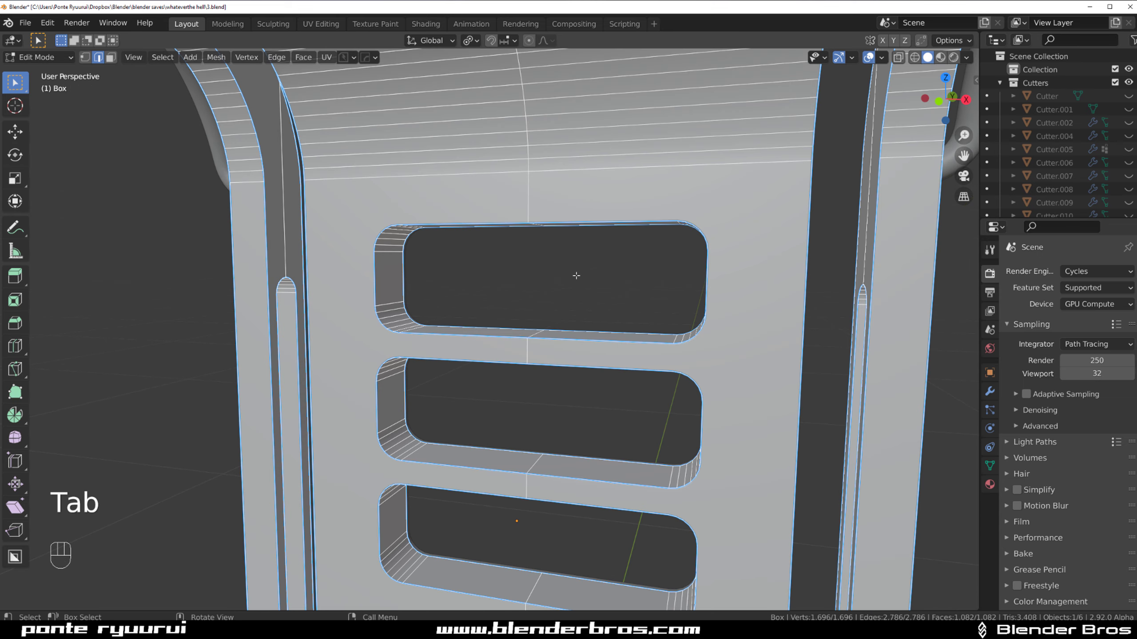
left_click(575, 216, "alt")
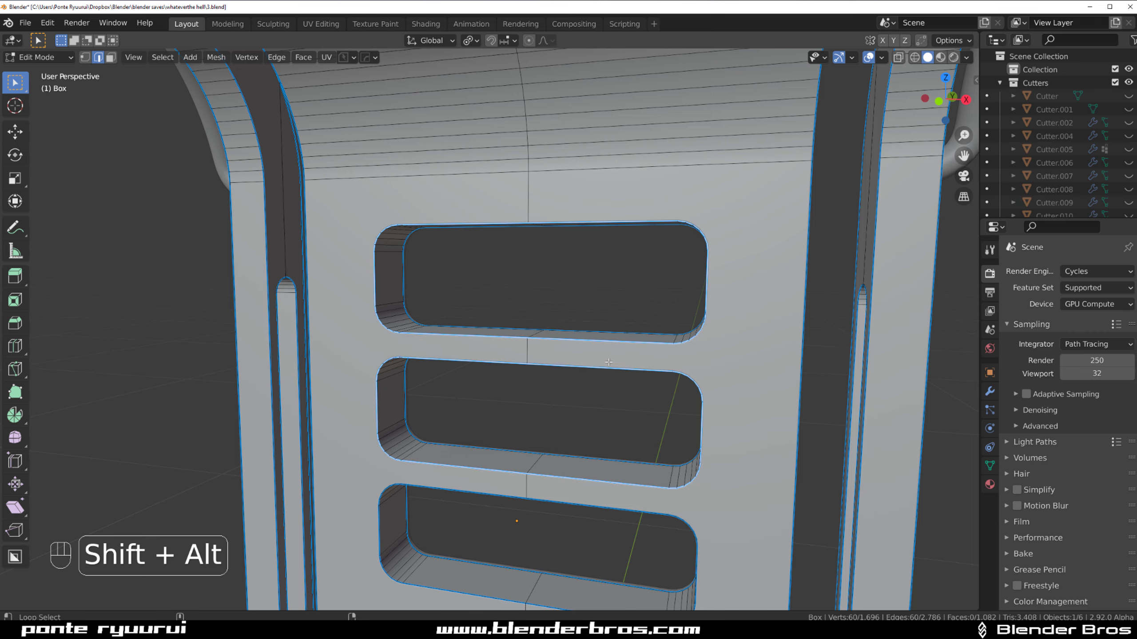
middle_click_drag(576, 446, 513, 295, "shift")
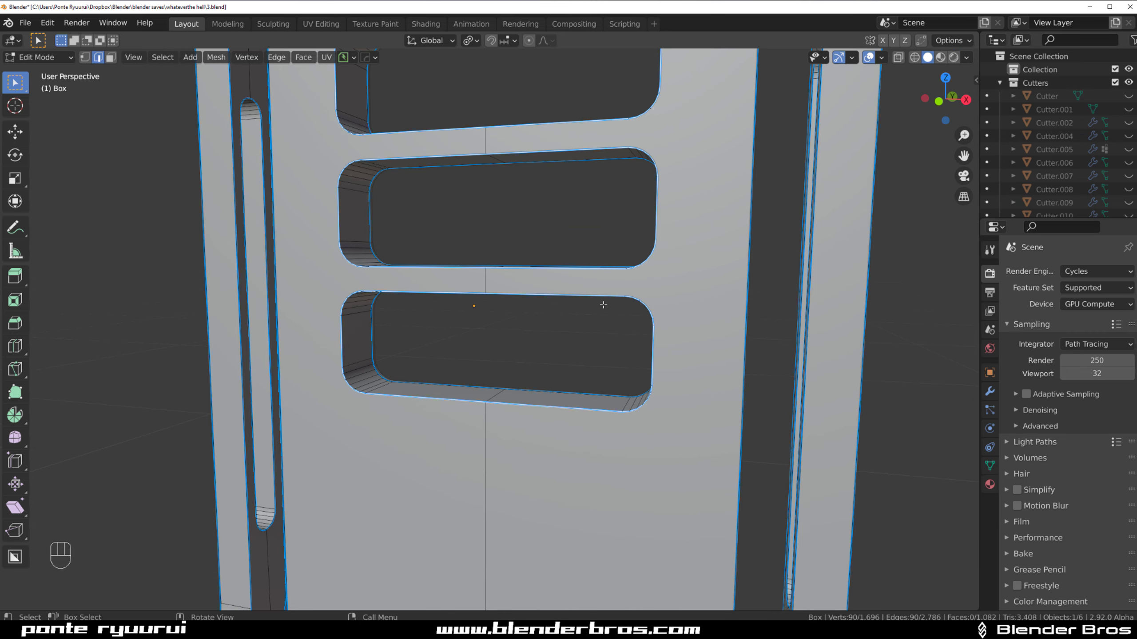
key("ctrl+b")
left_click(689, 368, "shift")
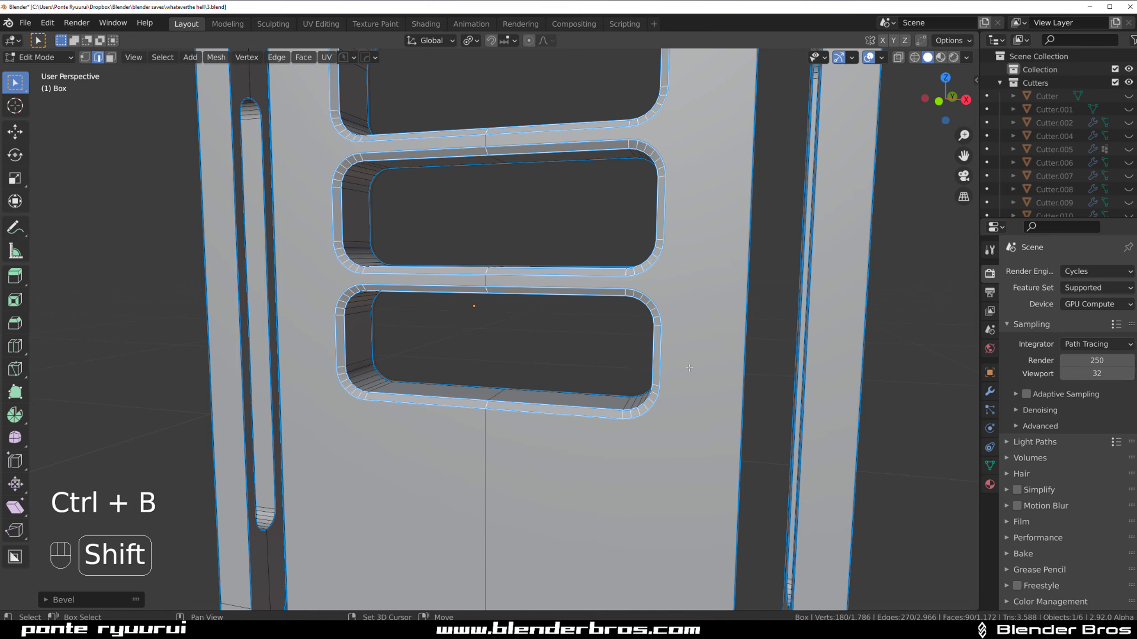
Select the floor face of the round recess at one front corner of the main body's base, and return to object mode
key("Tab")
scroll(620, 104, "down", 7)
middle_click_drag(560, 256, 515, 277)
scroll(448, 195, "up", 4)
middle_click_drag(514, 282, 492, 412, "shift")
scroll(522, 199, "up", 2)
scroll(549, 381, "up", 3)
middle_click_drag(522, 199, 604, 441, "shift")
key("Tab")
left_click(600, 428)
scroll(595, 423, "down", 4)
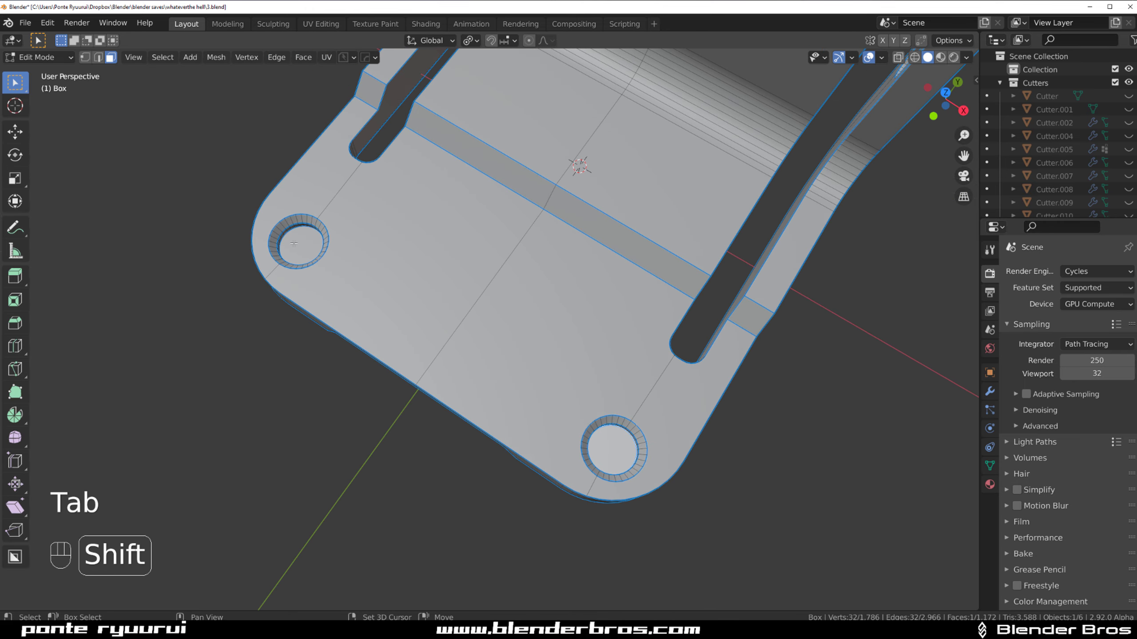
middle_click_drag(686, 403, 553, 308, "shift")
scroll(546, 350, "up", 1)
key("Tab")
scroll(556, 336, "down", 4)
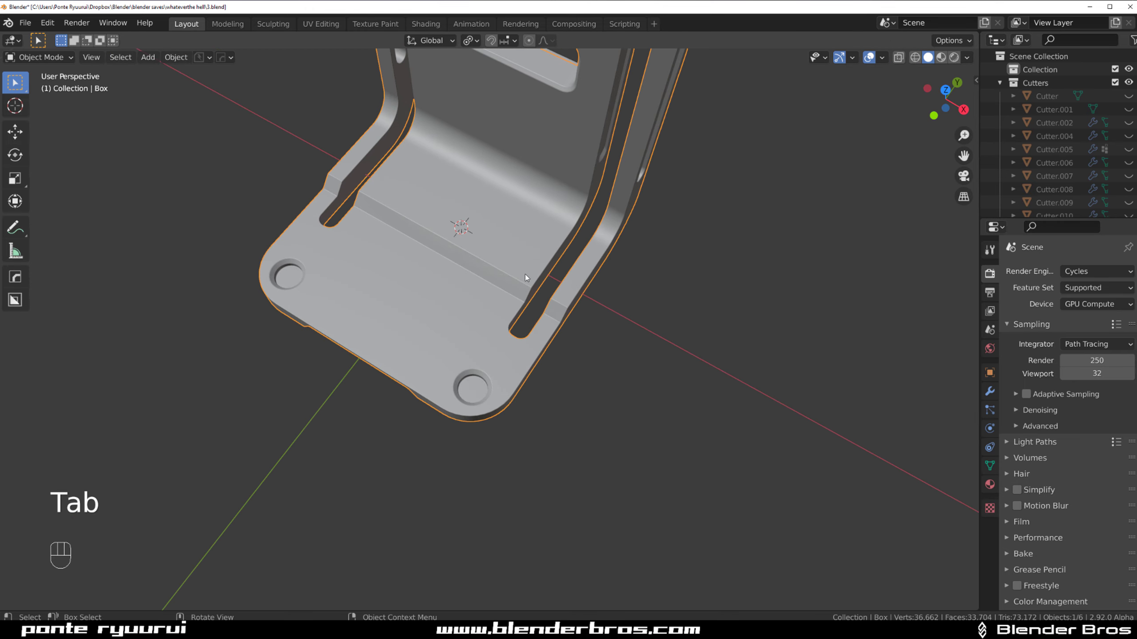
Add the Basic ringholes insert from the Hardops inserts pack of KIT OPS
key("q")
key("n")
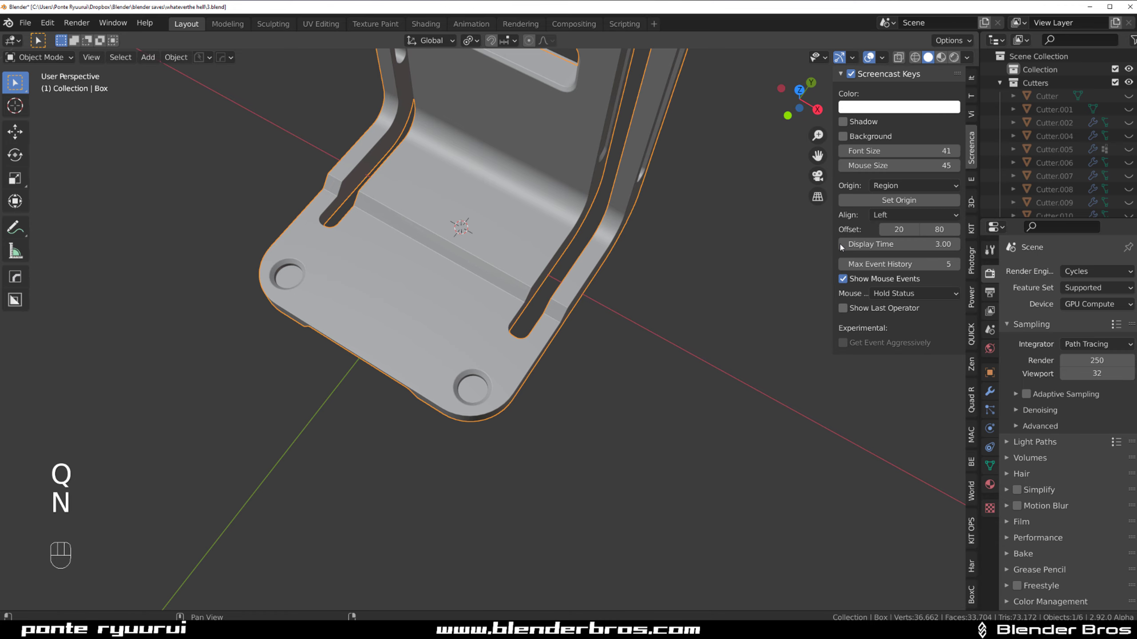
left_click(971, 231)
left_click(895, 127)
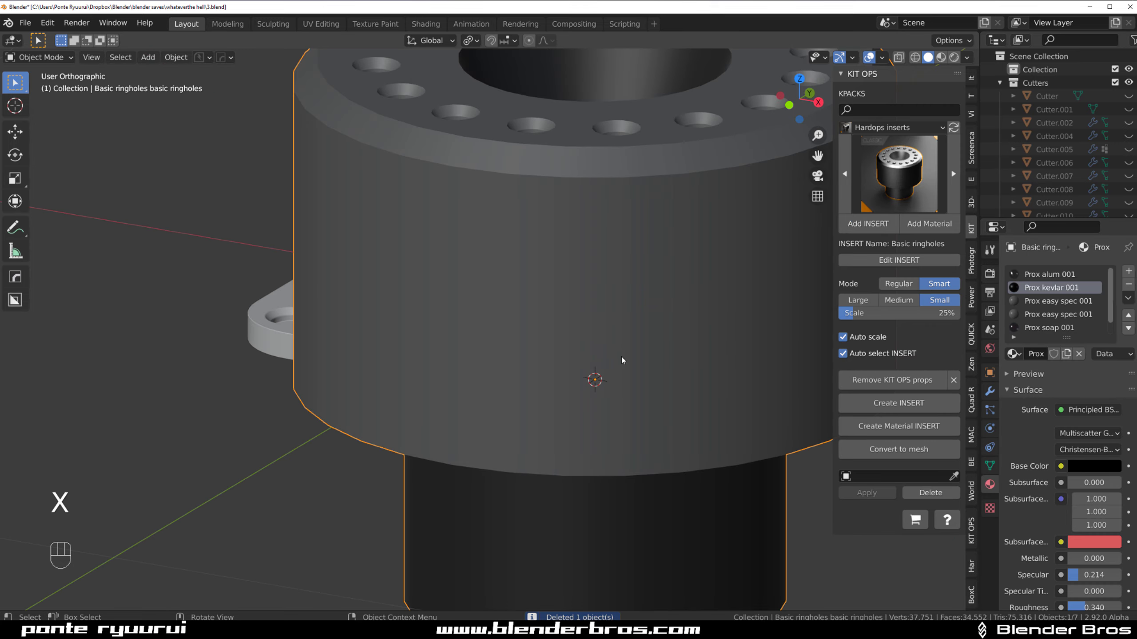
Scale the ringholes insert down to about the size of the round recess in the base's corner
left_click(622, 362)
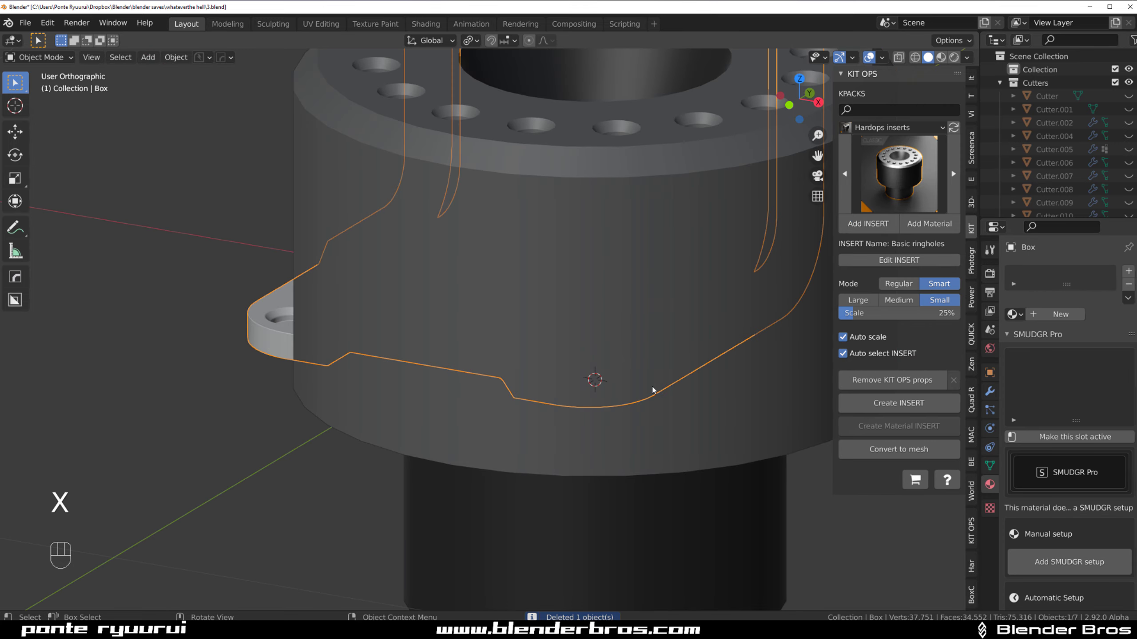
key("s")
right_click(752, 414)
left_click(753, 415)
key("s")
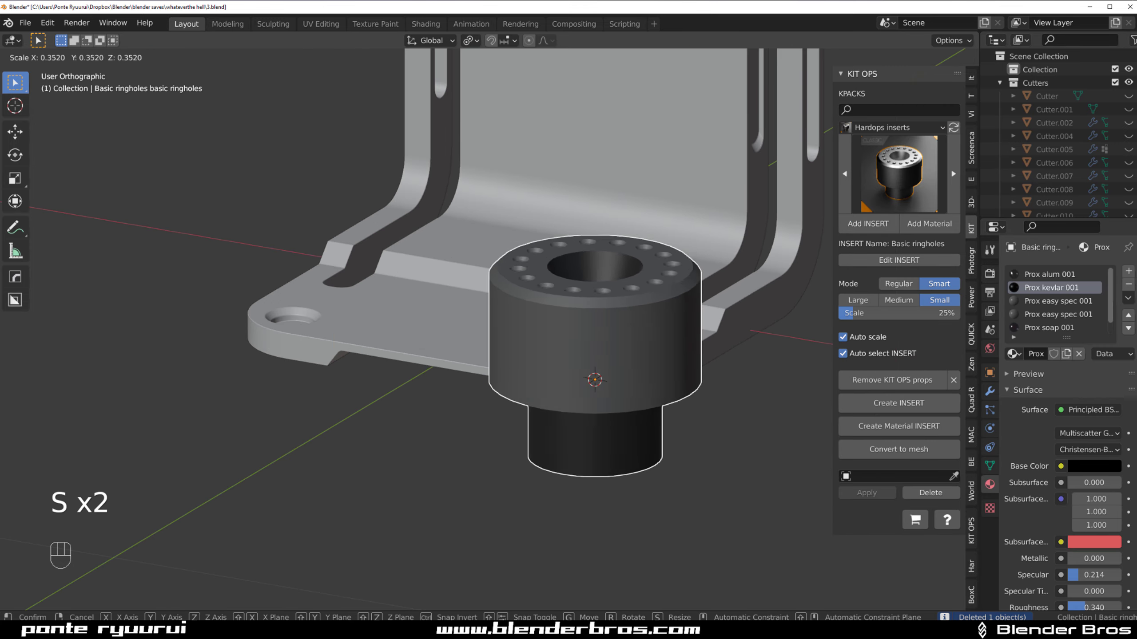
left_click(679, 397)
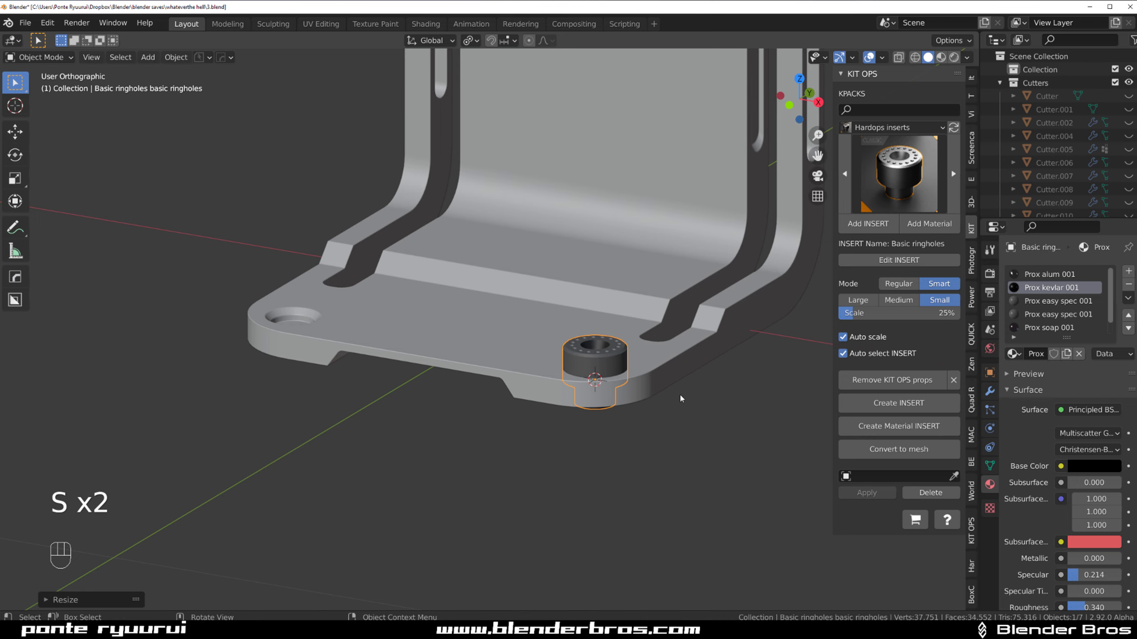
Flatten the ringholes insert along Z and scale it down to fit the round recess in the base's corner
key("s")
key("z")
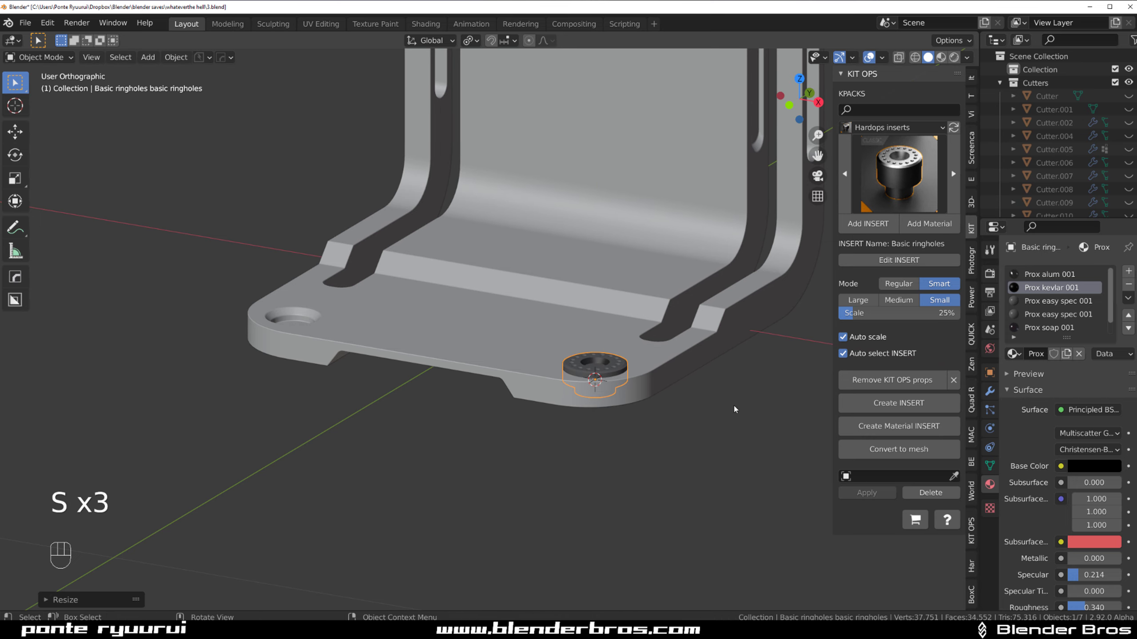
key("s")
left_click(693, 406)
scroll(698, 416, "up", 6)
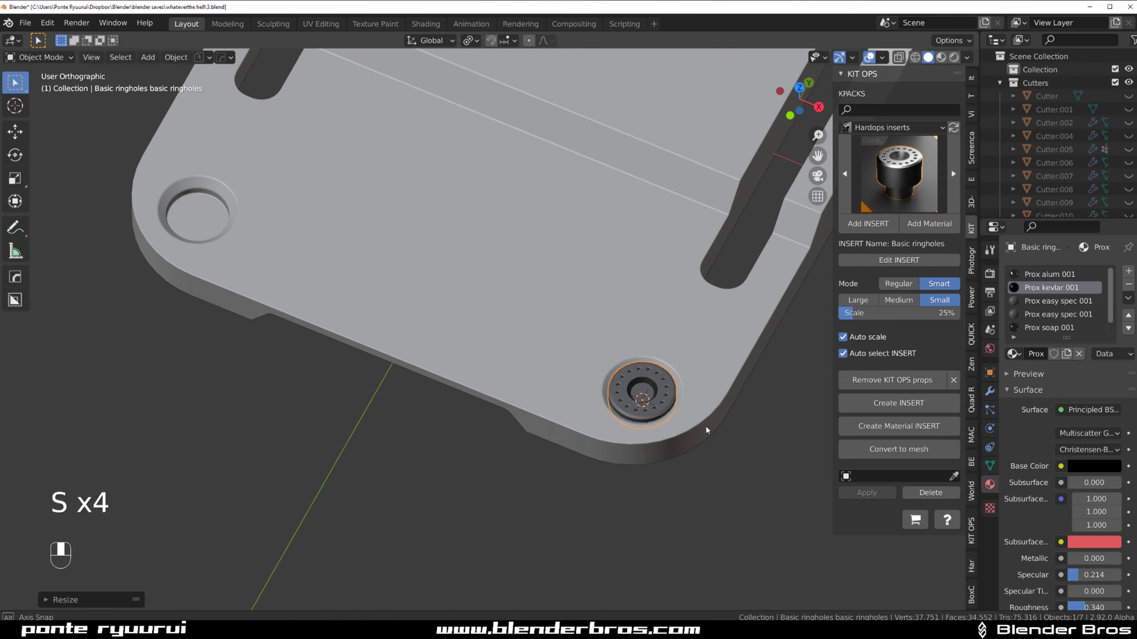
Snap the ringholes insert to the 3D cursor in the corner recess and shrink it slightly so a gap surrounds it
key("shift+s")
left_click(707, 364)
scroll(705, 363, "up", 2)
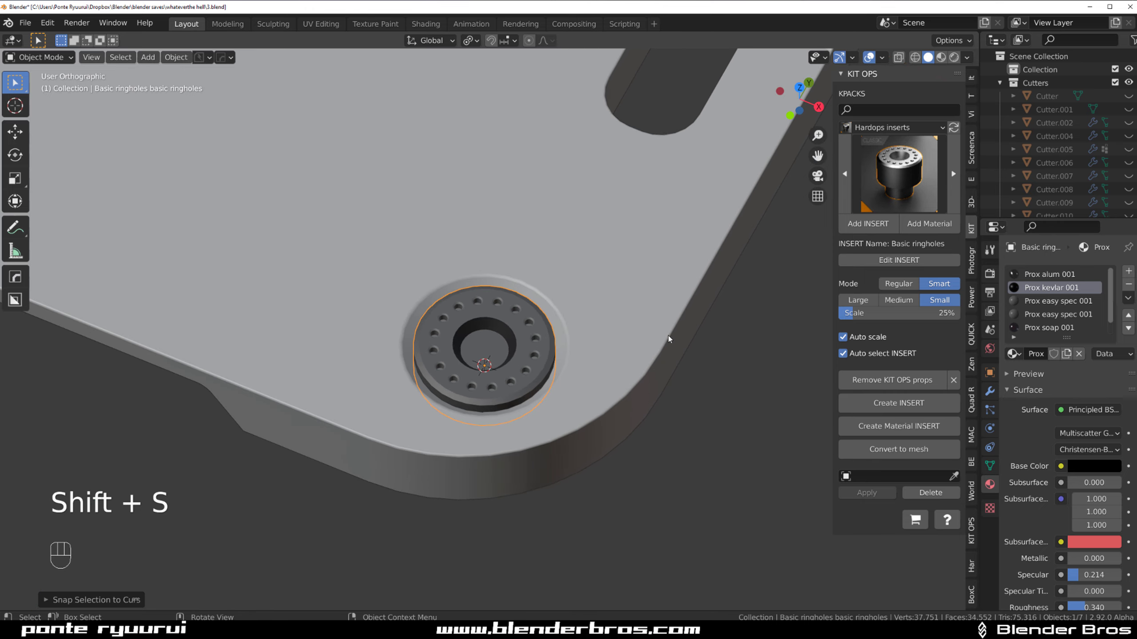
key("s")
left_click(680, 340)
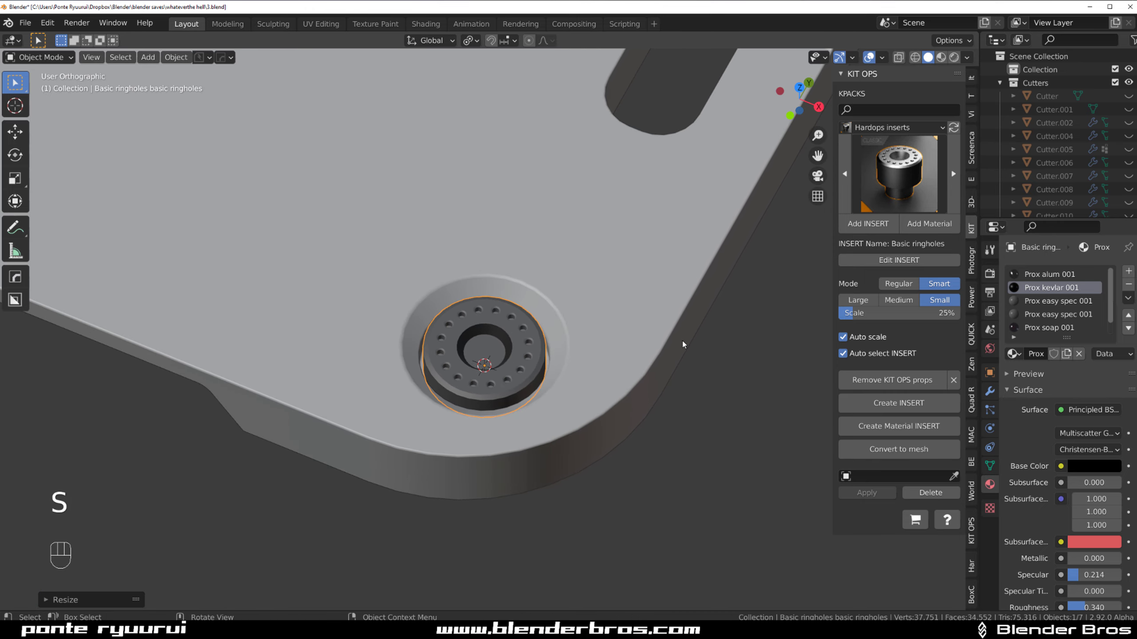
Clear the ringholes insert's materials by copying the main body's empty material setup onto it
scroll(680, 349, "down", 2)
left_click(680, 314, "shift")
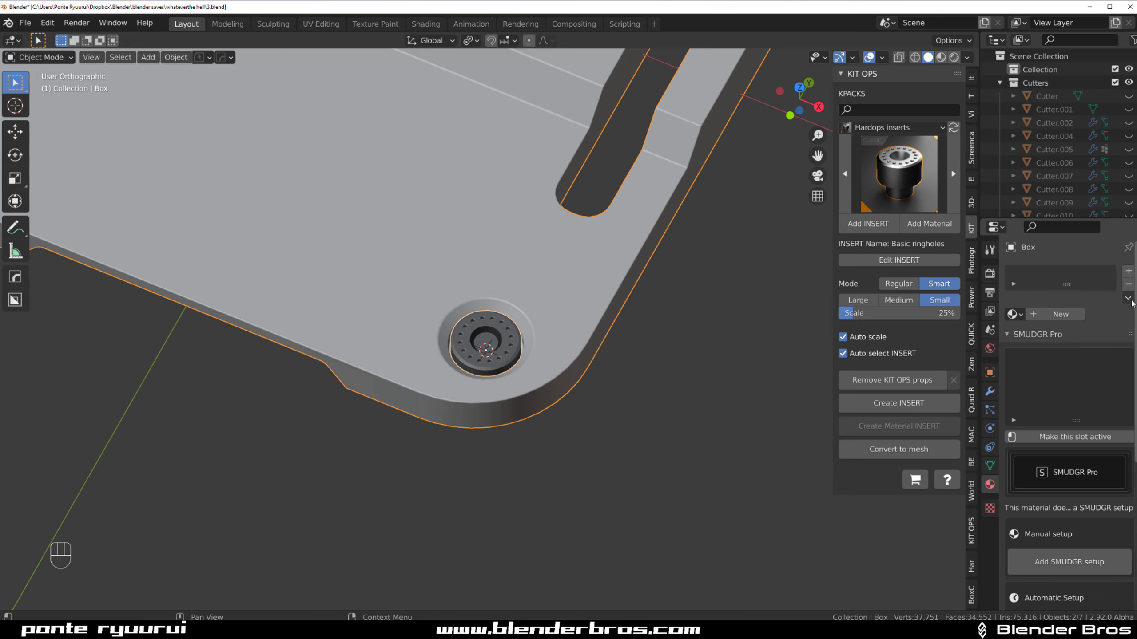
left_click(1129, 301)
left_click(1095, 326)
left_click(501, 329)
scroll(454, 287, "down", 6)
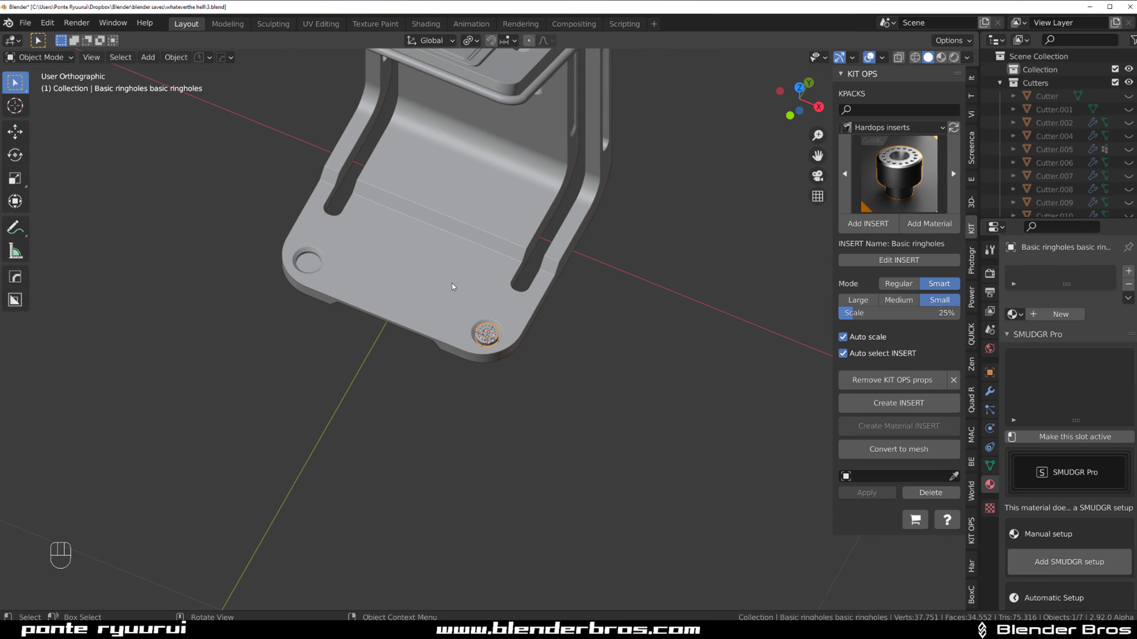
Mirror the ringholes insert across the main body into the recess at the other front corner
left_click(453, 286, "shift")
key("alt+x")
left_click(582, 114)
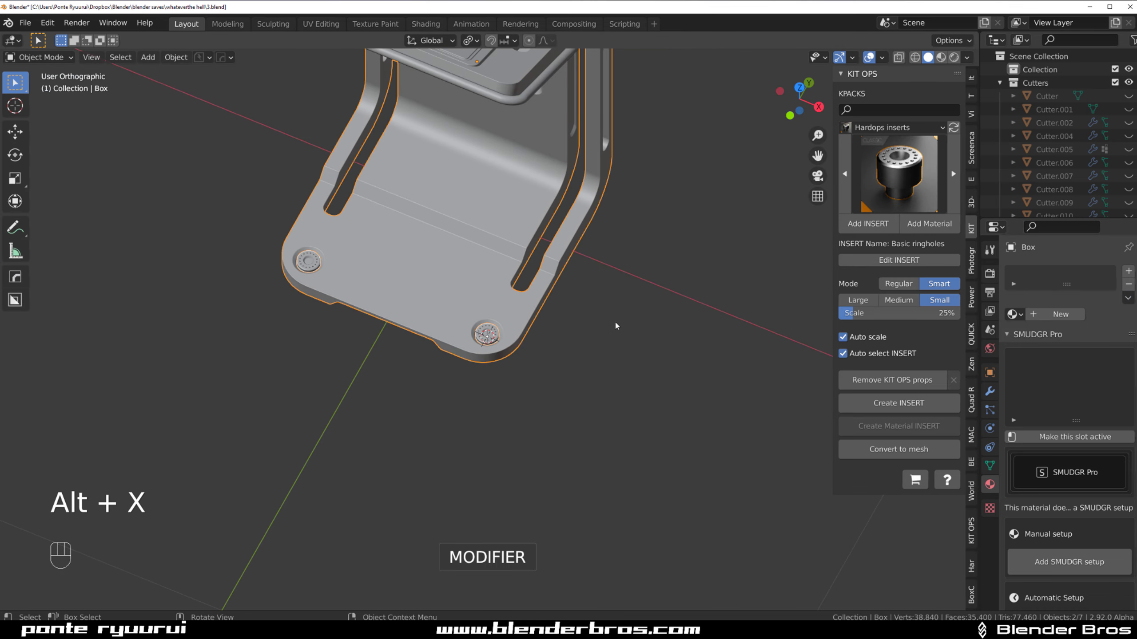
Examine the base's bolt inserts, side profile and side slots in side and perspective views
middle_click_drag(615, 323, 585, 157)
key("grave")
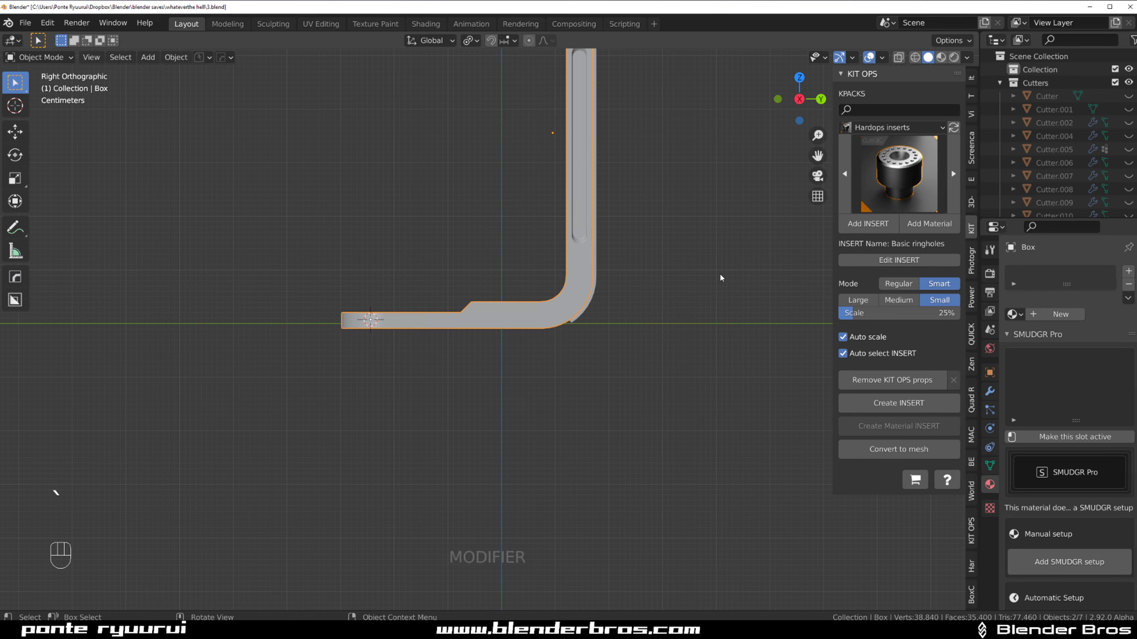
middle_click_drag(669, 287, 702, 344, "shift")
key("n")
middle_click_drag(615, 303, 651, 371, "shift")
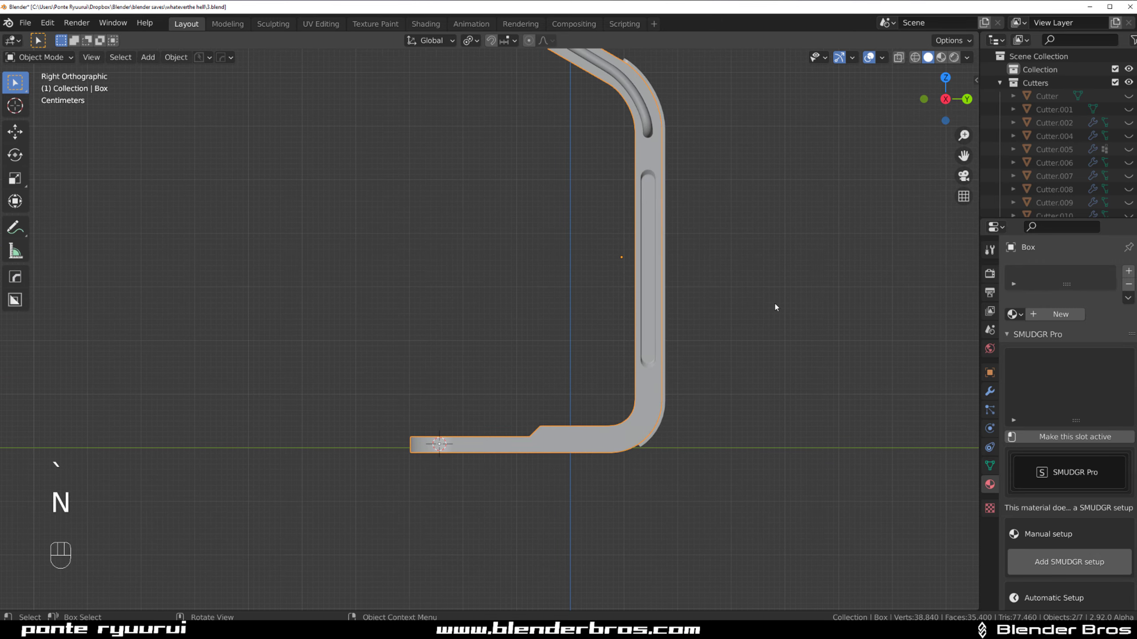
middle_click_drag(729, 292, 617, 249, "shift")
scroll(569, 290, "up", 5)
middle_click_drag(568, 291, 583, 386)
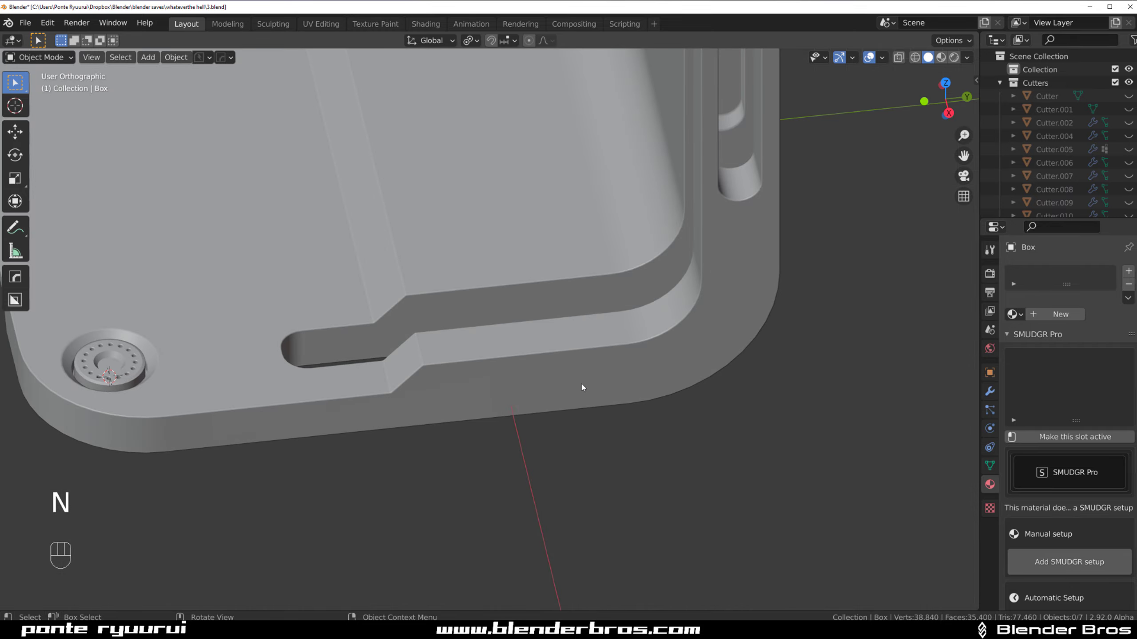
key("KP_5")
middle_click_drag(618, 307, 597, 283, "shift")
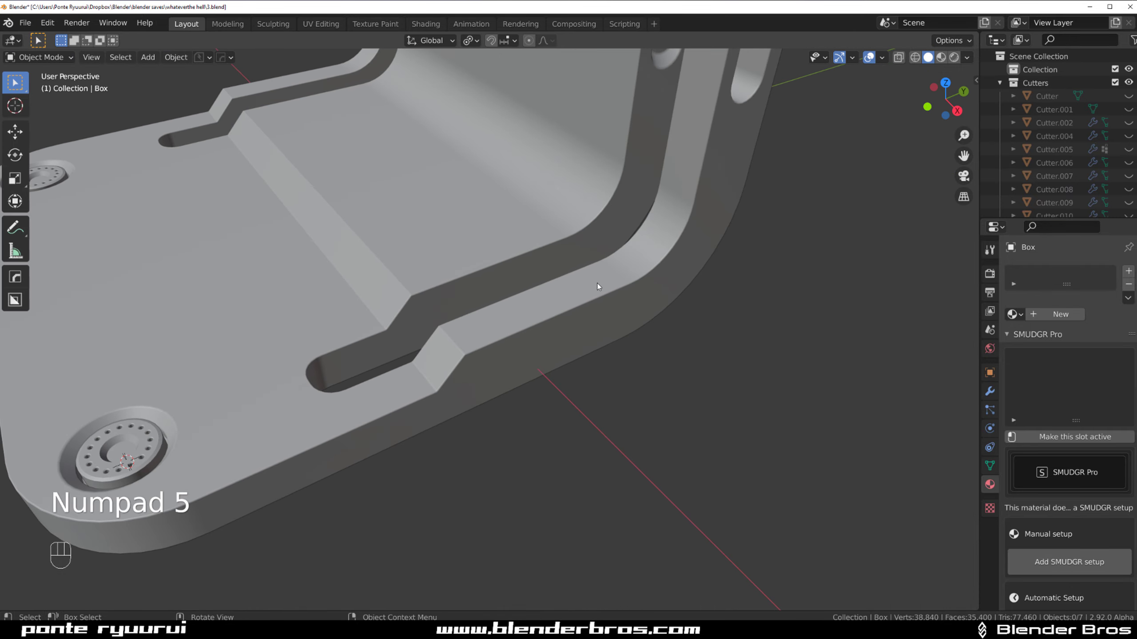
Select the main body and view its base from the right in orthographic projection
left_click(584, 309)
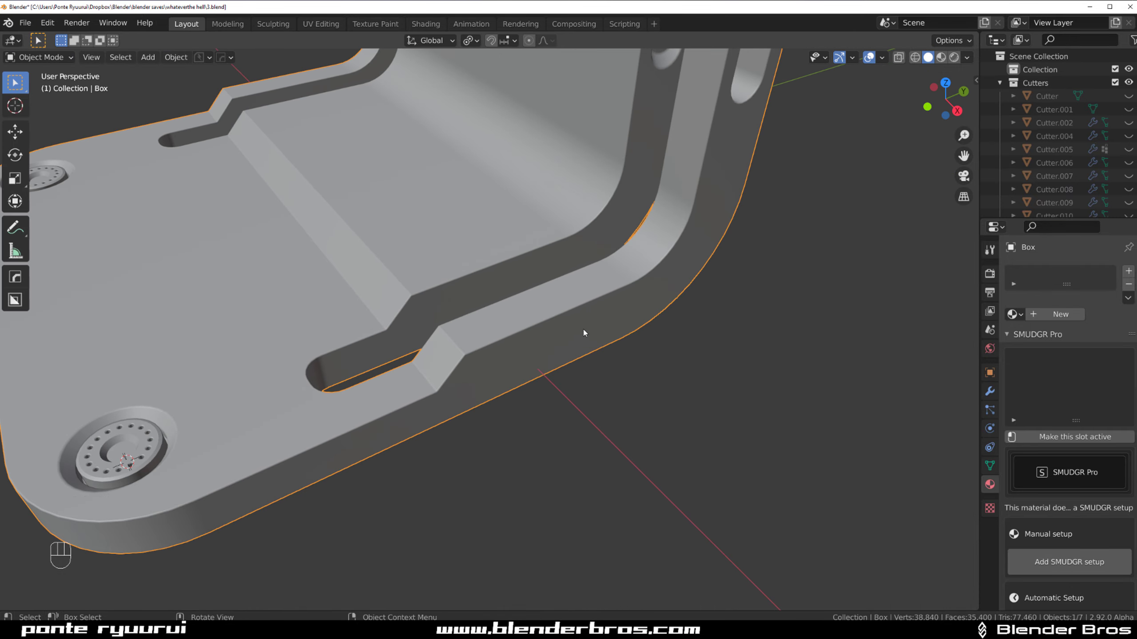
key("KP_3")
key("KP_5")
middle_click_drag(551, 364, 573, 359, "shift")
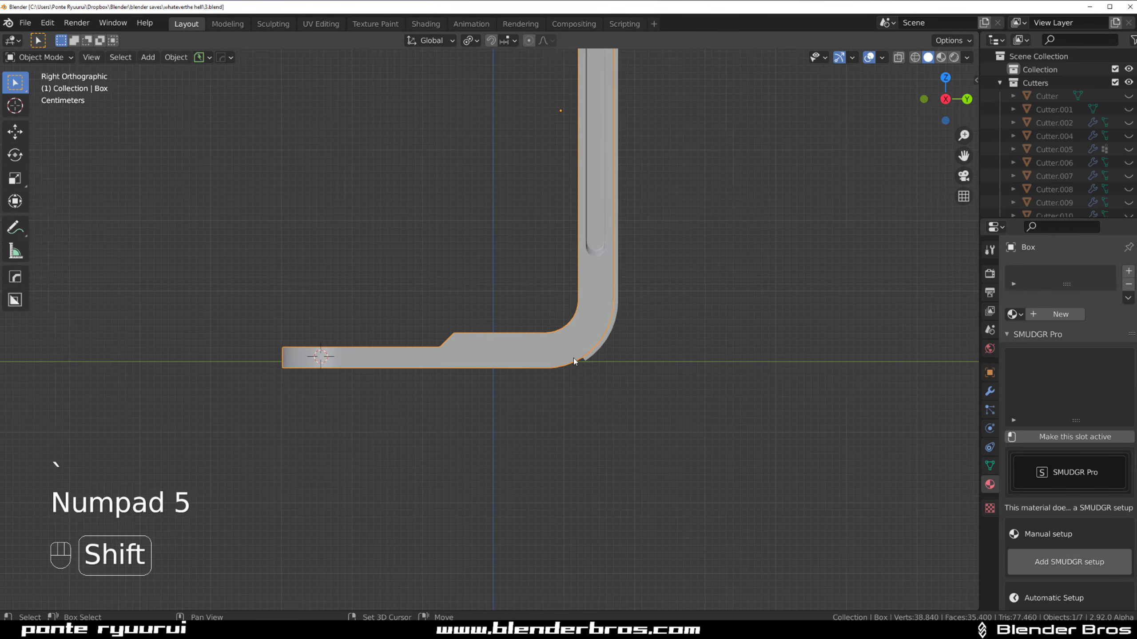
scroll(526, 377, "up", 2)
key("d")
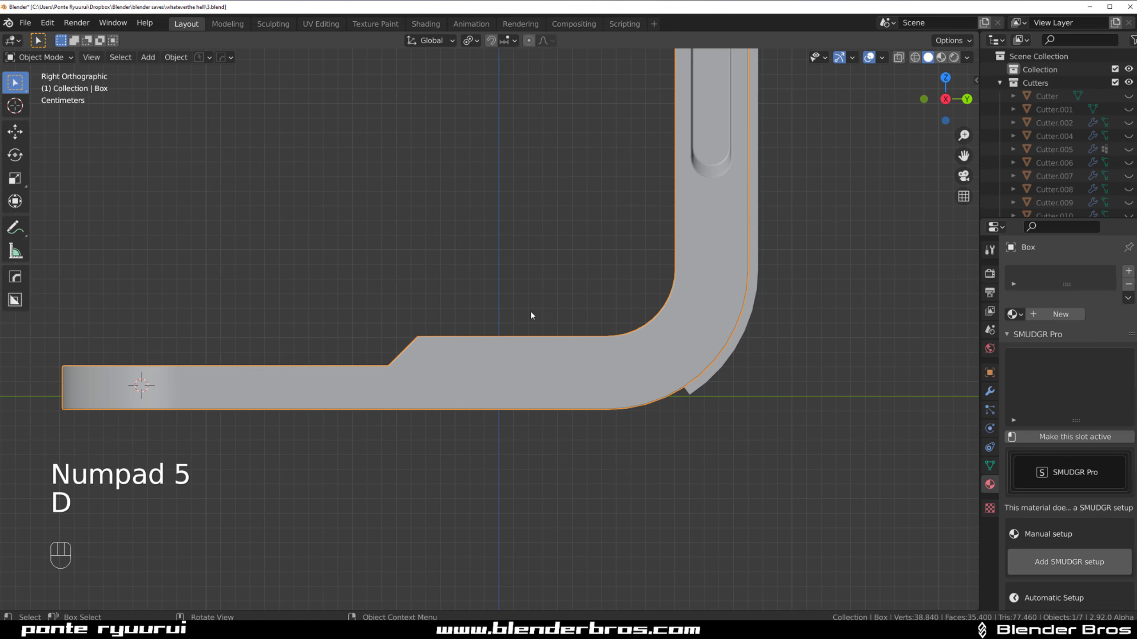
key("alt+w")
left_click_drag(439, 347, 484, 348)
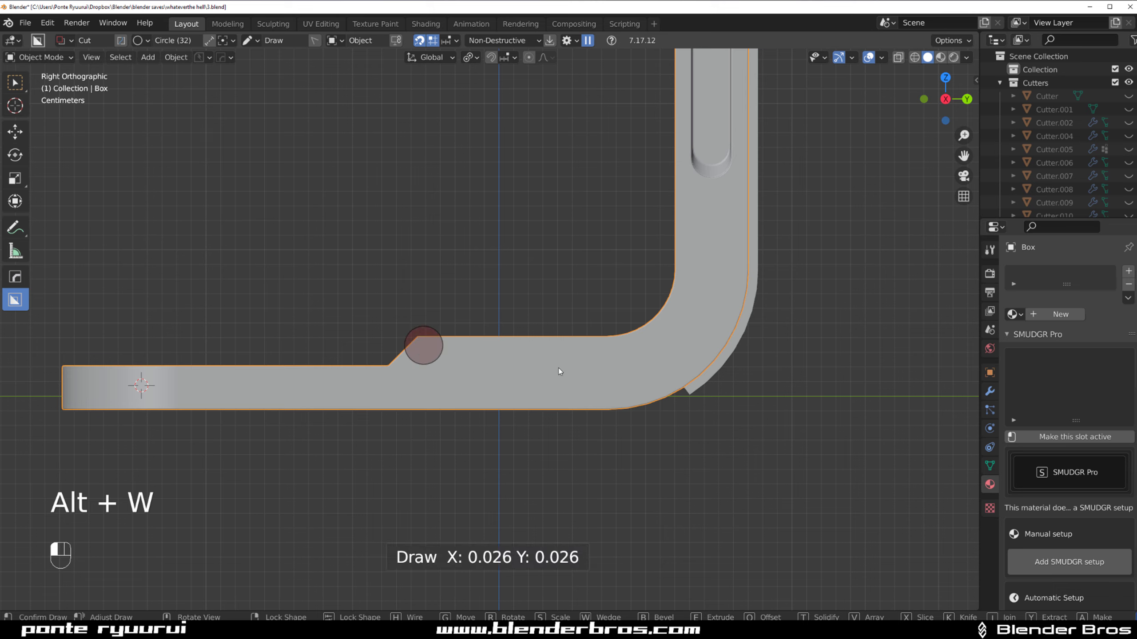
left_click_drag(559, 368, 535, 357)
right_click(536, 357)
Cut a thin horizontal slot about 0.103 by 0.006 across the raised section of the base with BoxCutter's box shape, and hide the cutters
key("d")
left_click(477, 397)
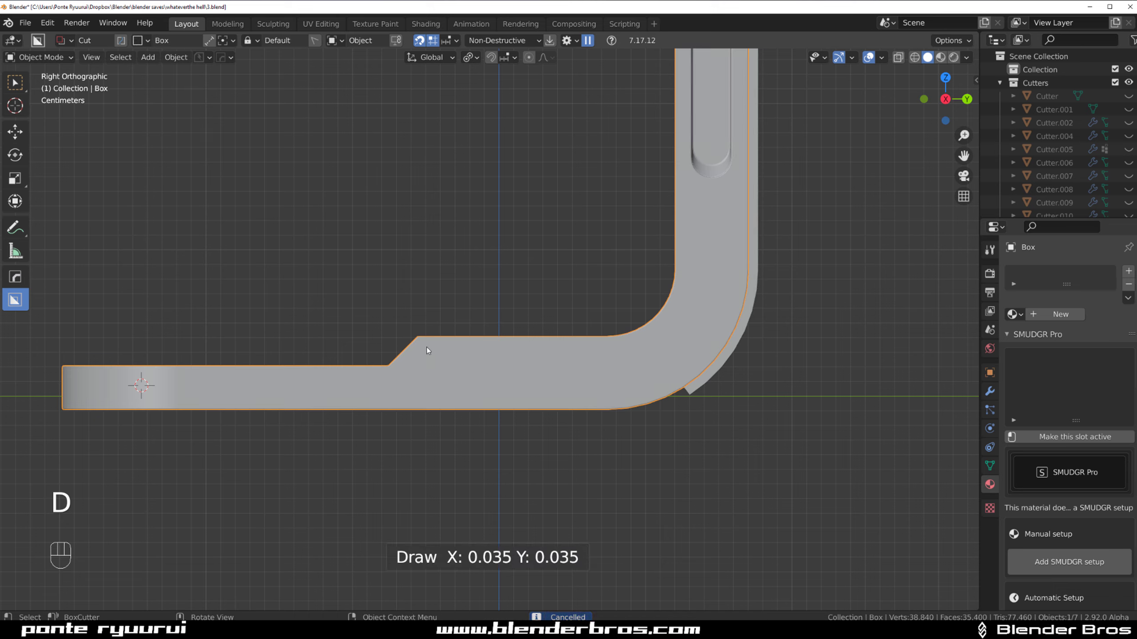
left_click_drag(425, 348, 526, 380)
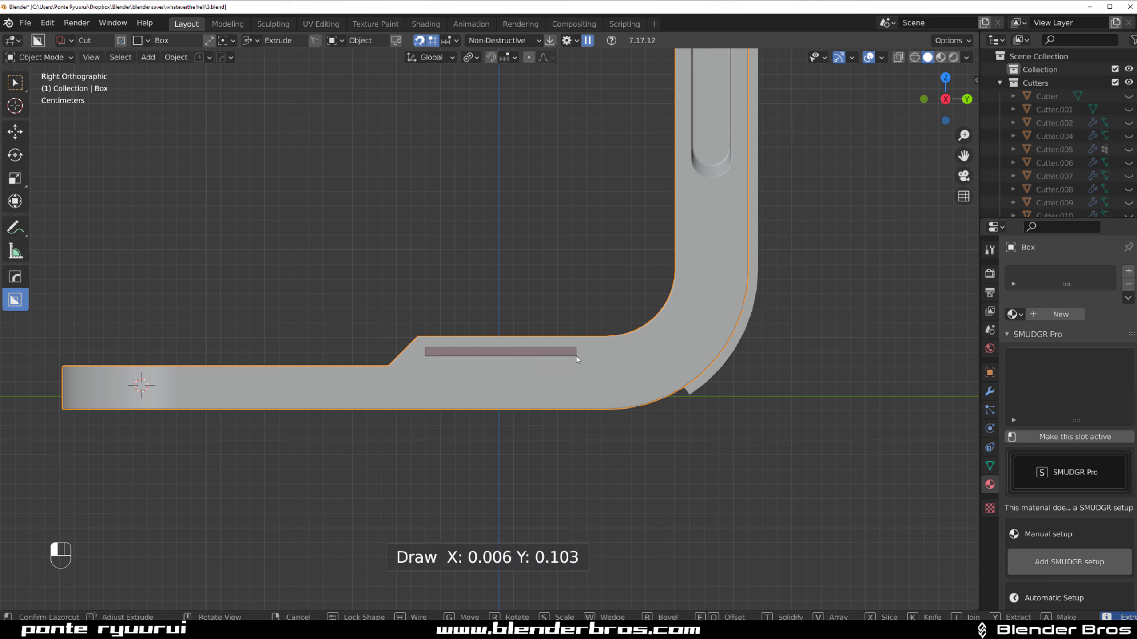
mouse_move(576, 357)
middle_mouse_down()
mouse_move(613, 340)
mouse_move(671, 380)
middle_mouse_up()
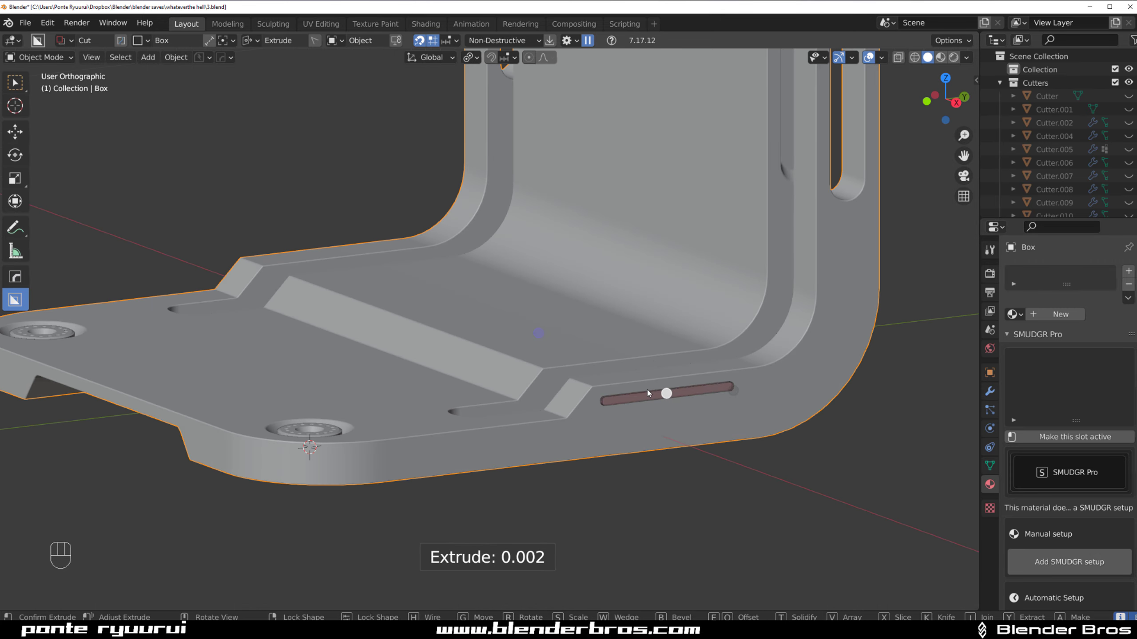
left_click(183, 174)
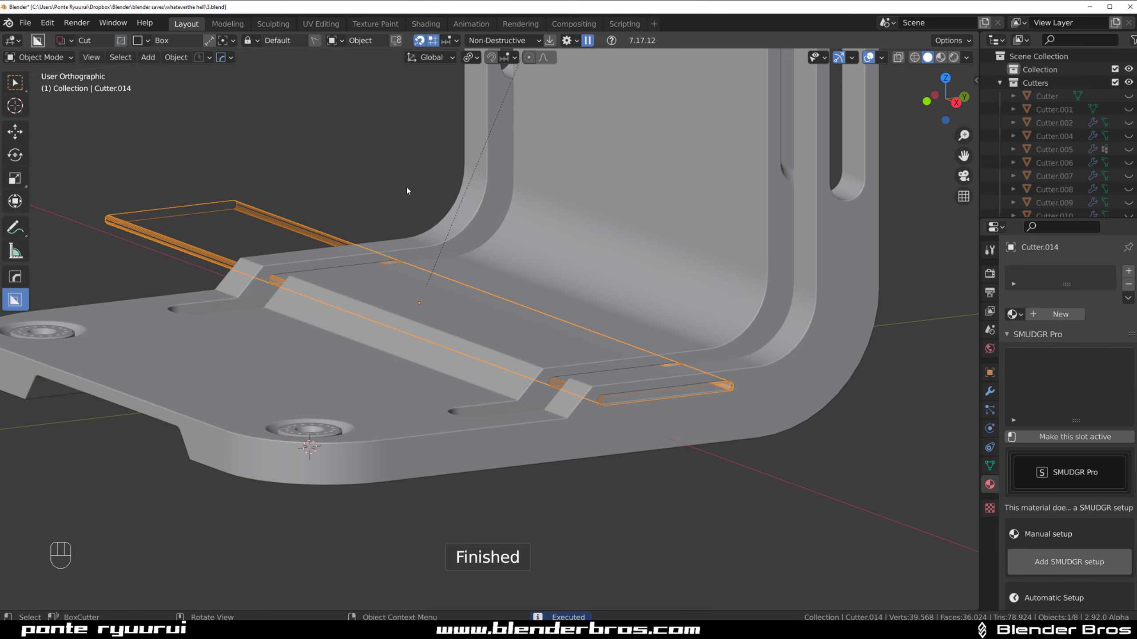
key("shift+2")
middle_click_drag(407, 190, 627, 313)
key("KP_5")
middle_click_drag(793, 382, 716, 365)
middle_click_drag(867, 343, 790, 278, "shift")
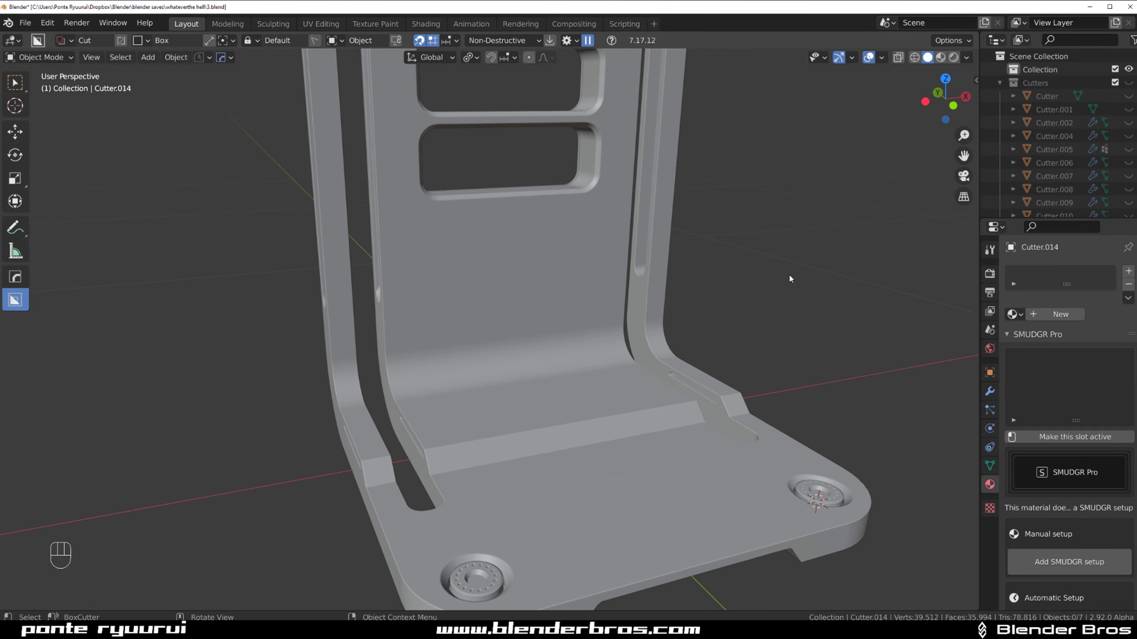
Assign one blank Principled material to all kiosk objects, display the model in material preview, and deselect everything
scroll(789, 278, "down", 3)
middle_click_drag(593, 306, 650, 310, "shift")
scroll(583, 348, "down", 4)
scroll(833, 319, "up", 3)
key("a")
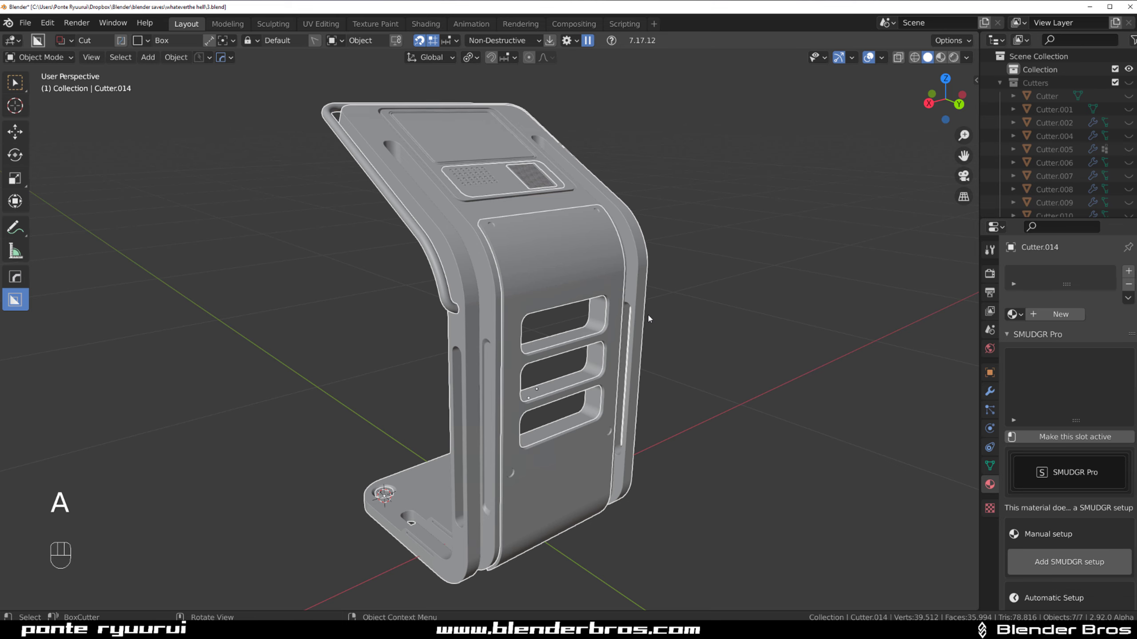
key("alt+m")
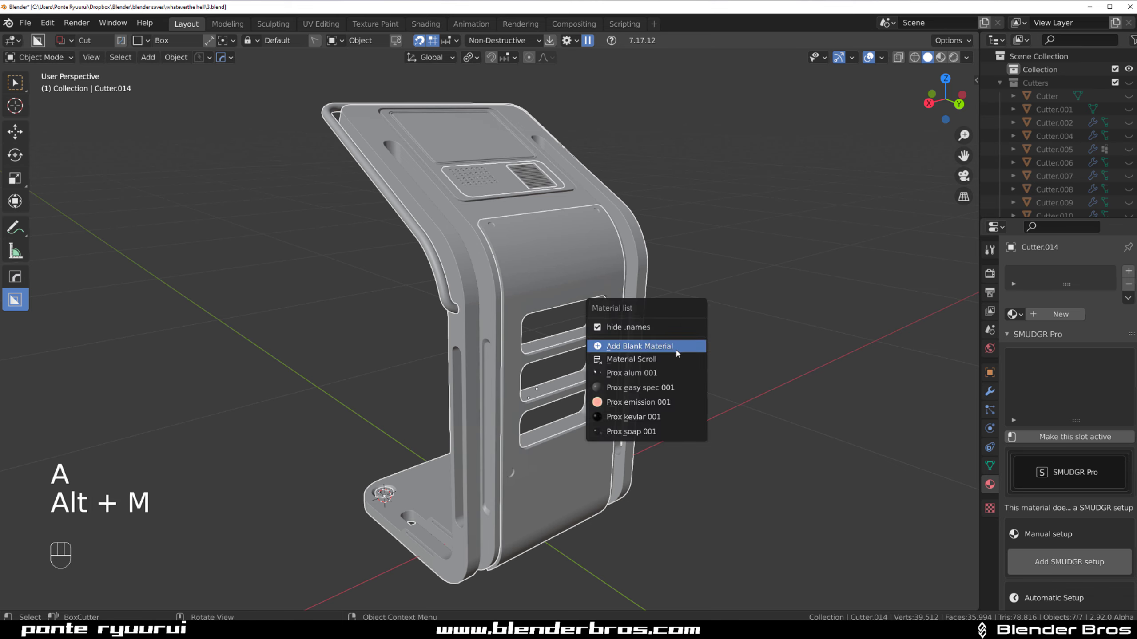
left_click(675, 352)
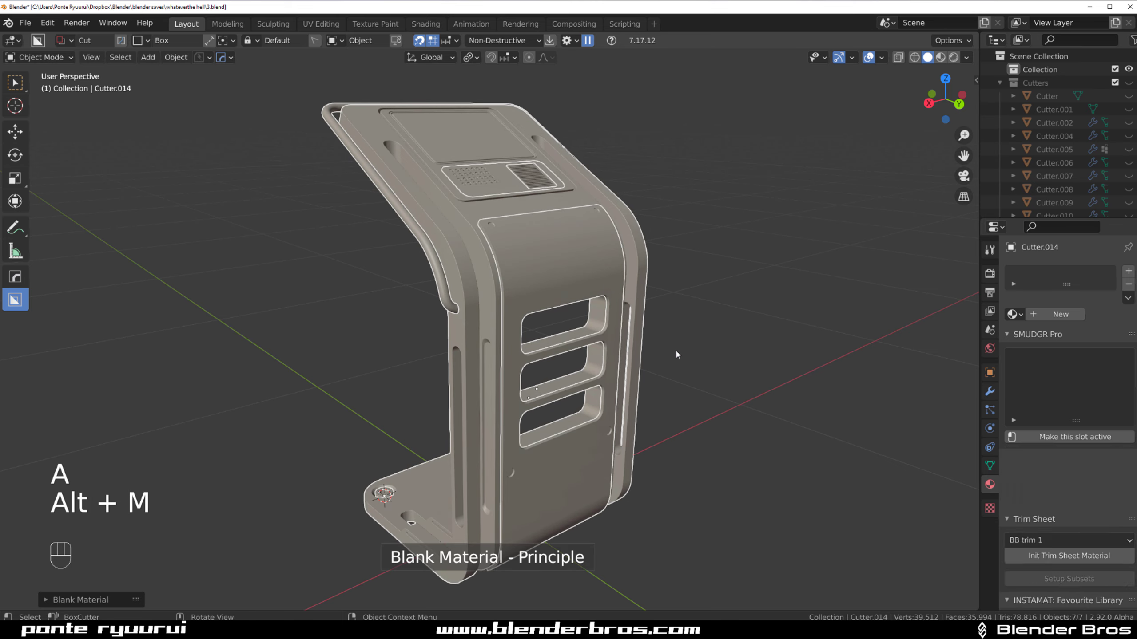
left_click(940, 57)
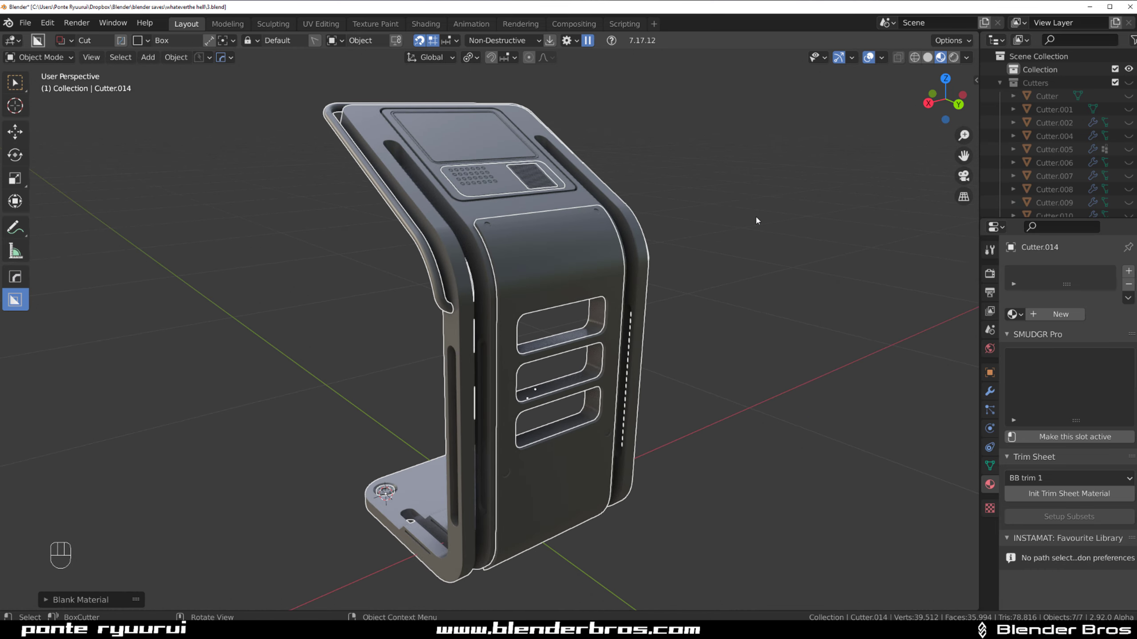
left_click(755, 217)
Duplicate the two screen faces on the main body's sloped top and place the copy beside the kiosk
scroll(530, 287, "up", 4)
middle_click_drag(519, 174, 555, 307, "shift")
left_click(440, 198)
middle_click_drag(476, 267, 485, 333, "shift")
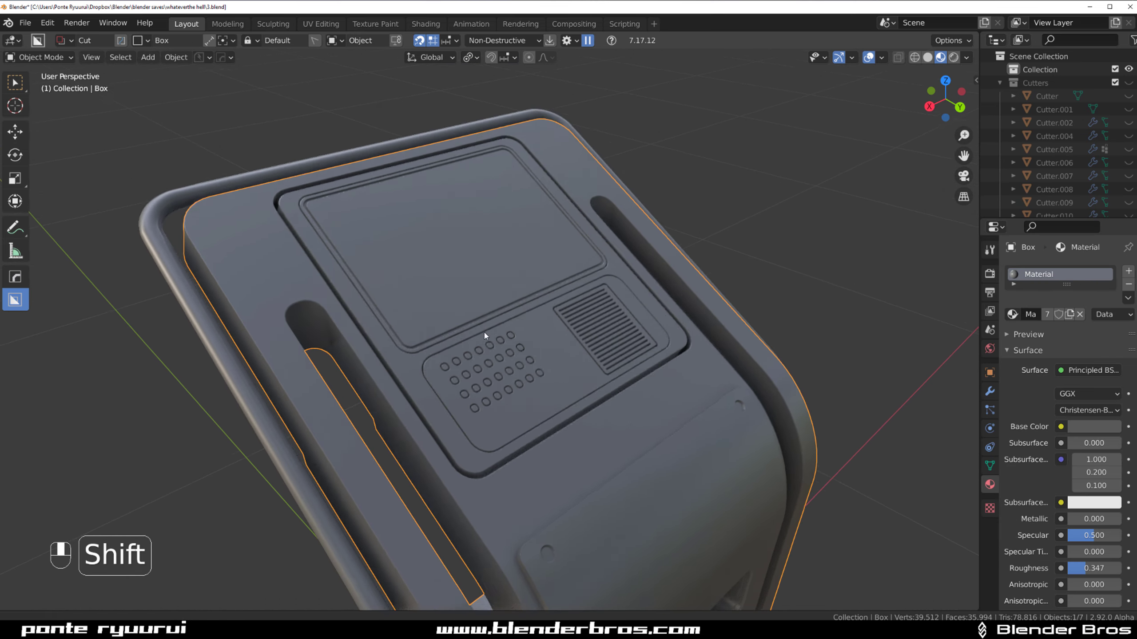
scroll(485, 336, "down", 4)
key("Tab")
left_click(430, 287)
left_click(513, 280, "shift")
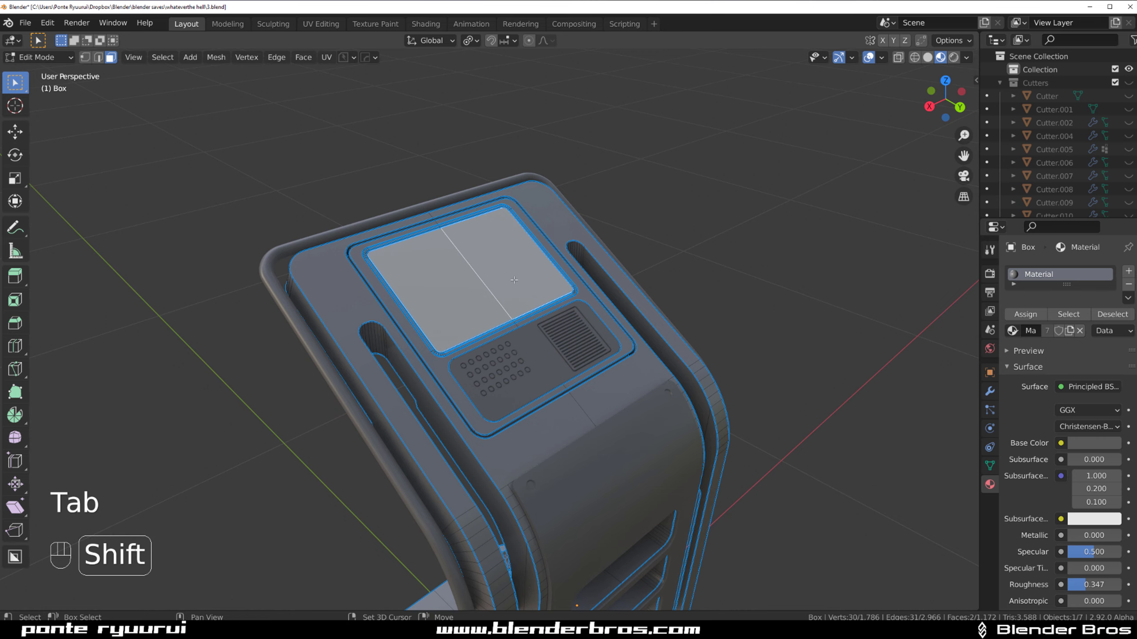
middle_click_drag(513, 280, 377, 237, "shift")
key("shift+d")
left_click(891, 199)
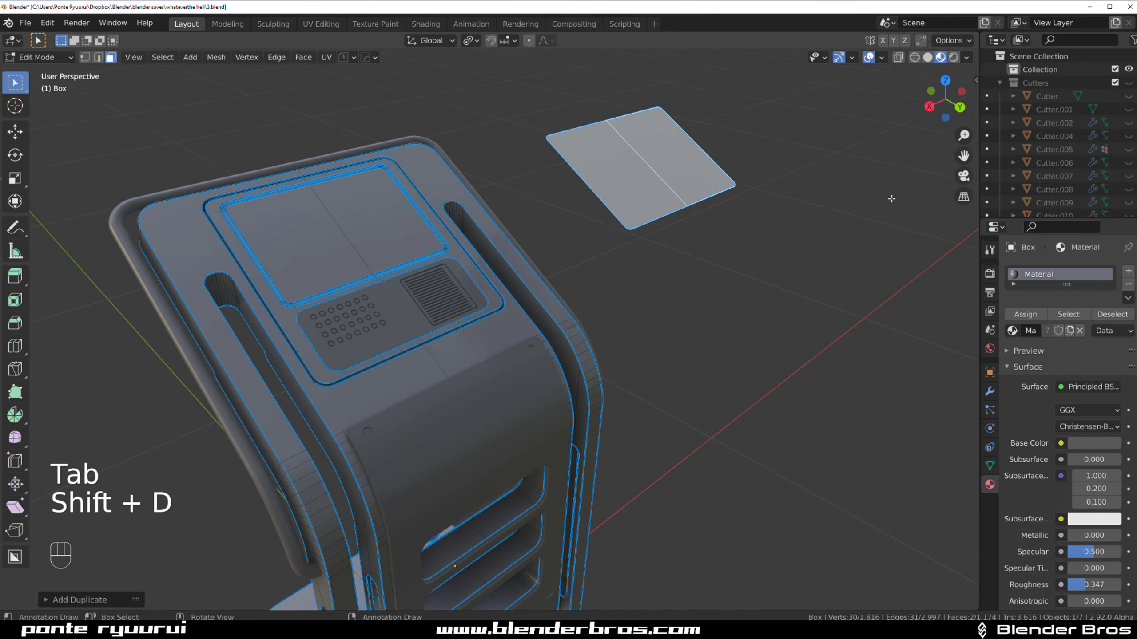
Separate the copied screen faces into their own object and give it a blank Glass material
key("p")
left_click(716, 242)
key("Tab")
left_click(686, 201)
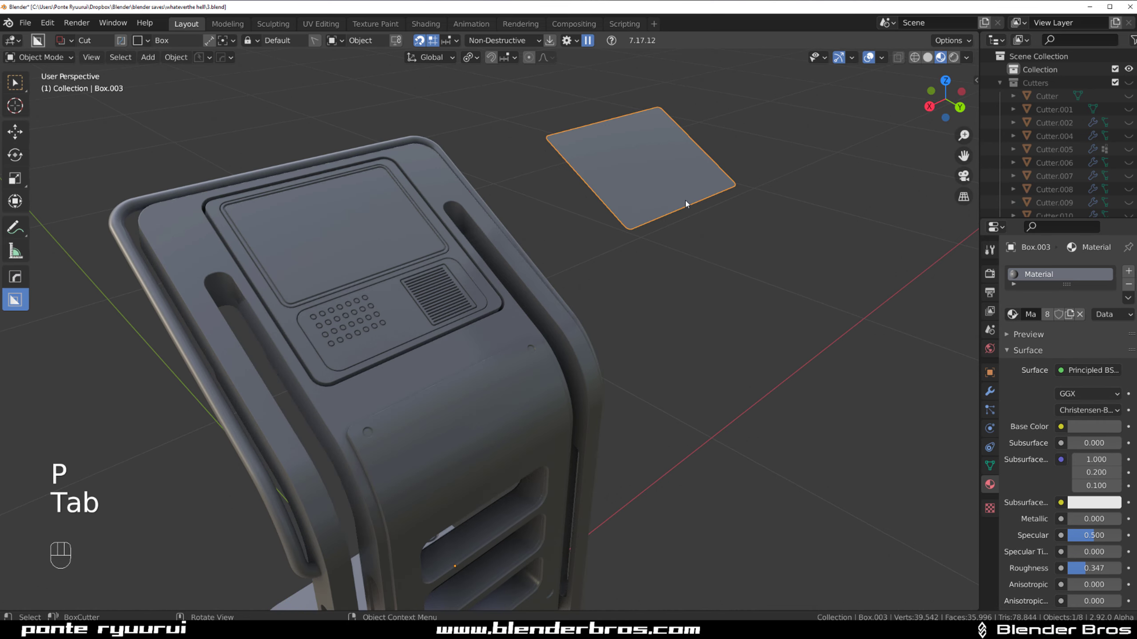
key("alt+m")
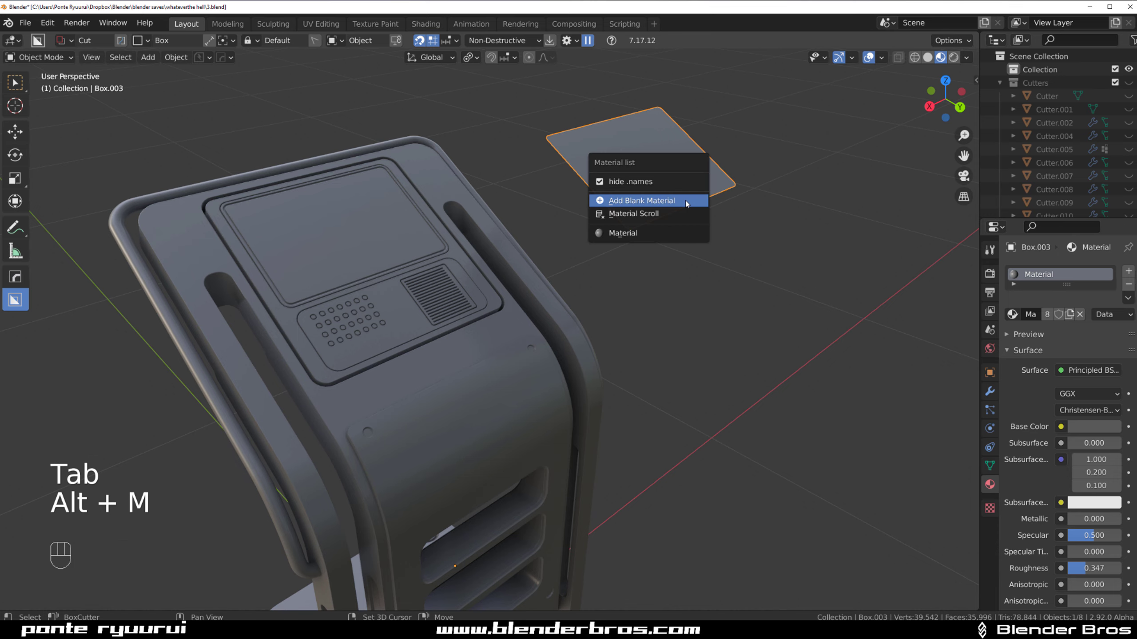
left_click(685, 200, "shift")
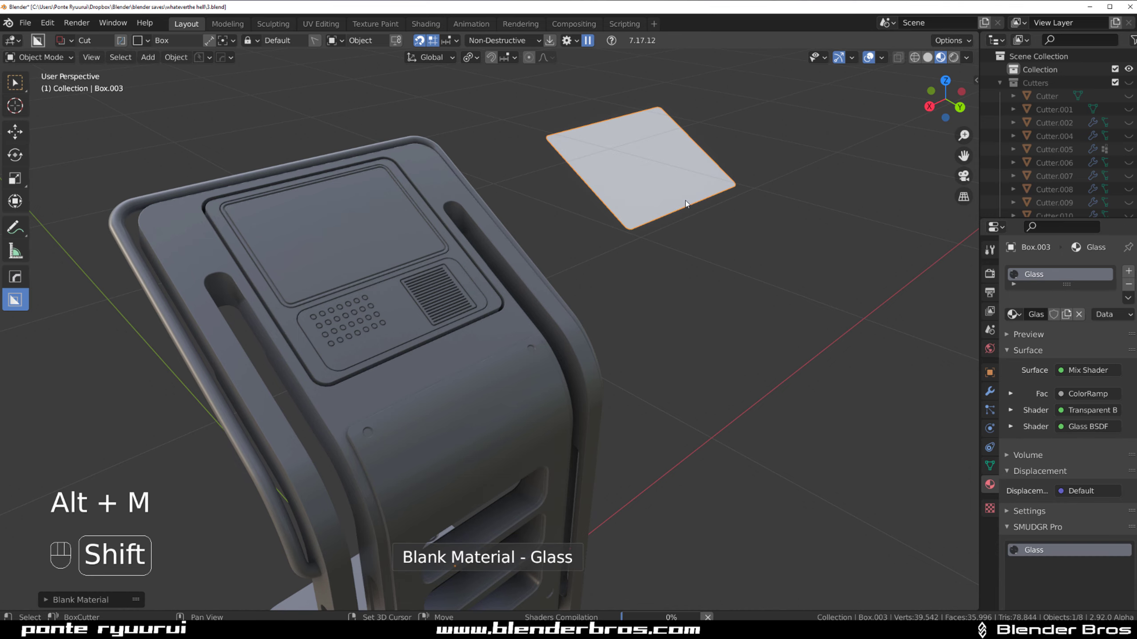
Add a second material slot with Glass to the main body and assign it to the two screen faces
left_click(368, 247)
key("Tab")
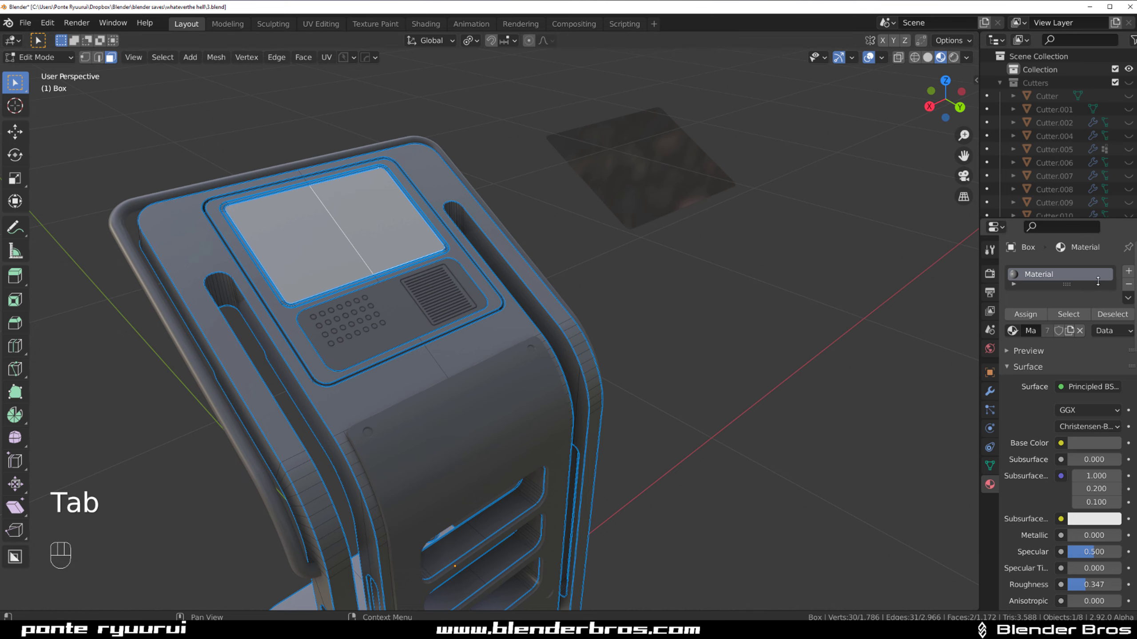
left_click(1129, 272)
left_click(1012, 361)
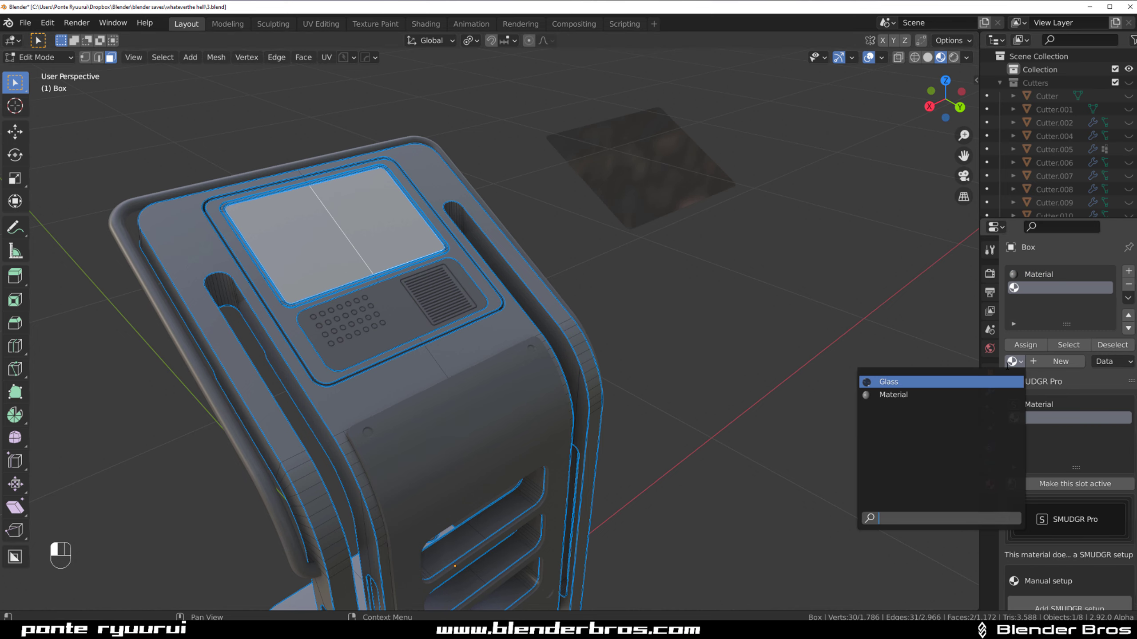
left_click(977, 381)
left_click(1025, 345)
key("Tab")
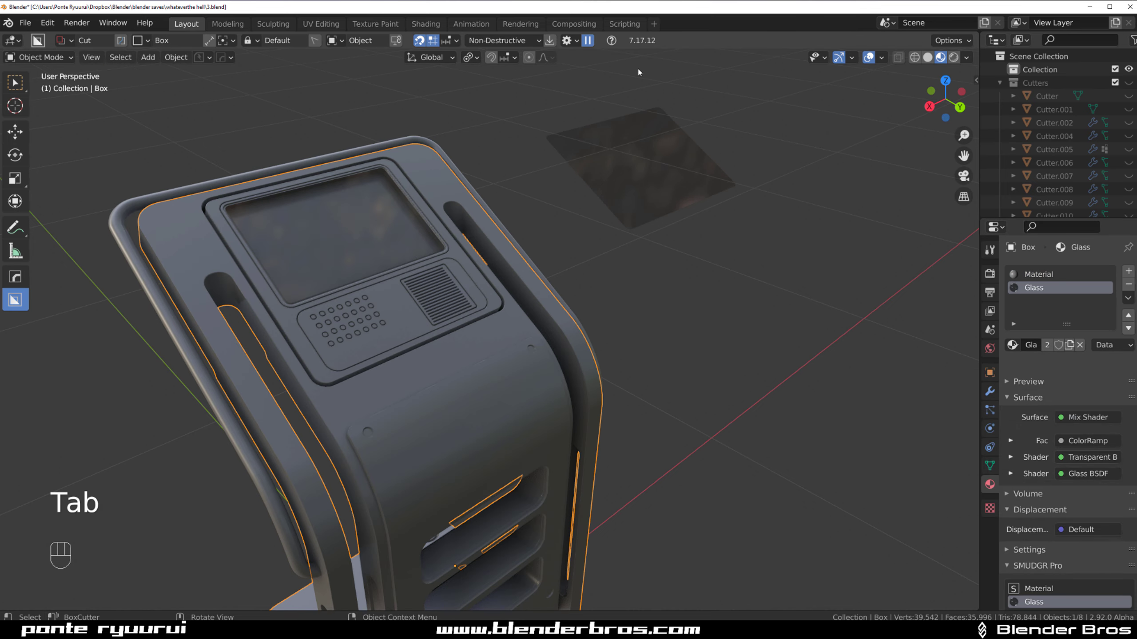
Delete the separate screen copy beside the kiosk and select the main body with its glass screen
left_click(637, 165)
key("x")
scroll(457, 225, "up", 4)
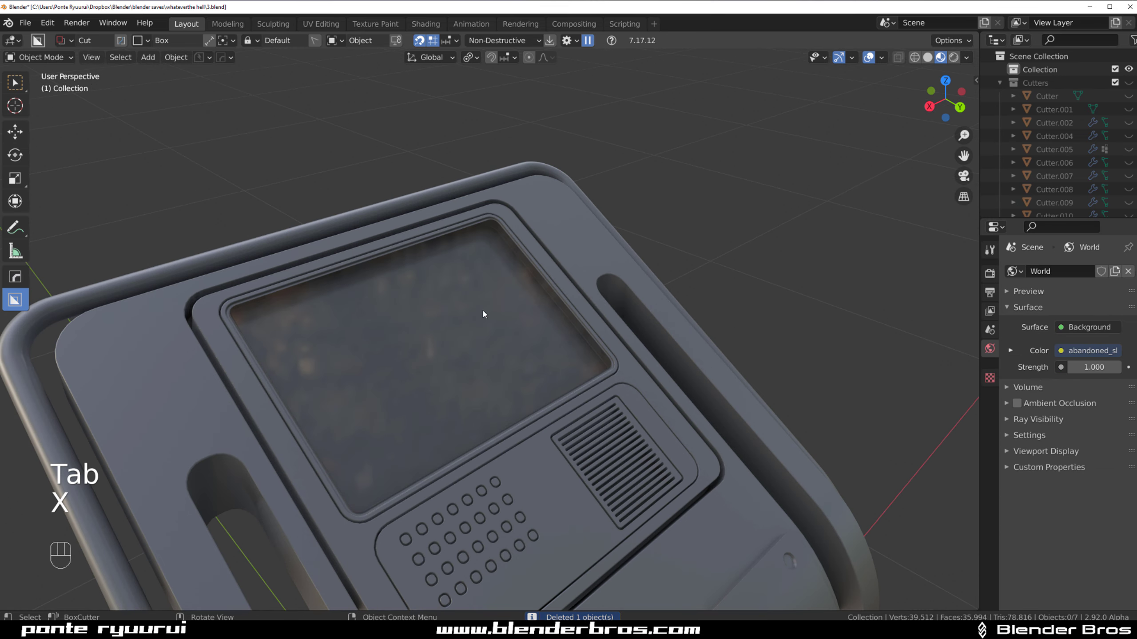
left_click(483, 312)
middle_click_drag(498, 332, 575, 270, "shift")
scroll(602, 286, "down", 2)
middle_click_drag(734, 250, 608, 258, "shift")
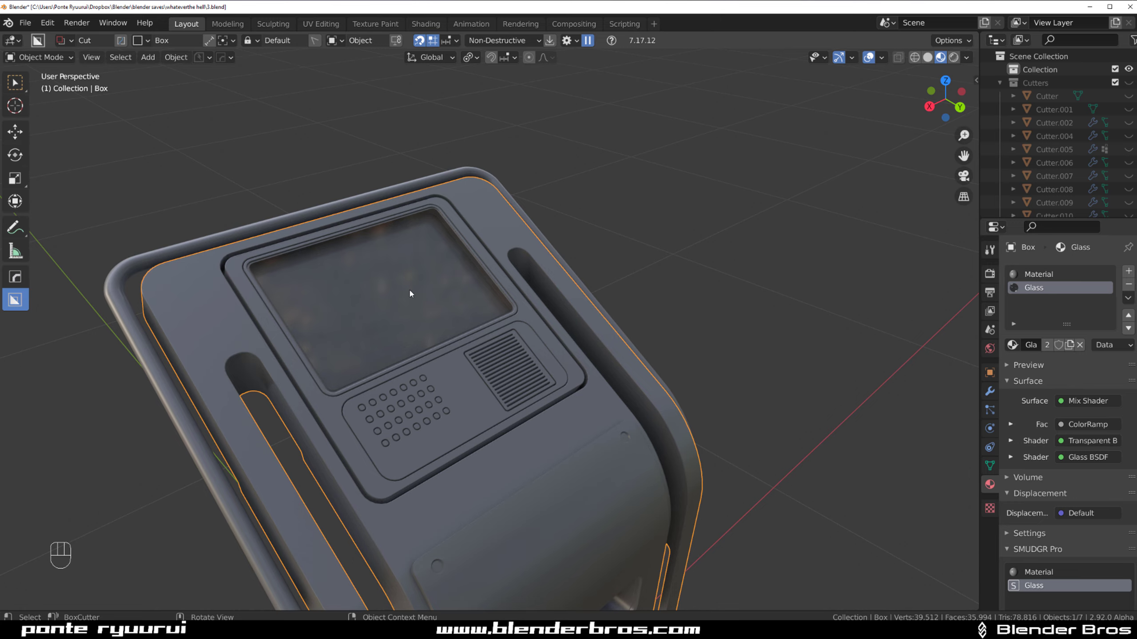
Select the two screen faces on the main body's sloped top in Edit Mode
middle_click_drag(410, 294, 622, 293)
scroll(573, 314, "up", 3)
middle_click_drag(583, 330, 525, 356)
middle_click_drag(621, 288, 594, 251, "shift")
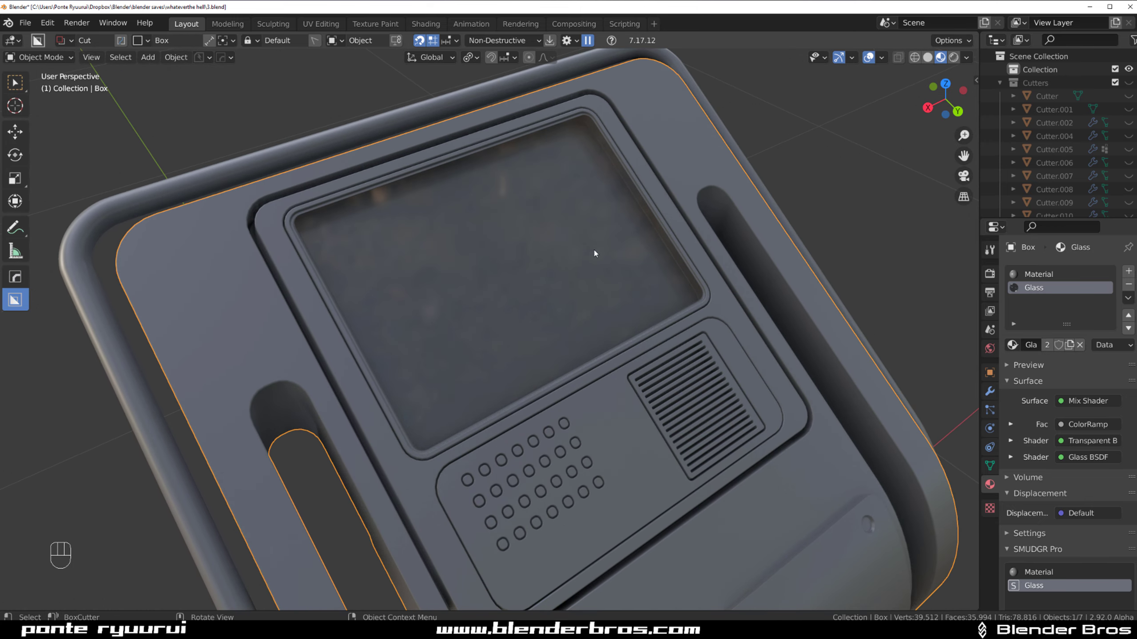
key("Tab")
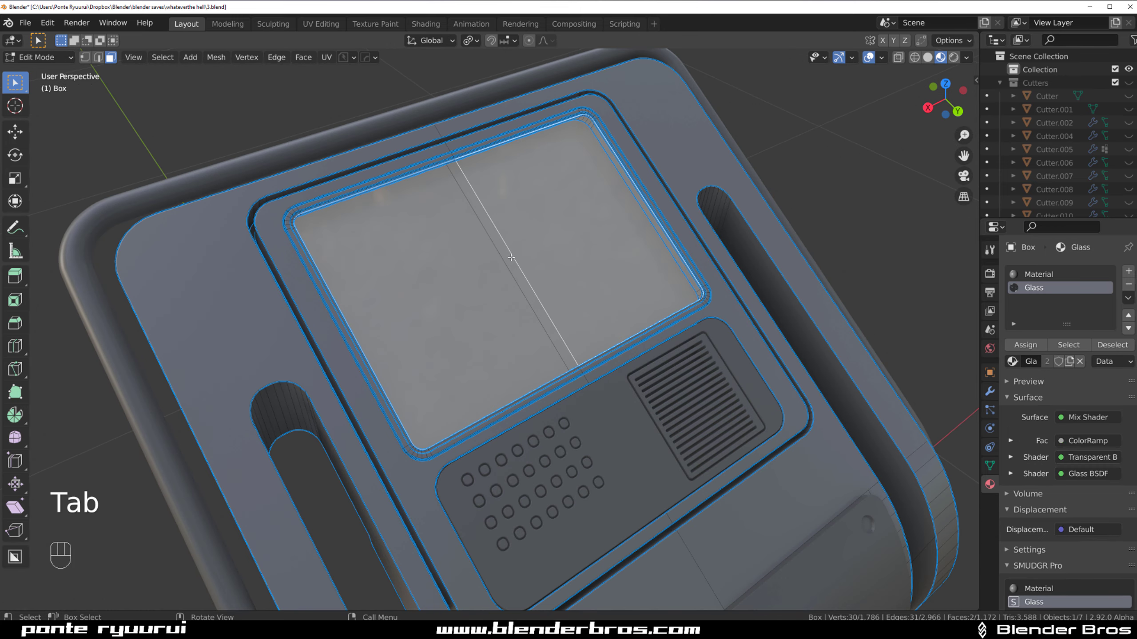
left_click(472, 257)
left_click(564, 231, "shift")
key("g")
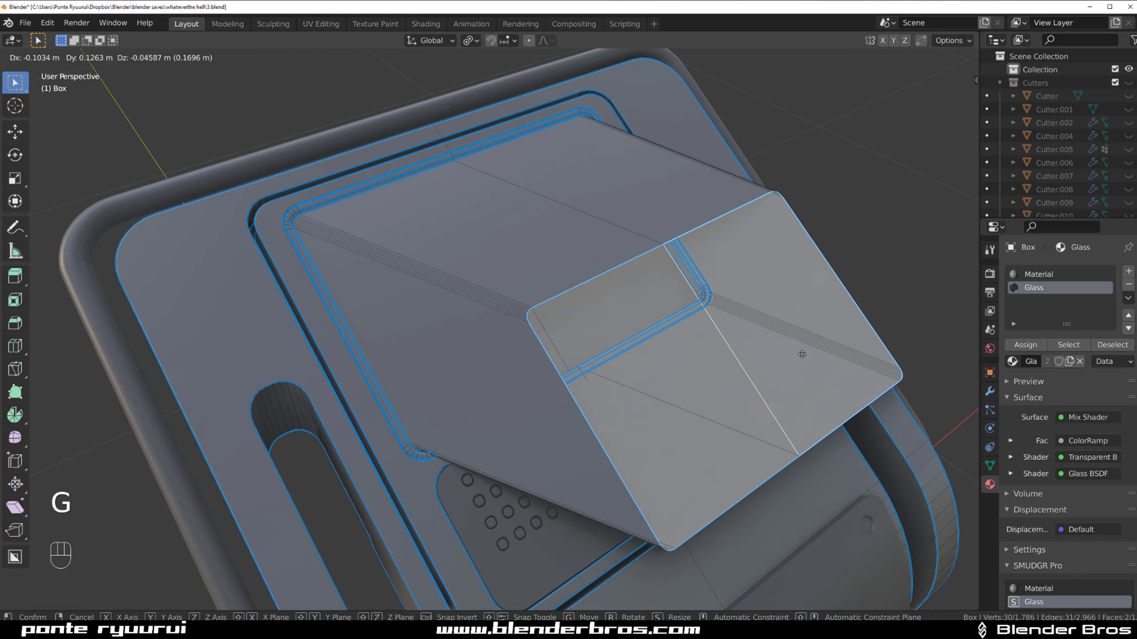
right_click(611, 331)
scroll(611, 332, "up", 2)
scroll(622, 323, "down", 3)
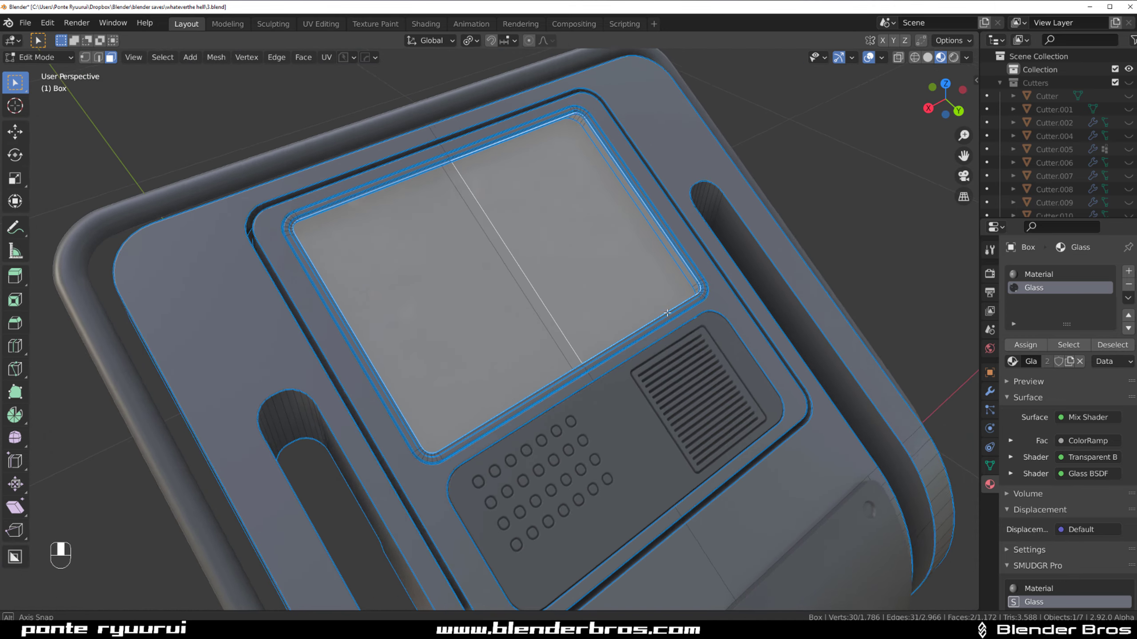
Duplicate the two screen faces in place, separate the copy into its own object and select it
key("shift+d")
right_click(775, 265)
middle_click_drag(774, 265, 609, 323)
key("p")
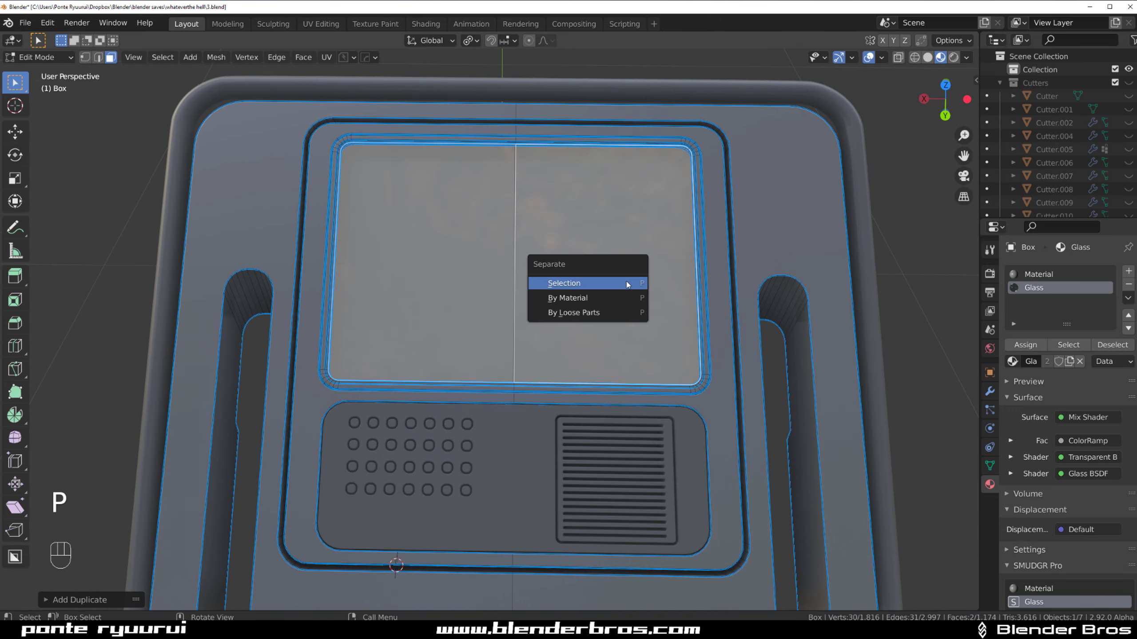
left_click(618, 281)
middle_click_drag(618, 280, 685, 233)
key("Tab")
left_click(536, 281)
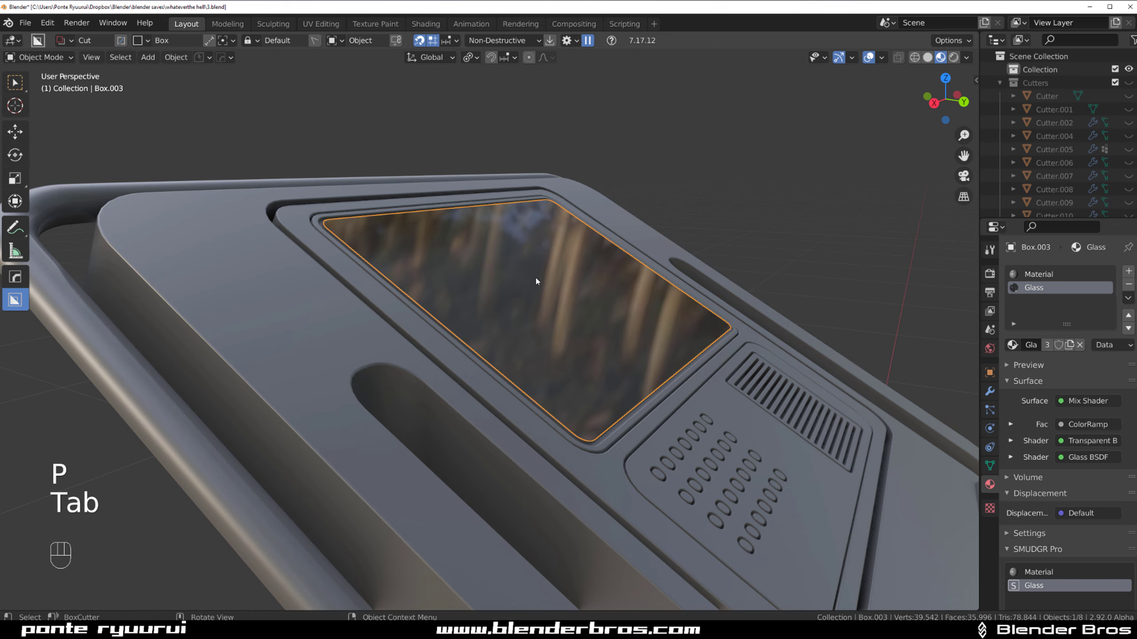
Set the separated screen's origin to its geometry and scale the screen slightly
middle_click_drag(820, 281, 784, 332)
key("s")
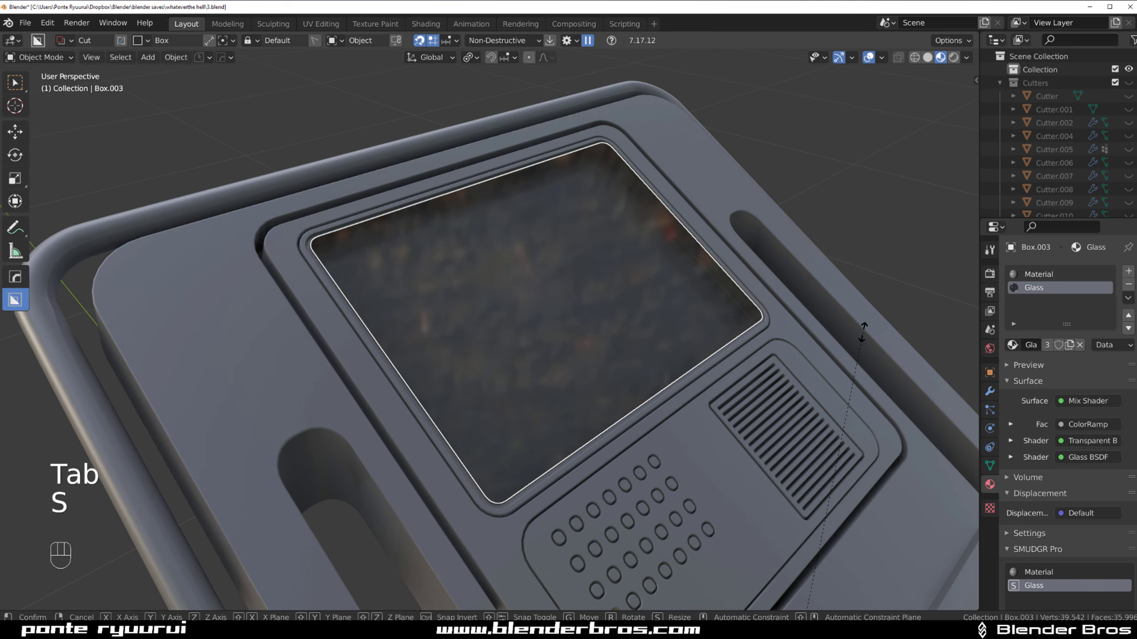
left_click(857, 344)
key("shift+s")
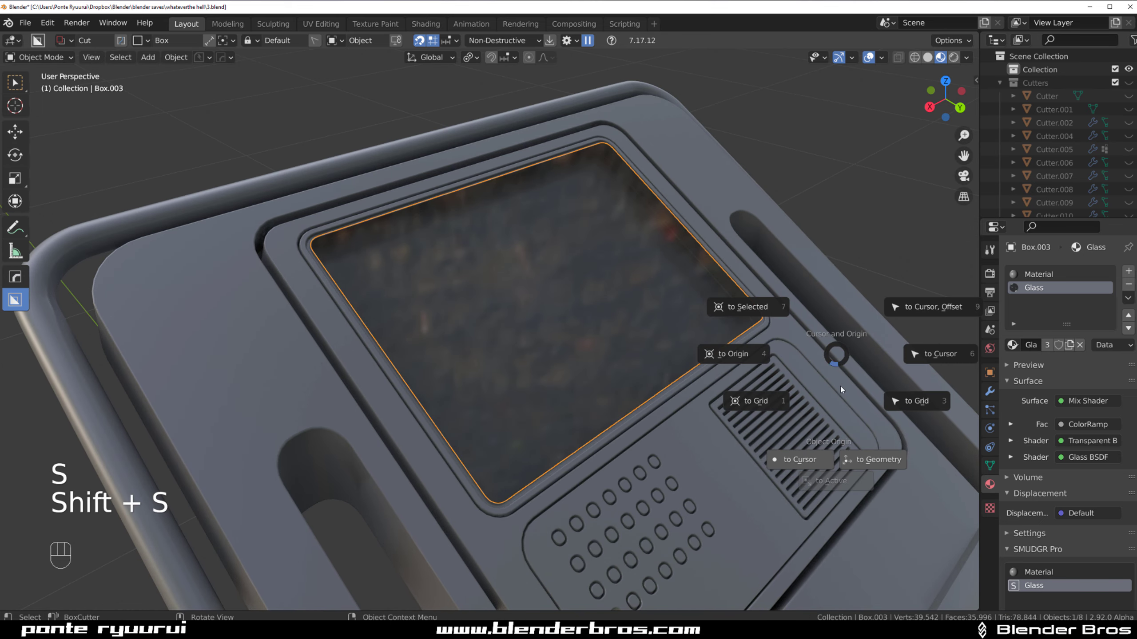
left_click(880, 471)
key("s")
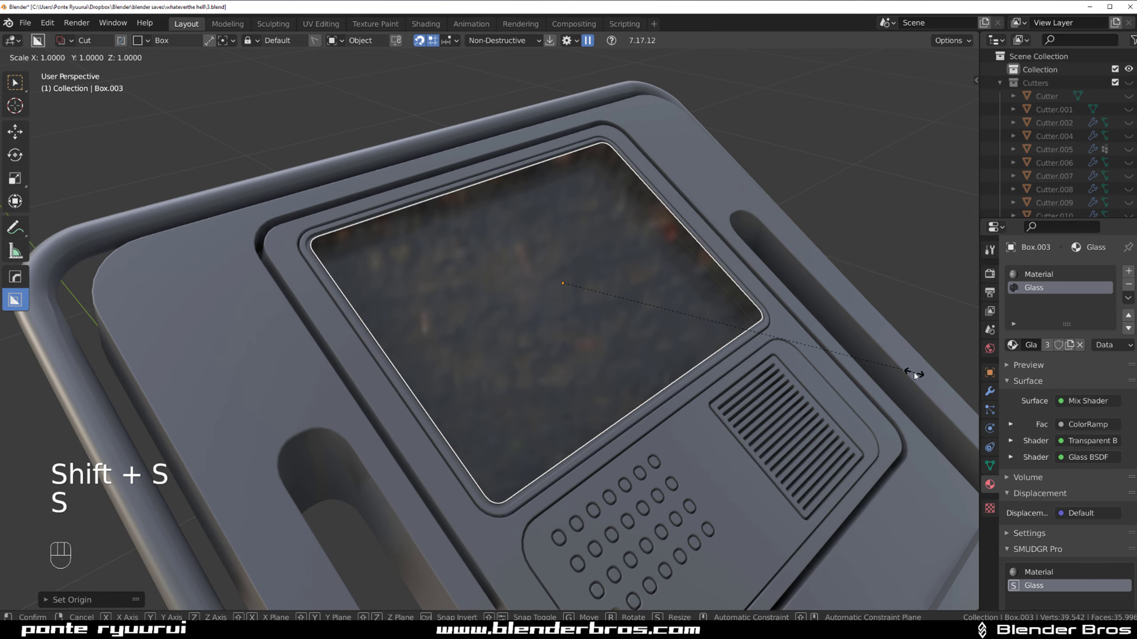
left_click(896, 375)
Add a Hard Ops Solidify modifier to the screen and adjust its thickness in the right orthographic view
key("g")
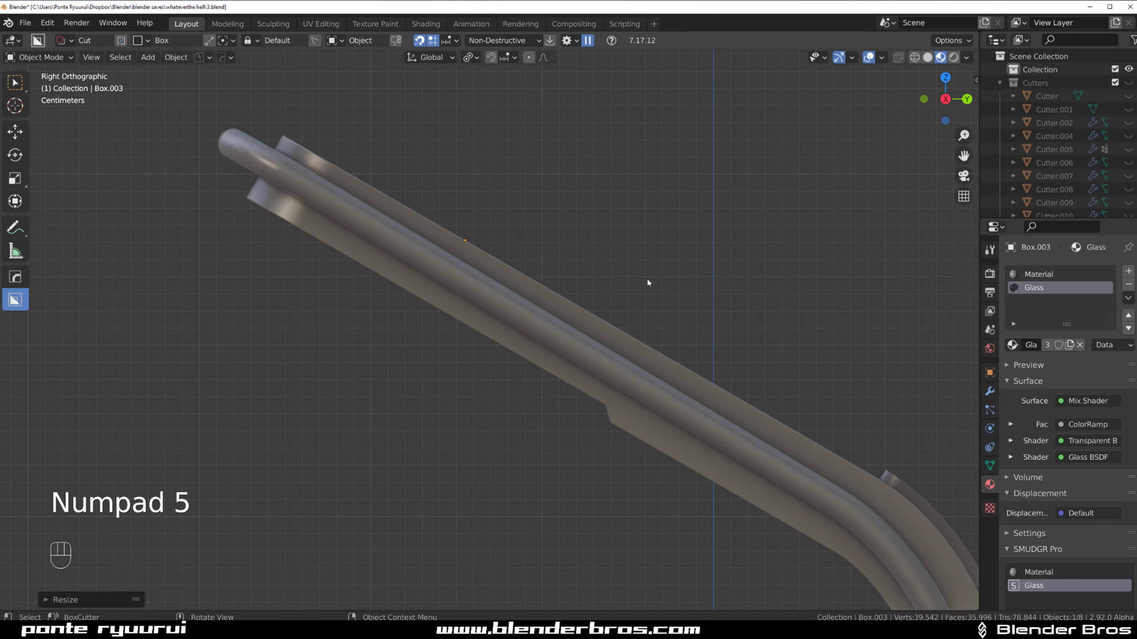
key("q")
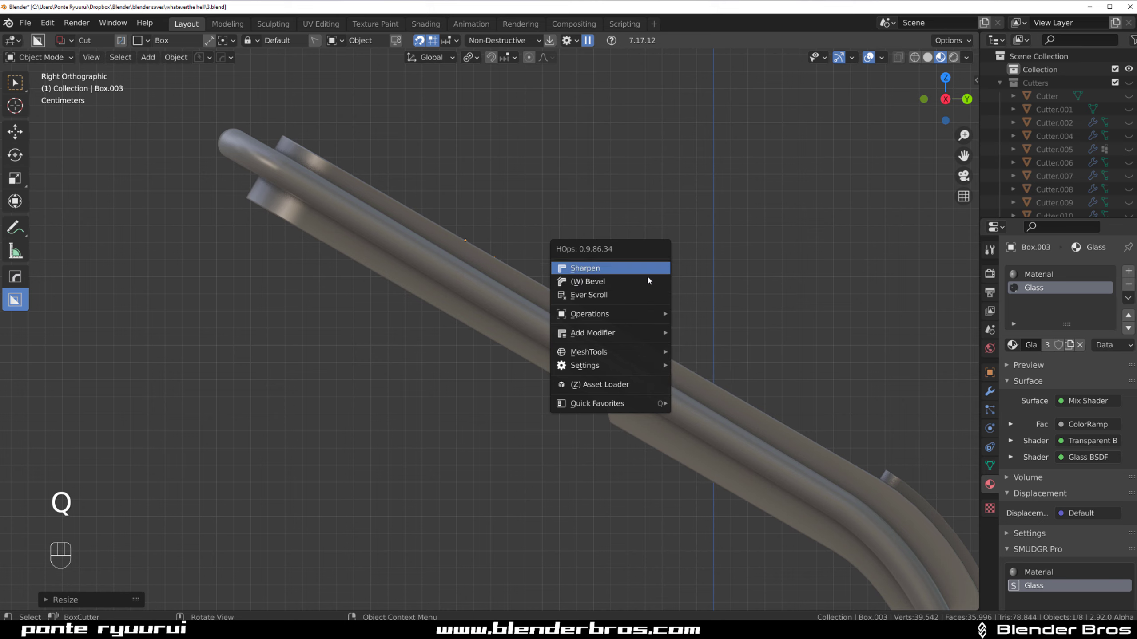
mouse_move(647, 315)
mouse_move(645, 336)
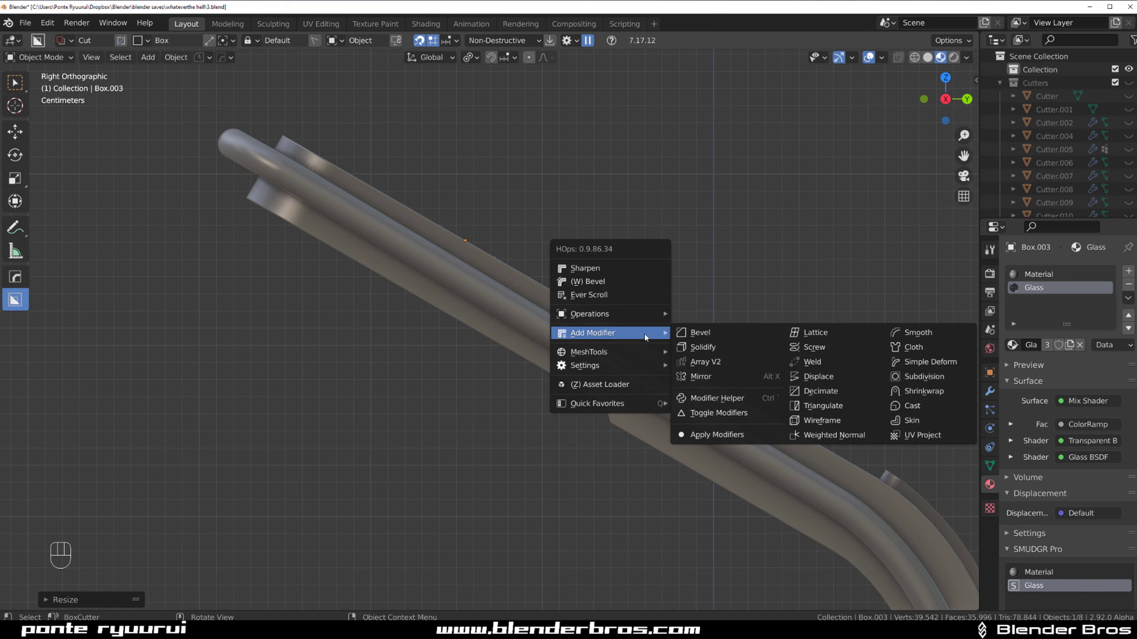
left_click(703, 346)
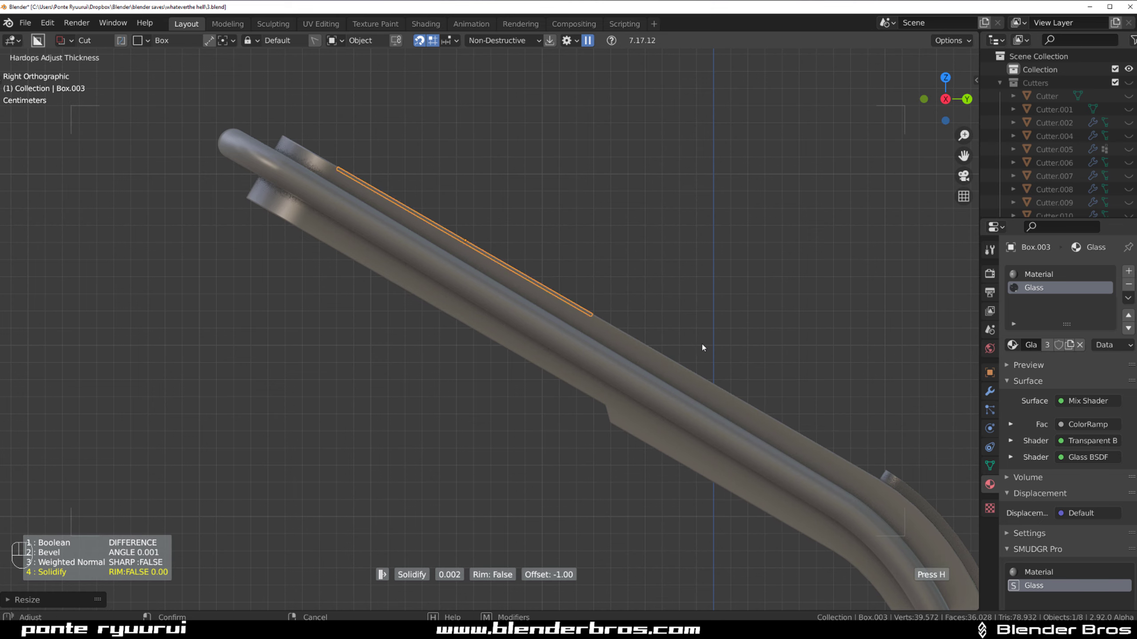
left_click(744, 348)
Move the solidified screen about 0.005 m down into its recess in the right orthographic view
left_click(579, 309)
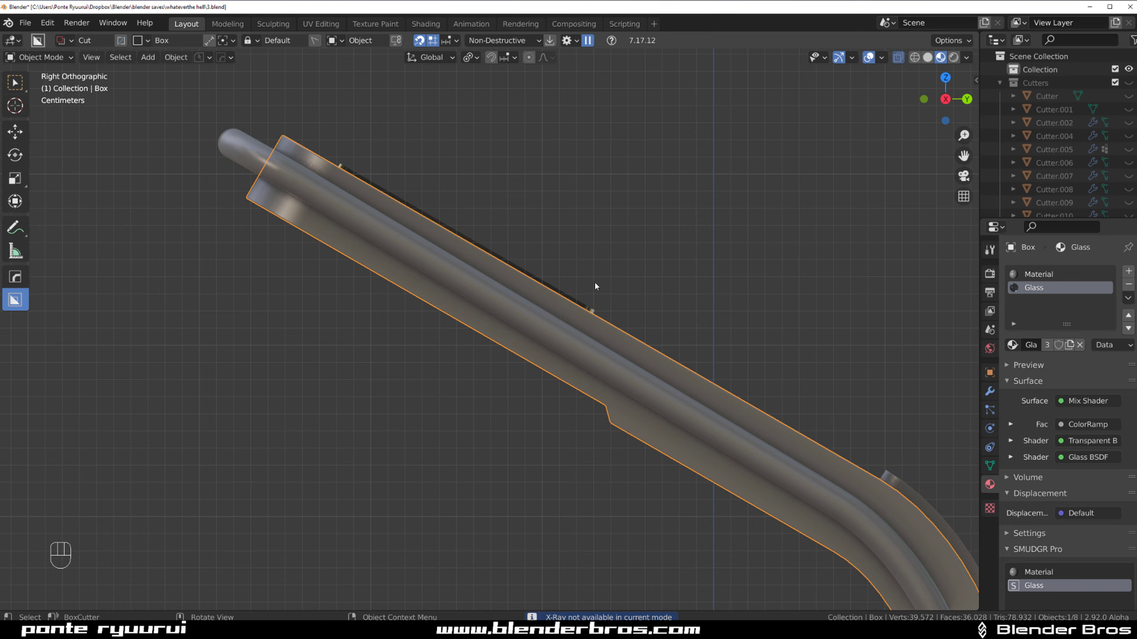
left_click(573, 300)
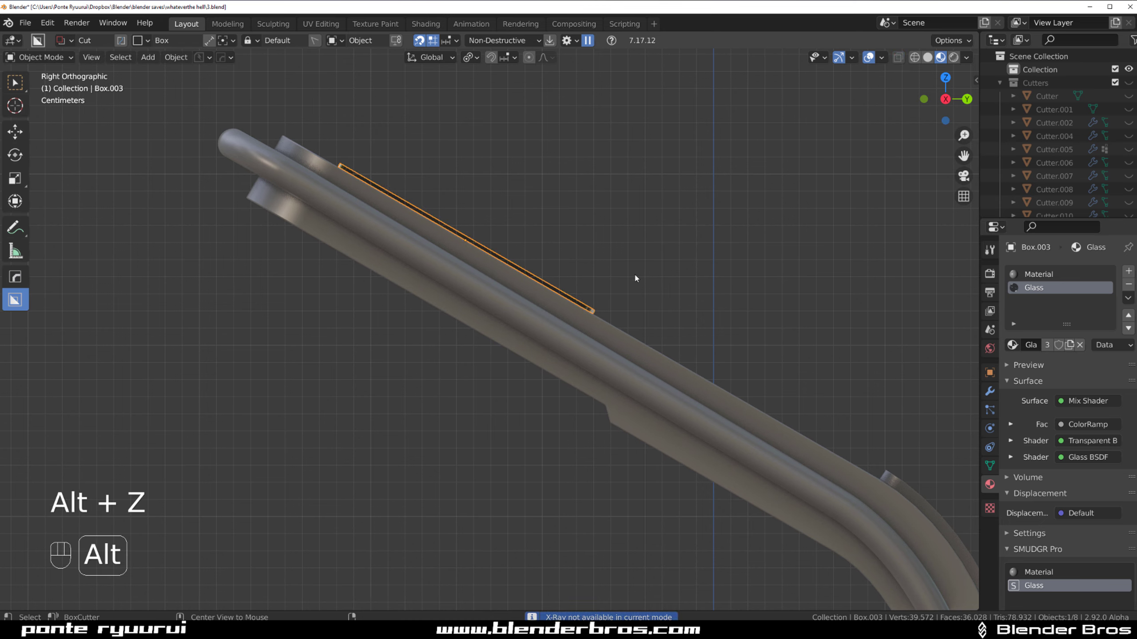
key("g")
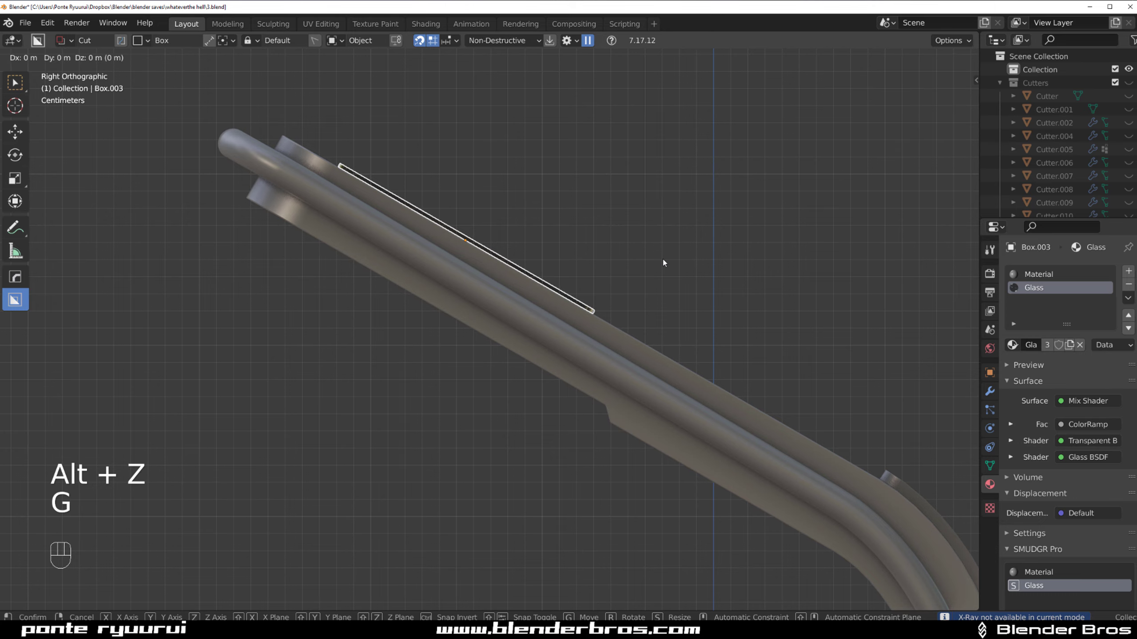
key("shift")
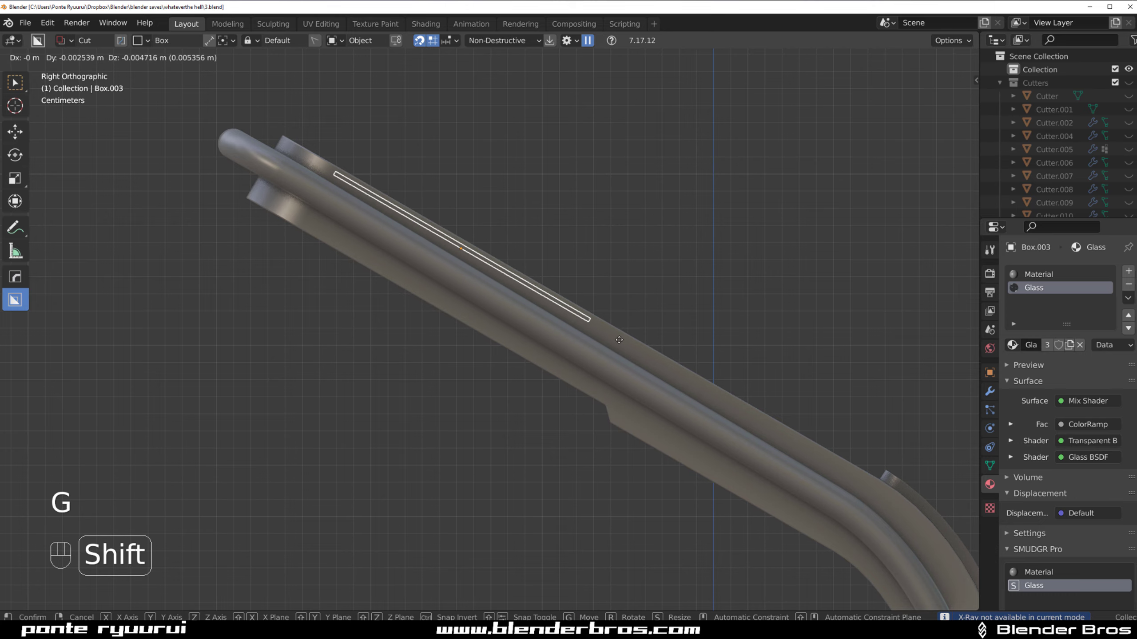
left_click(619, 340)
middle_click_drag(668, 277, 572, 347)
key("KP_5")
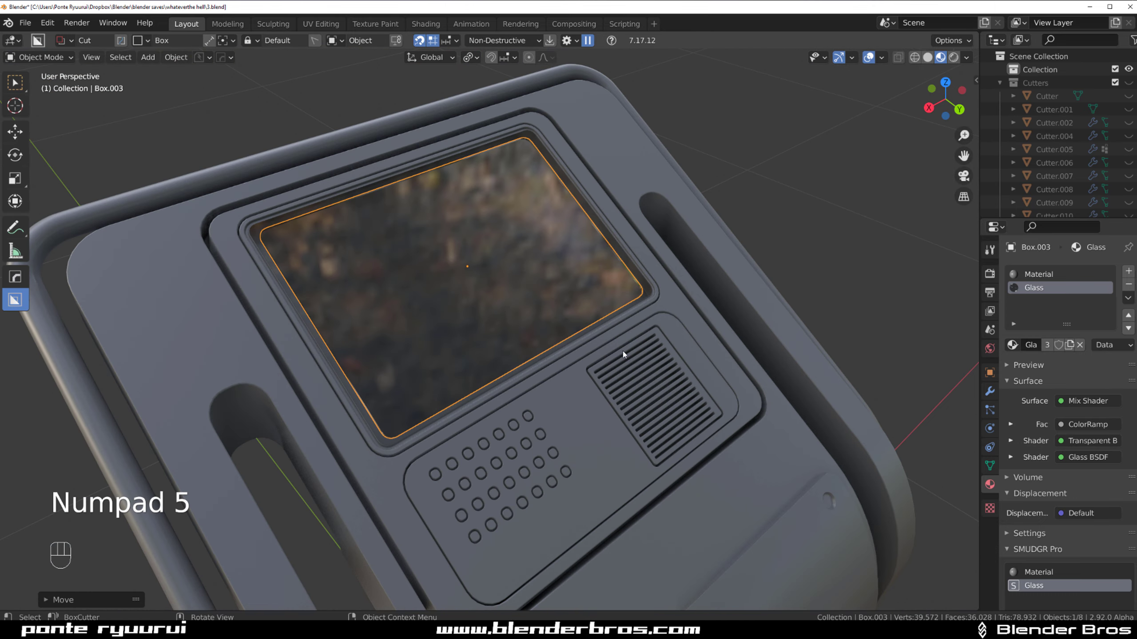
Give the screen a new blank material and darken its base color to a value of about 0.2
scroll(623, 354, "down", 4)
key("alt+m")
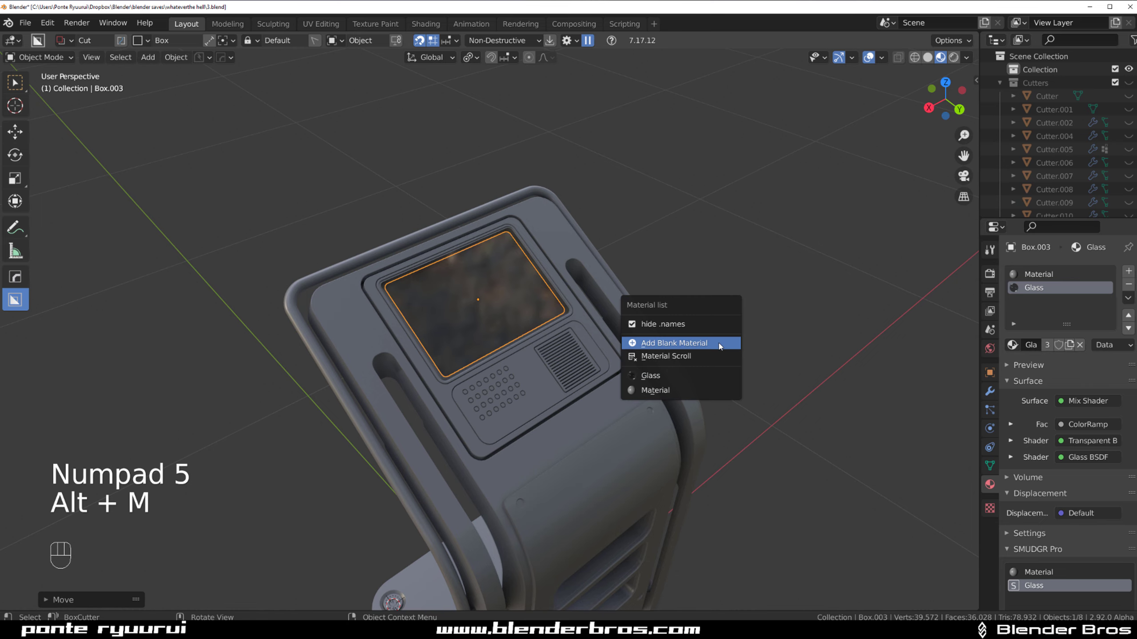
left_click(719, 343)
scroll(718, 341, "up", 3)
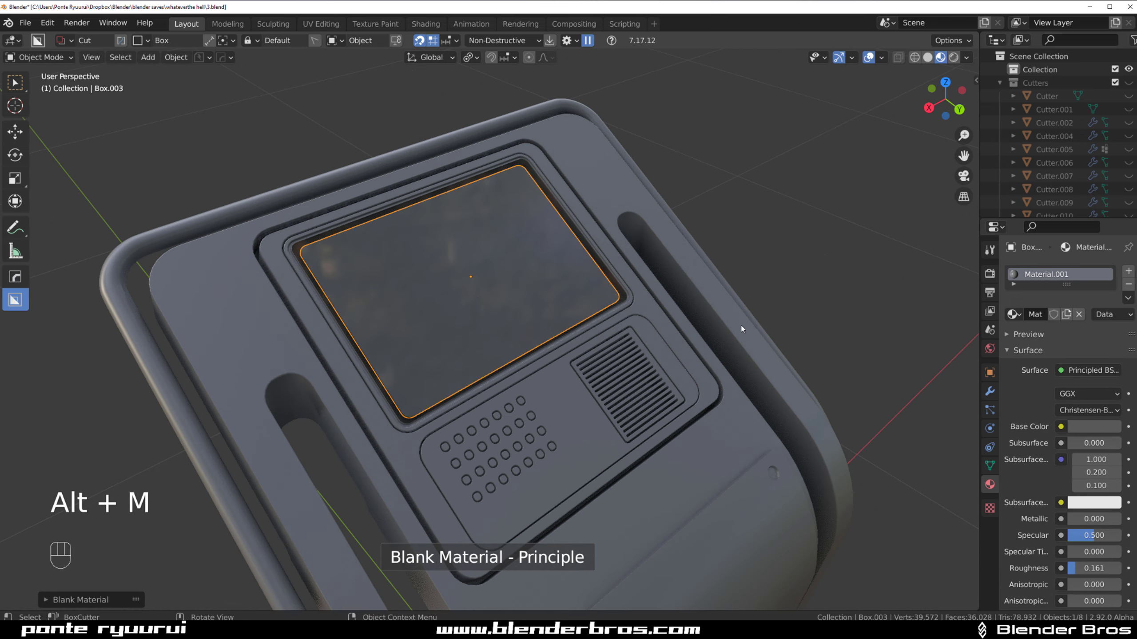
left_click(1095, 433)
left_click_drag(1110, 255, 1111, 312)
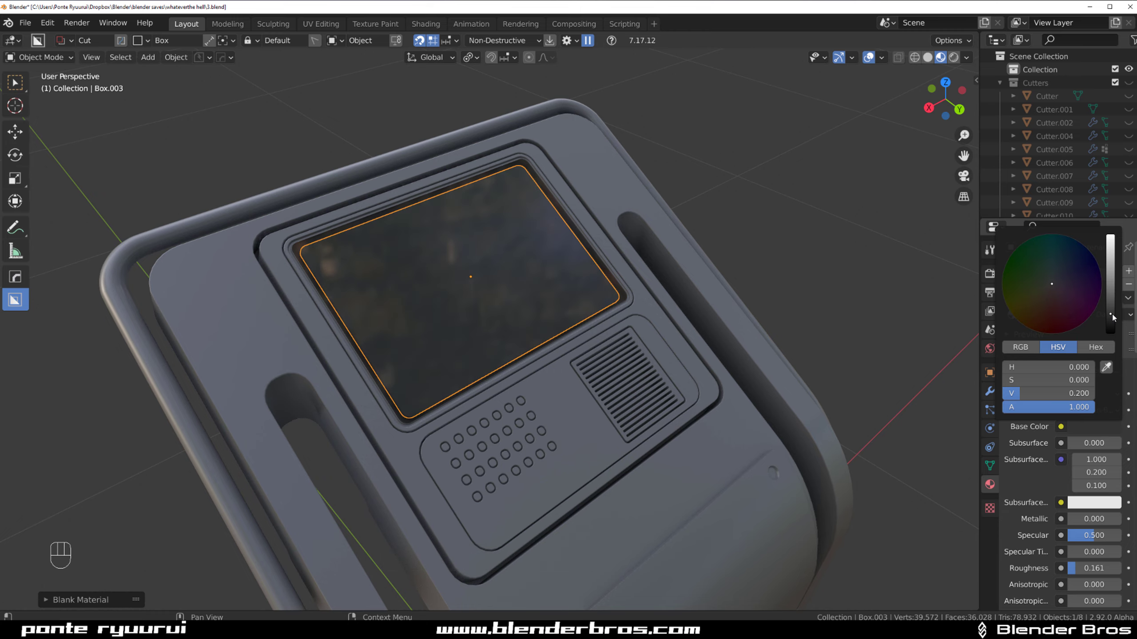
Select the round button faces on the control panel below the screen using Select Similar by Perimeter
scroll(734, 251, "down", 3)
middle_click_drag(729, 273, 677, 270)
scroll(627, 295, "up", 3)
middle_click_drag(619, 300, 452, 349)
scroll(616, 348, "down", 3)
scroll(452, 349, "up", 3)
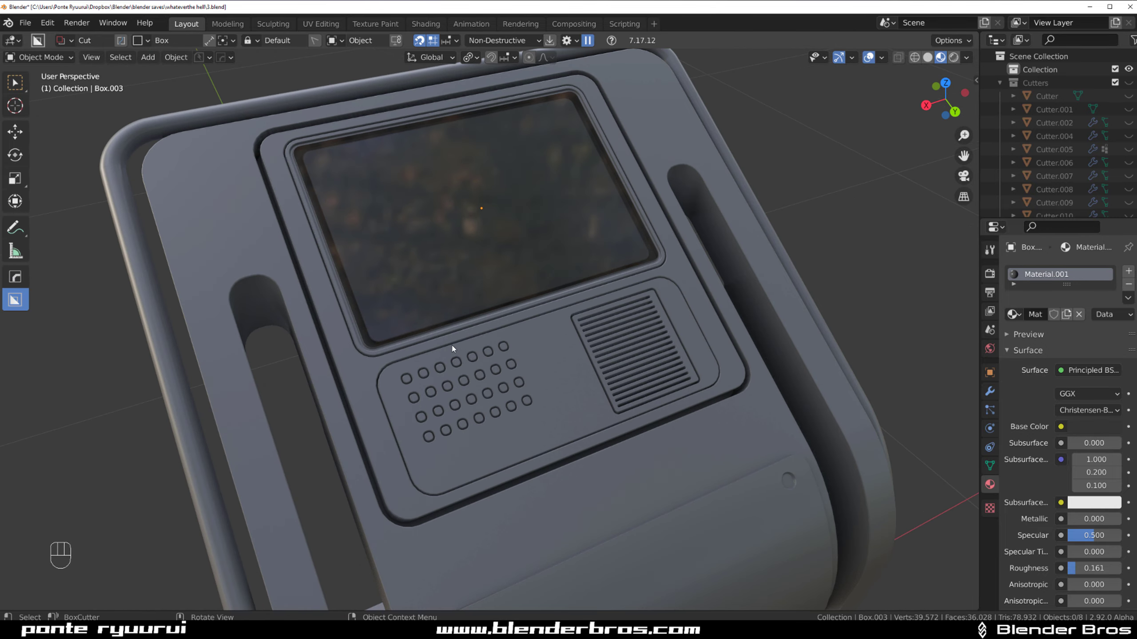
scroll(452, 349, "up", 3)
left_click(452, 349)
scroll(448, 345, "up", 3)
key("Tab")
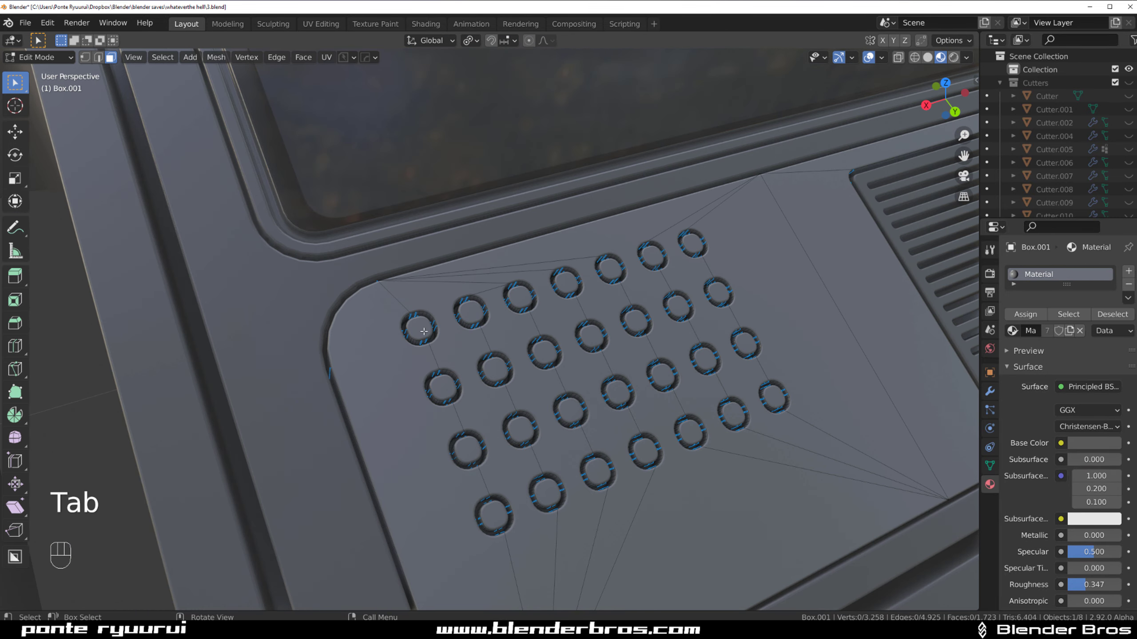
key("shift+g")
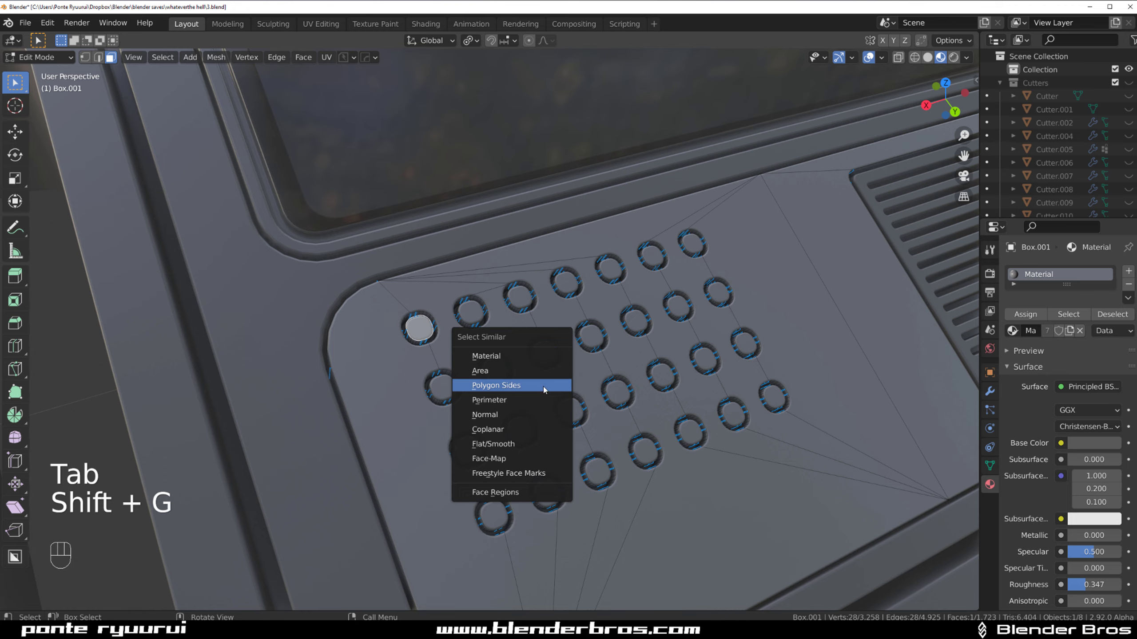
left_click(544, 401)
scroll(544, 402, "down", 5)
middle_click_drag(544, 402, 595, 384)
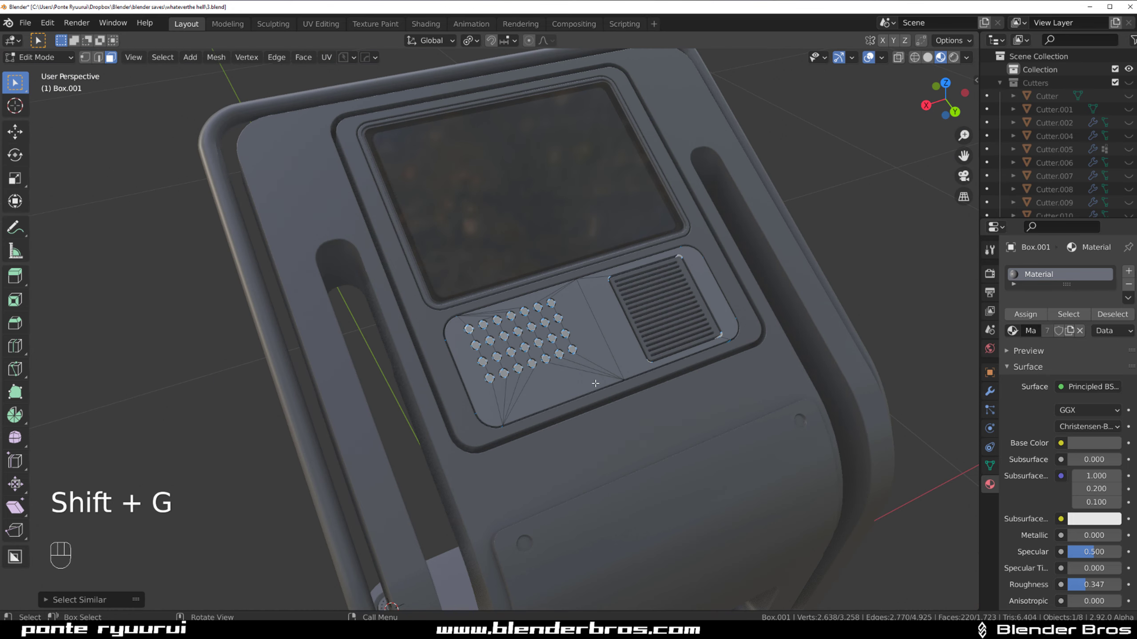
Add a second material slot with Material.001 to the control panel and assign it to the selected button faces
left_click(1127, 272)
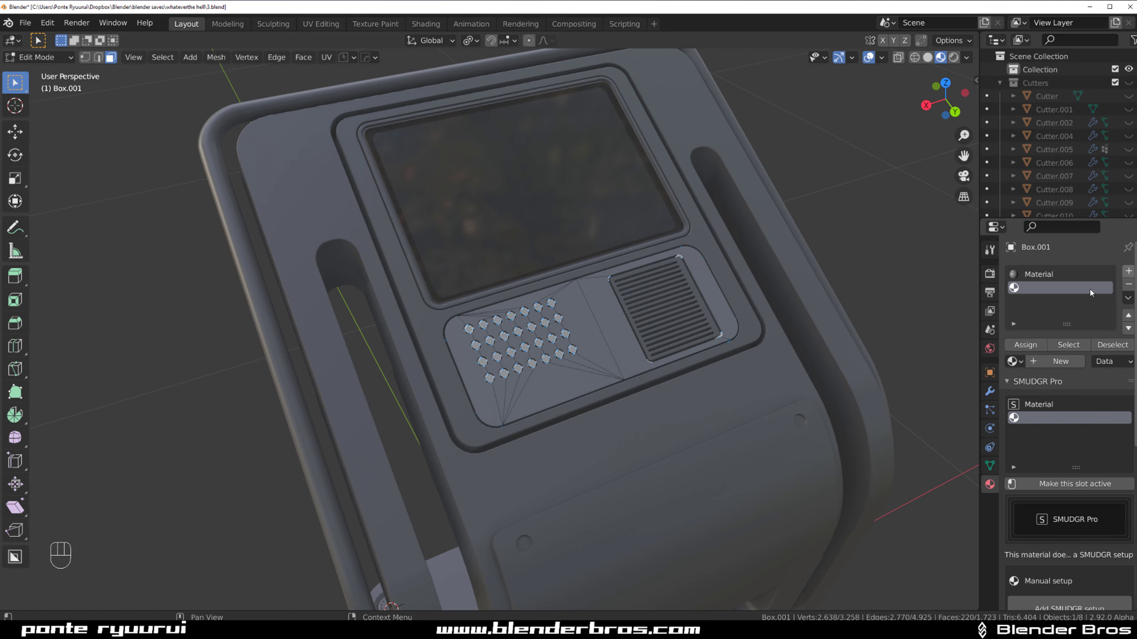
left_click(1015, 361)
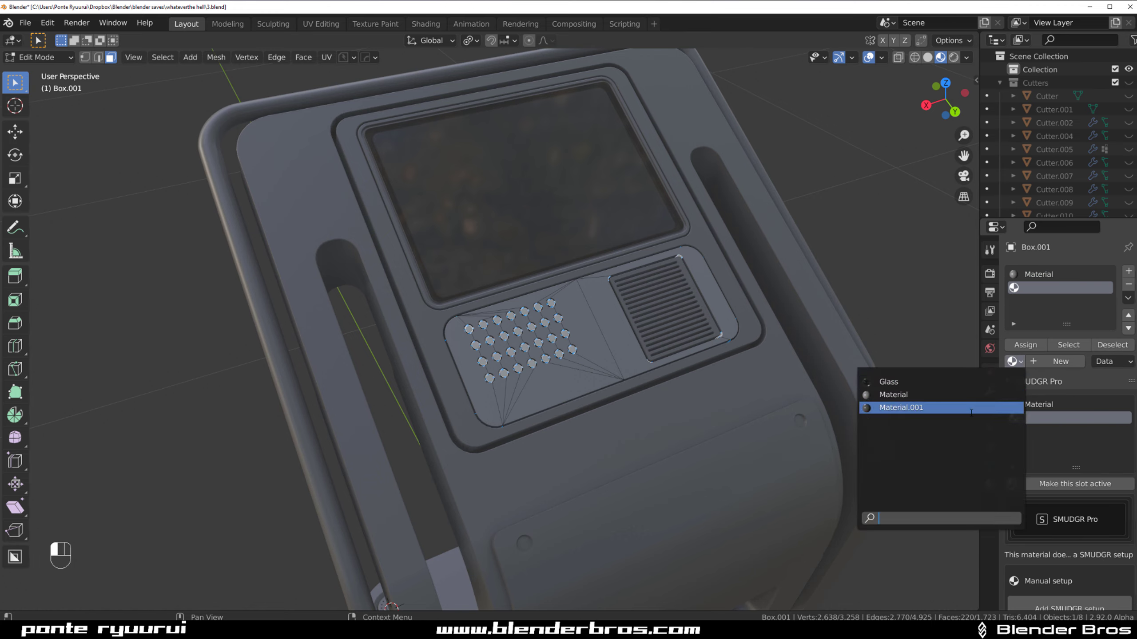
left_click(968, 407)
key("Tab")
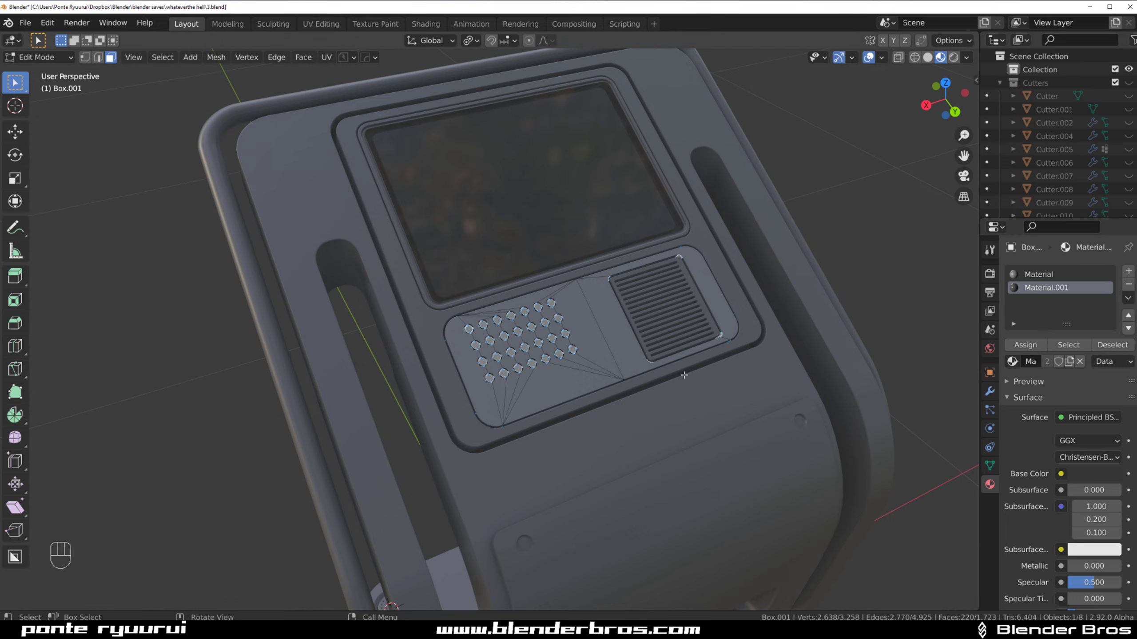
scroll(526, 352, "up", 4)
scroll(525, 352, "down", 6)
left_click(811, 240)
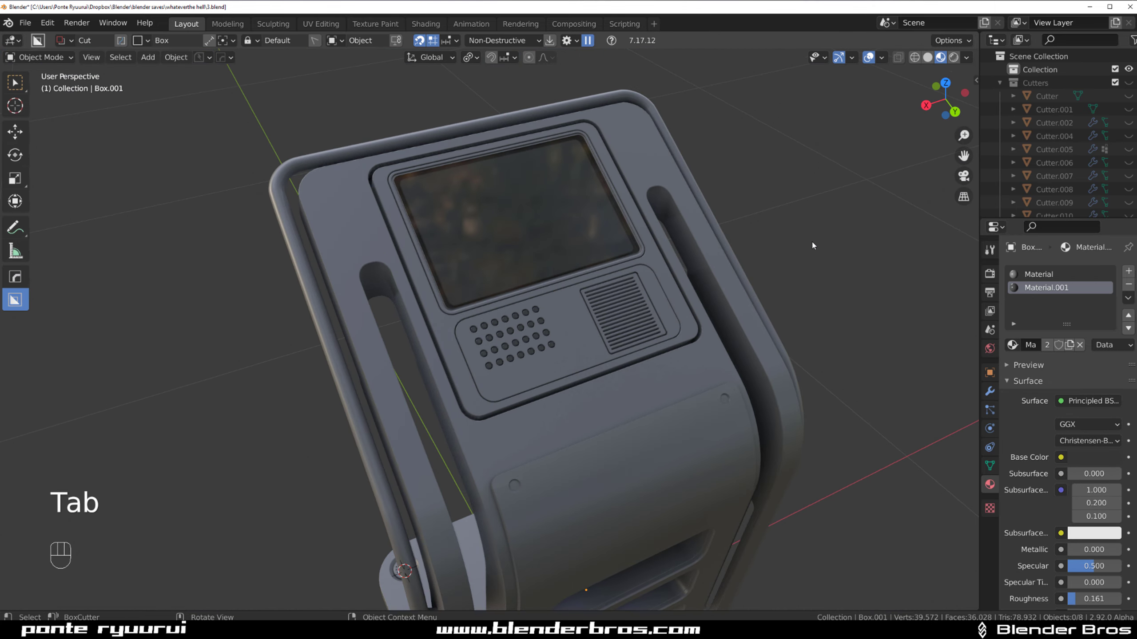
Switch the tubular rail around the kiosk's upper edge to Material.001
scroll(650, 296, "up", 2)
key("KP_5")
key("KP_5")
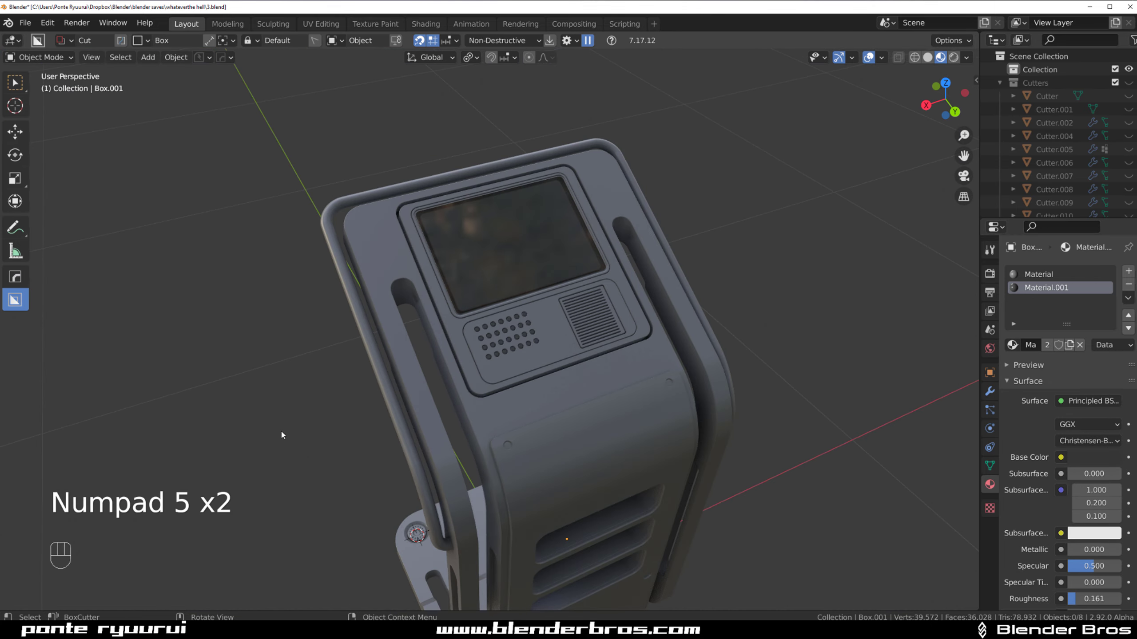
left_click(367, 336)
key("alt+m")
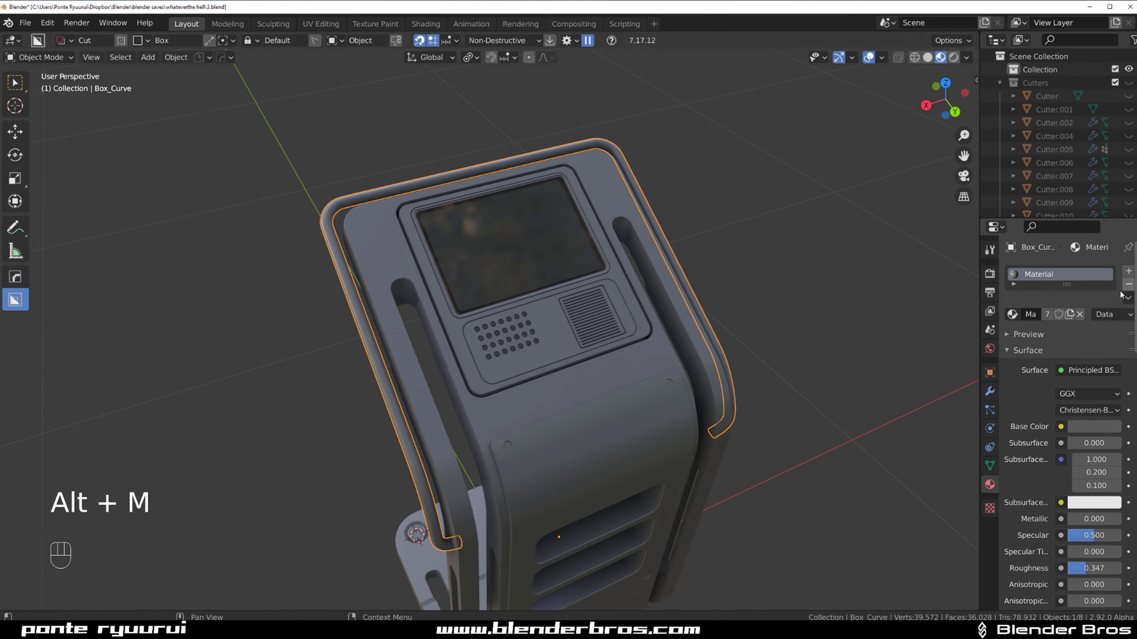
left_click(1012, 314)
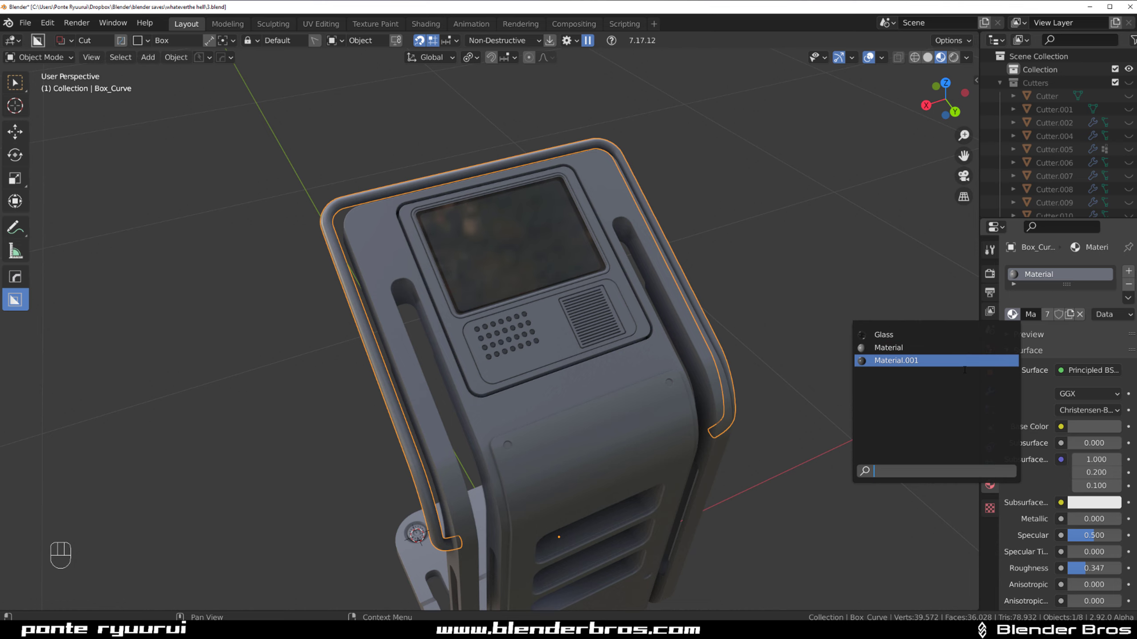
left_click(976, 361)
left_click(792, 283)
scroll(761, 306, "down", 1)
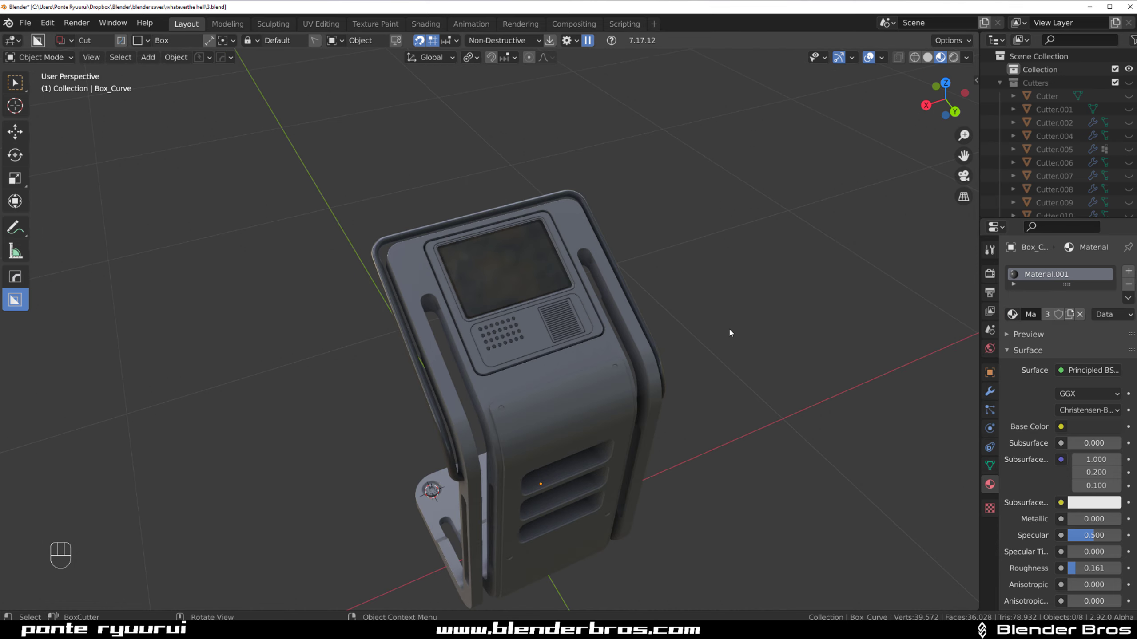
Give the slotted front plate a new blank material and darken its base color
middle_click_drag(728, 328, 752, 300)
middle_click_drag(658, 334, 645, 271, "shift")
left_click(544, 286)
middle_click_drag(543, 286, 712, 309)
key("alt+m")
left_click(689, 279)
left_click(1101, 426)
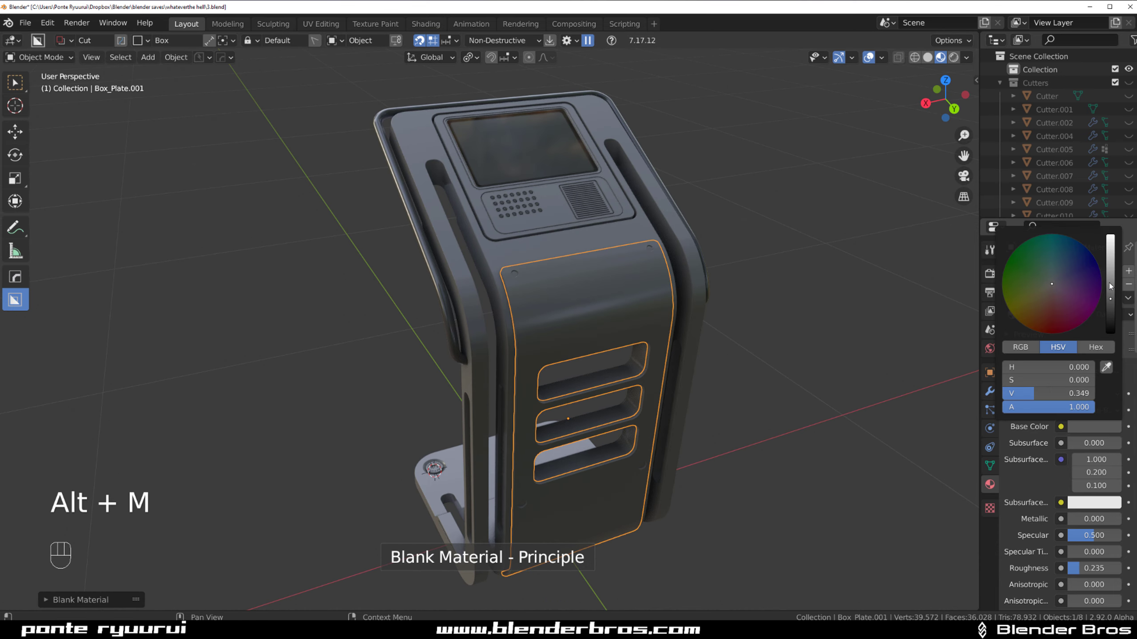
left_click_drag(1111, 287, 1108, 318)
left_click(857, 300)
middle_click_drag(857, 300, 786, 269)
middle_click_drag(675, 353, 647, 224, "shift")
scroll(488, 355, "up", 2)
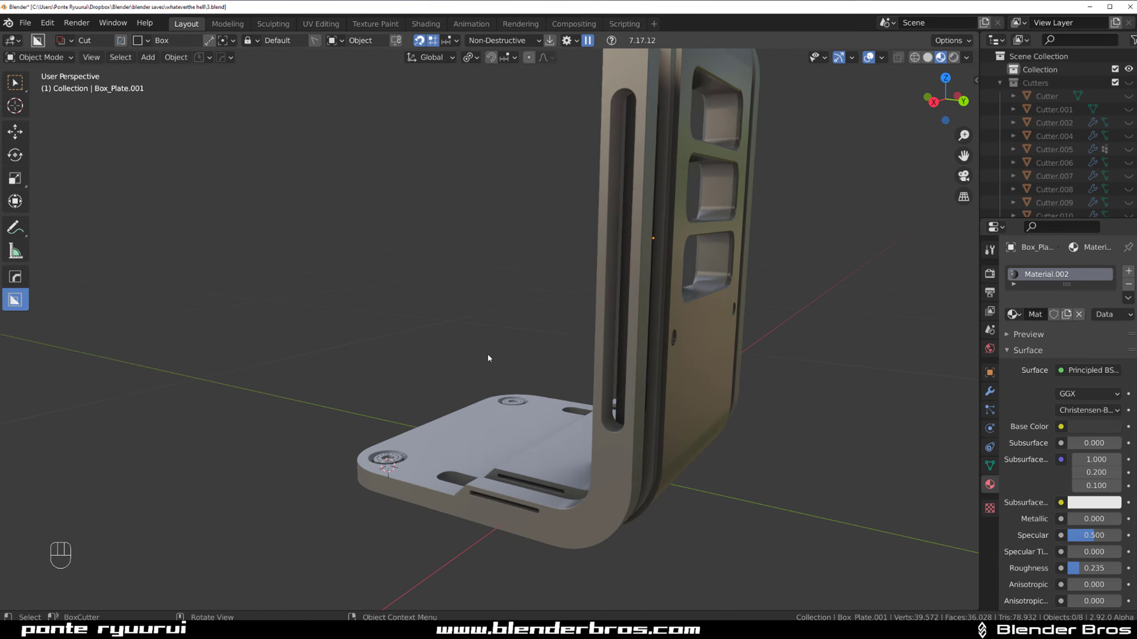
Copy the tubular rail's Material.001 to the round fasteners on the kiosk's base plate
middle_click_drag(488, 356, 384, 545)
left_click(438, 522)
scroll(536, 442, "down", 5)
middle_click_drag(537, 442, 571, 427)
scroll(571, 427, "up", 2)
left_click(531, 381, "shift")
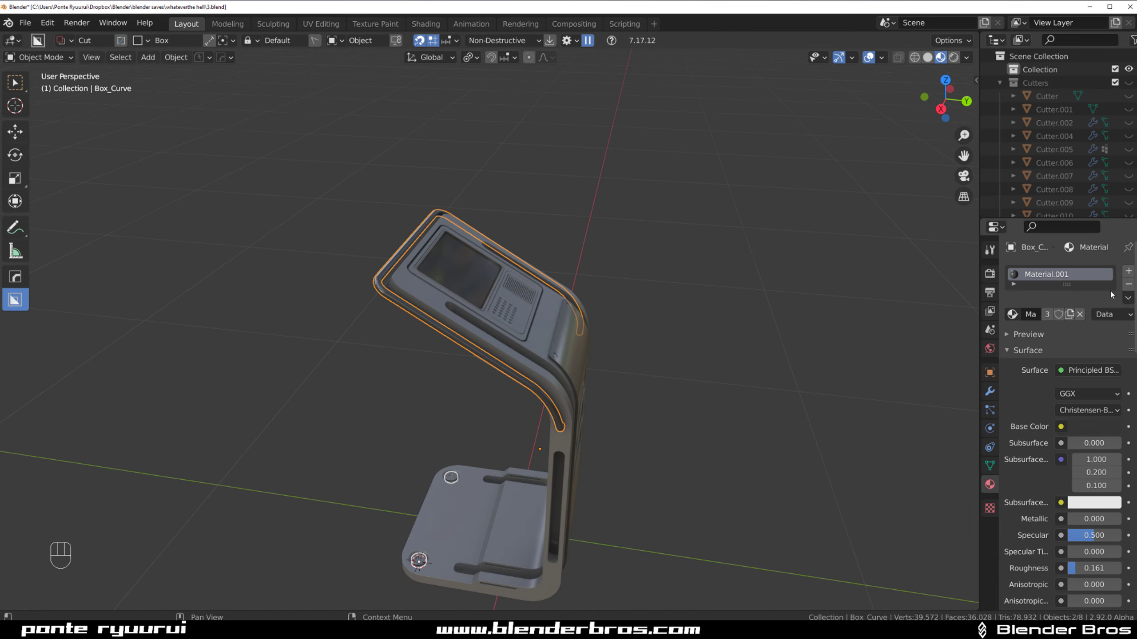
left_click(1128, 298)
left_click(1112, 326)
middle_click_drag(719, 332, 671, 254, "shift")
left_click(670, 253)
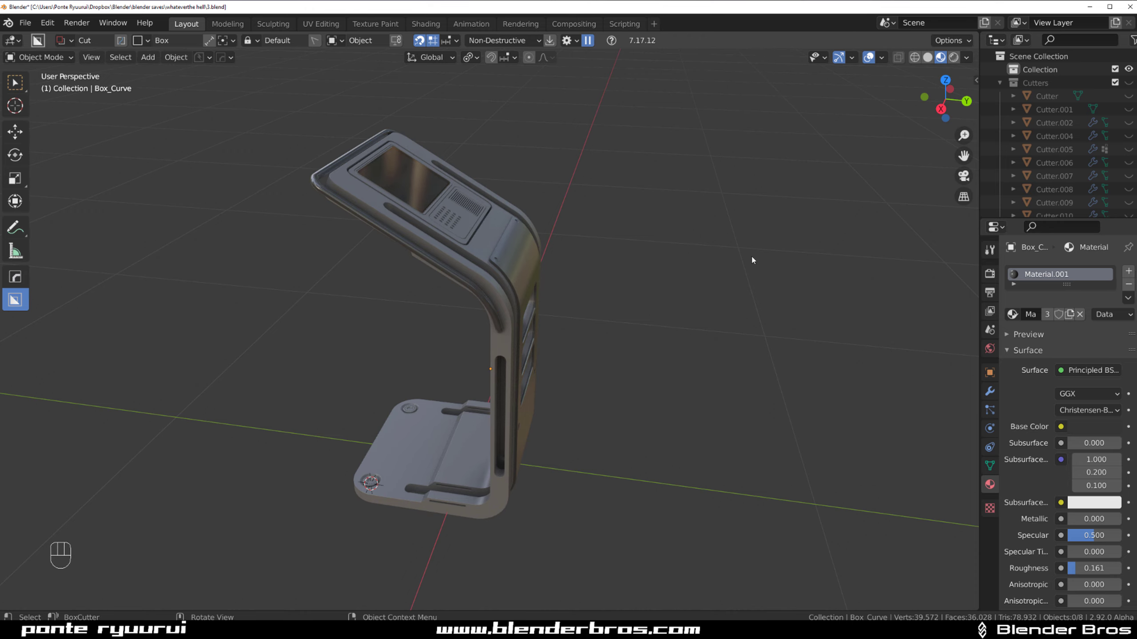
Examine the kiosk's slotted front, screen and control panel with their assigned materials
middle_click_drag(751, 260, 490, 284)
key("KP_5")
key("KP_5")
key("KP_5")
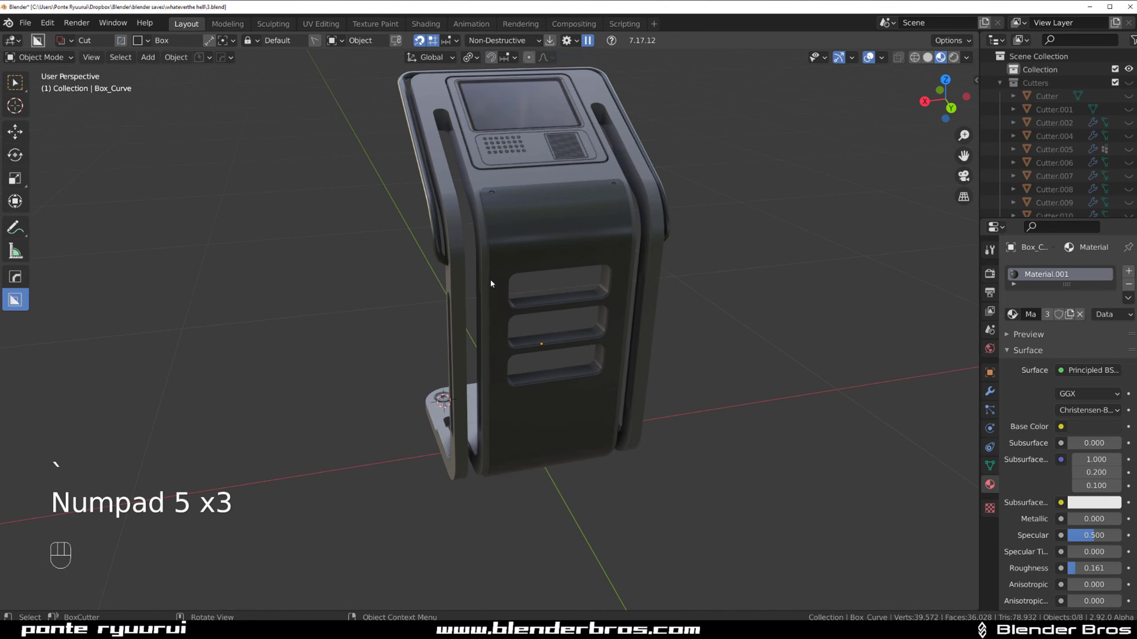
middle_click_drag(636, 242, 623, 341, "shift")
scroll(624, 341, "up", 2)
middle_click_drag(560, 251, 556, 287)
middle_click_drag(555, 220, 582, 309, "shift")
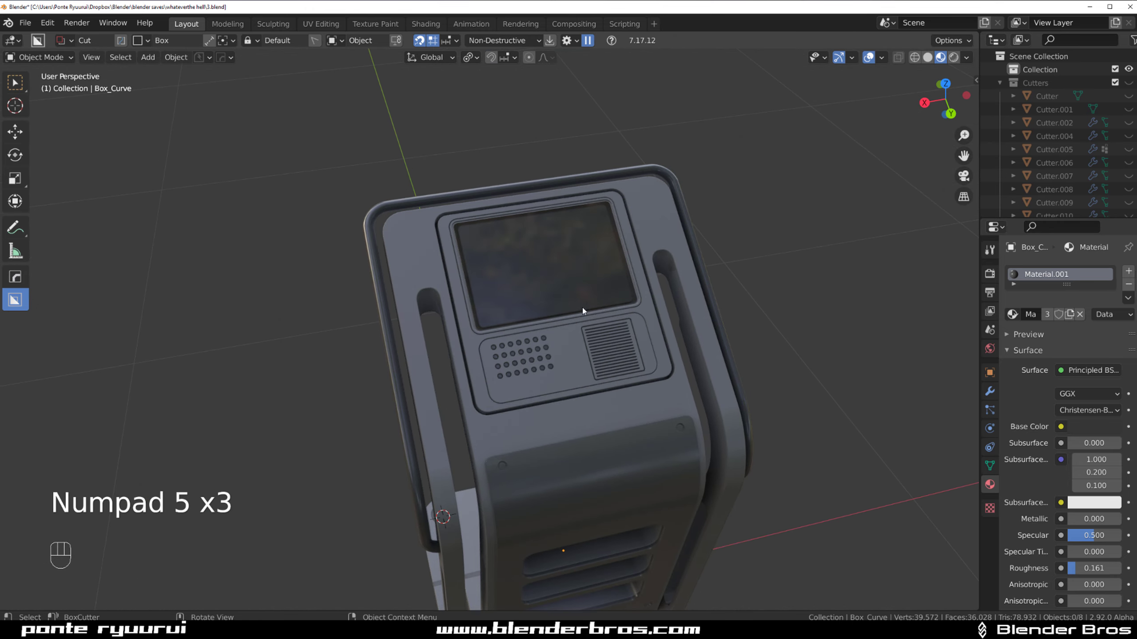
Leave BoxCutter and insert the wide dashboard decal with the circular cube graphic from DECALmachine's JRO color library
left_click(557, 268, "shift")
scroll(520, 315, "up", 2)
key("d")
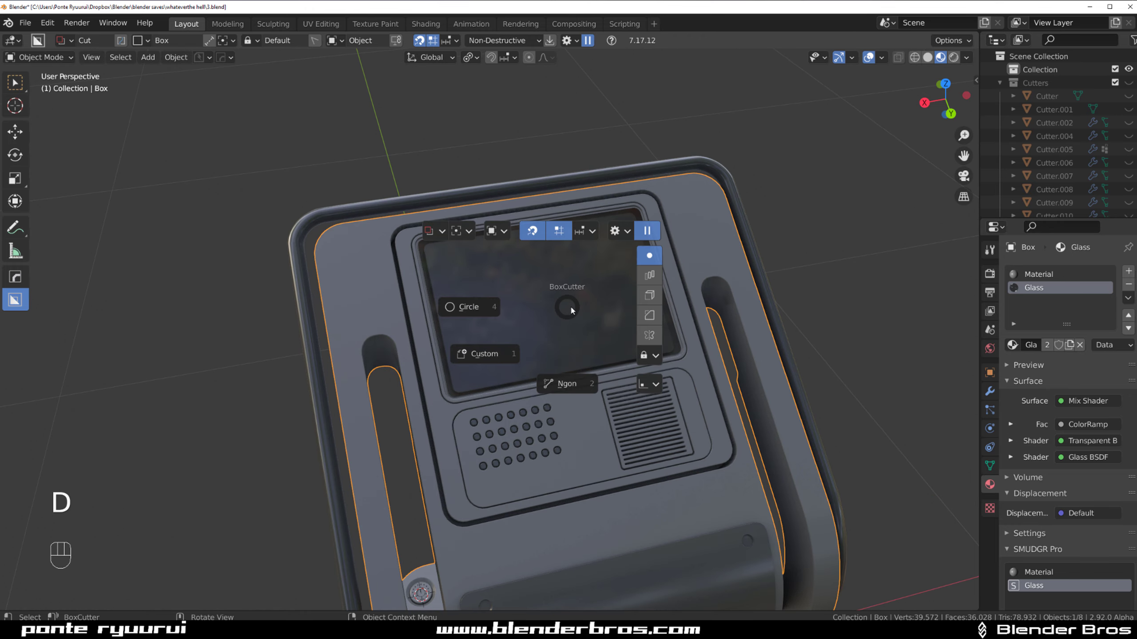
key("w")
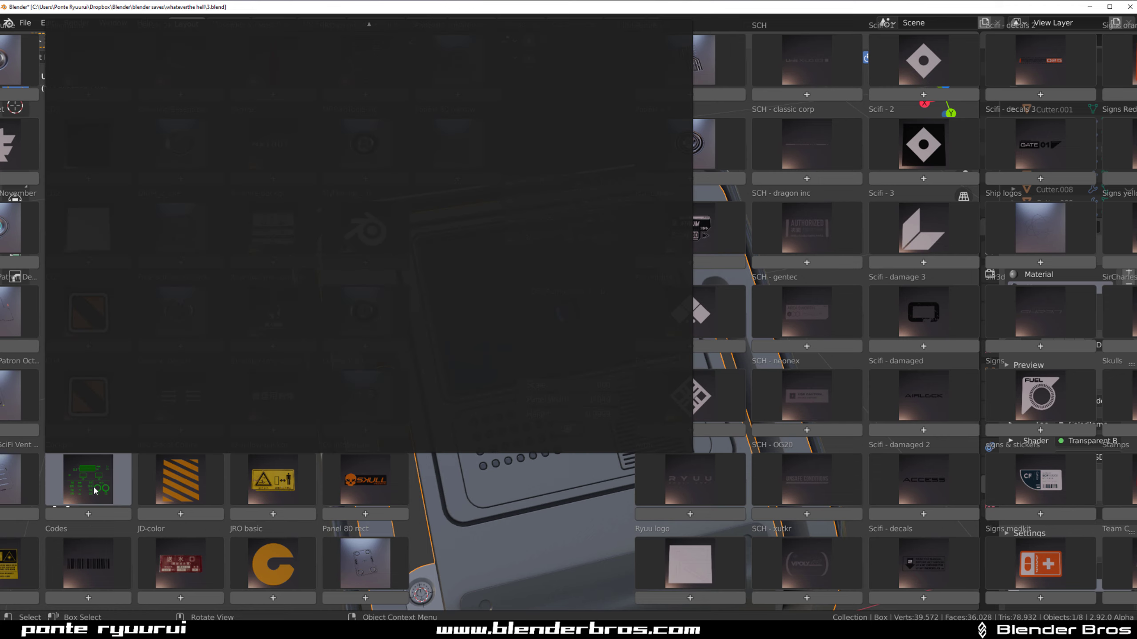
right_click(534, 265)
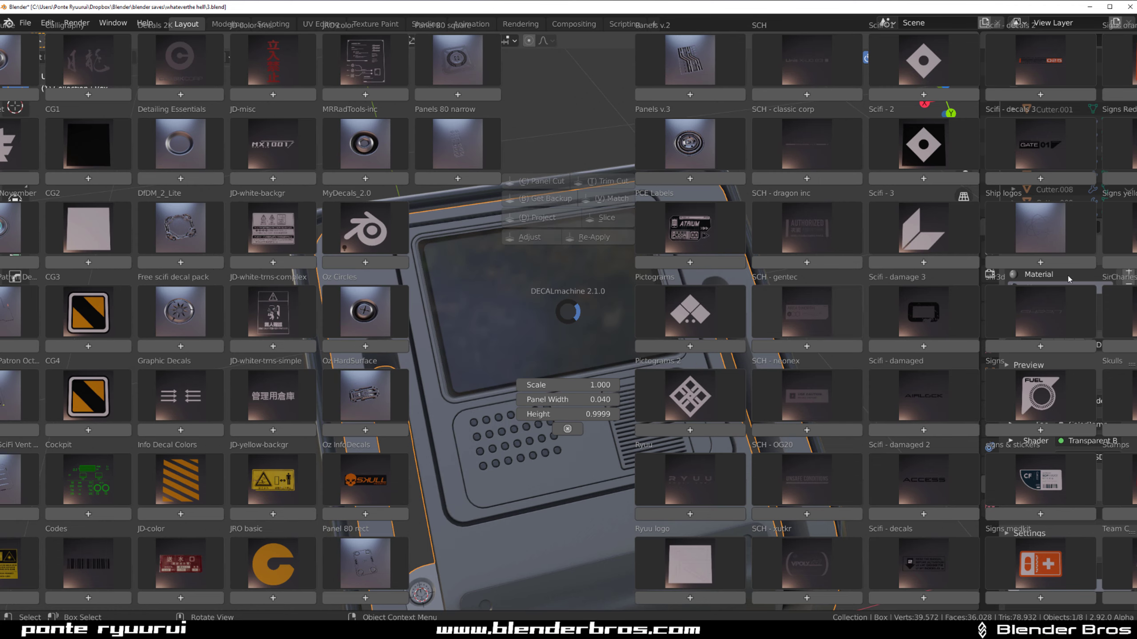
right_click(448, 355)
key("d")
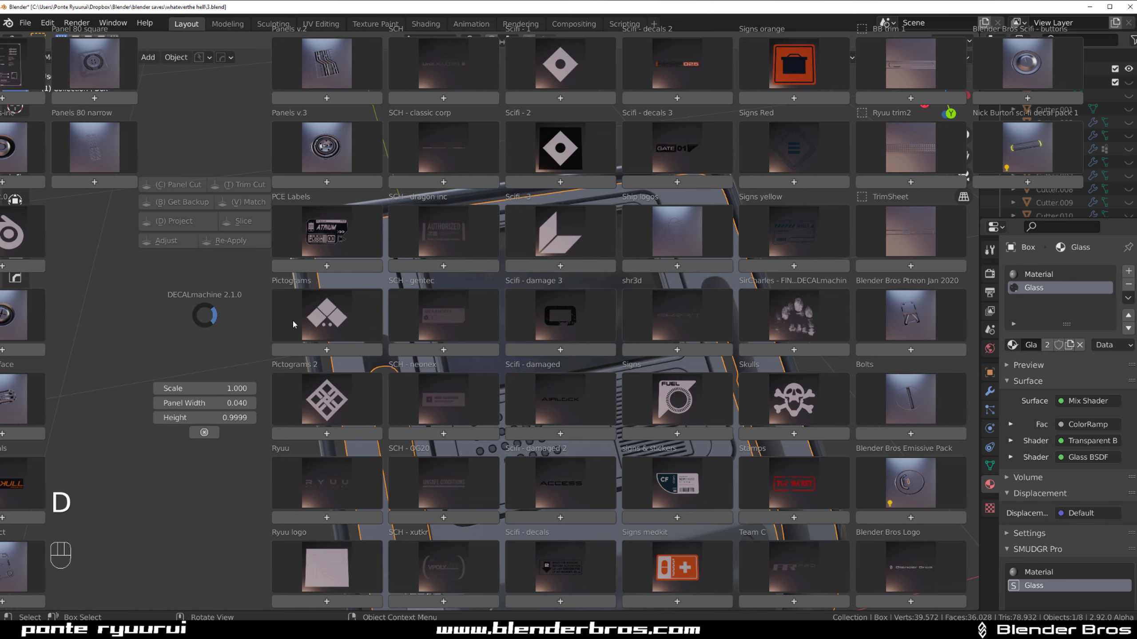
key("d")
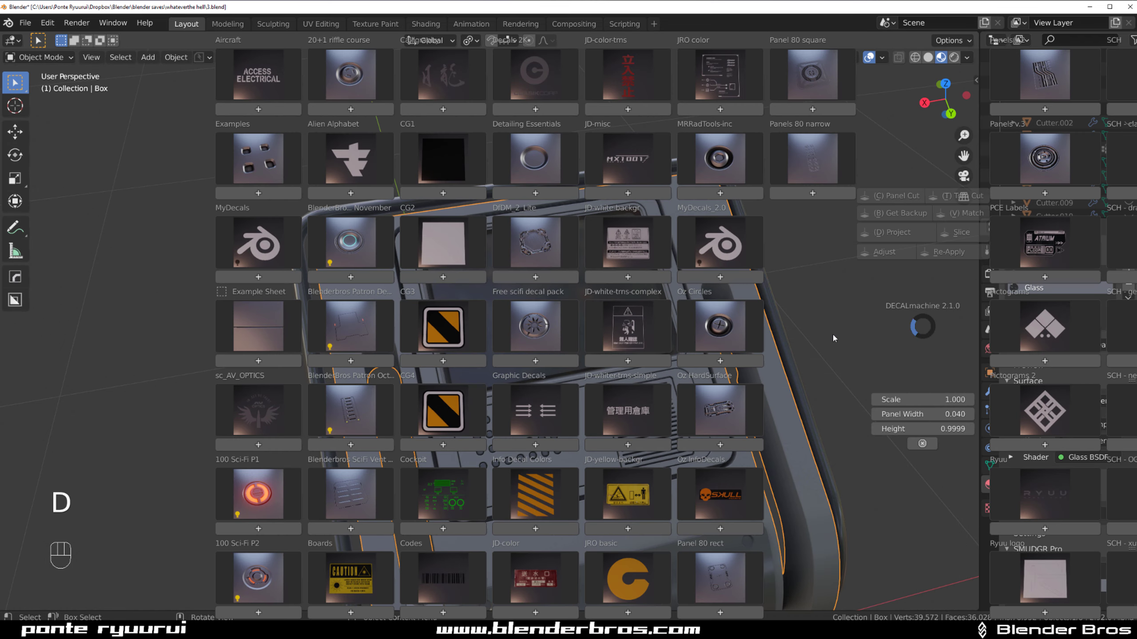
left_click(733, 67)
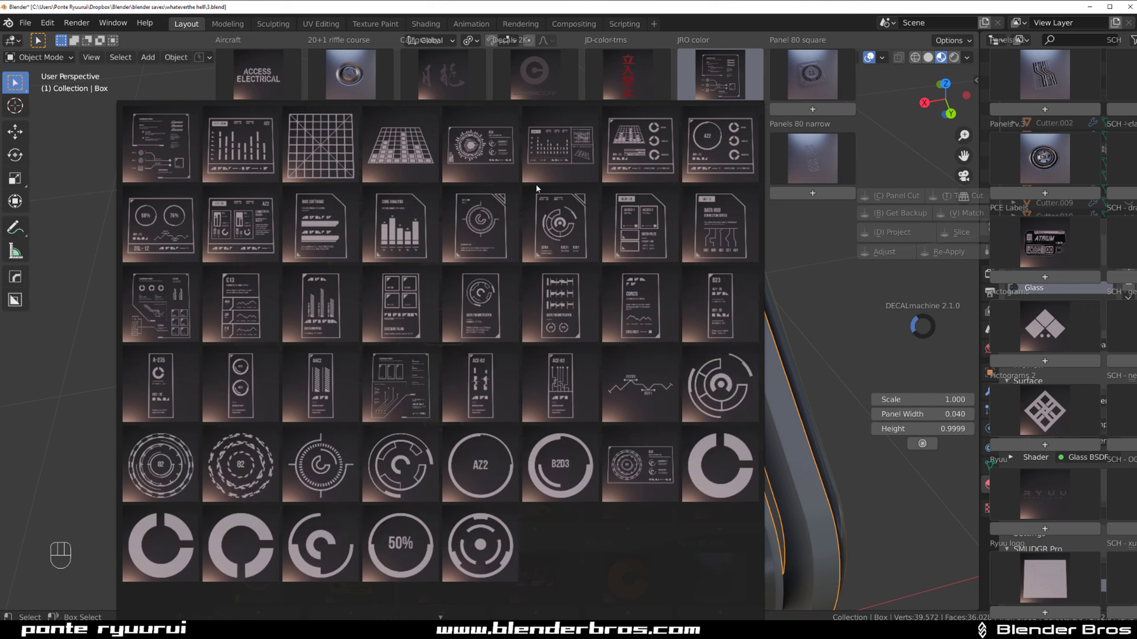
left_click(477, 157)
Move the dashboard decal over the kiosk's head and isolate it together with the screen in local view
key("g")
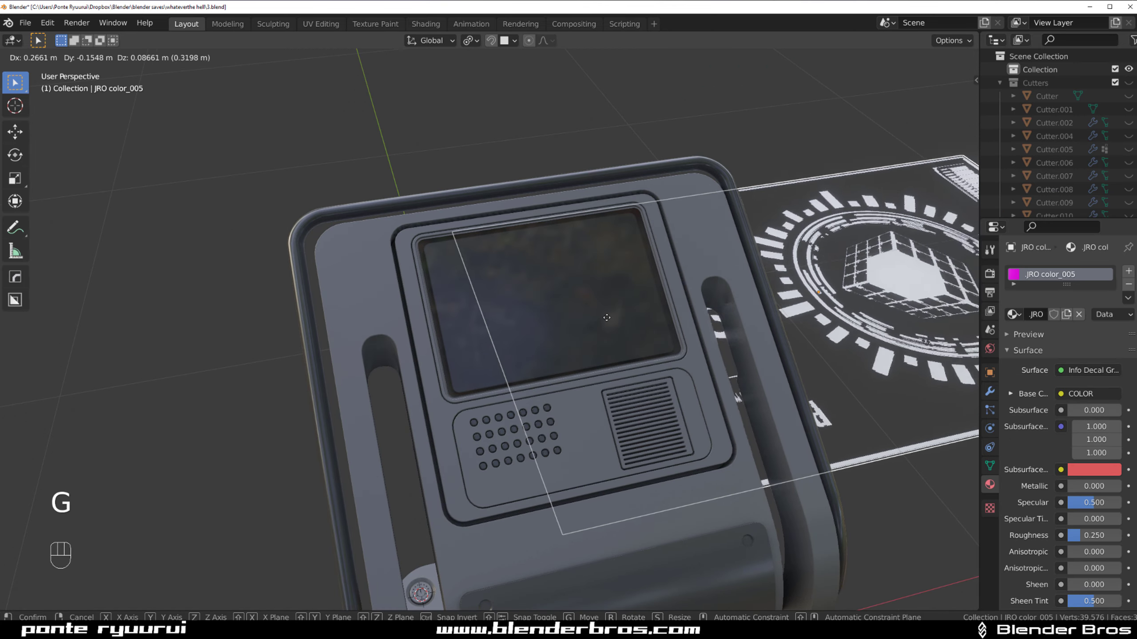
left_click(561, 316)
left_click(537, 309)
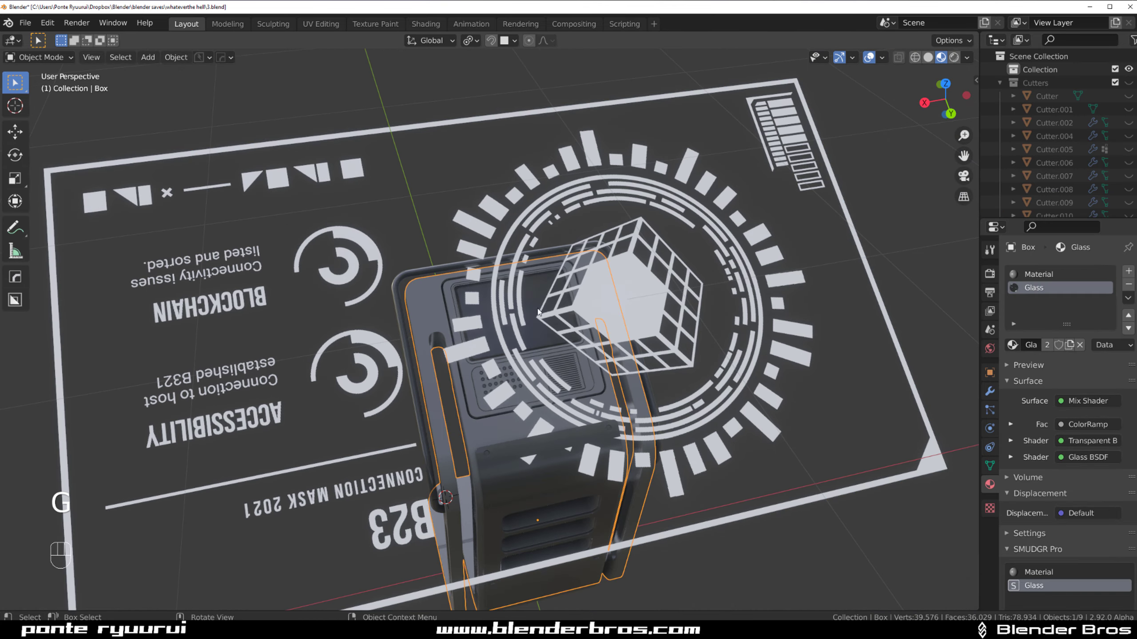
left_click(532, 308)
left_click(531, 309)
left_click(531, 309)
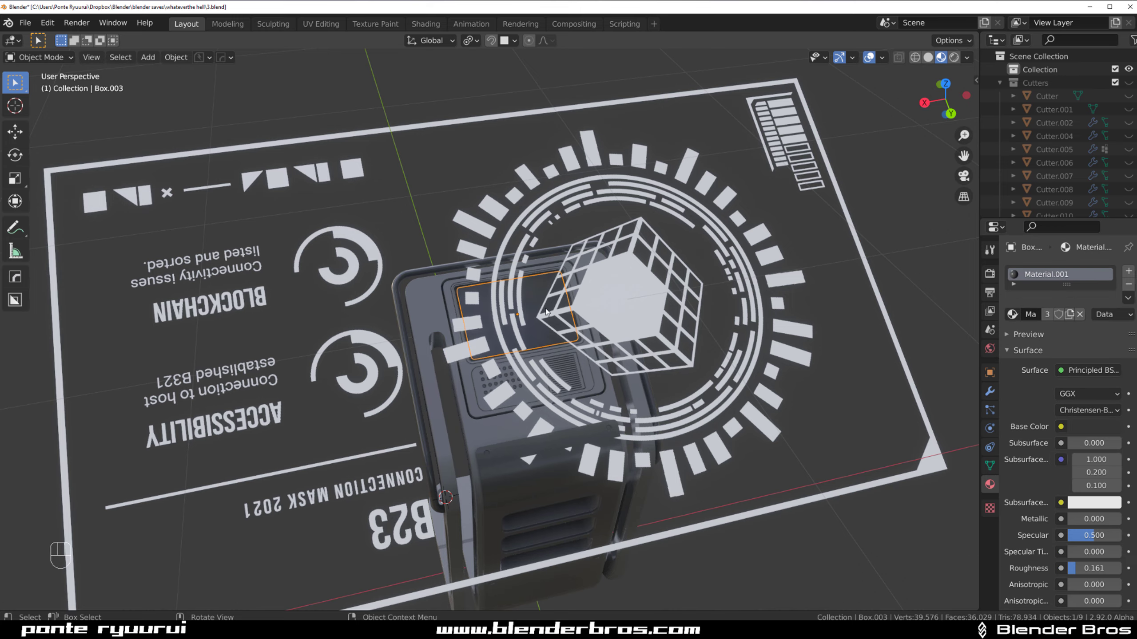
left_click(532, 309, "shift")
key("slash")
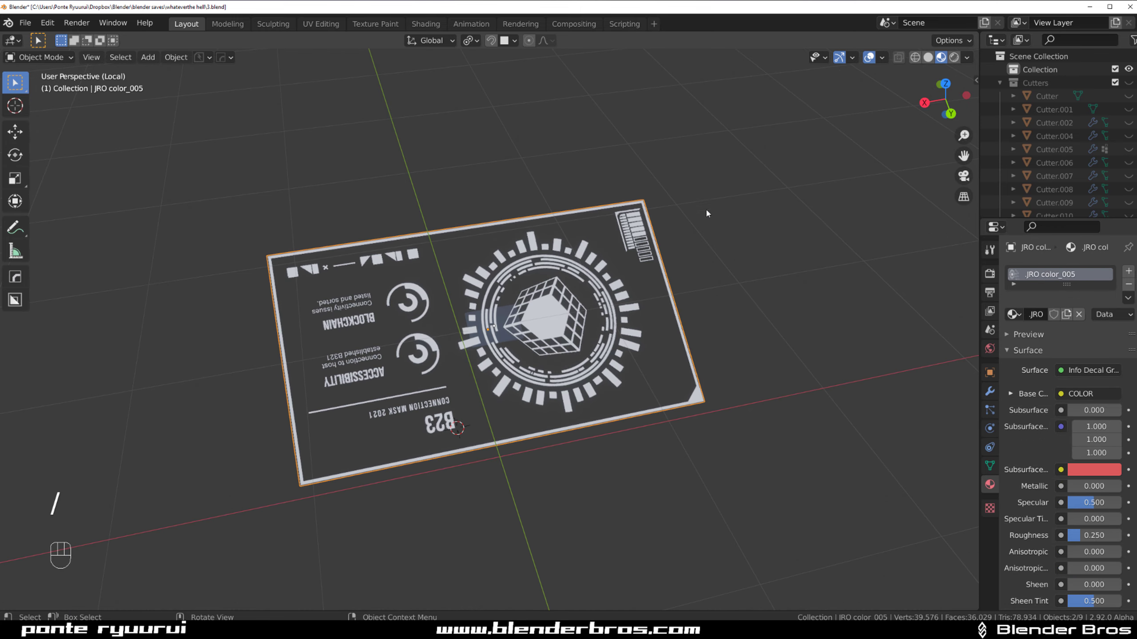
Shrink the decal and move it onto the screen so it fits inside the screen's edges with a narrow margin
left_click(544, 268)
scroll(575, 269, "up", 3)
key("s")
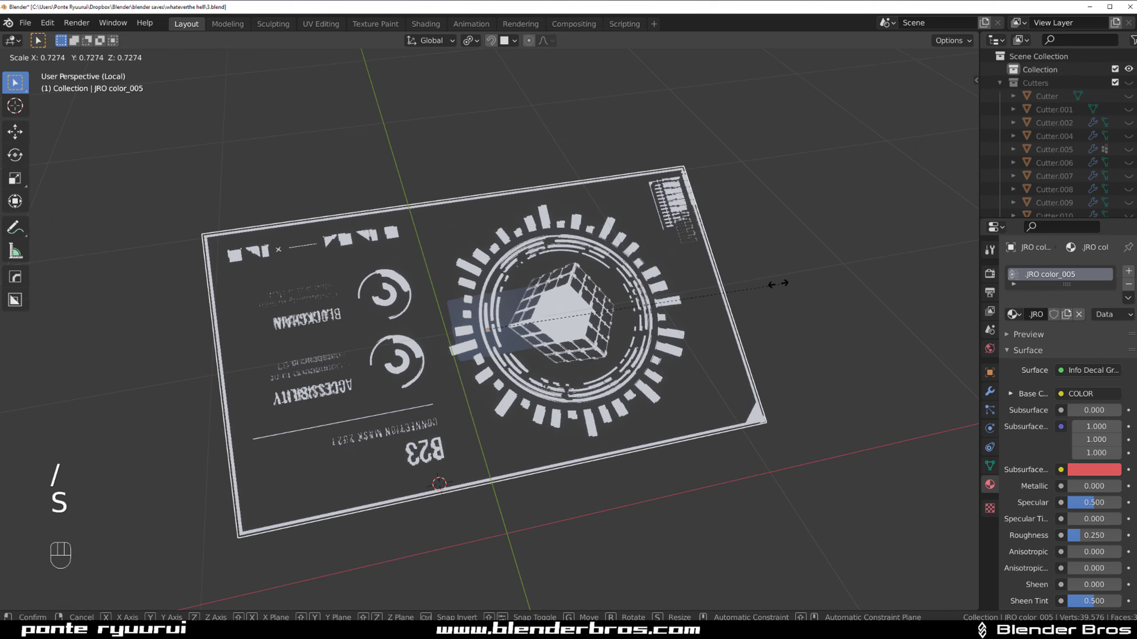
left_click(525, 316)
scroll(525, 316, "up", 5)
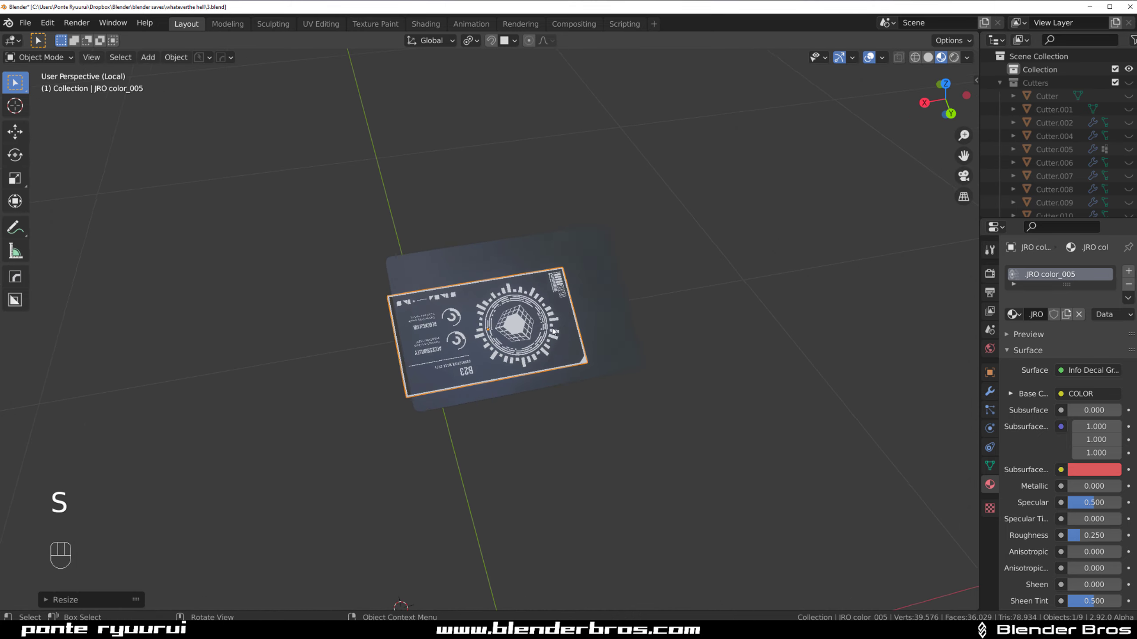
key("g")
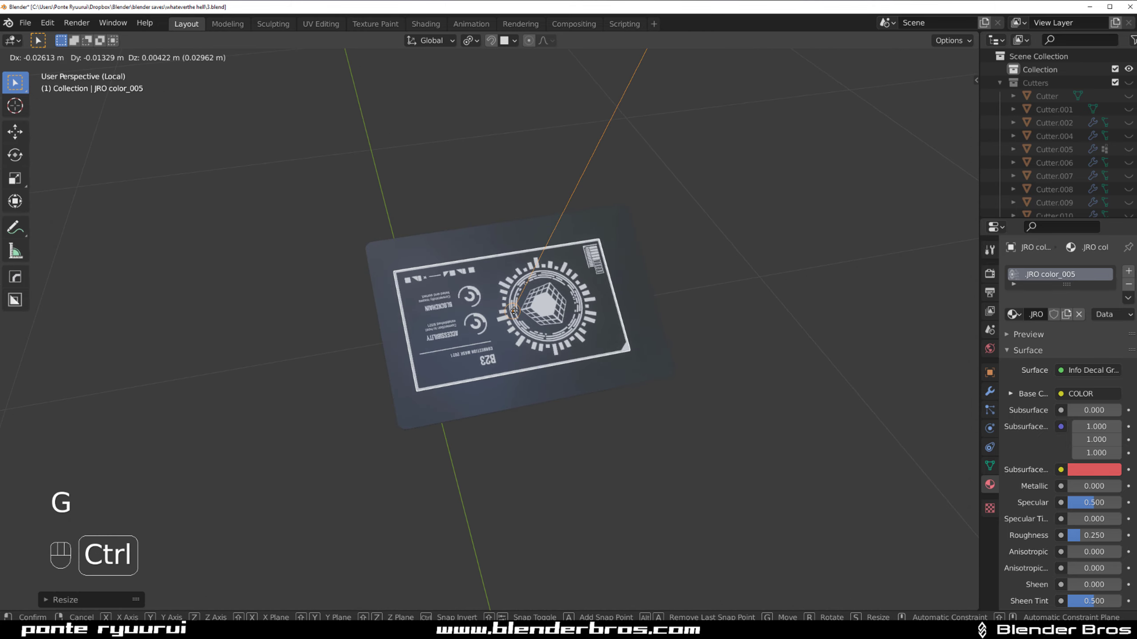
left_click(522, 311)
key("s")
left_click(662, 313)
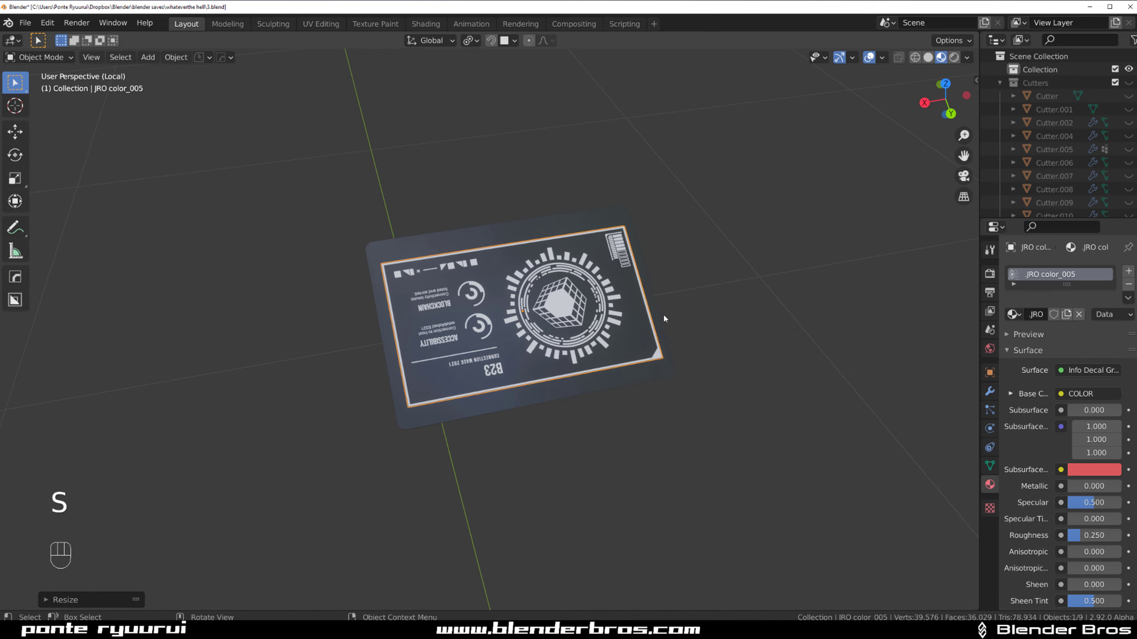
Rotate the decal by -180 degrees with Adjust Decal and enlarge it slightly to fill the screen
key("d")
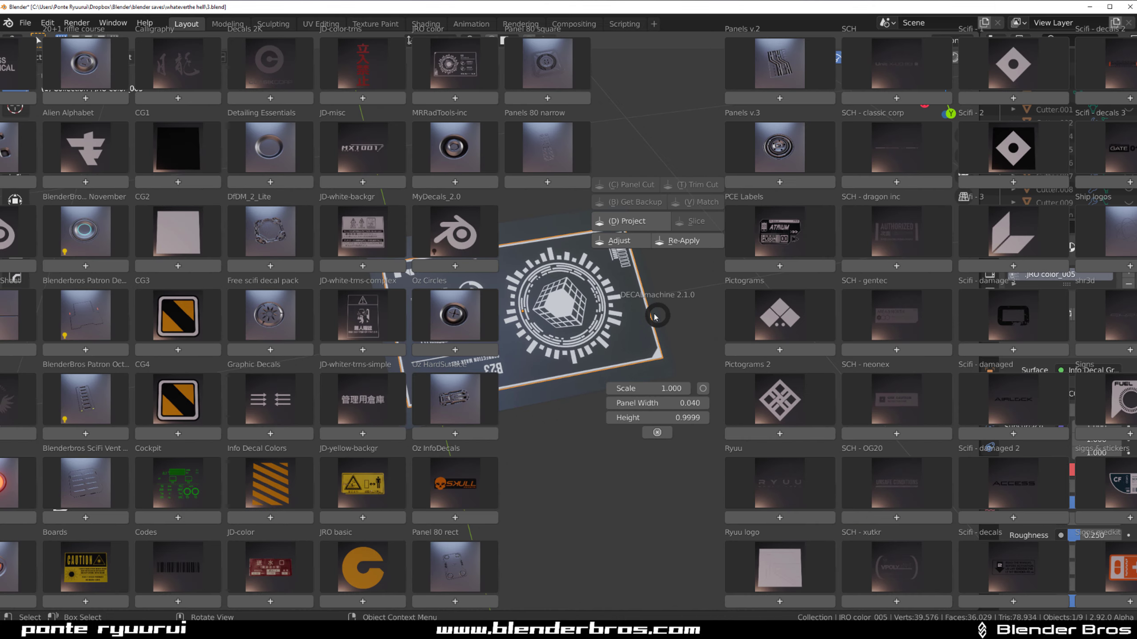
left_click(624, 244)
scroll(627, 244, "down", 4)
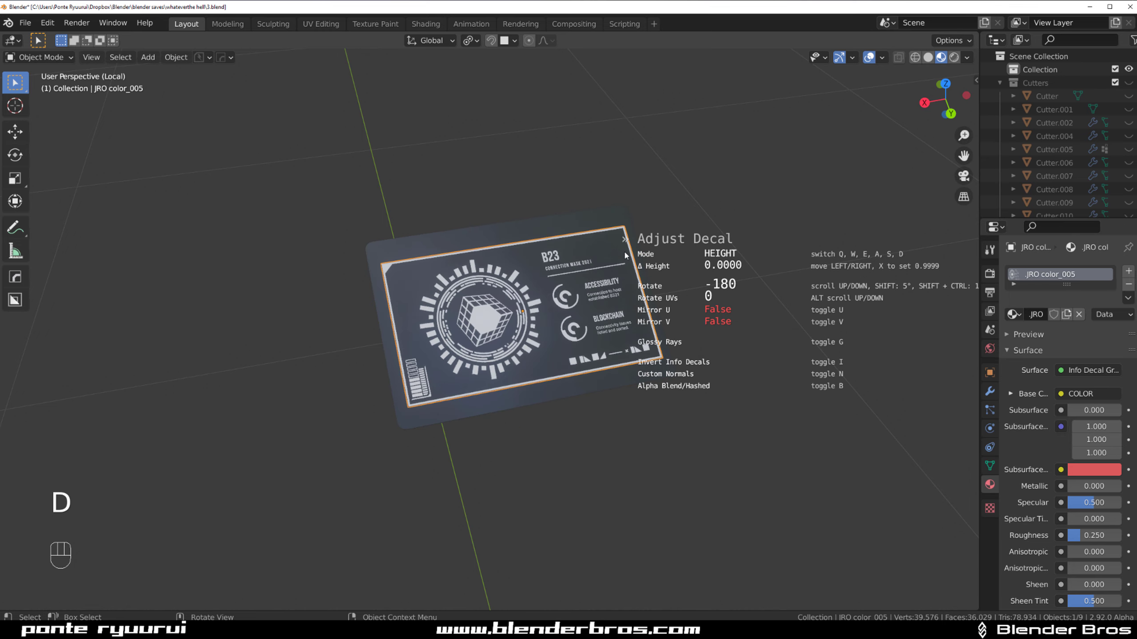
left_click(698, 254)
key("s")
left_click(706, 249)
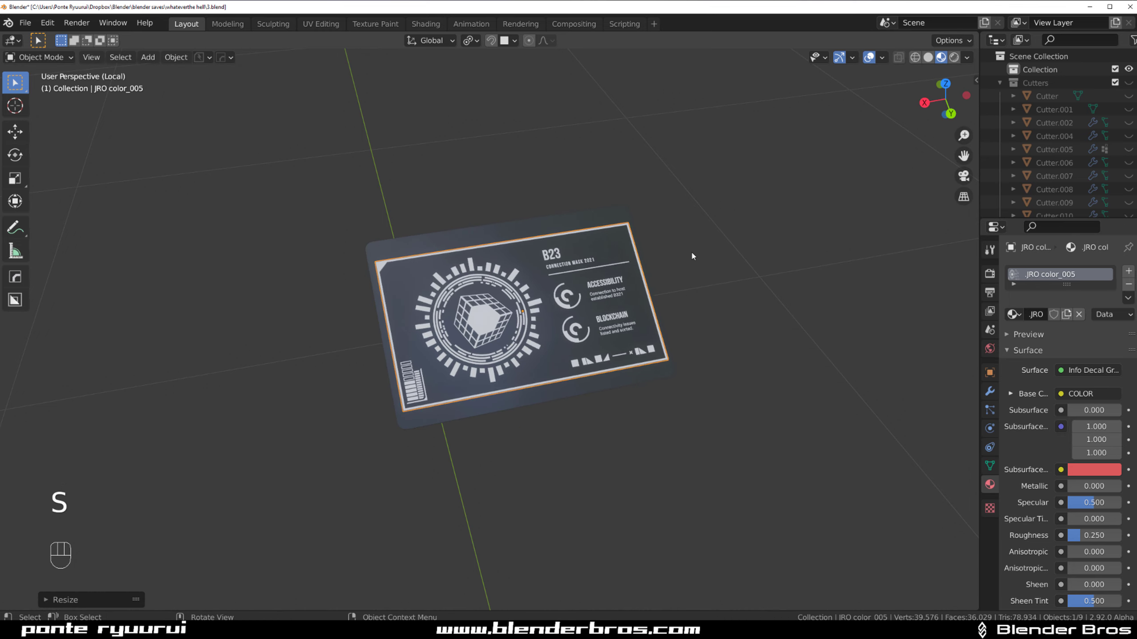
Project the dashboard decal onto the screen surface with DECALmachine
key("d")
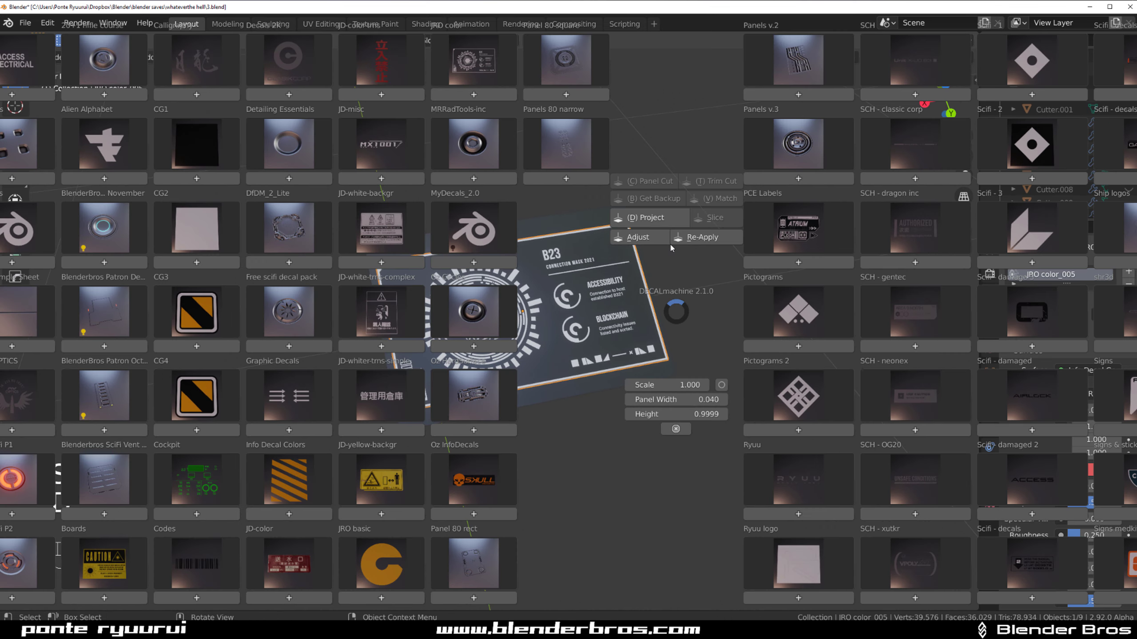
left_click(646, 215)
scroll(662, 233, "up", 3)
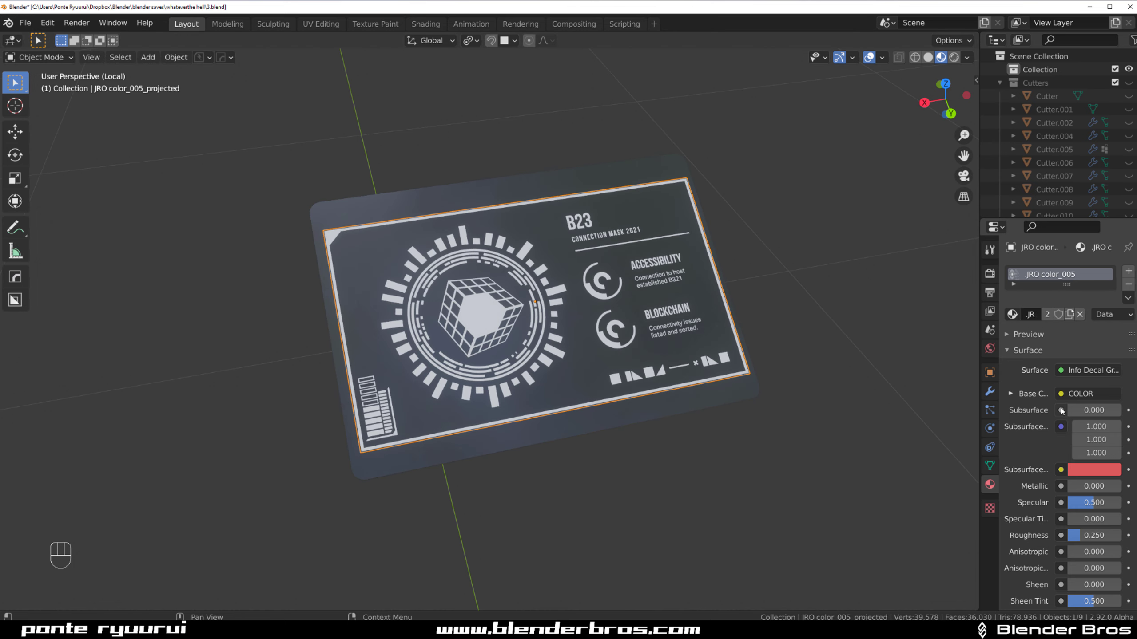
Set the projected decal's Subsurface to 1.000 with a bright cyan-blue subsurface color and exit local view
left_click(1094, 470)
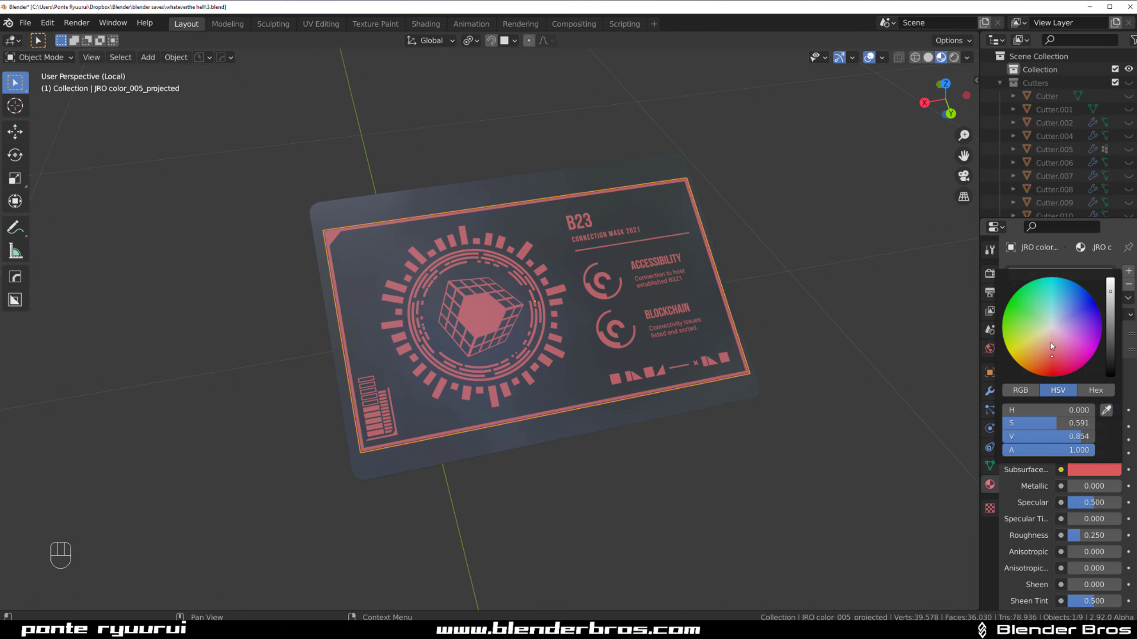
left_click(1029, 364)
left_click_drag(1029, 364, 1026, 374)
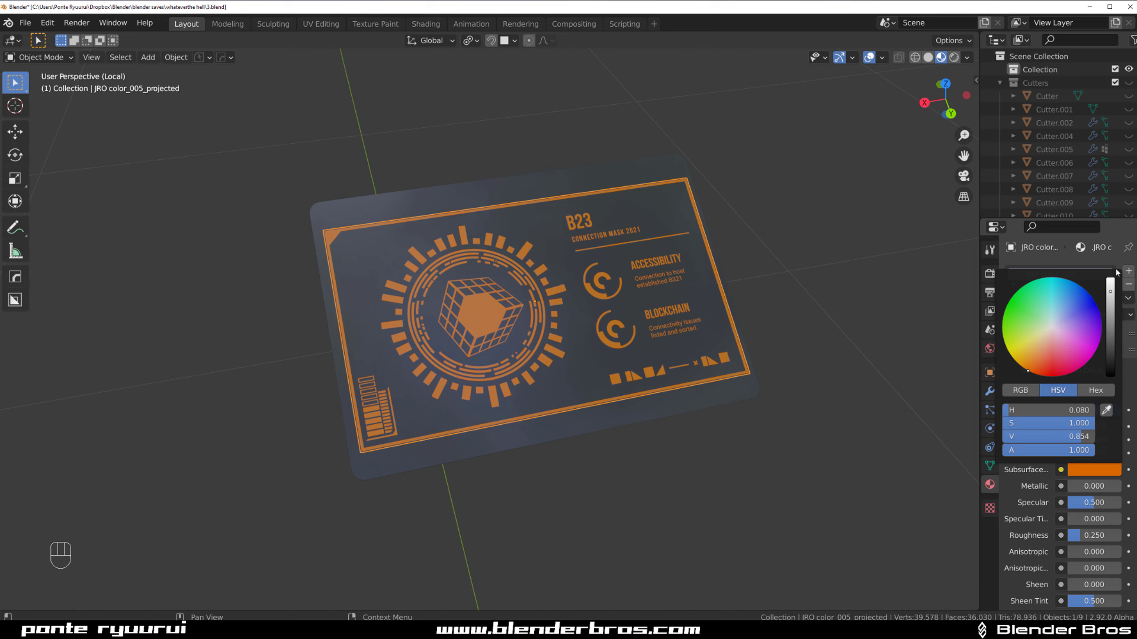
left_click_drag(1110, 291, 1113, 261)
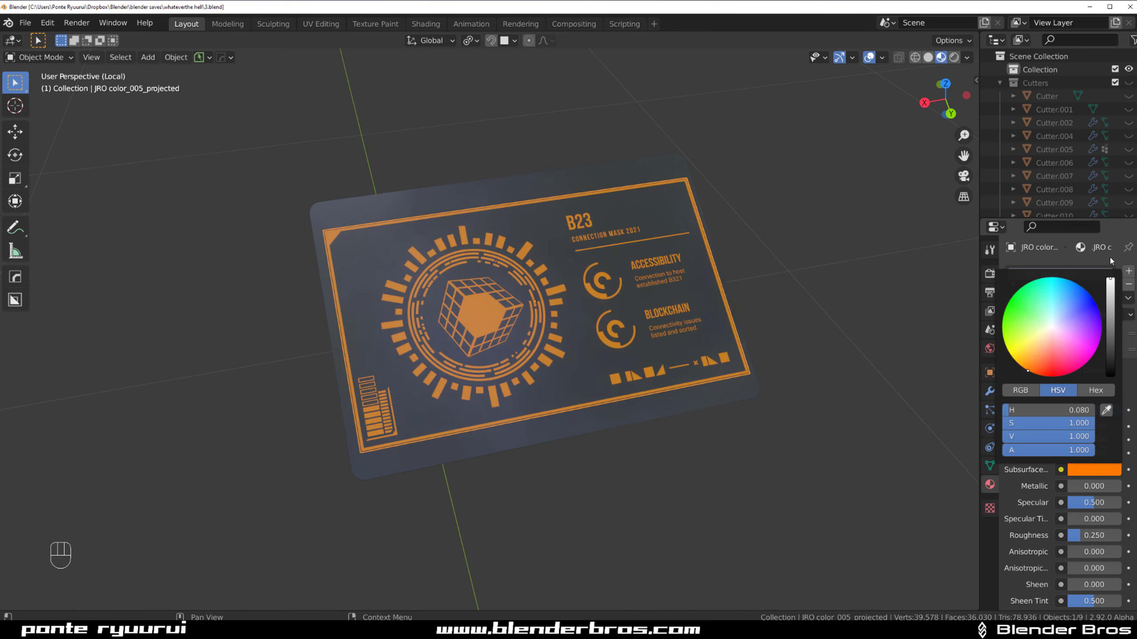
mouse_move(1046, 361)
left_mouse_down()
mouse_move(1017, 353)
mouse_move(1049, 323)
mouse_move(1066, 279)
left_mouse_up()
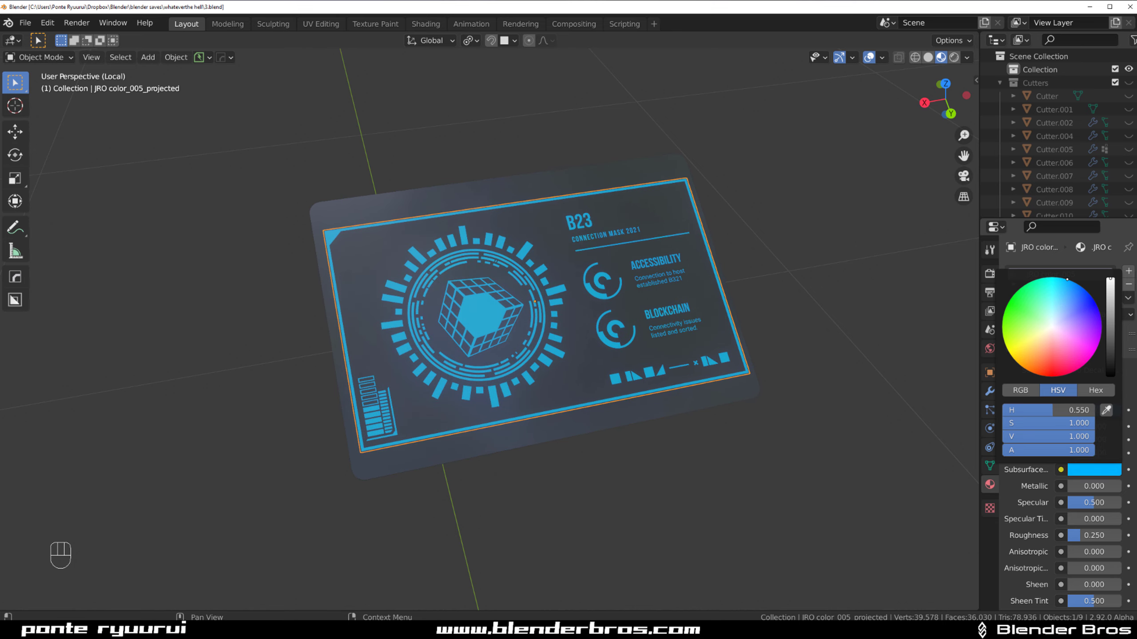
key("KP_Divide")
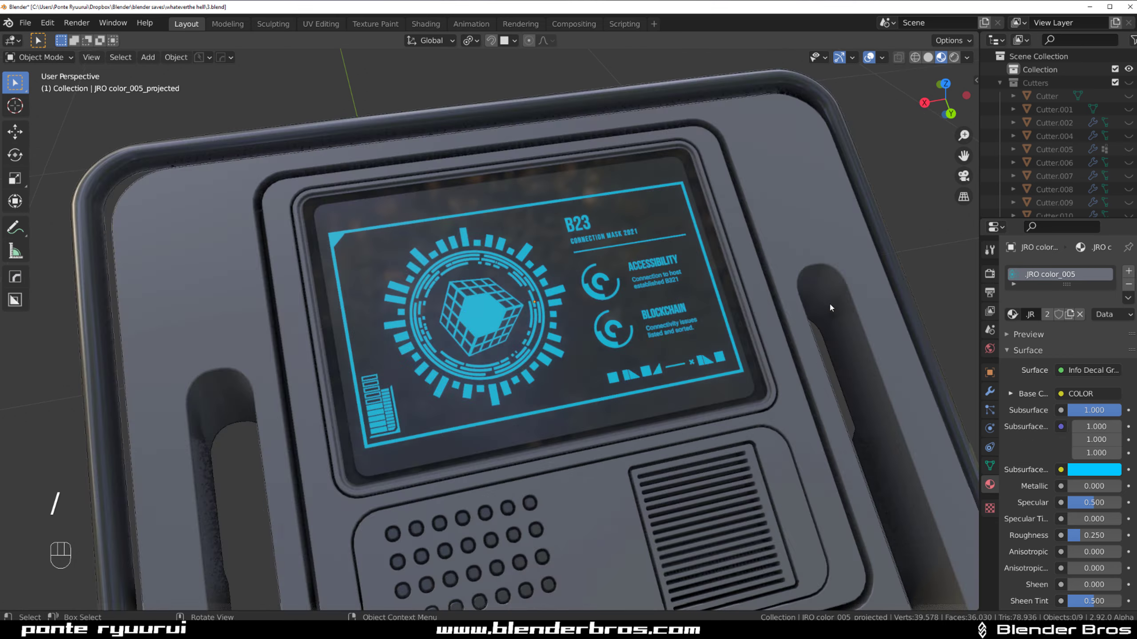
Add a mesh plane as a floor under the kiosk and scale it up to about 1.6 times its size
middle_click_drag(708, 299, 769, 255)
middle_click_drag(726, 331, 605, 328)
key("KP_5")
key("KP_5")
key("shift+a")
mouse_move(605, 329)
left_click(708, 341)
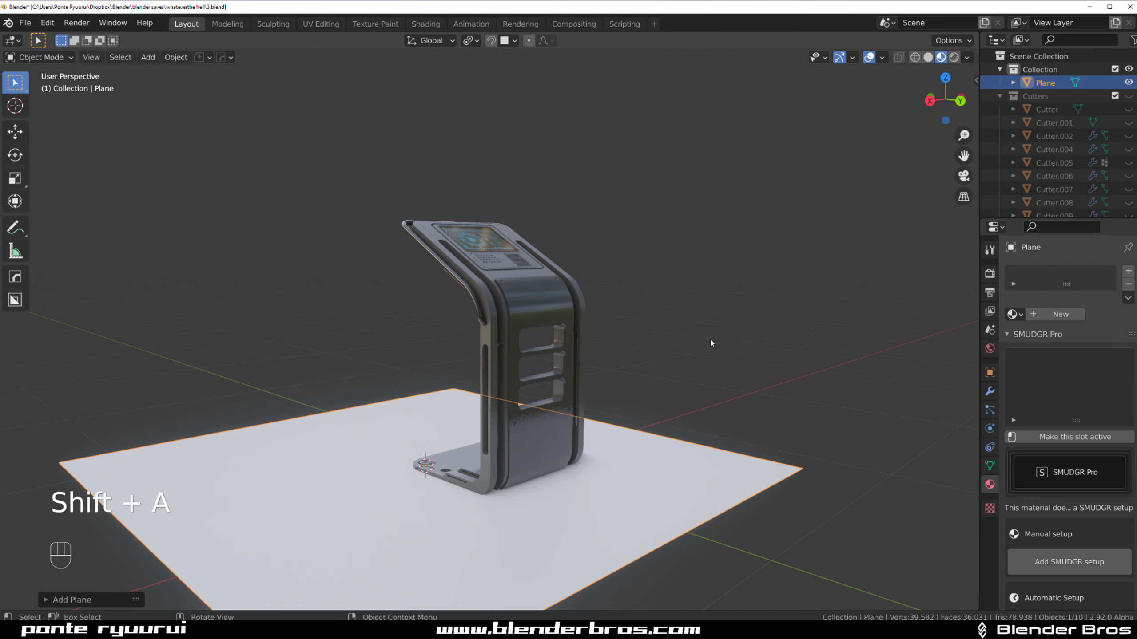
key("s")
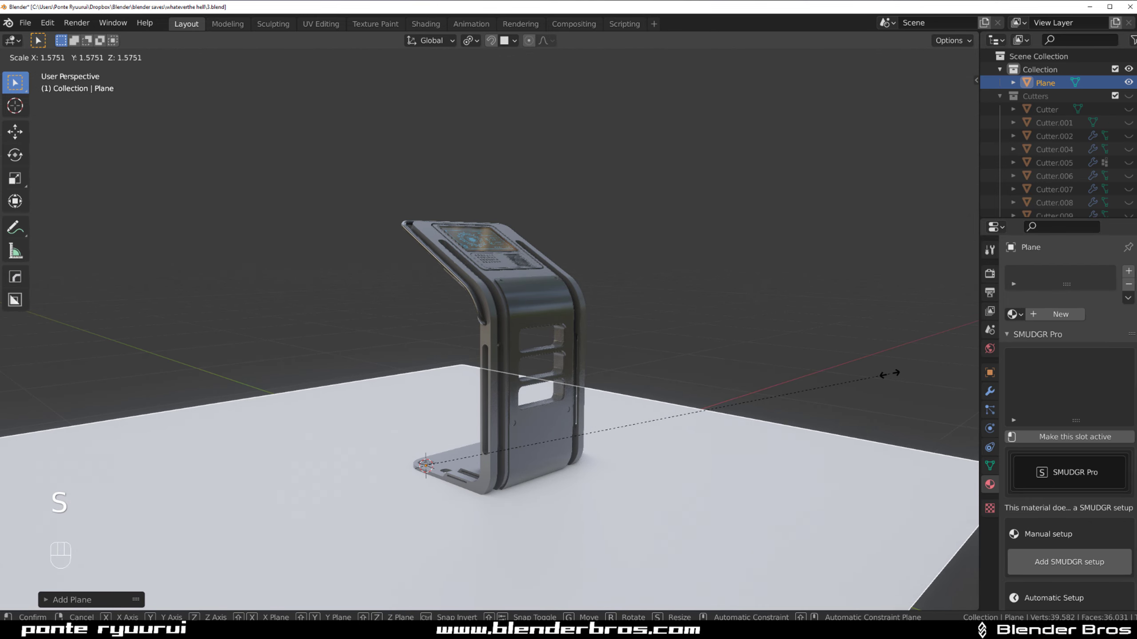
left_click(805, 370)
Give the floor plane a thin thickness with a HardOps Solidify modifier
key("q")
left_click(783, 325)
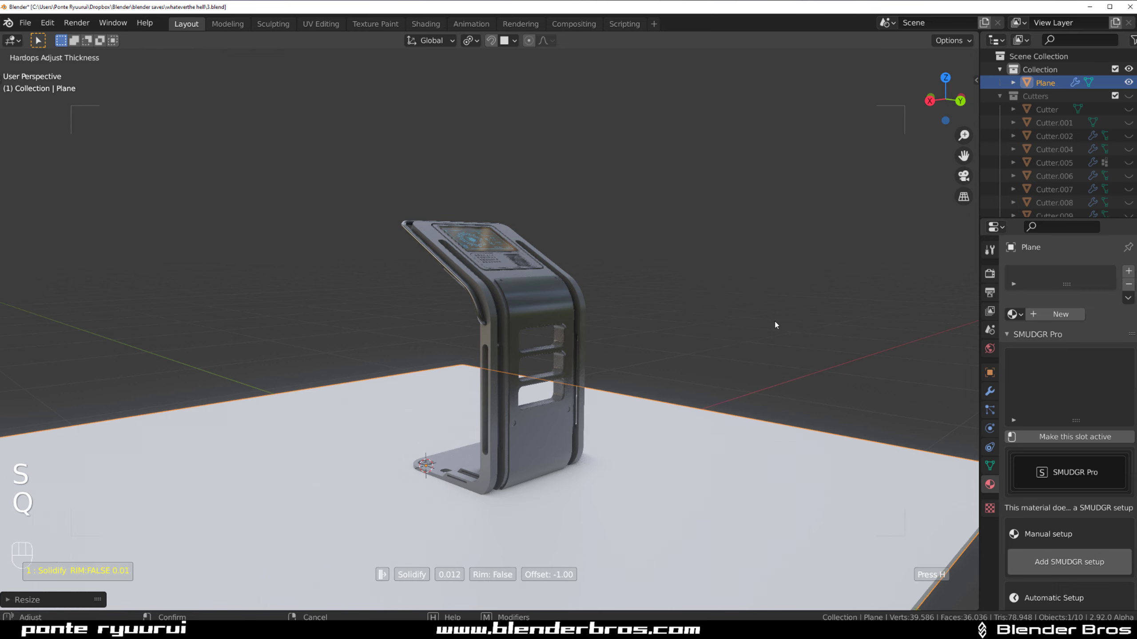
left_click(751, 328)
Assign a new blank material to the floor plane
middle_click(730, 322, "alt")
key("alt+m")
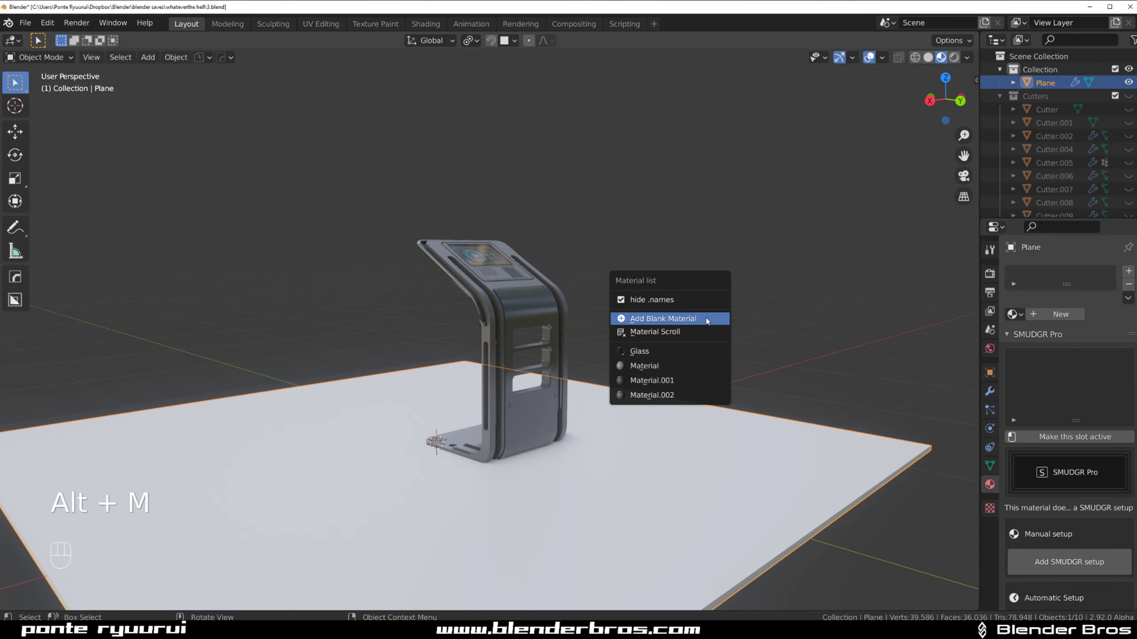
left_click(706, 317)
middle_click_drag(580, 321, 670, 311)
key("KP_5")
key("KP_5")
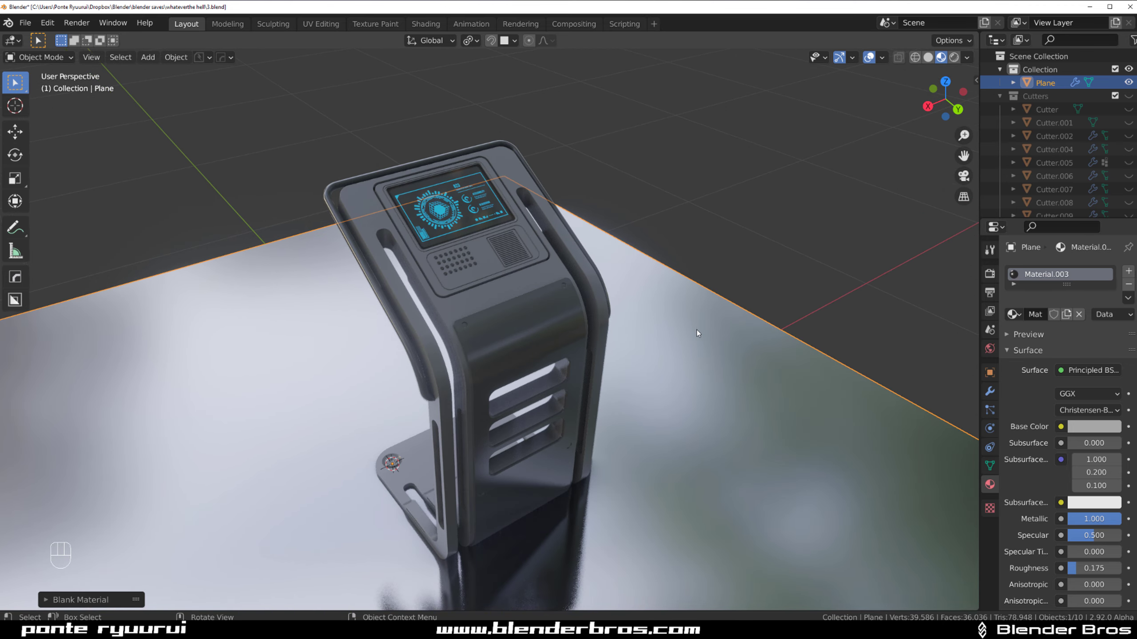
Scale the floor plane up until it fills the whole background behind the kiosk
key("s")
right_click(671, 279)
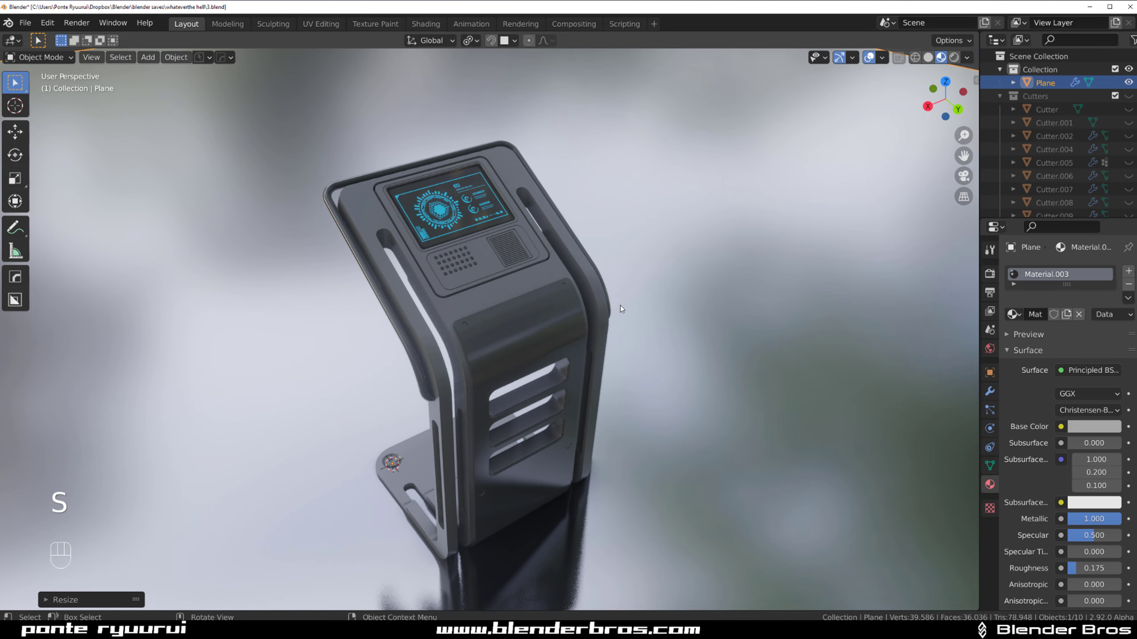
key("s")
left_click(601, 316)
key("KP_5")
key("KP_5")
key("KP_5")
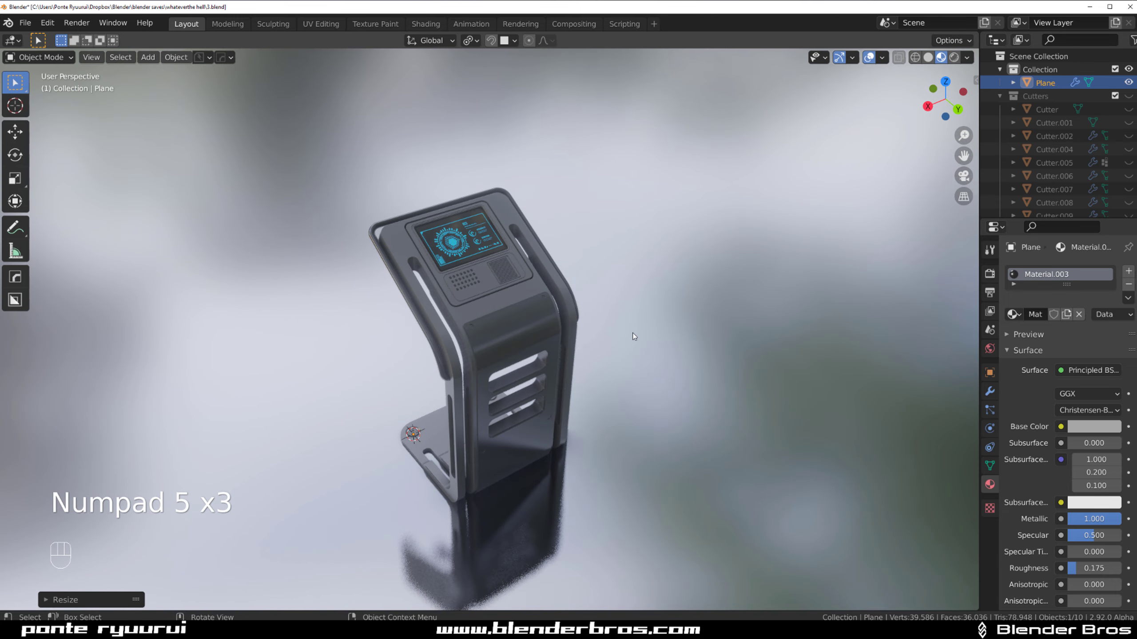
Create a camera from the current view, lock it to the view and reframe the kiosk in the left half of the frame
key("Page_Down")
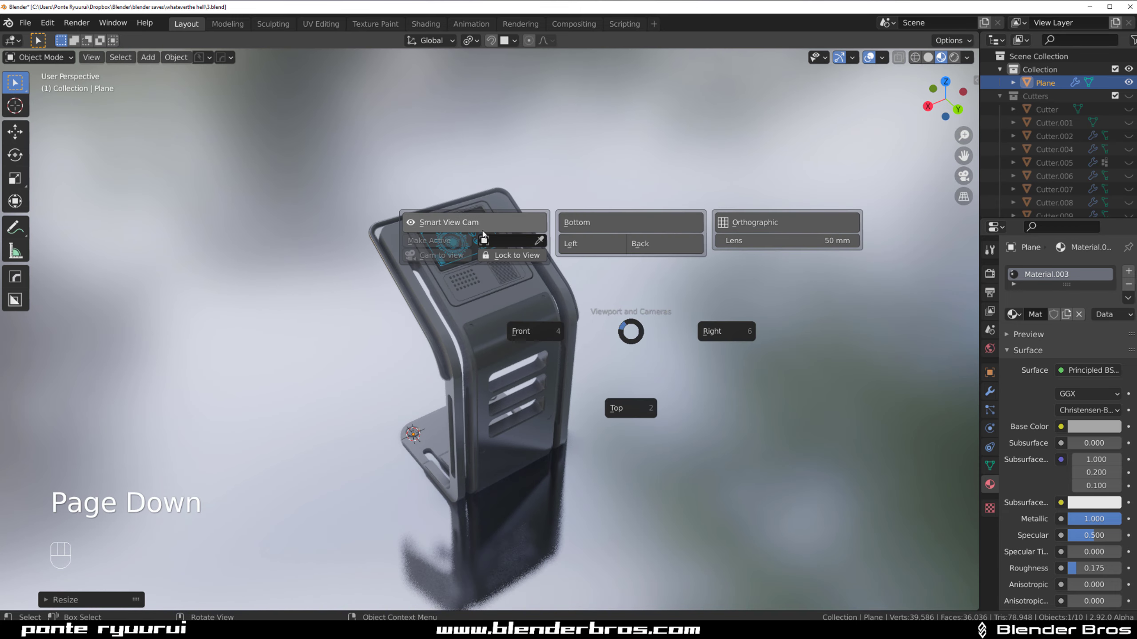
left_click(483, 230)
key("Page_Down")
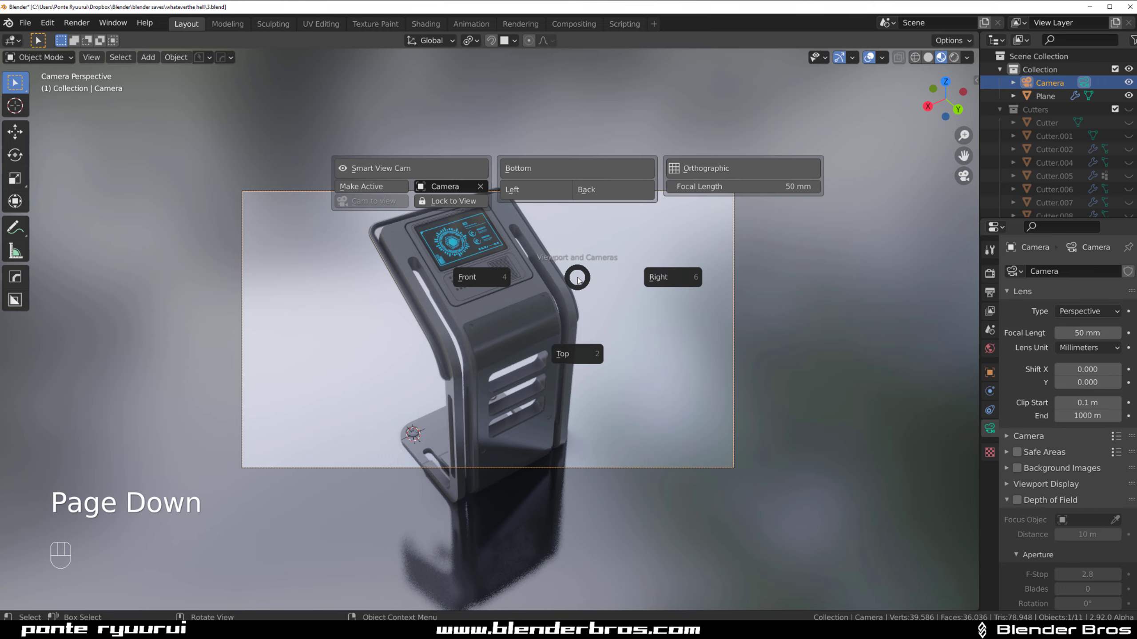
left_click(464, 201)
middle_click_drag(559, 265, 550, 222, "ctrl")
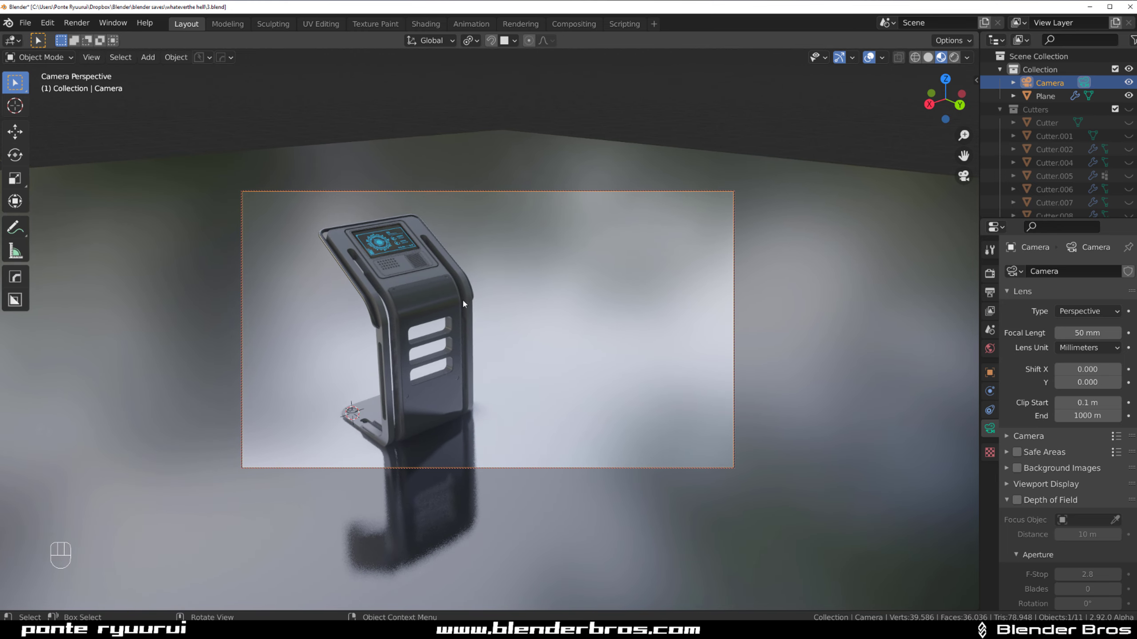
middle_click_drag(470, 306, 533, 278, "shift")
Scale the floor plane up slightly so that it fills the camera frame behind the kiosk
left_click(443, 292)
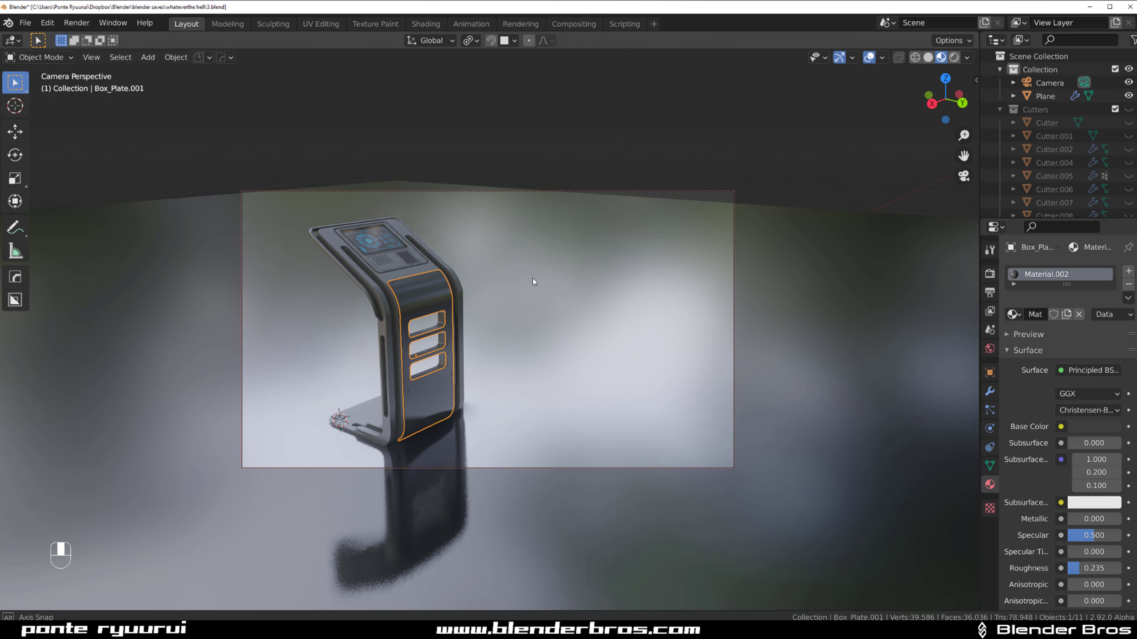
left_click(598, 266)
key("s")
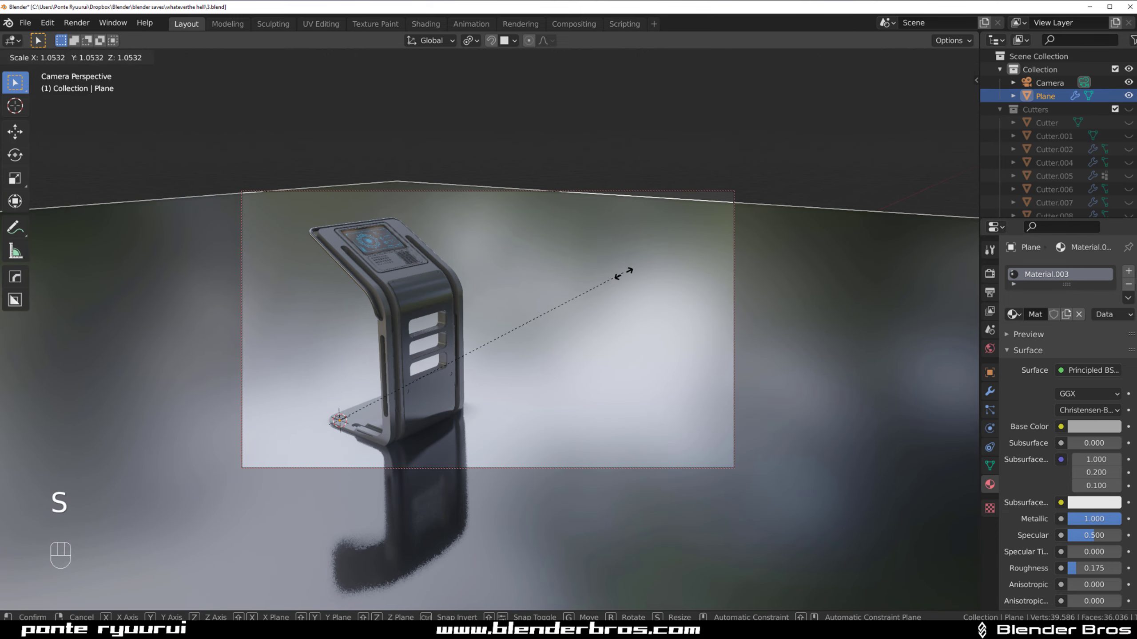
left_click(562, 279)
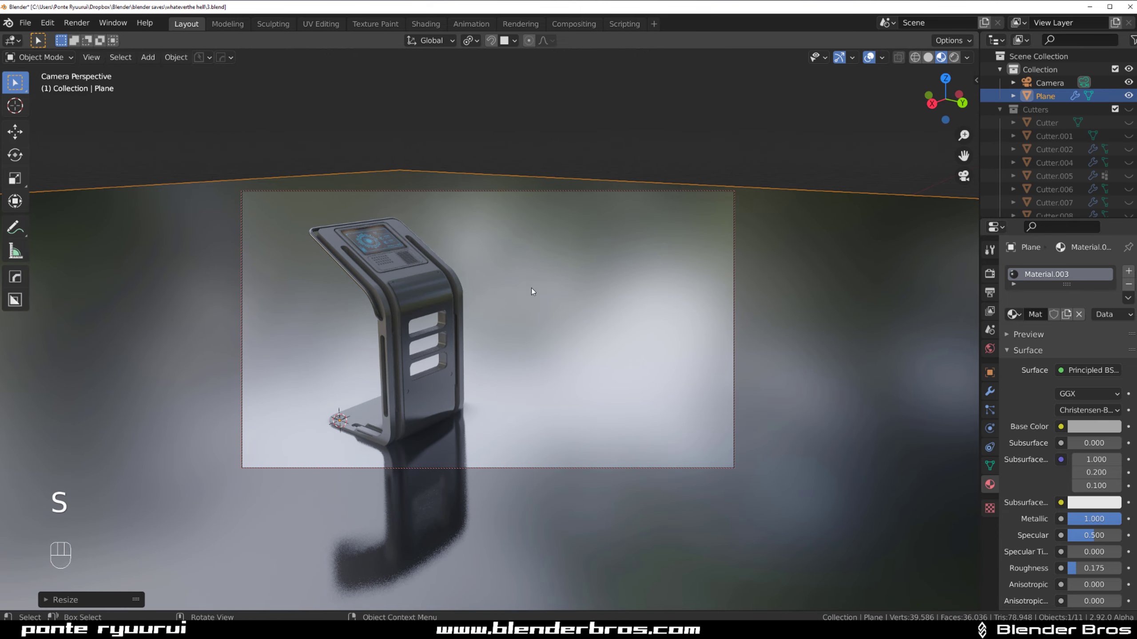
key("shift")
Show the scene with rendered shading and set the render engine to Eevee
left_click(954, 57)
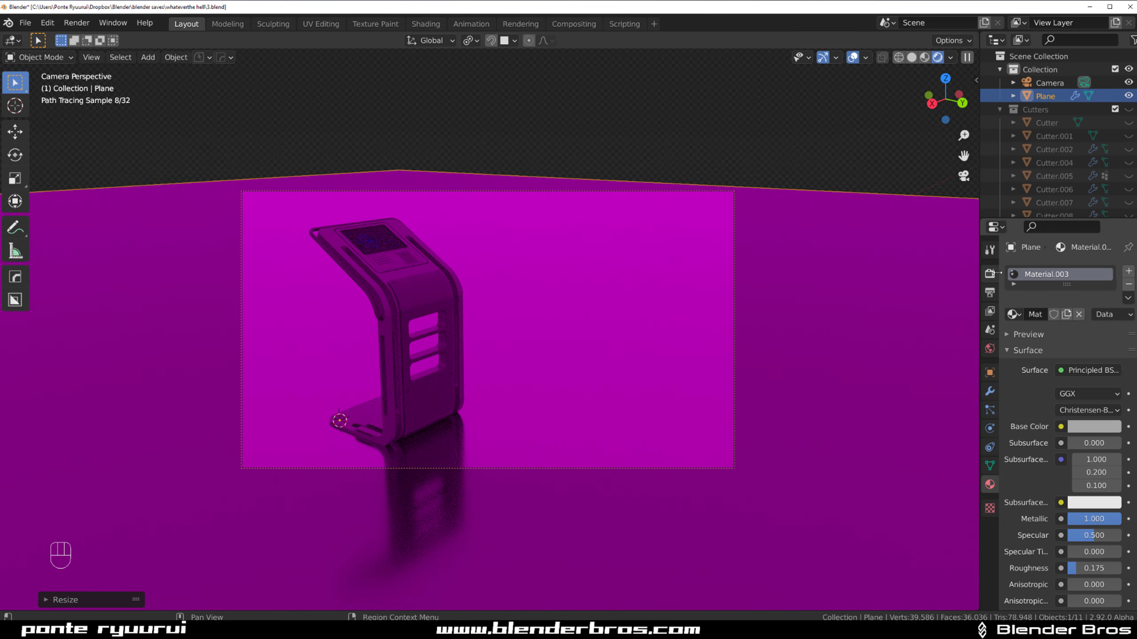
left_click(989, 274)
left_click(1094, 271)
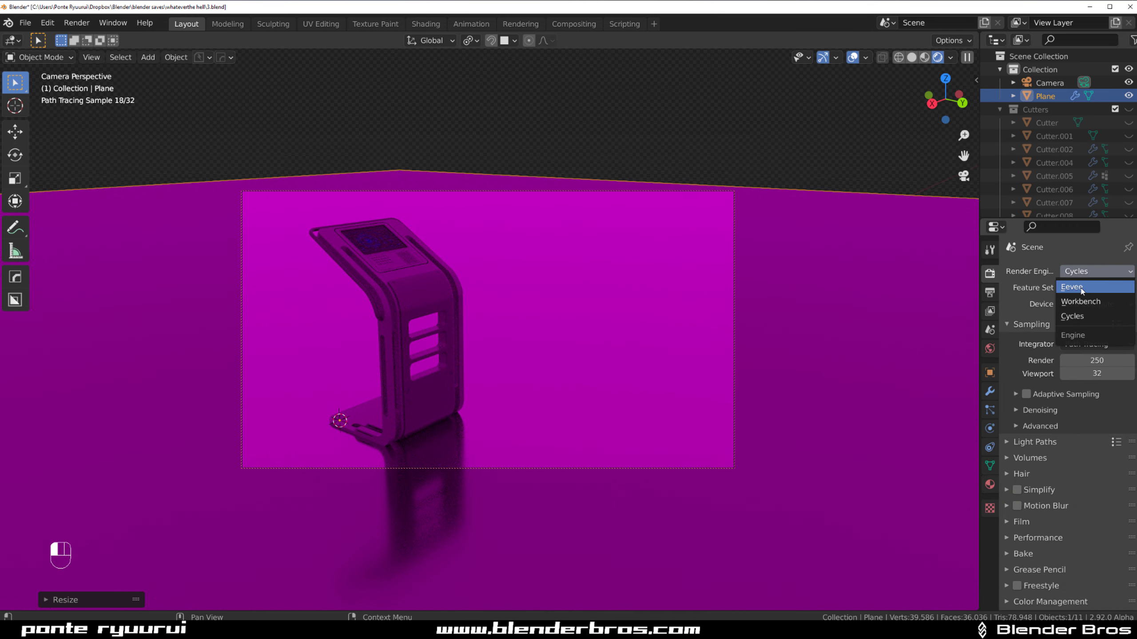
left_click(1087, 287)
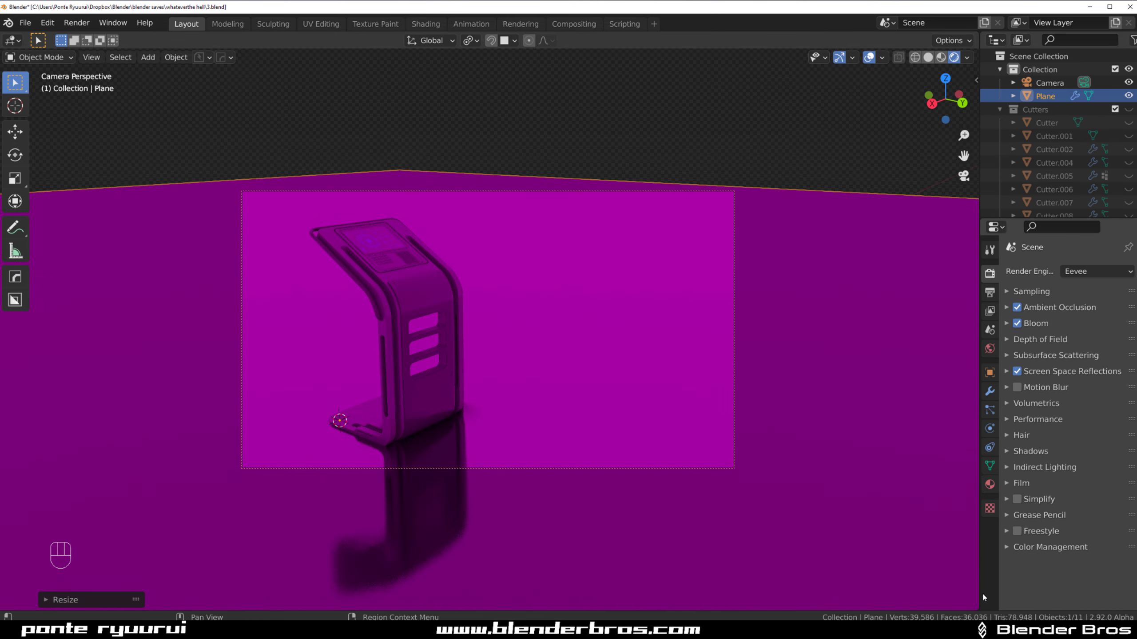
Split off a second area below the 3D view and make it a Shader Editor showing the World nodes
left_click_drag(978, 541, 979, 542)
left_click_drag(995, 407, 995, 412)
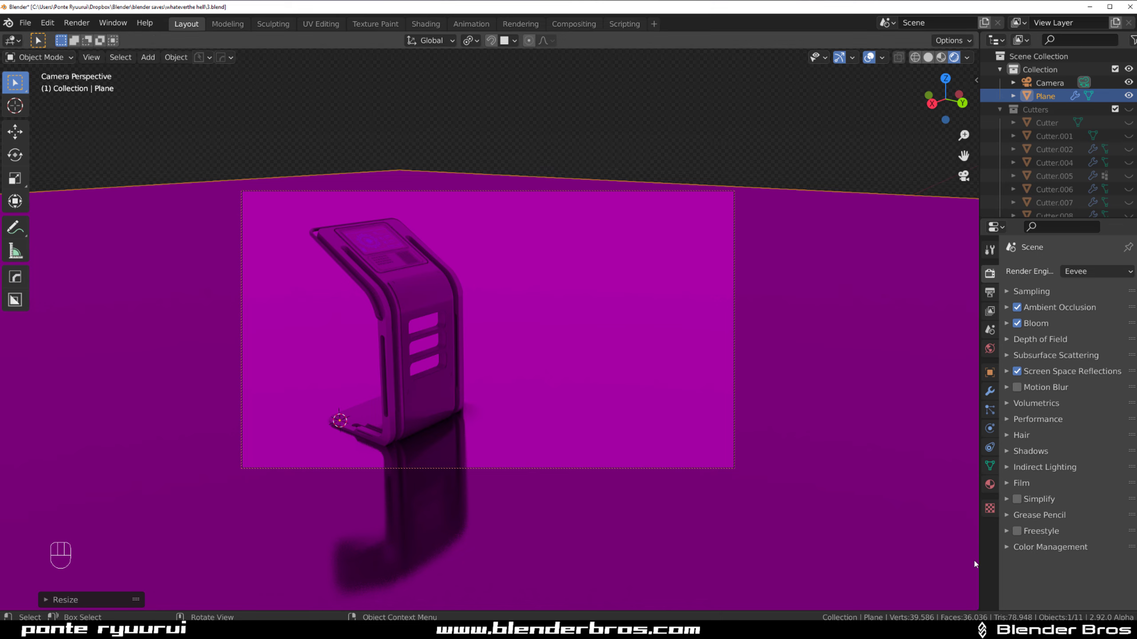
mouse_move(977, 610)
left_mouse_down()
mouse_move(940, 555)
mouse_move(627, 419)
mouse_move(268, 393)
mouse_move(10, 414)
left_mouse_up()
left_click(12, 399)
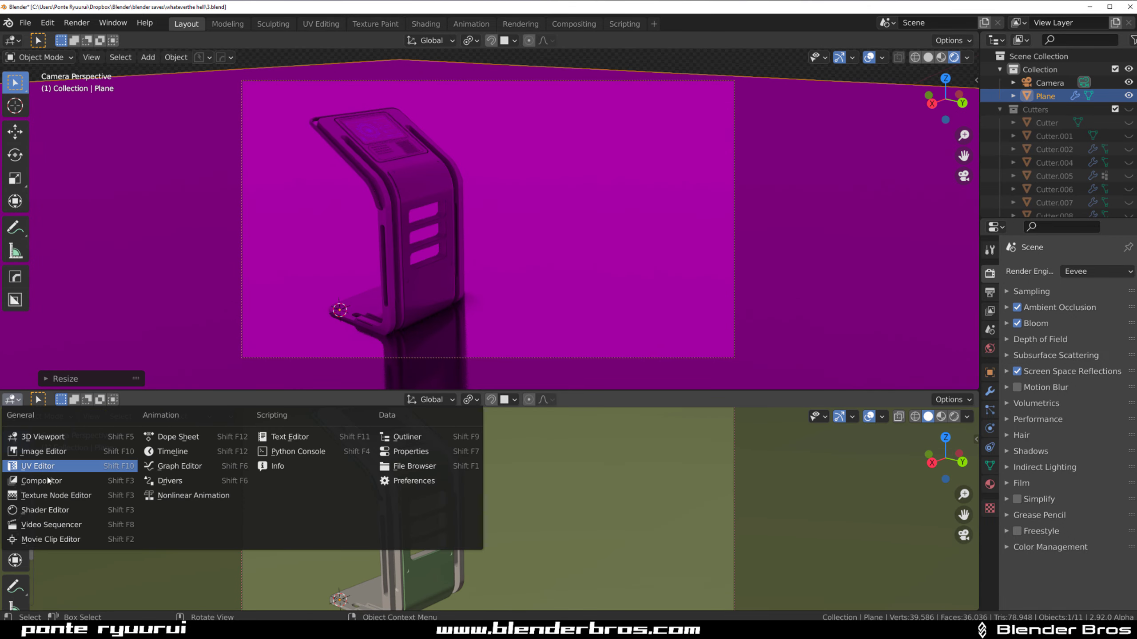
left_click(106, 507)
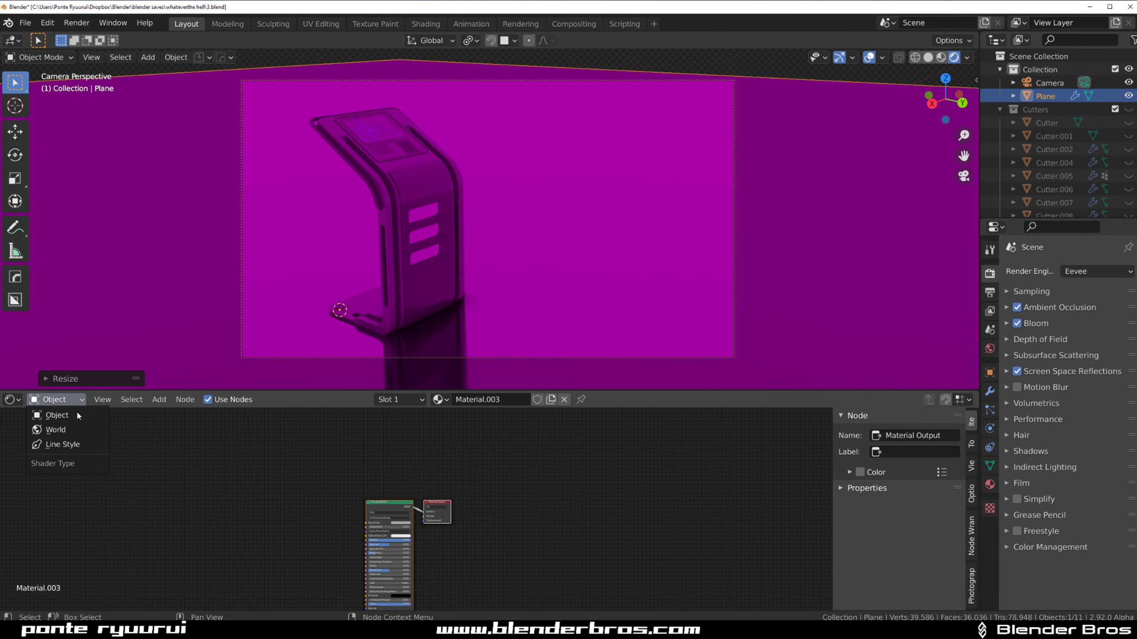
left_click(75, 429)
Replace the world's environment texture with top_rim_high_a.hdr and set its Z rotation to 544°
scroll(172, 490, "up", 5)
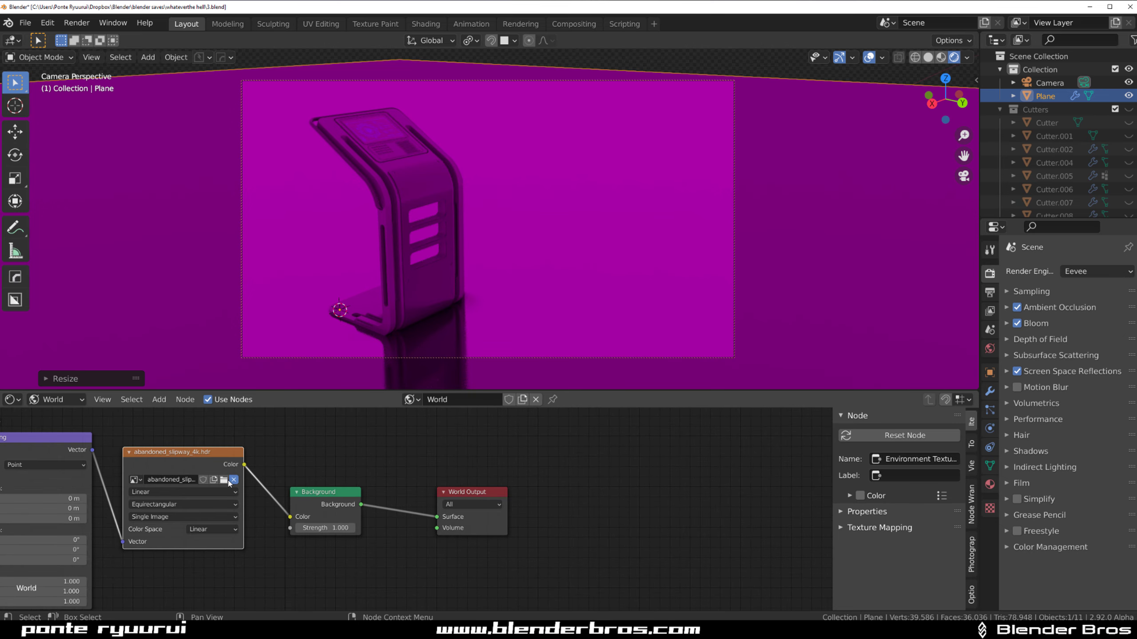
left_click(233, 480)
left_click(219, 482)
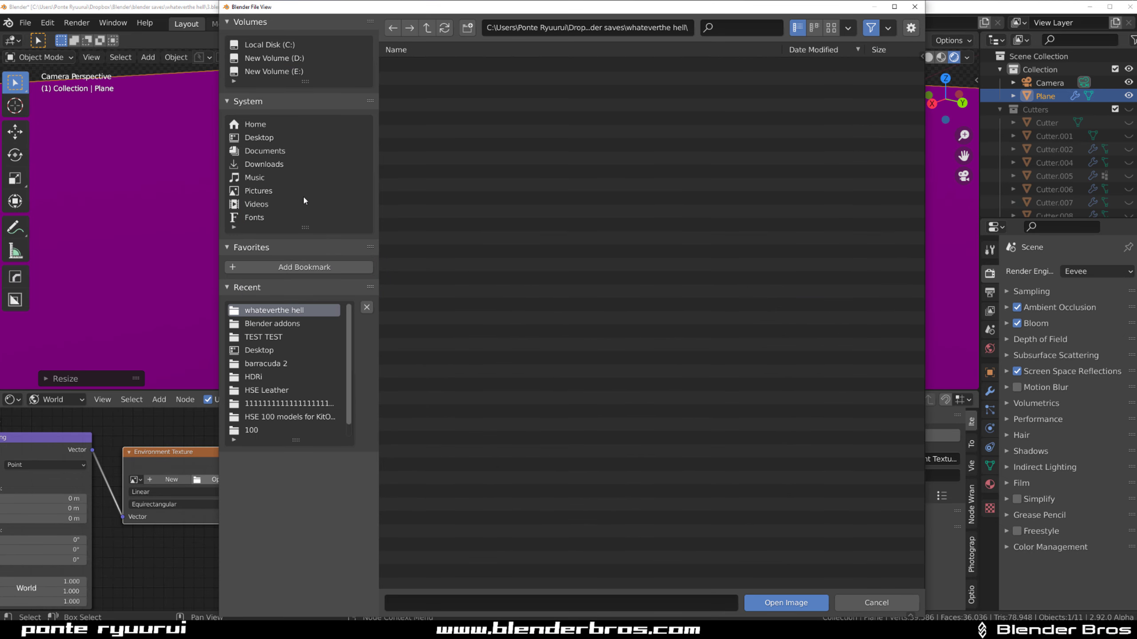
left_click(279, 374)
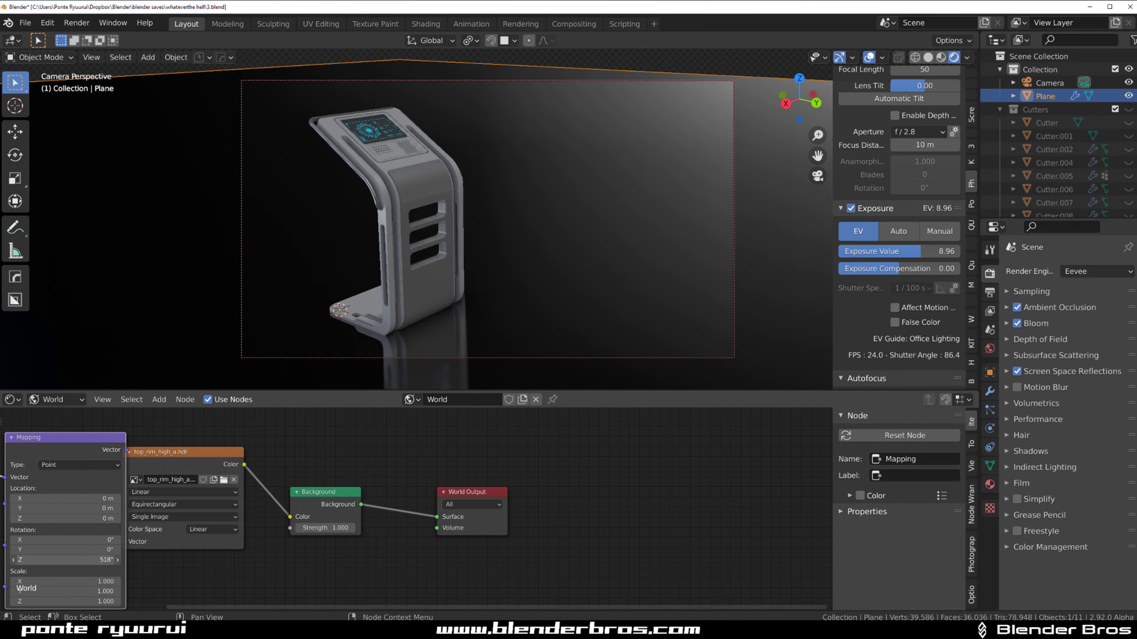
left_click_drag(65, 560, 102, 560)
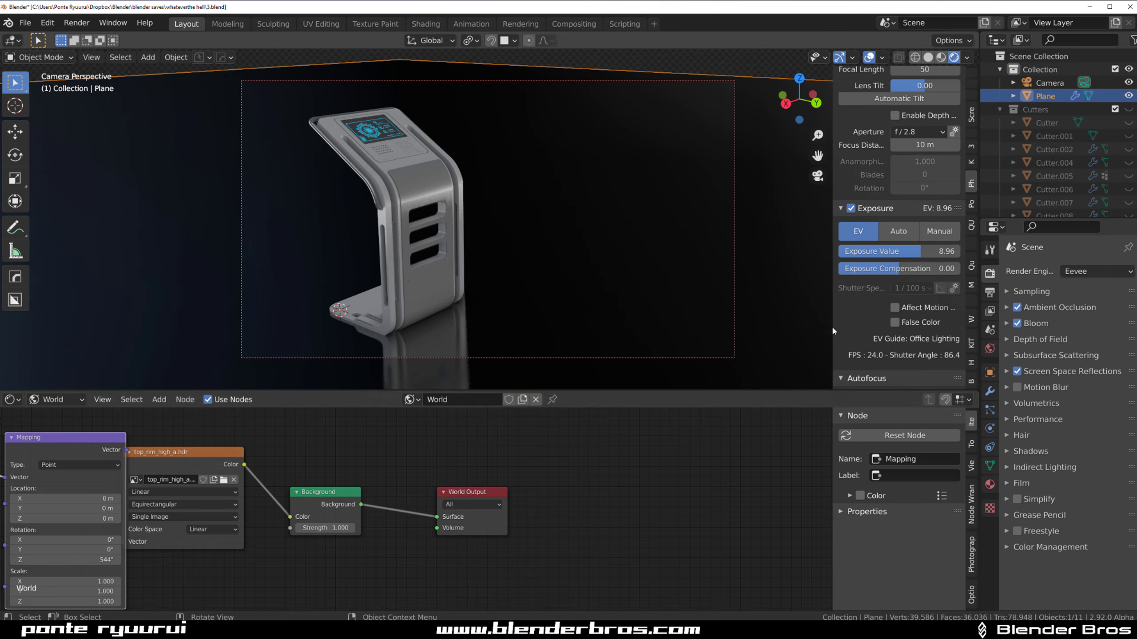
Switch the render engine to Cycles and set the floor material's roughness to 0.208
left_click(1083, 271)
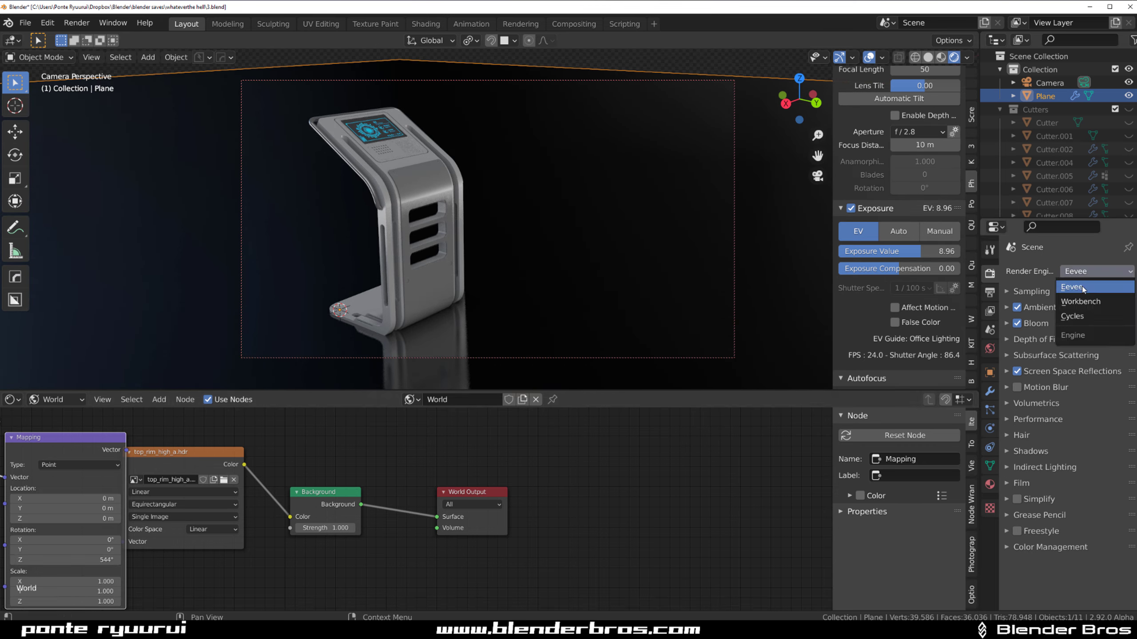
left_click(1076, 316)
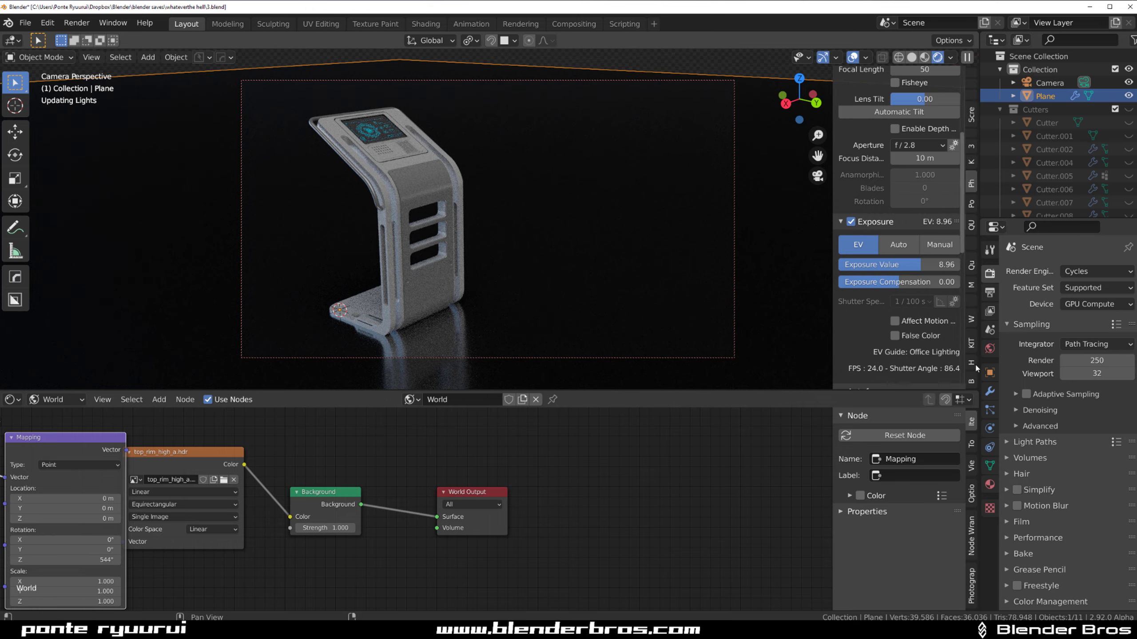
left_click(989, 485)
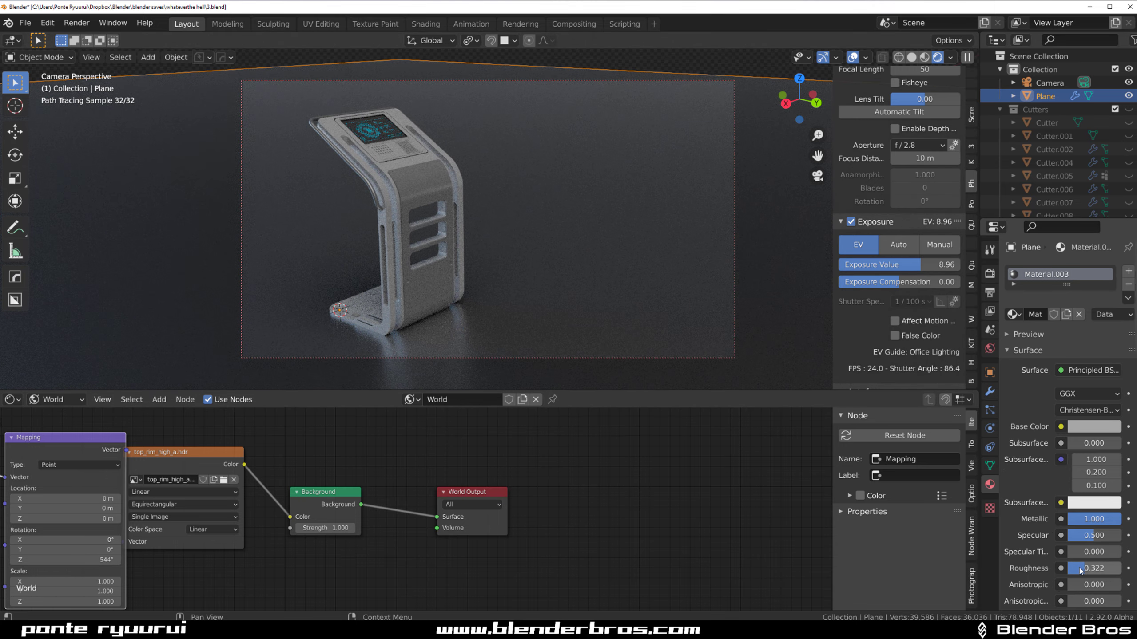
left_click_drag(1079, 570, 1114, 583)
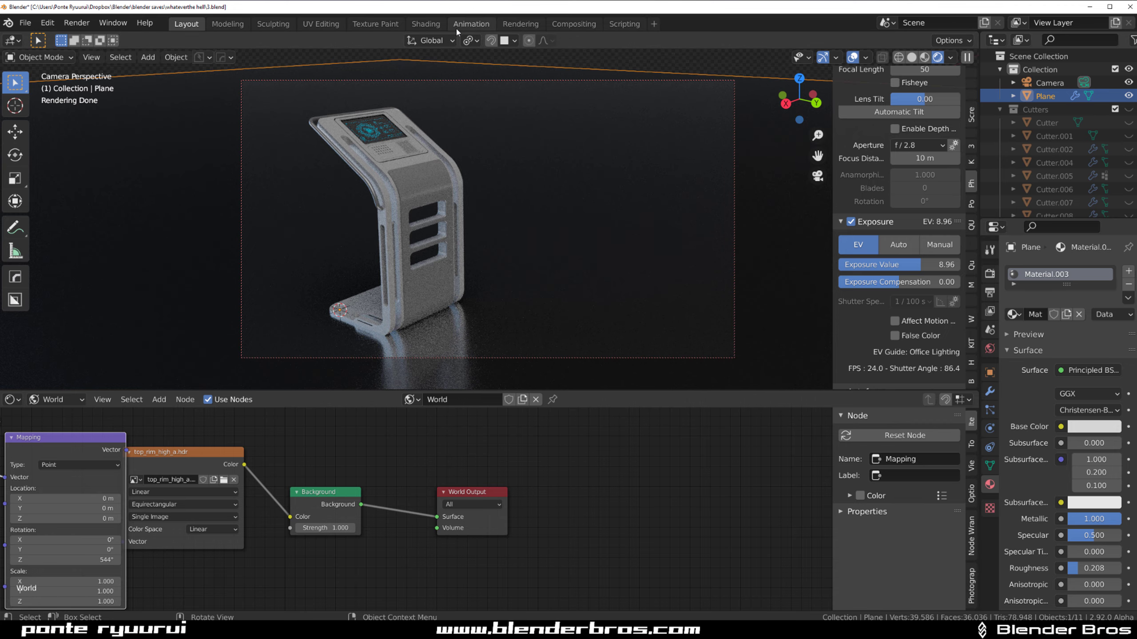
Open the Compositing workspace and examine the Denoise and Glare node setup between Render Layers and Composite
left_click(573, 27)
middle_click_drag(287, 127, 356, 119)
scroll(469, 184, "up", 3)
mouse_move(469, 184)
middle_mouse_down()
mouse_move(411, 212)
mouse_move(464, 163)
middle_mouse_up()
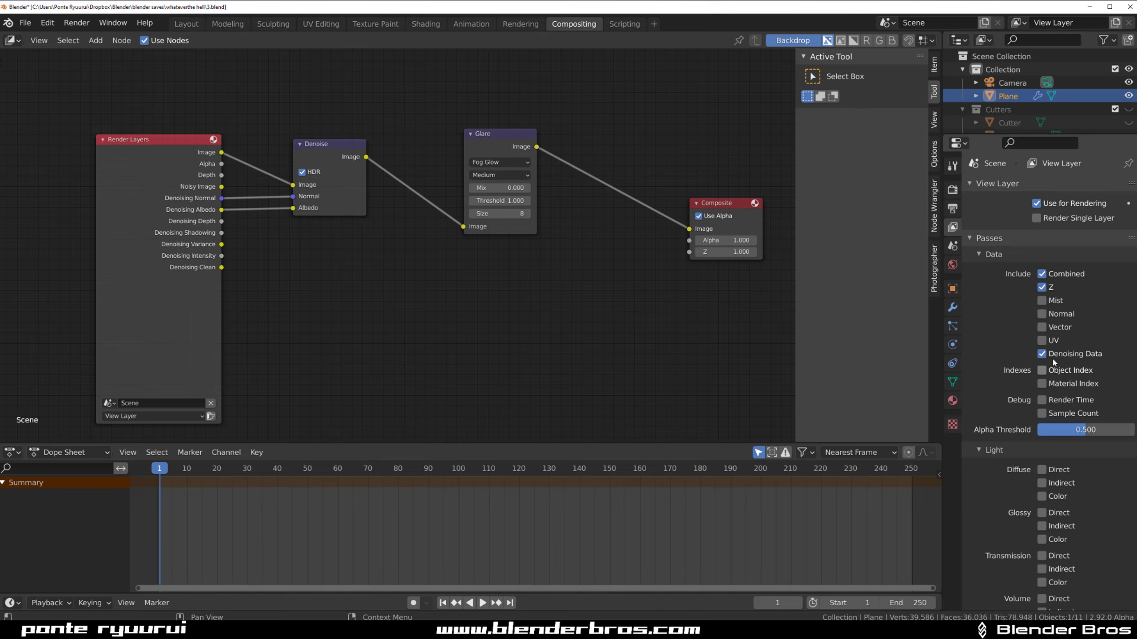
Set the render samples to 300 and the total maximum light bounces to 8
left_click(952, 190)
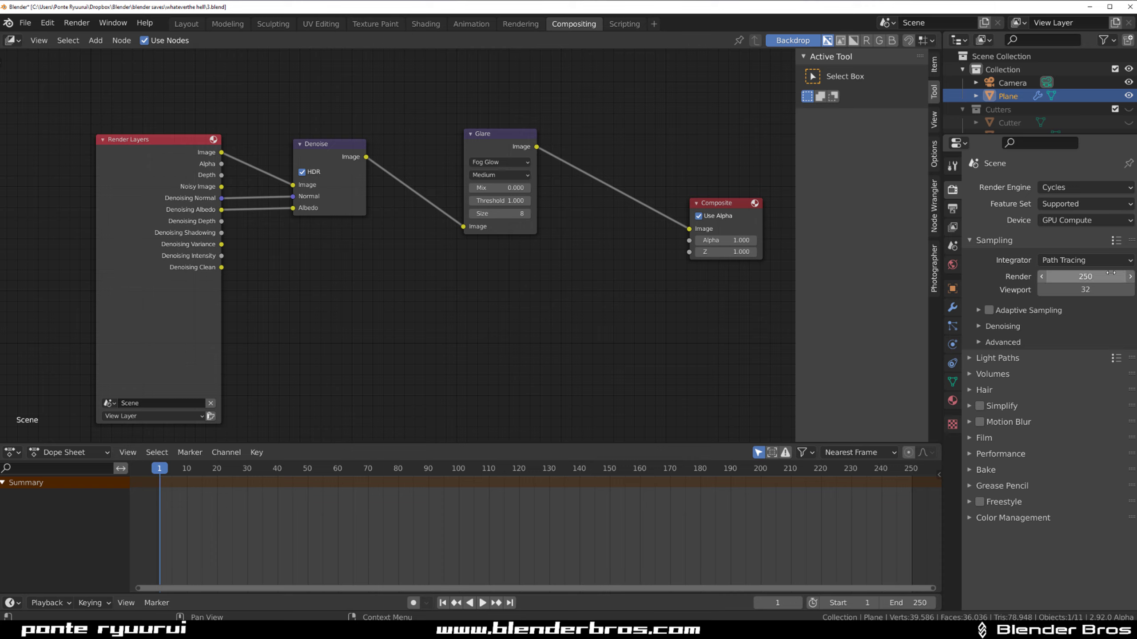
left_click(1087, 276)
type("300")
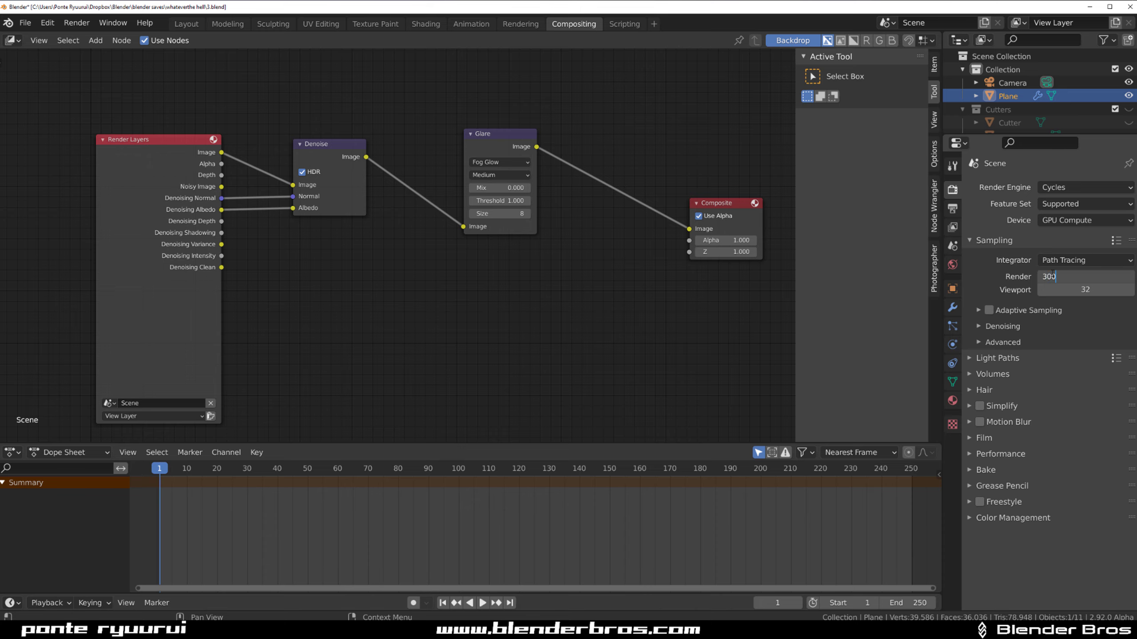
key("Return")
left_click(969, 363)
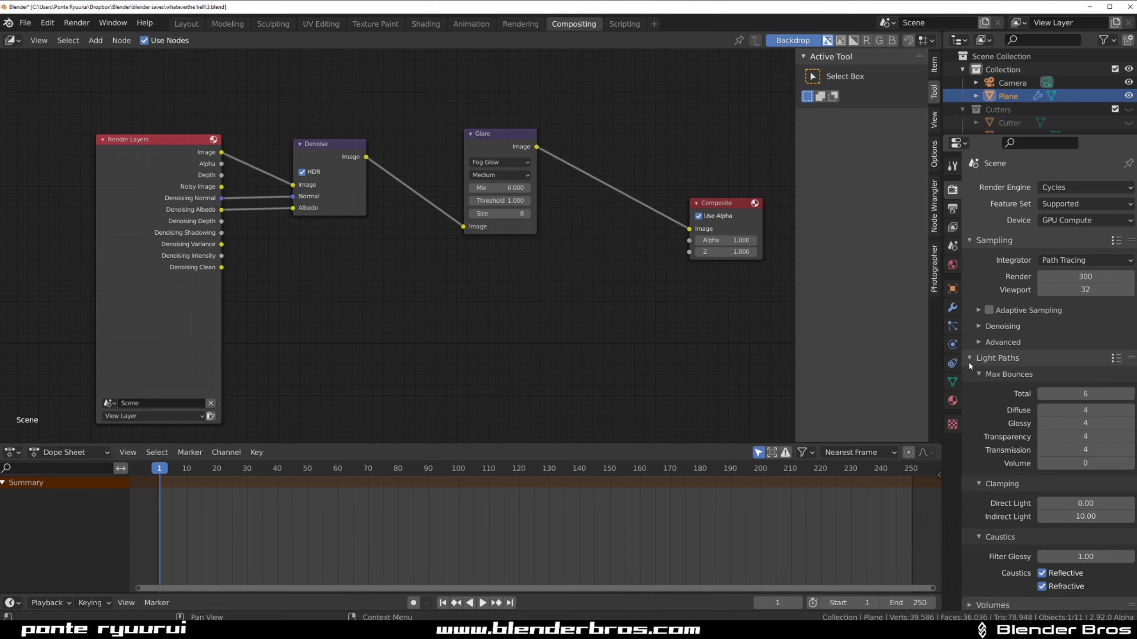
left_click(1085, 393)
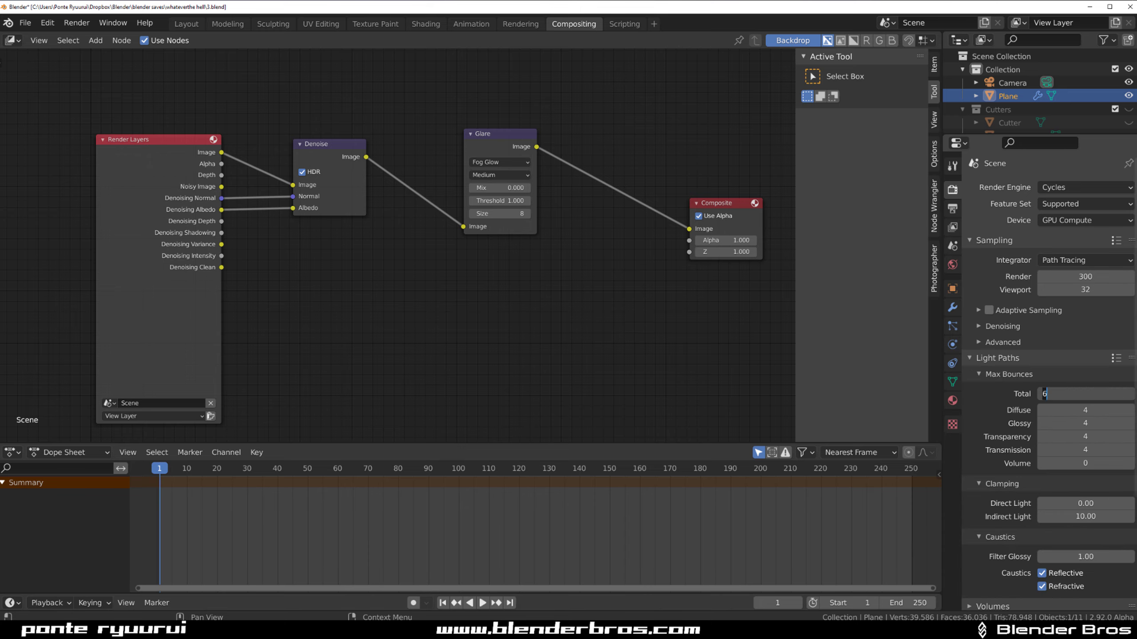
type("8")
key("Return")
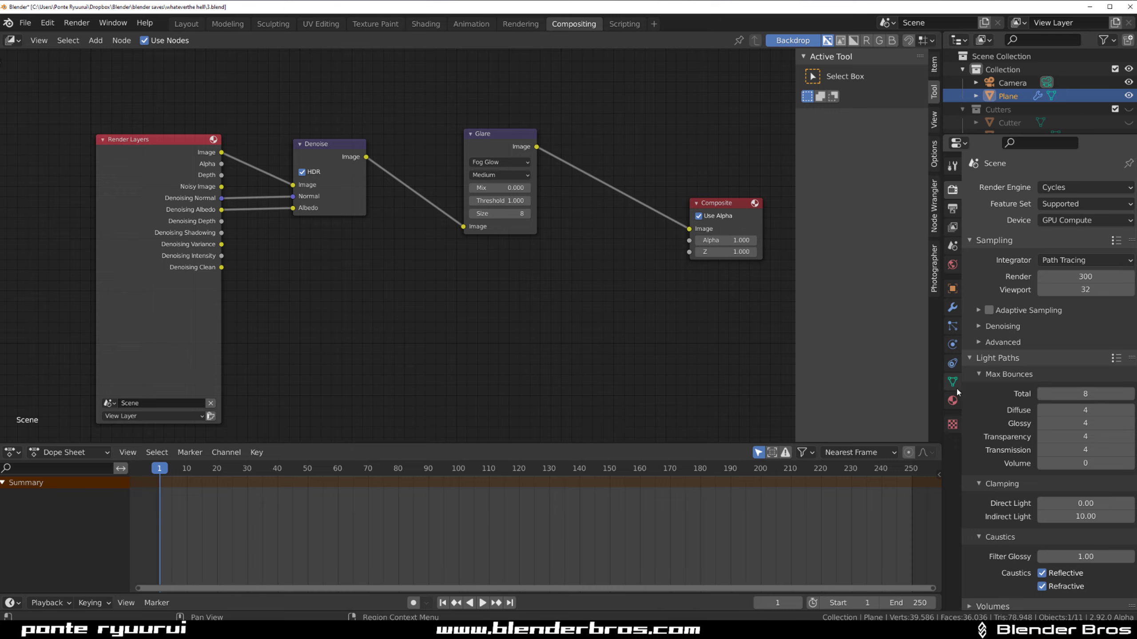
Examine the tile size in the render performance settings
scroll(984, 358, "down", 6)
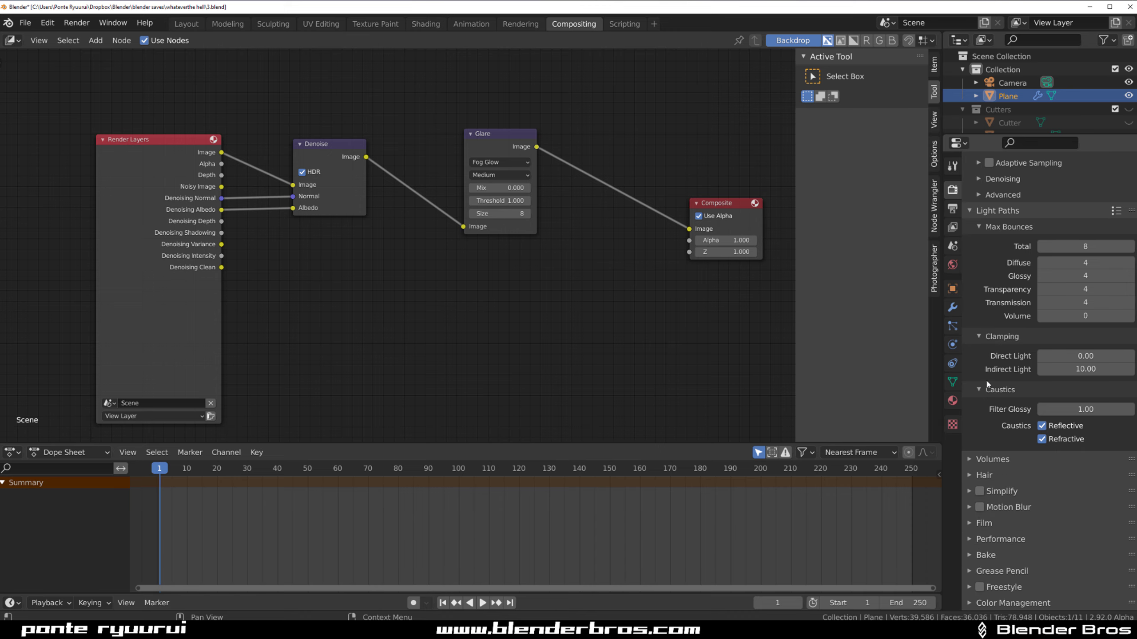
left_click(970, 540)
scroll(1029, 511, "down", 4)
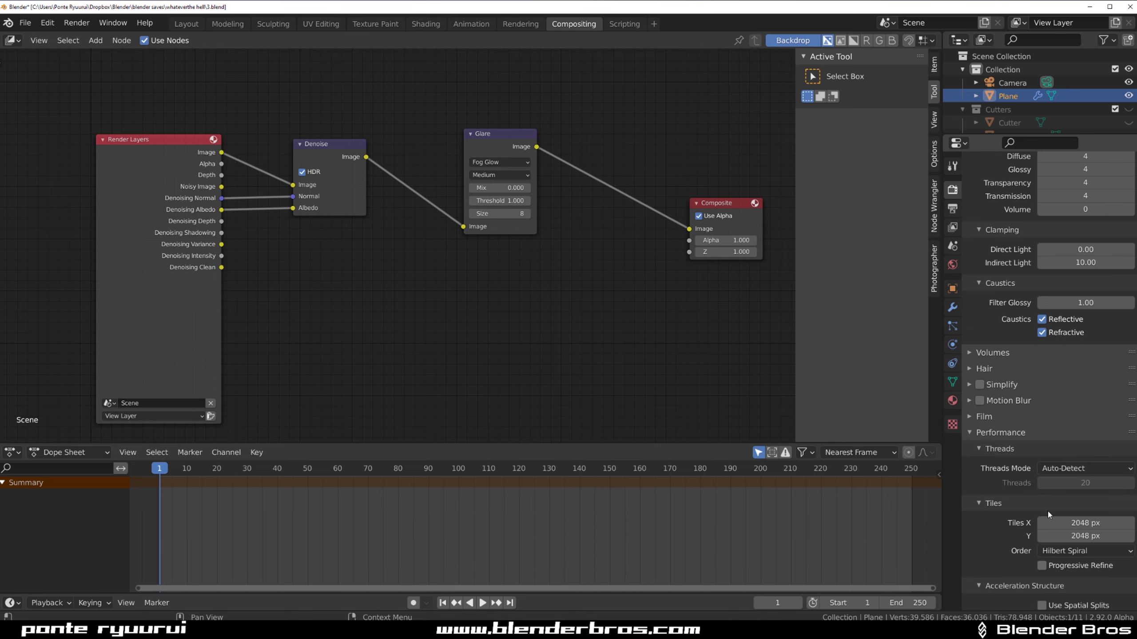
scroll(1070, 366, "down", 1)
scroll(1070, 367, "up", 10)
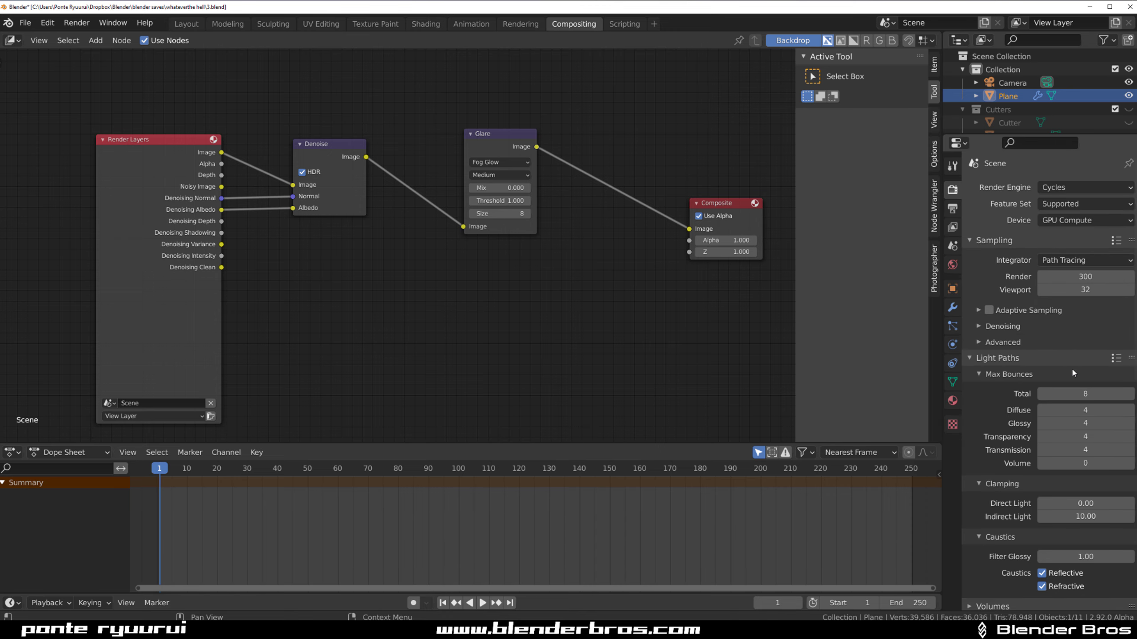
Set the TIFF output color mode to RGB, check the output resolution and render the image
left_click(952, 208)
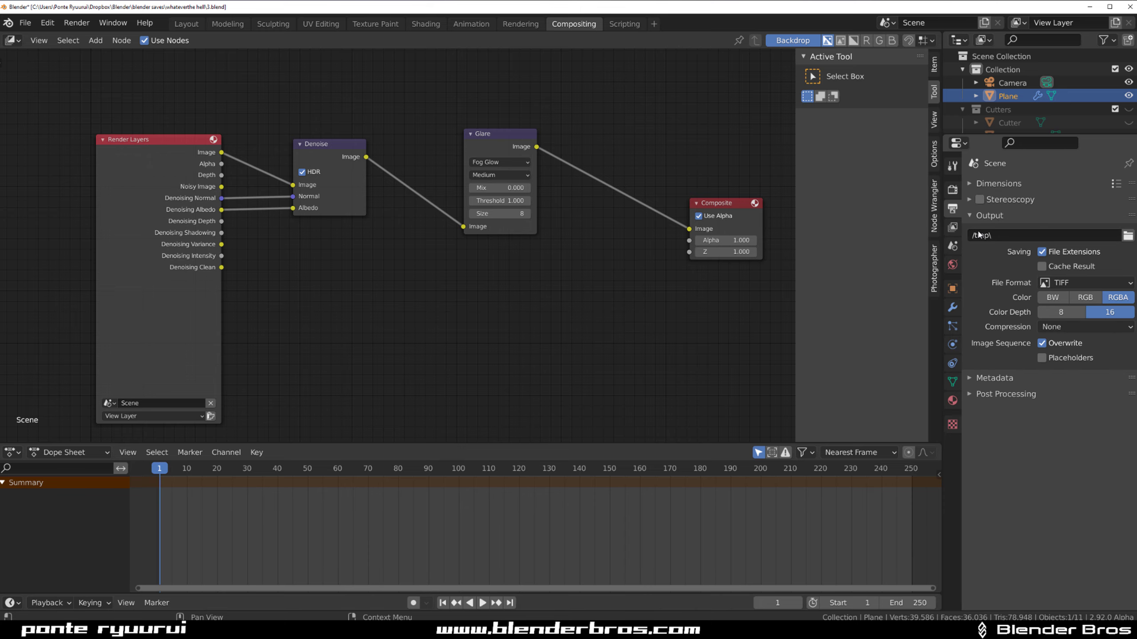
left_click(1089, 299)
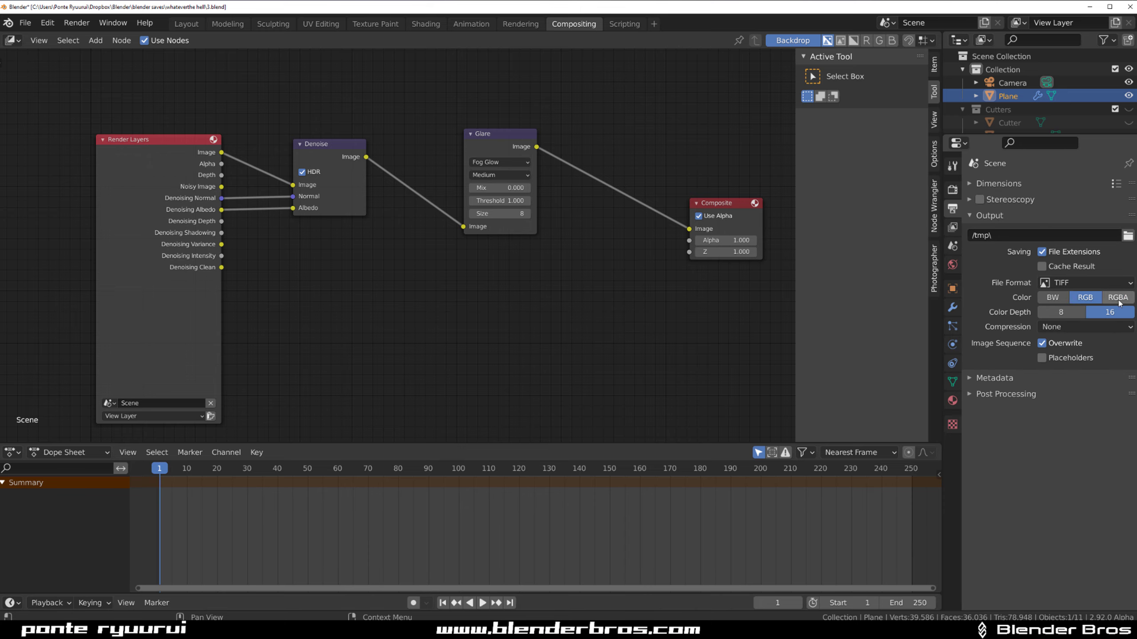
left_click(969, 184)
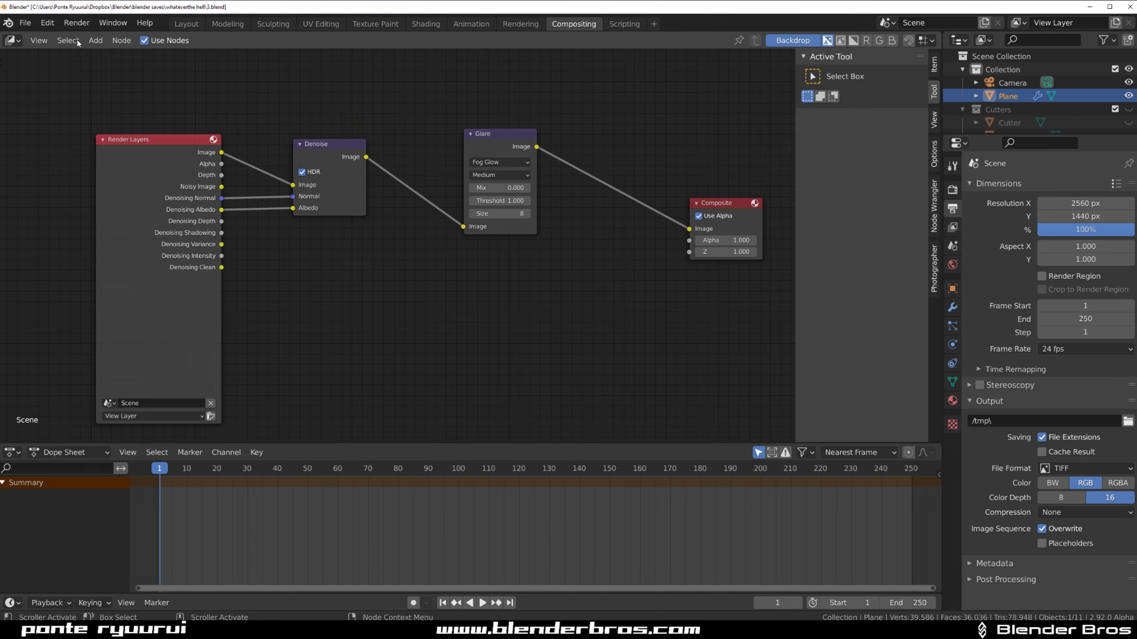
left_click(76, 22)
left_click(85, 39)
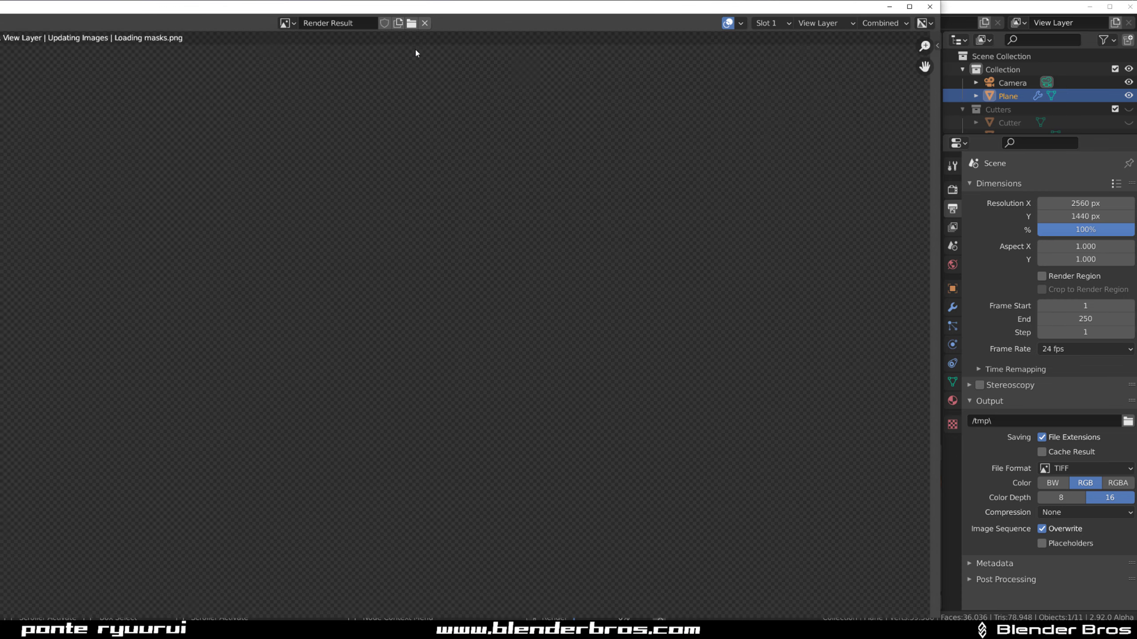